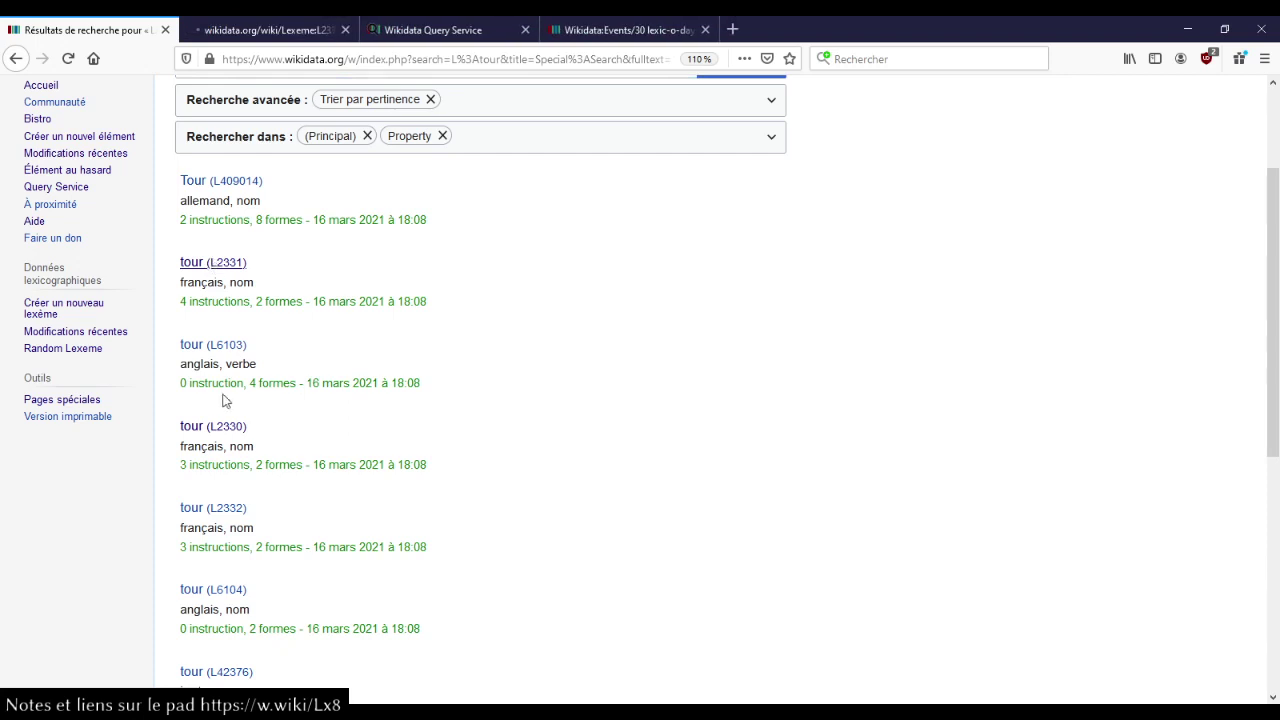
# - Open the French noun tour (L2330) in a separate tab and compare its grammatical gender with that of L2331
pyautogui.middleClick(226, 428)
pyautogui.scroll(-6, 600, 424)
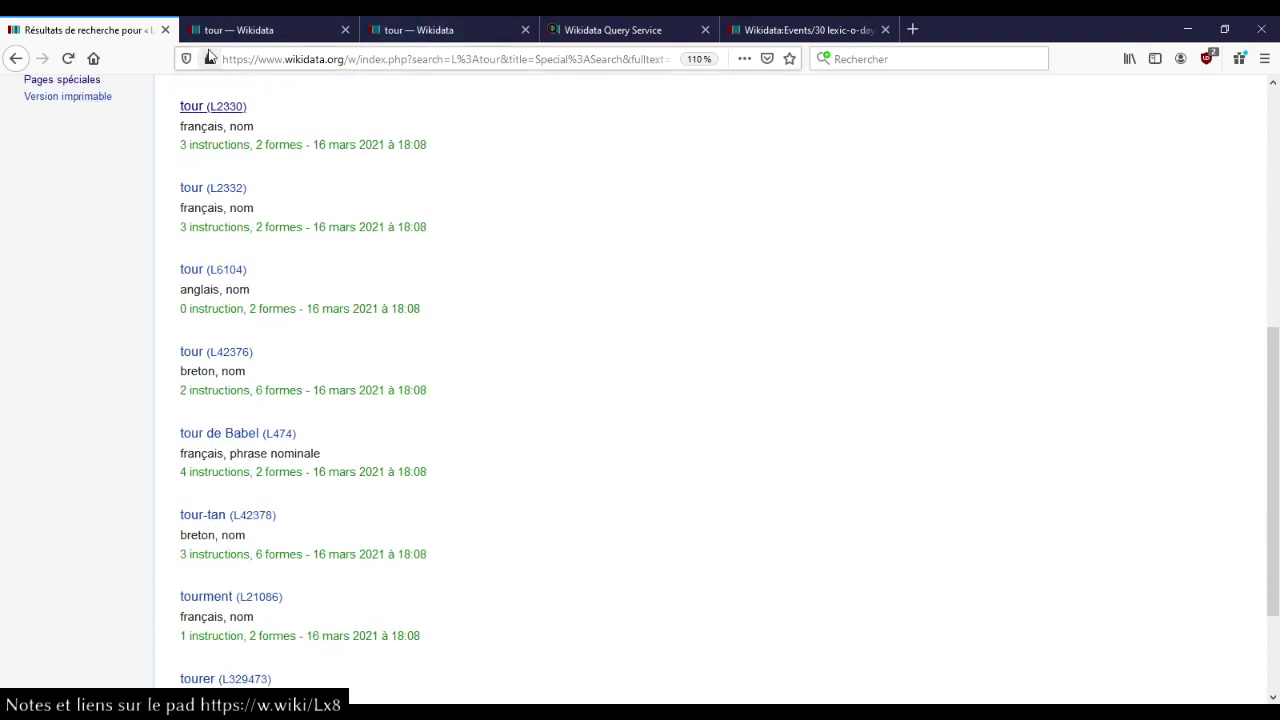
pyautogui.click(248, 33)
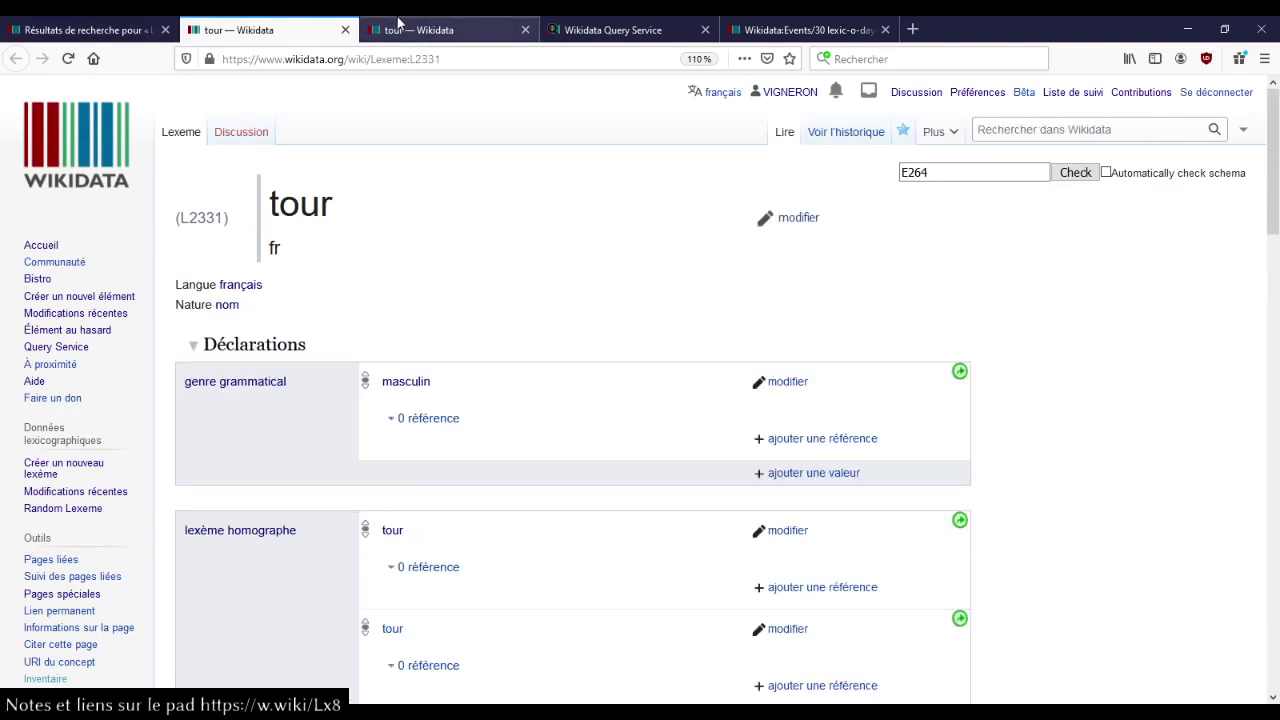
pyautogui.hotkey('ctrl', 'Tab')
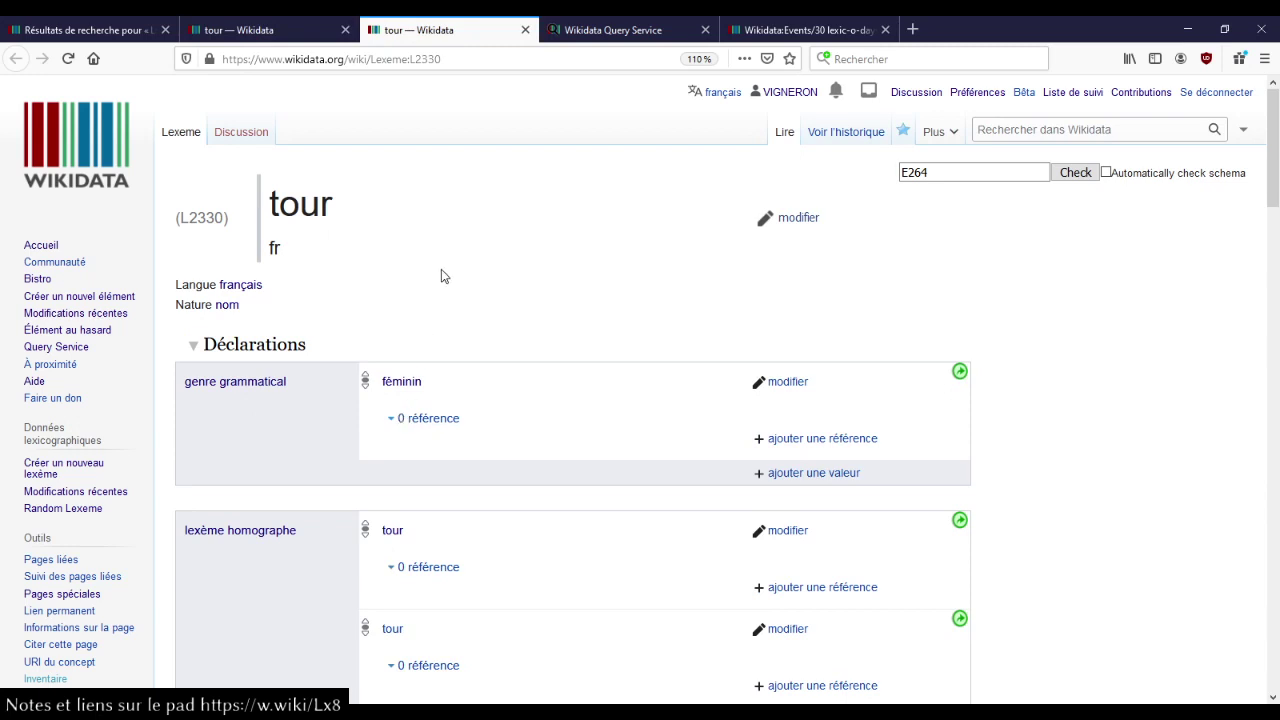
pyautogui.click(265, 31)
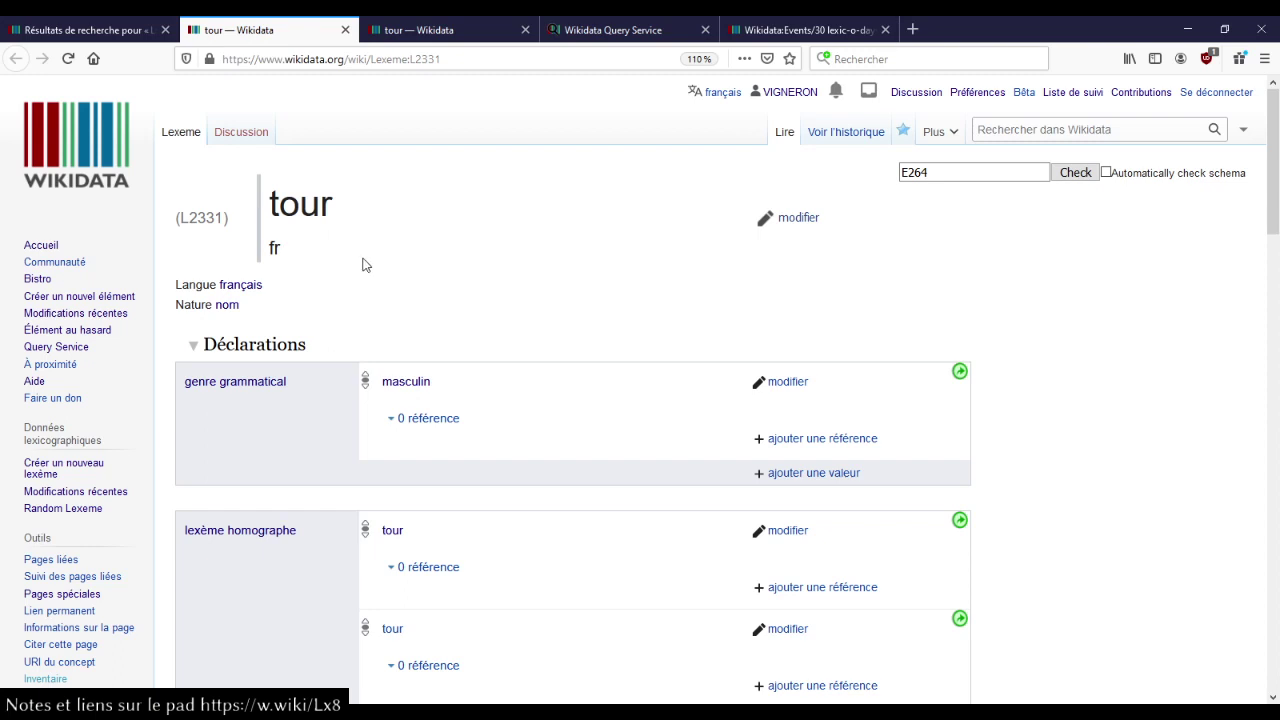
# - Return to the lexeme search results and open the third French noun tour (L2332) in its own tab
pyautogui.hotkey('ctrl', 'shift', 'Tab')
pyautogui.scroll(-1, 500, 345)
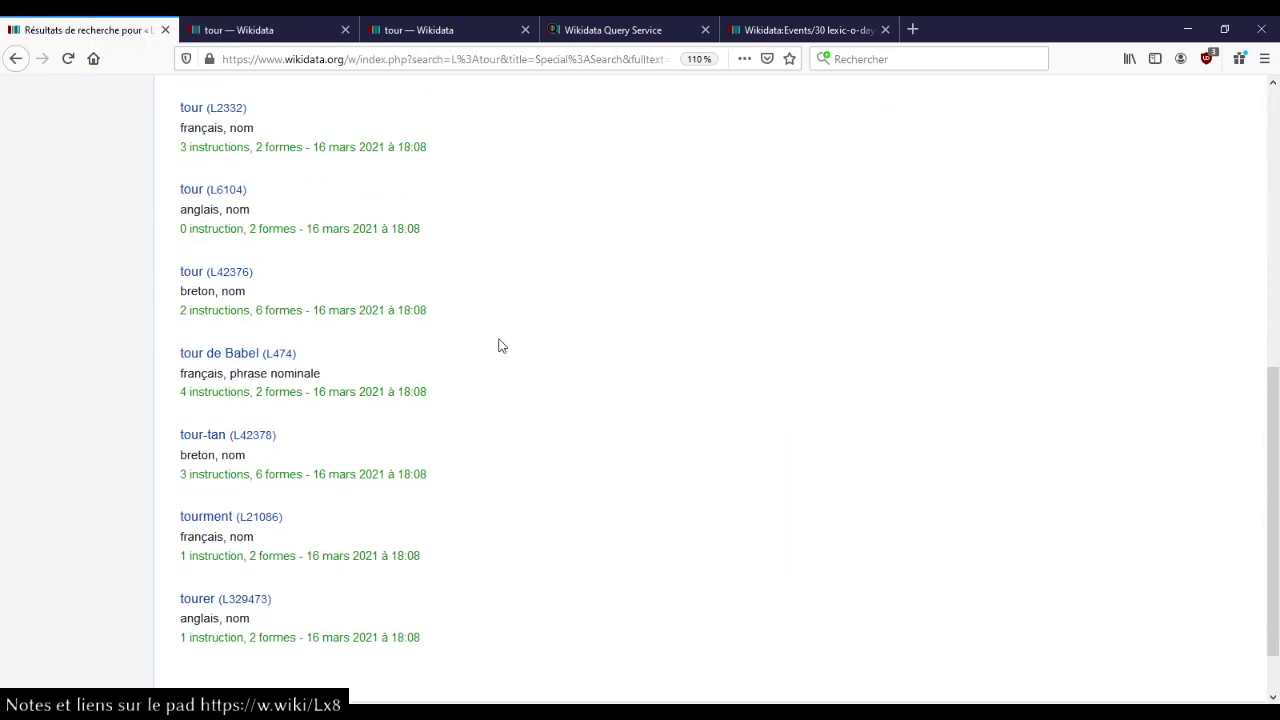
pyautogui.scroll(-1, 501, 345)
pyautogui.scroll(6, 340, 475)
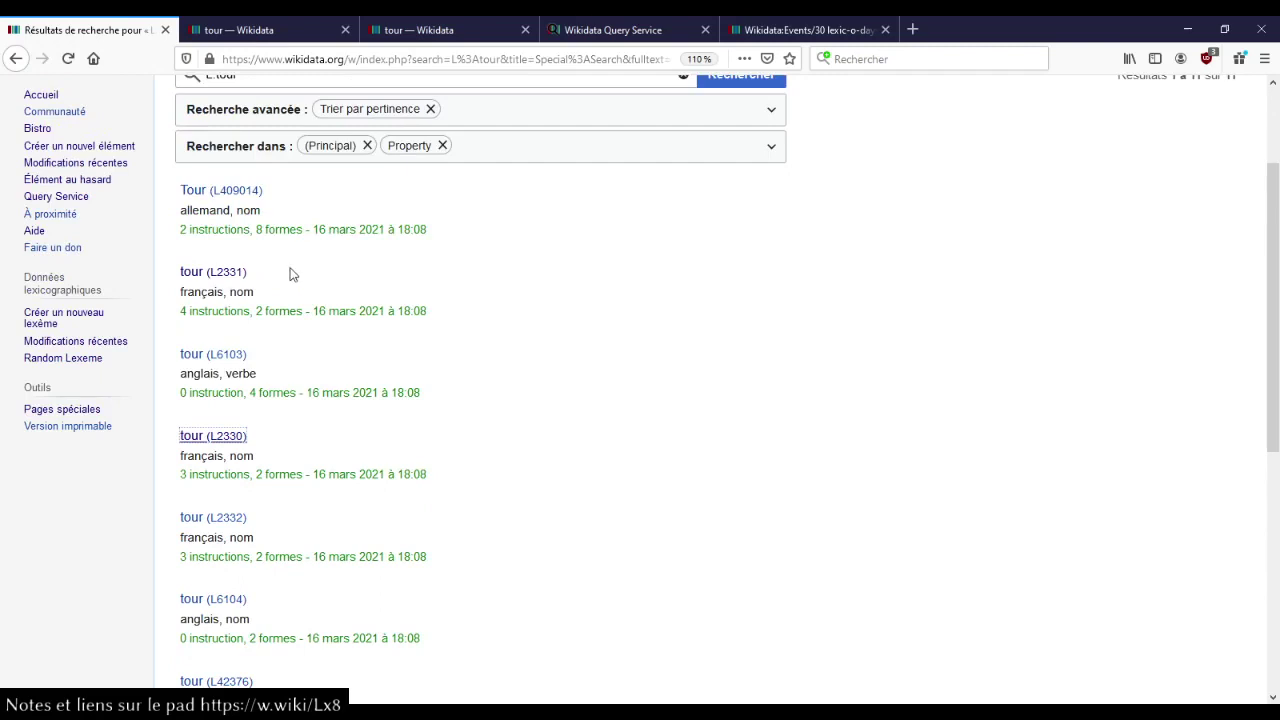
pyautogui.scroll(-1, 240, 409)
pyautogui.middleClick(214, 439)
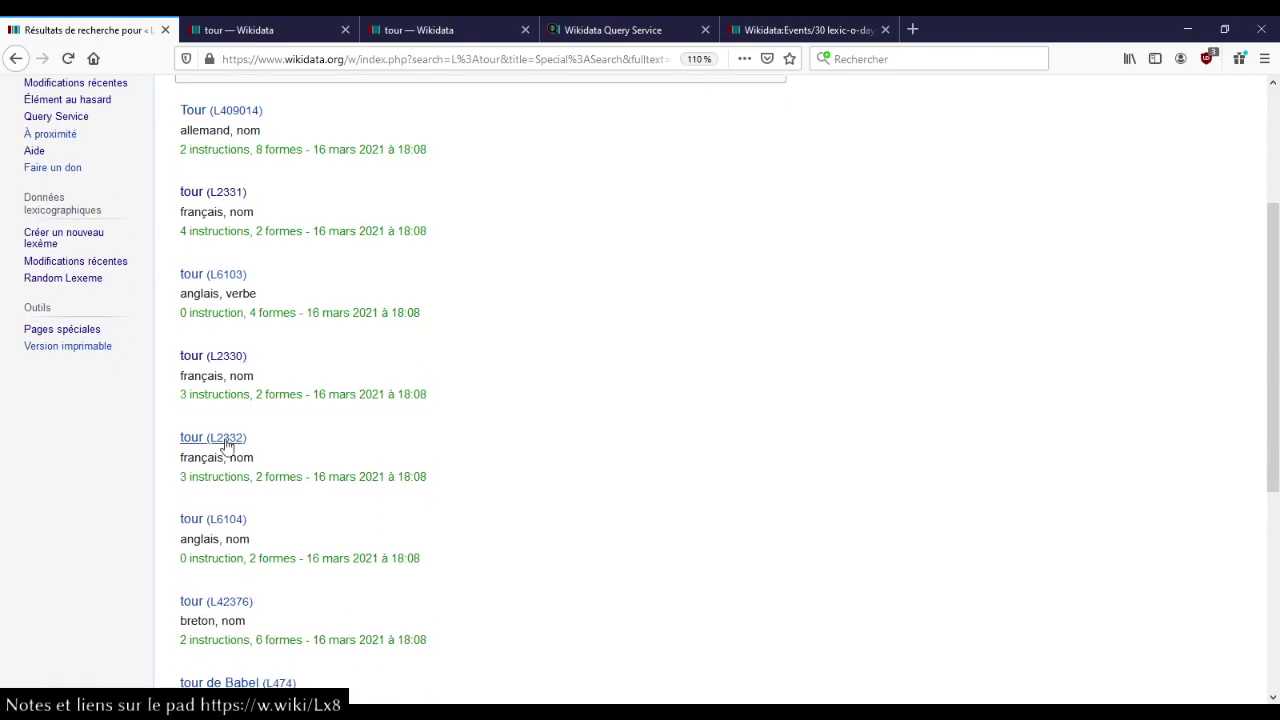
pyautogui.click(252, 30)
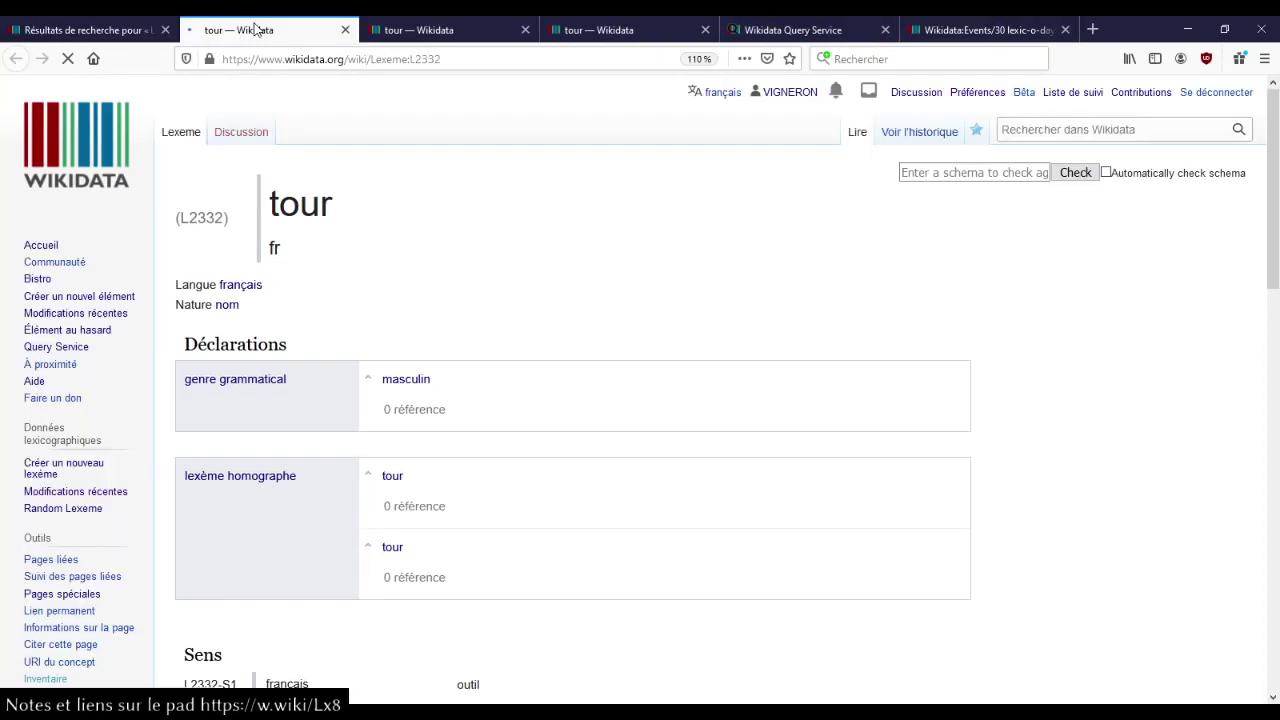
# - Examine the grammatical gender, homograph statements and senses of lexeme L2332
pyautogui.scroll(-2, 515, 253)
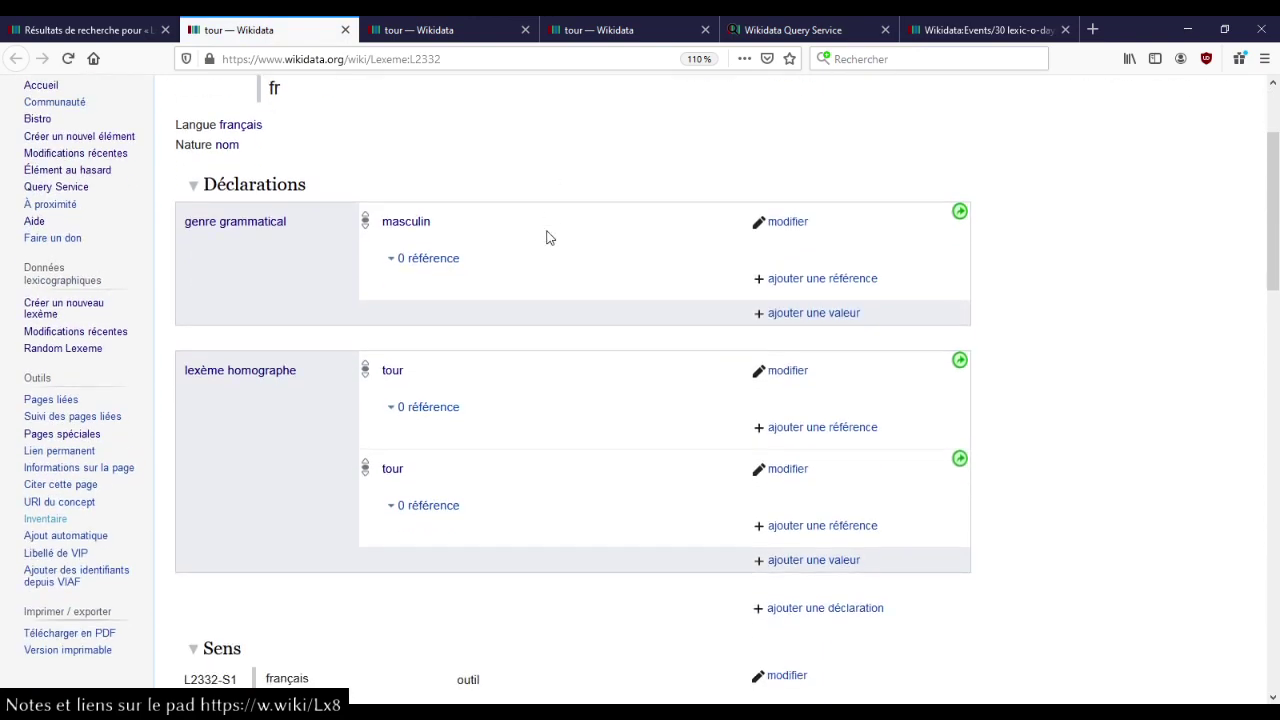
pyautogui.scroll(-4, 548, 237)
pyautogui.scroll(-3, 501, 329)
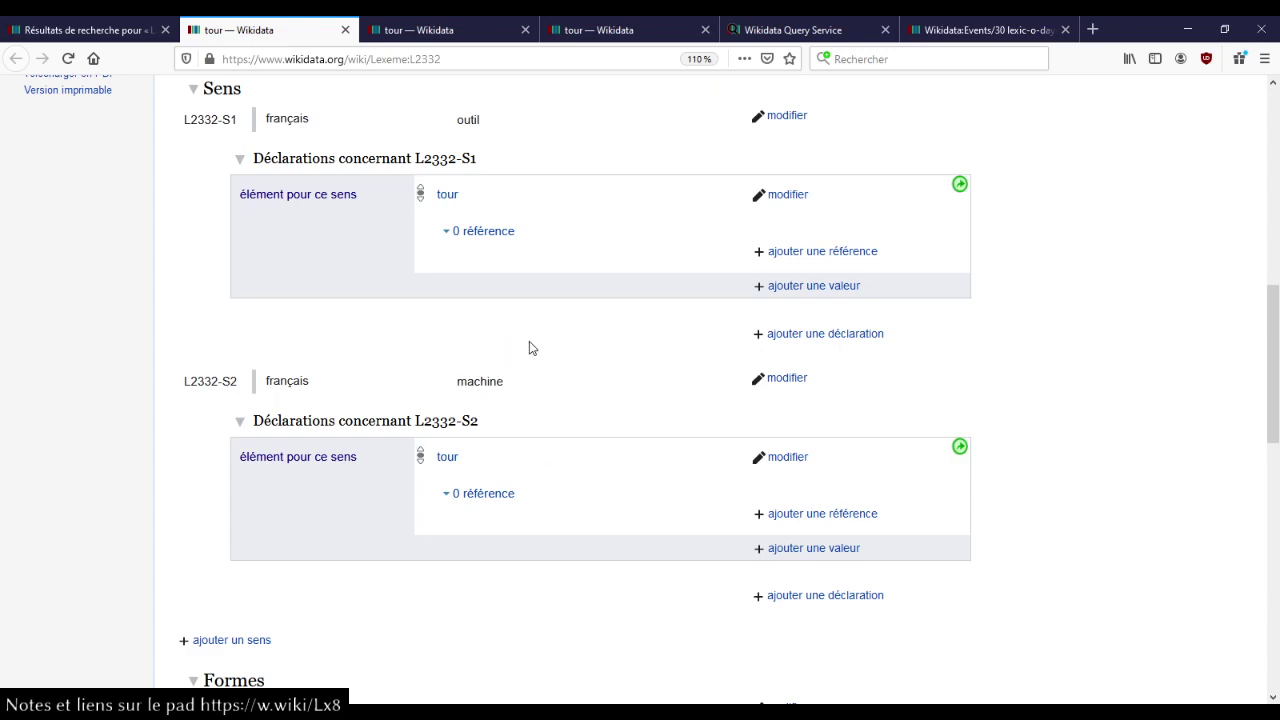
pyautogui.scroll(10, 527, 348)
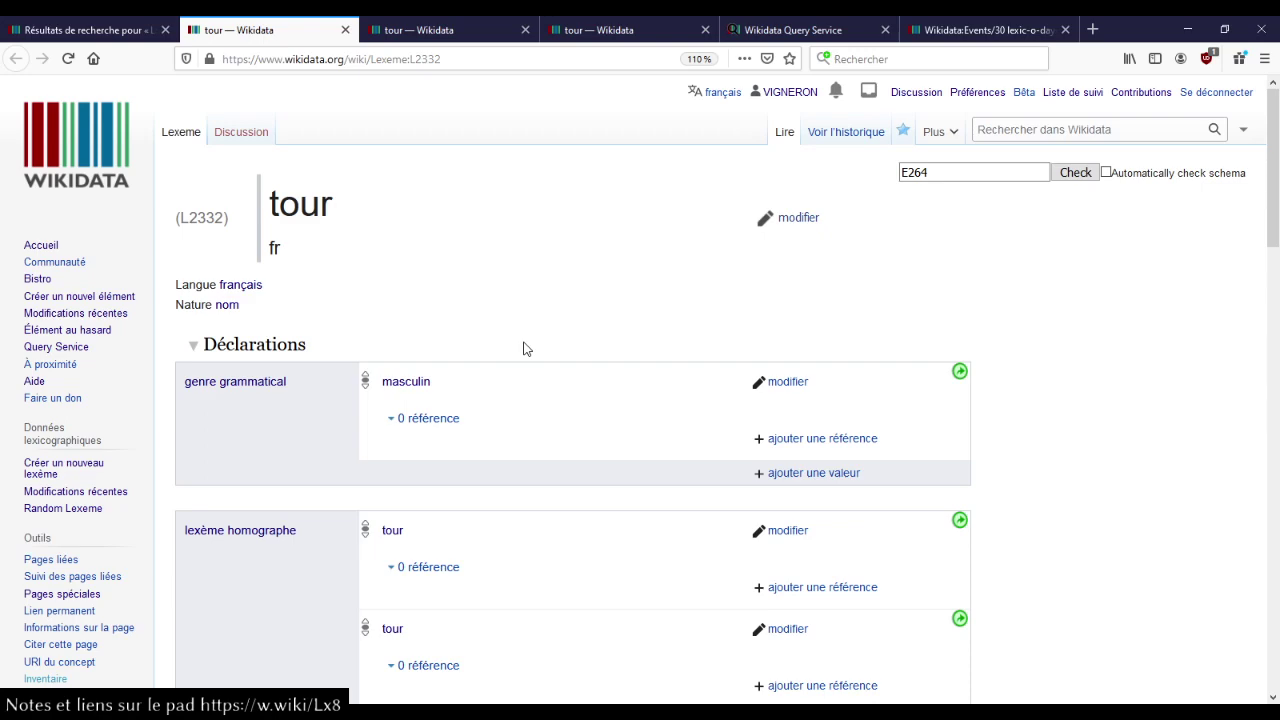
pyautogui.scroll(-6, 520, 323)
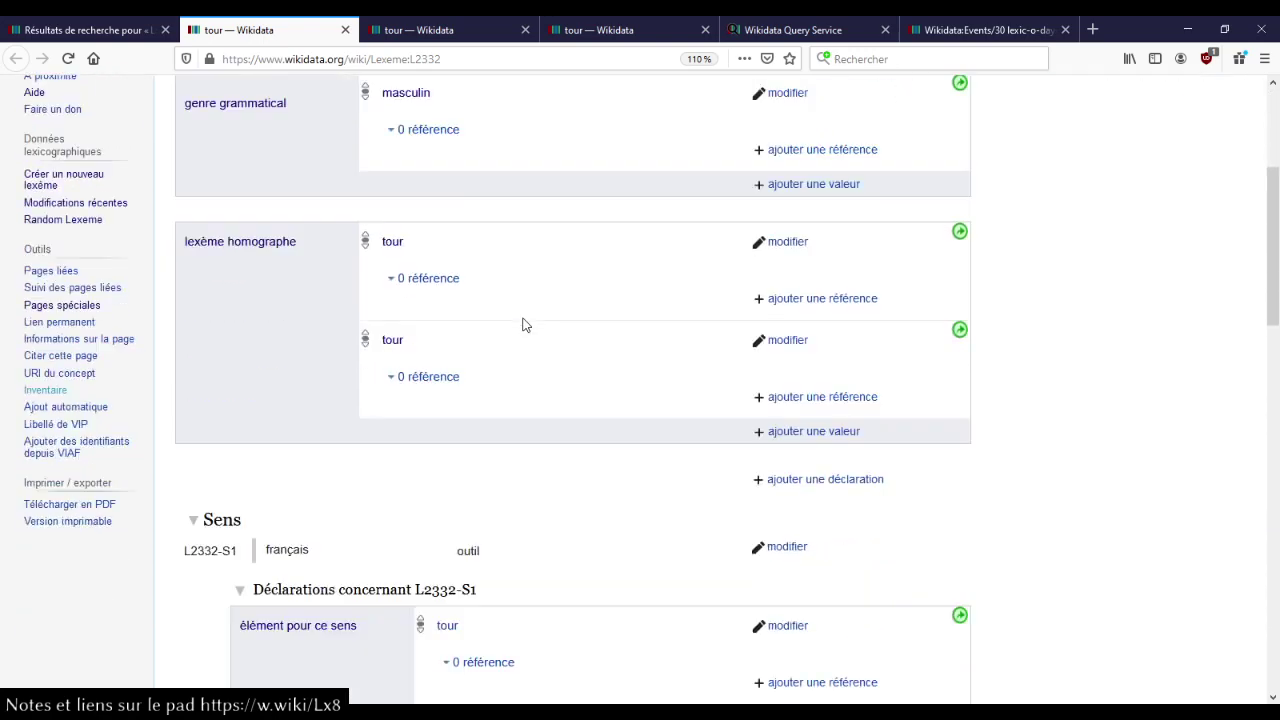
pyautogui.scroll(1, 522, 324)
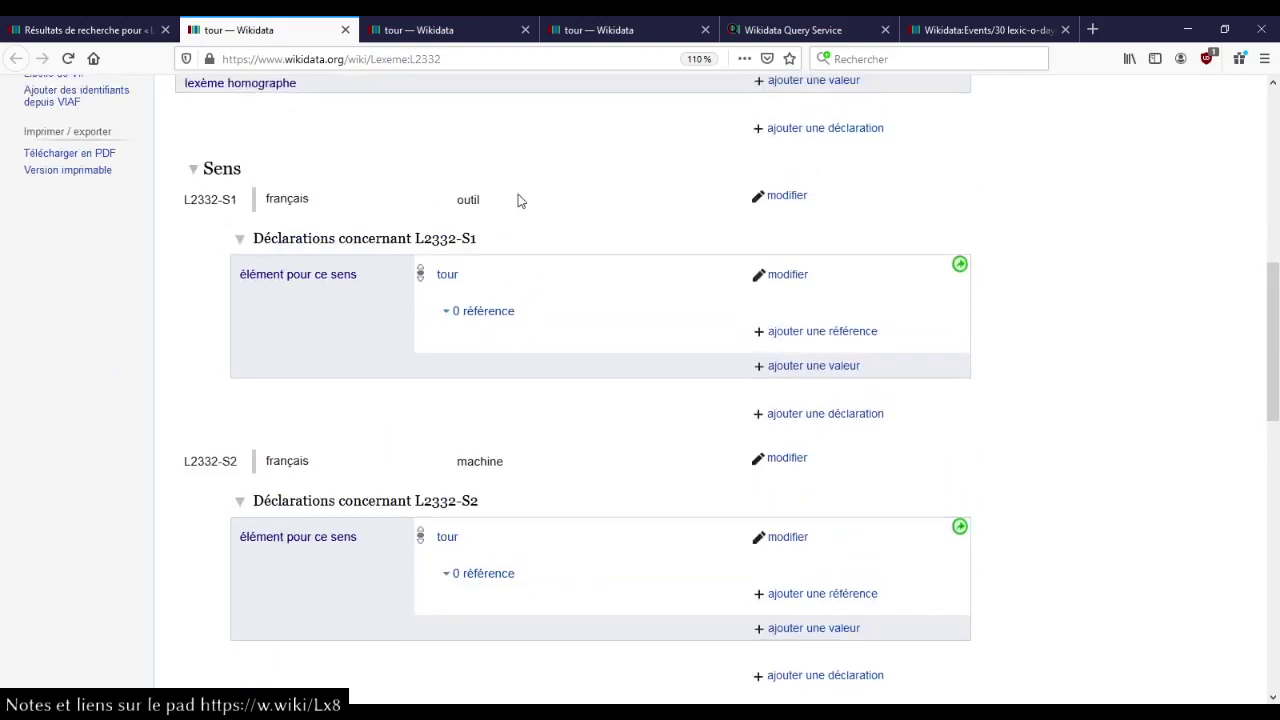
# - Switch between the L2331 and L2330 lexeme pages, and review the senses listed for L2331
pyautogui.click(478, 32)
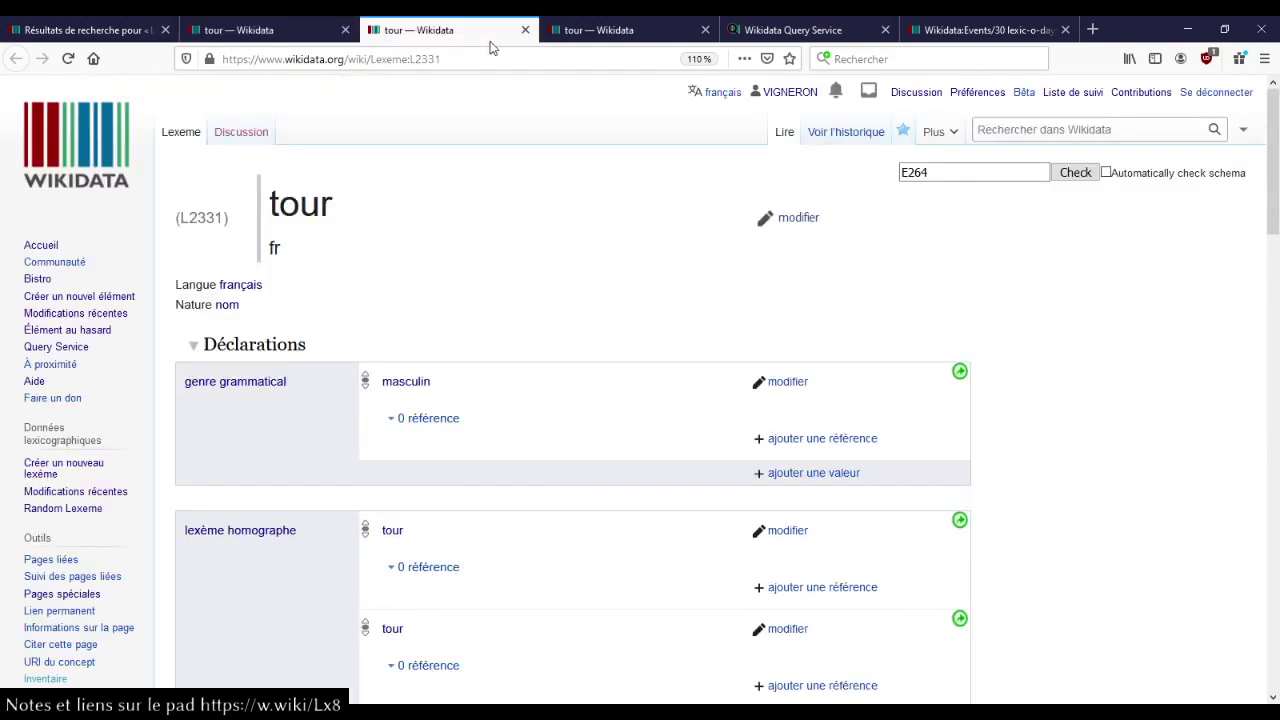
pyautogui.click(583, 33)
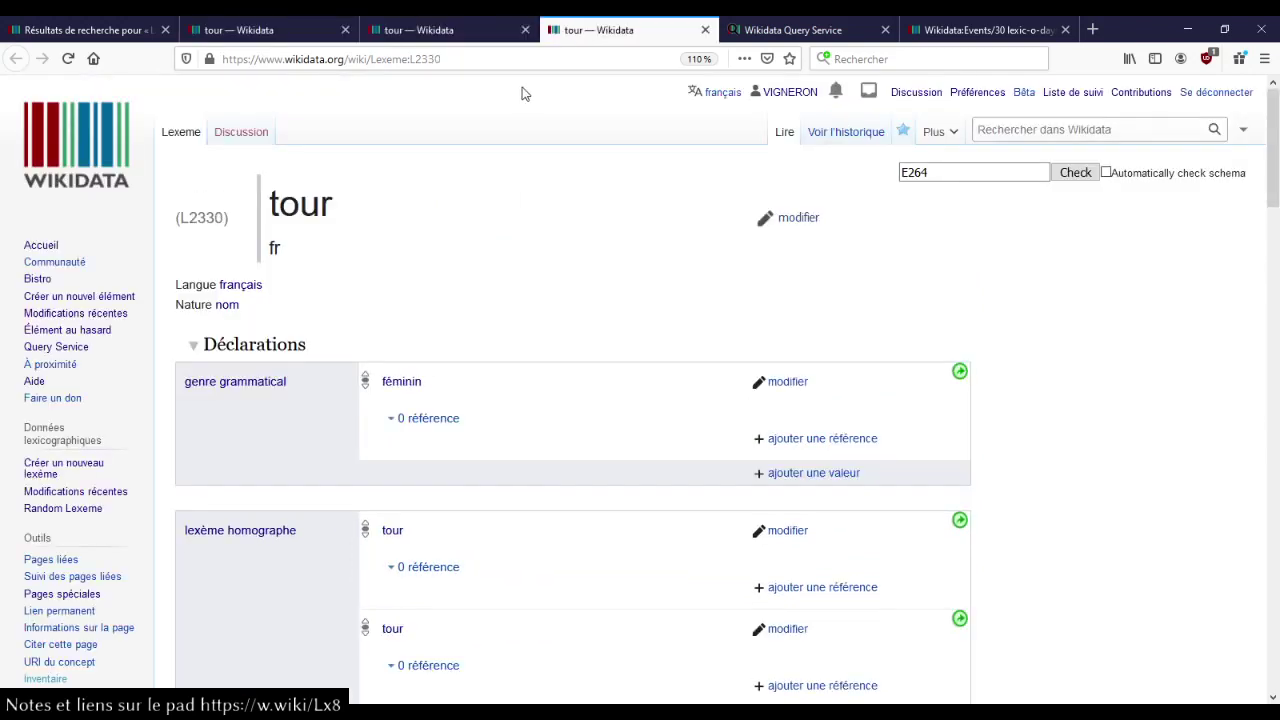
pyautogui.click(465, 23)
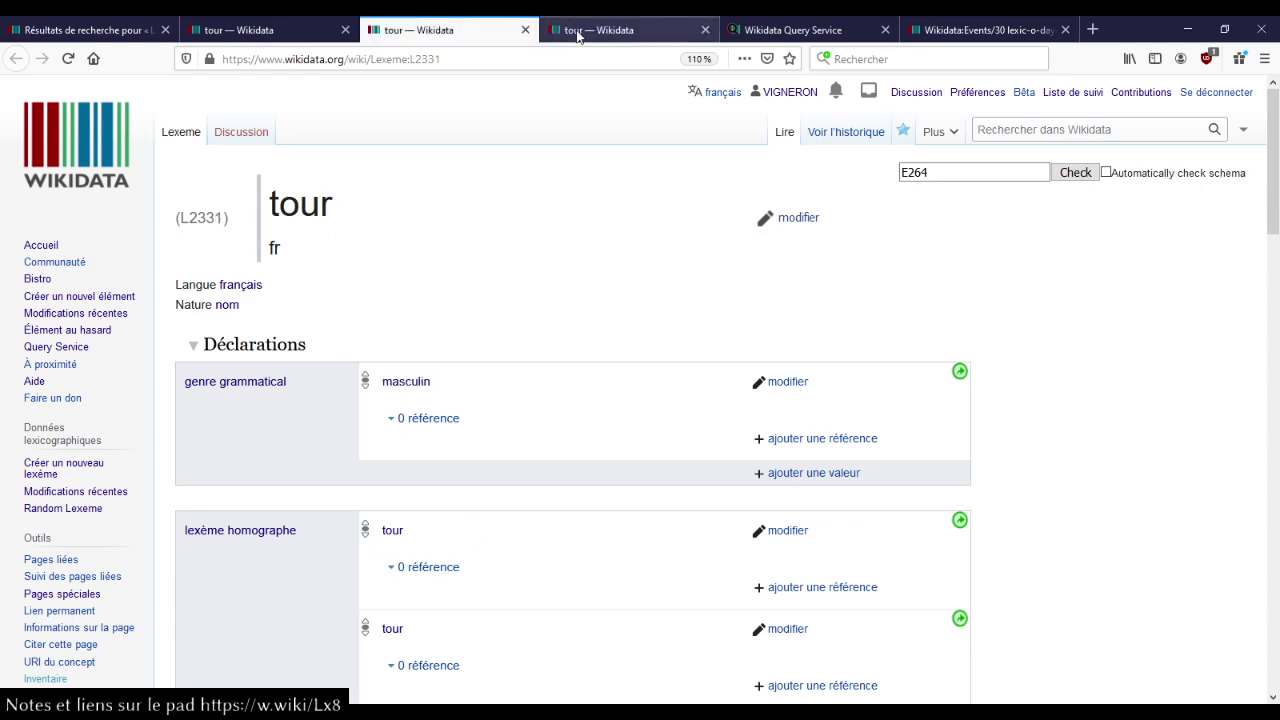
pyautogui.scroll(-8, 560, 358)
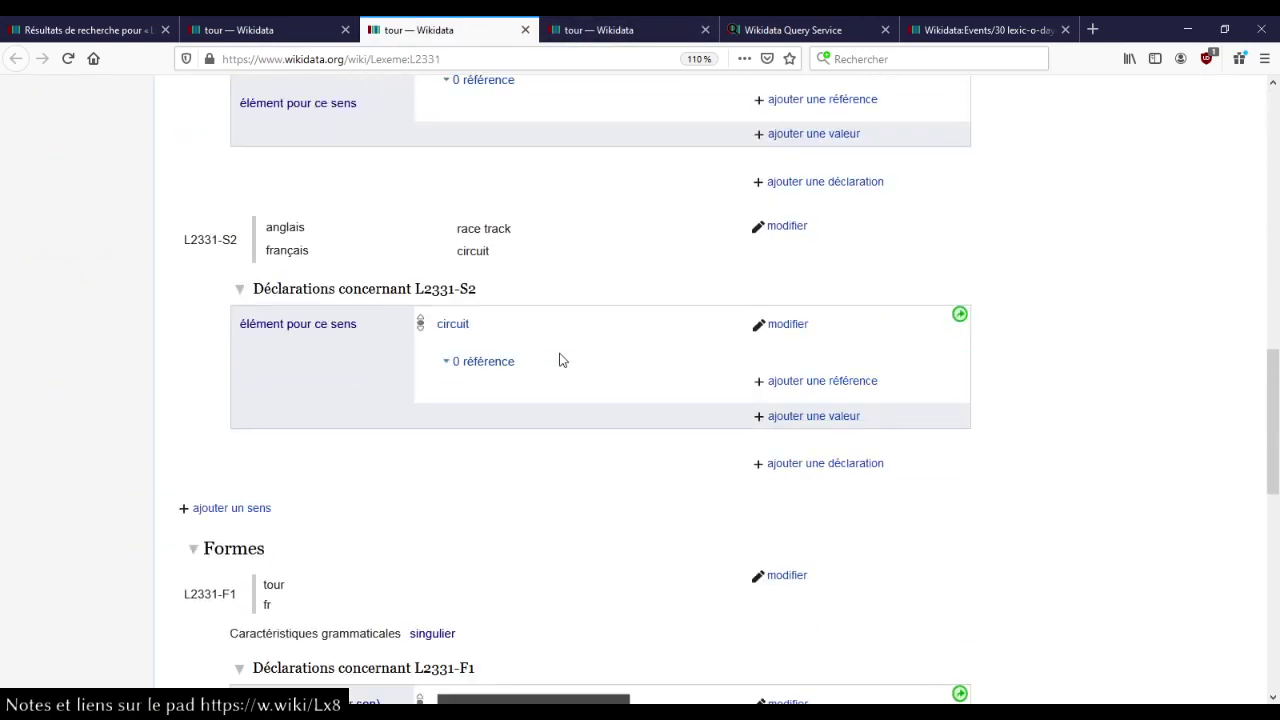
pyautogui.scroll(3, 570, 359)
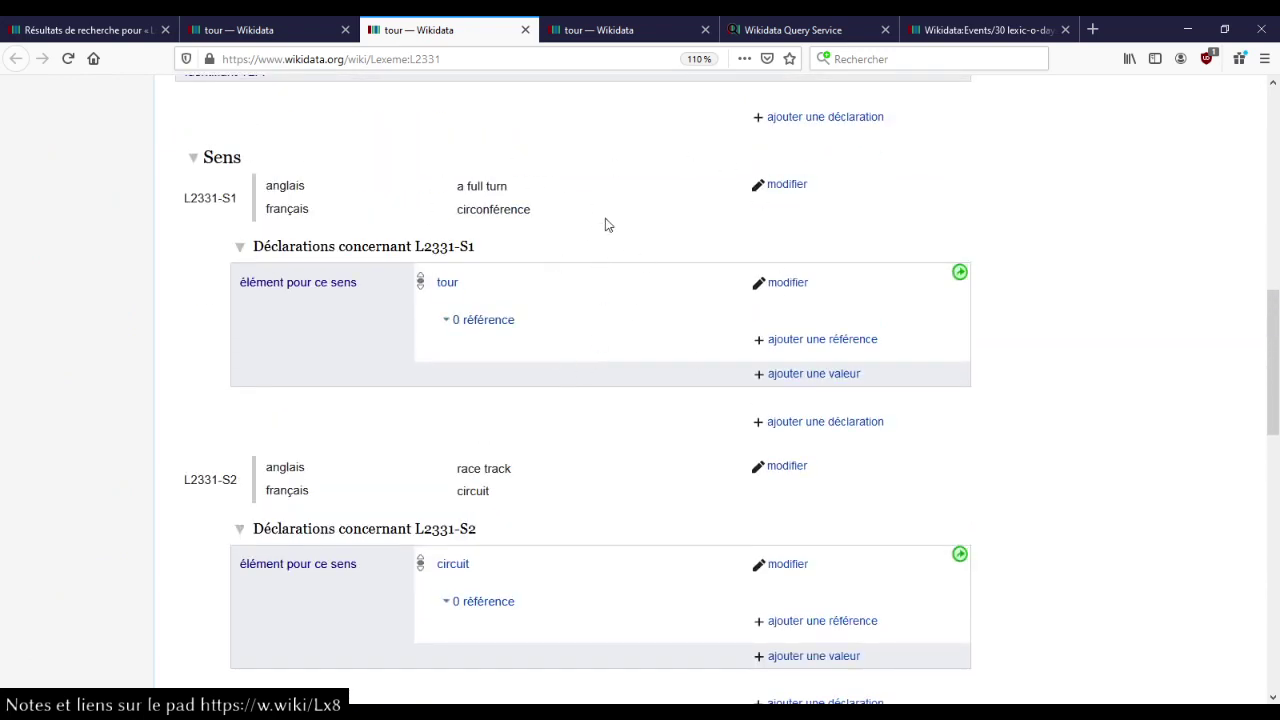
# - Review the senses of lexeme L2330, including their glosses in several languages and linked items
pyautogui.click(564, 30)
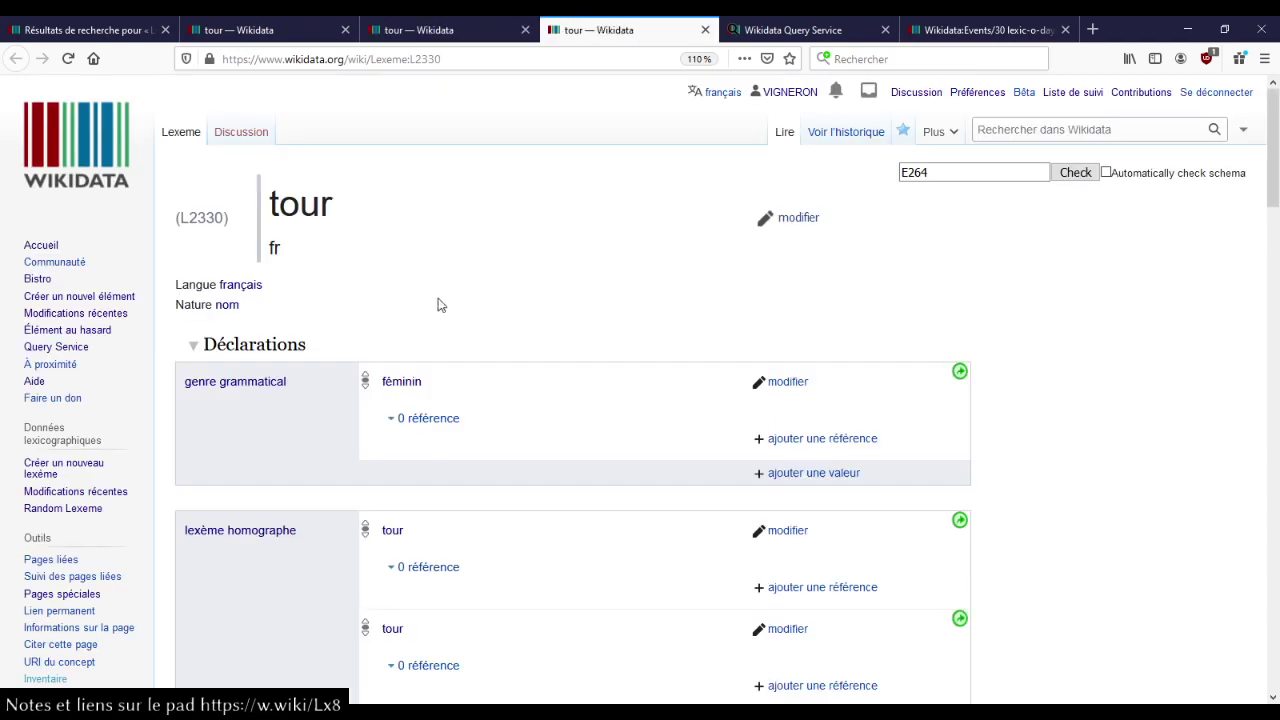
pyautogui.scroll(-3, 466, 309)
pyautogui.scroll(-1, 515, 362)
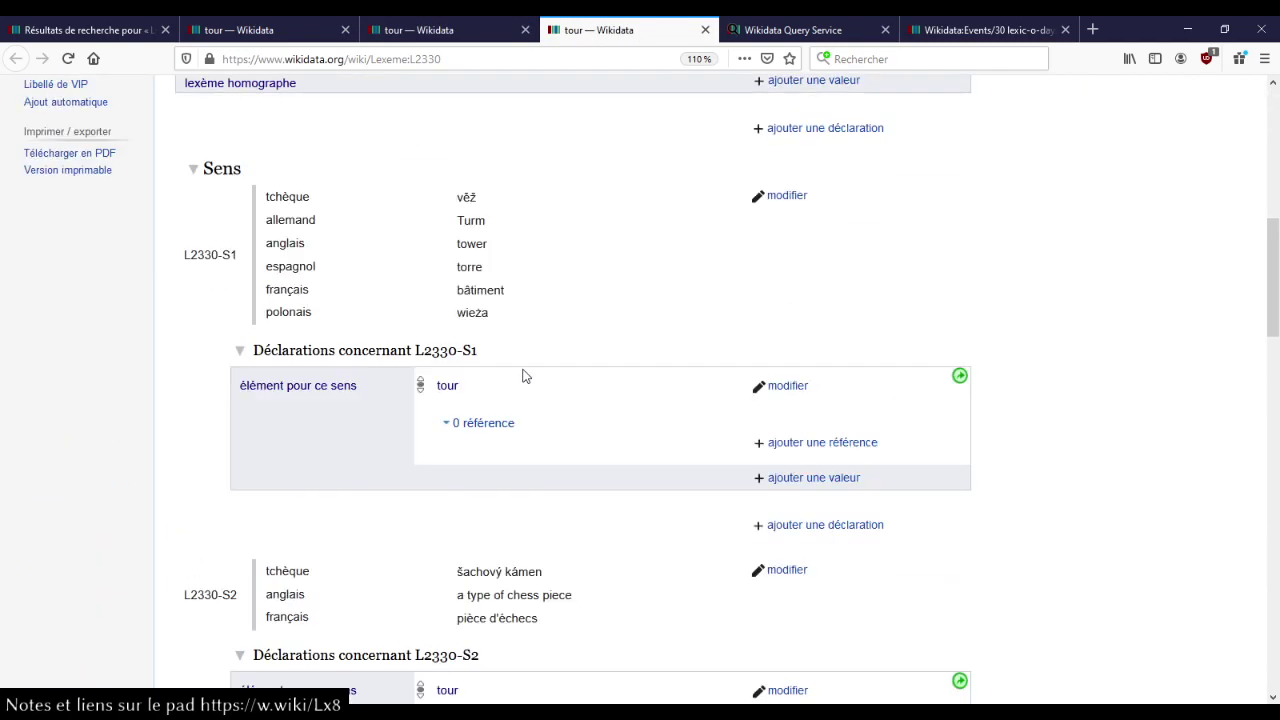
pyautogui.scroll(-3, 522, 376)
pyautogui.scroll(1, 528, 283)
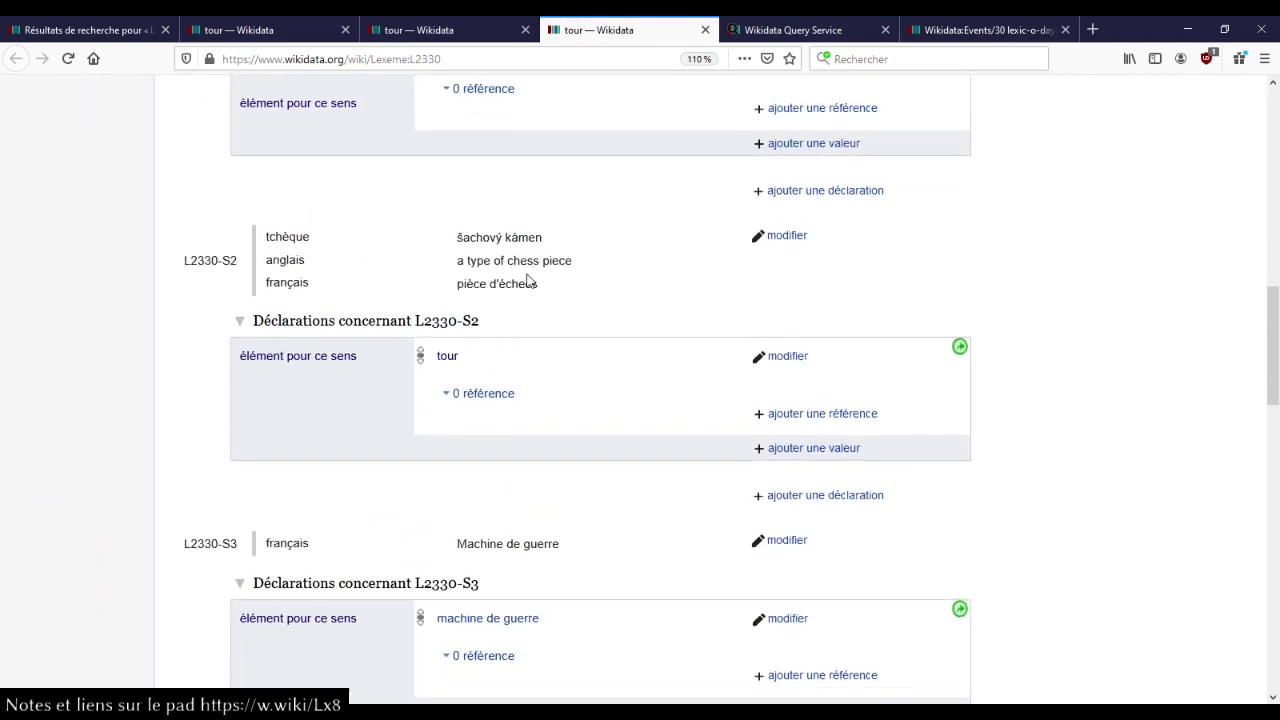
pyautogui.scroll(3, 610, 530)
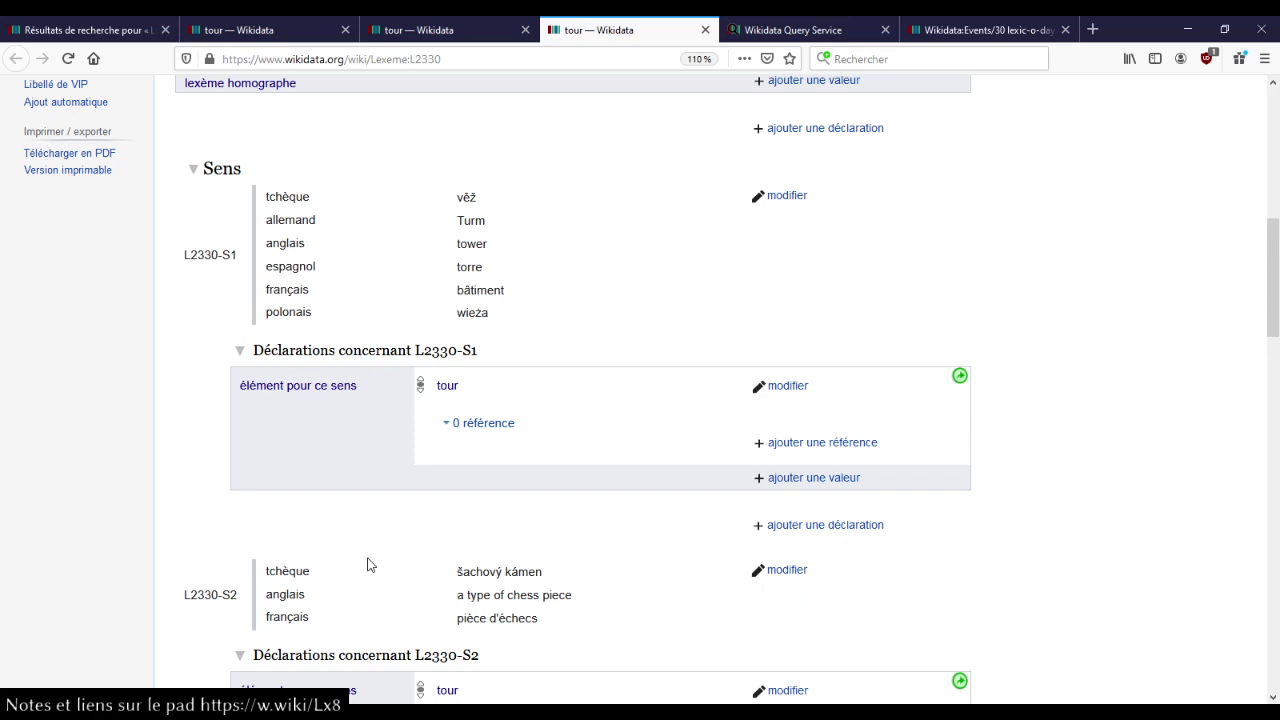
# - Open the French Wiktionary entry for tour in a new tab at fr.wiktionary.org/wiki/tour
pyautogui.hotkey('ctrl', 't')
pyautogui.write('fr.wiktiona')
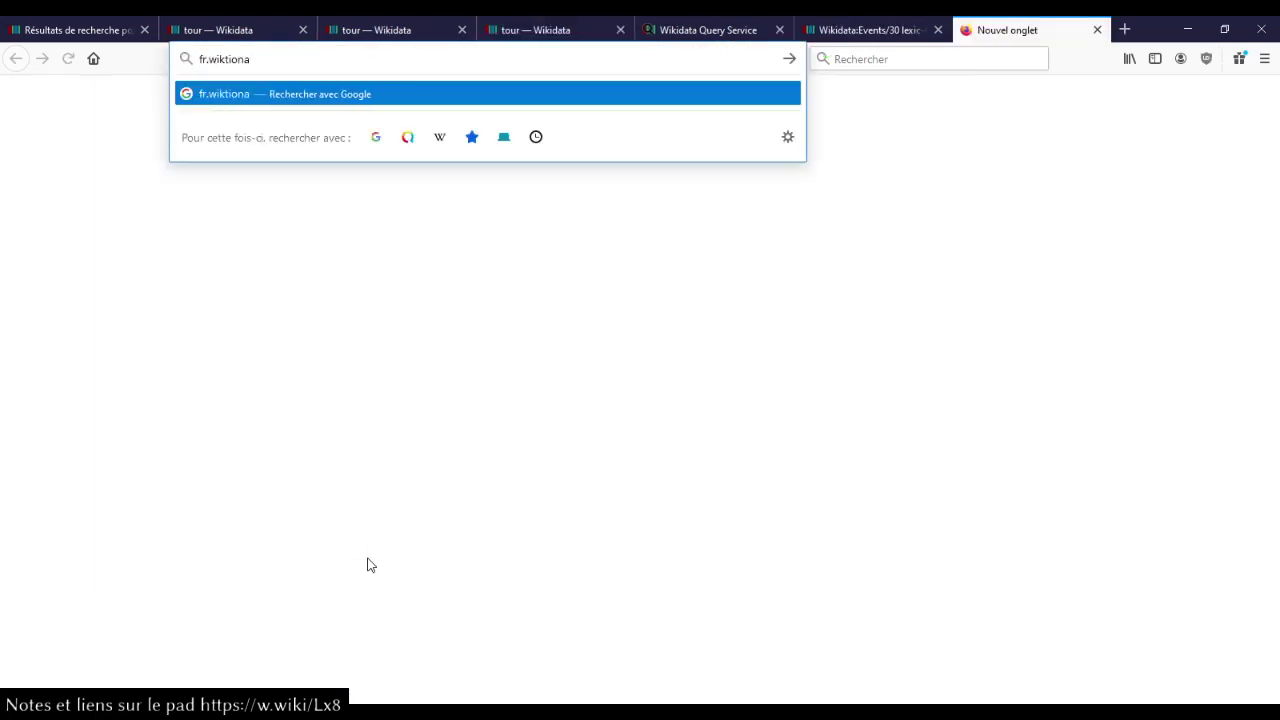
pyautogui.write('ry.org/wiki/')
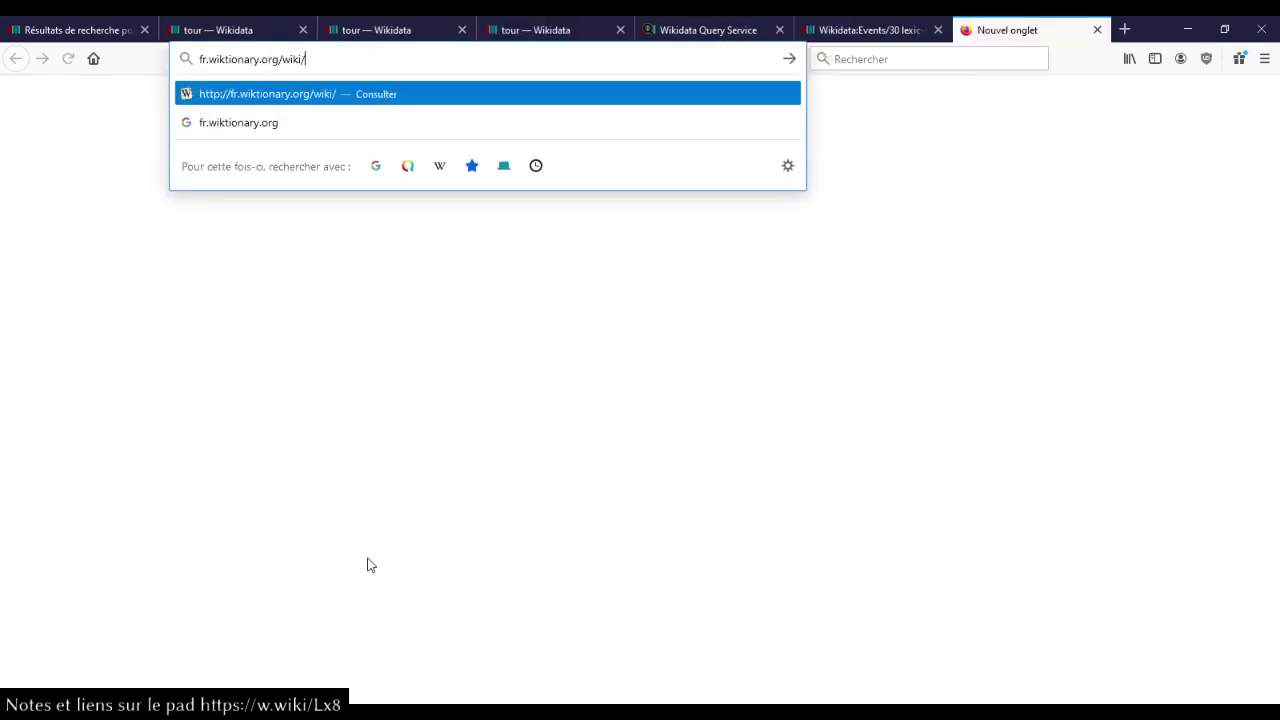
pyautogui.write('tour')
pyautogui.press('Return')
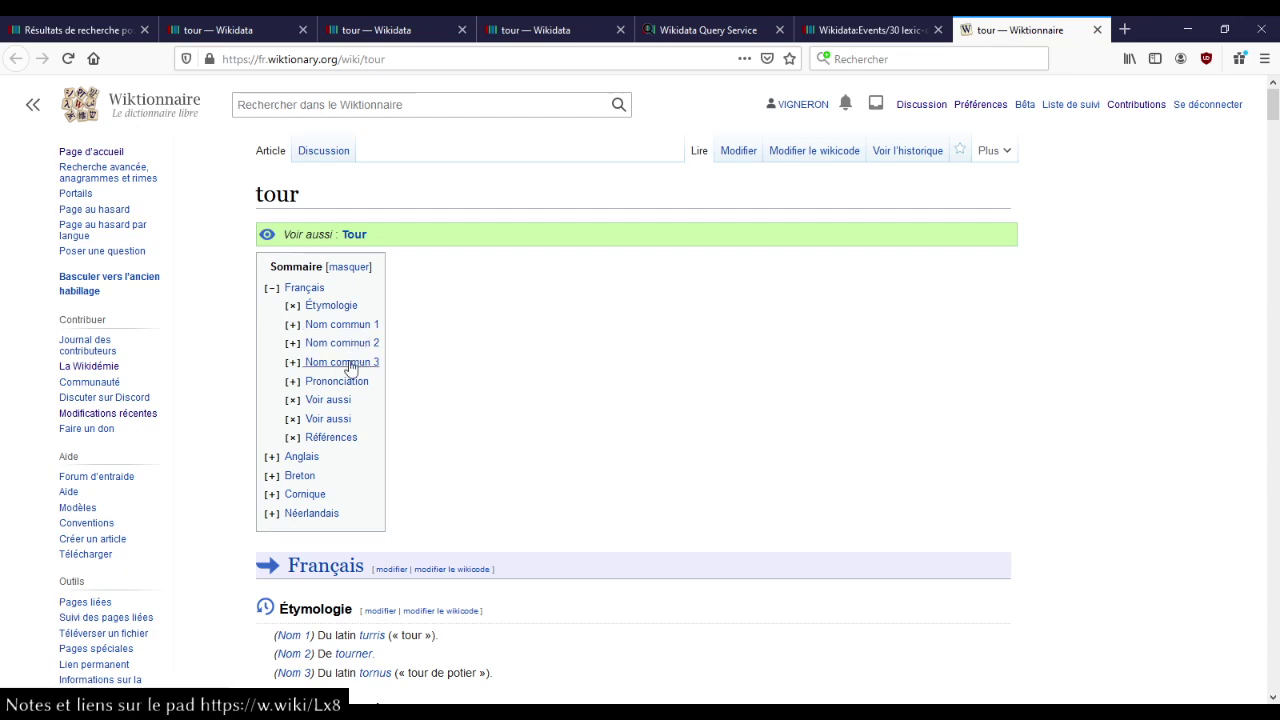
# - Read the Wiktionary definitions of tour under Nom commun 1 and Nom commun 2
pyautogui.click(352, 325)
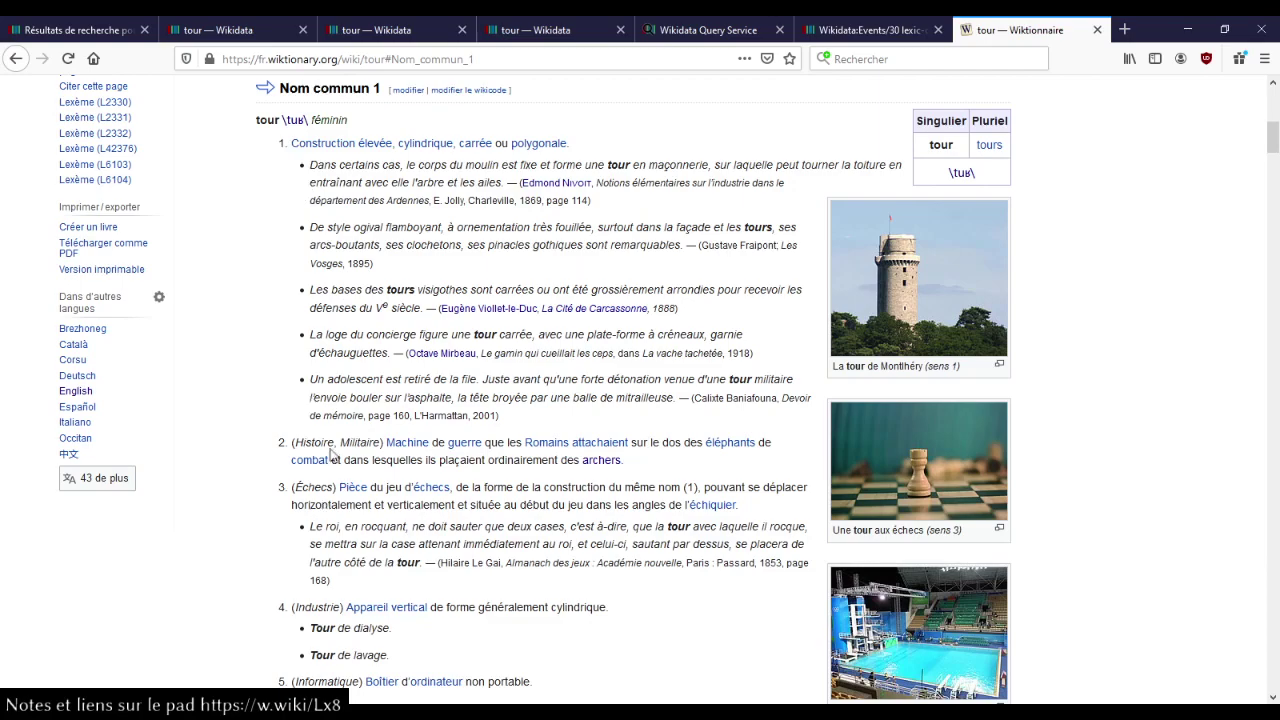
pyautogui.scroll(-3, 342, 544)
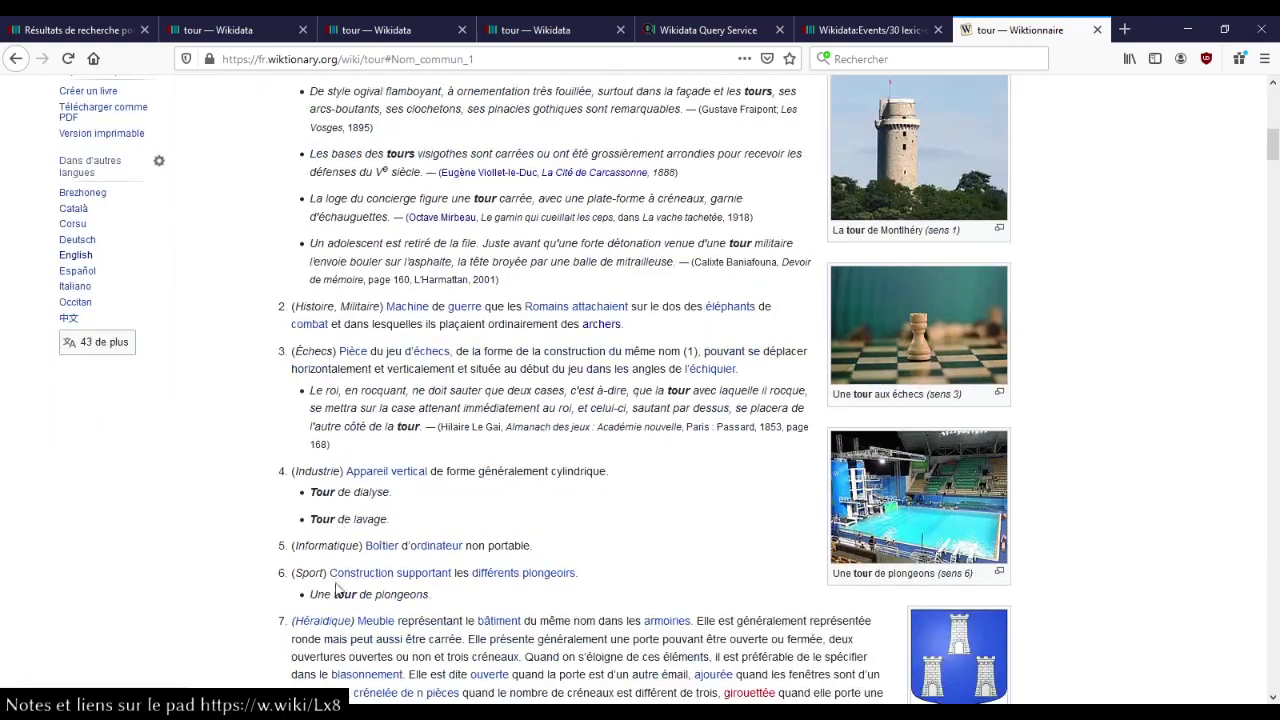
pyautogui.scroll(4, 383, 489)
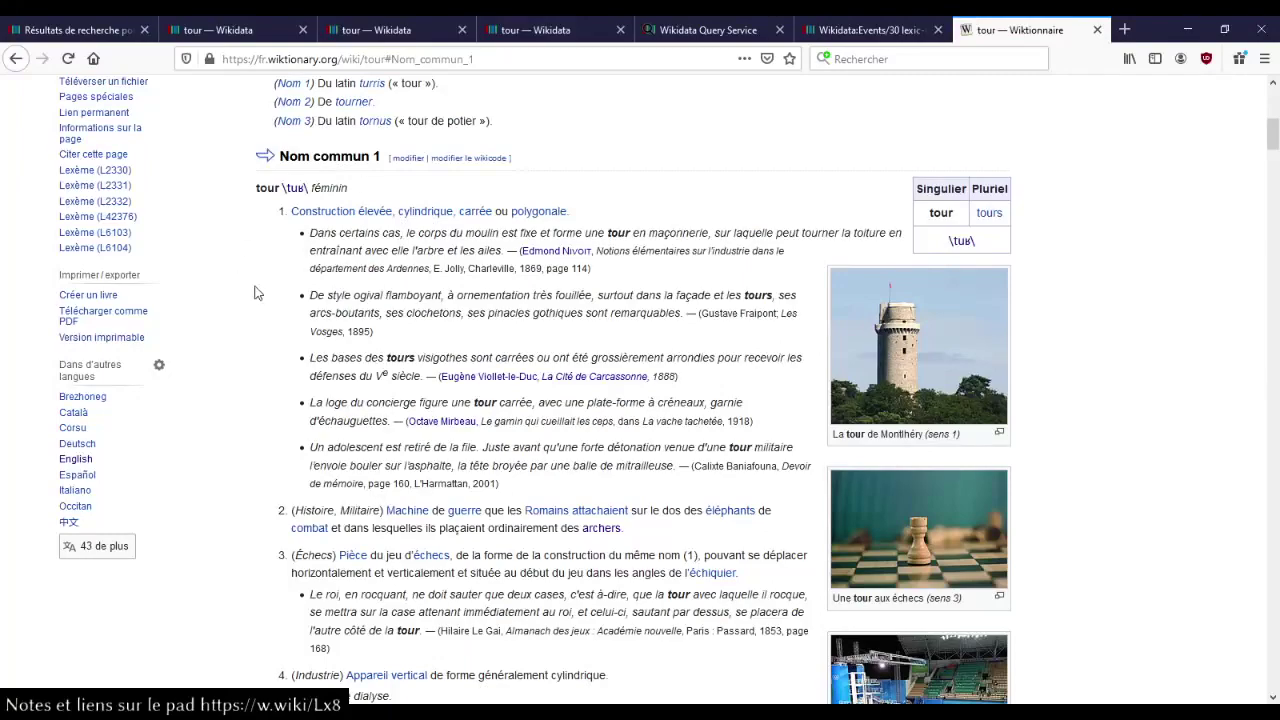
pyautogui.scroll(-5, 399, 392)
pyautogui.scroll(-20, 397, 390)
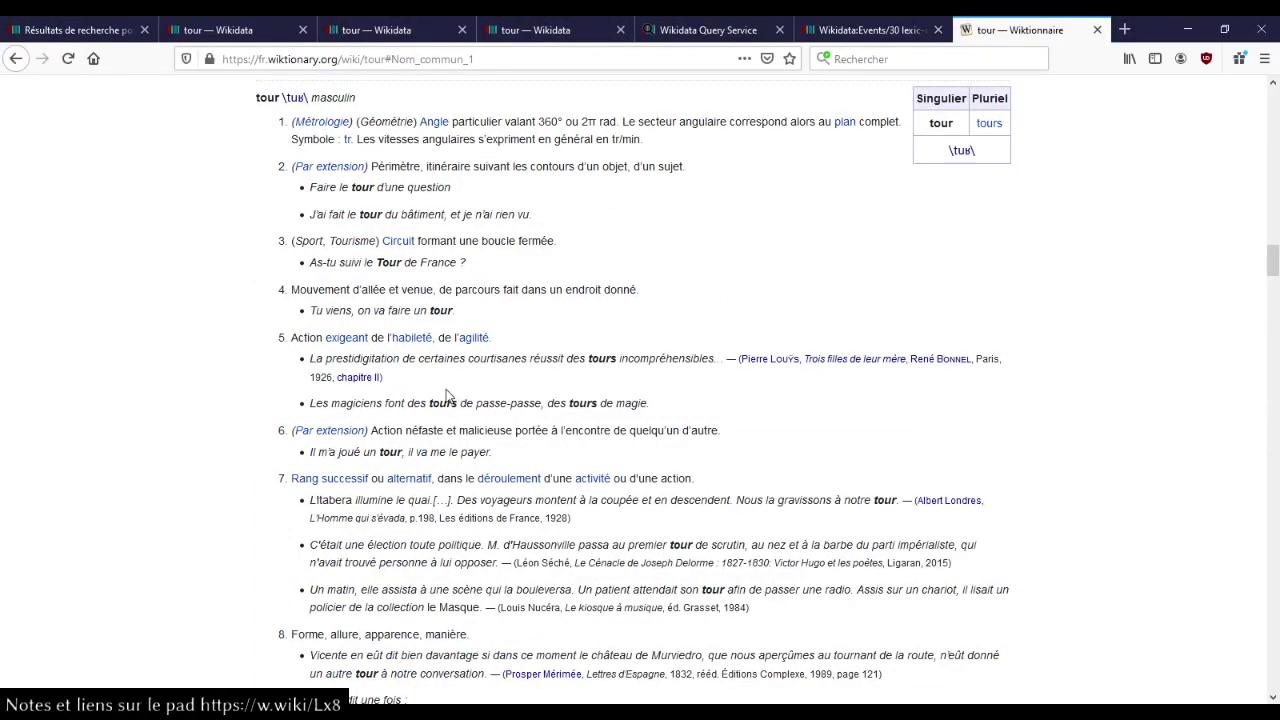
# - Go back to the Étymologie section of the French entry and examine the origins of the nouns
pyautogui.scroll(15, 748, 421)
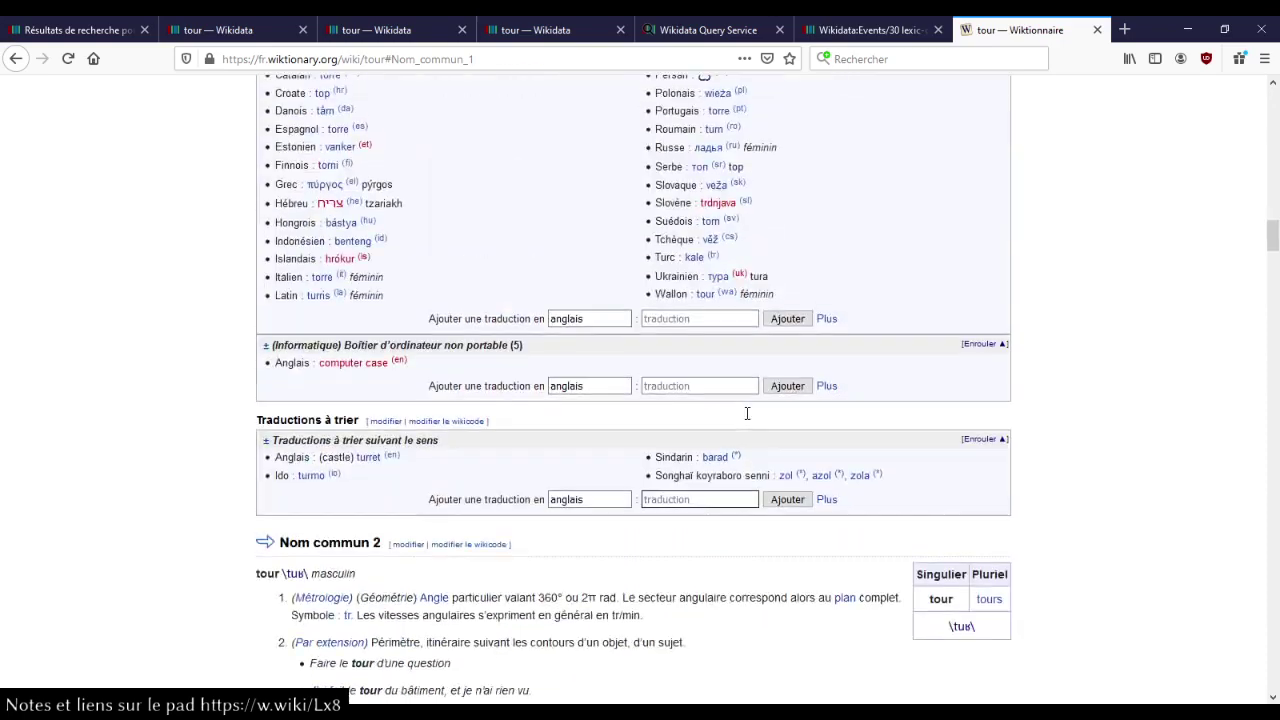
pyautogui.scroll(5, 748, 421)
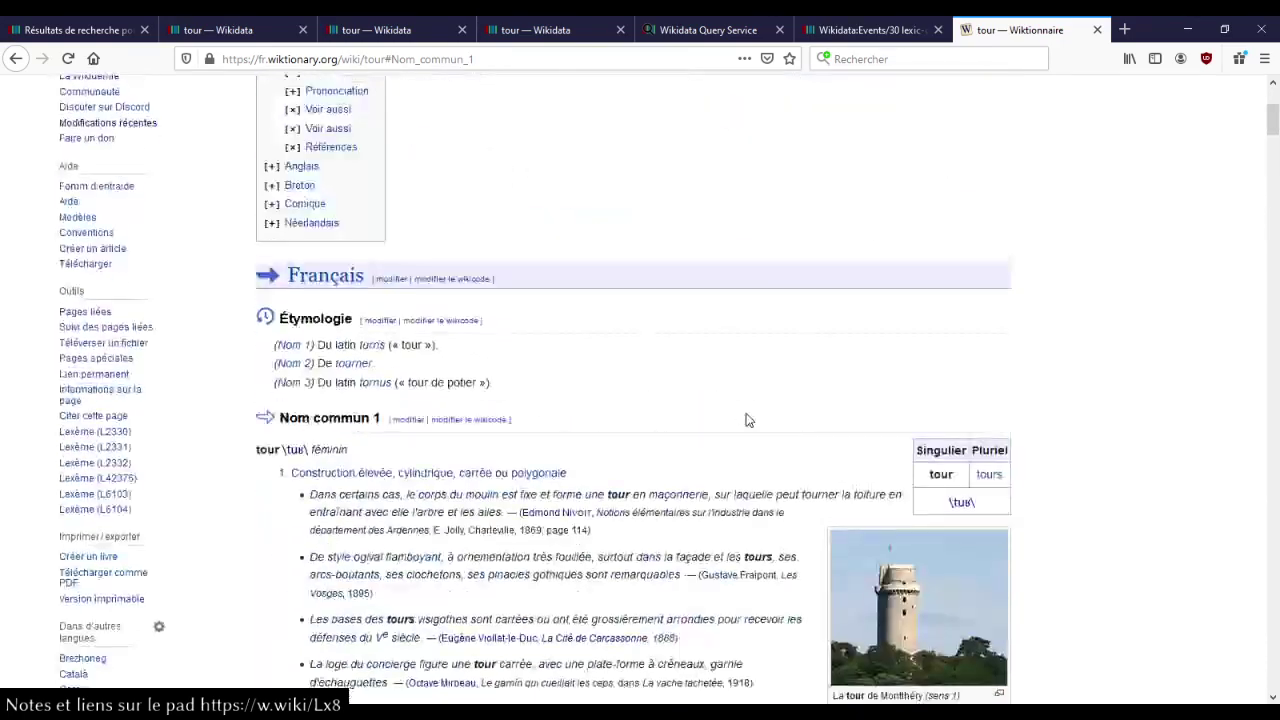
pyautogui.moveTo(338, 355); pyautogui.dragTo(382, 378)
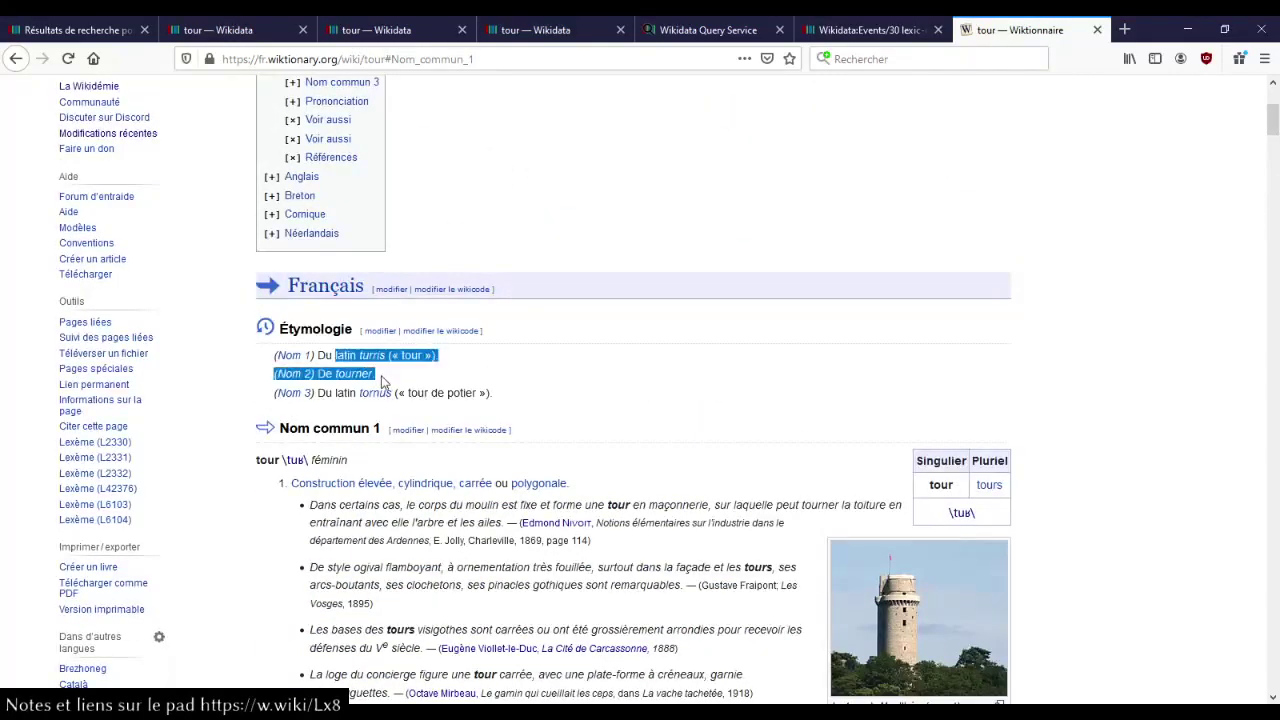
pyautogui.click(628, 406)
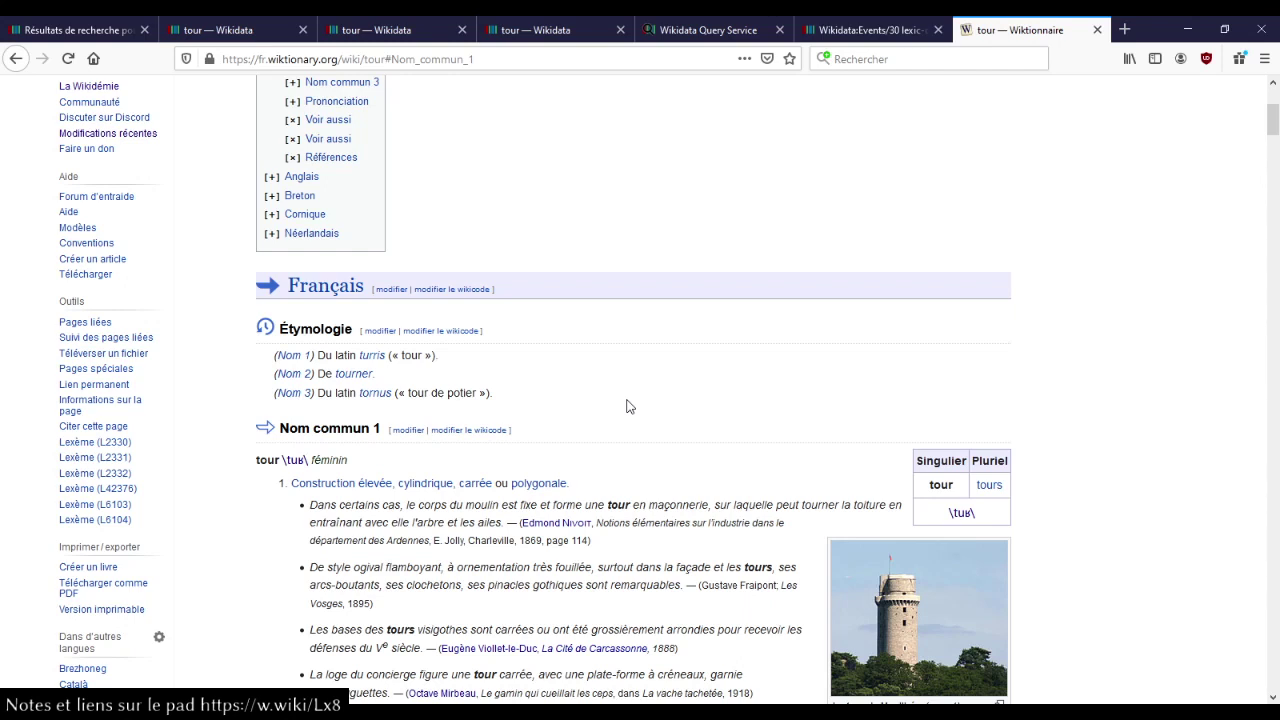
# - Open the French Wiktionary entry for chien at fr.wiktionary.org/wiki/chien in place of the tour entry
pyautogui.scroll(3, 628, 405)
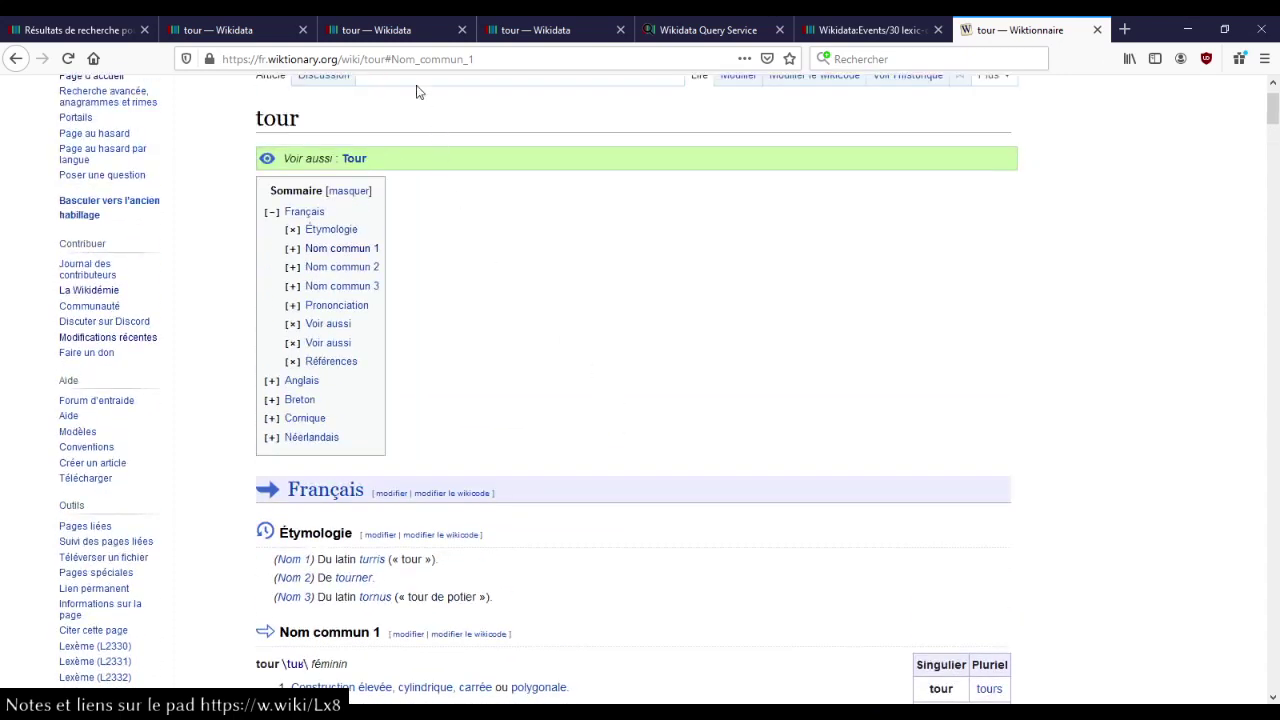
pyautogui.doubleClick(374, 59)
pyautogui.hotkey('shift', 'End')
pyautogui.write('chien')
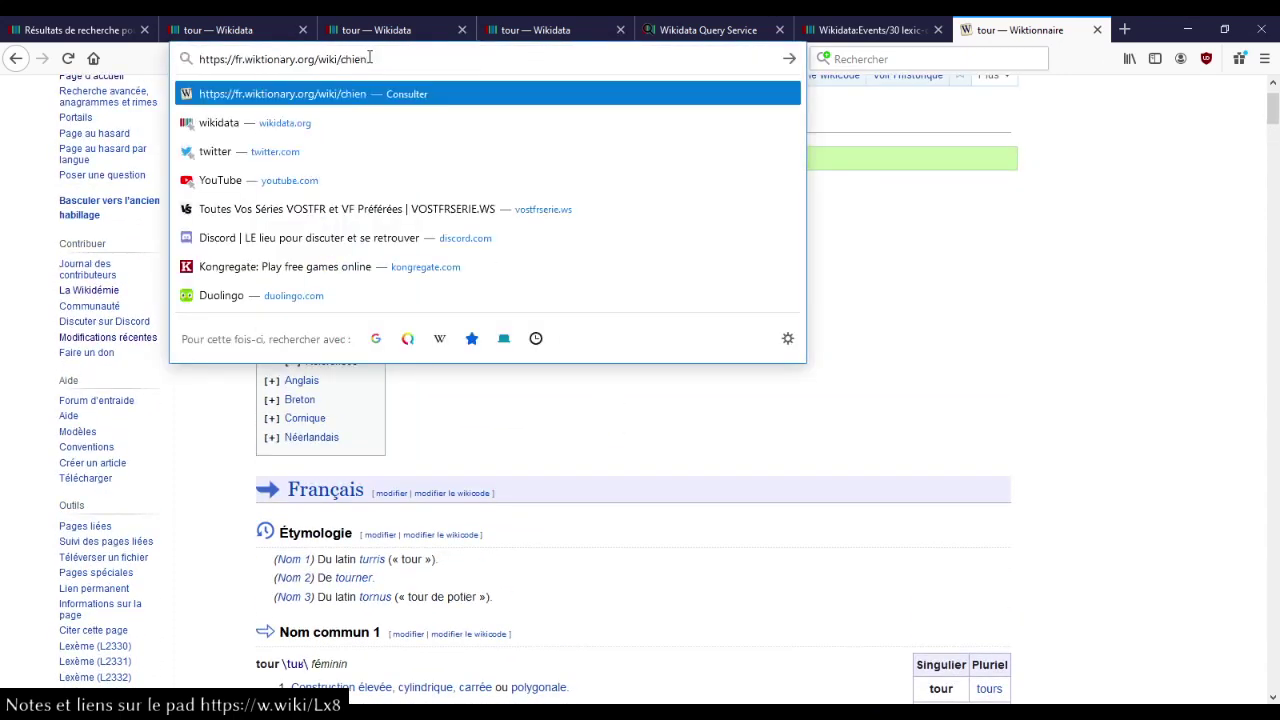
pyautogui.press('Return')
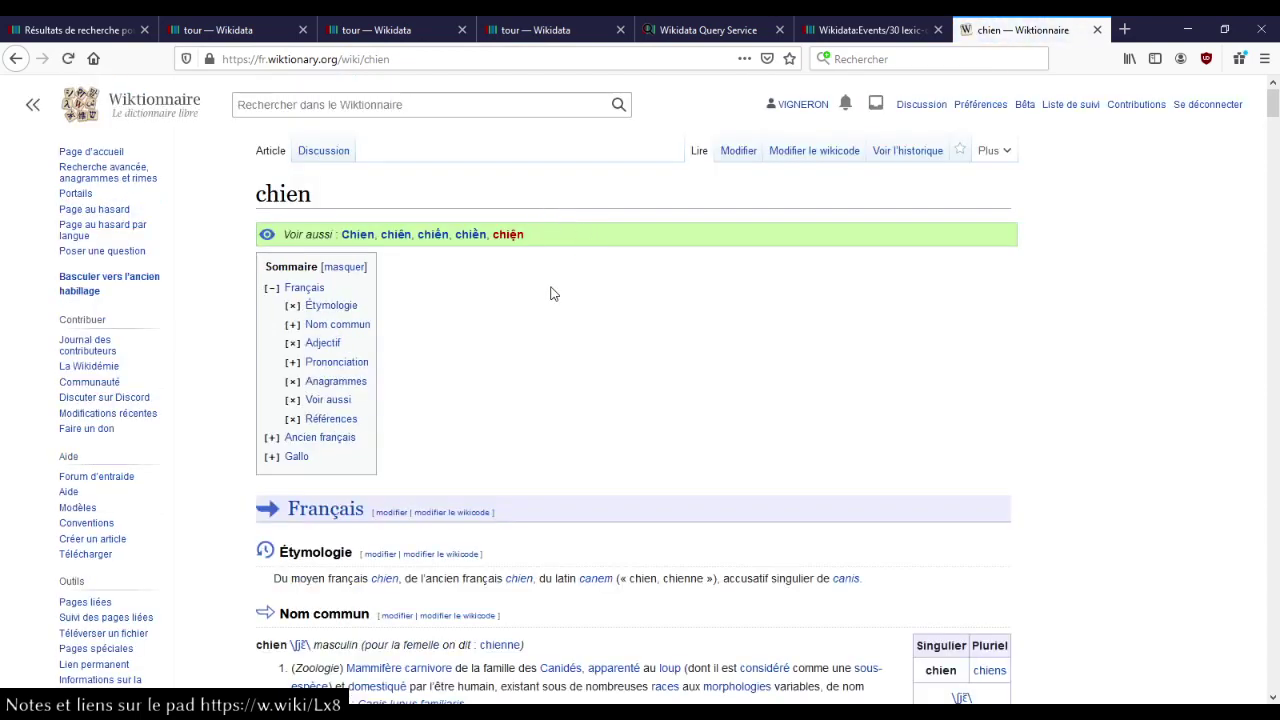
# - Read the Nom commun section of chien, including its etymology and the numbered definitions with their sub-senses
pyautogui.click(337, 324)
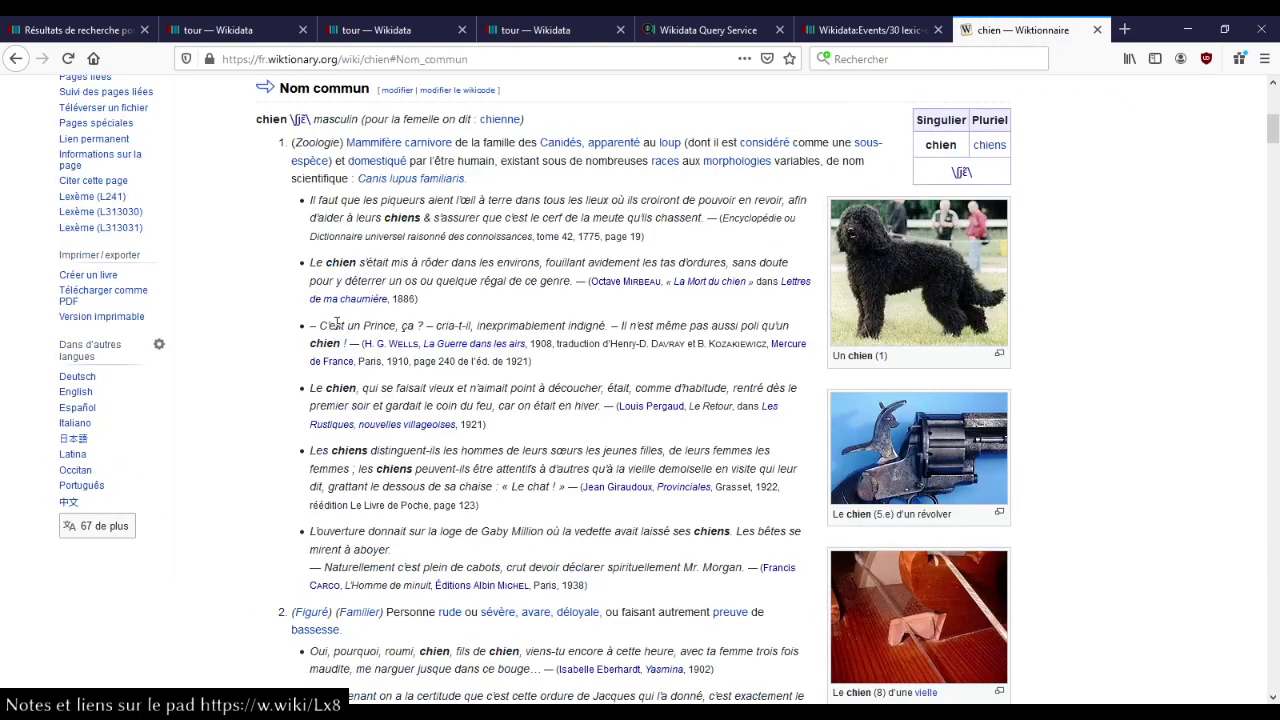
pyautogui.scroll(-1, 268, 296)
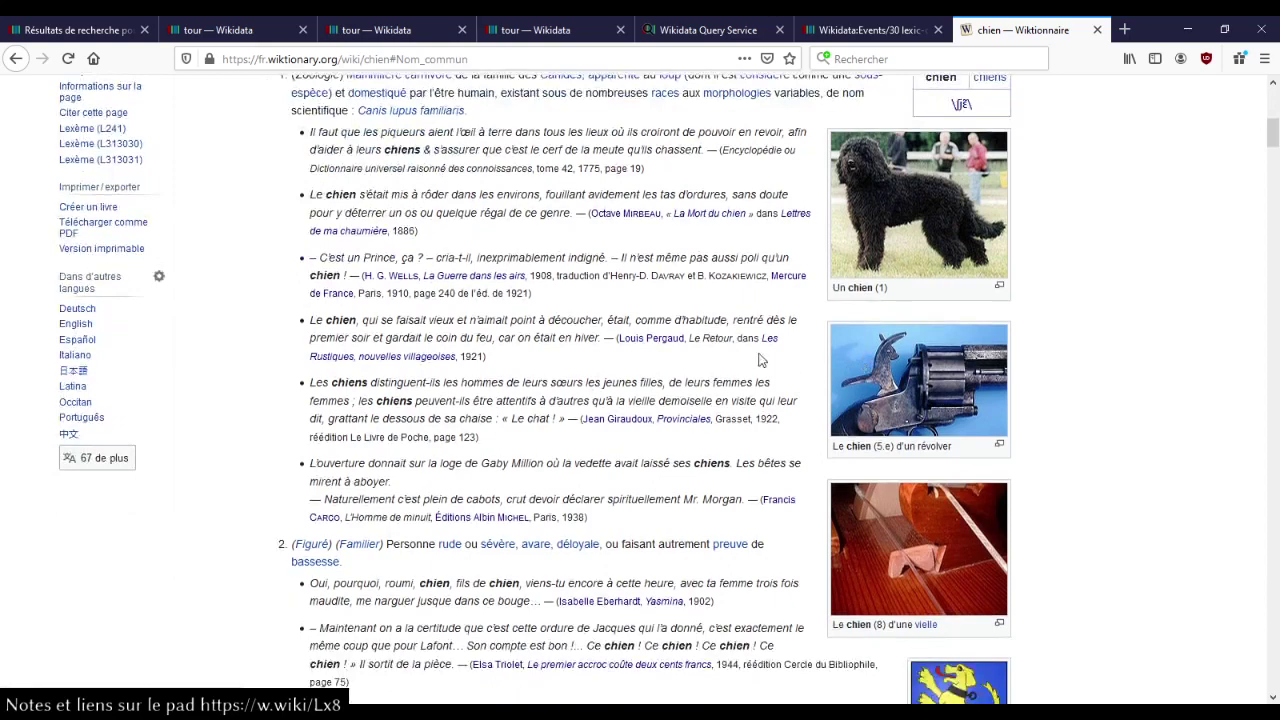
pyautogui.scroll(4, 543, 328)
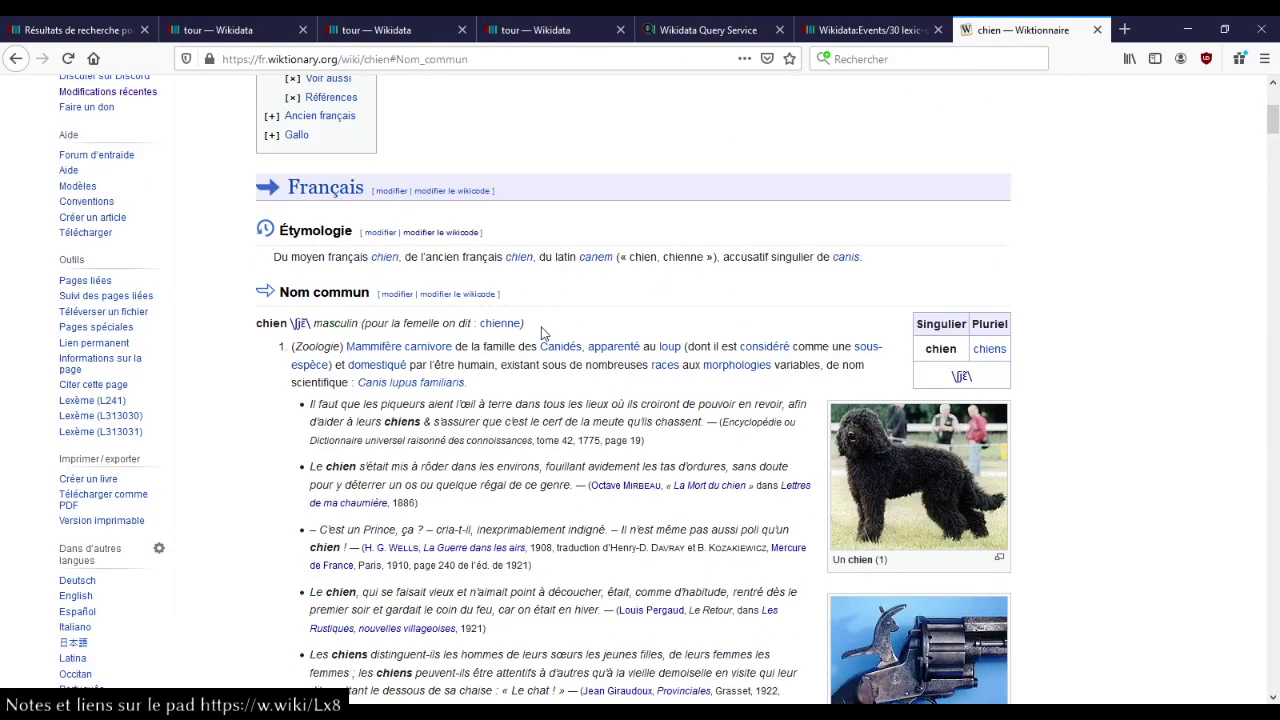
pyautogui.scroll(-2, 543, 332)
pyautogui.scroll(-6, 578, 340)
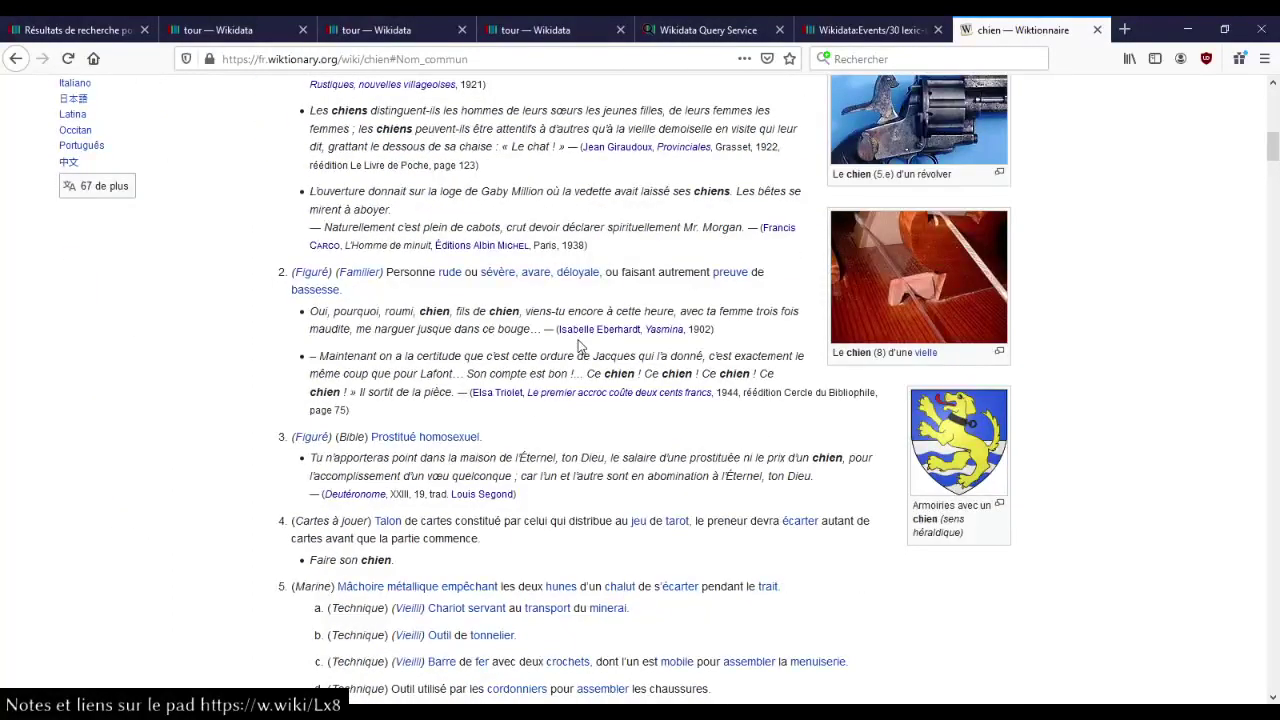
pyautogui.scroll(-5, 578, 346)
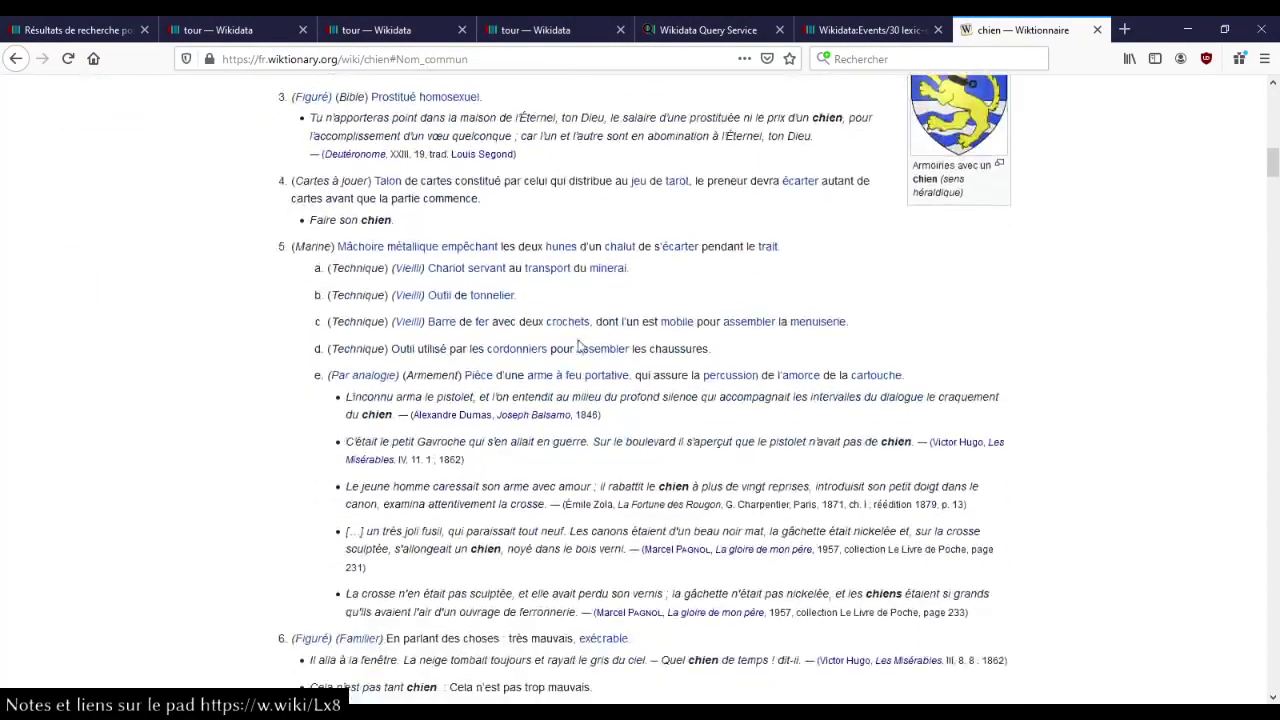
pyautogui.scroll(-1, 578, 346)
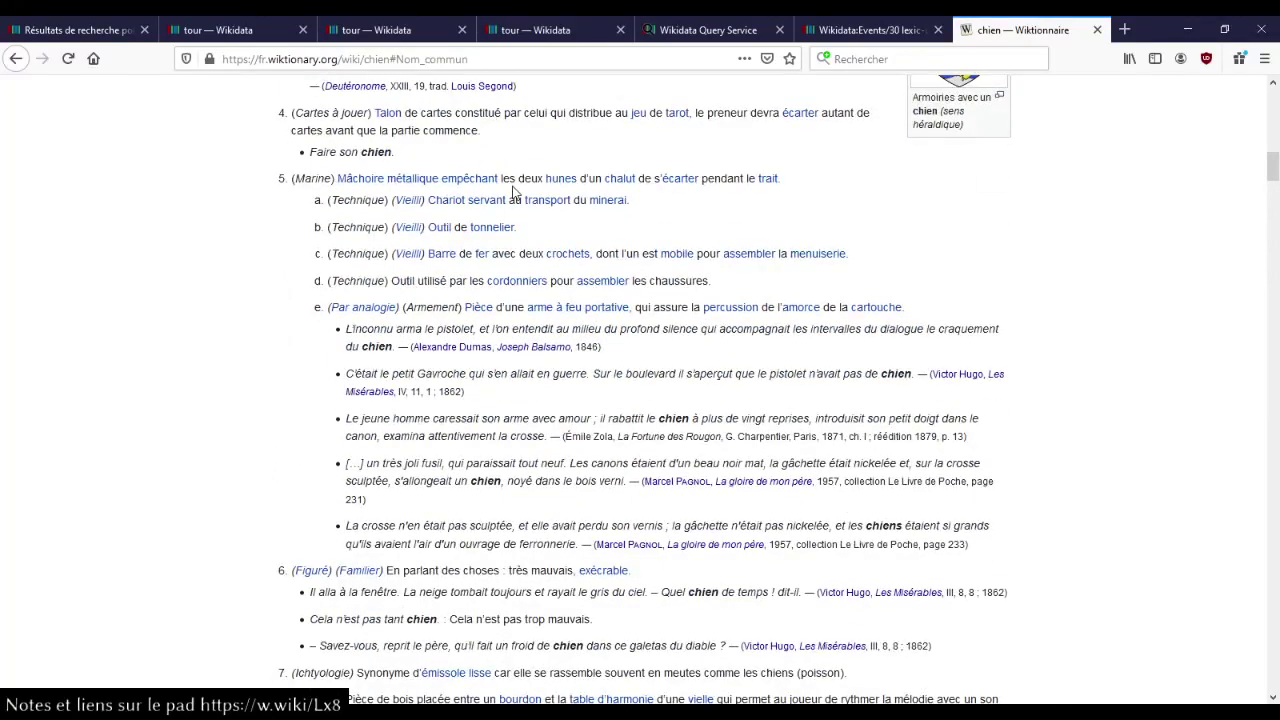
pyautogui.scroll(-5, 285, 299)
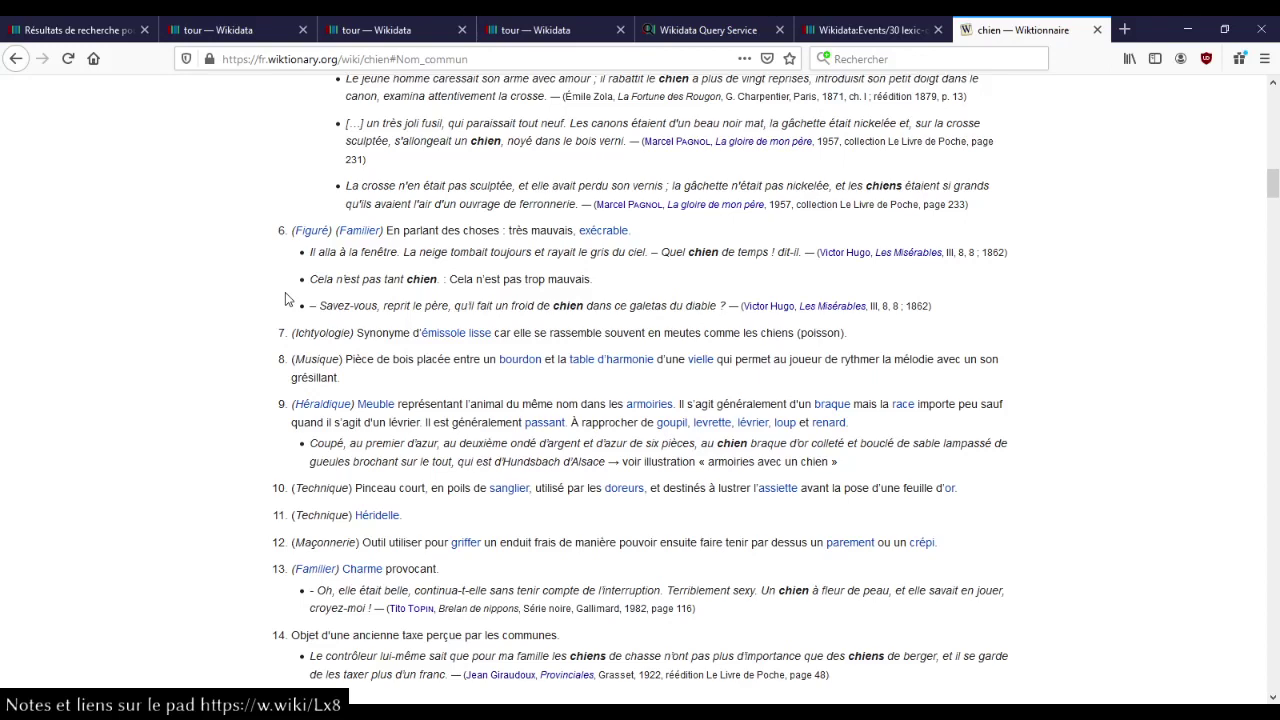
pyautogui.scroll(5, 285, 299)
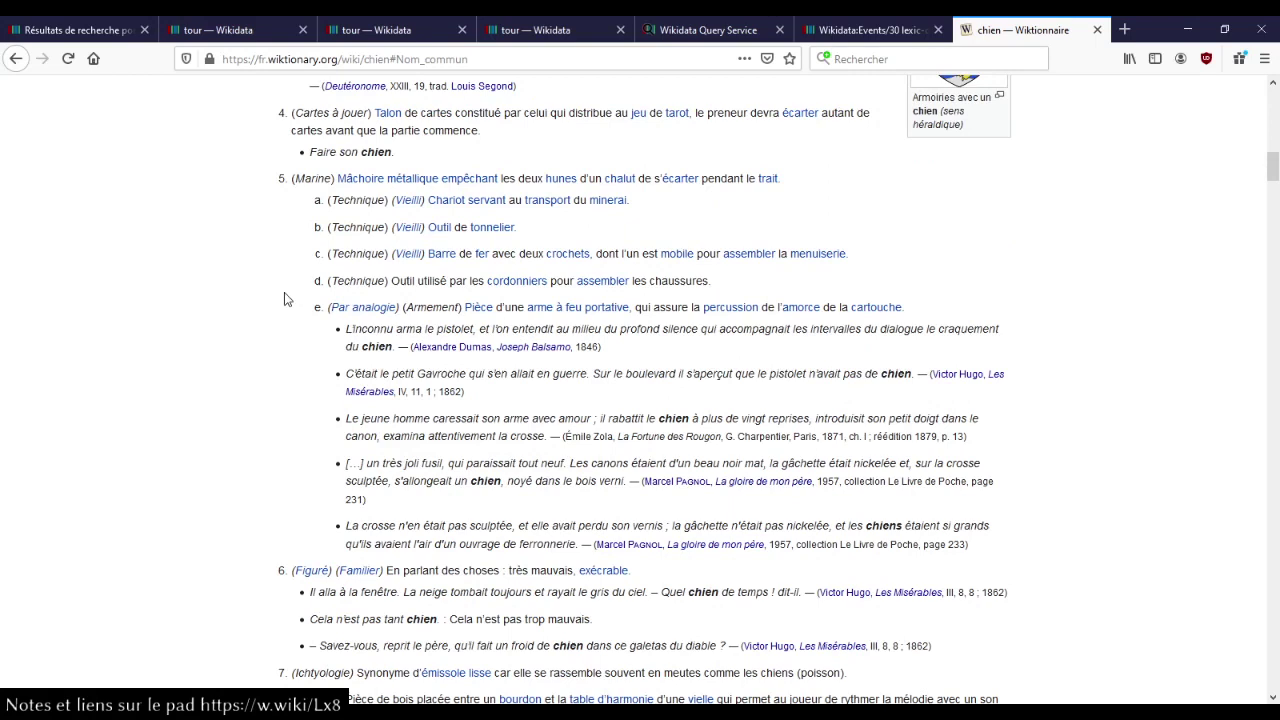
# - Close the Wiktionary page and return to the heading of lexeme L2330
pyautogui.click(1097, 30)
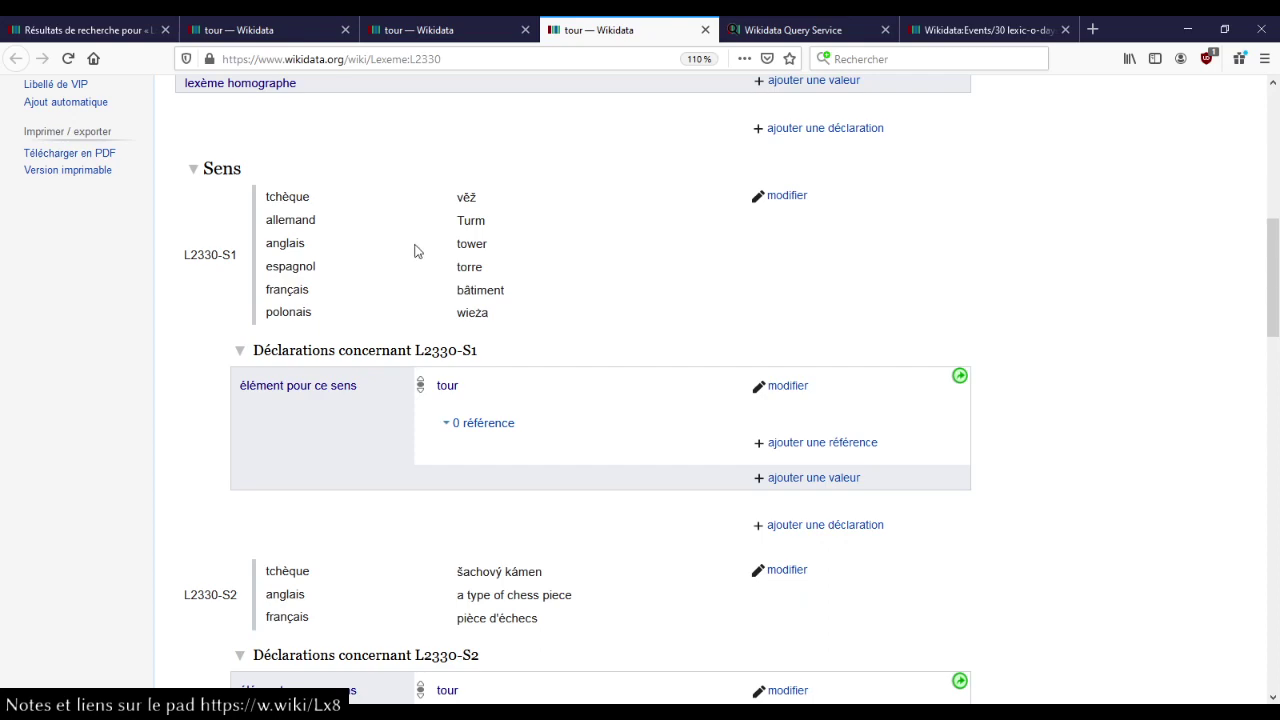
pyautogui.scroll(4, 417, 251)
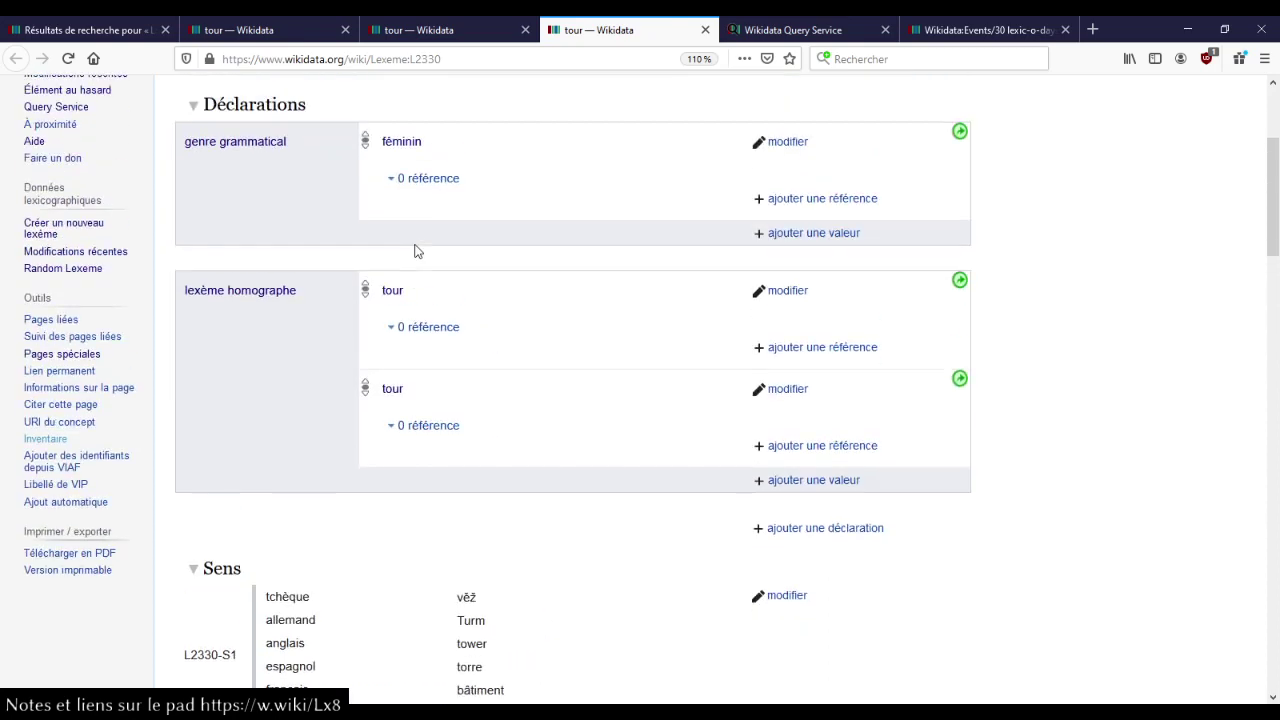
pyautogui.scroll(3, 417, 251)
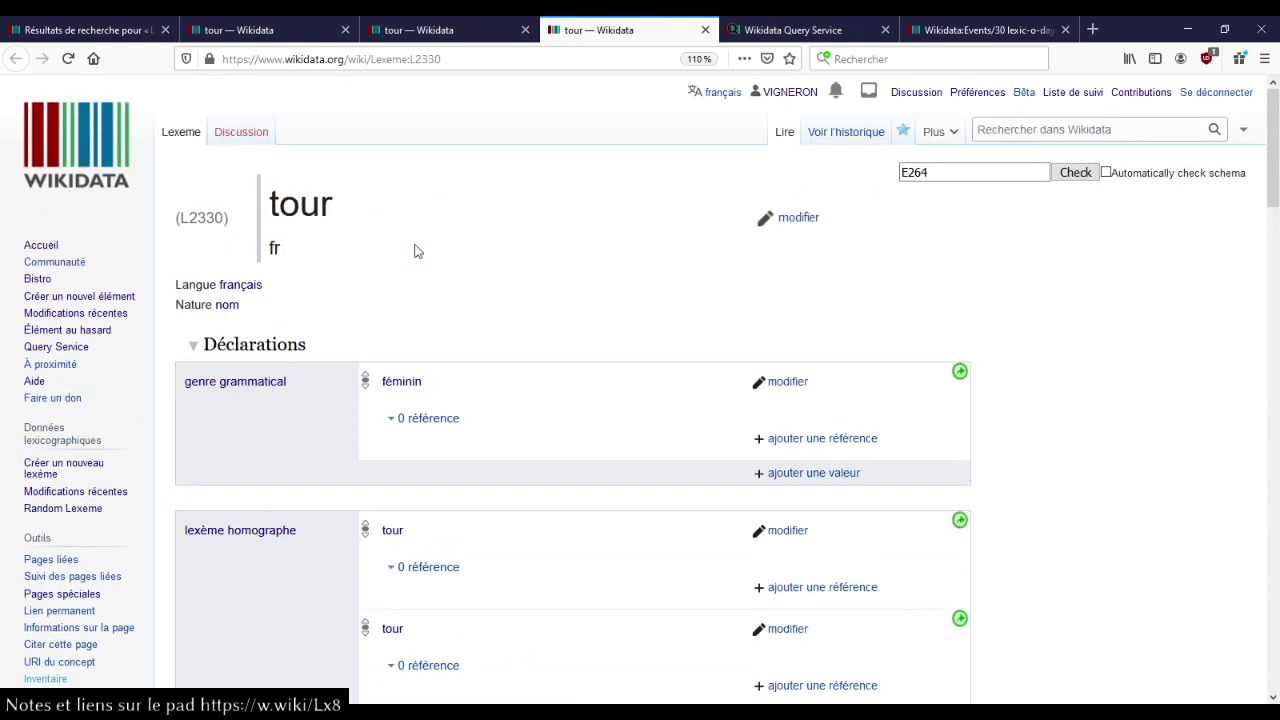
# - Switch to lexeme L2331 and examine its senses, statements and the lemma tour in its heading
pyautogui.click(483, 37)
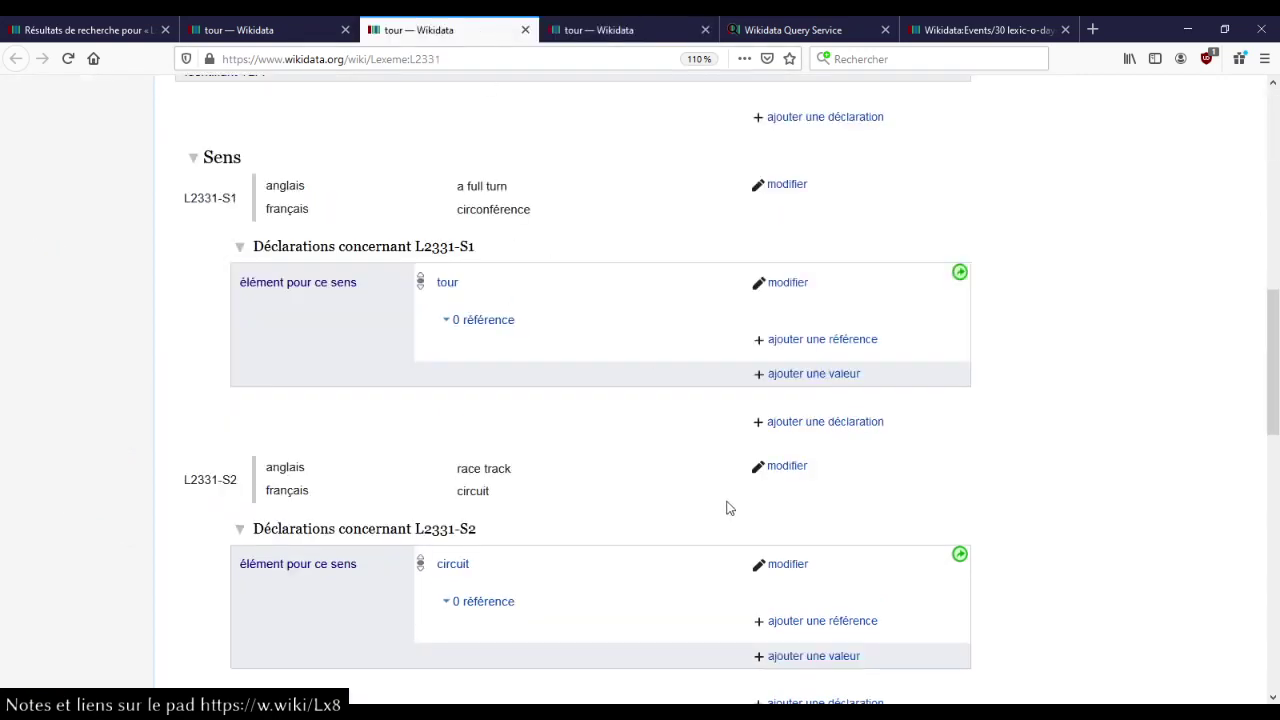
pyautogui.scroll(5, 612, 434)
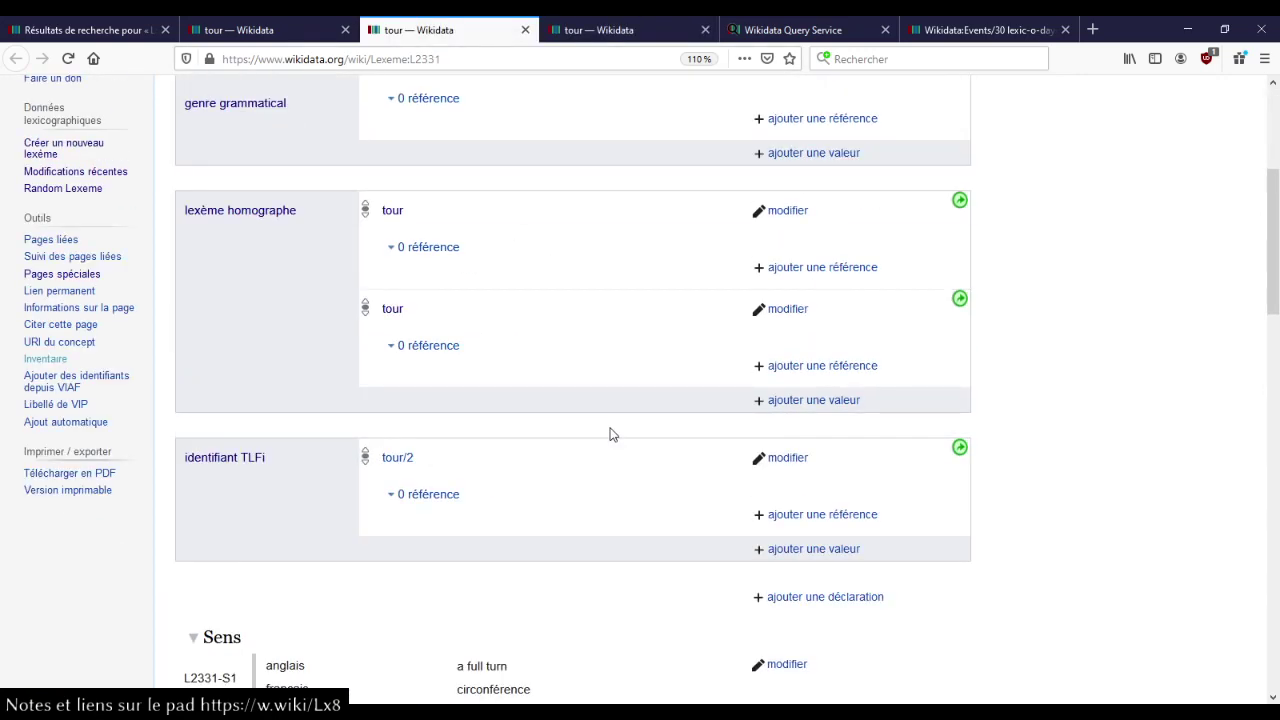
pyautogui.scroll(3, 612, 434)
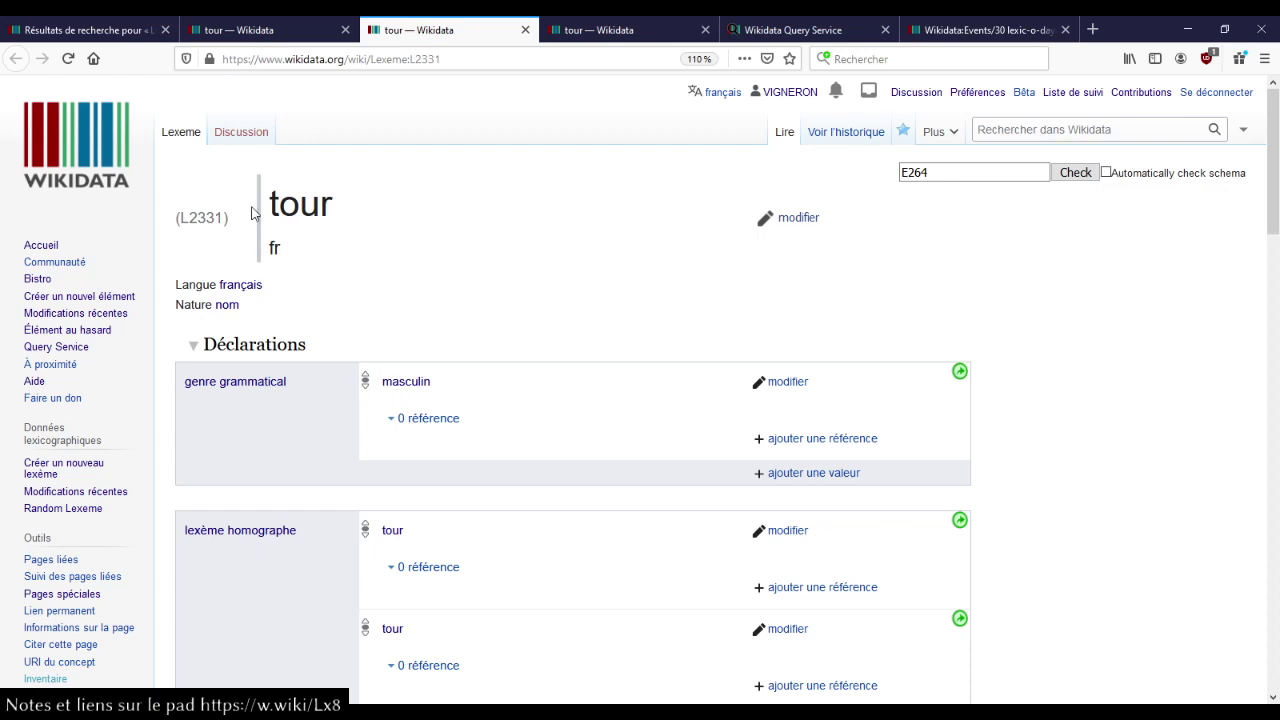
pyautogui.doubleClick(302, 211)
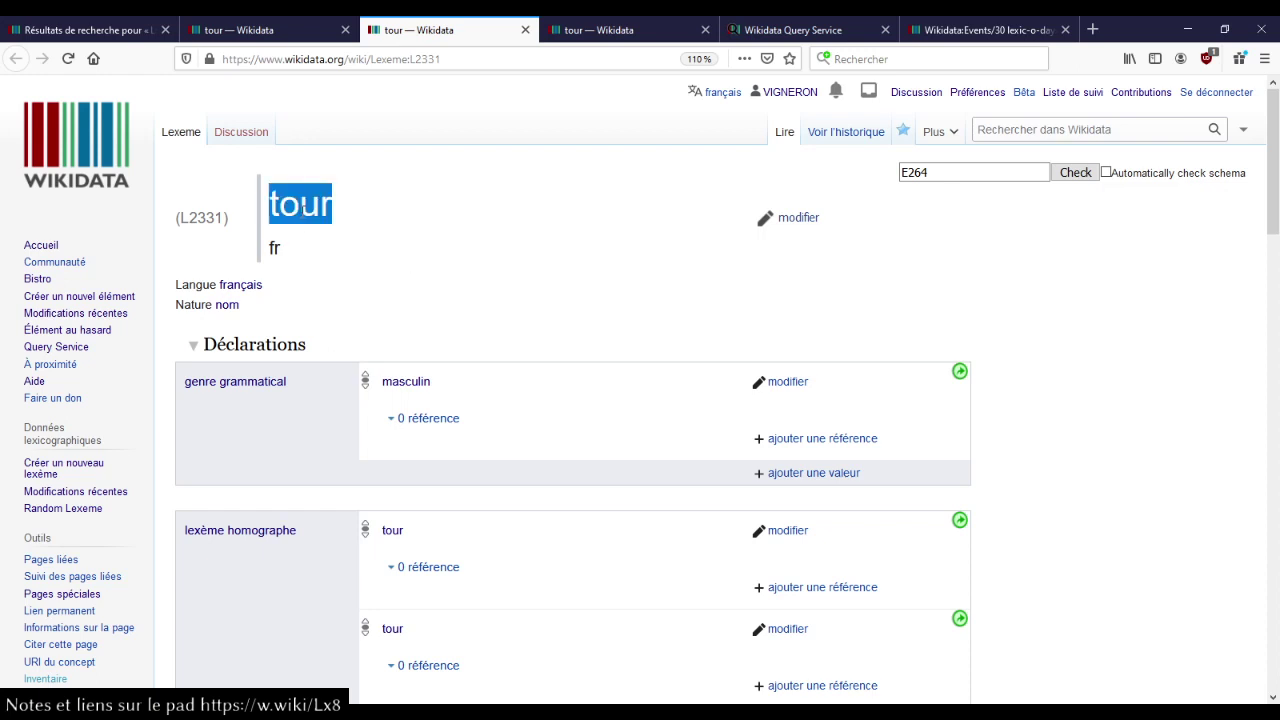
pyautogui.click(295, 270)
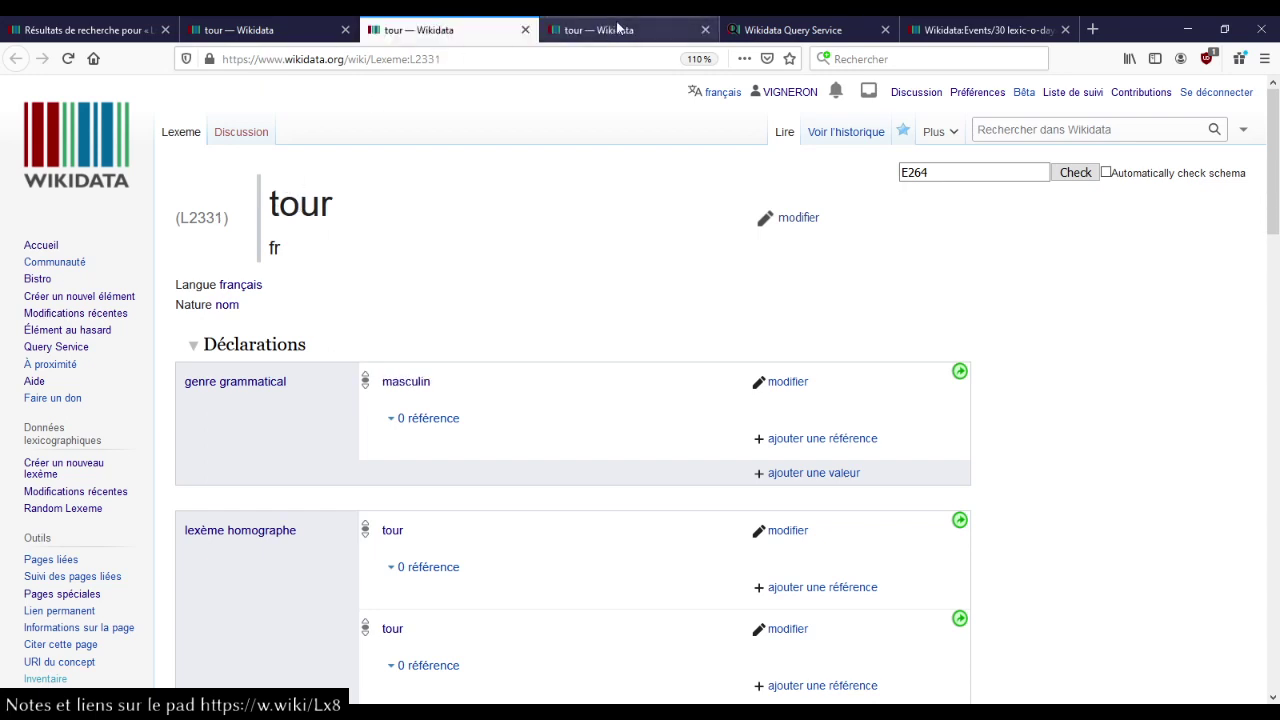
pyautogui.doubleClick(303, 205)
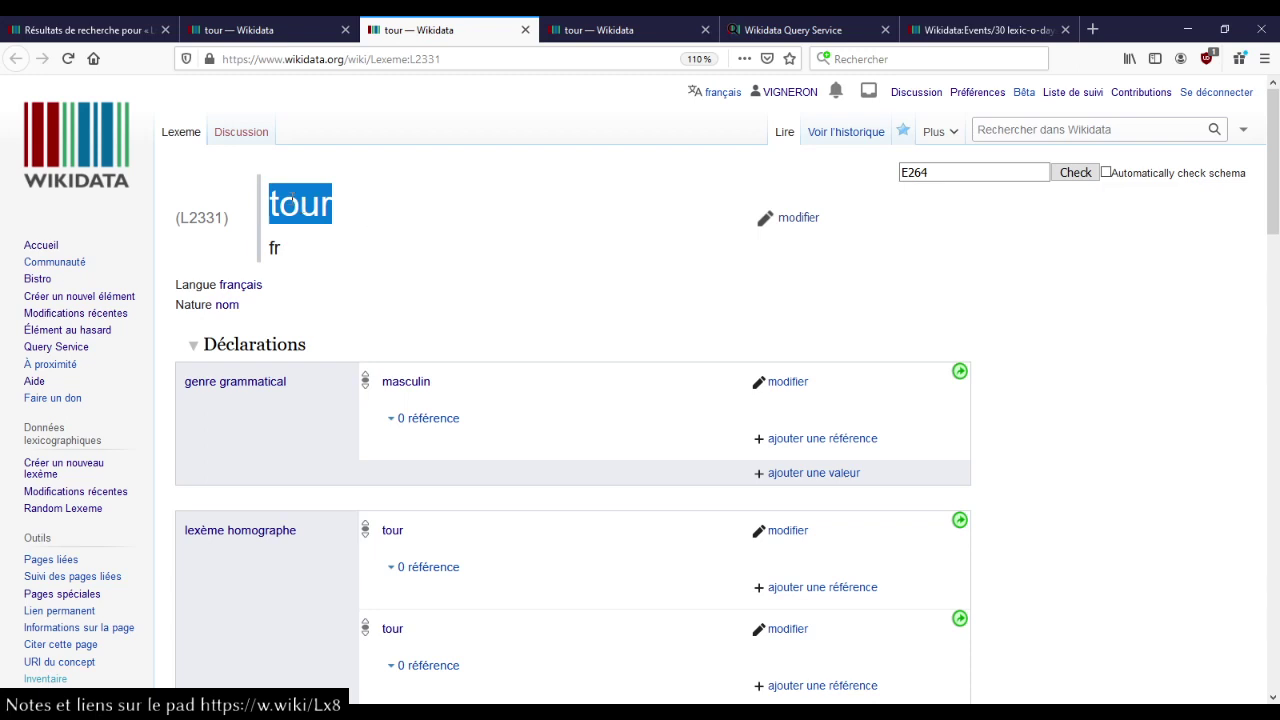
pyautogui.click(512, 285)
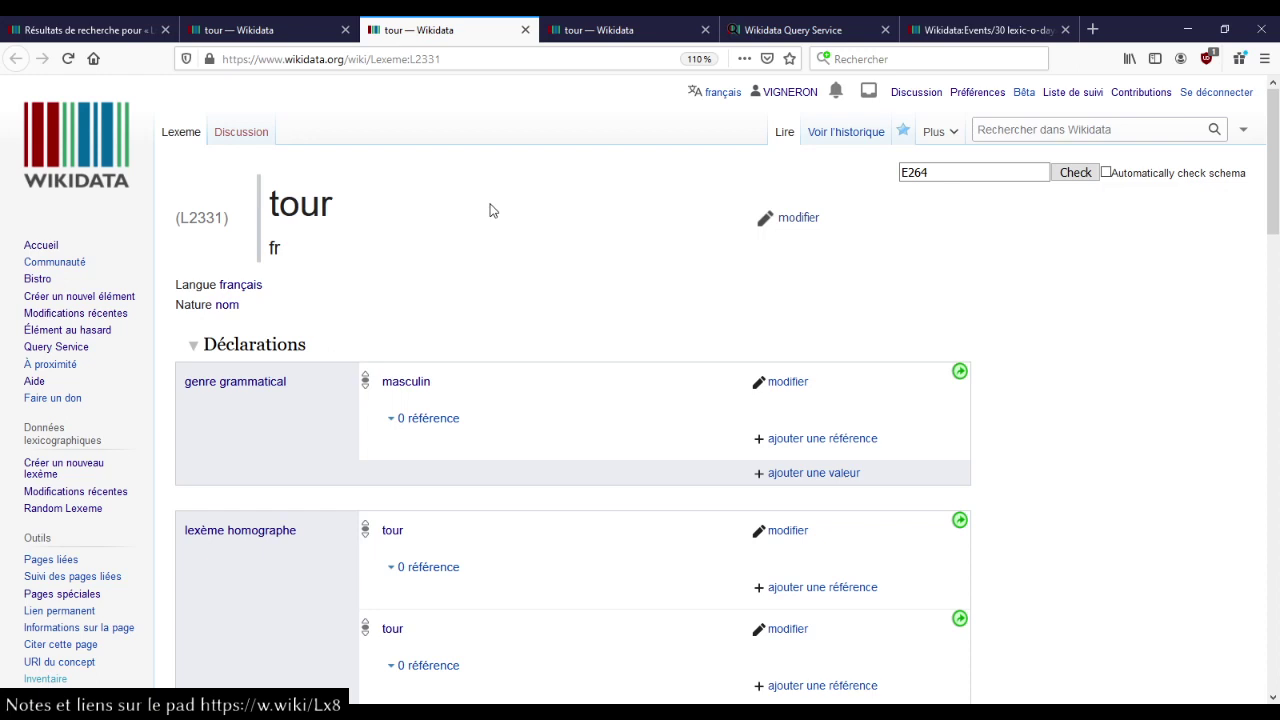
# - Close the open lexeme, event and search result pages, leaving only the Wikidata Query Service open
pyautogui.hotkey('ctrl', 'w')
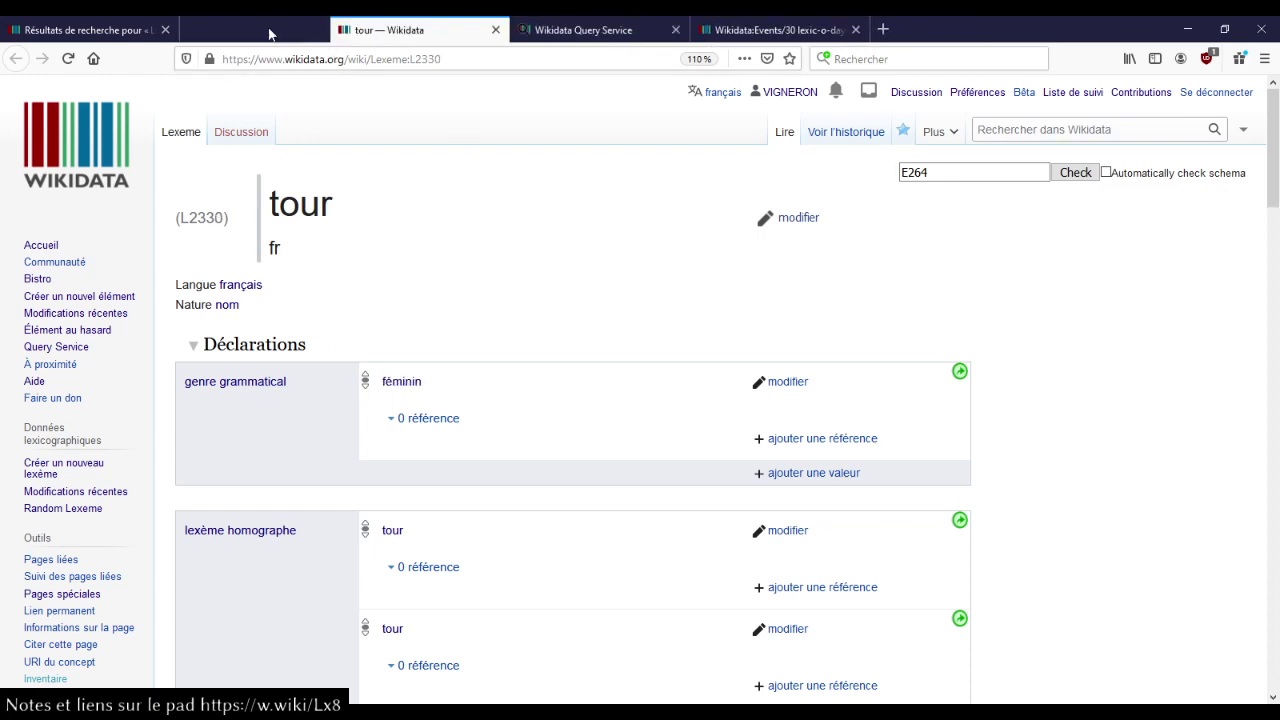
pyautogui.middleClick(270, 34)
pyautogui.middleClick(420, 32)
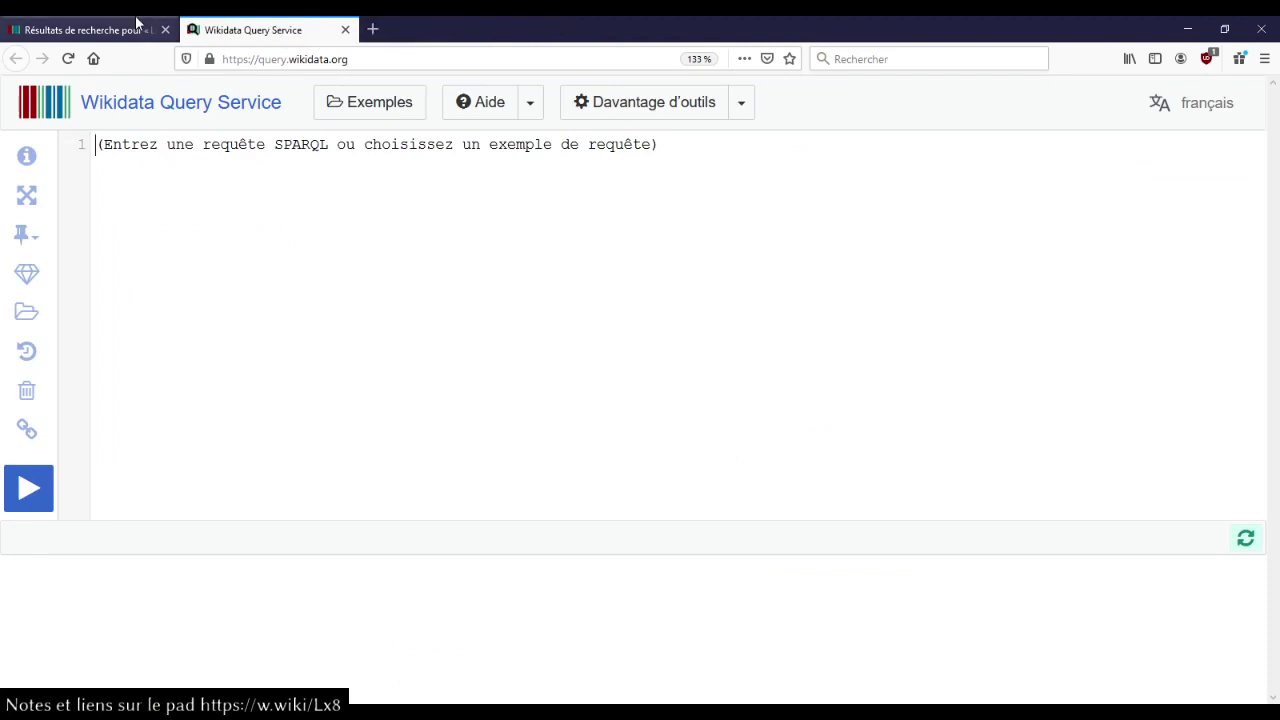
pyautogui.click(118, 24)
pyautogui.middleClick(118, 24)
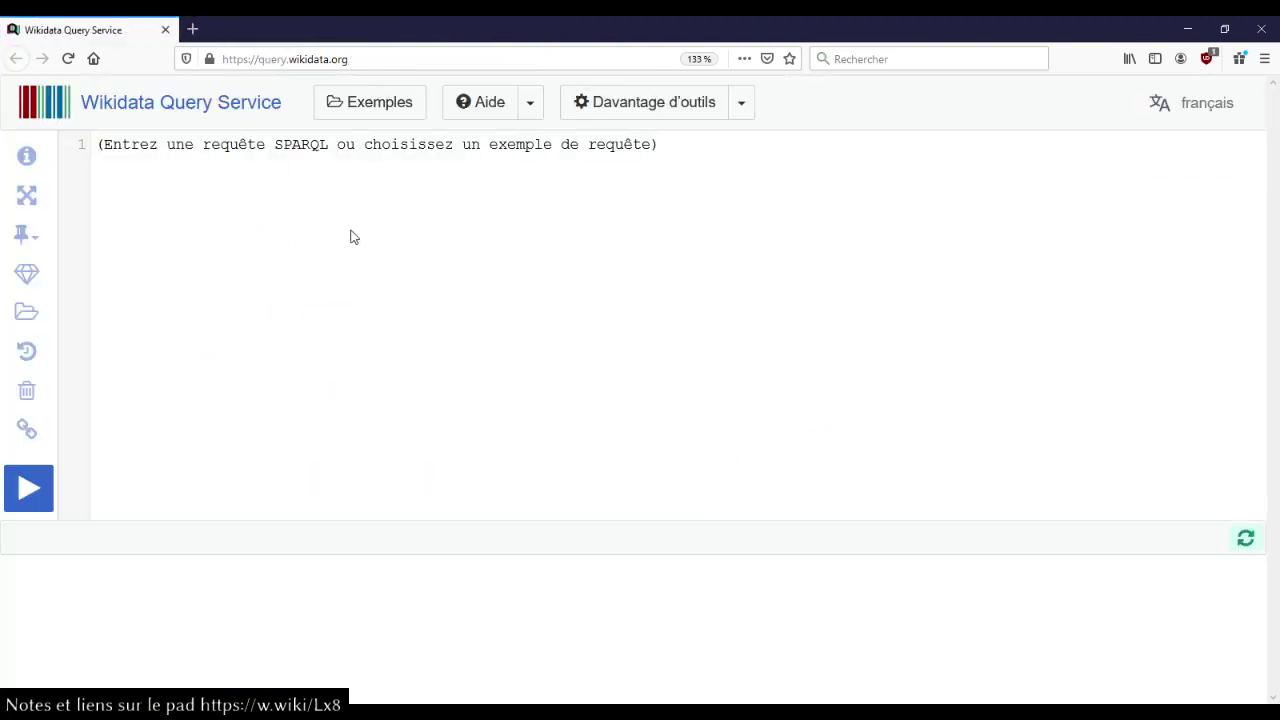
# - Start a SPARQL query with the autocompleted SELECT * WHERE { } skeleton
pyautogui.write('sele')
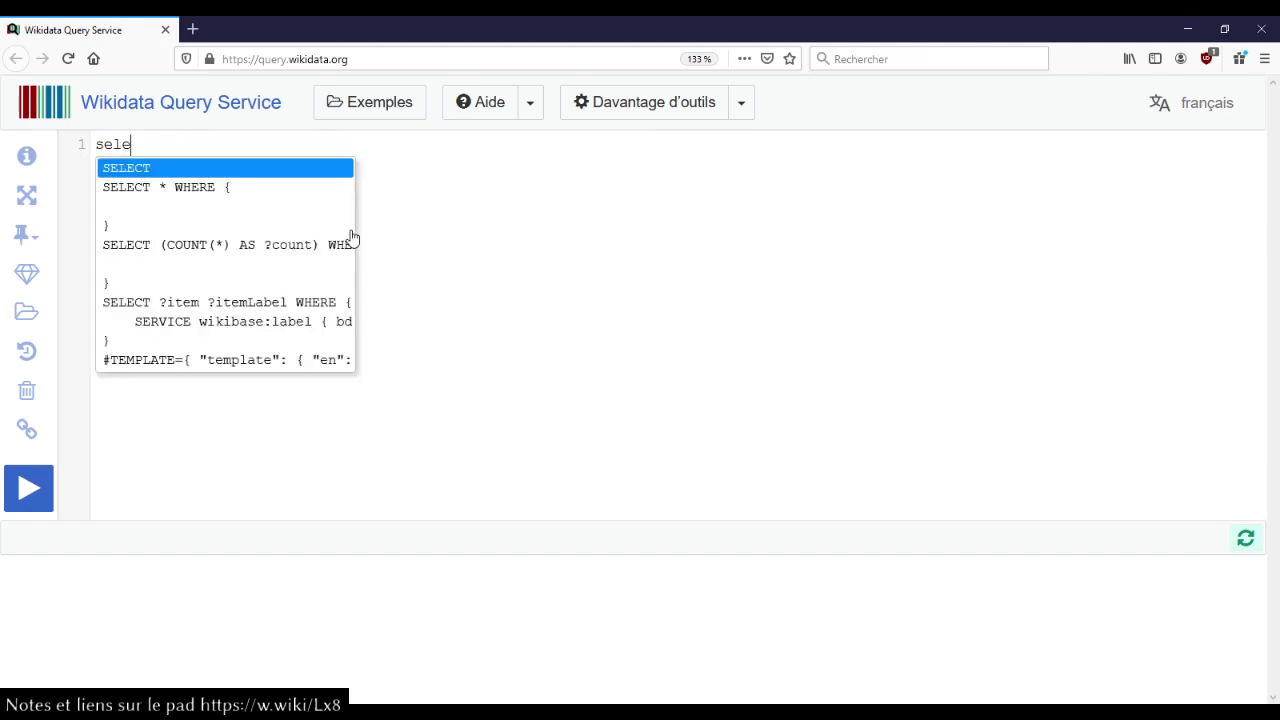
pyautogui.press('Down')
pyautogui.press('Return')
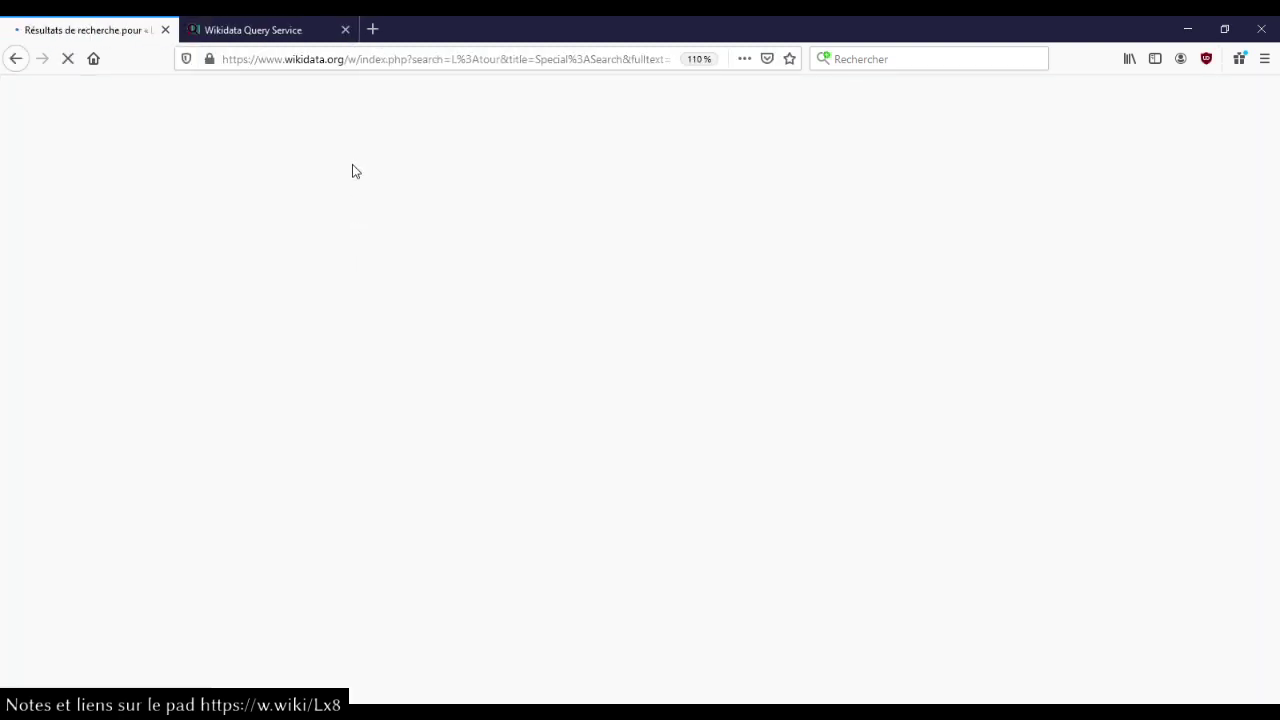
# - Bring back the L:tour search results and open the French noun lexeme L2331 from them
pyautogui.scroll(-4, 366, 331)
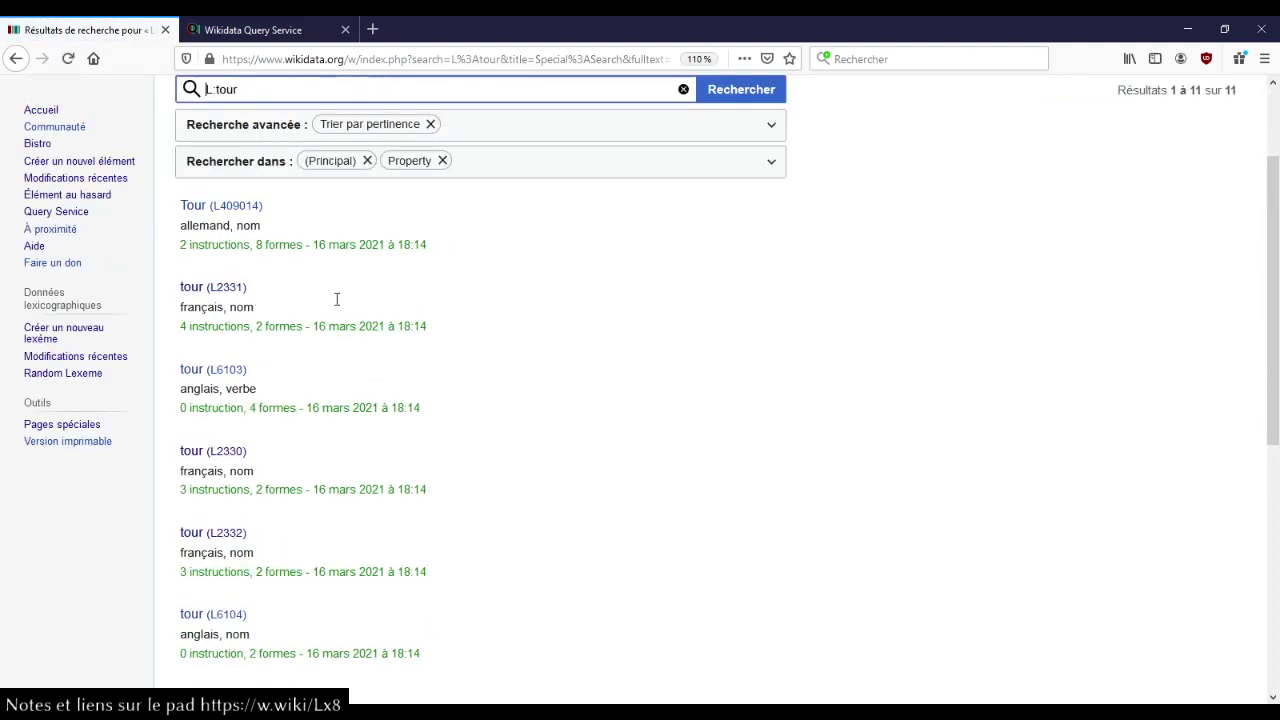
pyautogui.click(229, 289)
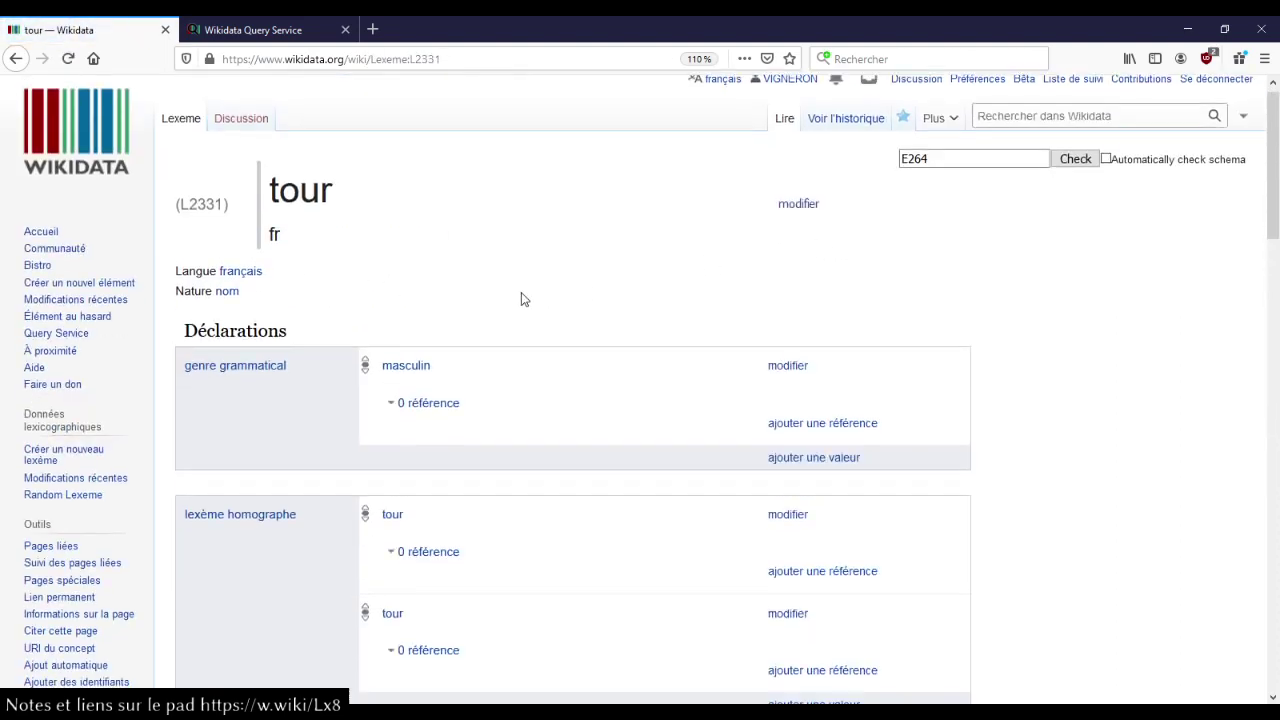
pyautogui.scroll(-4, 521, 292)
pyautogui.scroll(4, 521, 292)
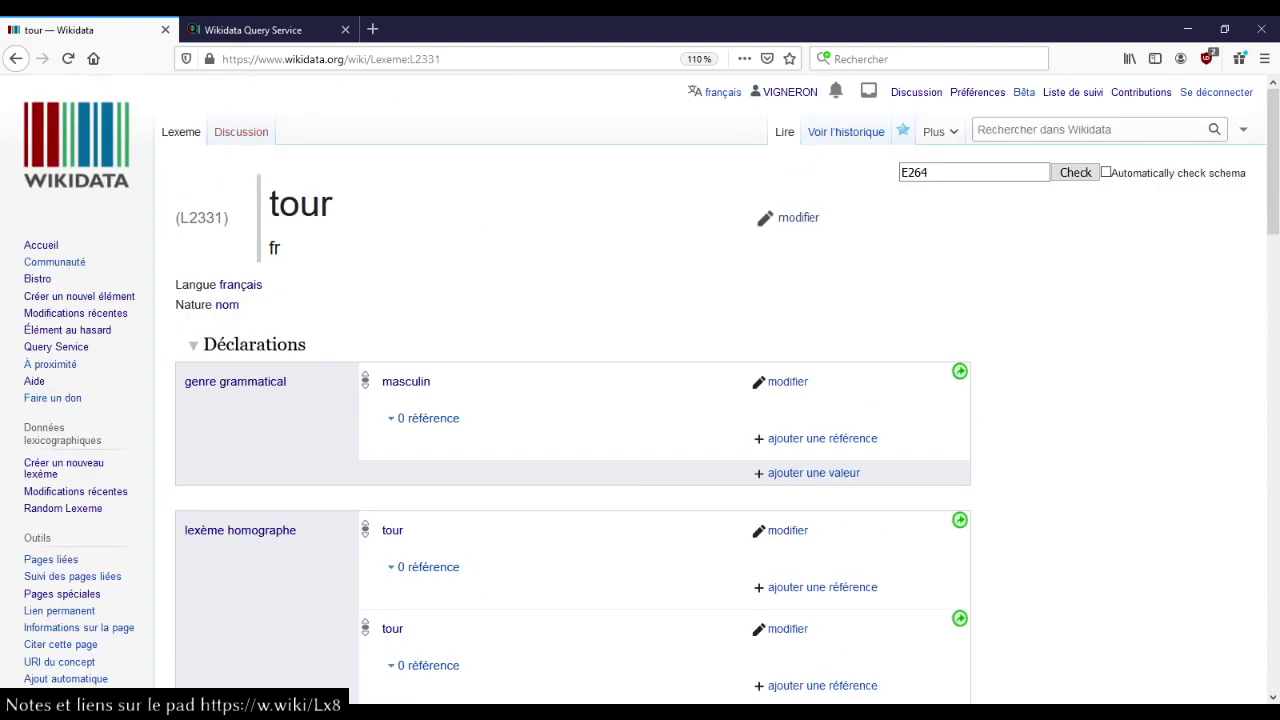
# - Change the page address to Lexeme:L2330 and review that lexeme's statements and senses
pyautogui.click(428, 62)
pyautogui.press('BackSpace')
pyautogui.write('0')
pyautogui.press('Return')
pyautogui.scroll(-5, 584, 241)
pyautogui.scroll(5, 584, 241)
pyautogui.scroll(-5, 556, 262)
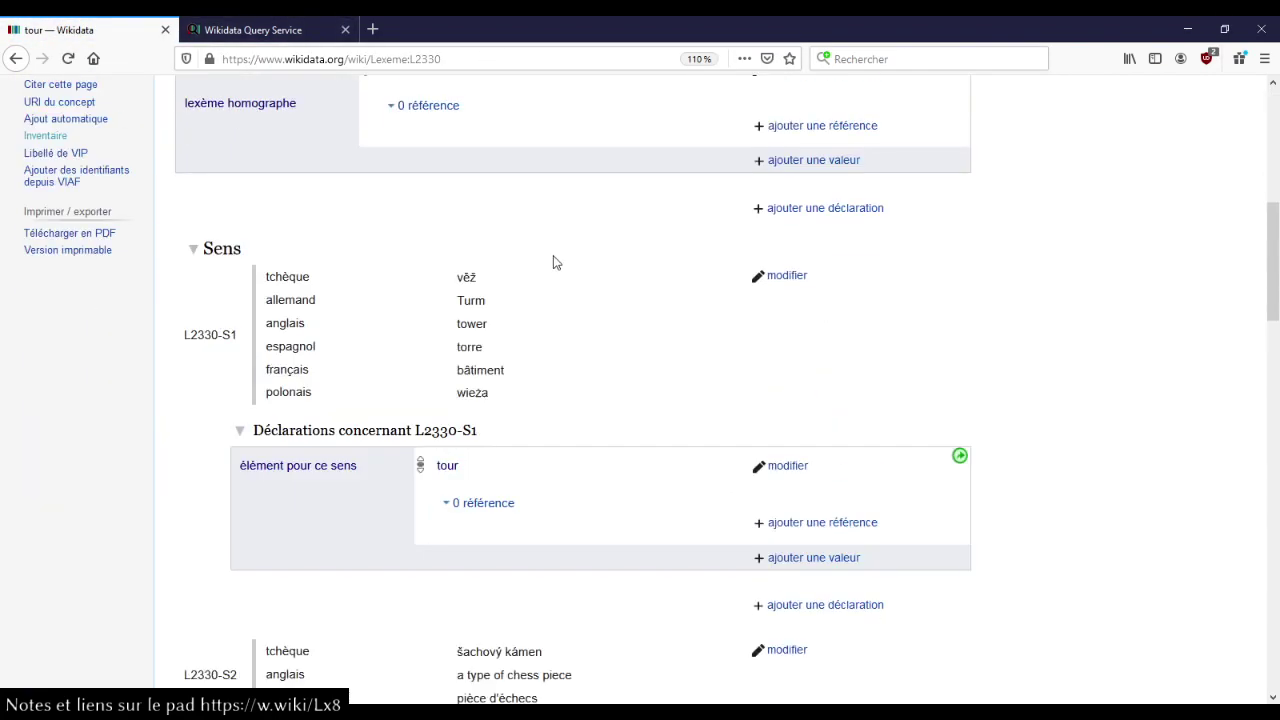
pyautogui.scroll(-5, 553, 261)
pyautogui.scroll(9, 553, 261)
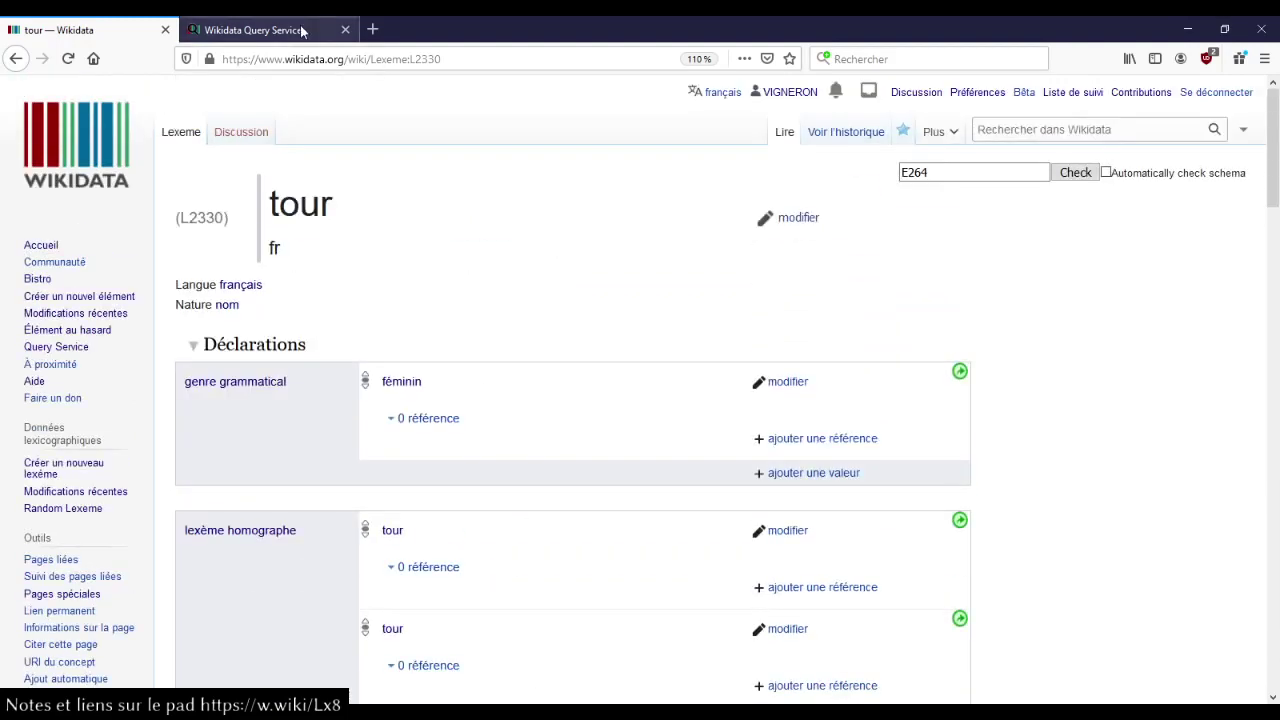
# - Return to the Wikidata Query Service and enter wd:L2230 as the subject inside the WHERE braces
pyautogui.click(255, 30)
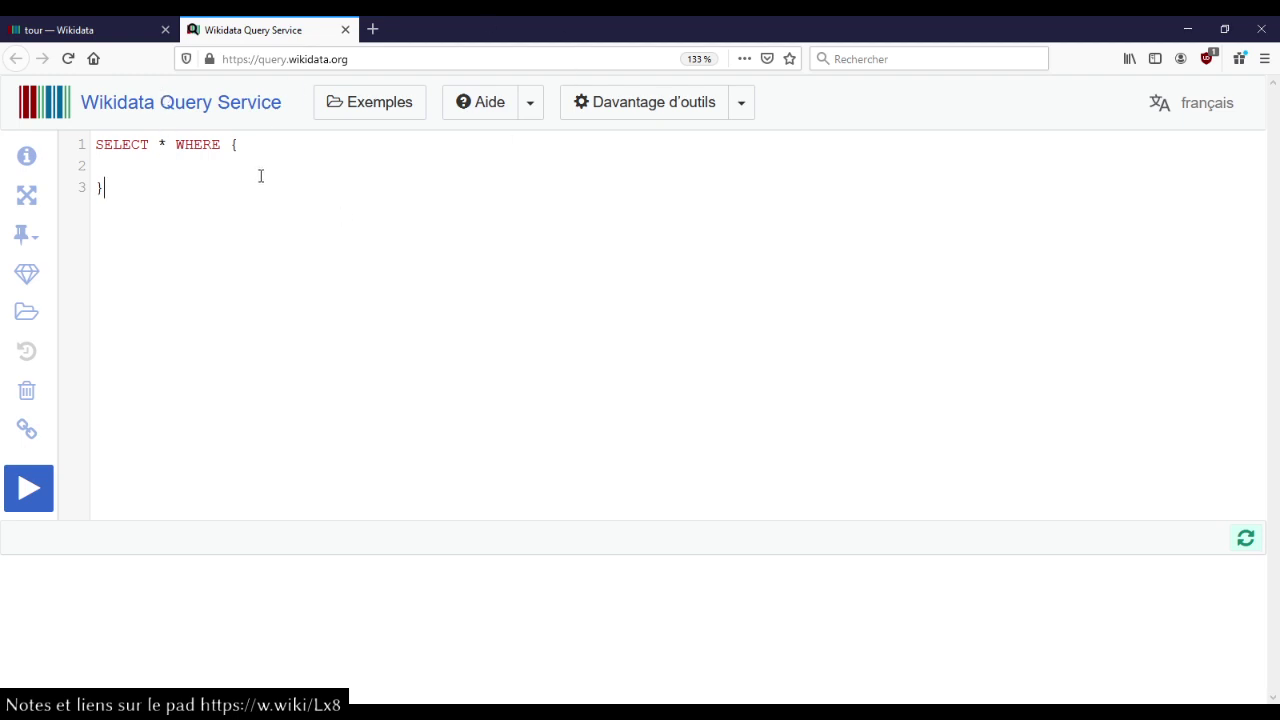
pyautogui.click(318, 62)
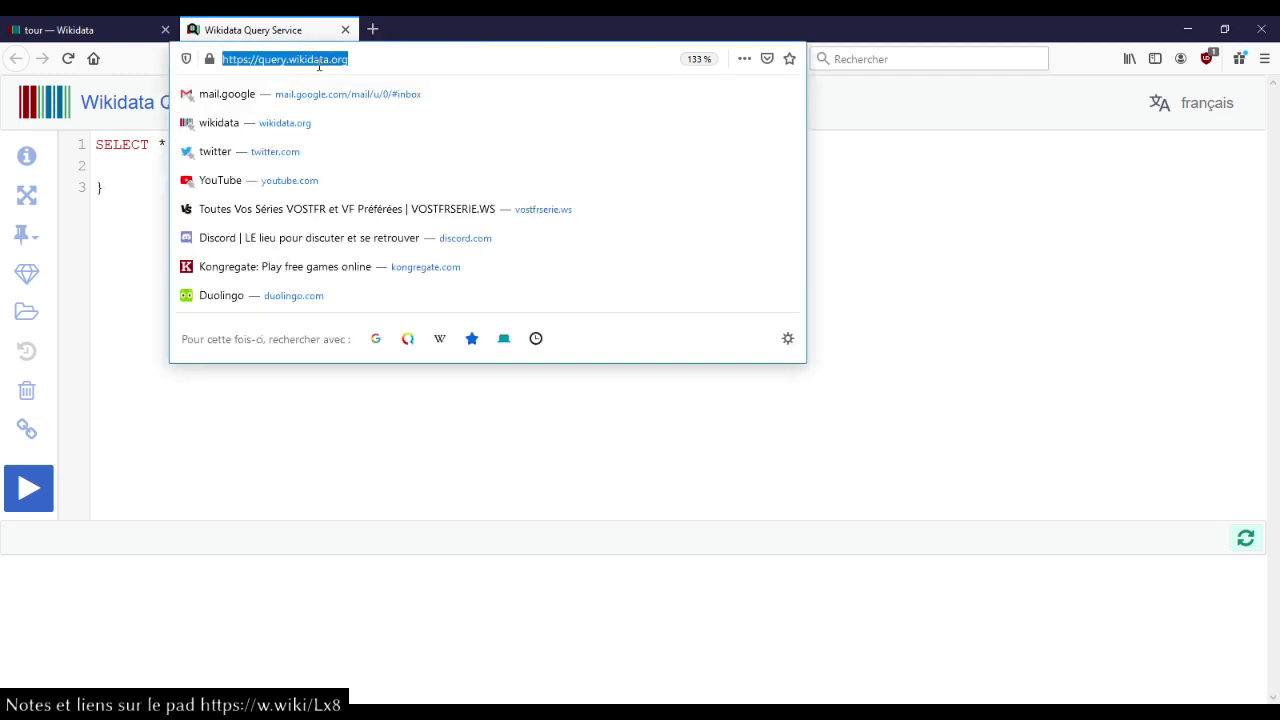
pyautogui.click(751, 420)
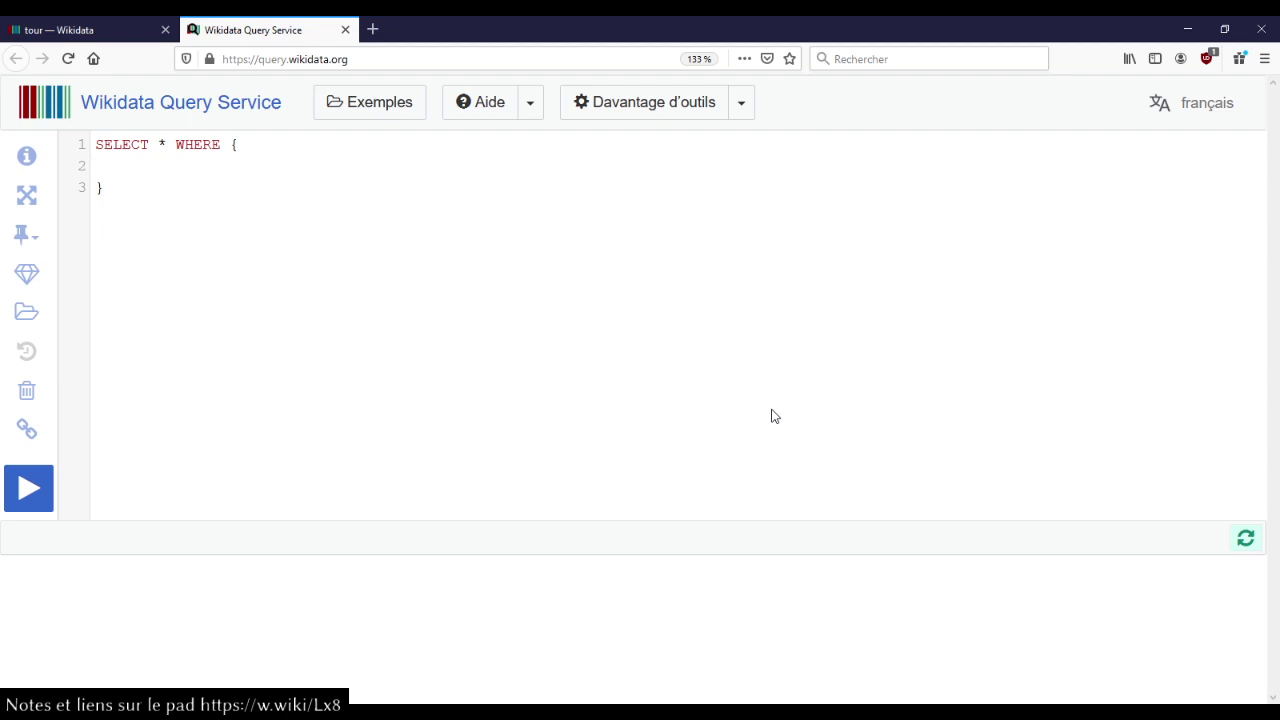
pyautogui.press('Up')
pyautogui.doubleClick(191, 146)
pyautogui.click(174, 168)
pyautogui.write('wd:L2230')
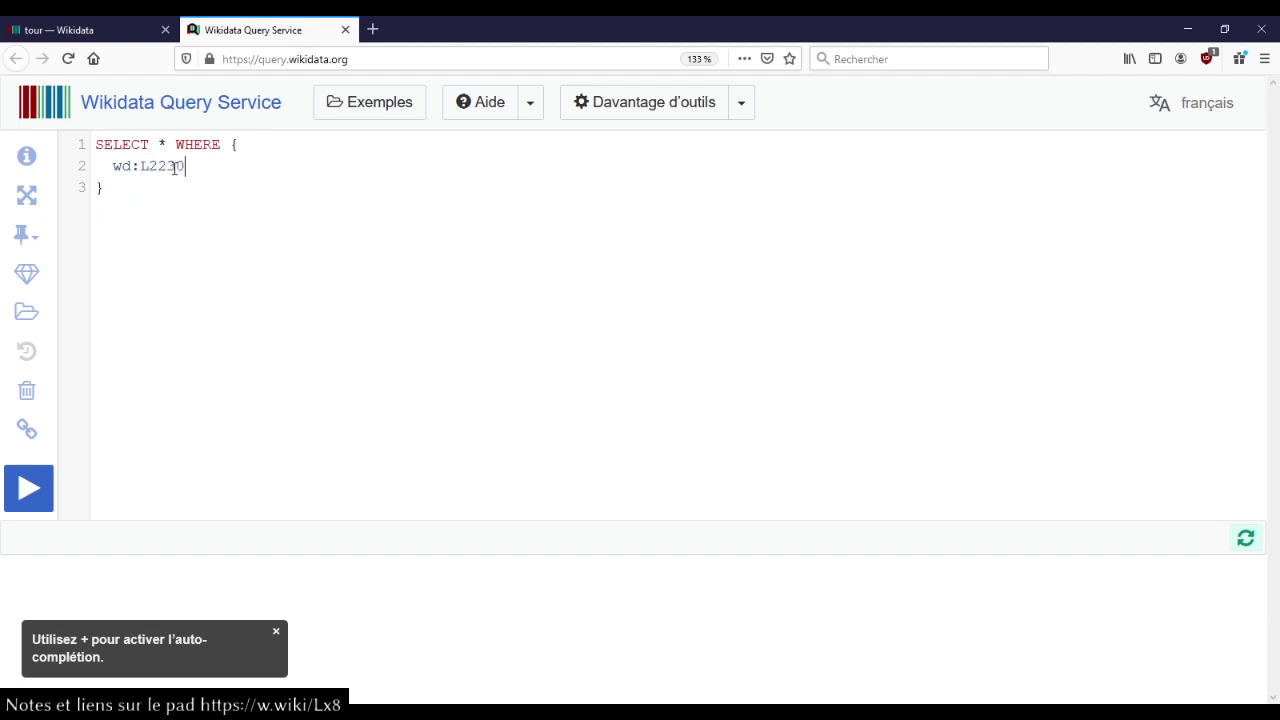
# - Check the lexeme page's address, then complete the query's triple with ?prop ?valeur and a closing period
pyautogui.hotkey('ctrl', 'Tab')
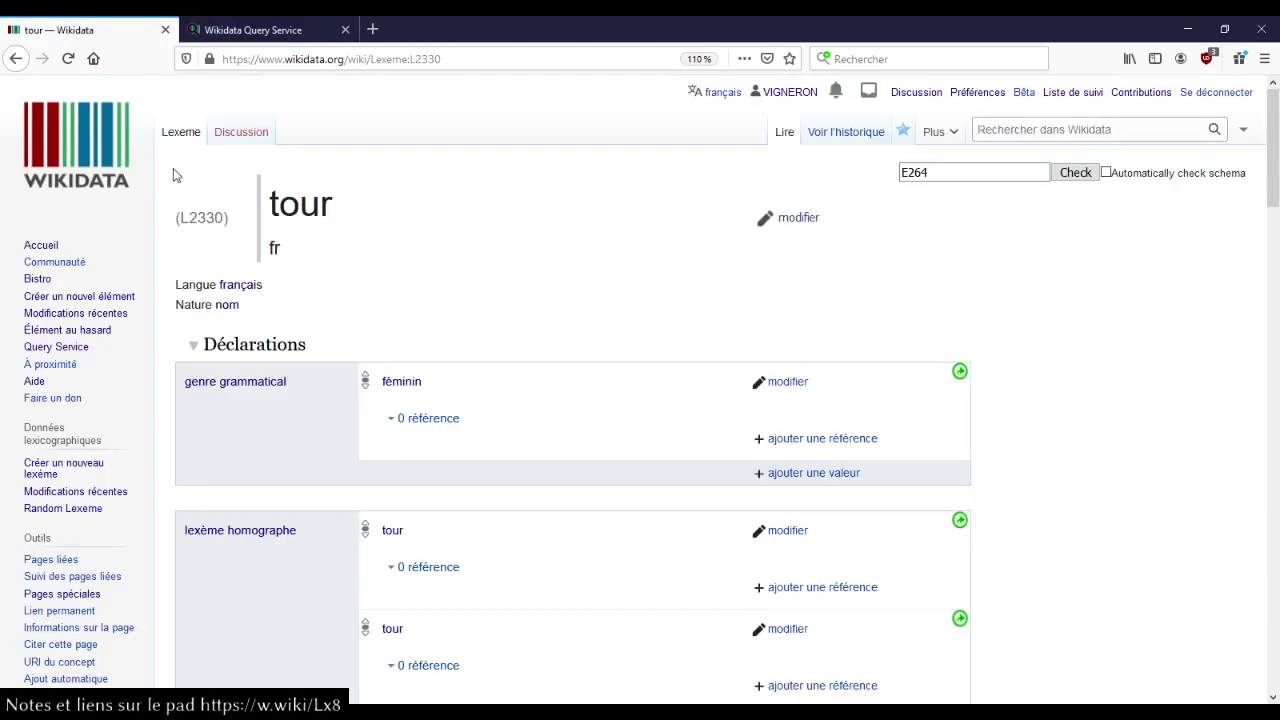
pyautogui.doubleClick(425, 59)
pyautogui.hotkey('ctrl', 'Tab')
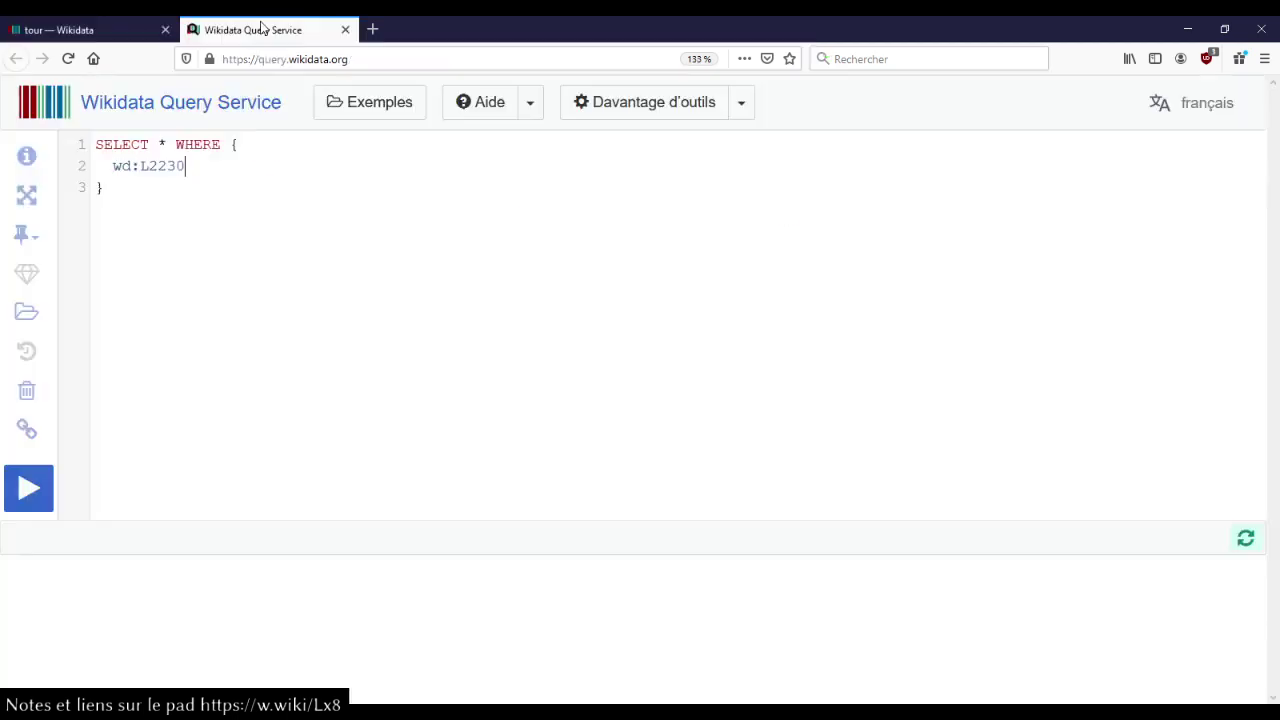
pyautogui.write('?prop ?v')
pyautogui.write('aleu')
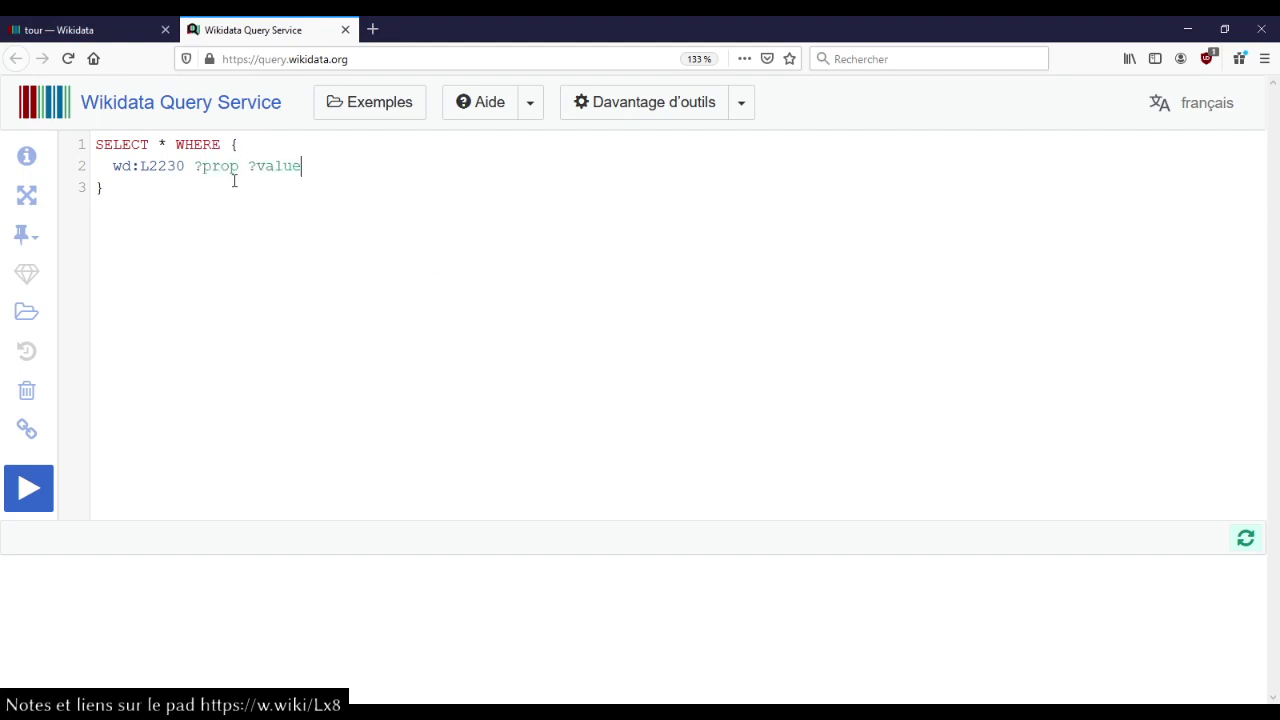
pyautogui.press('BackSpace')
pyautogui.write('ur .')
pyautogui.moveTo(194, 166); pyautogui.dragTo(286, 166)
pyautogui.click(286, 166)
# - Temporarily replace the lexeme ID in the query with Q144 to view its description tooltip, and undo the replacement
pyautogui.doubleClick(142, 166)
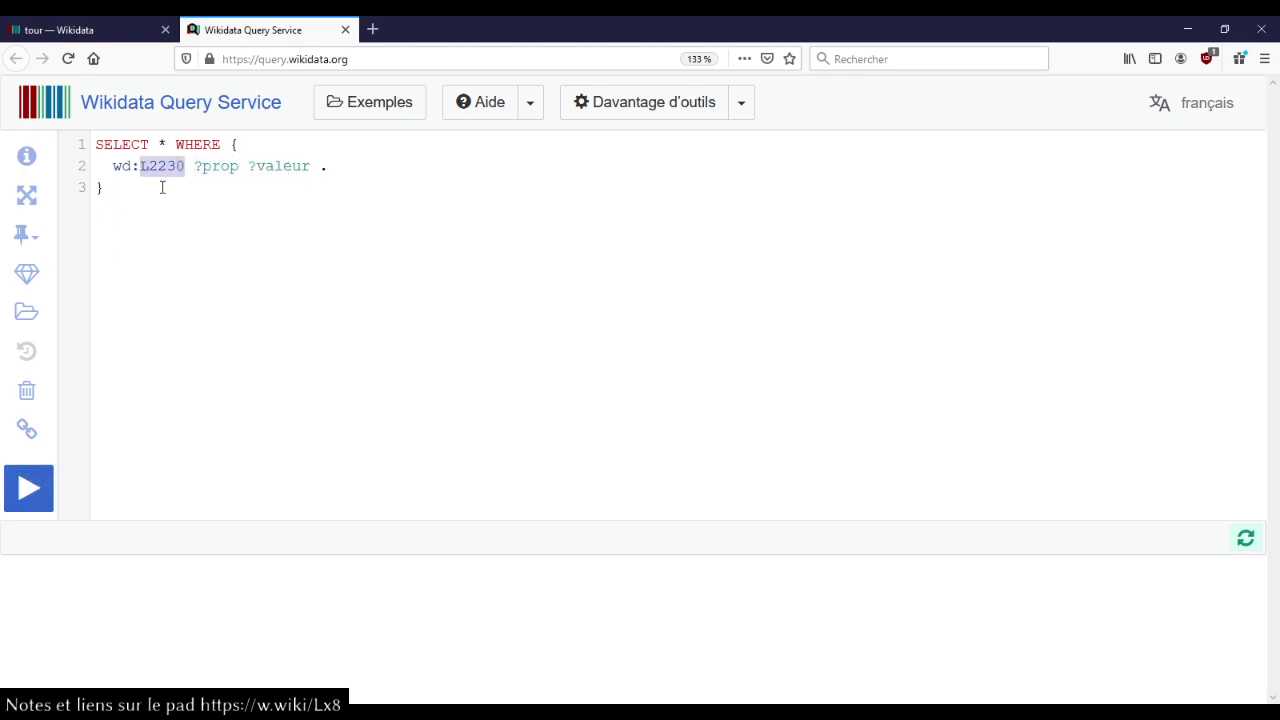
pyautogui.write('Q144')
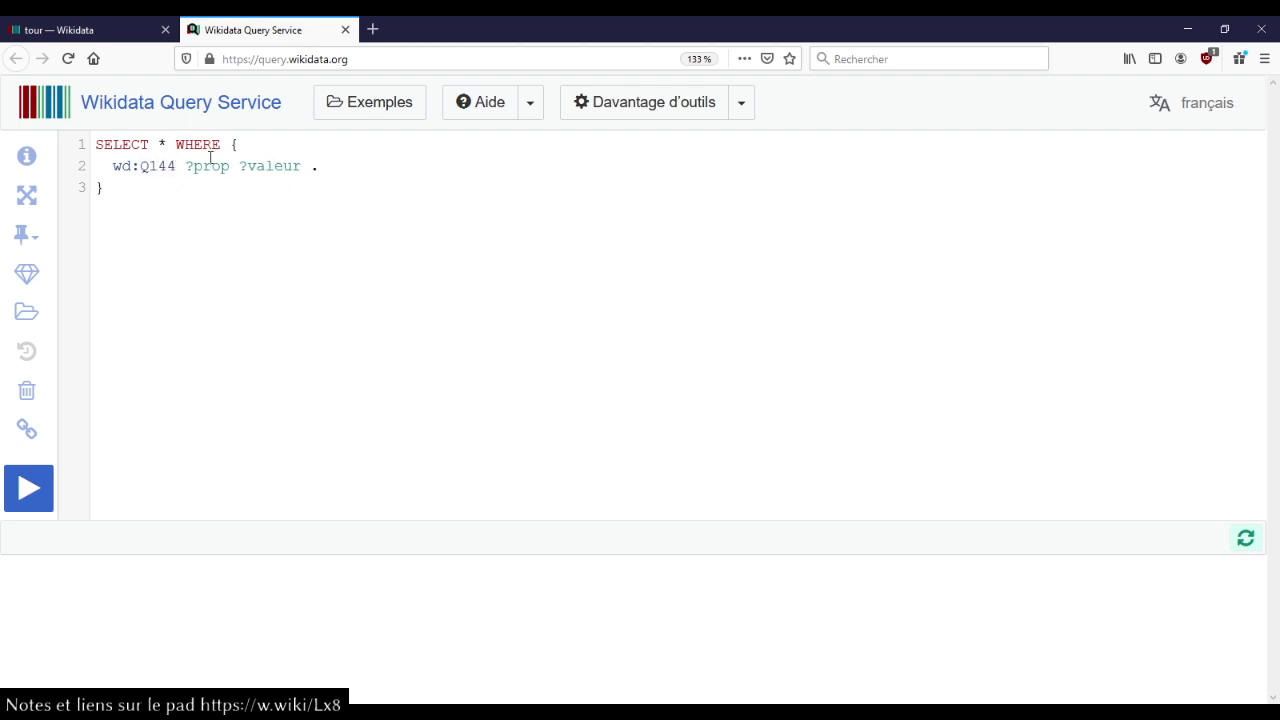
pyautogui.moveTo(160, 166)
pyautogui.hotkey('ctrl', 'z')
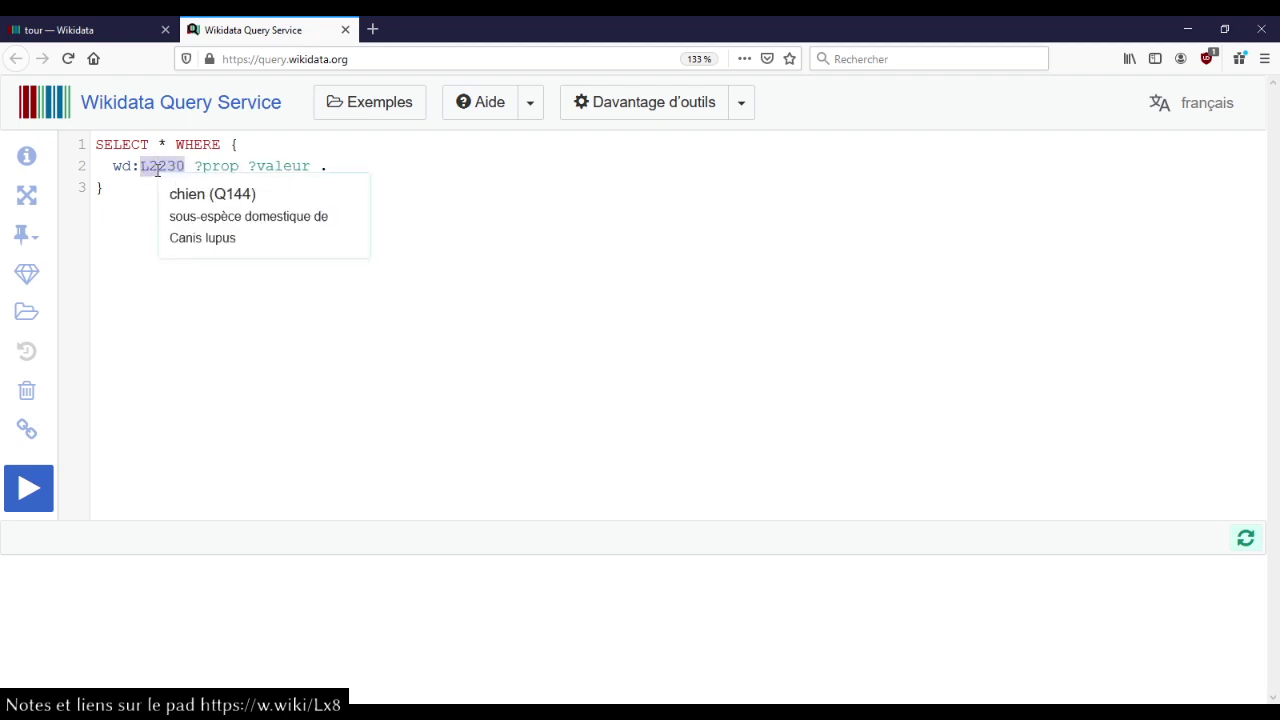
pyautogui.click(167, 168)
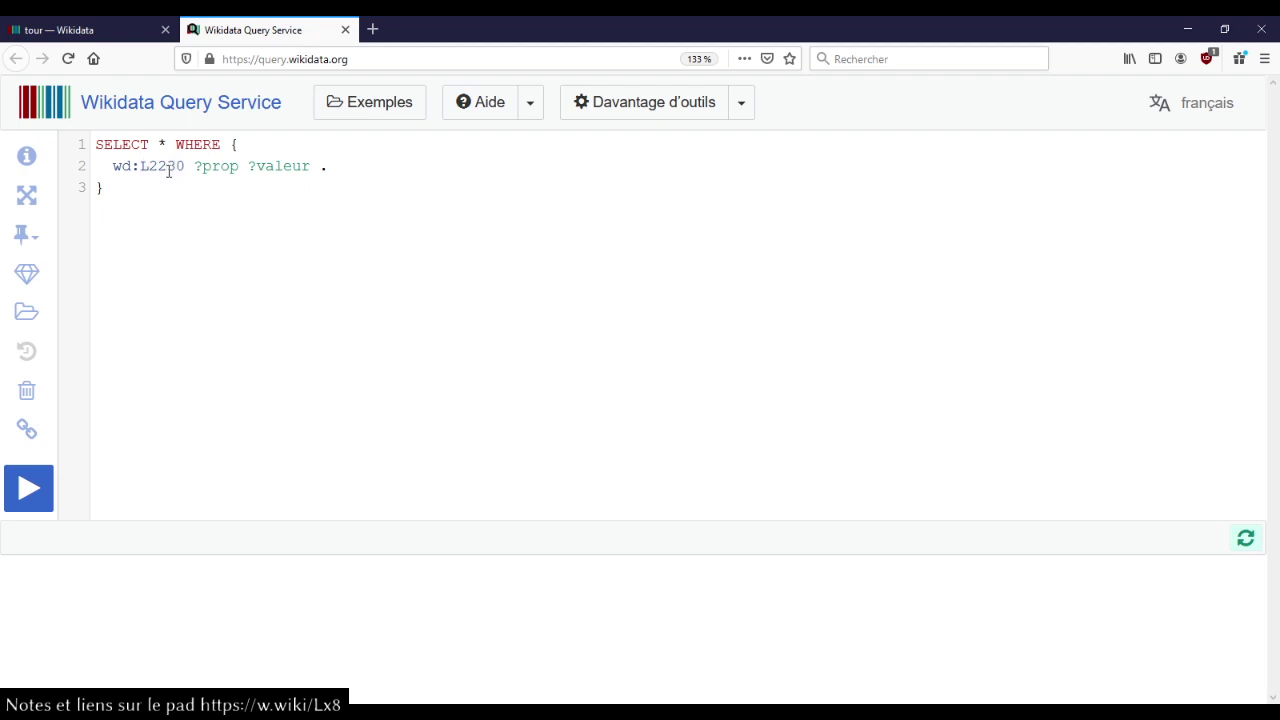
# - Run the query and compare its lexeme ID and results with the open tour lexeme page
pyautogui.click(28, 488)
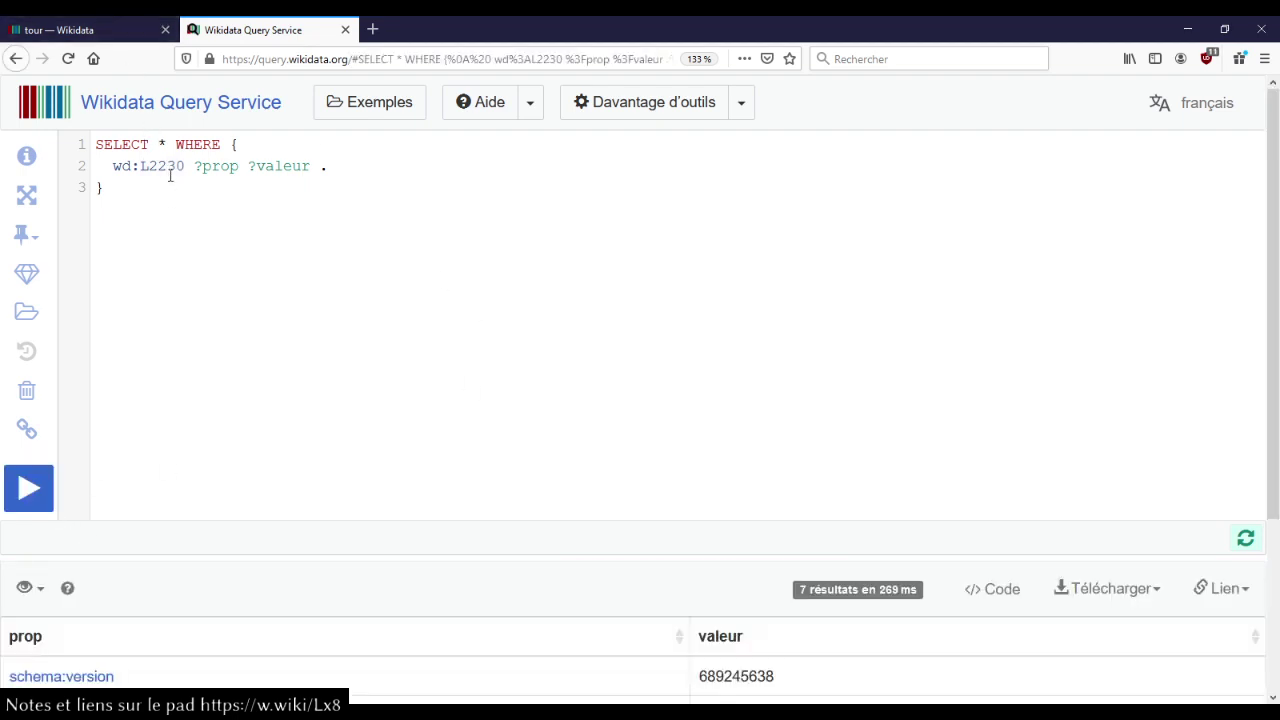
pyautogui.click(135, 24)
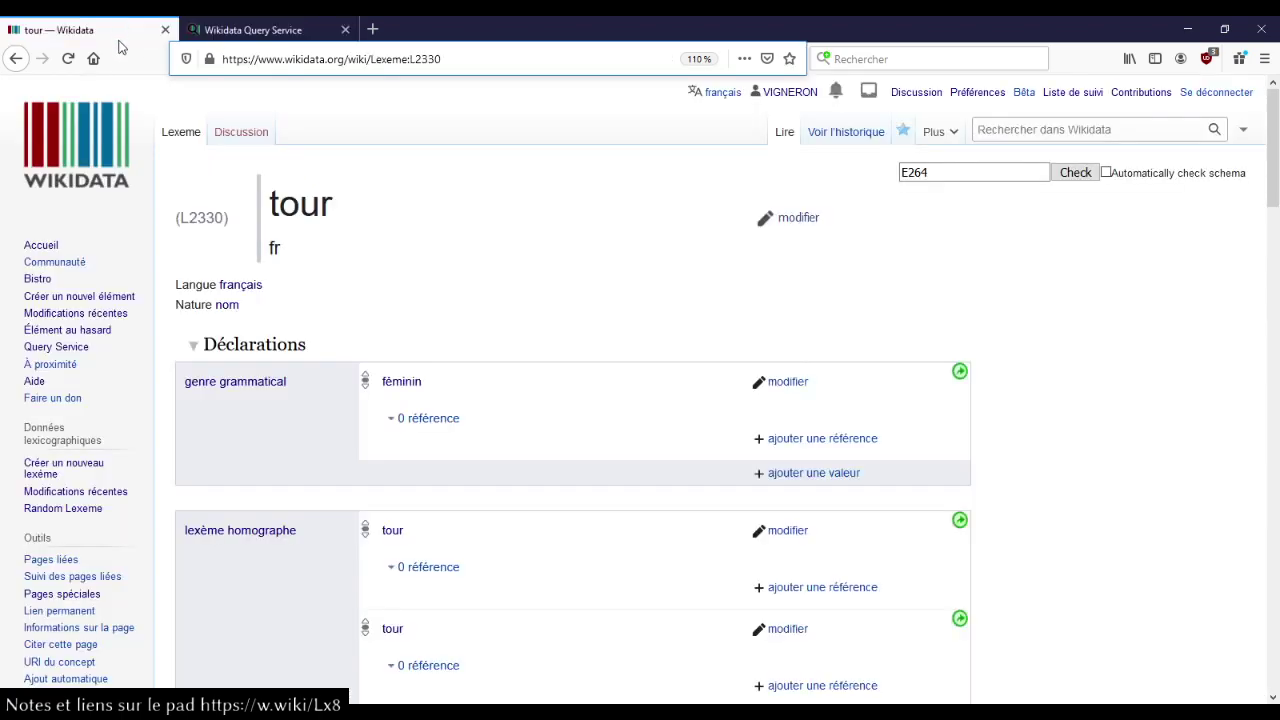
pyautogui.click(248, 24)
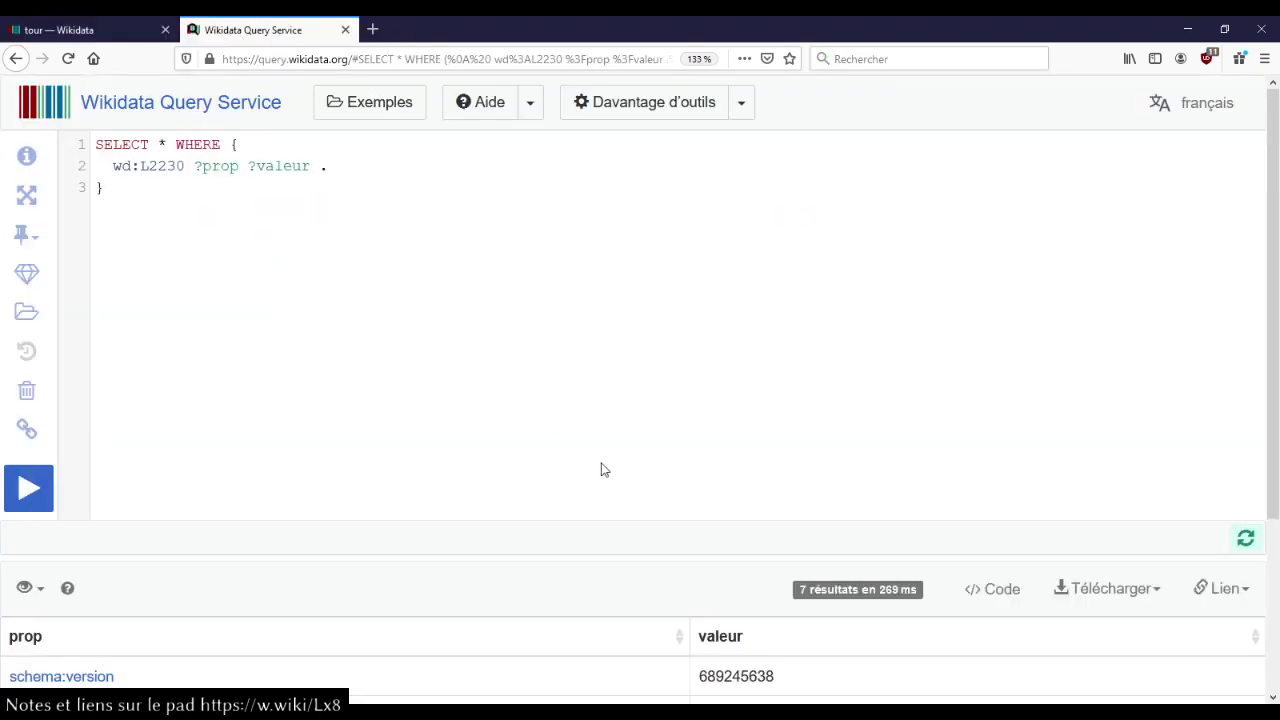
pyautogui.scroll(-3, 600, 469)
pyautogui.scroll(3, 600, 469)
# - Correct the lexeme ID in the query to L2330 and run the query again
pyautogui.press('BackSpace')
pyautogui.write('3')
pyautogui.hotkey('ctrl', 'Return')
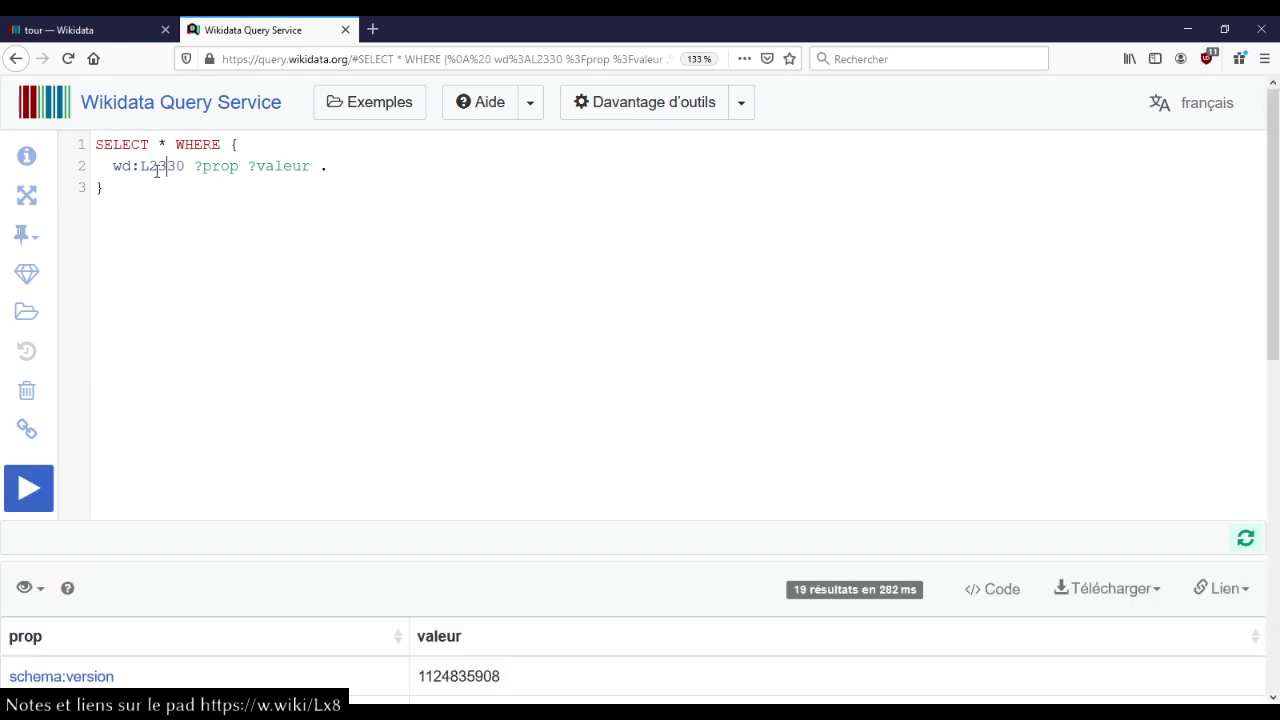
# - Swap L2330 for Q144 to compare how items and lexemes show tooltips, and restore L2330
pyautogui.click(157, 167)
pyautogui.doubleClick(160, 167)
pyautogui.write('Q144')
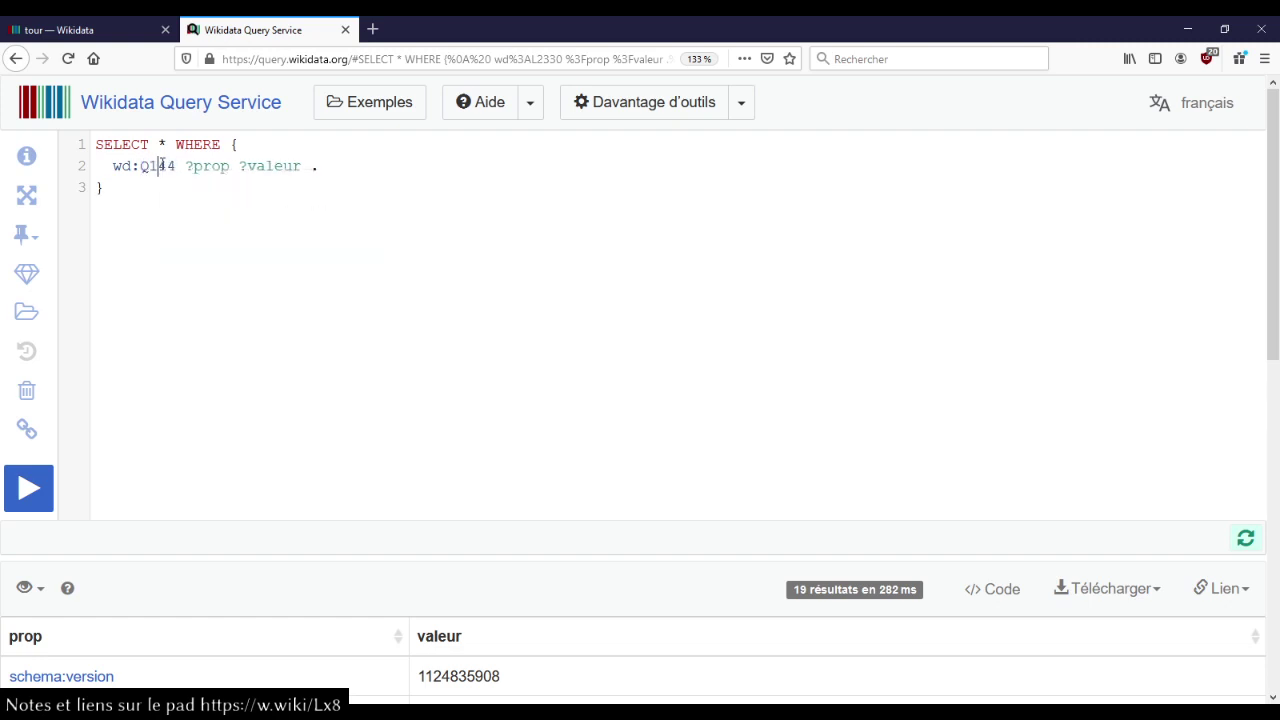
pyautogui.doubleClick(162, 166)
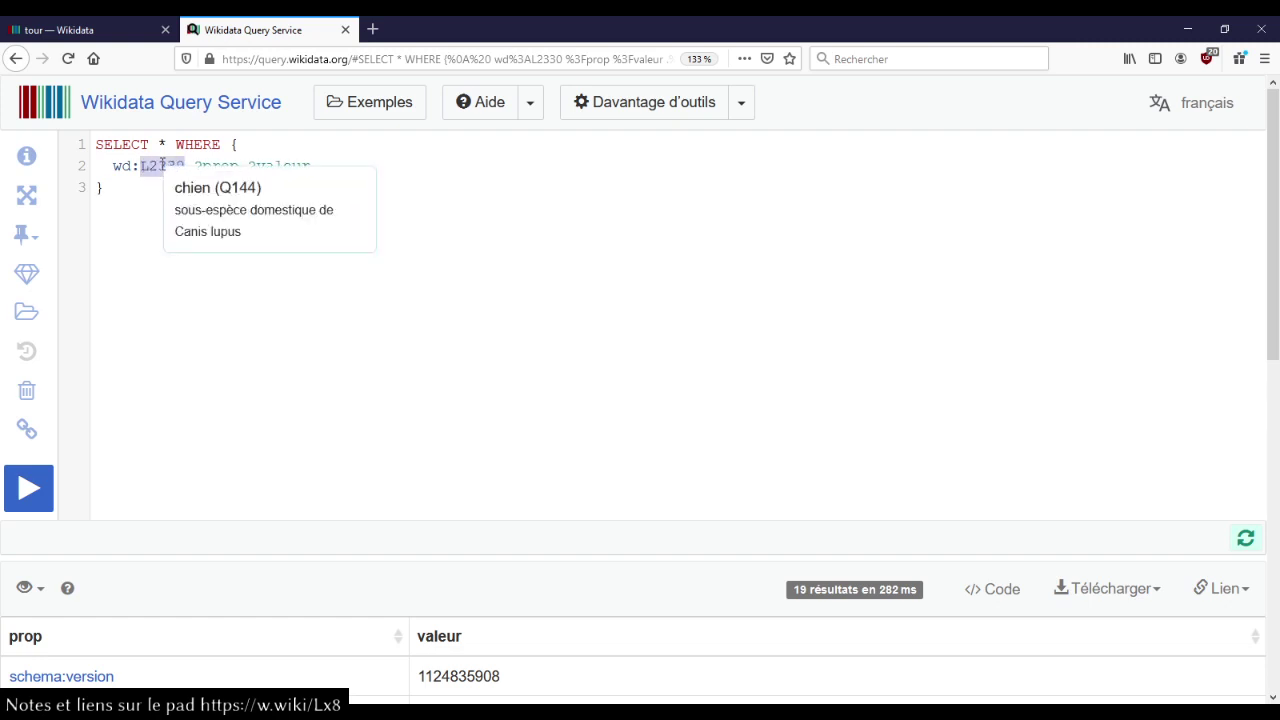
pyautogui.hotkey('ctrl', 'z')
pyautogui.click(141, 189)
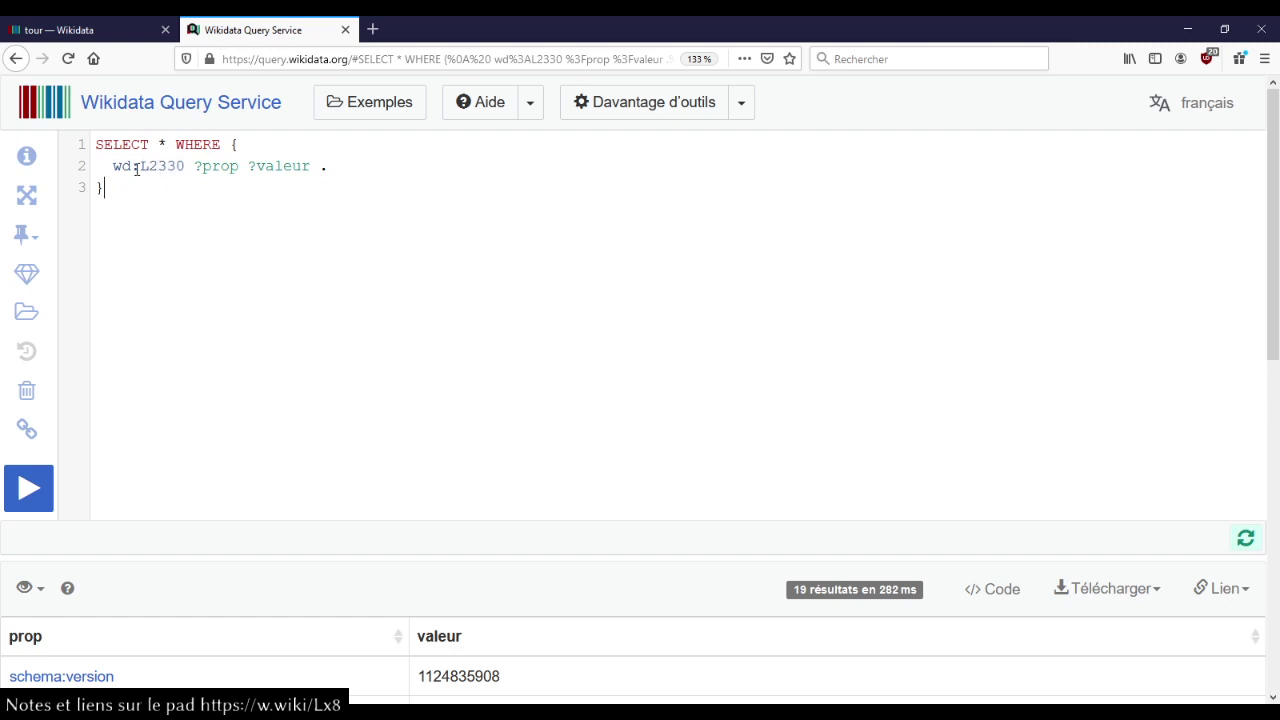
pyautogui.doubleClick(182, 166)
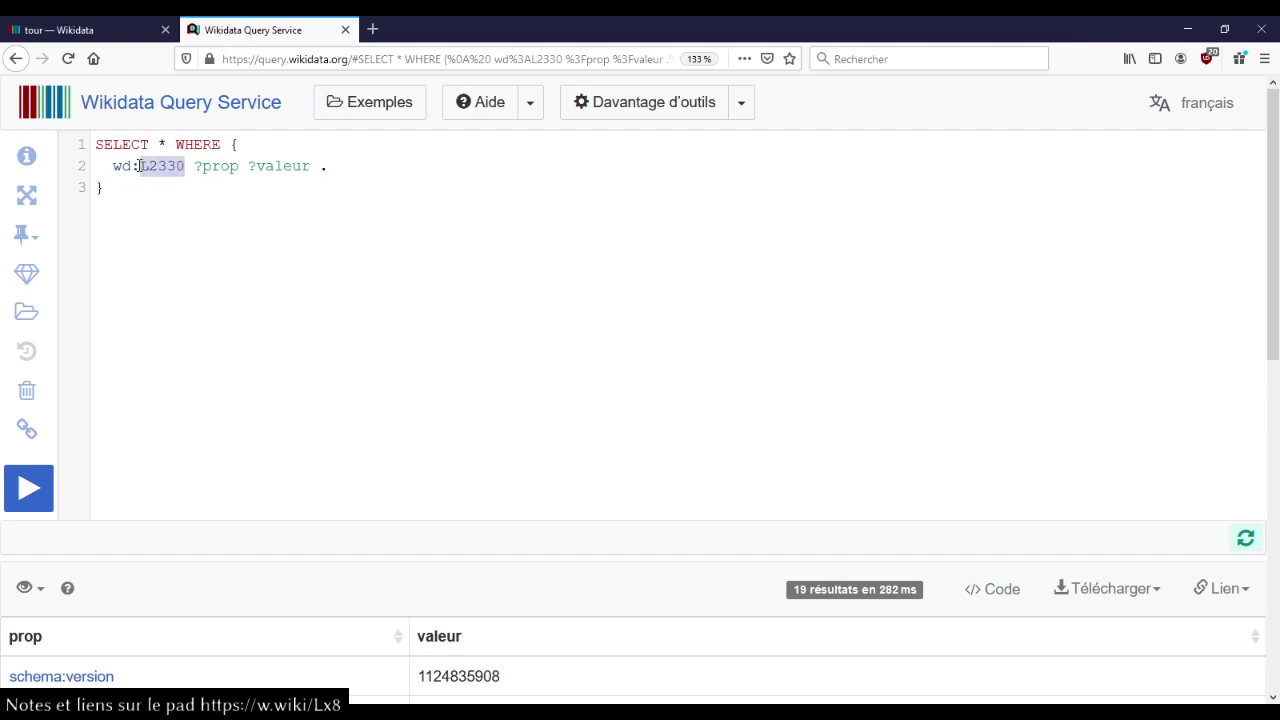
pyautogui.click(165, 166)
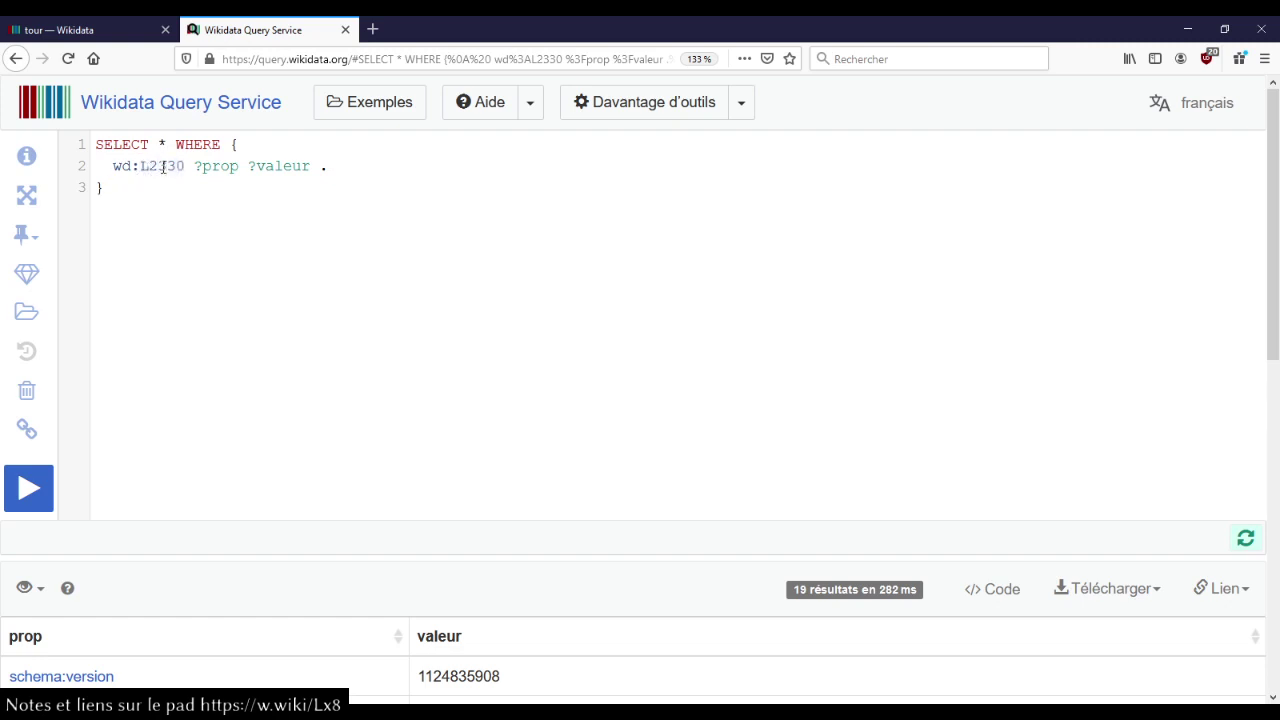
pyautogui.click(146, 235)
pyautogui.click(158, 166)
# - Look over the lexeme page and examine the rdf:type, wikibase:statements and wikibase:lemma rows in the query results
pyautogui.click(83, 28)
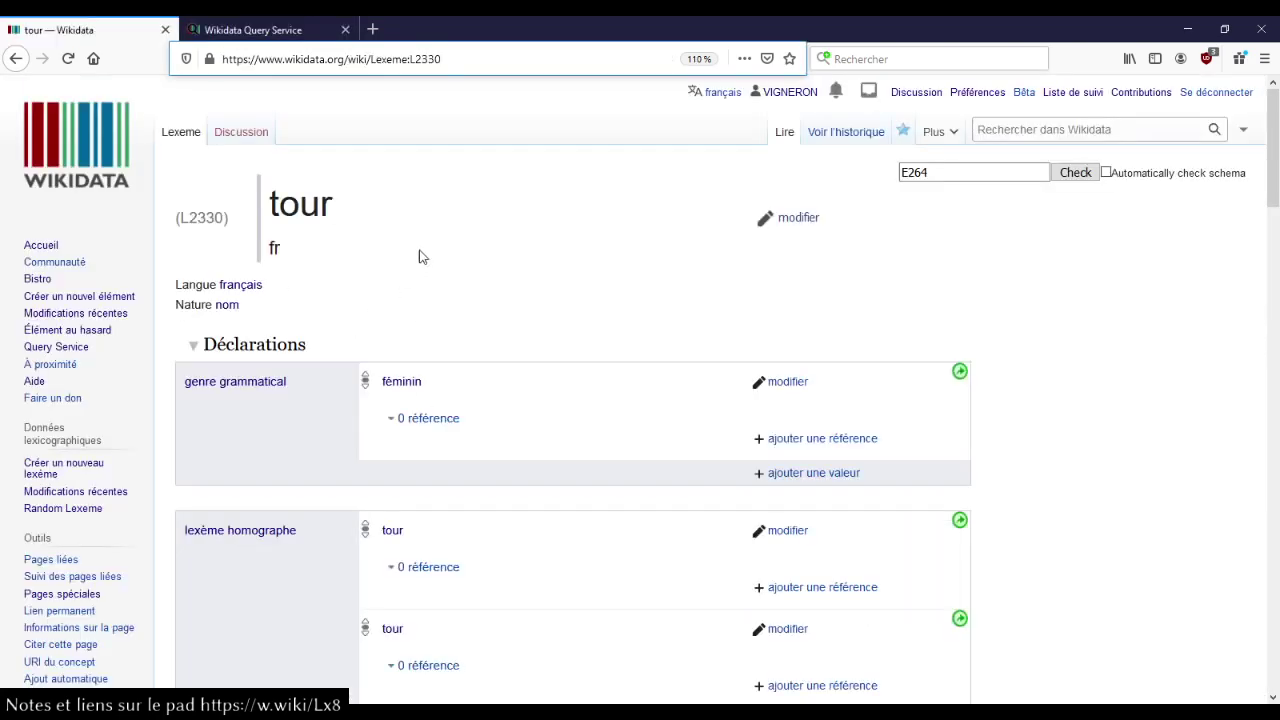
pyautogui.scroll(-5, 420, 254)
pyautogui.click(235, 30)
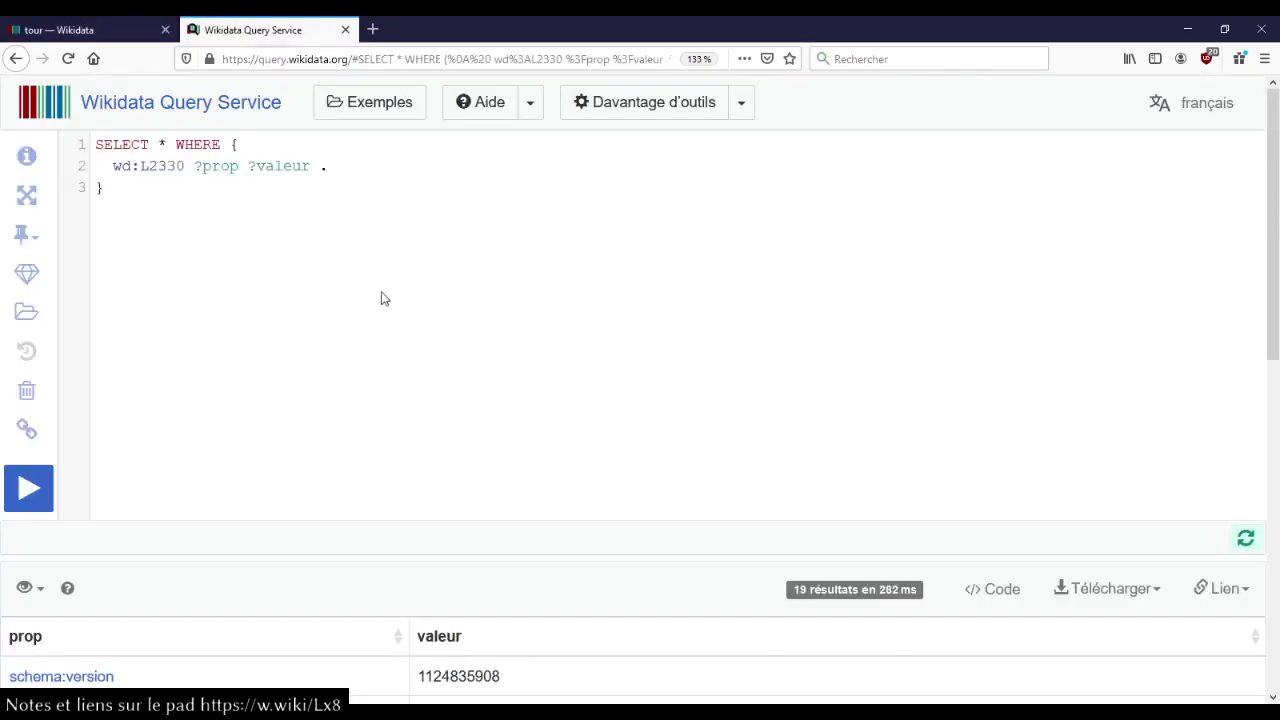
pyautogui.hotkey('ctrl', '+')
pyautogui.hotkey('ctrl', '+')
pyautogui.scroll(-5, 383, 297)
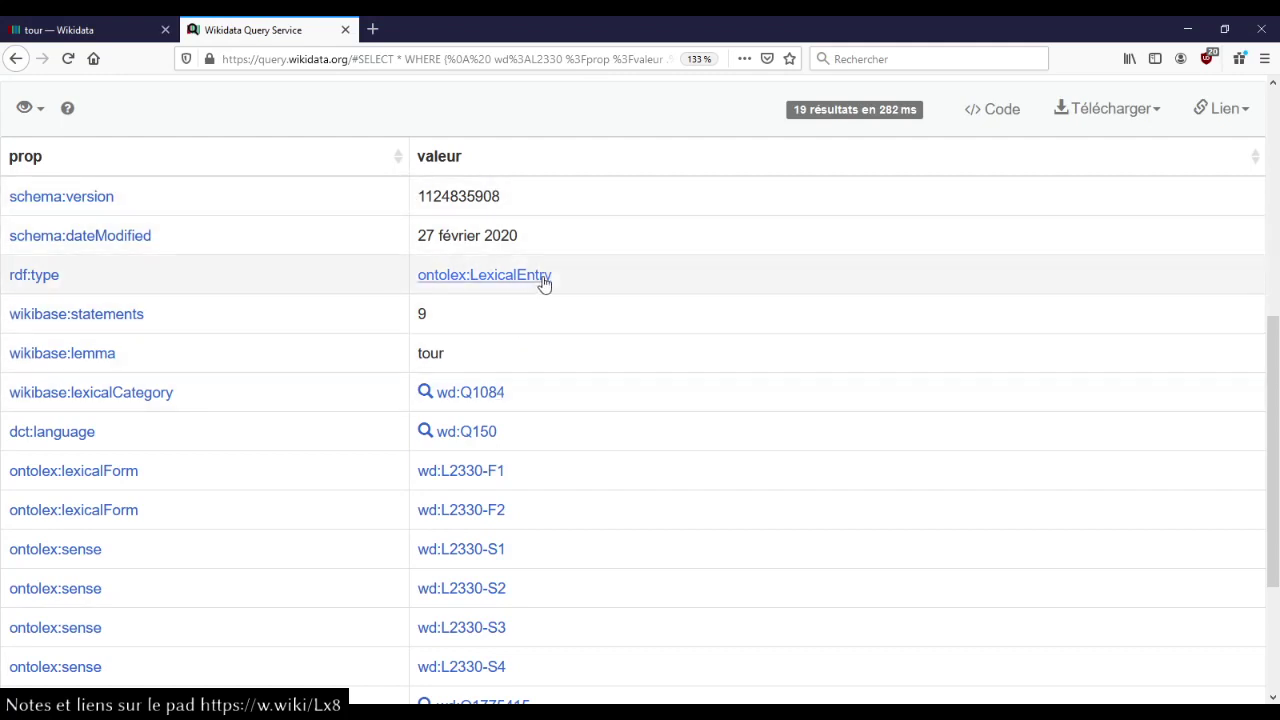
pyautogui.moveTo(566, 277); pyautogui.dragTo(417, 287)
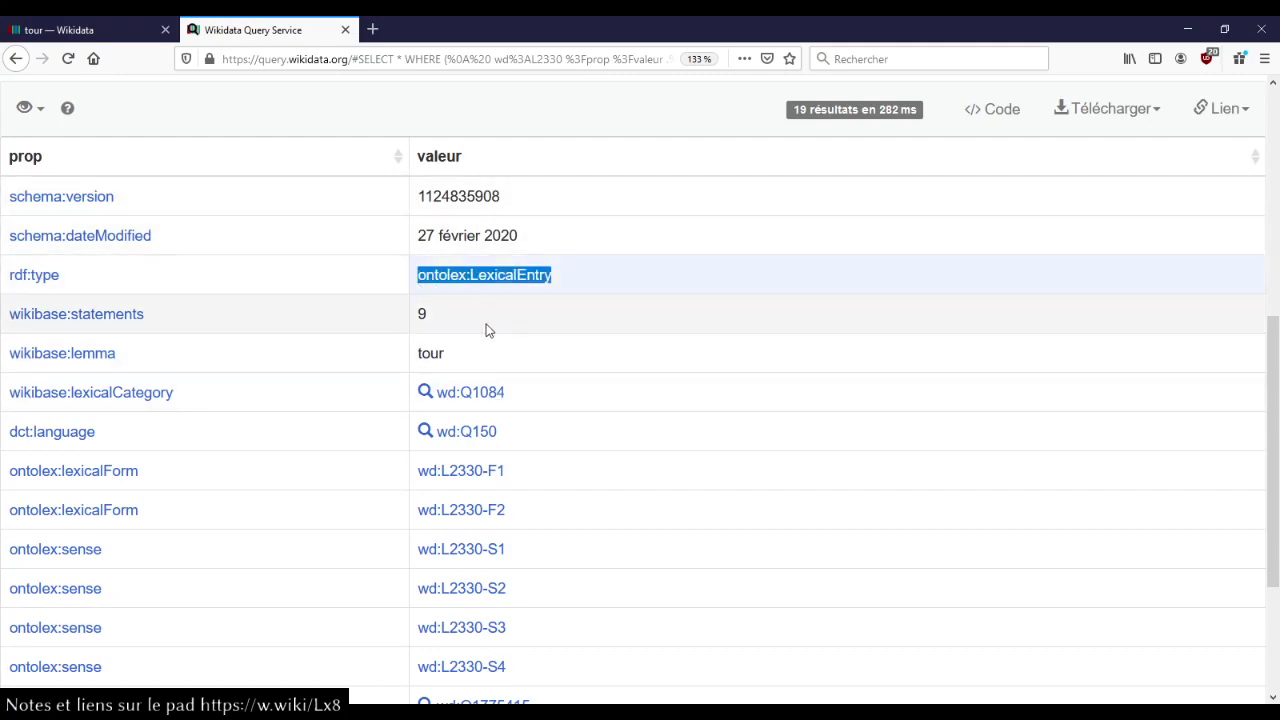
pyautogui.click(422, 318)
pyautogui.doubleClick(422, 318)
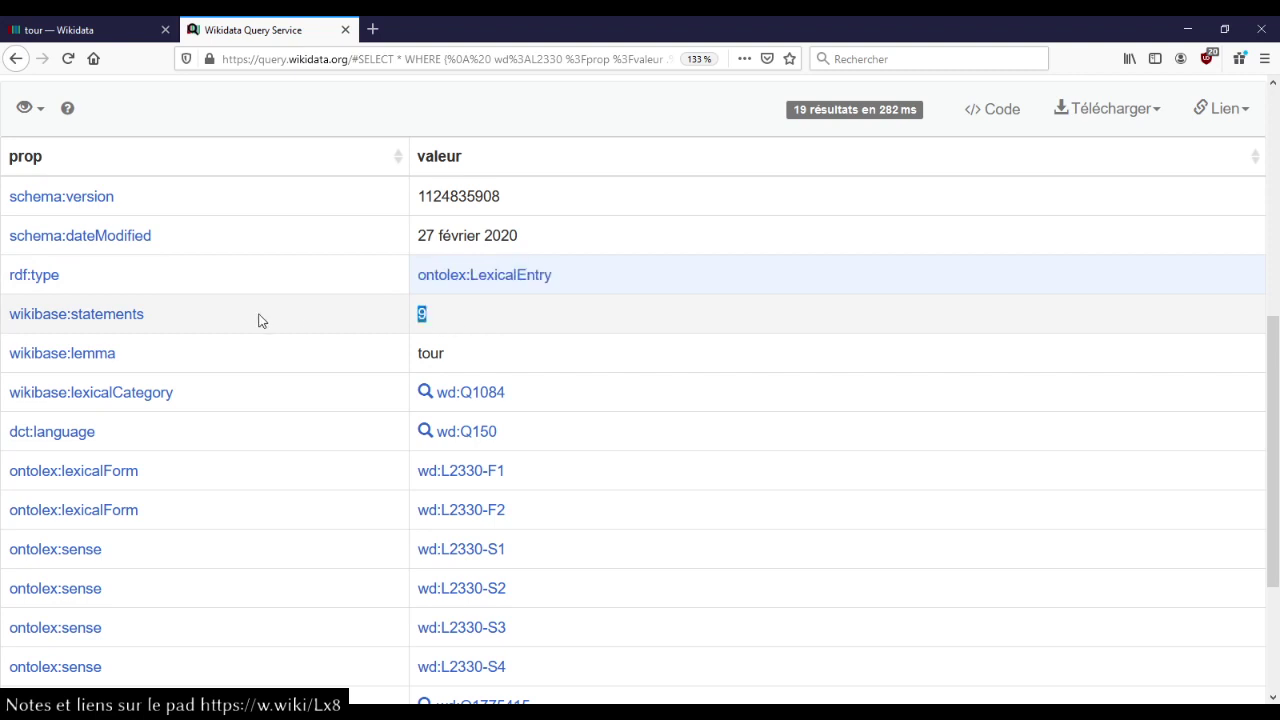
pyautogui.scroll(-3, 297, 342)
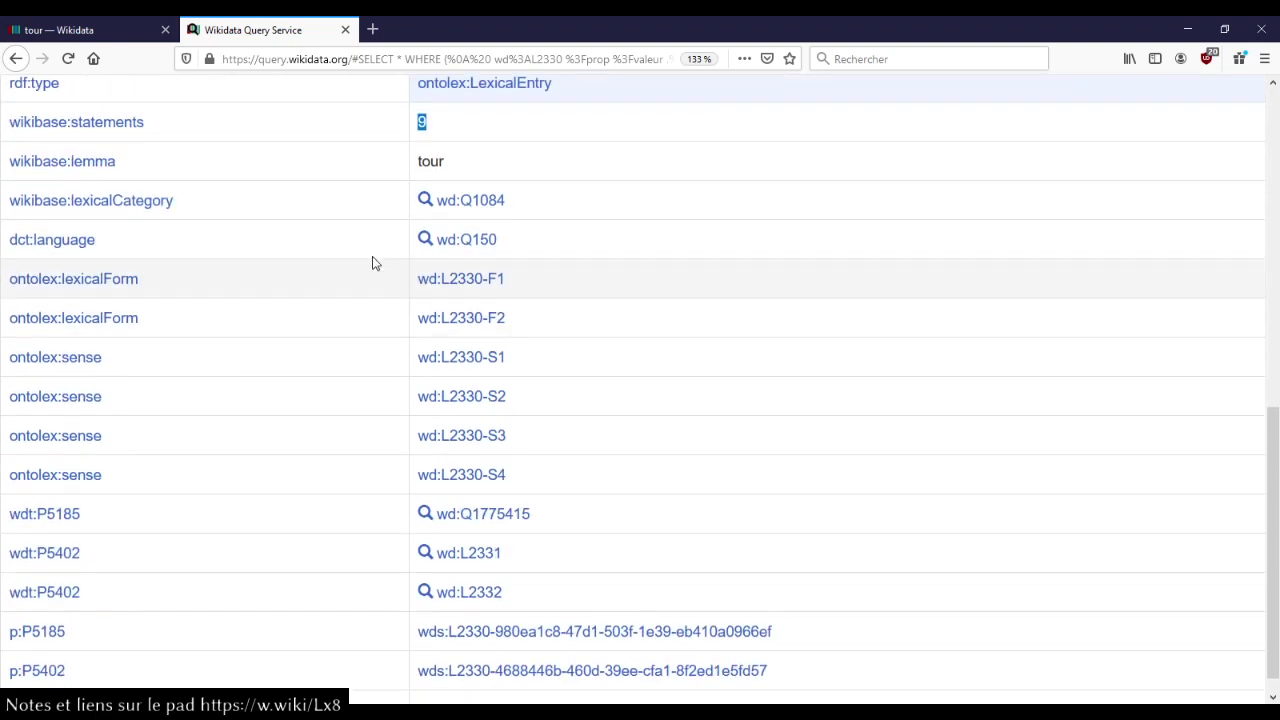
pyautogui.doubleClick(430, 161)
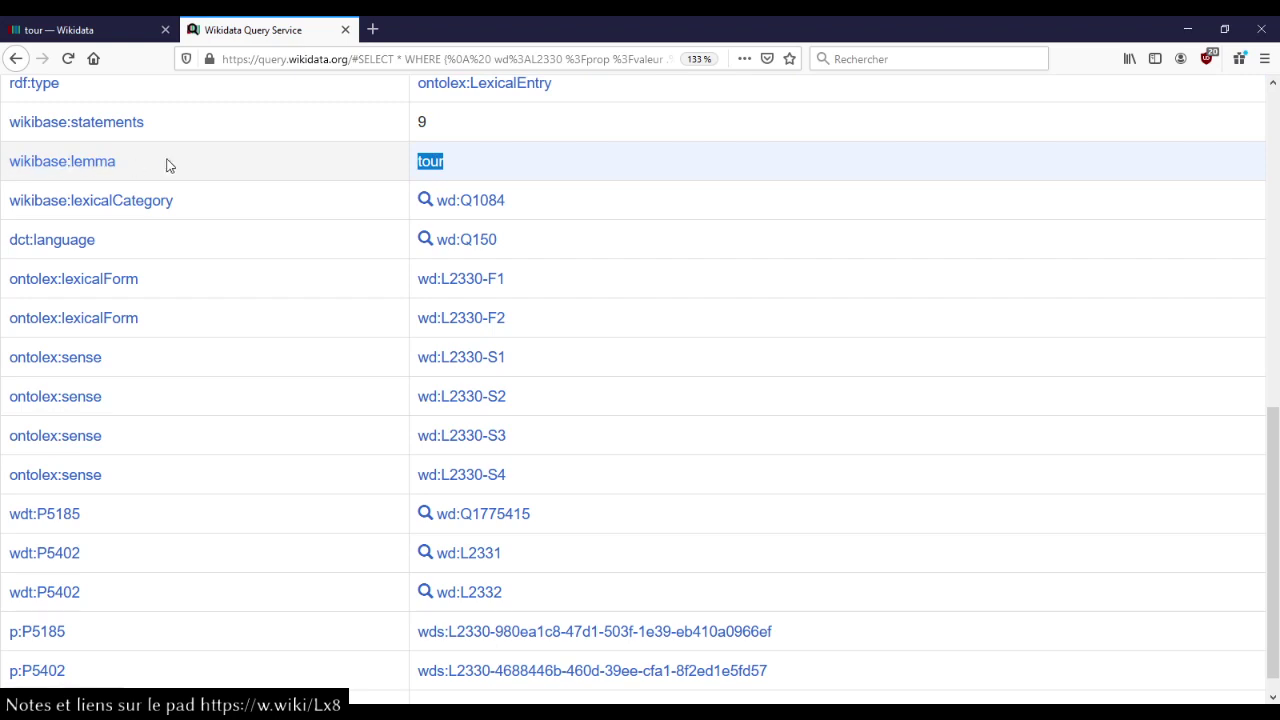
# - Compare the lemma, language code and nature on the lexeme page with the lemma, lexicalCategory and language rows in the results
pyautogui.click(83, 22)
pyautogui.scroll(3, 343, 247)
pyautogui.doubleClick(283, 199)
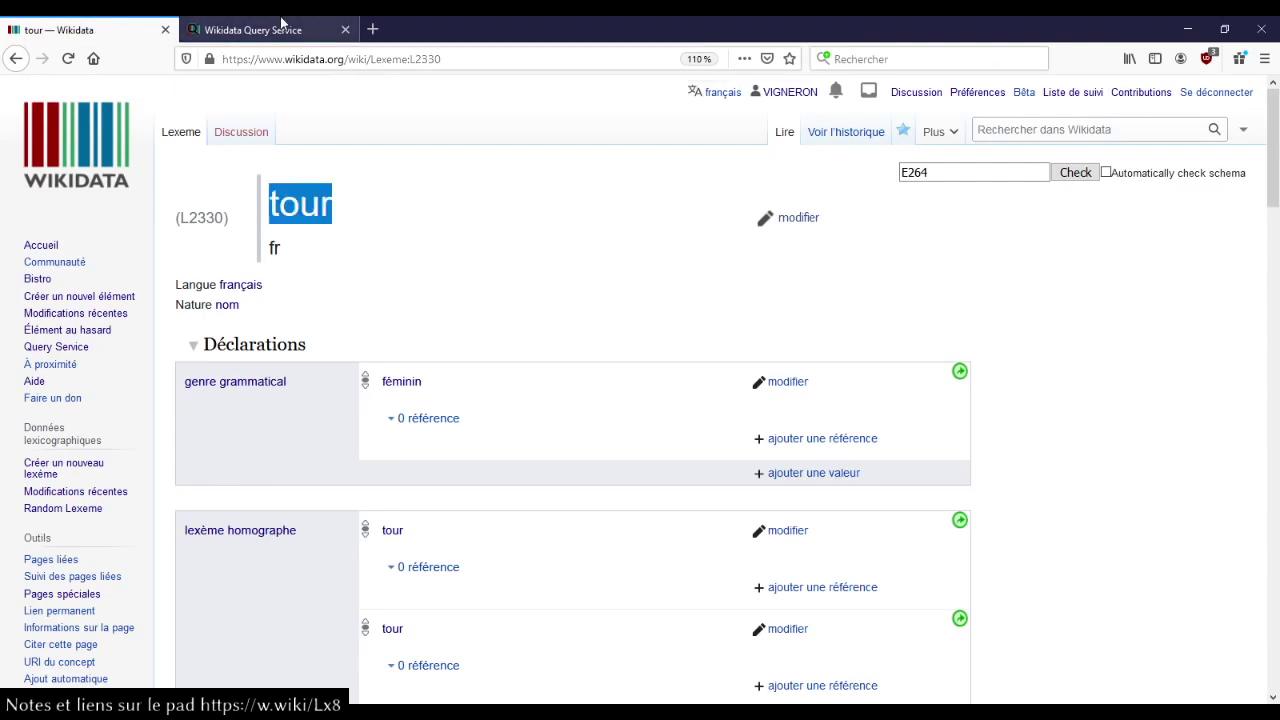
pyautogui.click(276, 250)
pyautogui.doubleClick(276, 250)
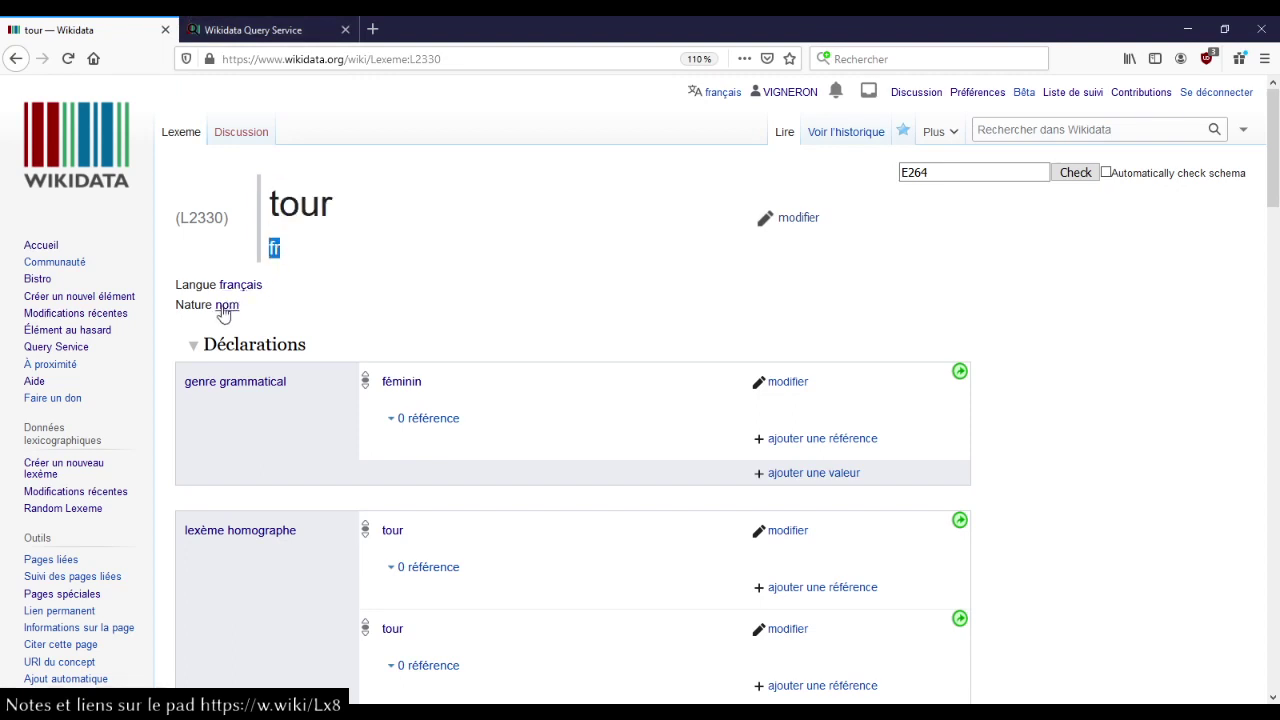
pyautogui.click(240, 29)
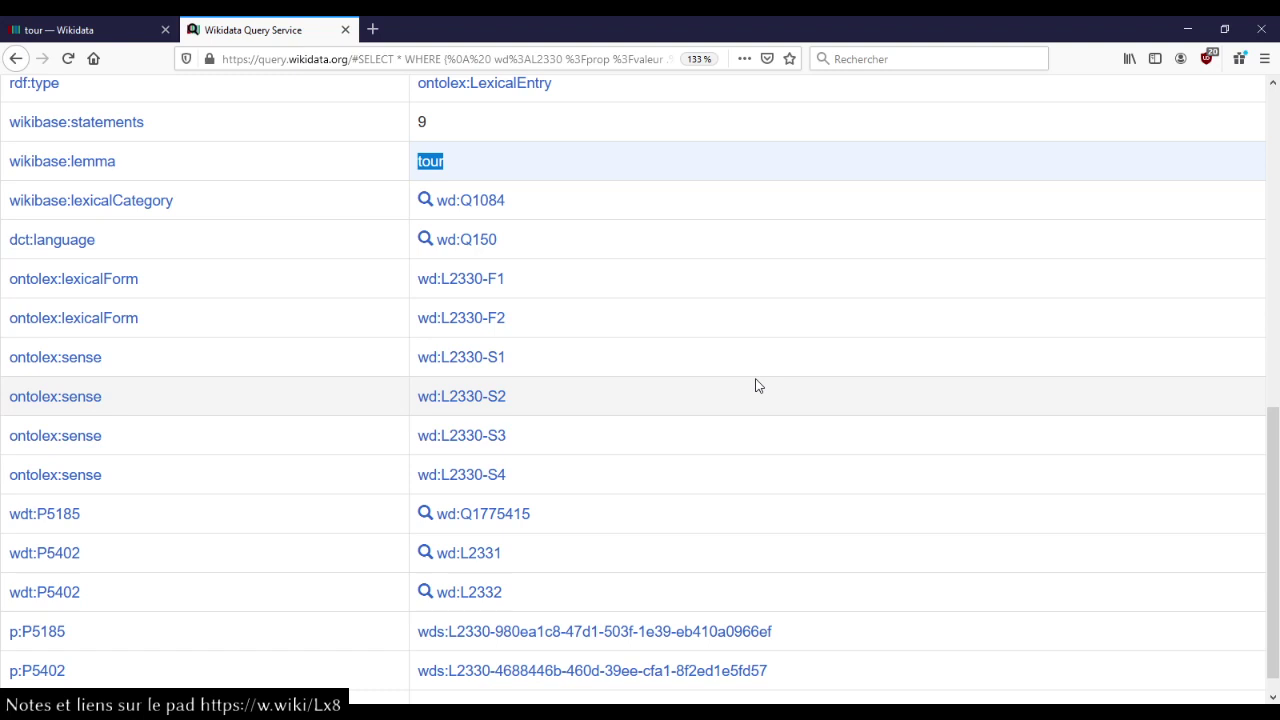
pyautogui.scroll(-1, 757, 385)
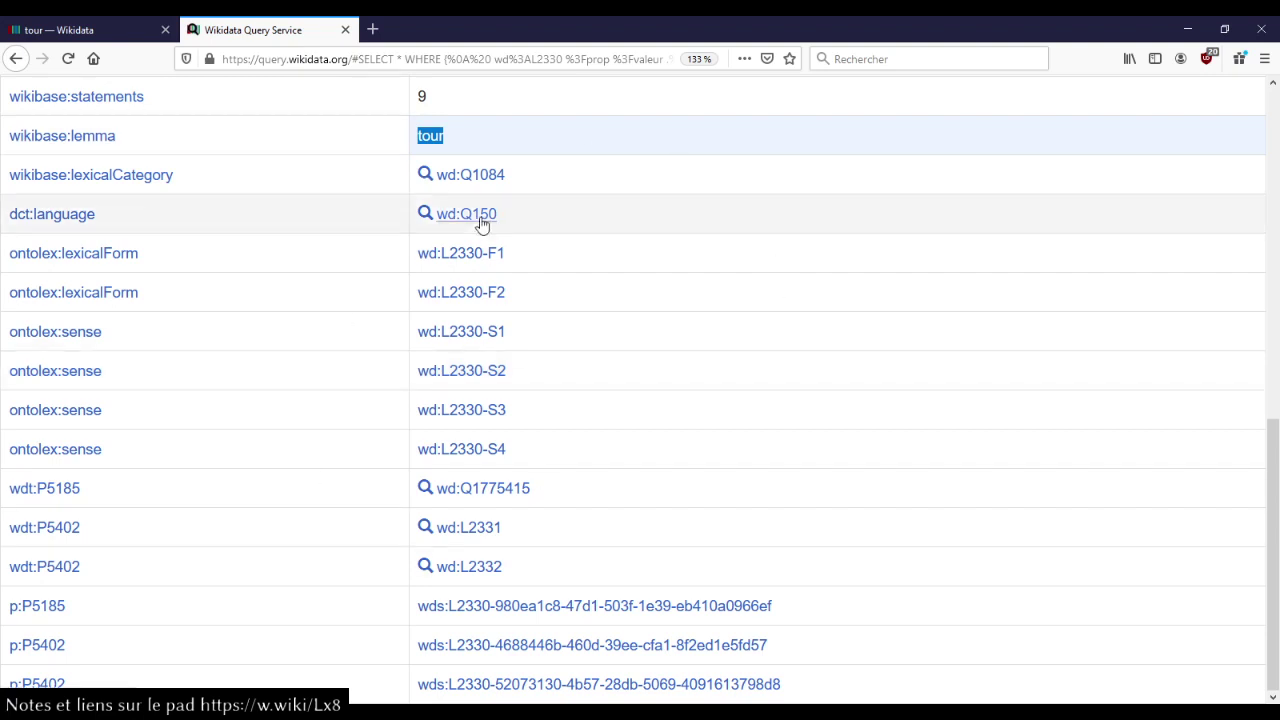
pyautogui.press('Home')
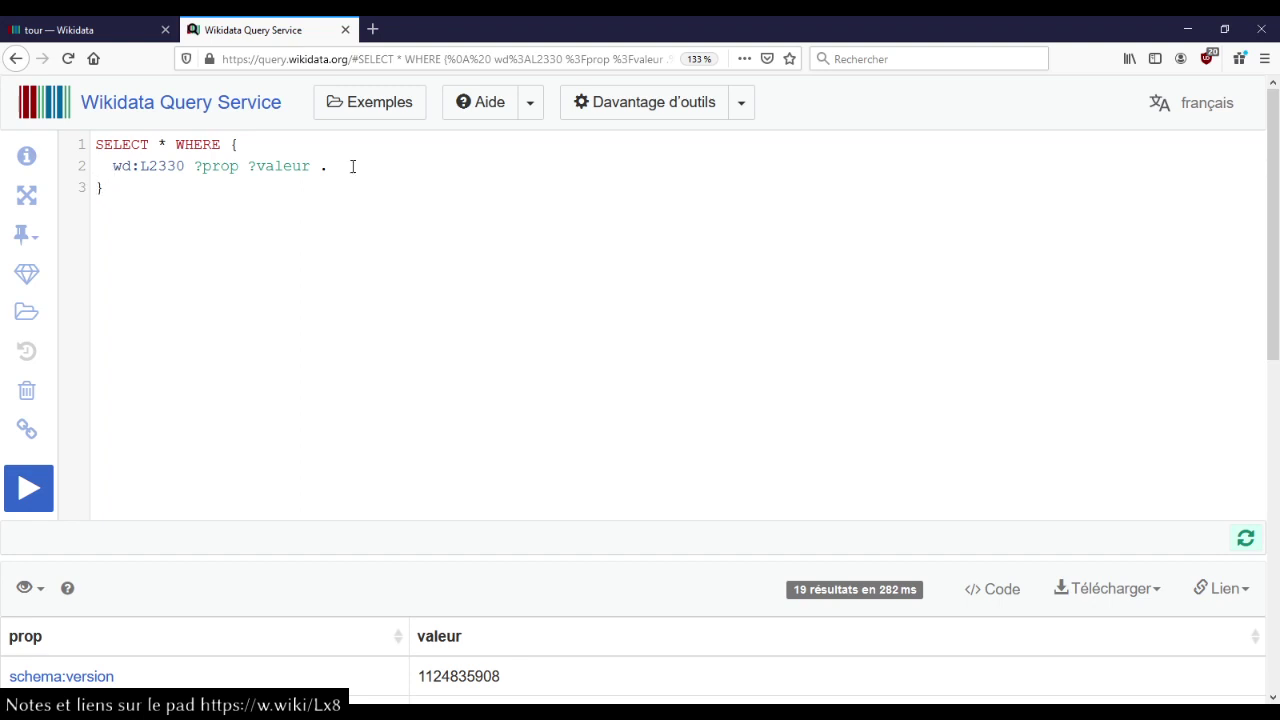
pyautogui.scroll(-5, 405, 338)
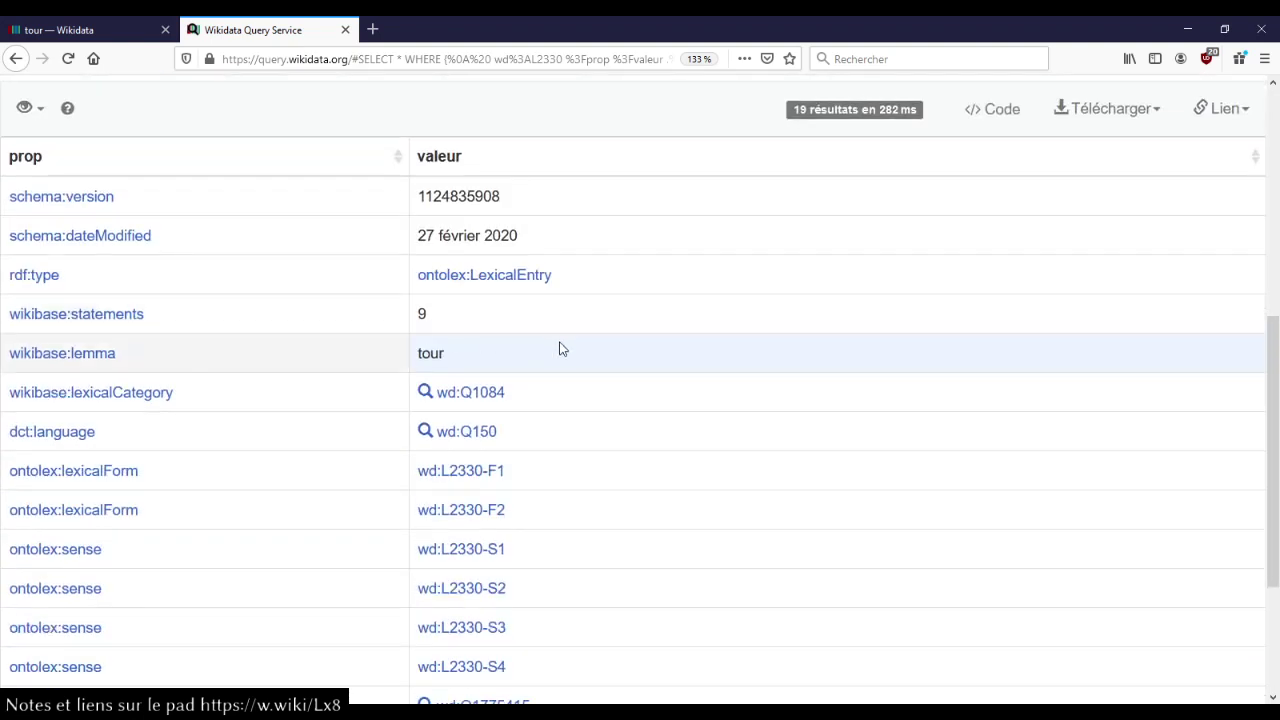
# - Replace the ?prop ?valeur pair in the L2330 triple with the predicate wikibase:lemma
pyautogui.scroll(5, 560, 348)
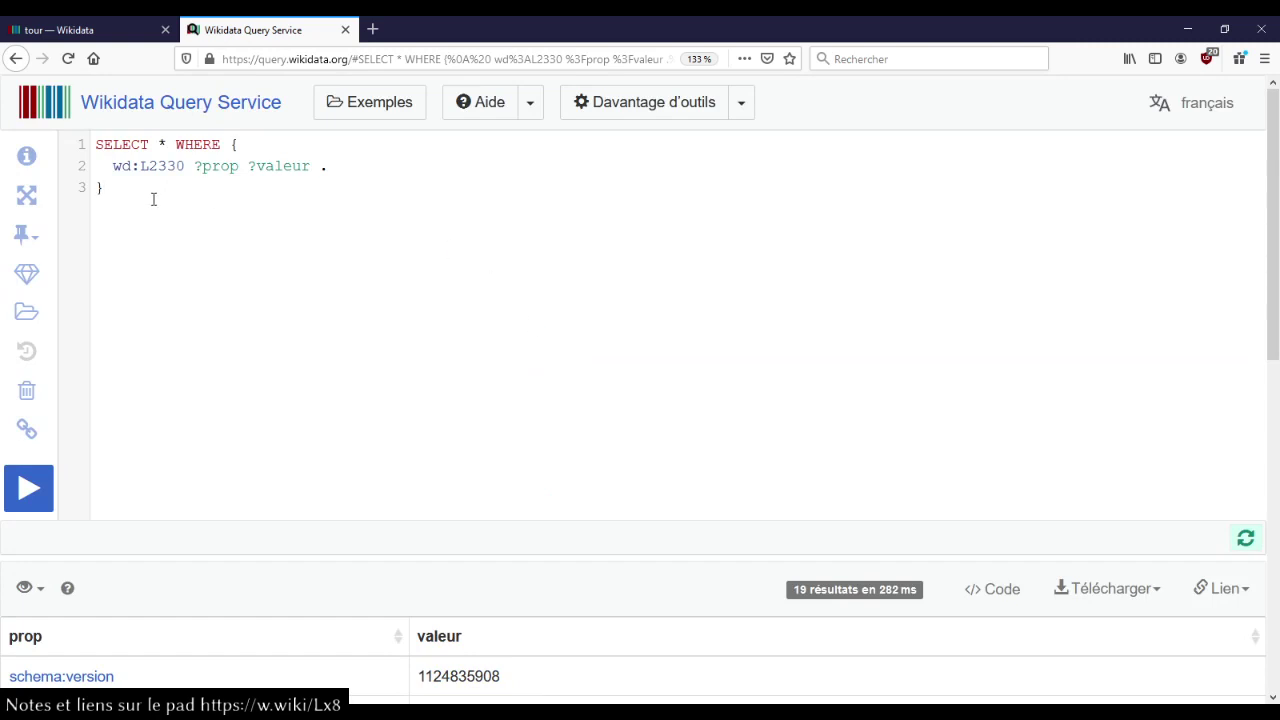
pyautogui.moveTo(193, 167); pyautogui.dragTo(312, 167)
pyautogui.press('BackSpace')
pyautogui.write('wikibase:')
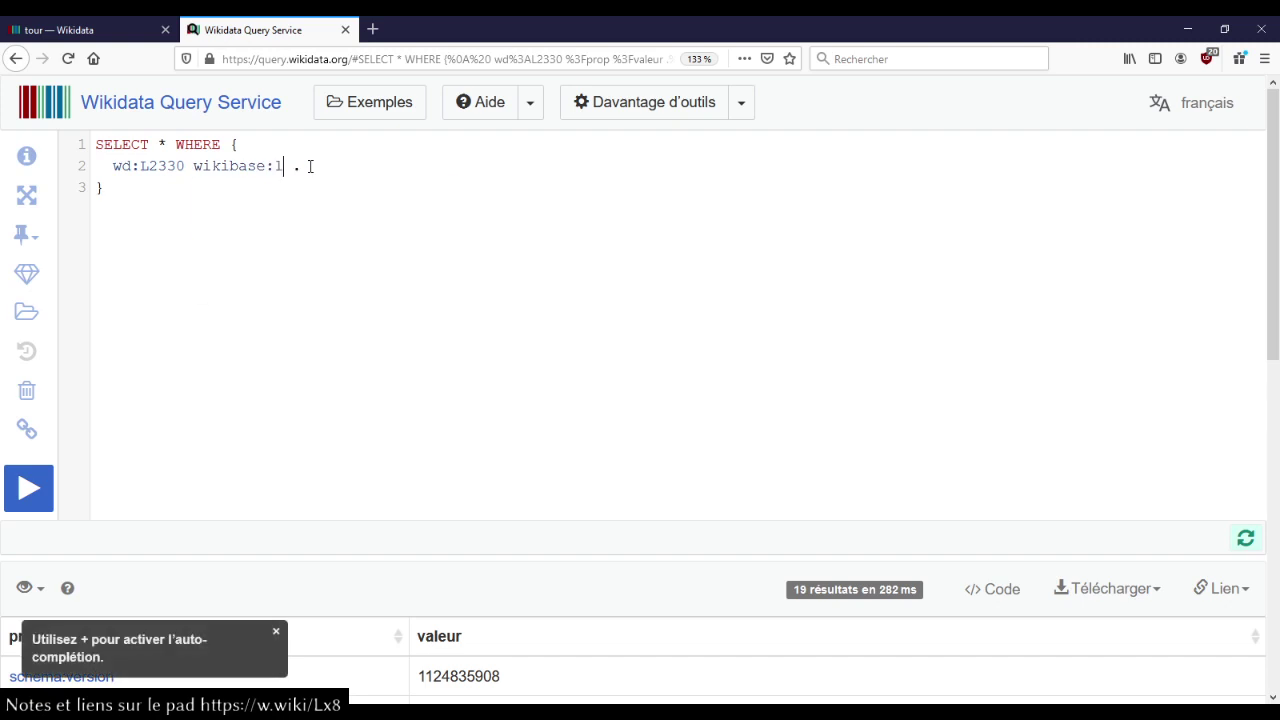
pyautogui.write('l')
pyautogui.hotkey('ctrl', 'space')
pyautogui.press('Down')
pyautogui.press('Down')
pyautogui.press('Return')
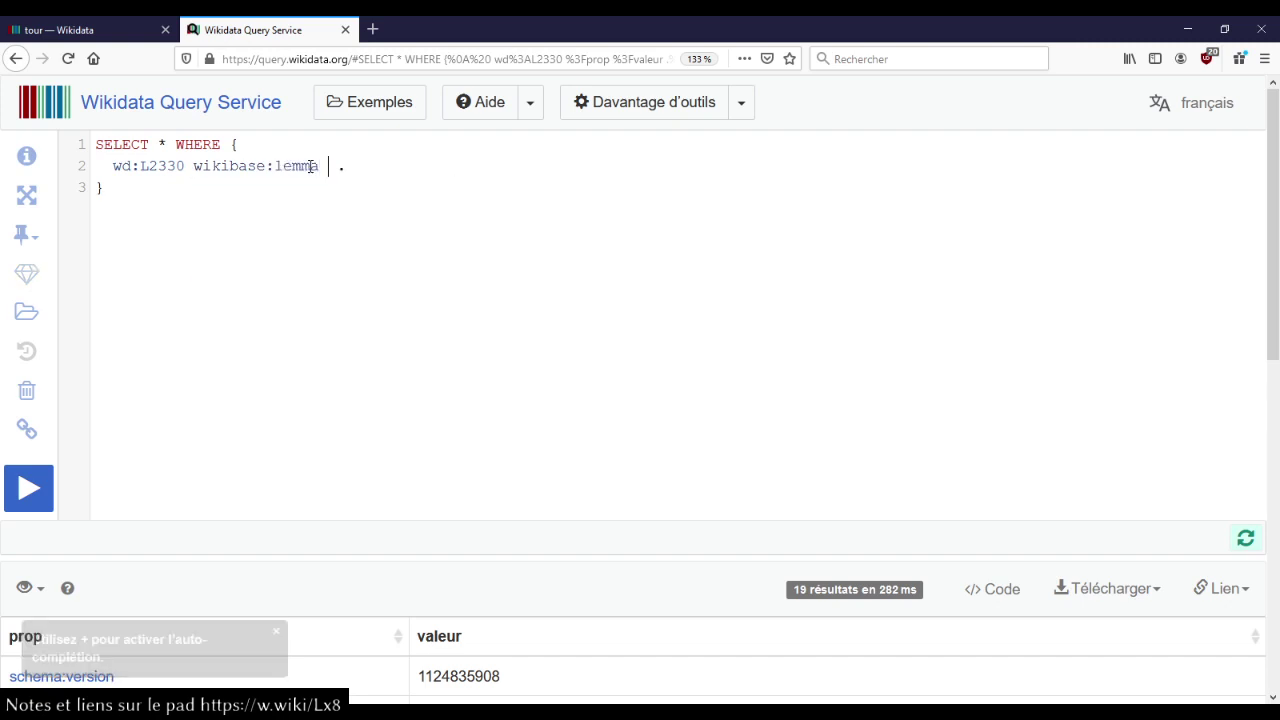
# - Complete the lemma triple with the variable ?lemme and run the query
pyautogui.write('?lemma')
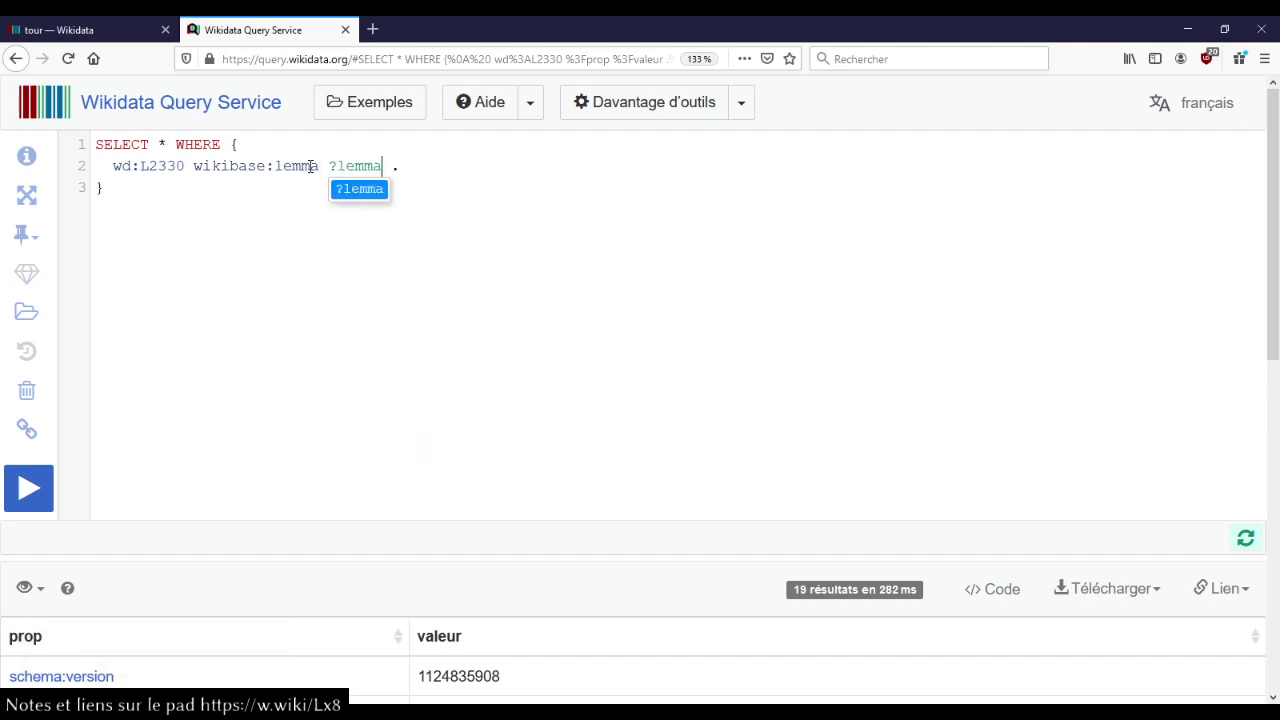
pyautogui.press('BackSpace')
pyautogui.write('e')
pyautogui.hotkey('ctrl', 'Return')
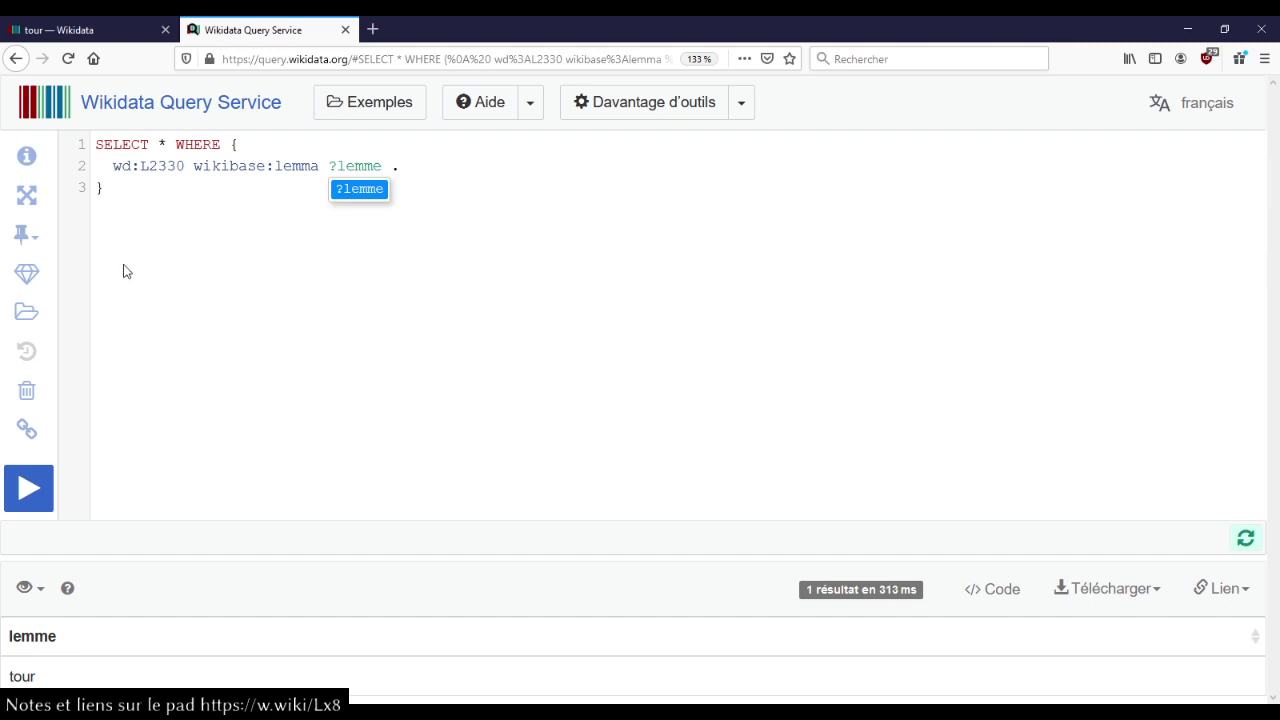
# - Extend the L2330 triple with "; wikibase:lexicalCategory ?natureG" and run the query
pyautogui.doubleClick(175, 165)
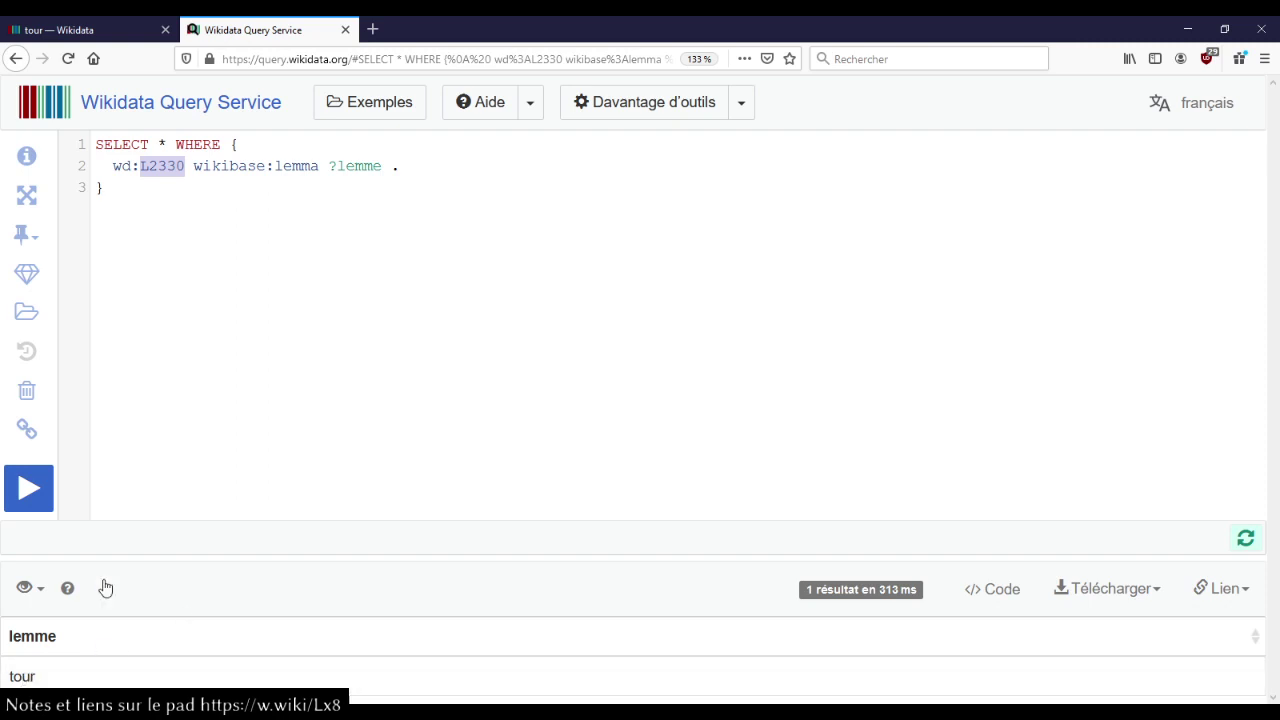
pyautogui.click(306, 303)
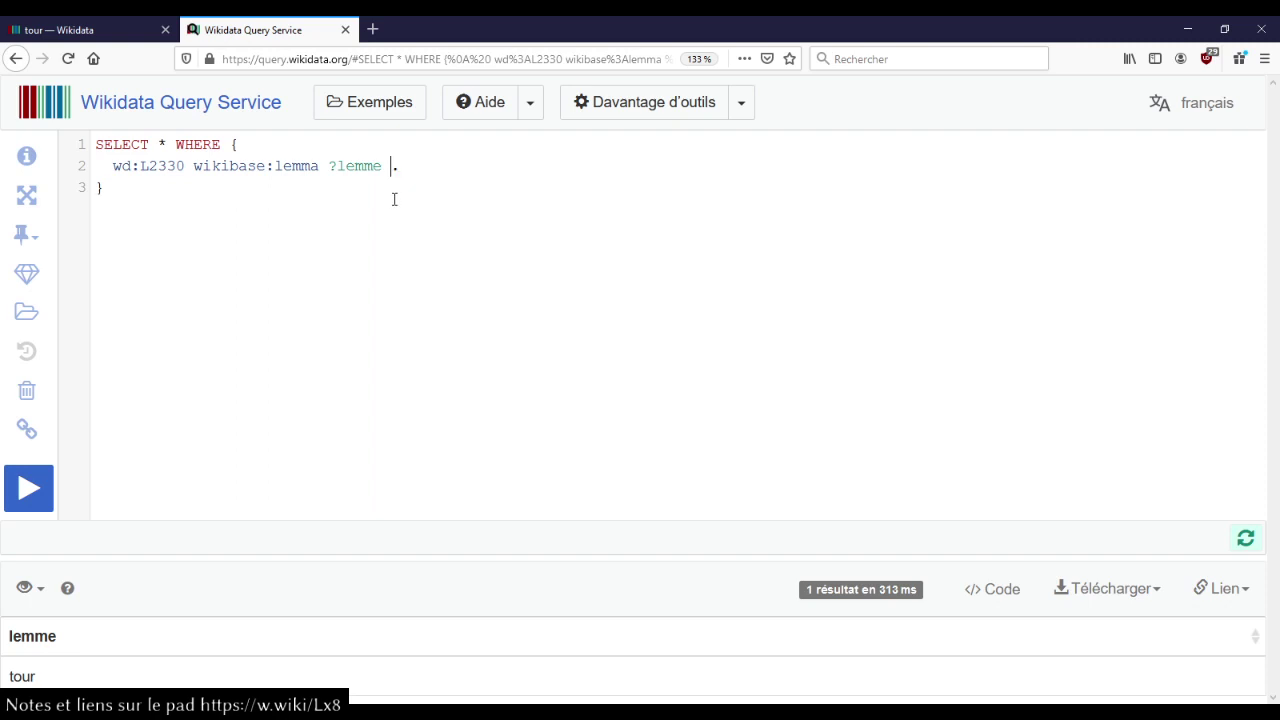
pyautogui.write('; wikibase:l')
pyautogui.hotkey('ctrl', 'space')
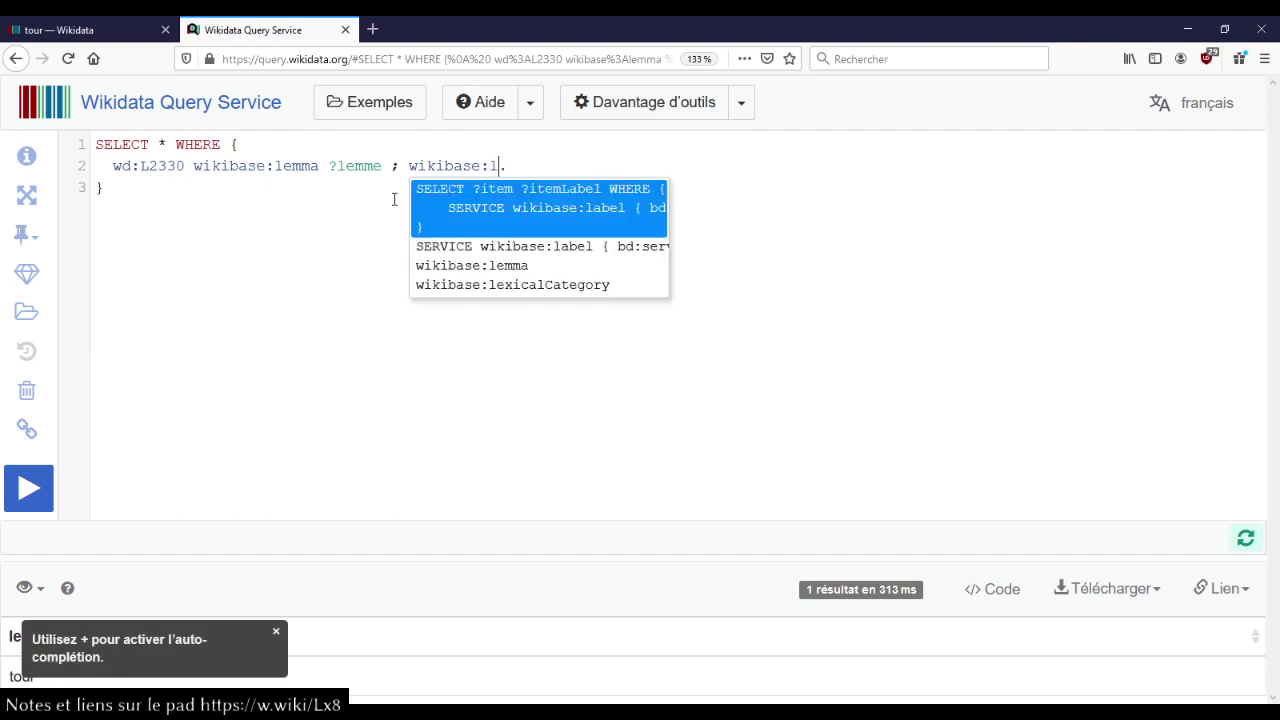
pyautogui.press('Down')
pyautogui.press('Down')
pyautogui.press('Down')
pyautogui.press('Return')
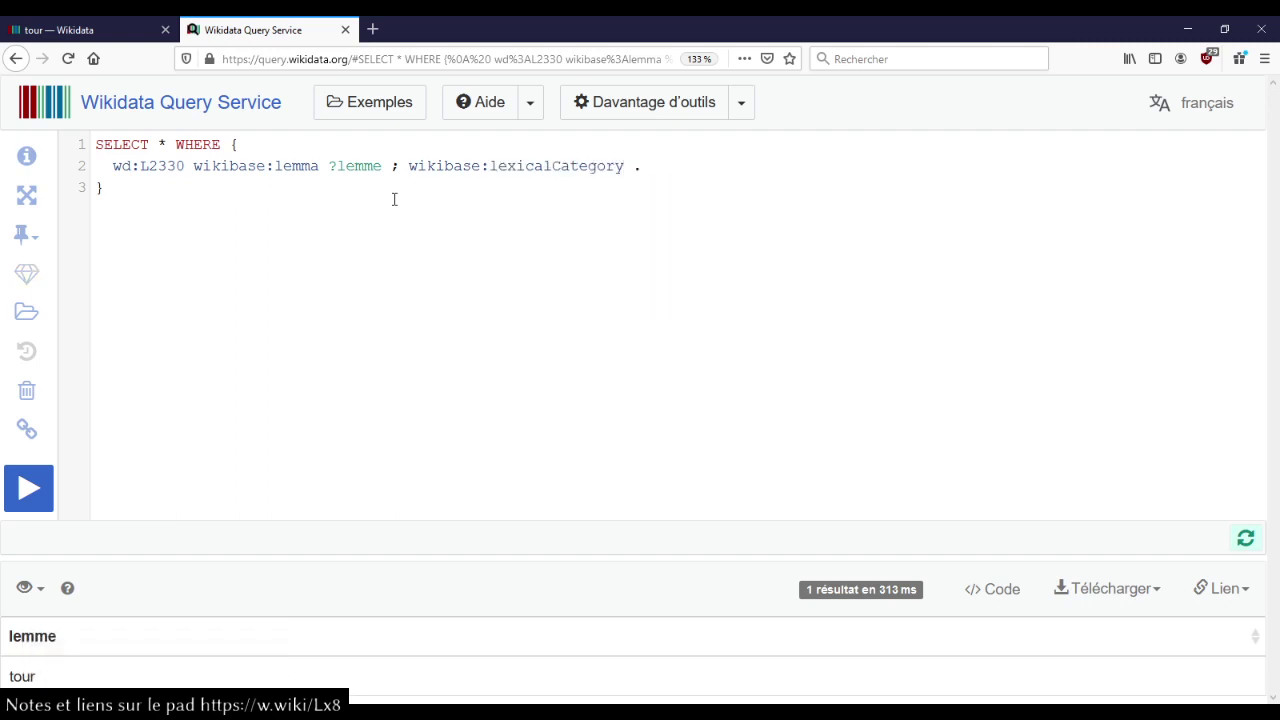
pyautogui.write('?')
pyautogui.write('natureG')
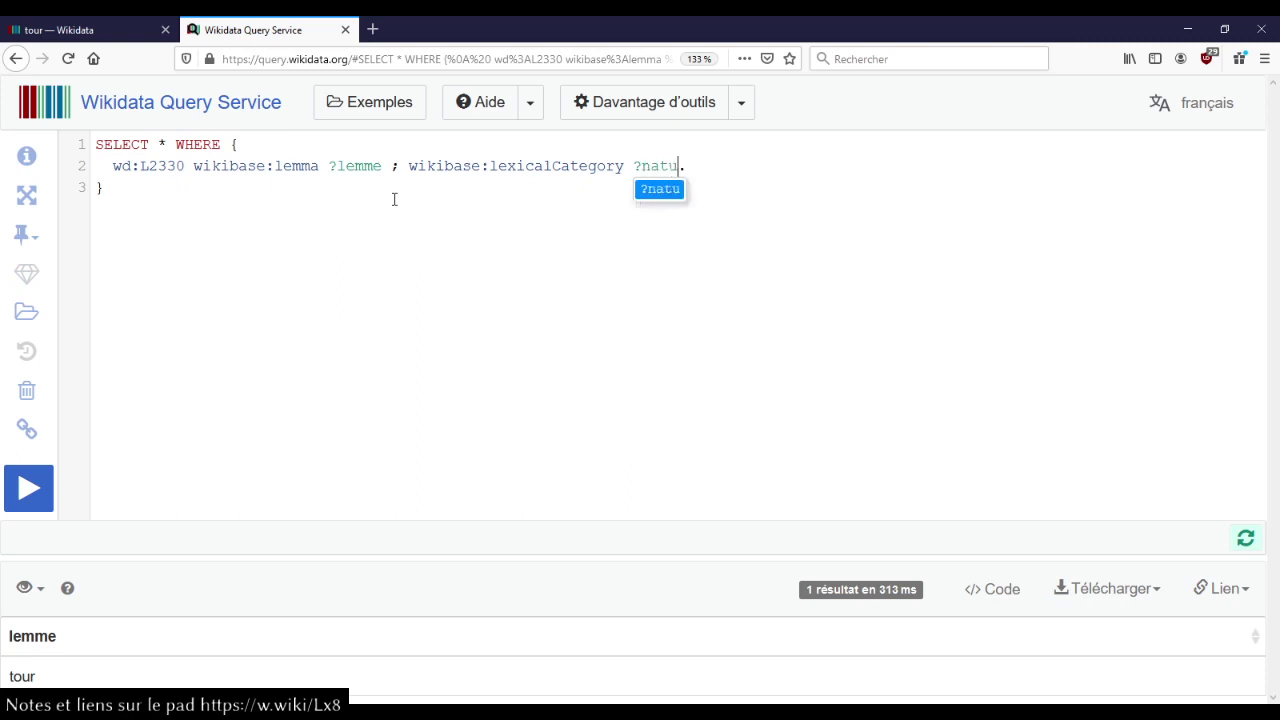
pyautogui.hotkey('ctrl', 'Return')
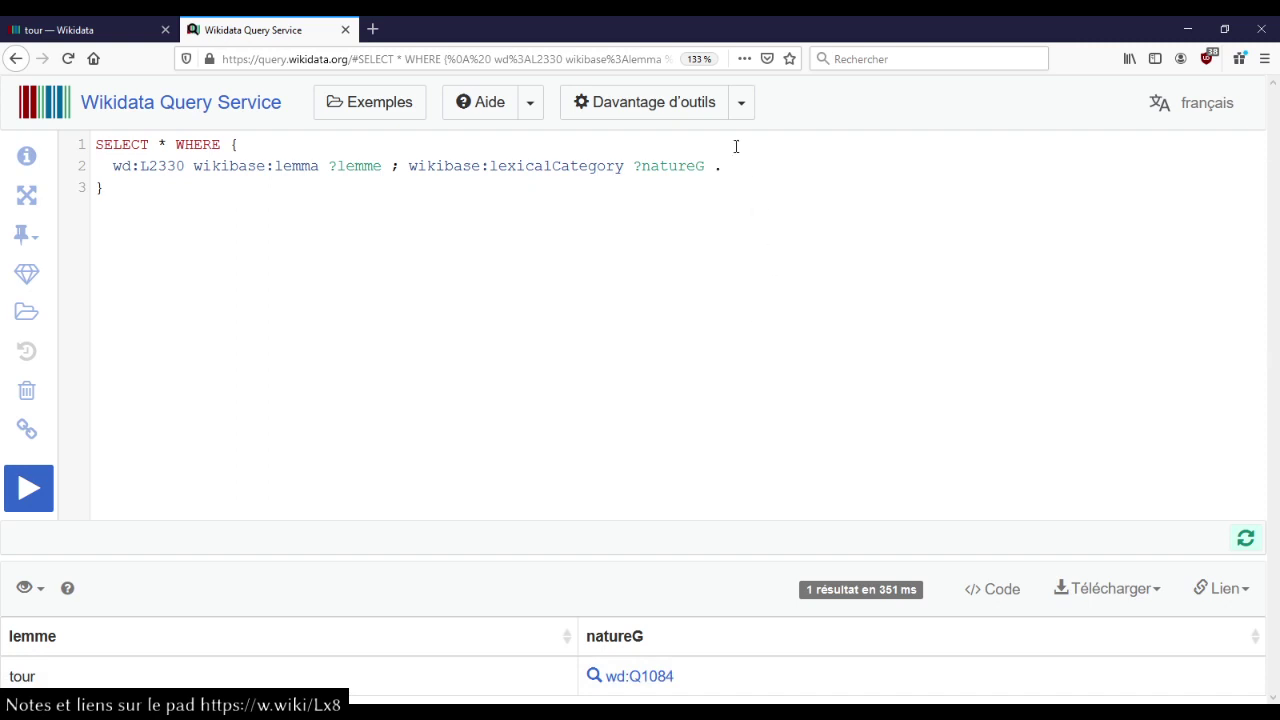
# - Add the wikibase:label SERVICE line with "[AUTO_LANGUAGE],en" below the L2330 triple
pyautogui.press('Return')
pyautogui.write('serv')
pyautogui.press('Down')
pyautogui.press('Down')
pyautogui.press('Return')
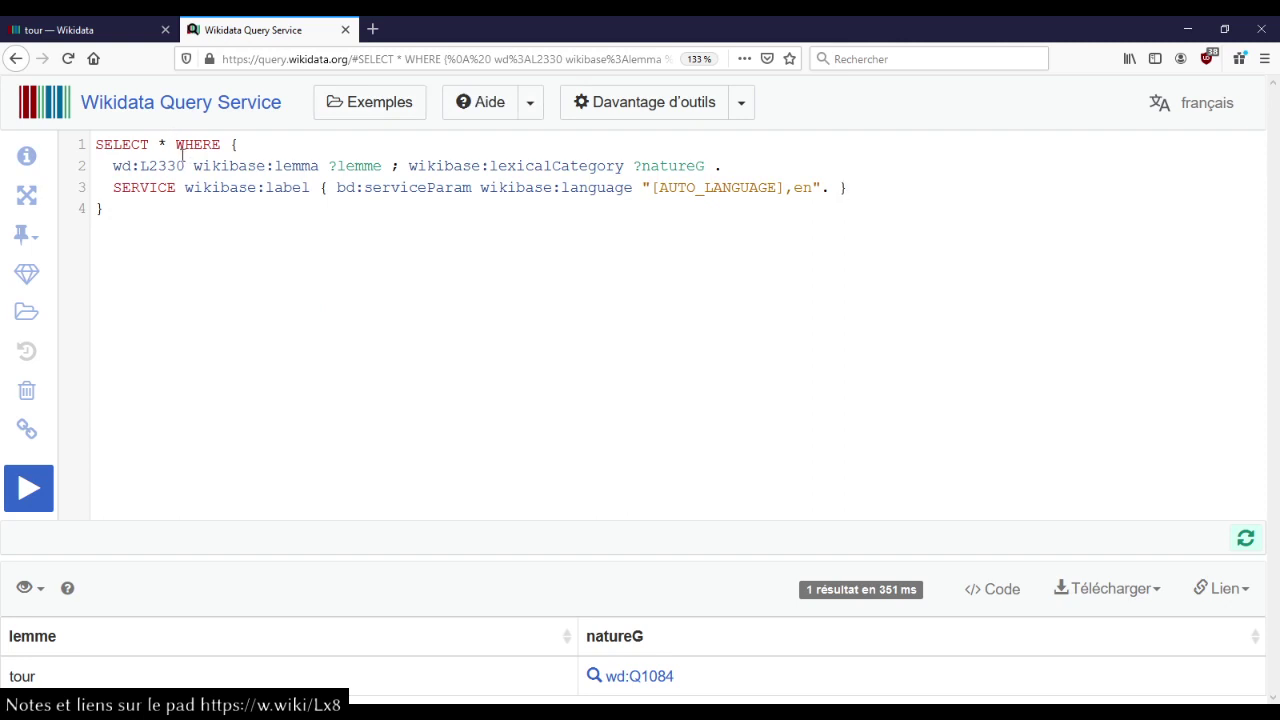
# - Replace the asterisk in the SELECT clause with ?lemme ?natureGLabel and run the query
pyautogui.press('BackSpace')
pyautogui.write('?')
pyautogui.press('Return')
pyautogui.write('?')
pyautogui.press('Down')
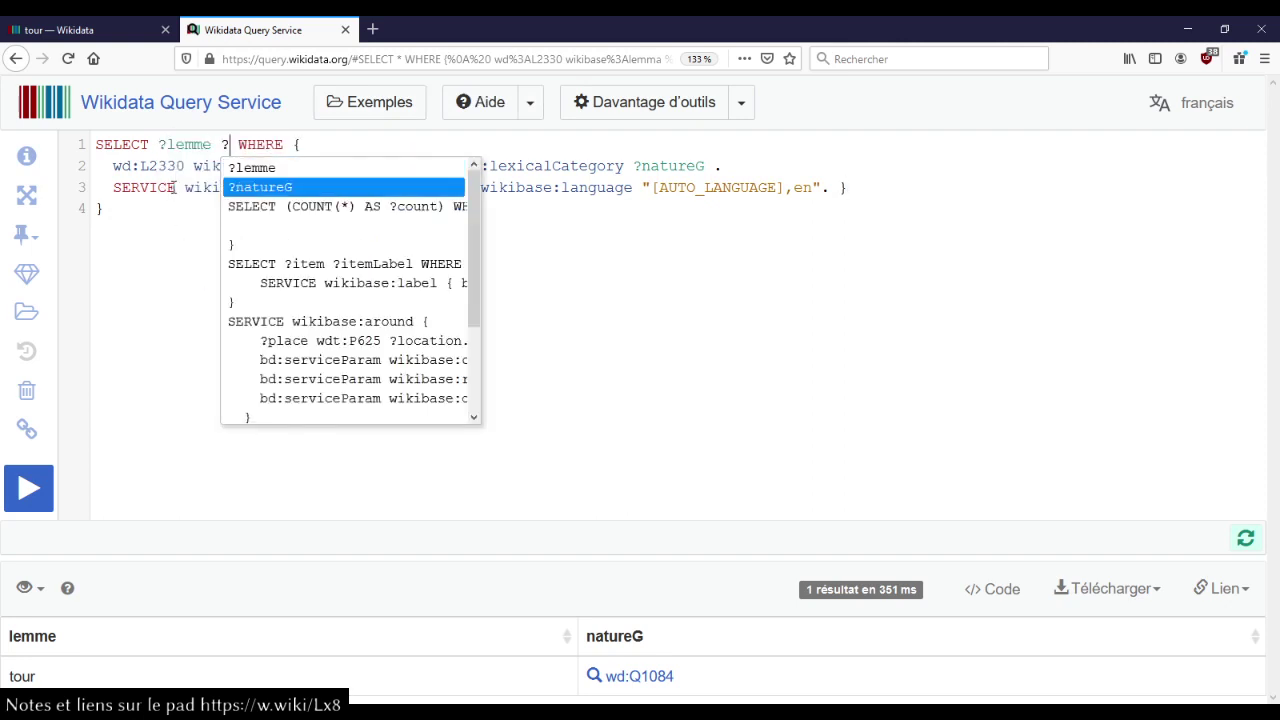
pyautogui.press('Return')
pyautogui.write('Label')
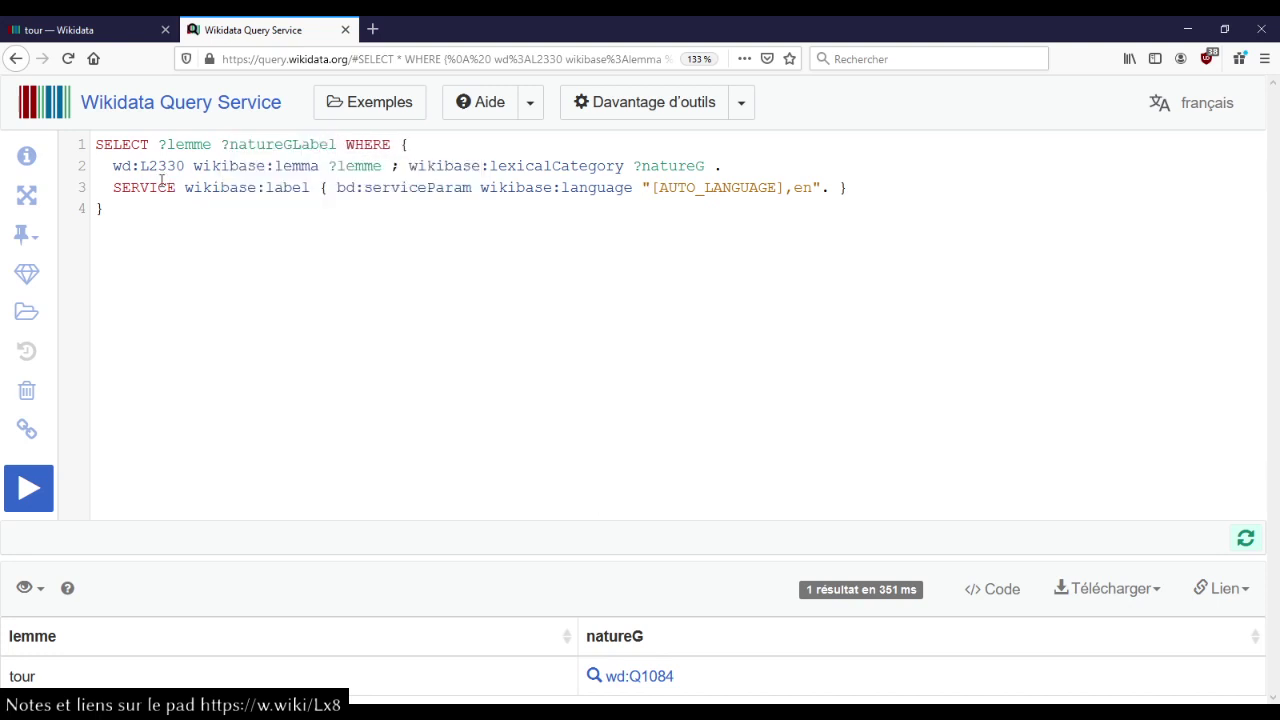
pyautogui.moveTo(167, 189); pyautogui.dragTo(321, 195)
pyautogui.moveTo(294, 150); pyautogui.dragTo(338, 145)
pyautogui.click(338, 145)
pyautogui.hotkey('ctrl', 'Return')
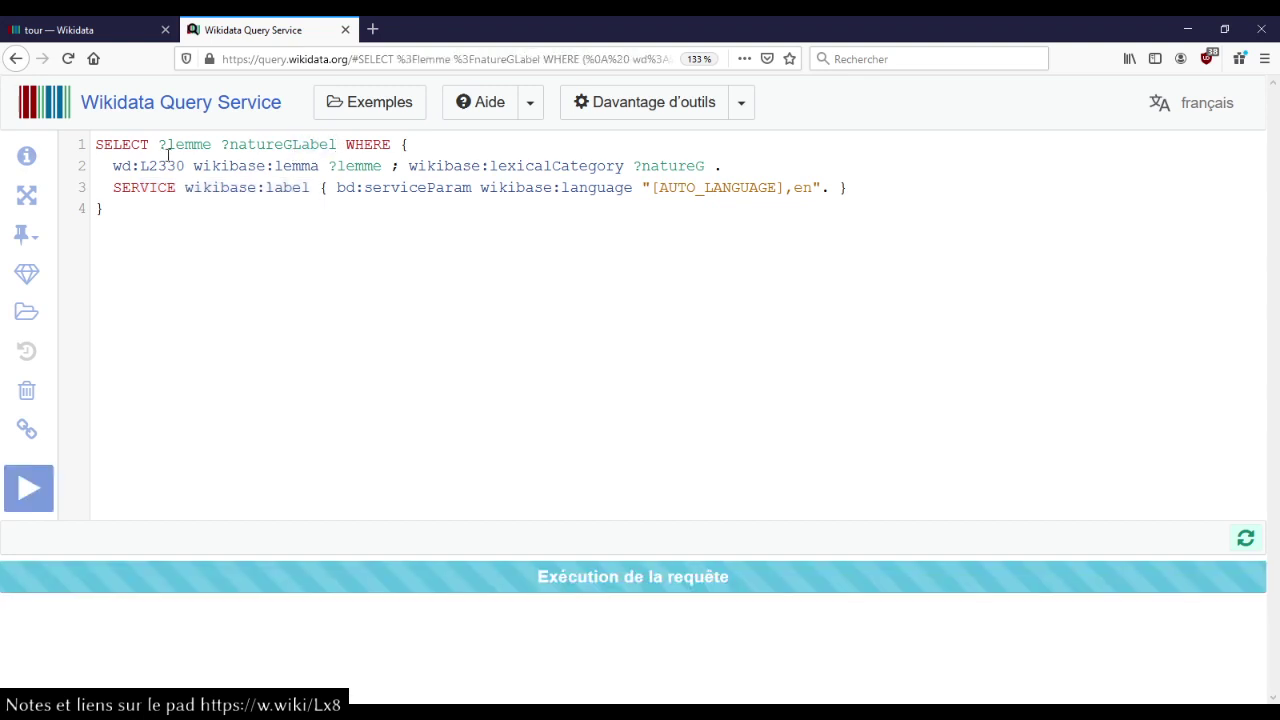
# - Insert ?natureG before ?natureGLabel in the SELECT clause and rerun the query
pyautogui.click(221, 145)
pyautogui.write('?n')
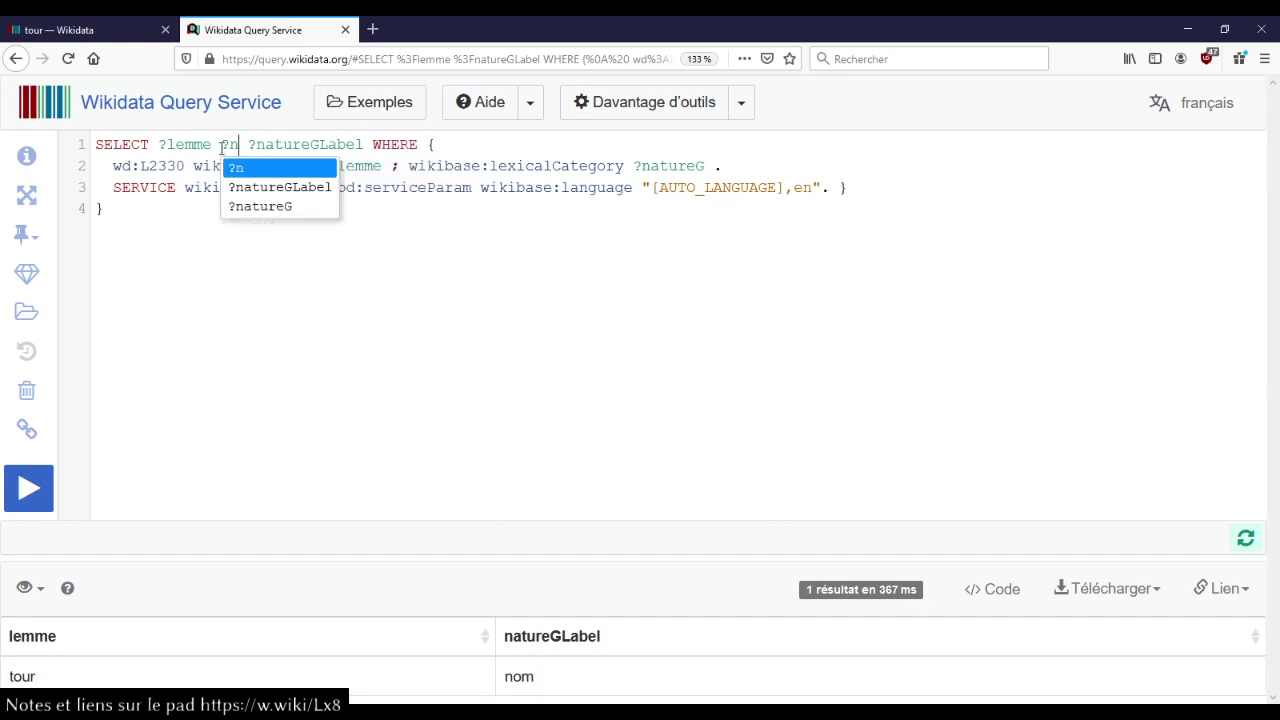
pyautogui.press('Down')
pyautogui.press('Down')
pyautogui.press('Return')
pyautogui.hotkey('ctrl', 'Return')
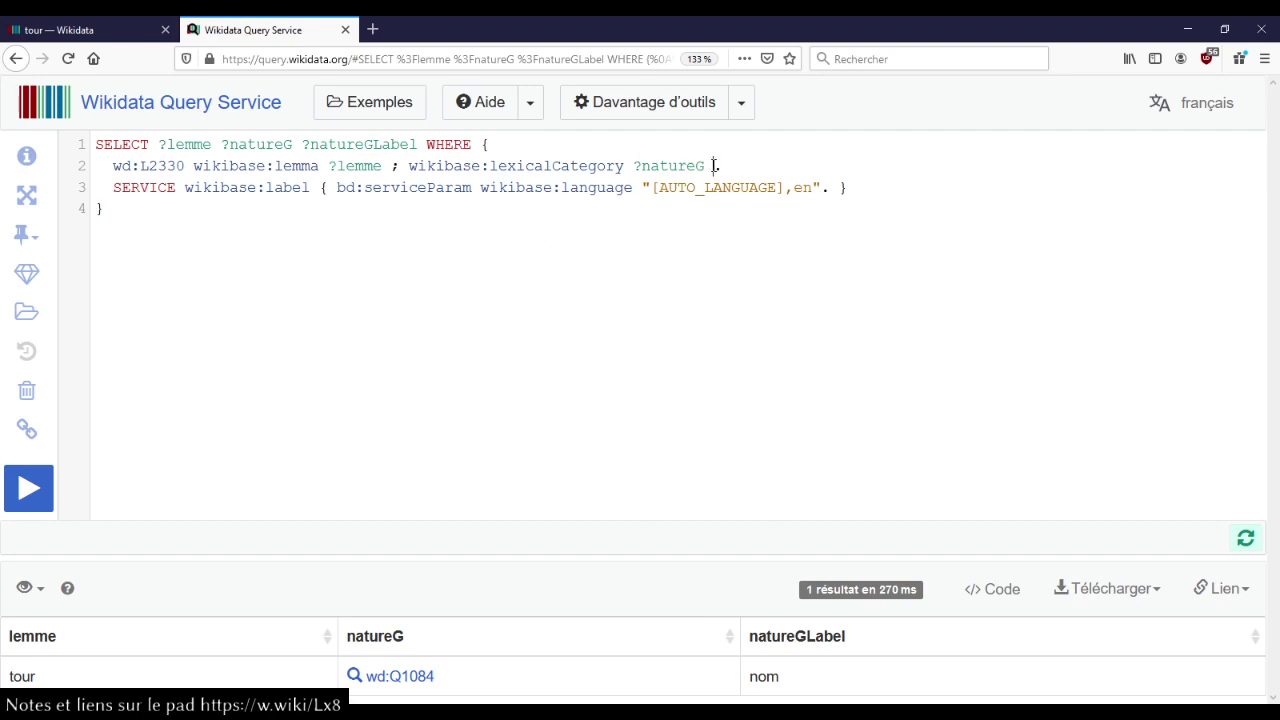
# - Extend the L2330 triple with "; dct:language ?langue" after ?natureG
pyautogui.write('dct:language ')
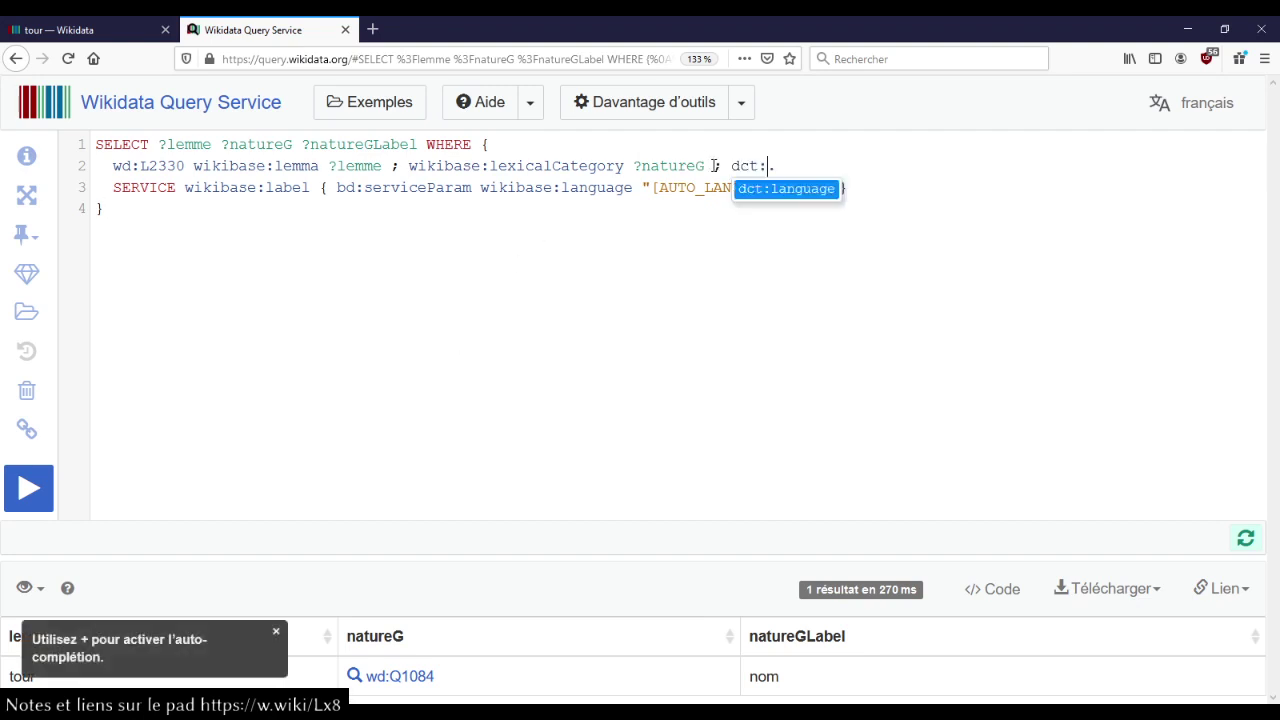
pyautogui.write('?lang')
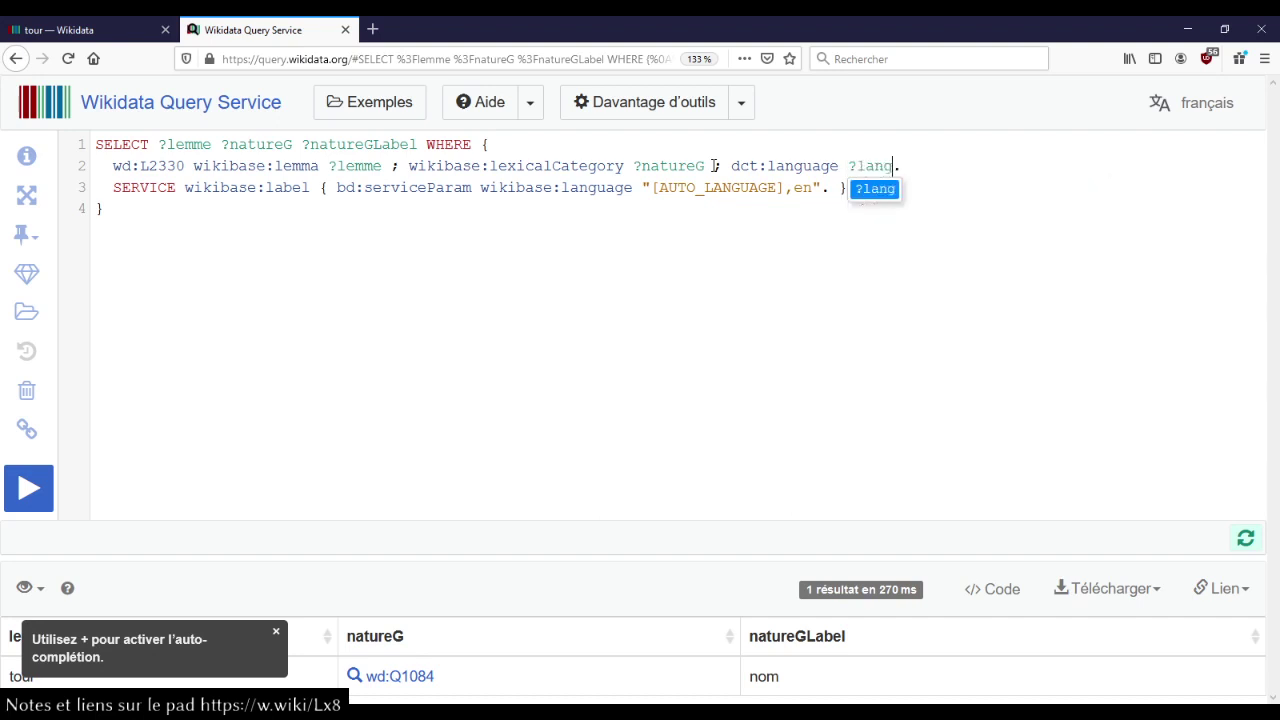
pyautogui.press('BackSpace')
pyautogui.write('ue')
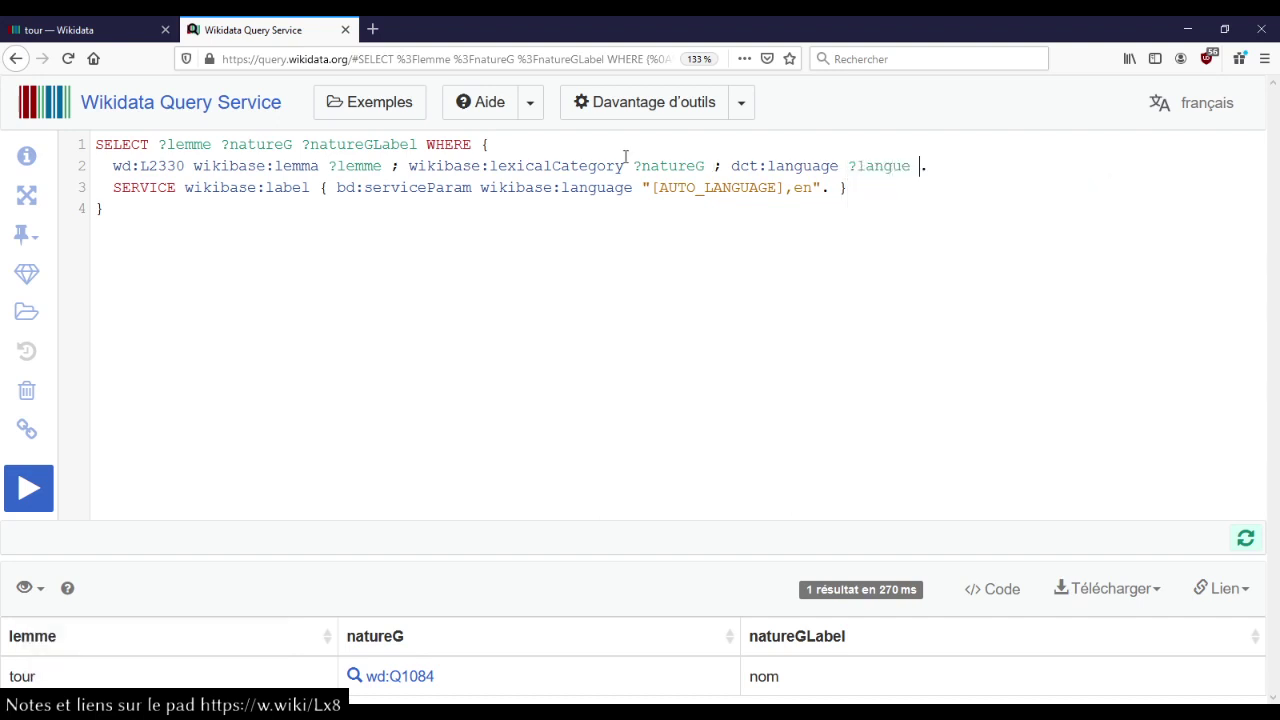
# - Add ?langue and ?langueLabel to the end of the SELECT variables and run the query
pyautogui.click(420, 145)
pyautogui.write('?lang')
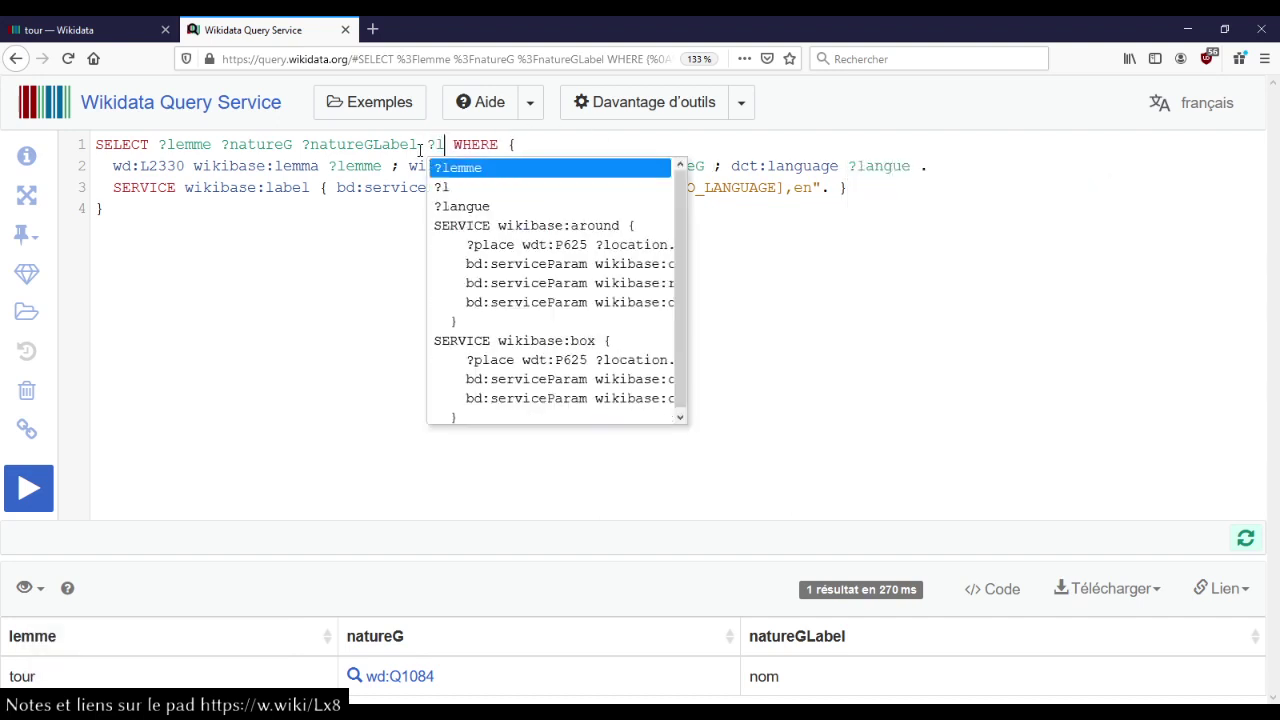
pyautogui.write('ue ?')
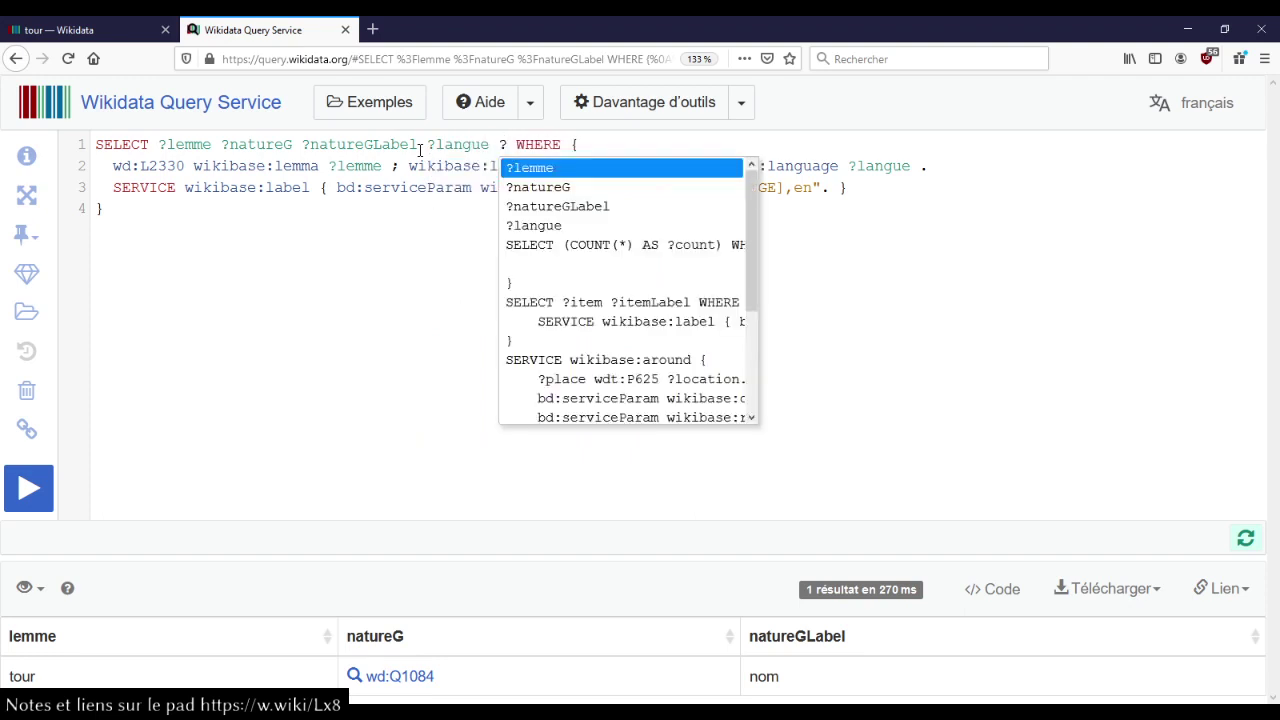
pyautogui.press('Down')
pyautogui.press('Down')
pyautogui.press('Down')
pyautogui.press('Return')
pyautogui.write('Label')
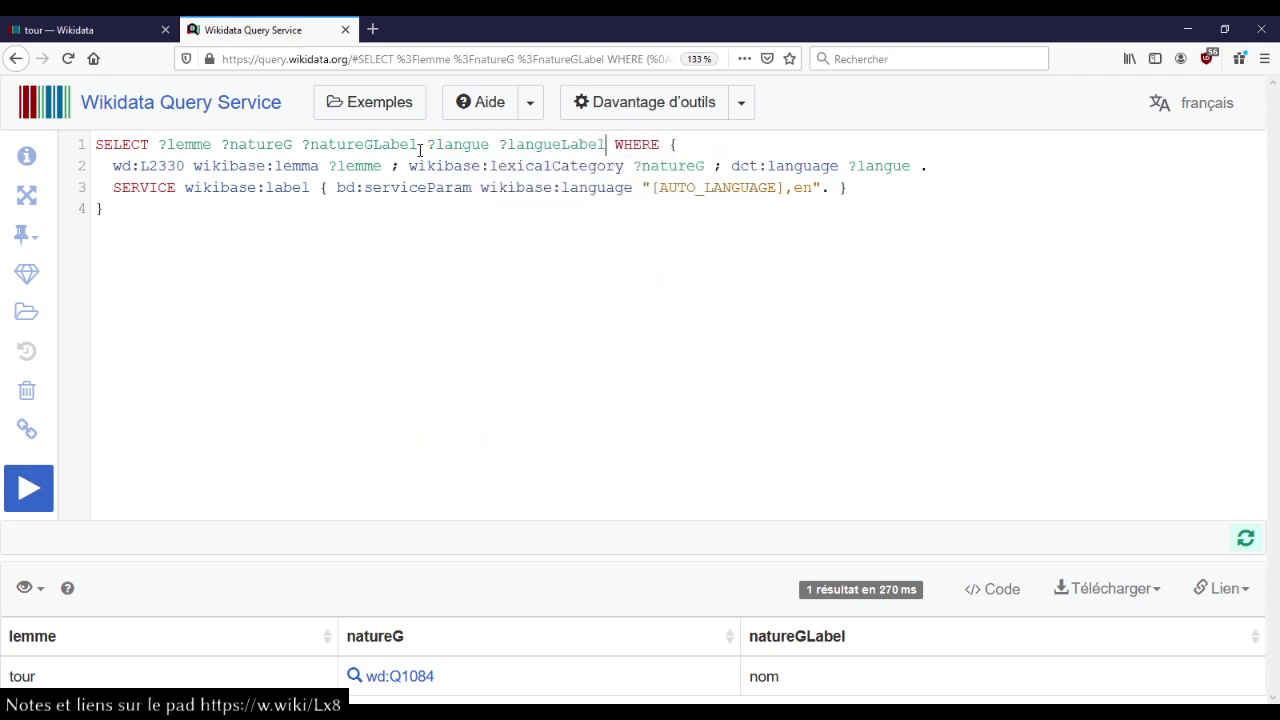
pyautogui.hotkey('ctrl', 'Return')
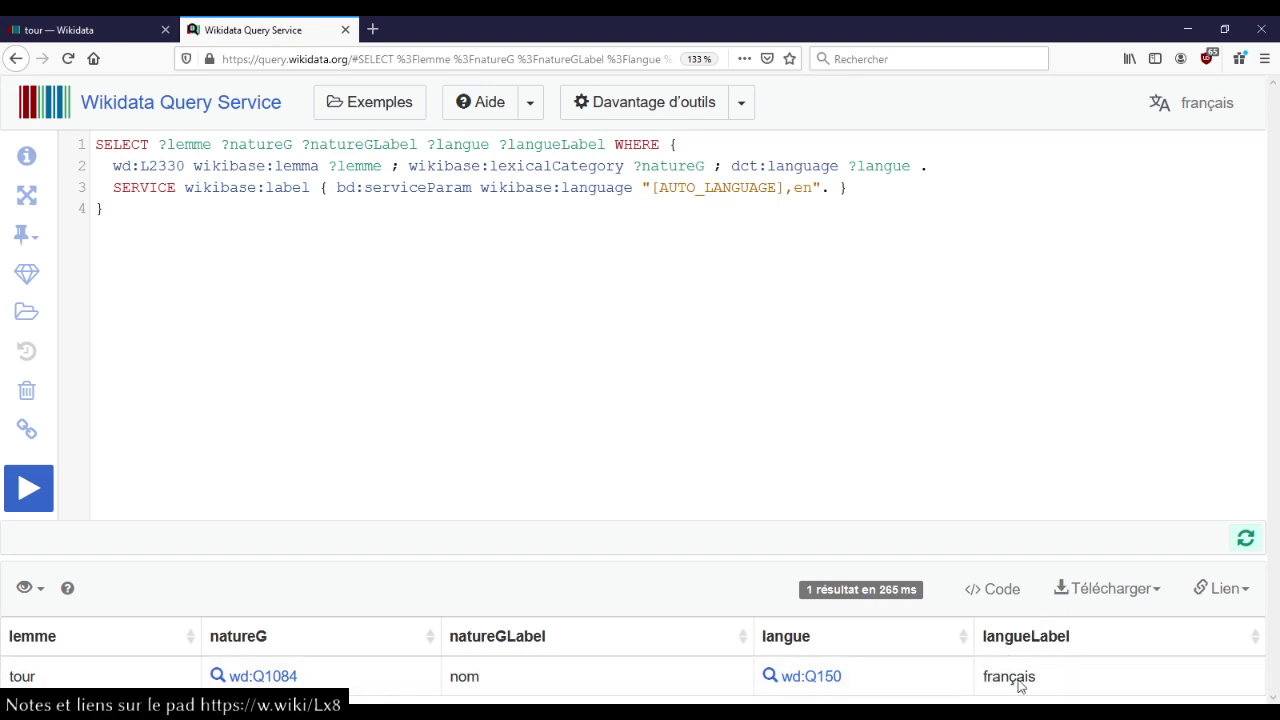
# - Look over the statements and senses on the tour lexeme page, and return to the Wikidata Query Service
pyautogui.click(114, 36)
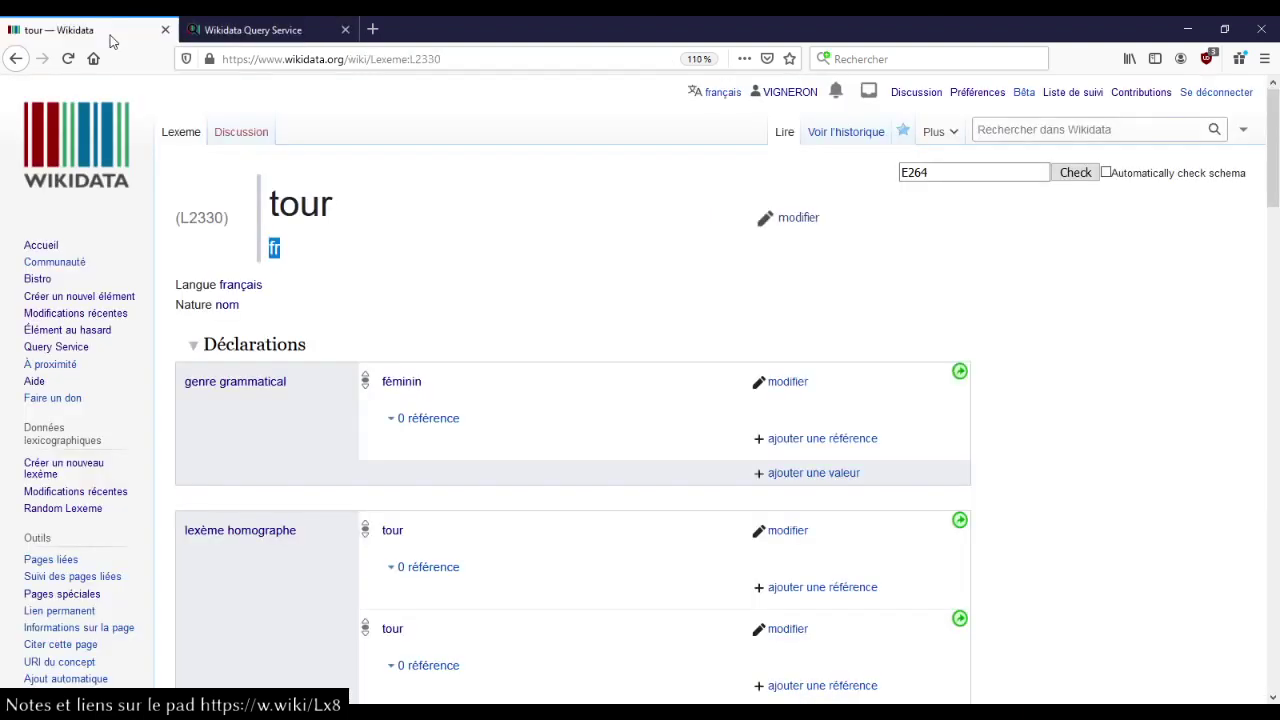
pyautogui.scroll(-3, 475, 314)
pyautogui.scroll(-3, 475, 314)
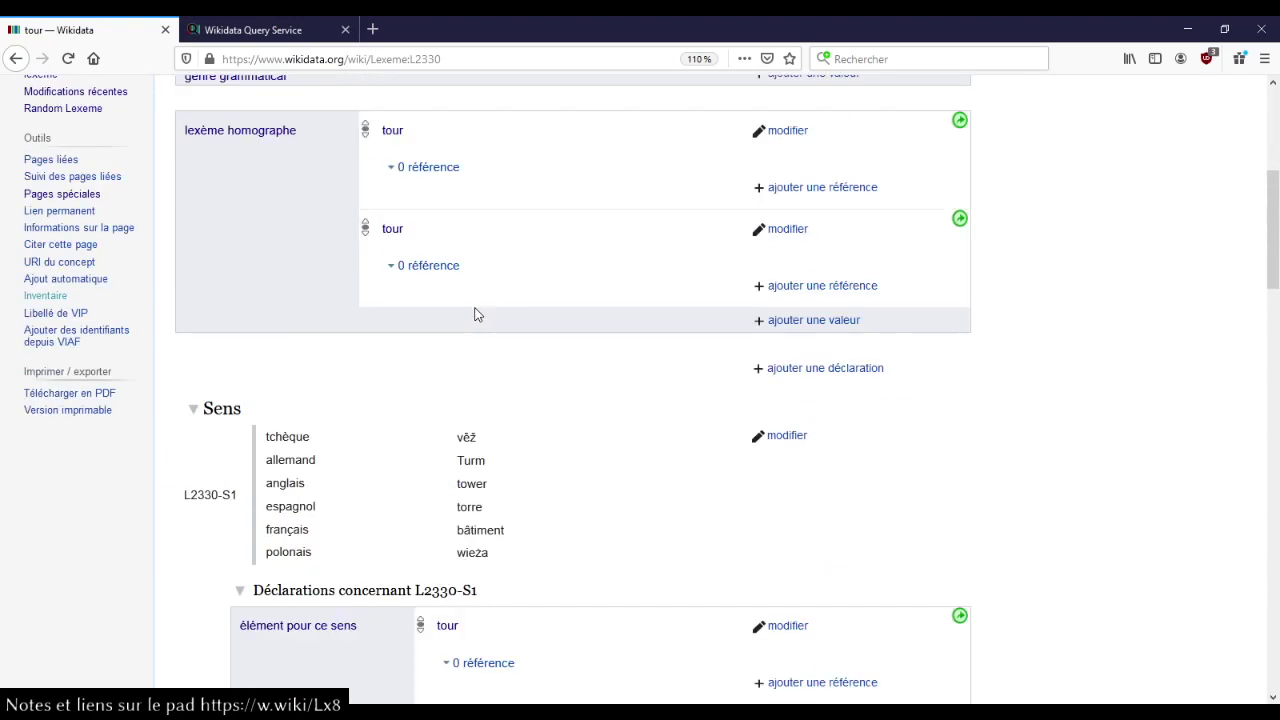
pyautogui.scroll(3, 526, 366)
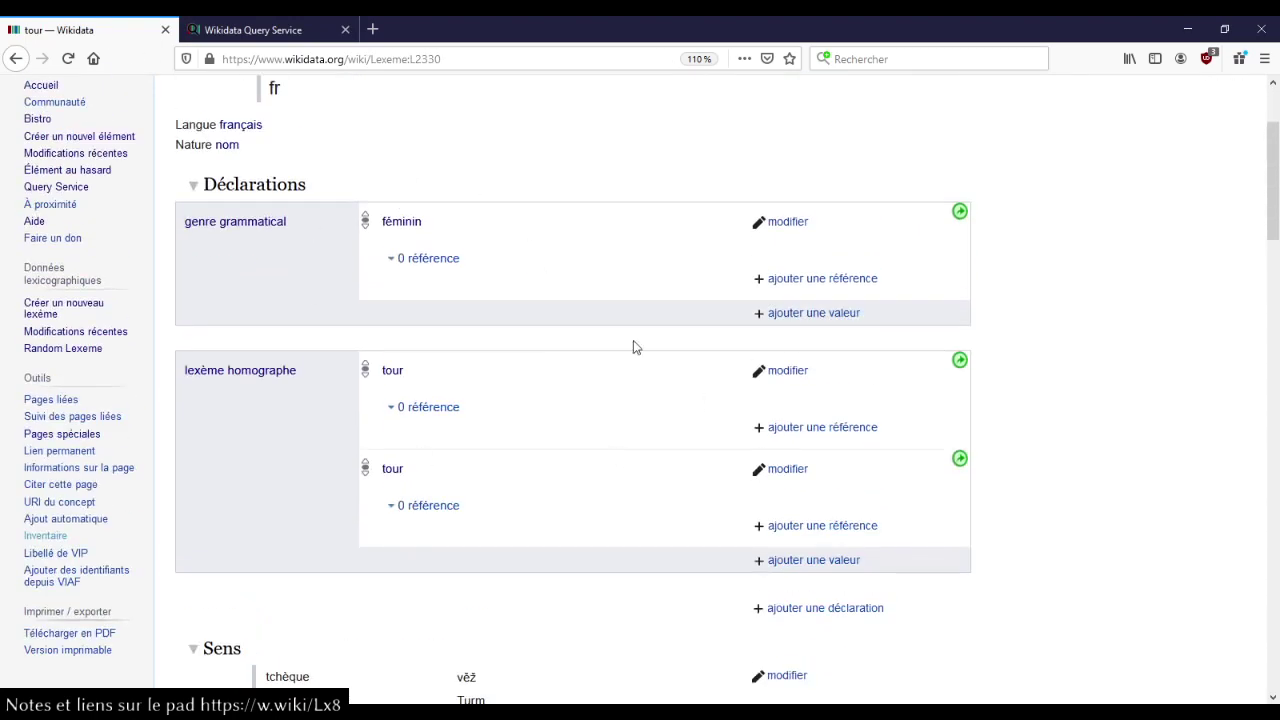
pyautogui.scroll(-5, 633, 340)
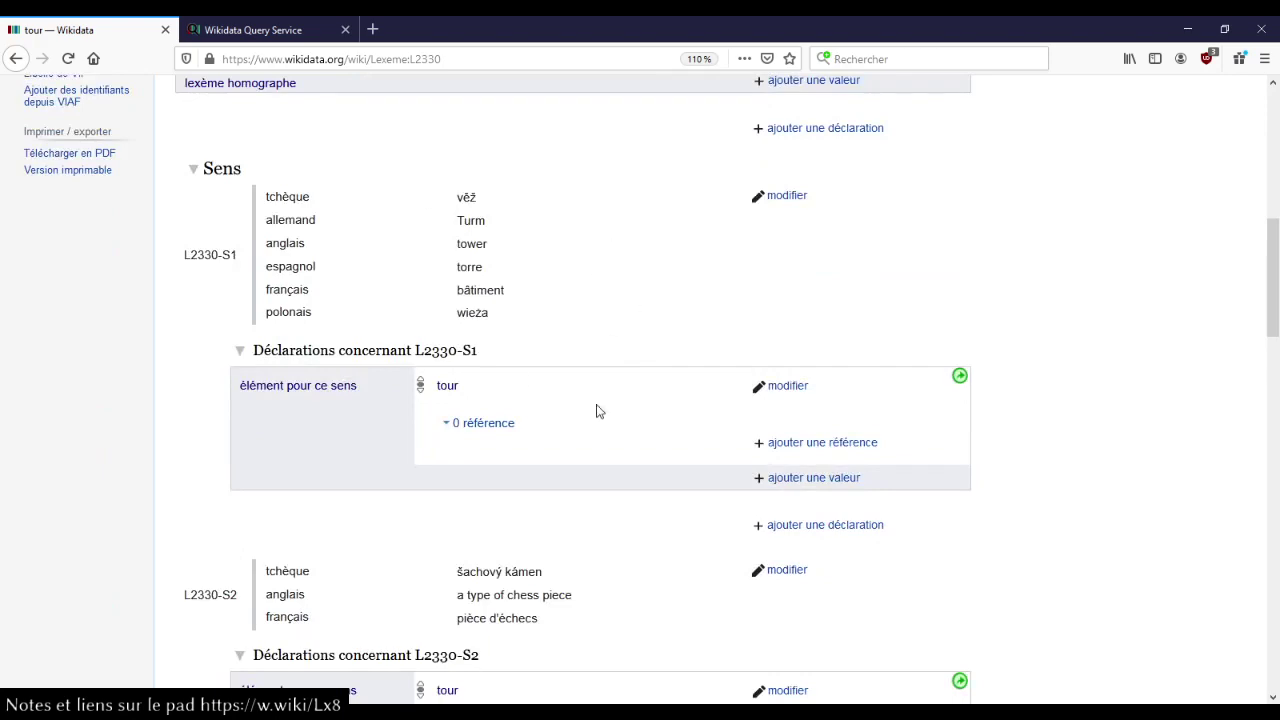
pyautogui.scroll(10, 597, 425)
pyautogui.click(256, 29)
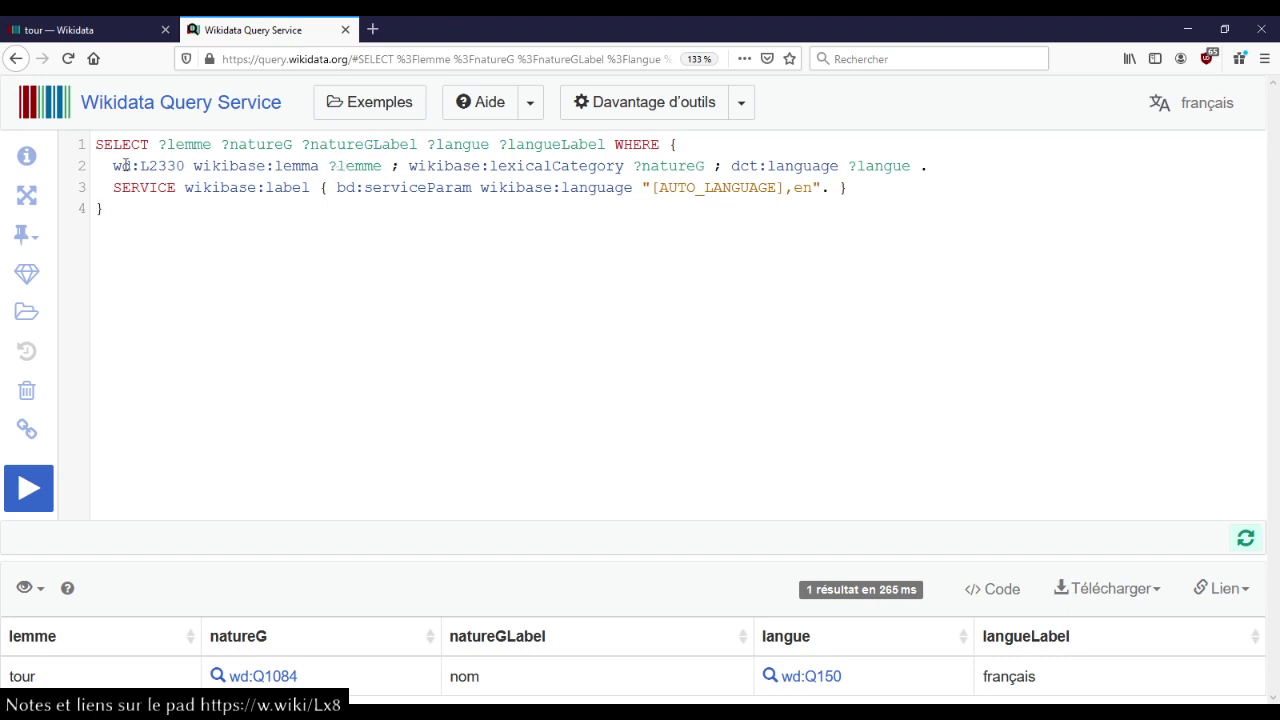
# - Start a new triple line above the SERVICE line with a copy of the subject wd:L2330
pyautogui.press('Return')
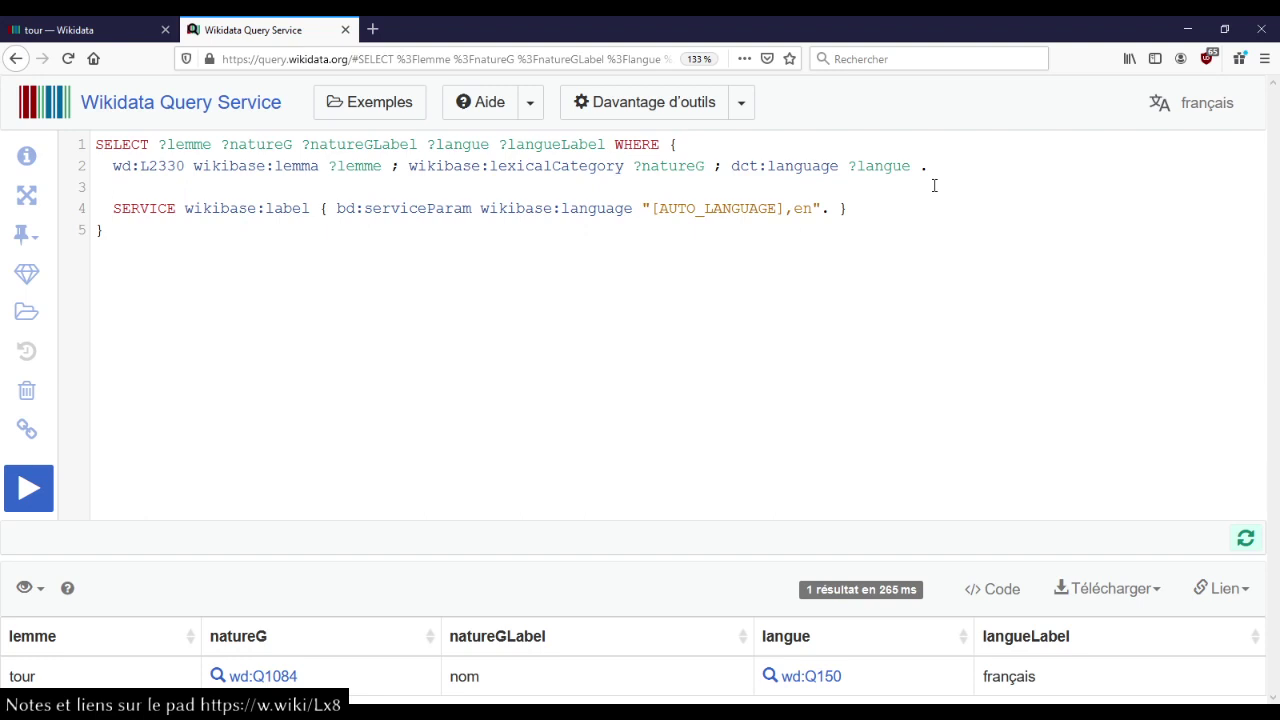
pyautogui.hotkey('shift', 'Right')
pyautogui.hotkey('shift', 'Right')
pyautogui.hotkey('shift', 'Right')
pyautogui.hotkey('shift', 'Right')
pyautogui.hotkey('shift', 'Right')
pyautogui.hotkey('shift', 'Right')
pyautogui.hotkey('shift', 'Right')
pyautogui.hotkey('shift', 'Right')
pyautogui.hotkey('ctrl', 'c')
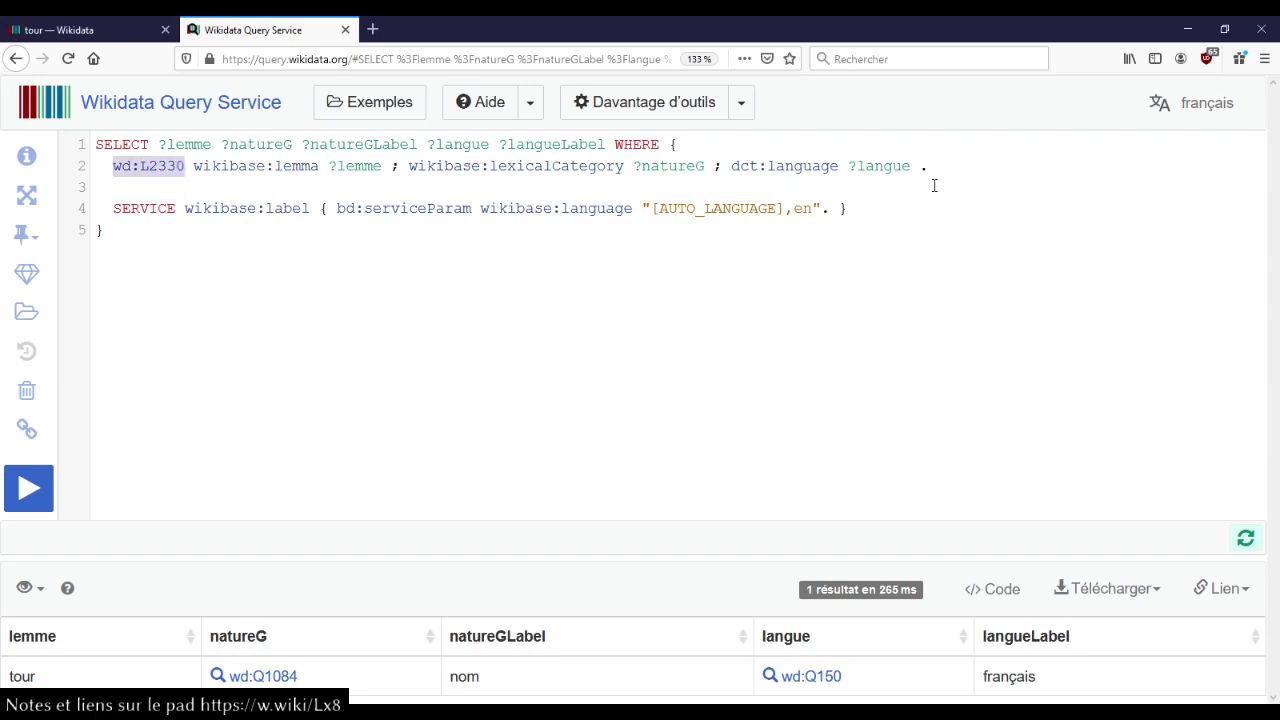
pyautogui.press('Right')
pyautogui.hotkey('ctrl', 'v')
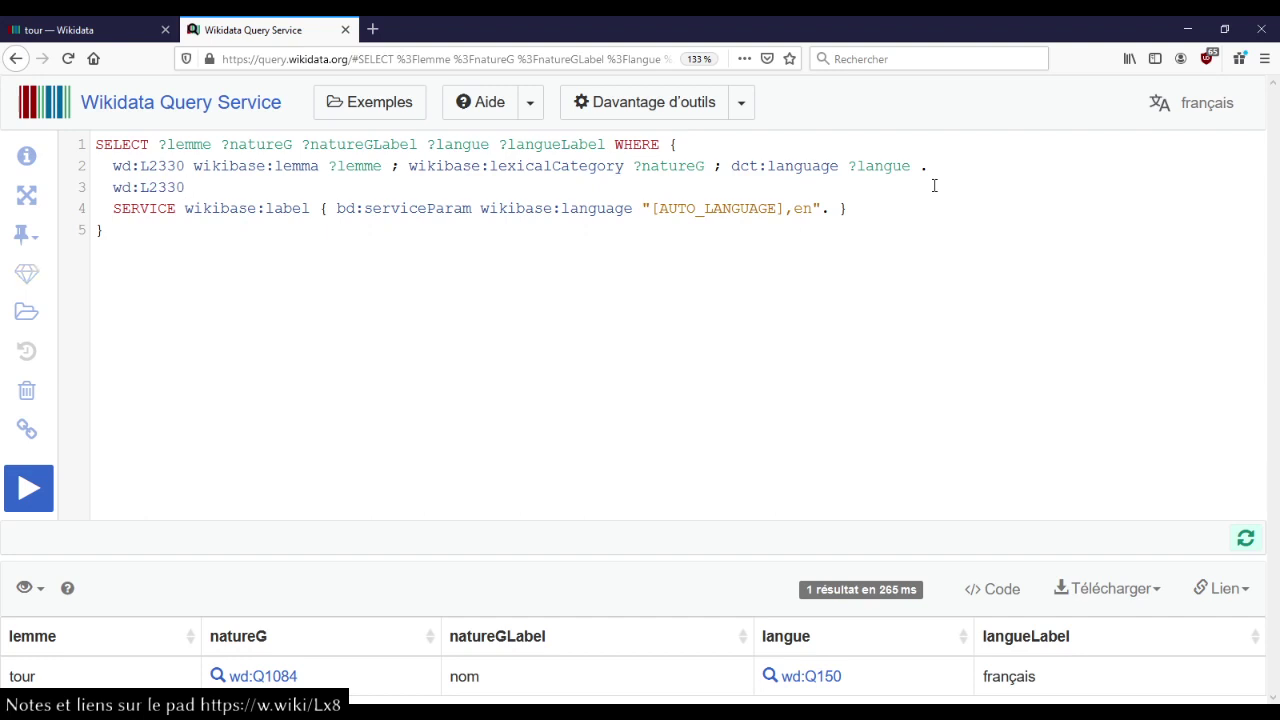
# - Complete the second wd:L2330 triple with "ontolex:sense ?sens ." and add an empty line below it
pyautogui.write('ontolex:s')
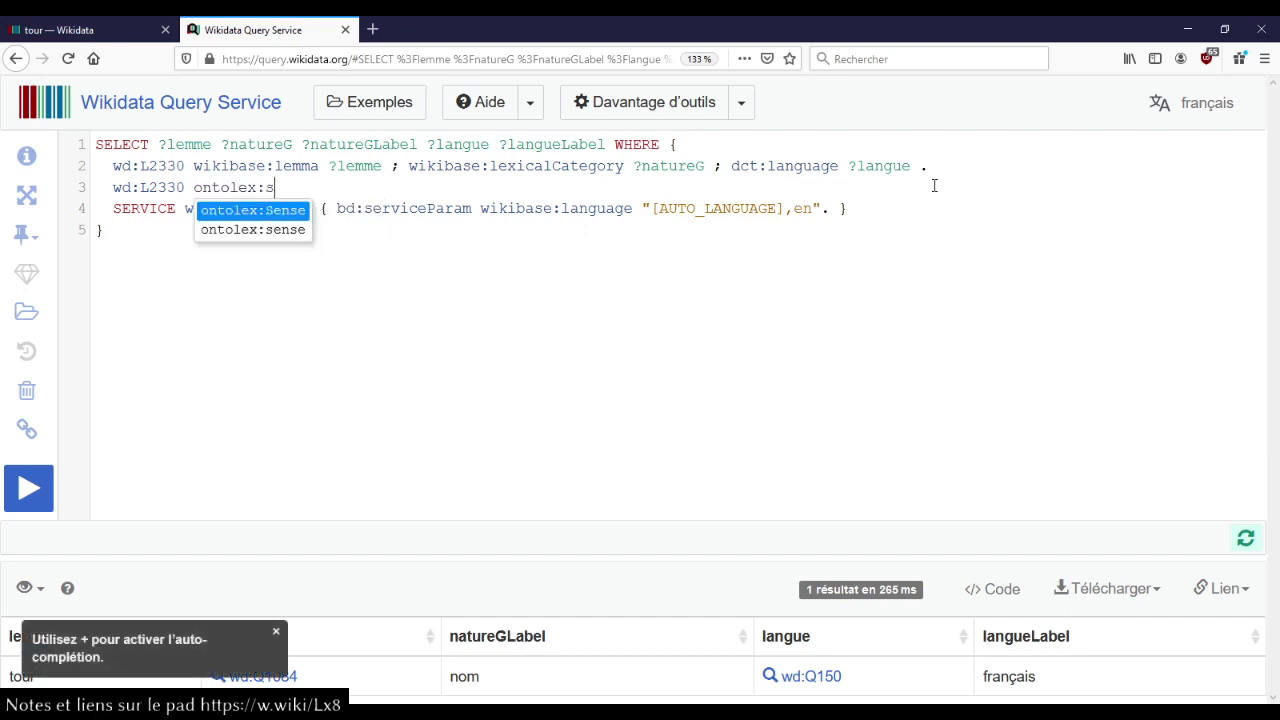
pyautogui.press('Down')
pyautogui.press('Return')
pyautogui.write('?sens .')
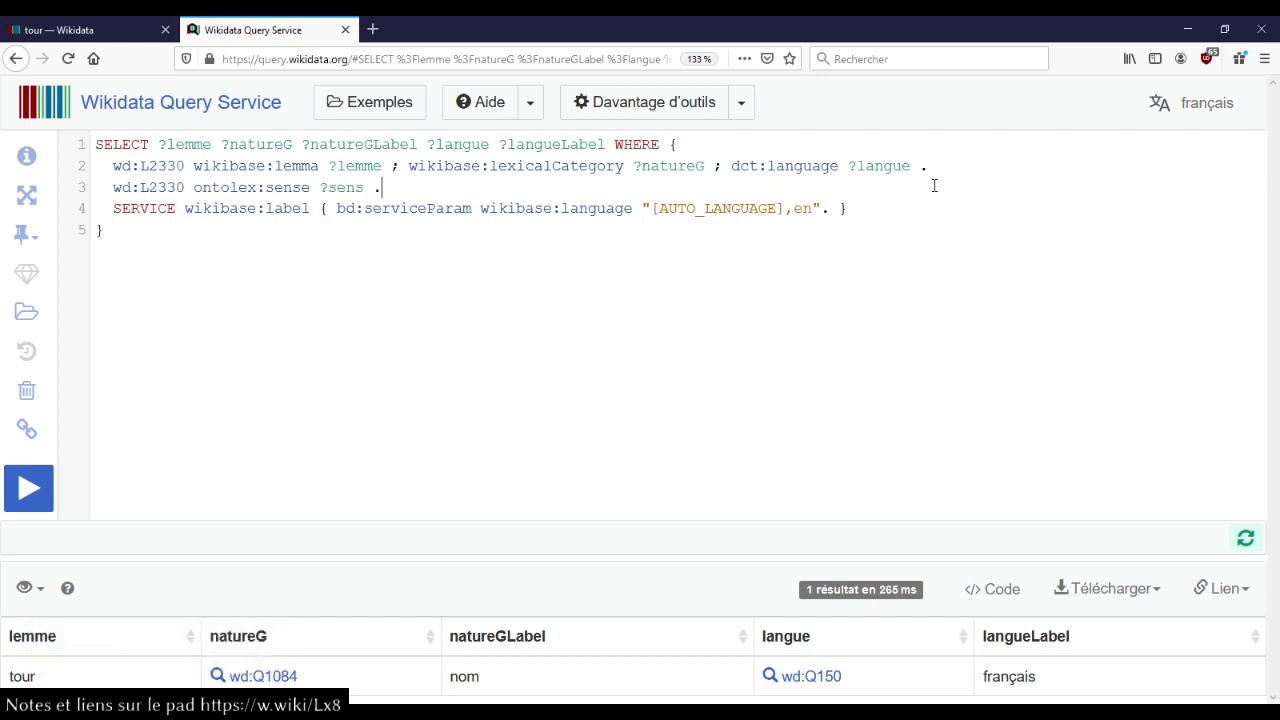
pyautogui.press('Return')
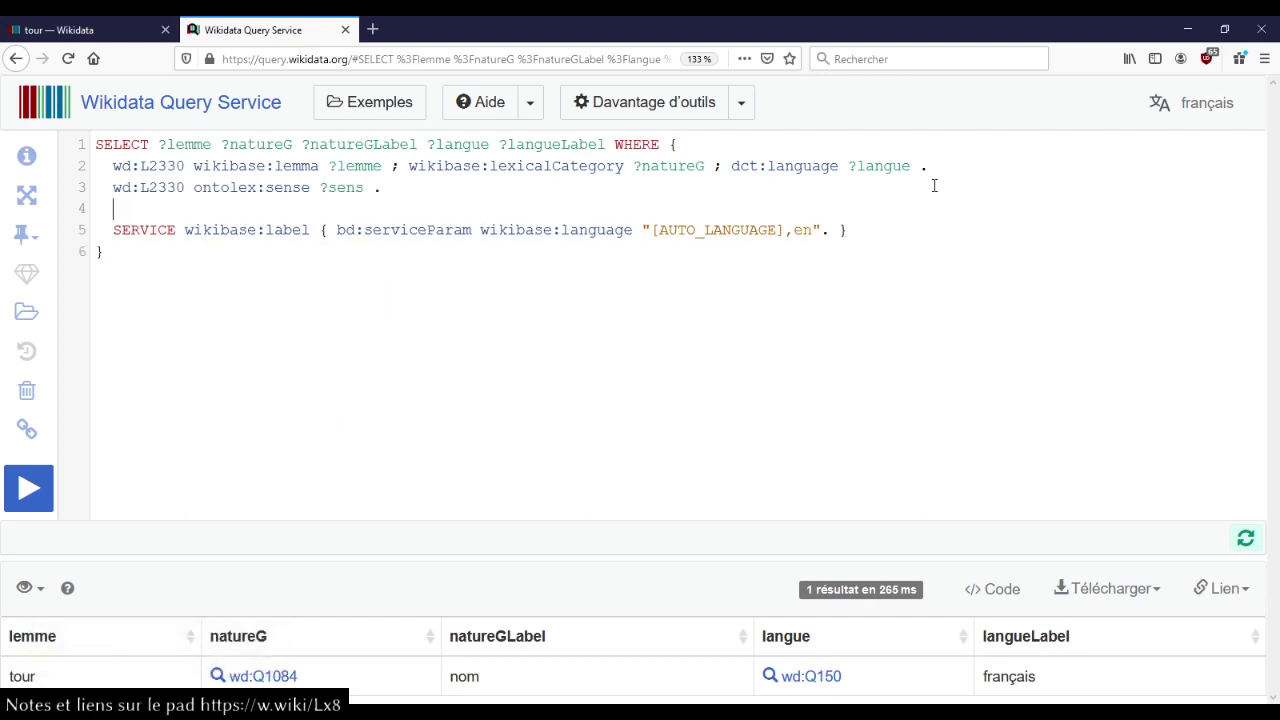
# - Add the triple "wd:L2330 ontolex:lexicalForm ?form ." above the SERVICE line and run the query
pyautogui.write('wd:L2330 ontolex:l')
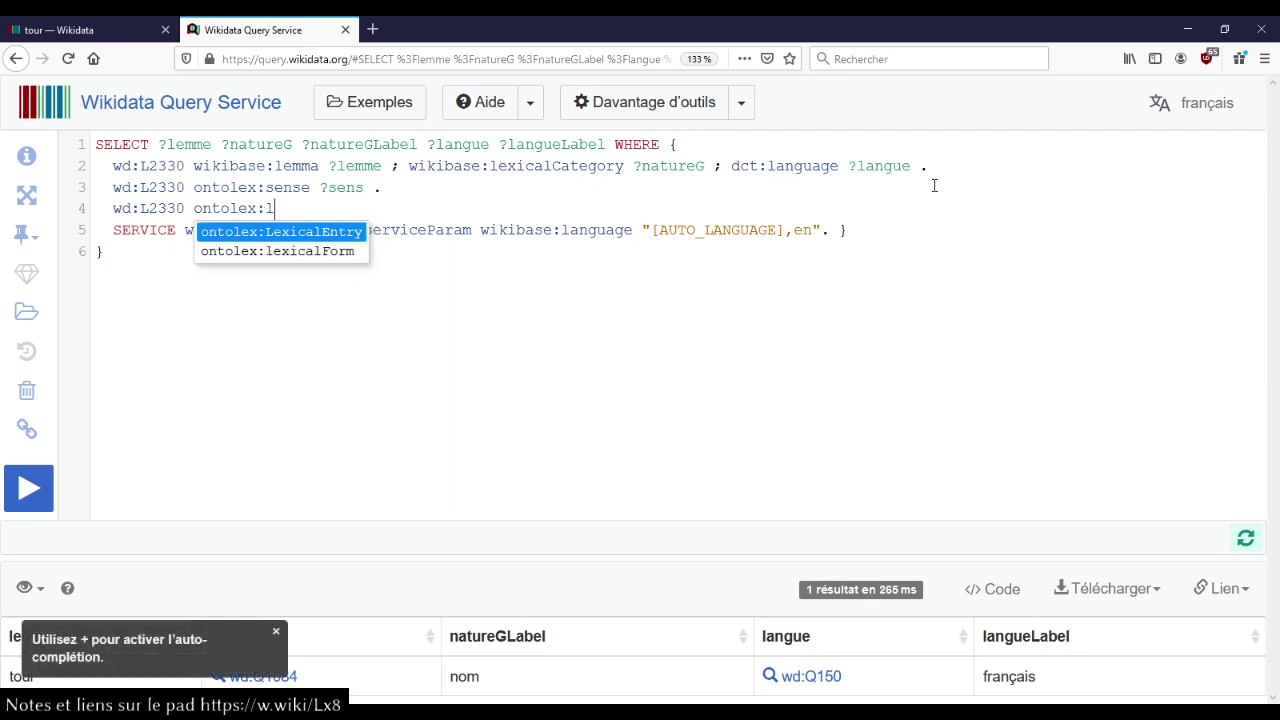
pyautogui.press('Down')
pyautogui.press('Return')
pyautogui.write('?form')
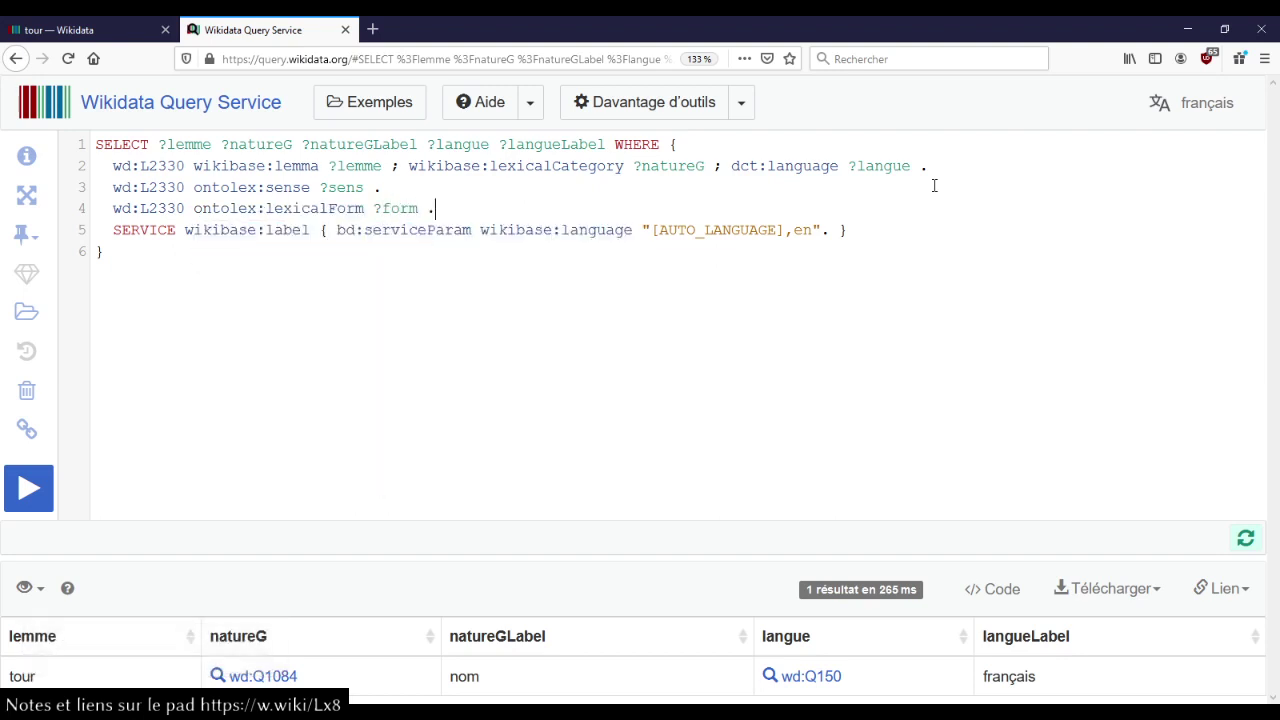
pyautogui.write(' .')
pyautogui.hotkey('ctrl', 'Return')
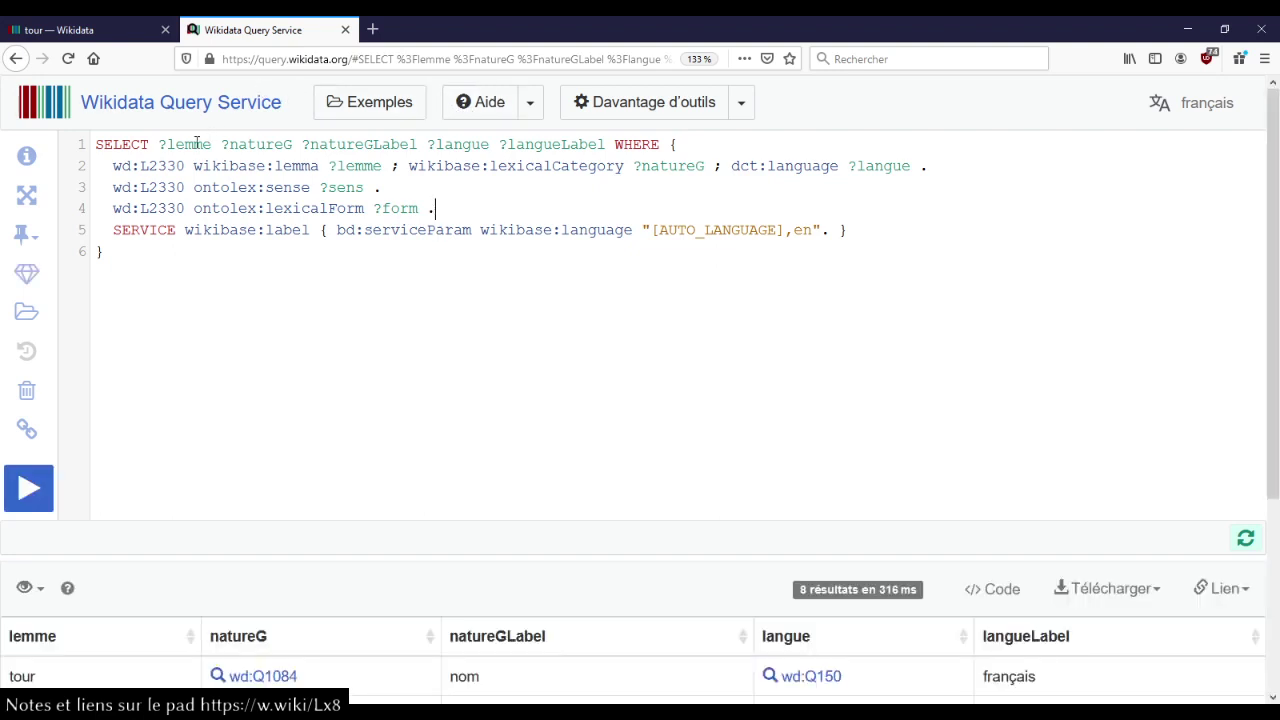
# - Replace all the SELECT variables with * and run the query again
pyautogui.moveTo(157, 146); pyautogui.dragTo(609, 140)
pyautogui.write('*')
pyautogui.hotkey('ctrl', 'Return')
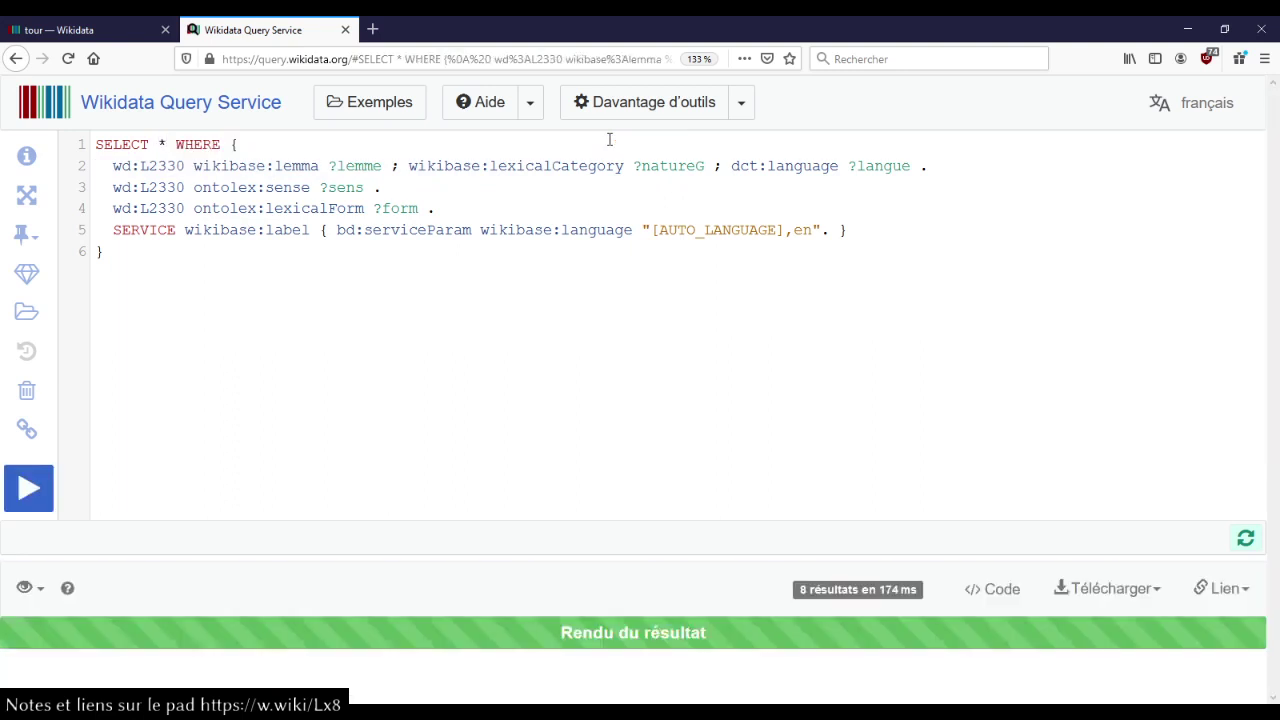
# - Return to the tour lexeme page and look over its statements down to the place for adding a new one
pyautogui.click(93, 22)
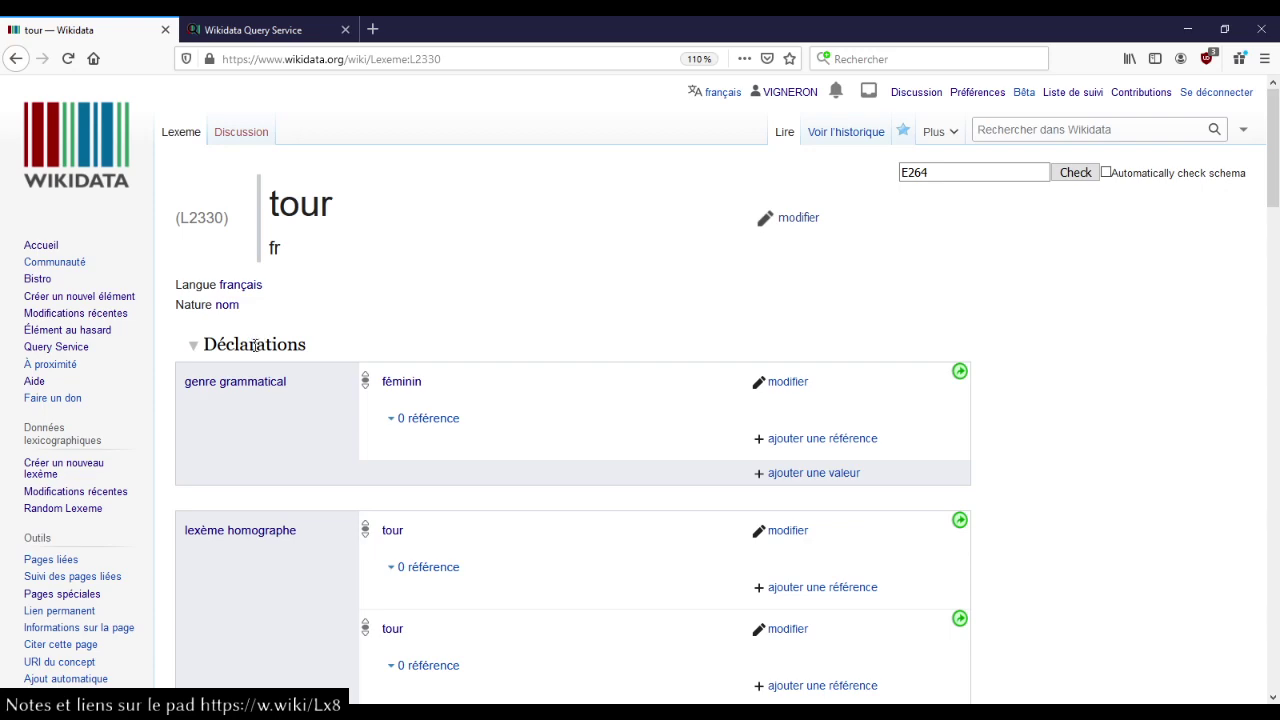
pyautogui.moveTo(255, 345); pyautogui.dragTo(306, 345)
pyautogui.click(306, 434)
pyautogui.scroll(-4, 337, 300)
pyautogui.scroll(1, 341, 240)
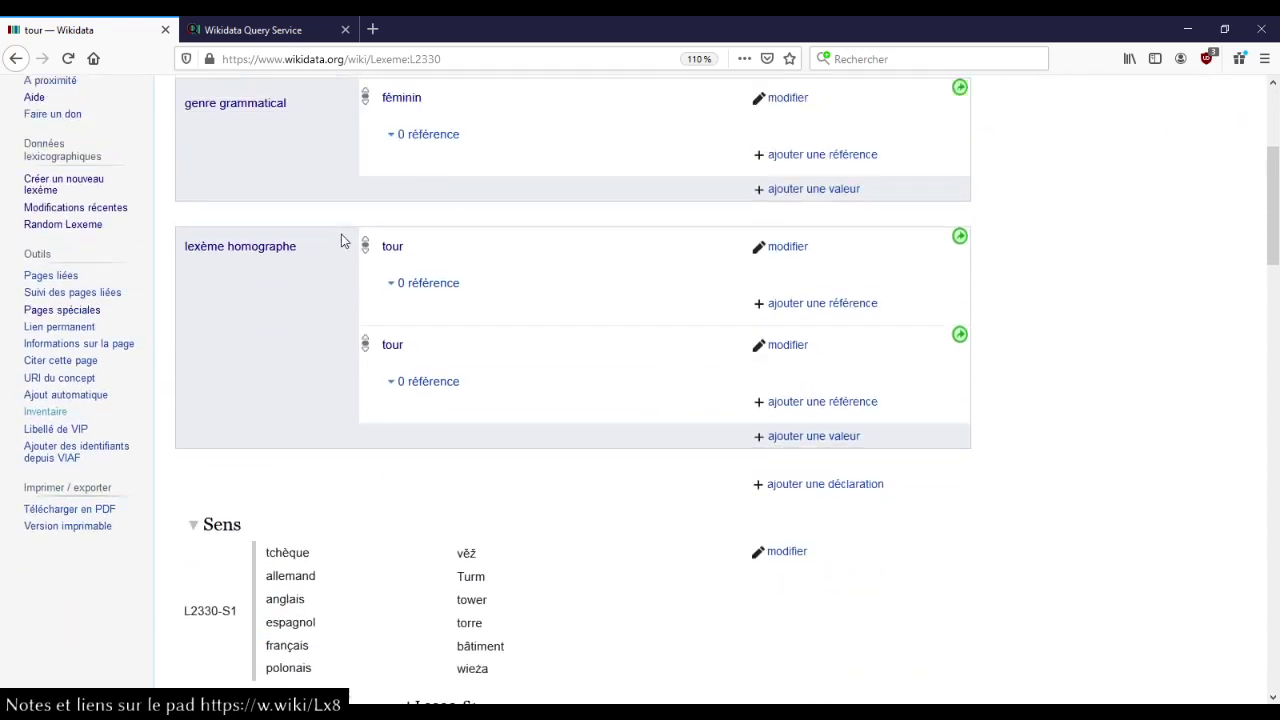
pyautogui.scroll(1, 341, 240)
pyautogui.click(803, 528)
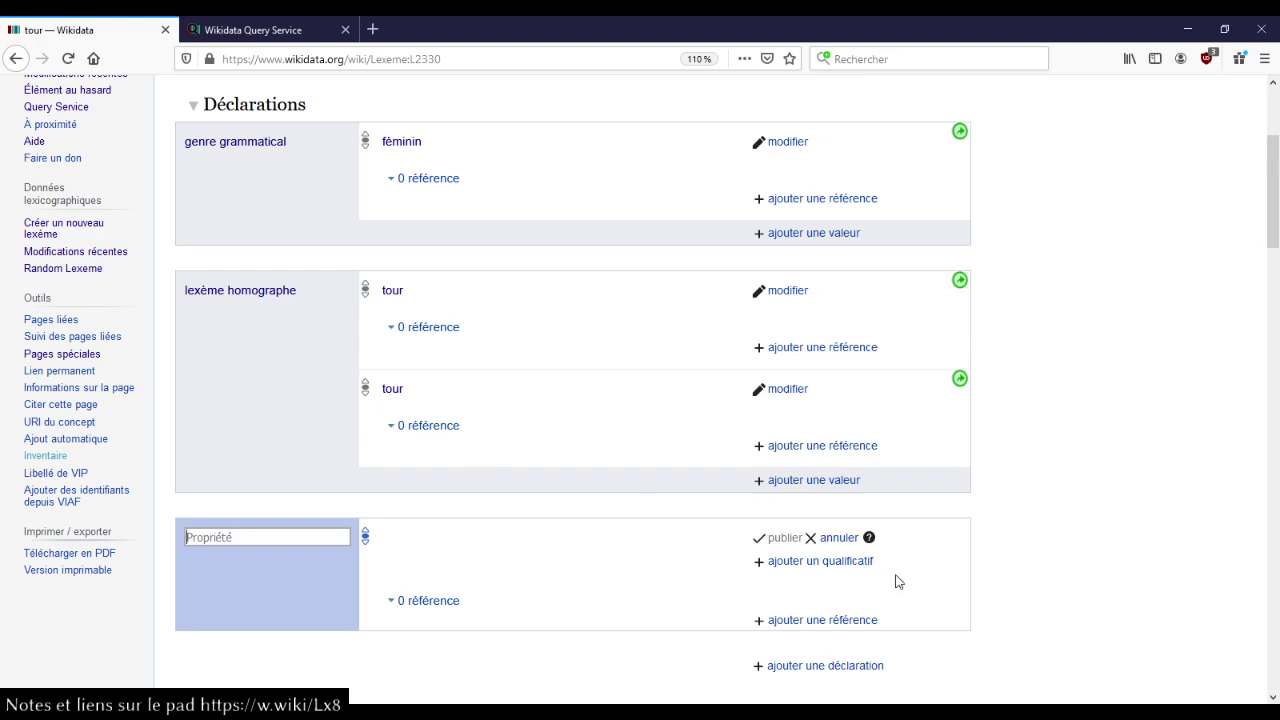
pyautogui.click(838, 537)
pyautogui.scroll(5, 434, 334)
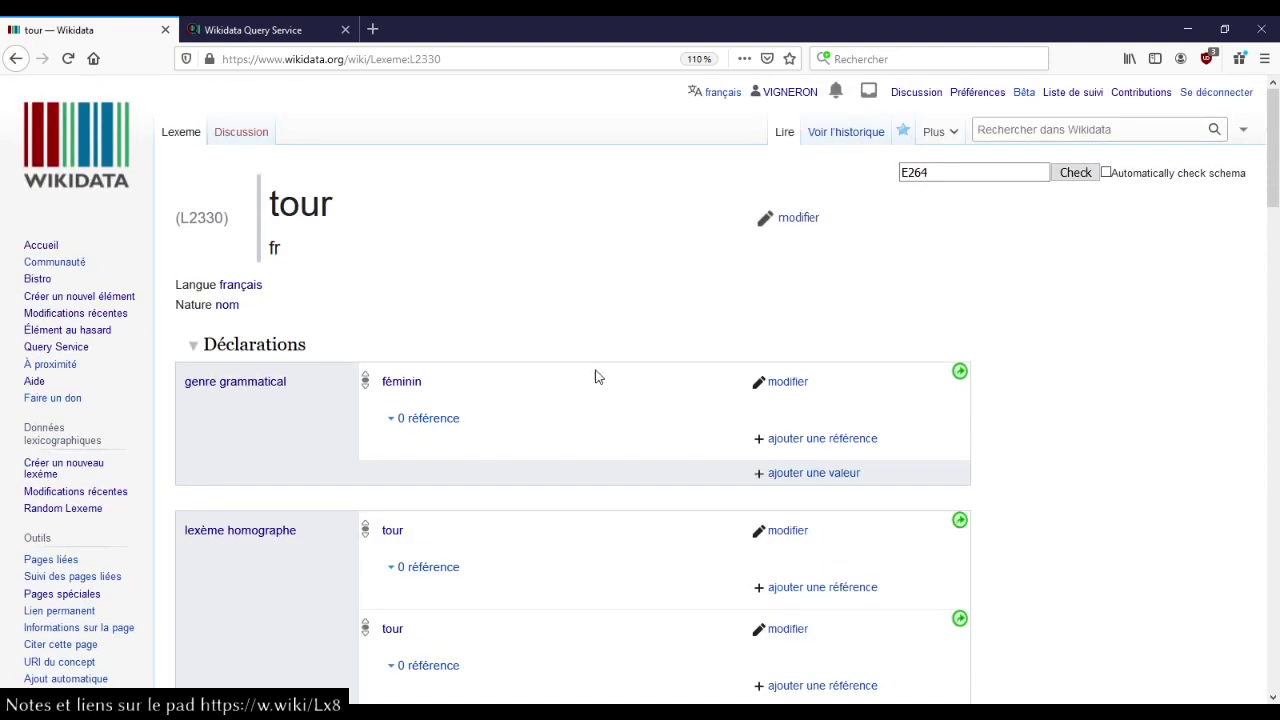
pyautogui.scroll(-5, 595, 377)
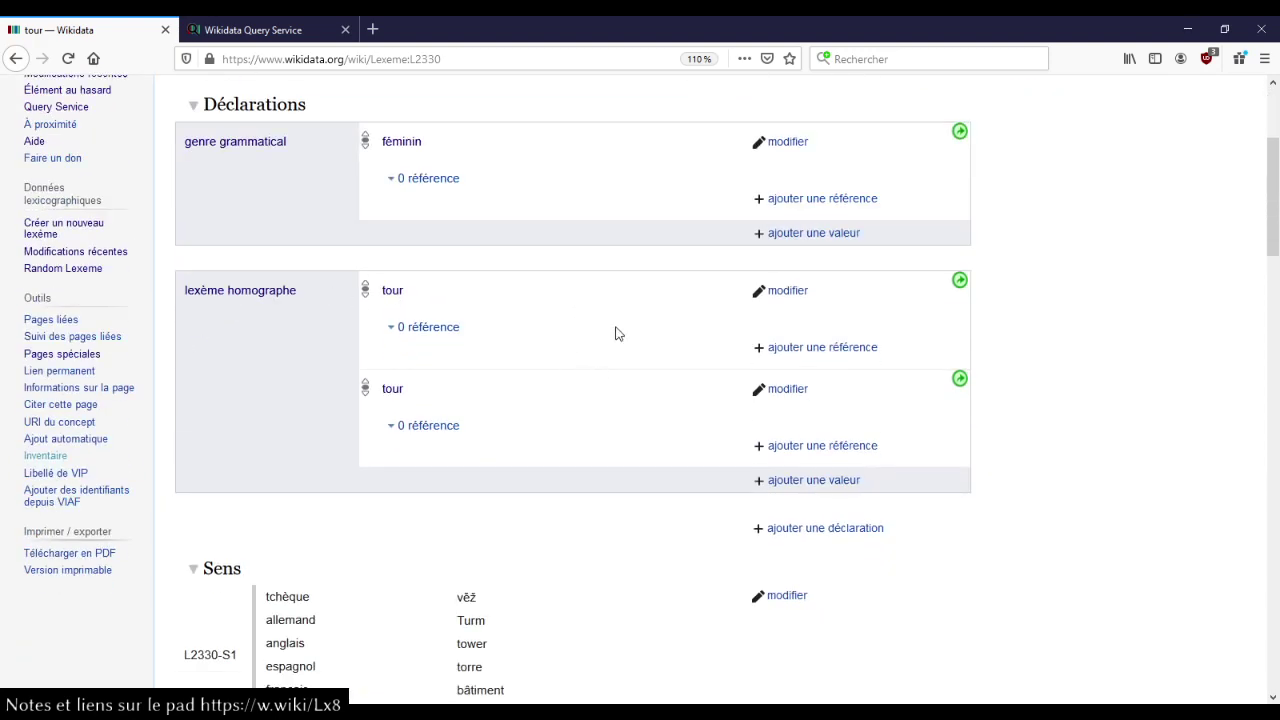
pyautogui.scroll(-3, 640, 390)
# - Start a new statement on the tour lexeme with the property "identifiant TLFi" and the value "tour"
pyautogui.click(808, 366)
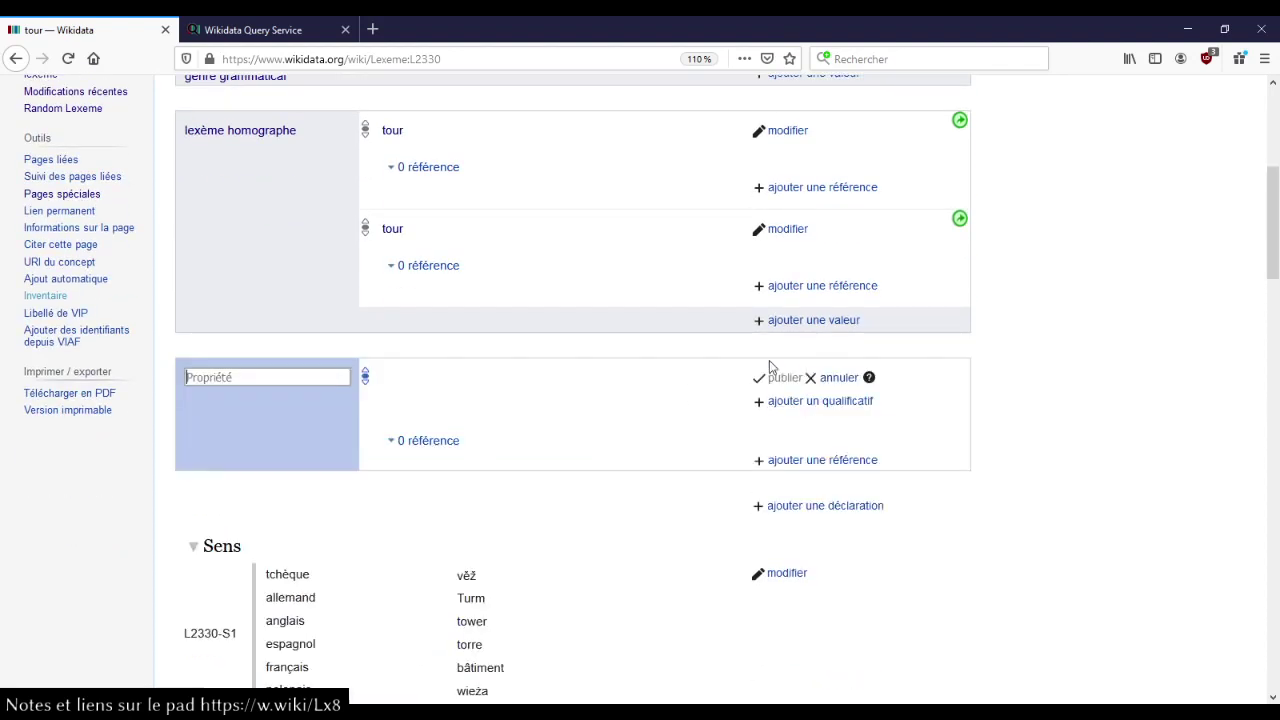
pyautogui.write('tlfi')
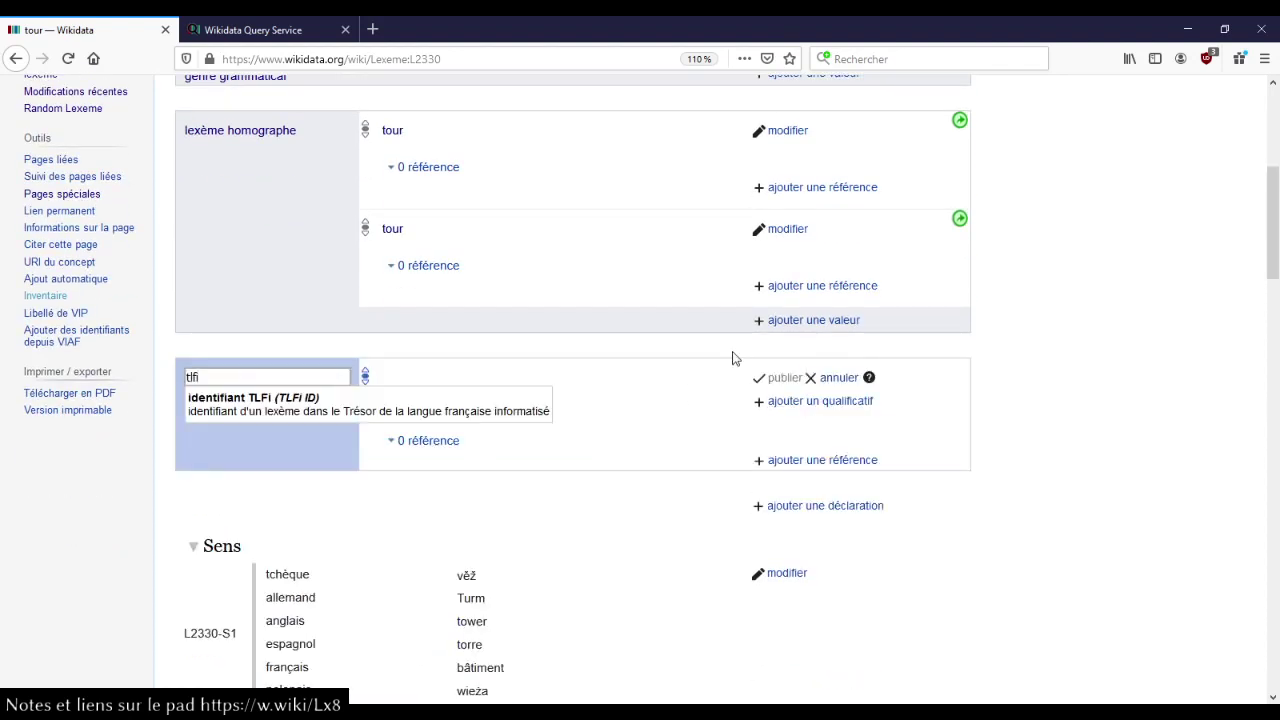
pyautogui.click(220, 403)
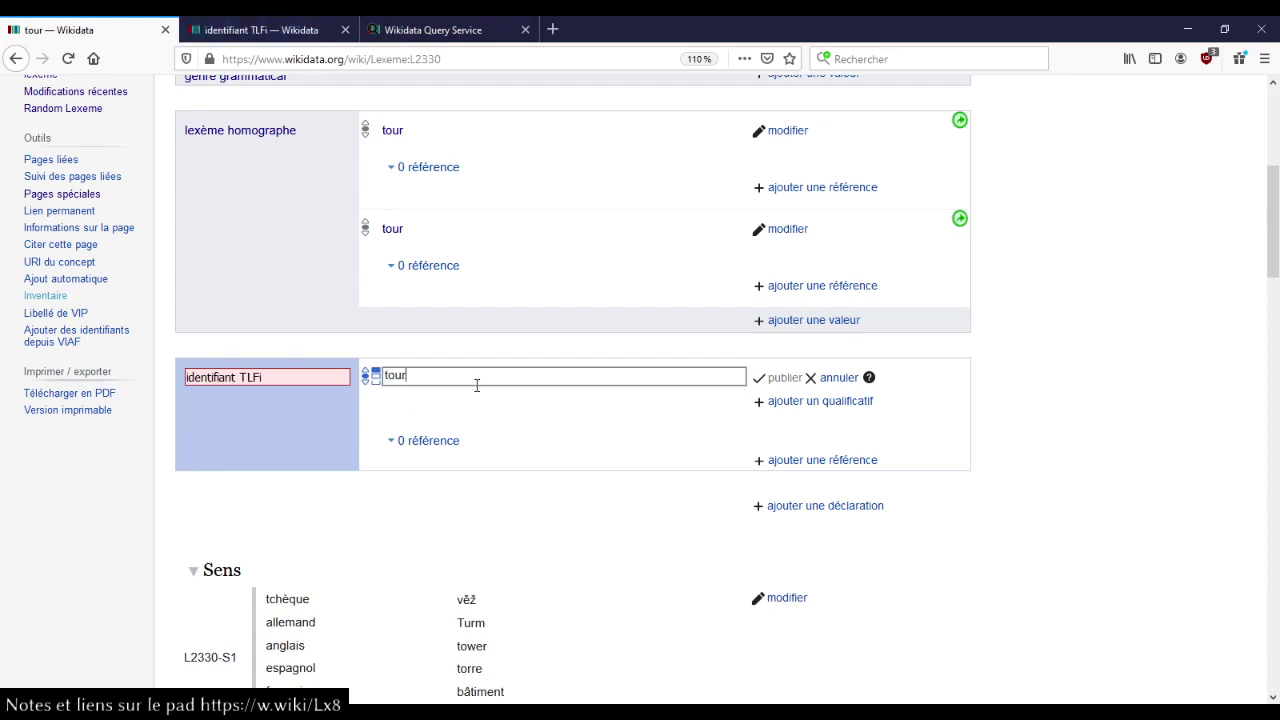
# - Look up the lexeme examples on the identifiant TLFi property page and open the example dictionary entry tour/2
pyautogui.click(262, 30)
pyautogui.scroll(-4, 418, 328)
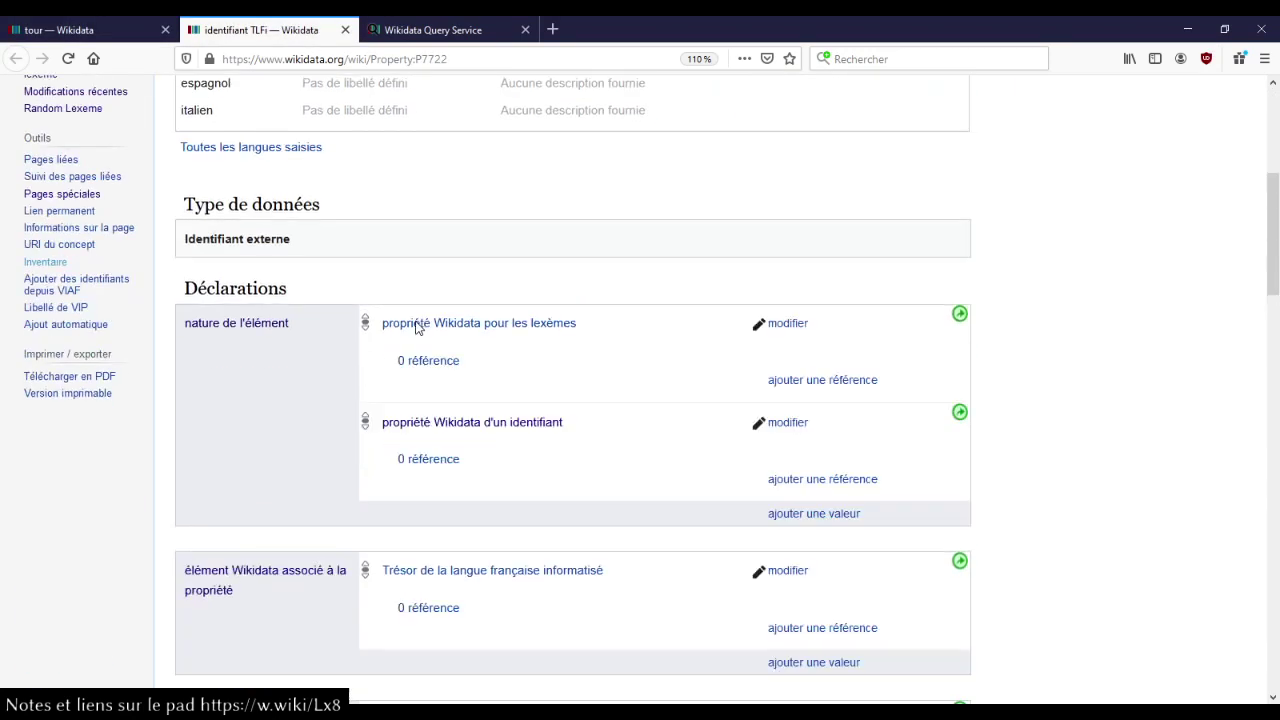
pyautogui.scroll(-5, 416, 328)
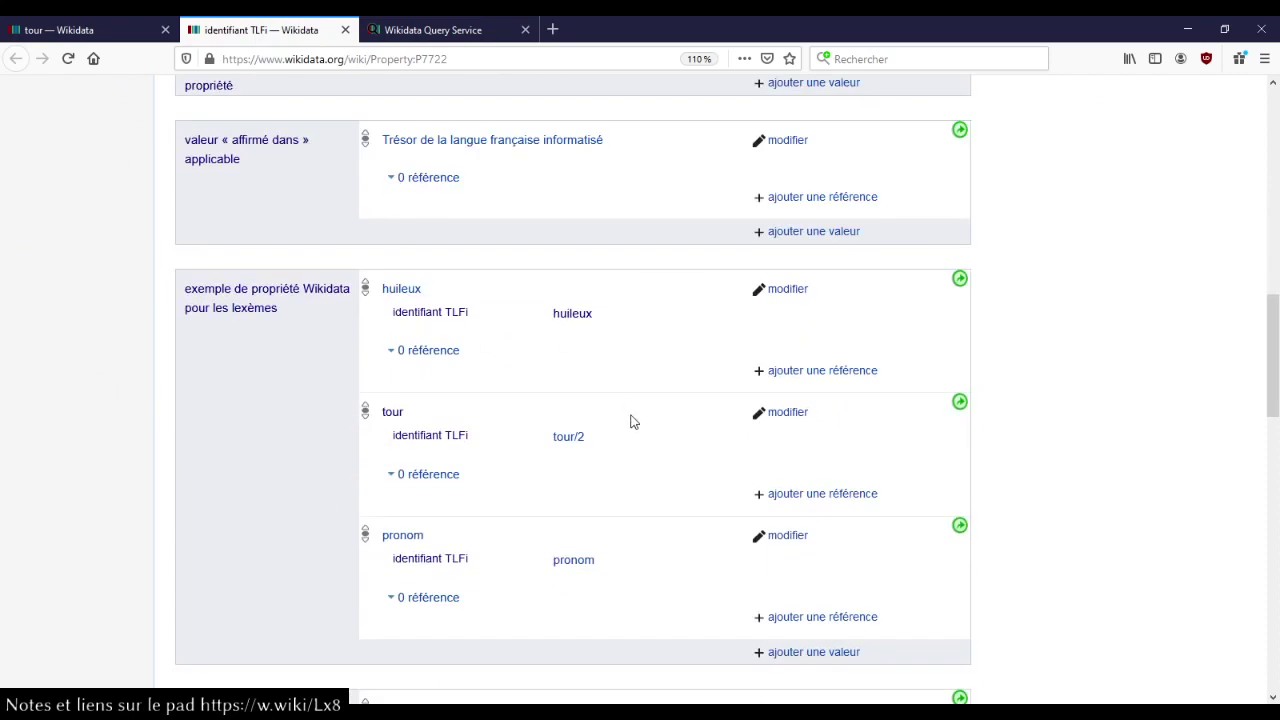
pyautogui.click(568, 437)
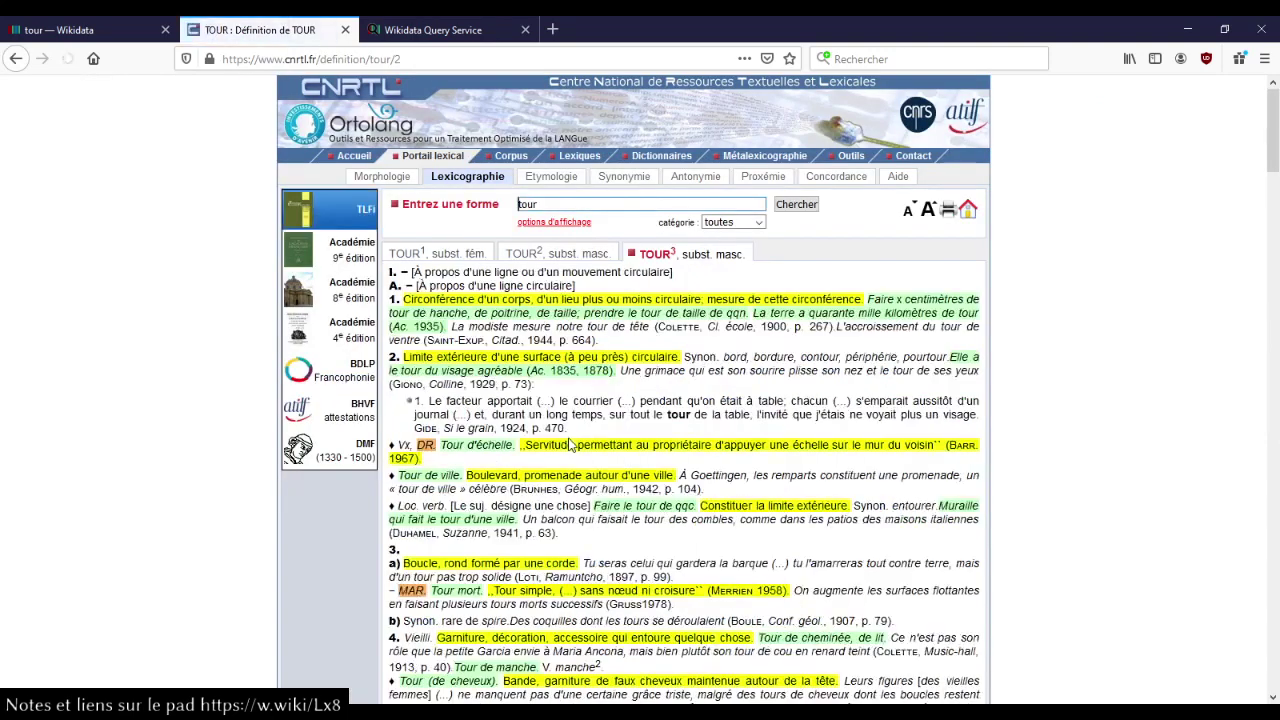
# - Check the lexeme's grammatical gender in Wikidata, and compare it with the TOUR², subst. masc., and TOUR¹, subst. fém., entries in CNRTL
pyautogui.click(86, 28)
pyautogui.scroll(5, 693, 385)
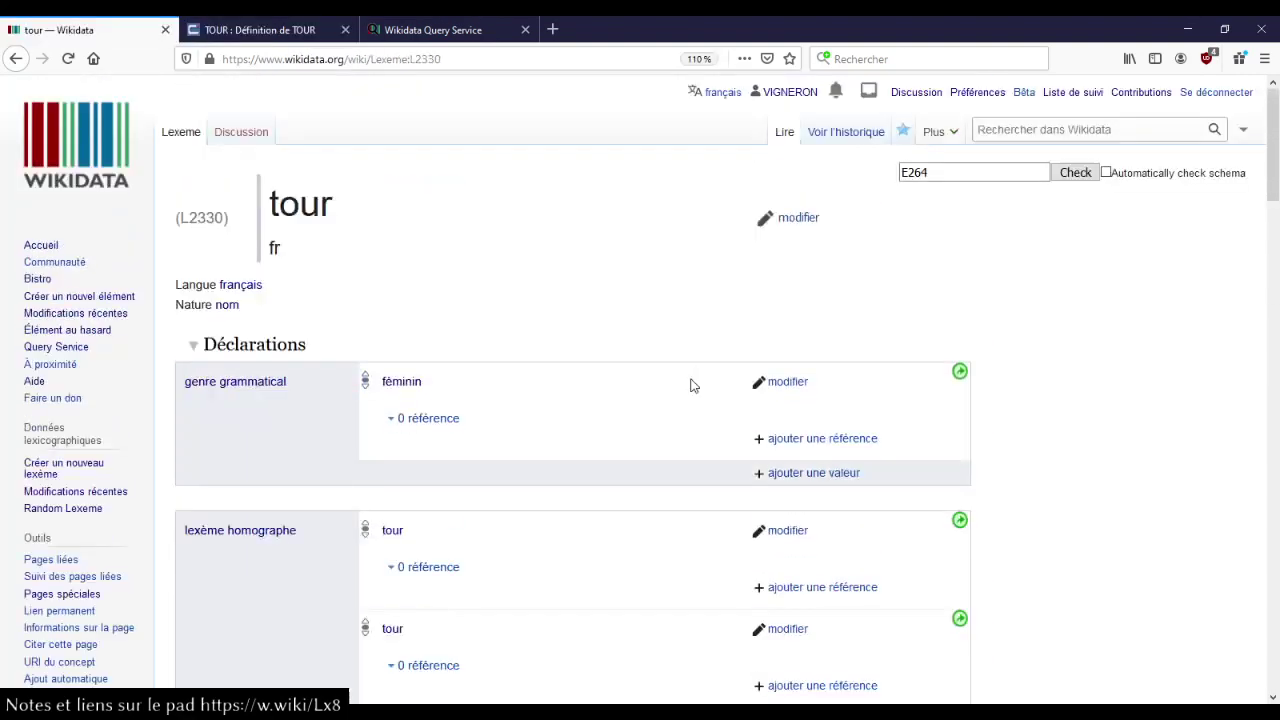
pyautogui.scroll(-2, 547, 400)
pyautogui.click(218, 28)
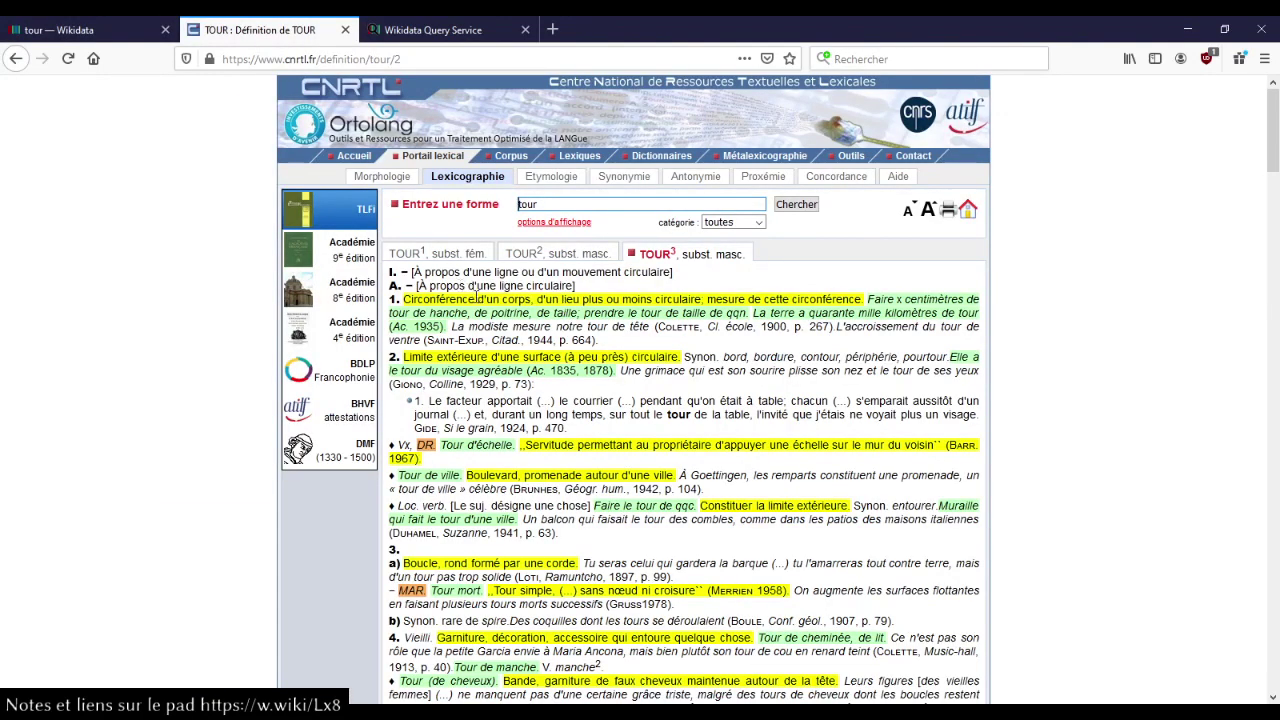
pyautogui.click(567, 256)
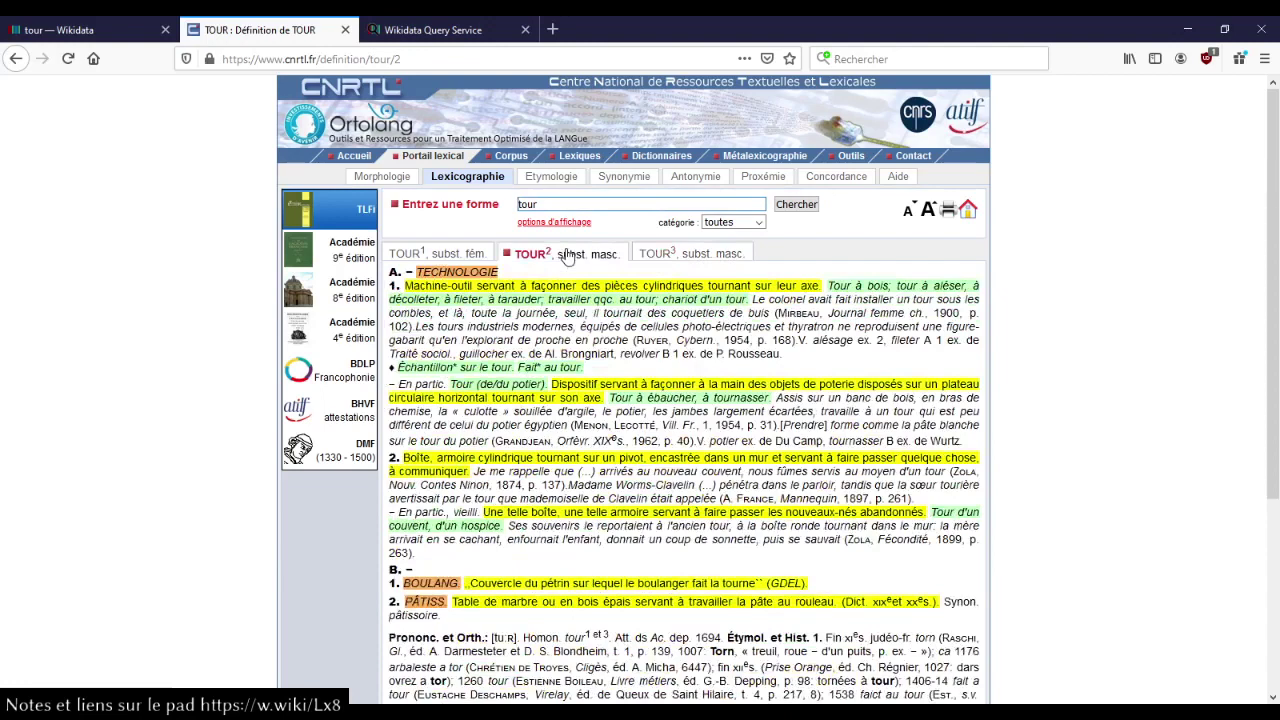
pyautogui.click(427, 259)
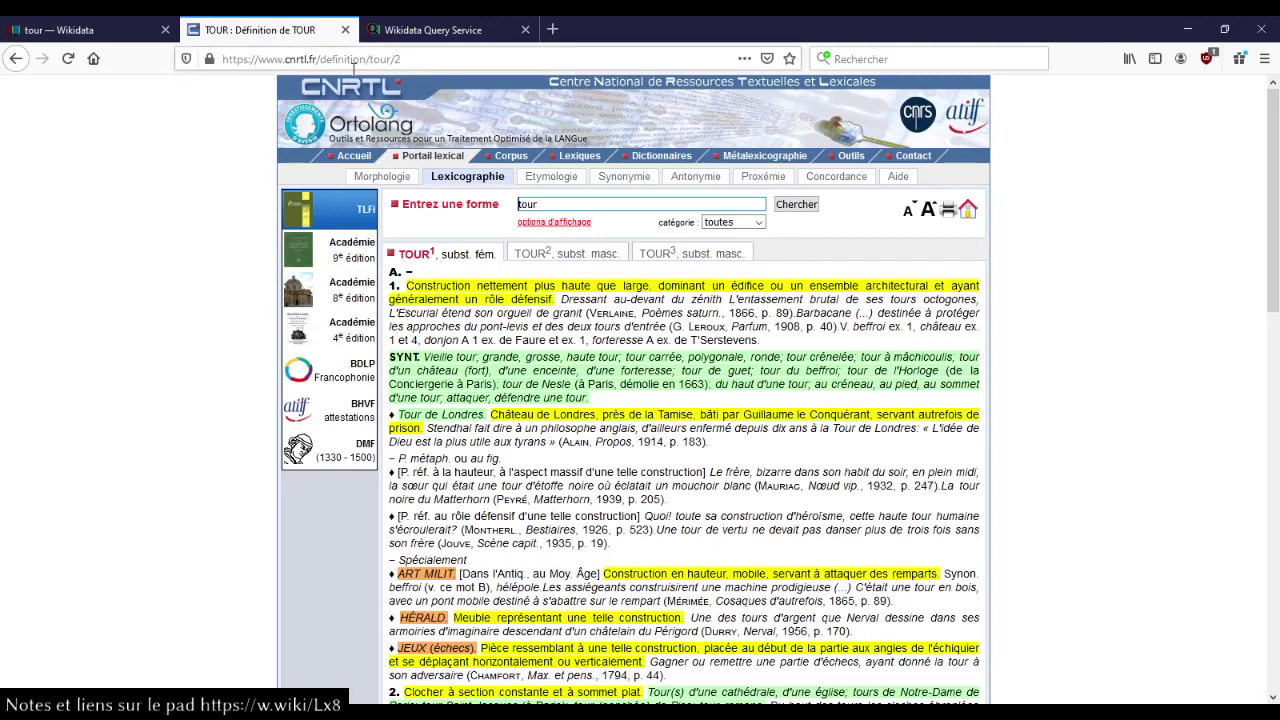
pyautogui.doubleClick(410, 60)
pyautogui.write('1')
pyautogui.press('Return')
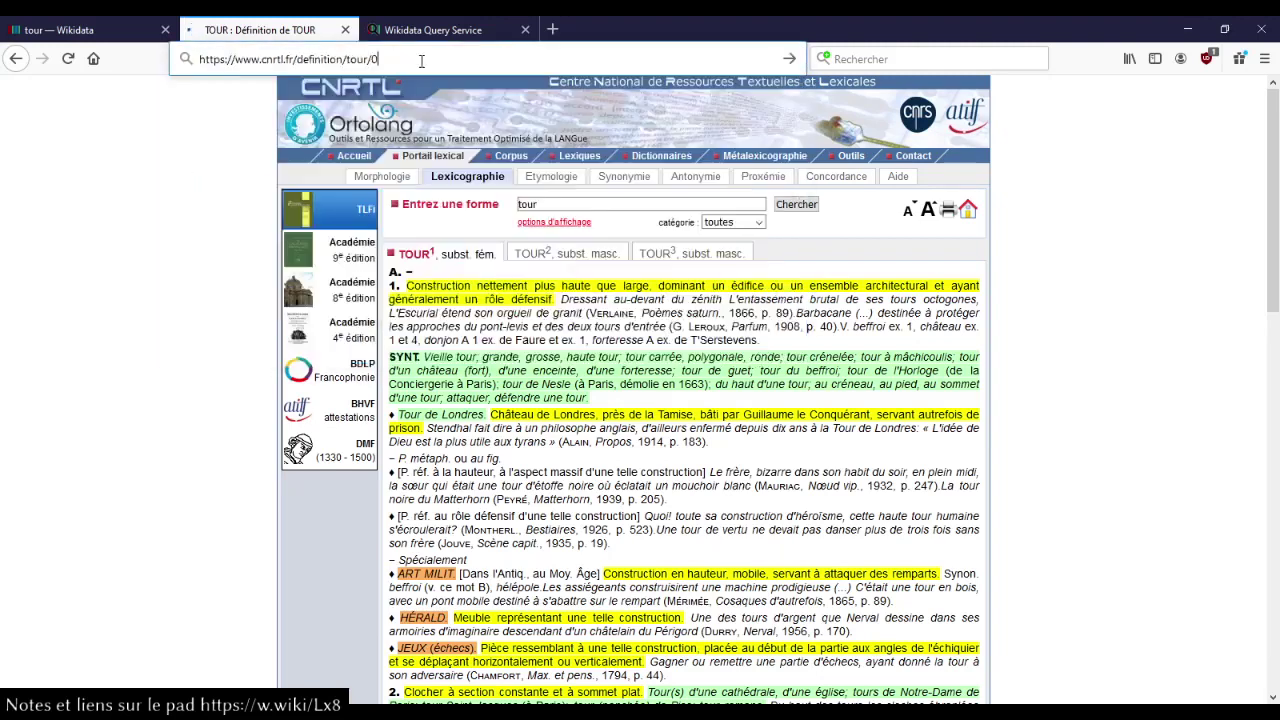
pyautogui.click(421, 60)
pyautogui.click(398, 60)
pyautogui.press('BackSpace')
pyautogui.press('BackSpace')
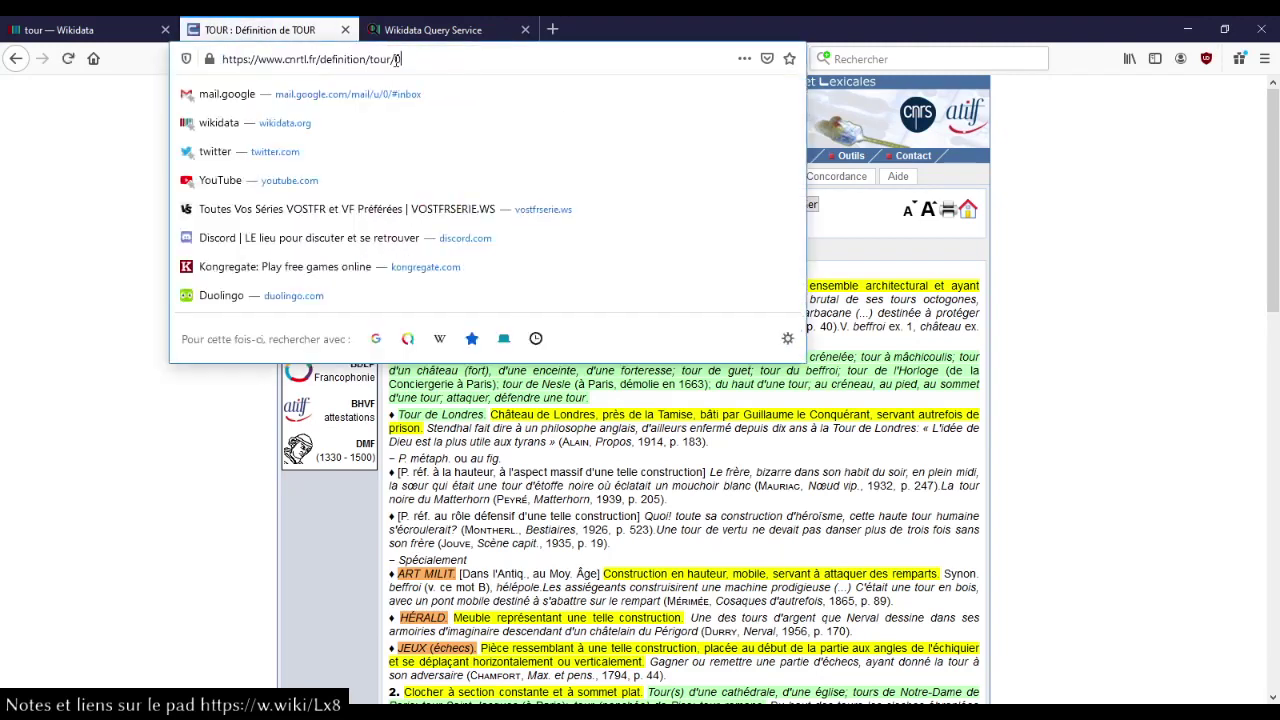
pyautogui.press('Return')
pyautogui.click(396, 60)
pyautogui.click(396, 60)
pyautogui.write('/0')
pyautogui.press('Return')
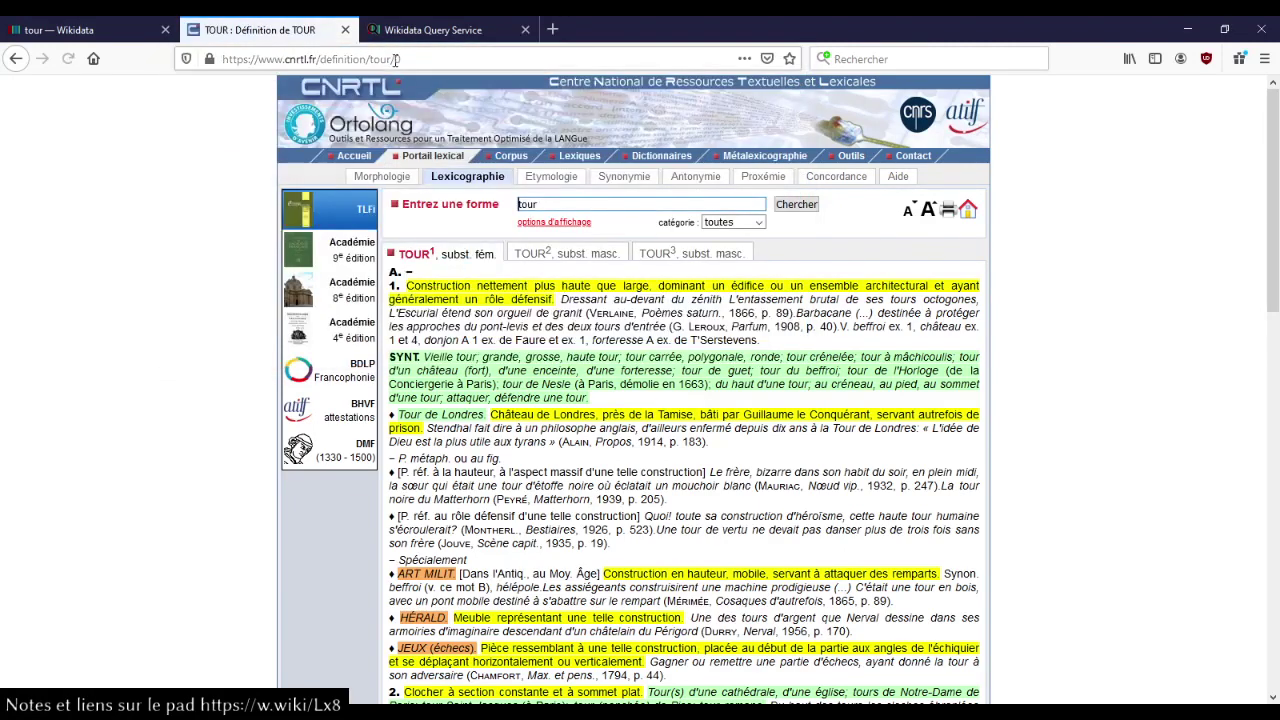
# - Return to the tour lexeme, set the identifiant TLFi value to "tour/0" and publish the statement
pyautogui.click(372, 60)
pyautogui.doubleClick(372, 60)
pyautogui.hotkey('ctrl', 'pageup')
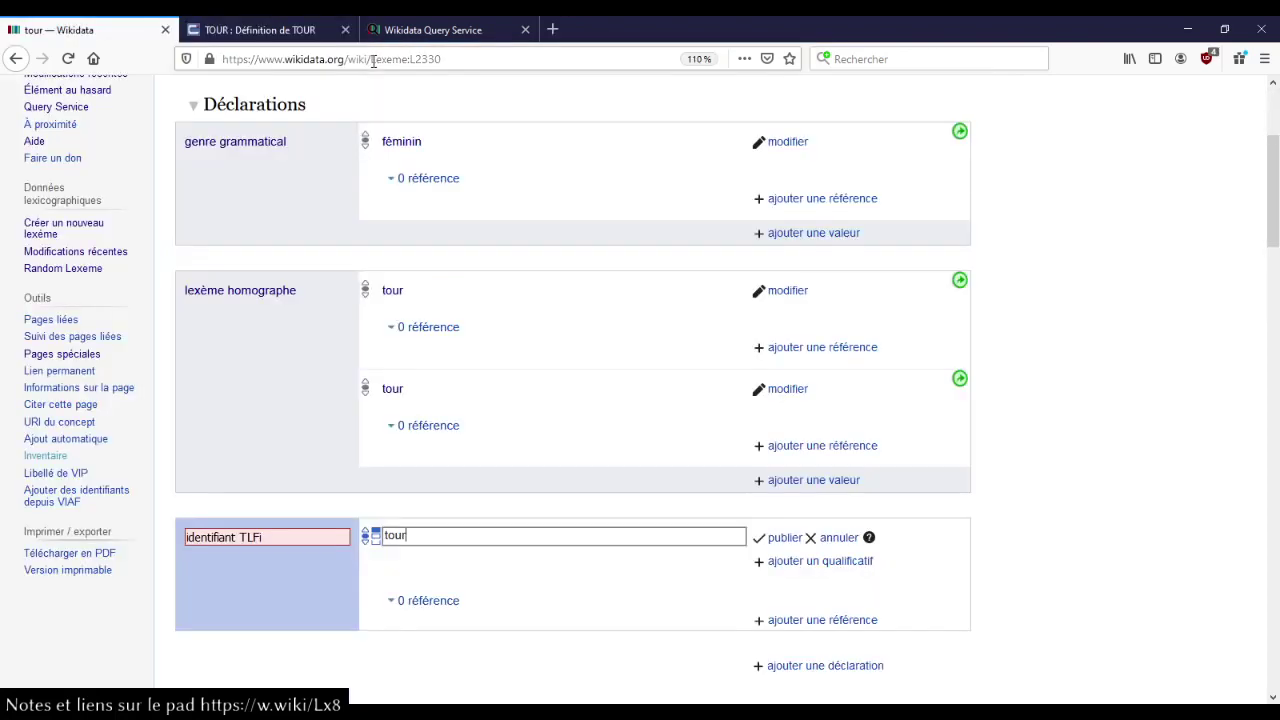
pyautogui.hotkey('ctrl', 'a')
pyautogui.write('tour/0')
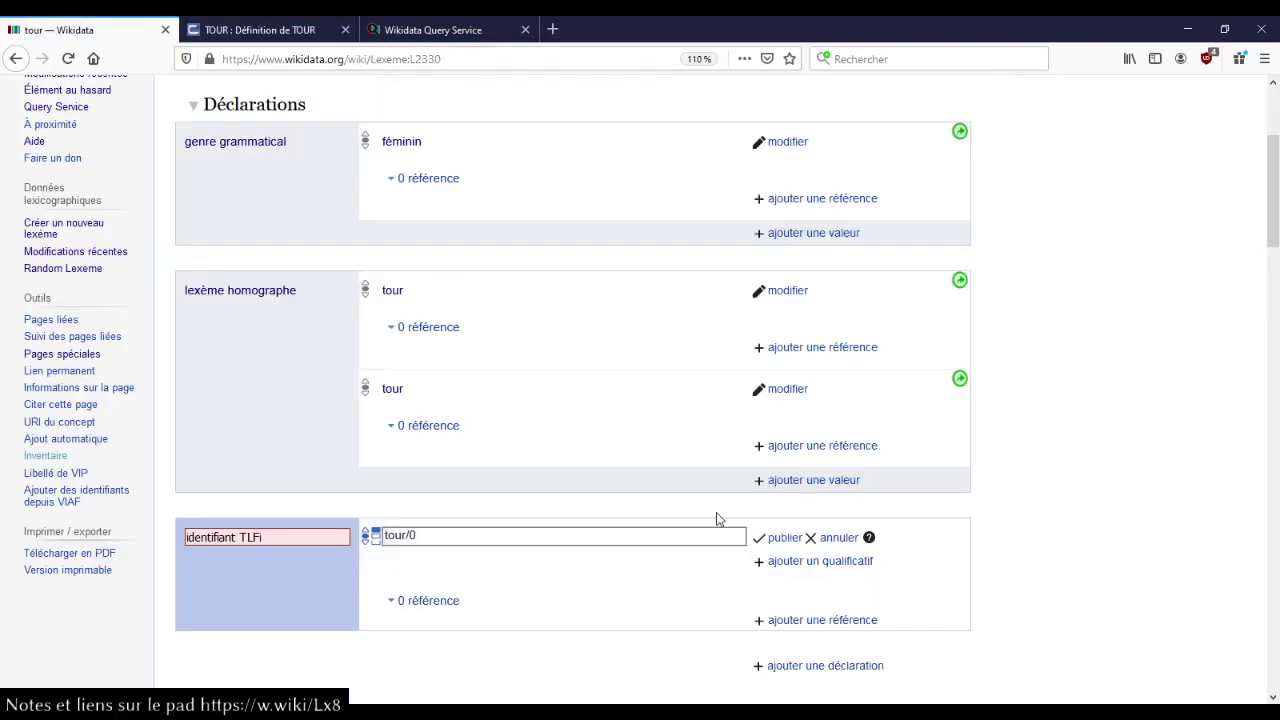
pyautogui.click(785, 540)
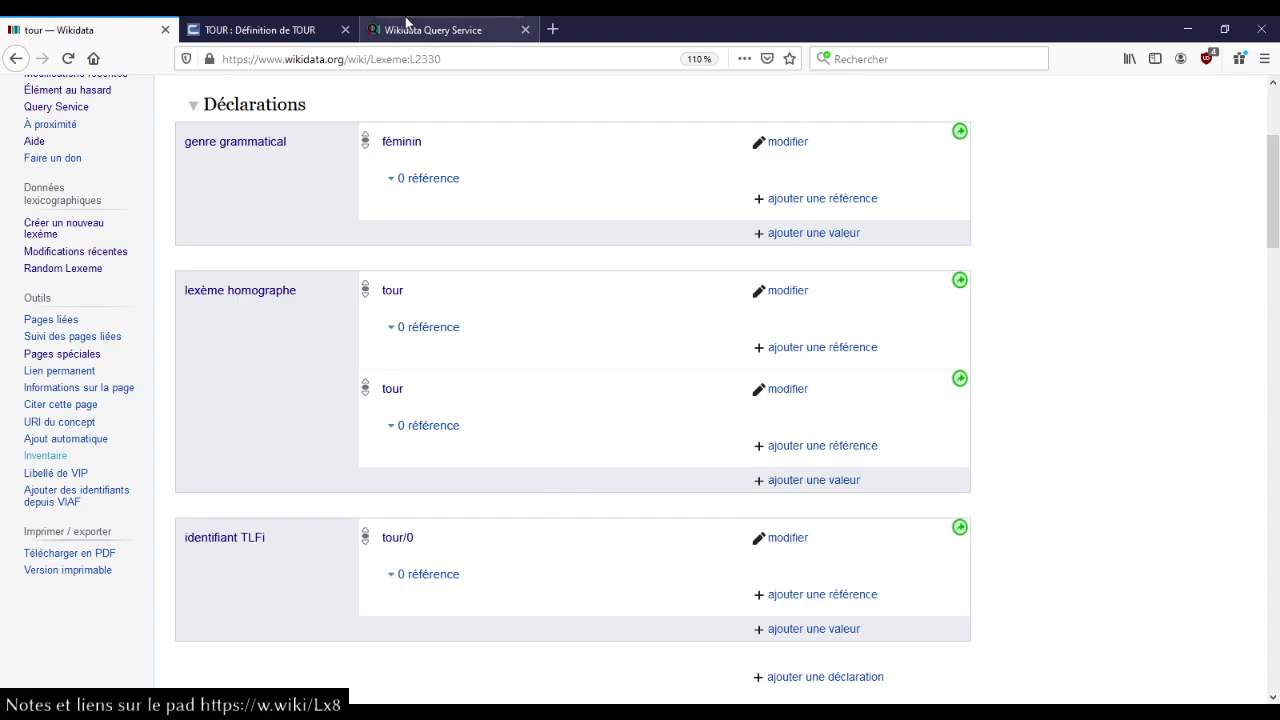
# - Read the CNRTL entry for TOUR¹ down to its etymology section and copy the Latin word "turris"
pyautogui.click(308, 32)
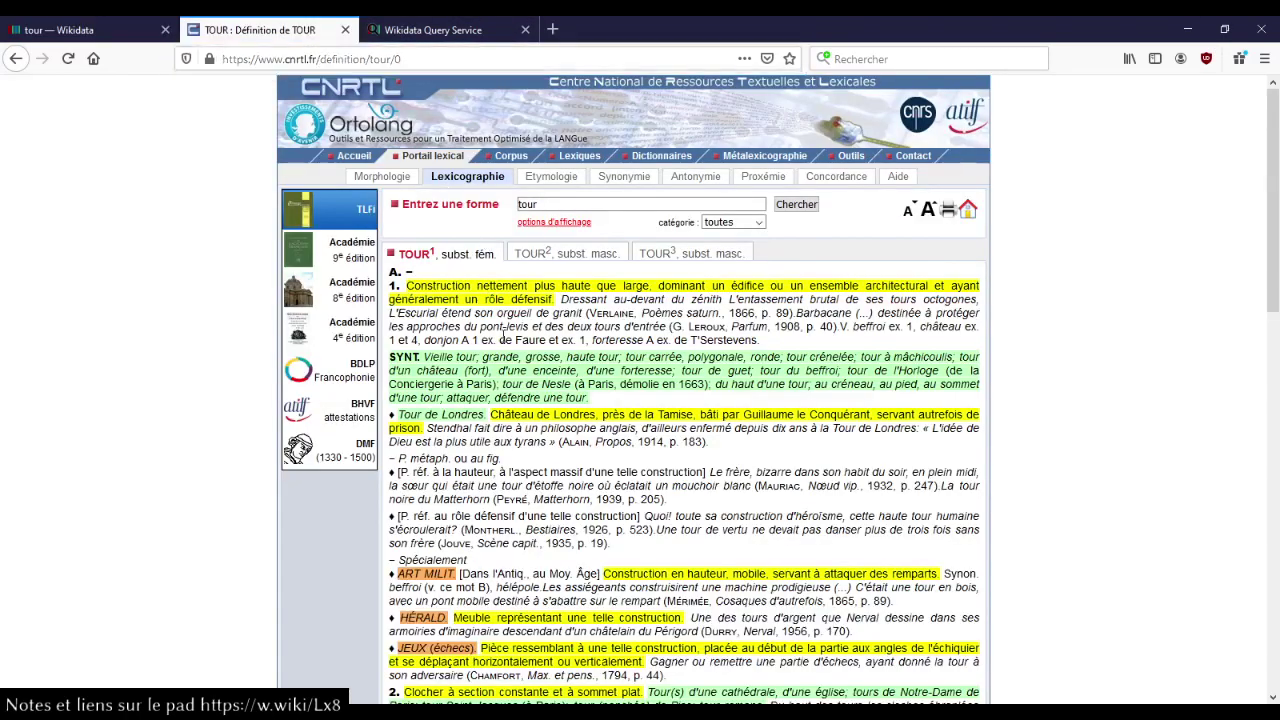
pyautogui.scroll(-20, 502, 336)
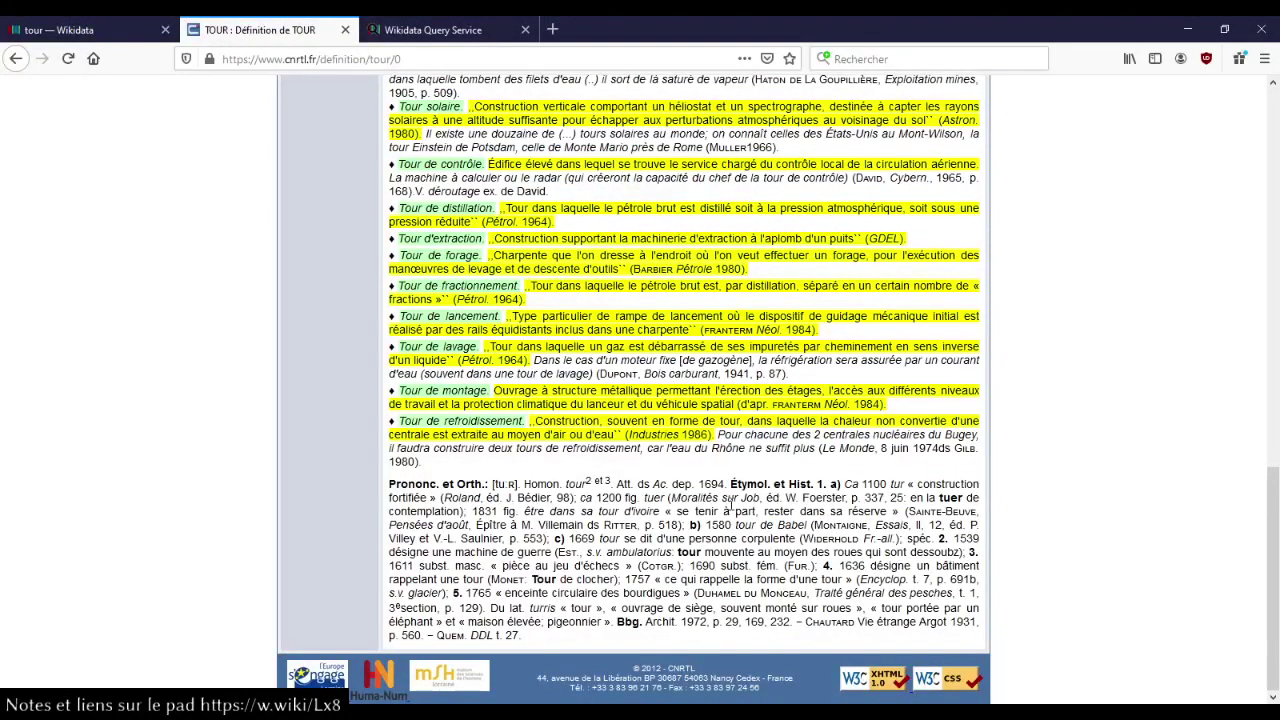
pyautogui.scroll(20, 720, 507)
pyautogui.scroll(-17, 720, 507)
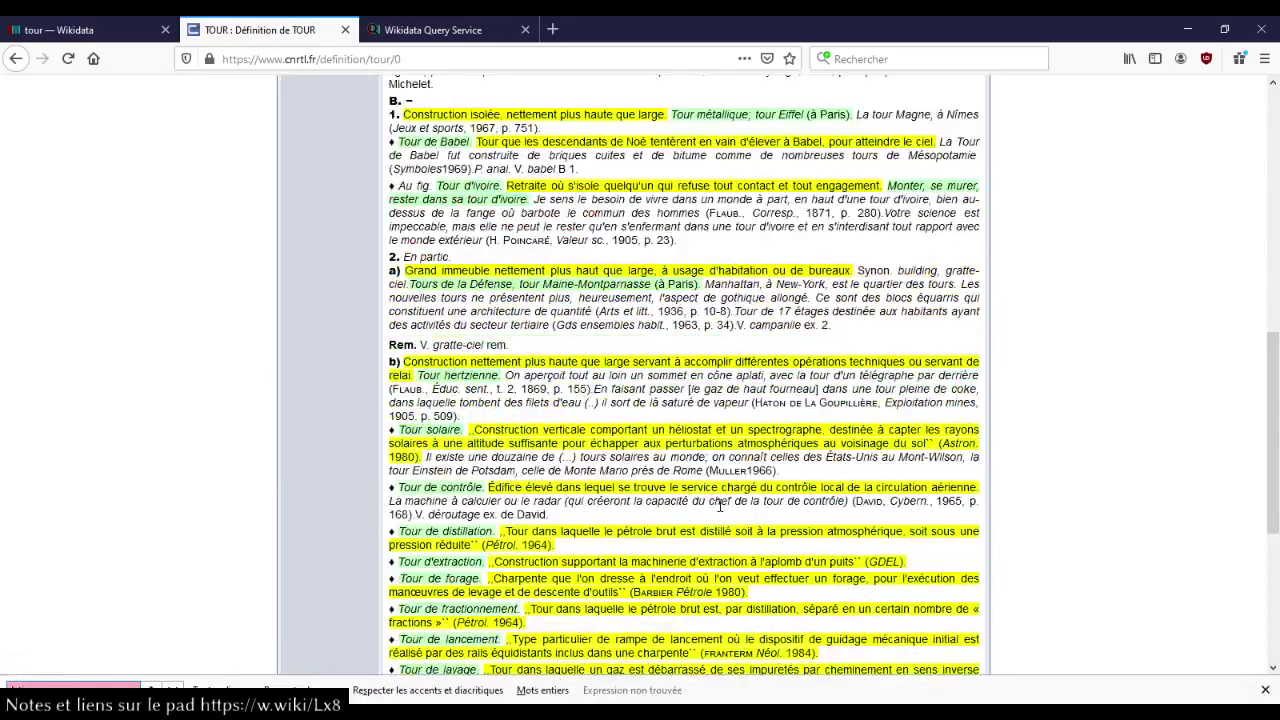
pyautogui.scroll(-5, 720, 507)
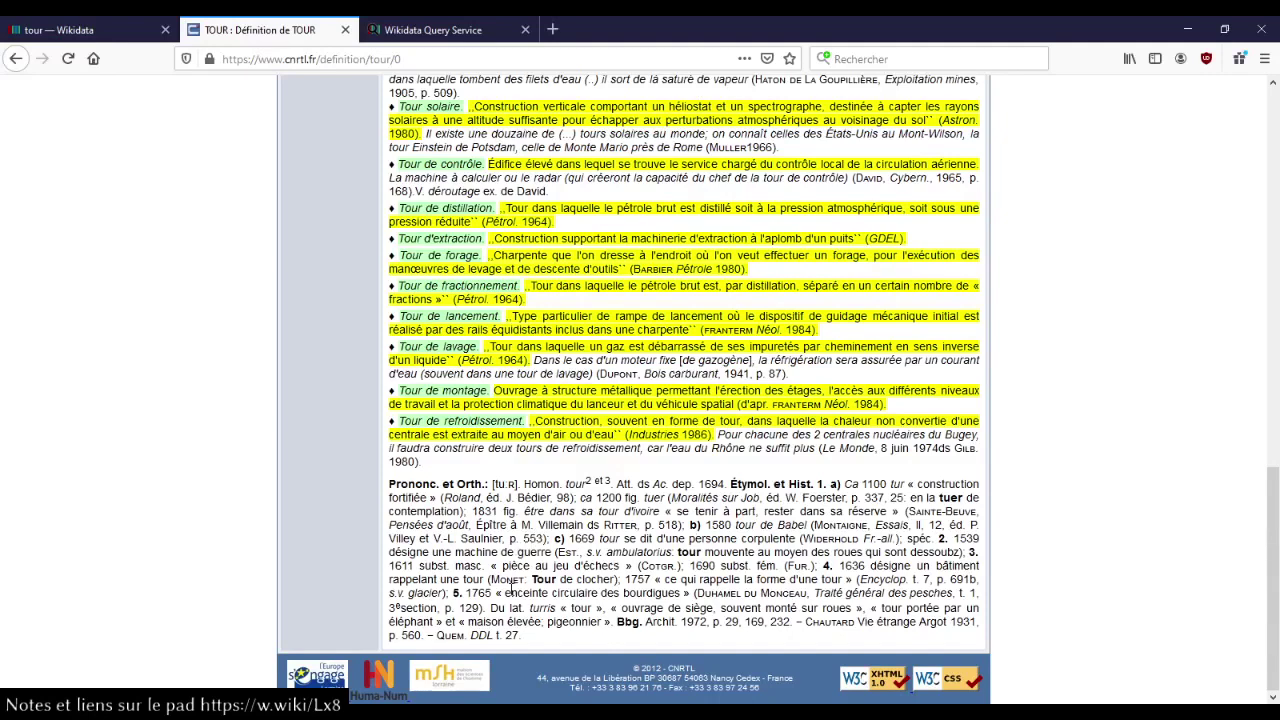
pyautogui.doubleClick(544, 610)
pyautogui.hotkey('ctrl', 'c')
# - Add a "dérivé de" statement to the tour lexeme with the Latin noun "turris" as its value and publish it
pyautogui.hotkey('ctrl', 'shift', 'Tab')
pyautogui.scroll(-5, 660, 430)
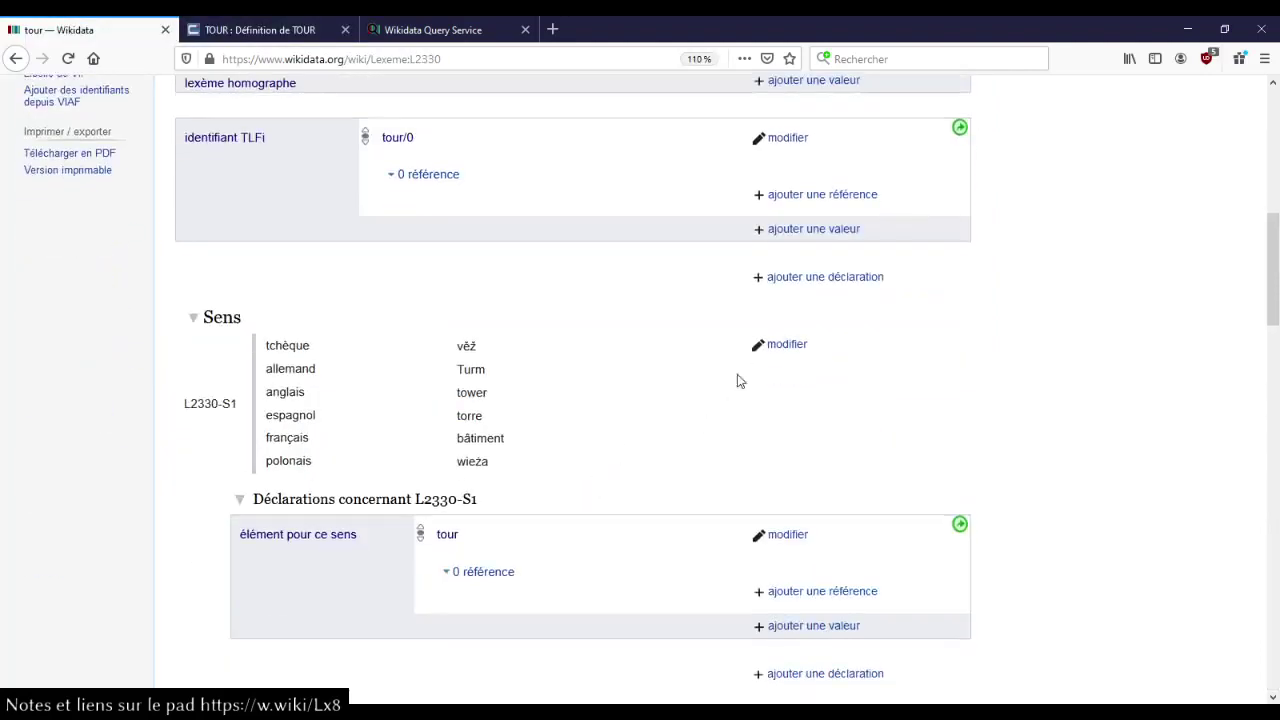
pyautogui.click(818, 279)
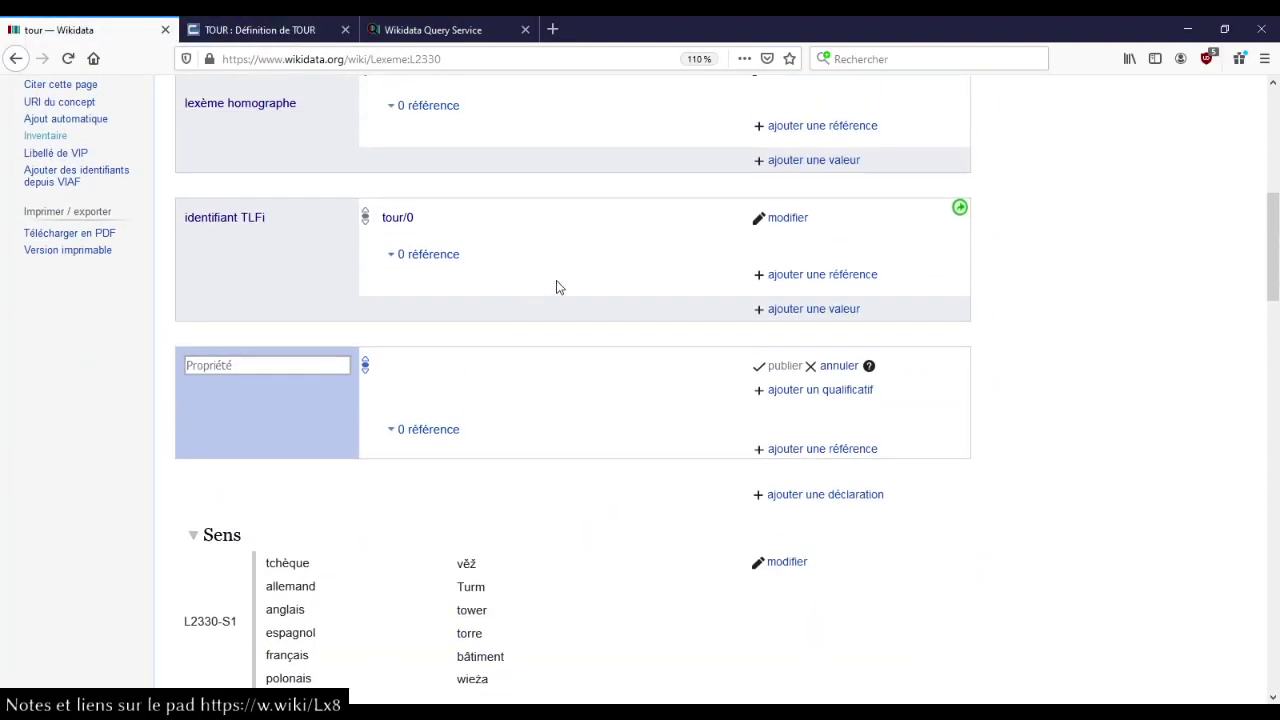
pyautogui.write('é')
pyautogui.press('BackSpace')
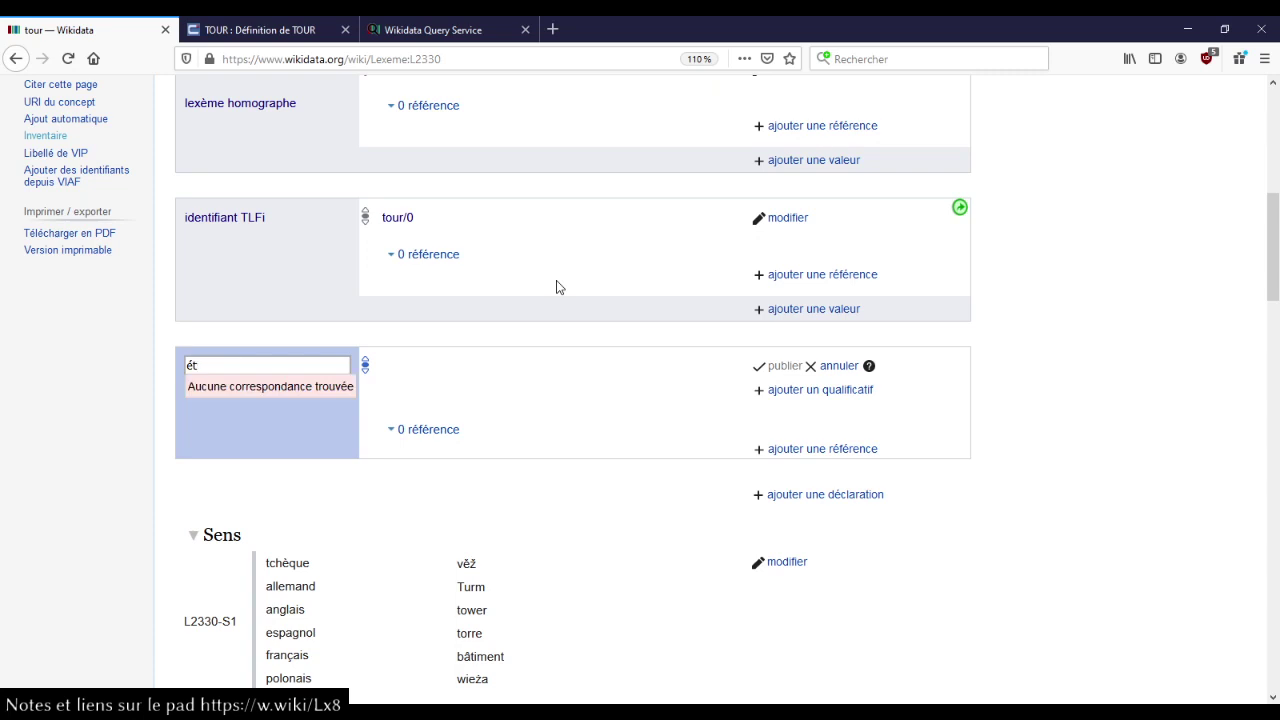
pyautogui.write('ymol')
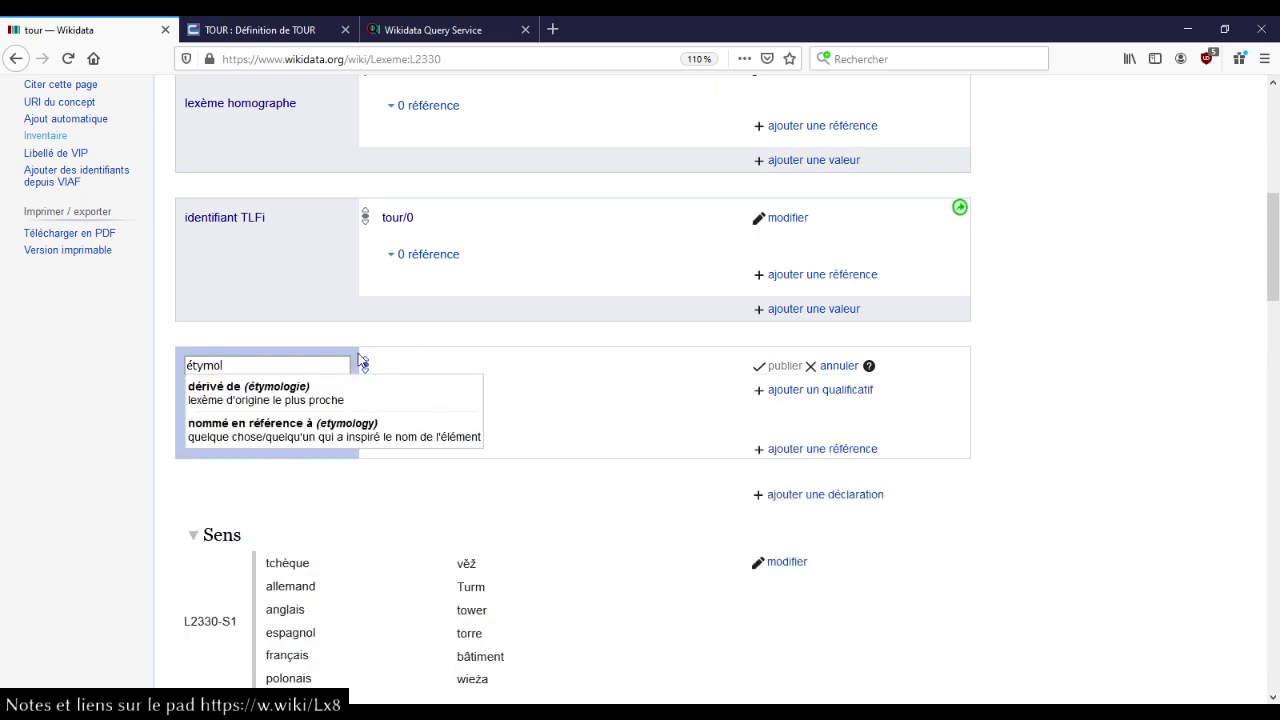
pyautogui.click(275, 400)
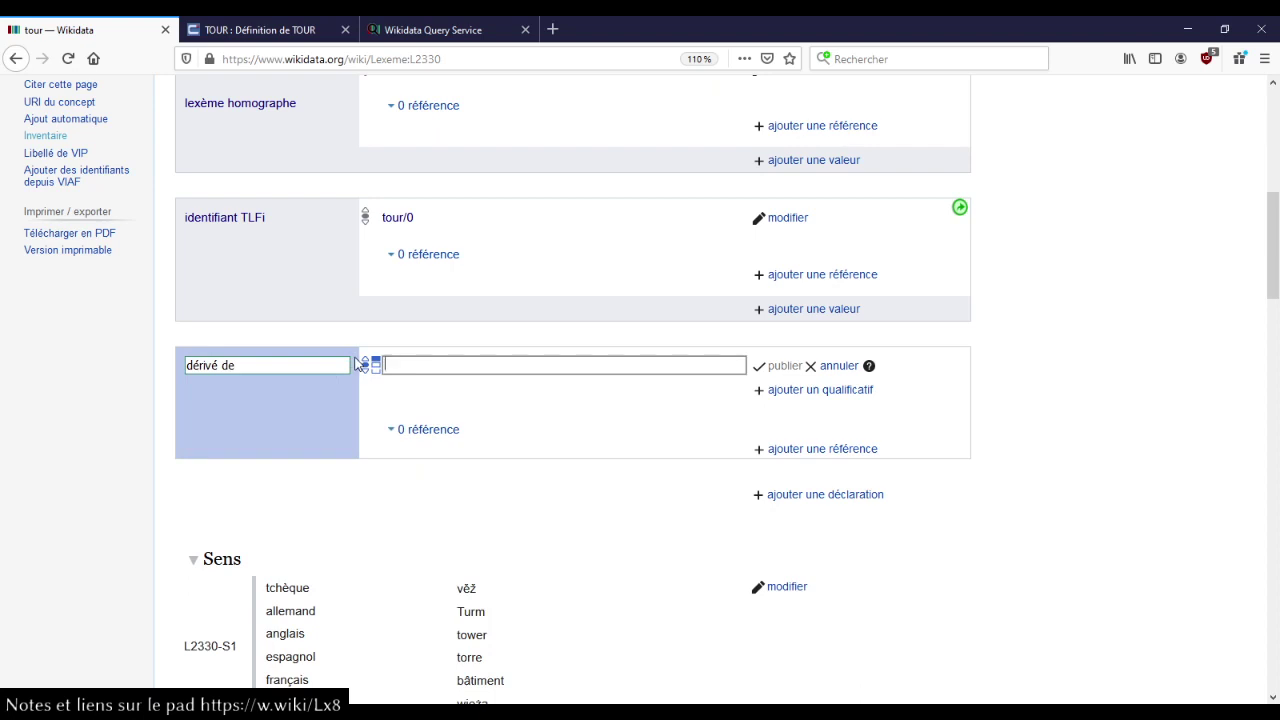
pyautogui.hotkey('ctrl', 'v')
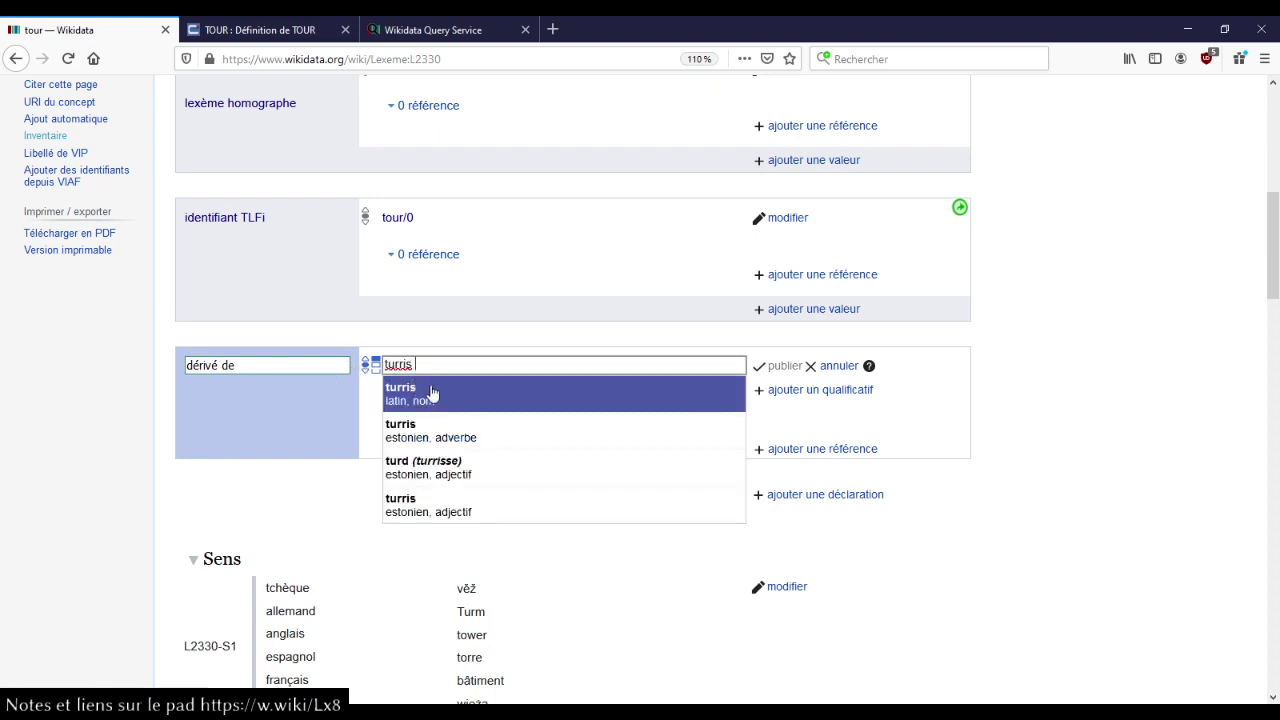
pyautogui.click(432, 393)
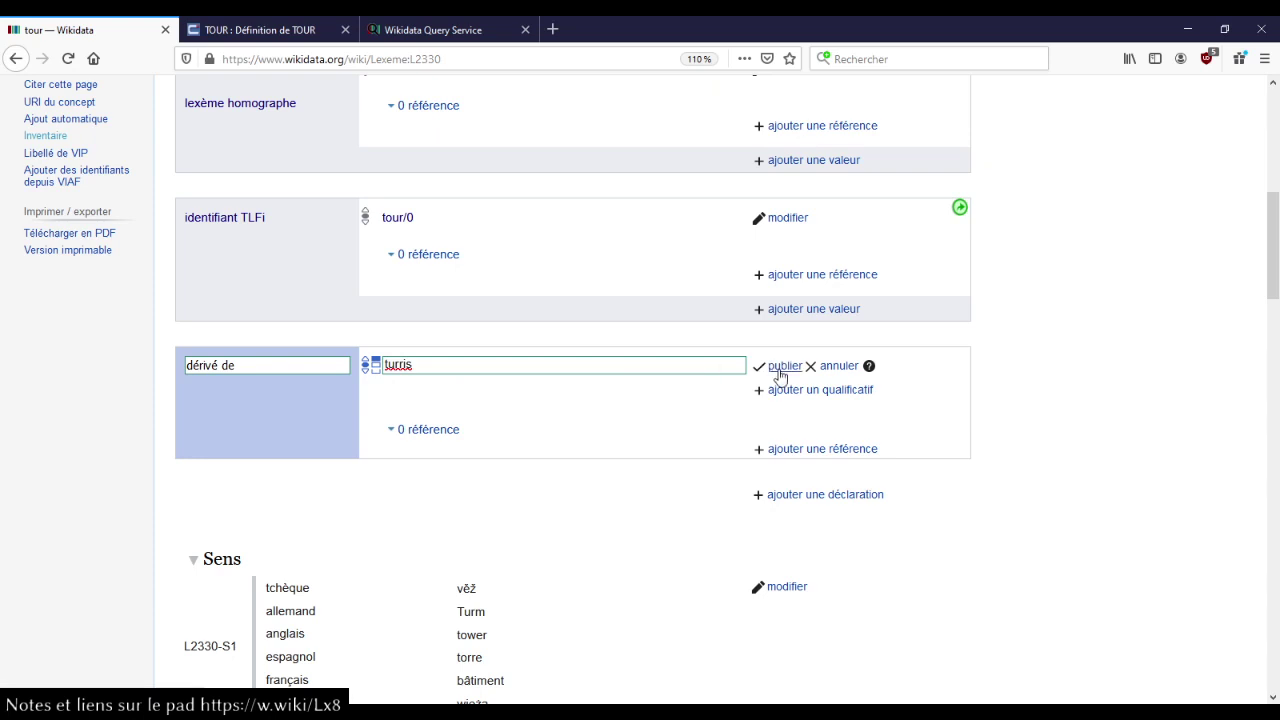
pyautogui.click(781, 370)
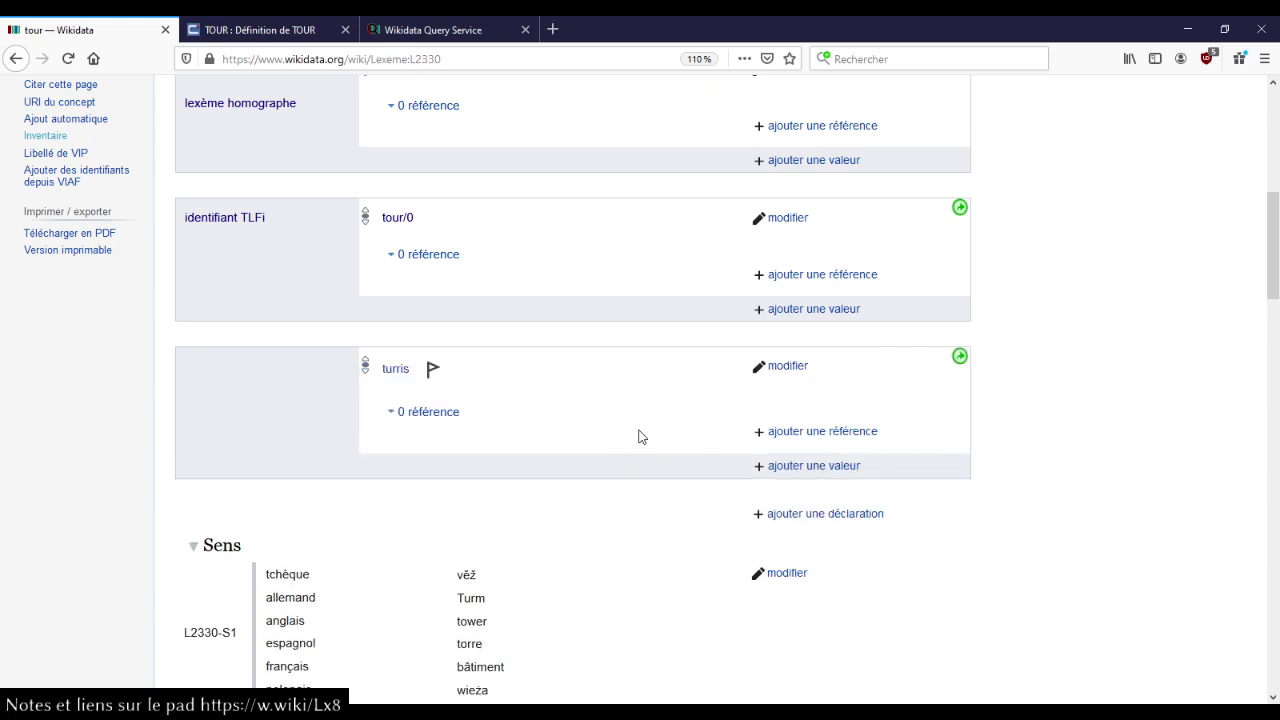
# - Check the constraint suggestion on the "dérivé de" statement, add an identifiant TLFi reference with the value "tour/0" and publish it
pyautogui.click(432, 370)
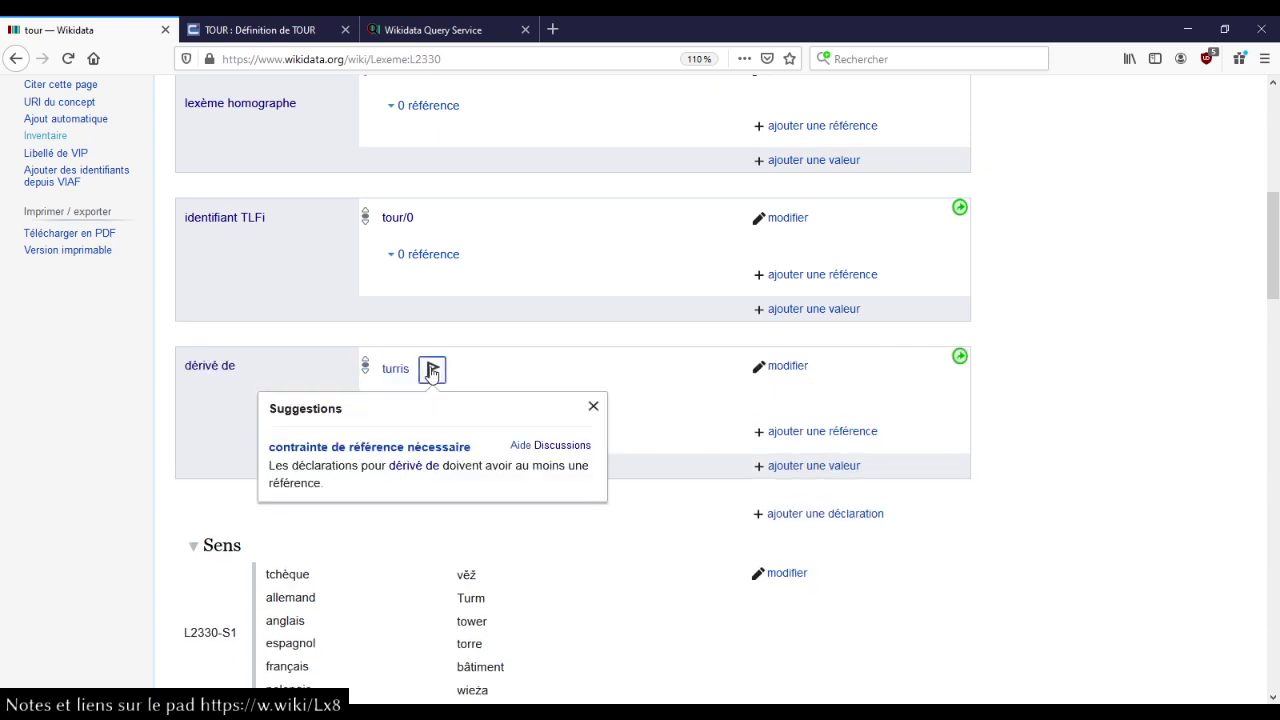
pyautogui.click(542, 338)
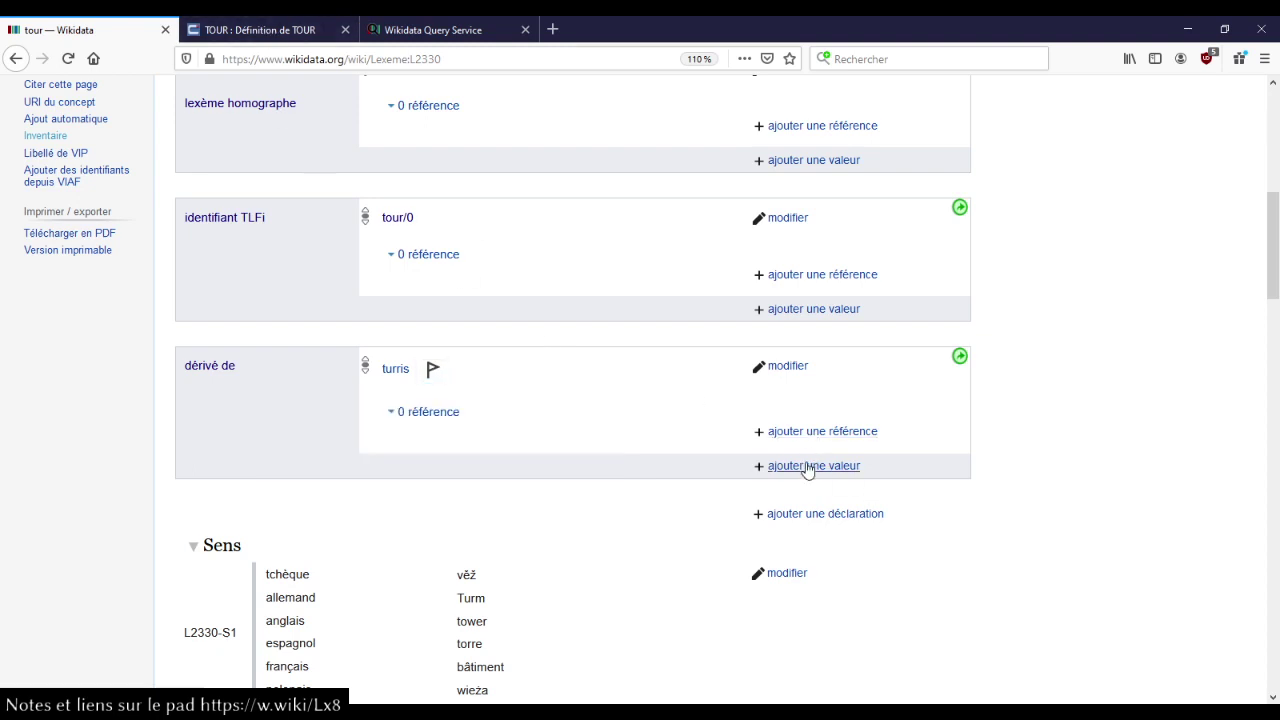
pyautogui.click(812, 432)
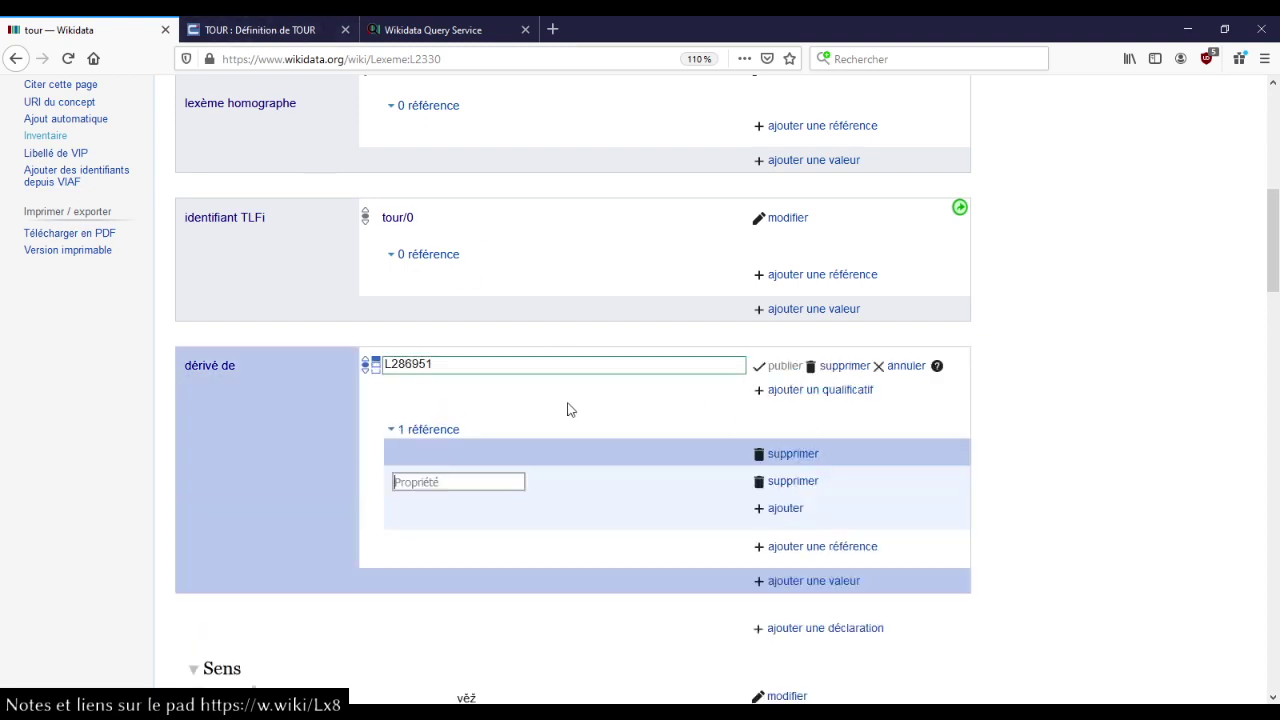
pyautogui.write('tlfi')
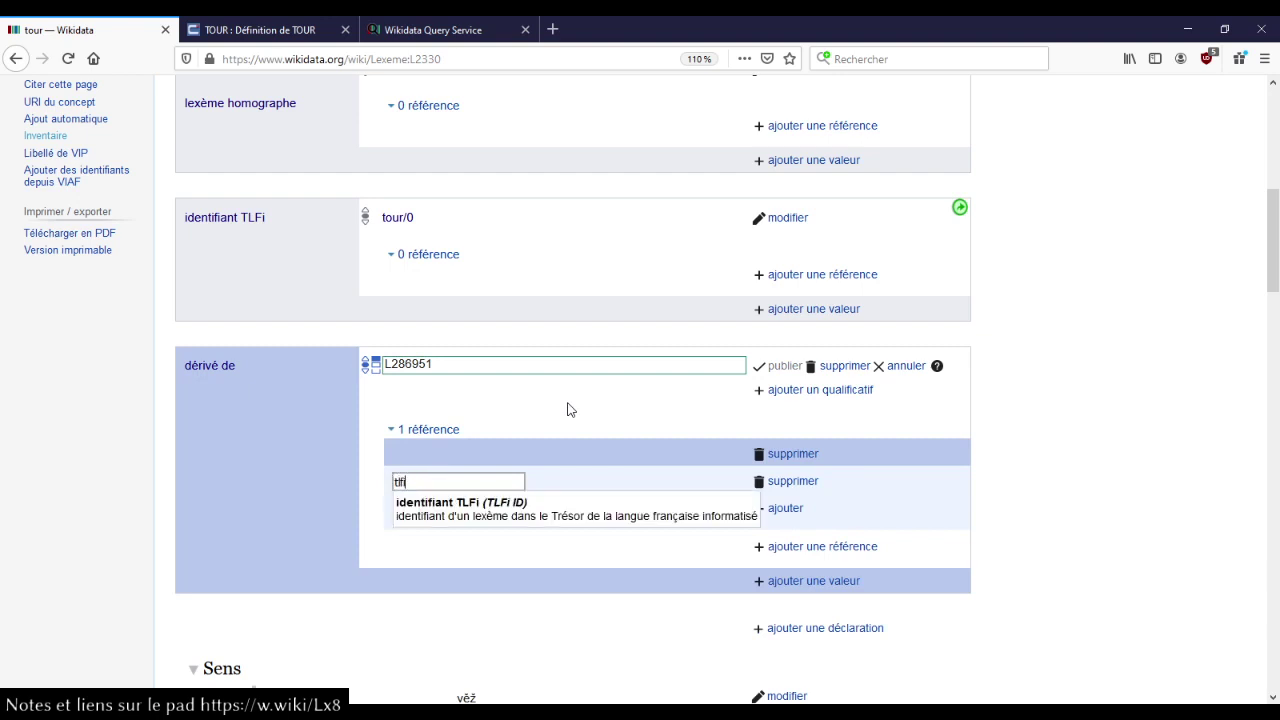
pyautogui.click(495, 502)
pyautogui.write('t')
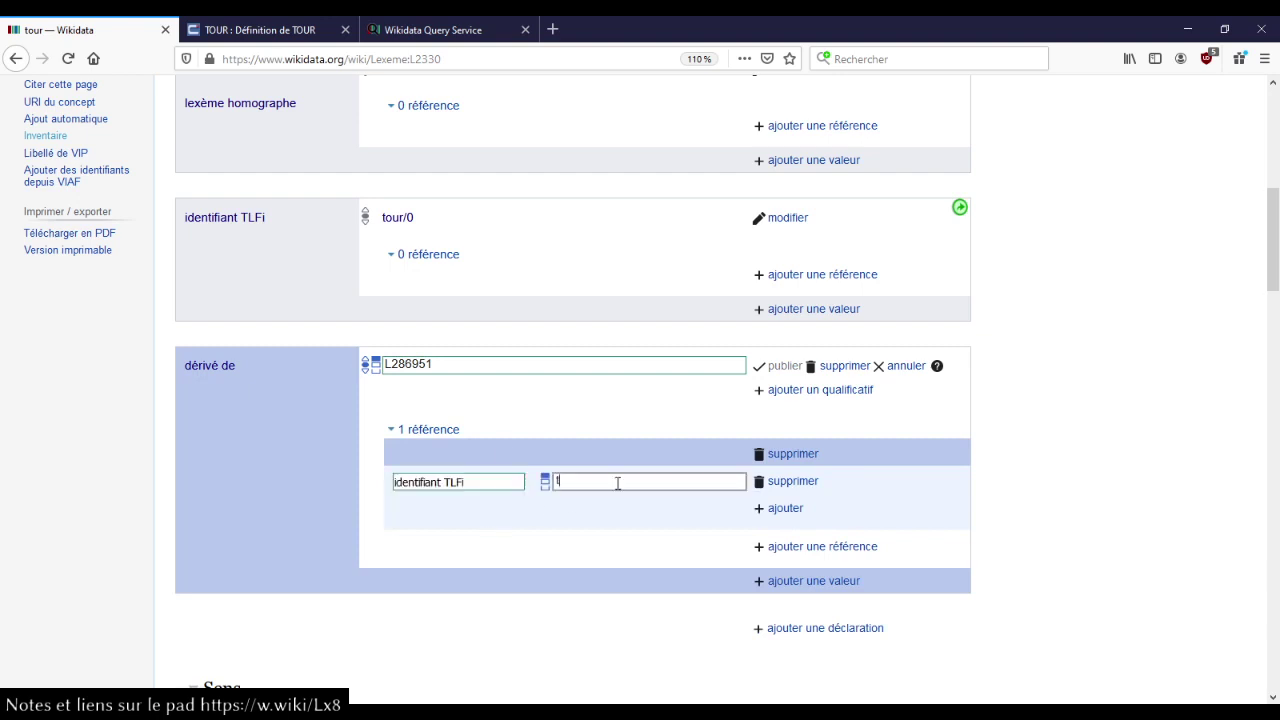
pyautogui.write('our/0')
pyautogui.press('Return')
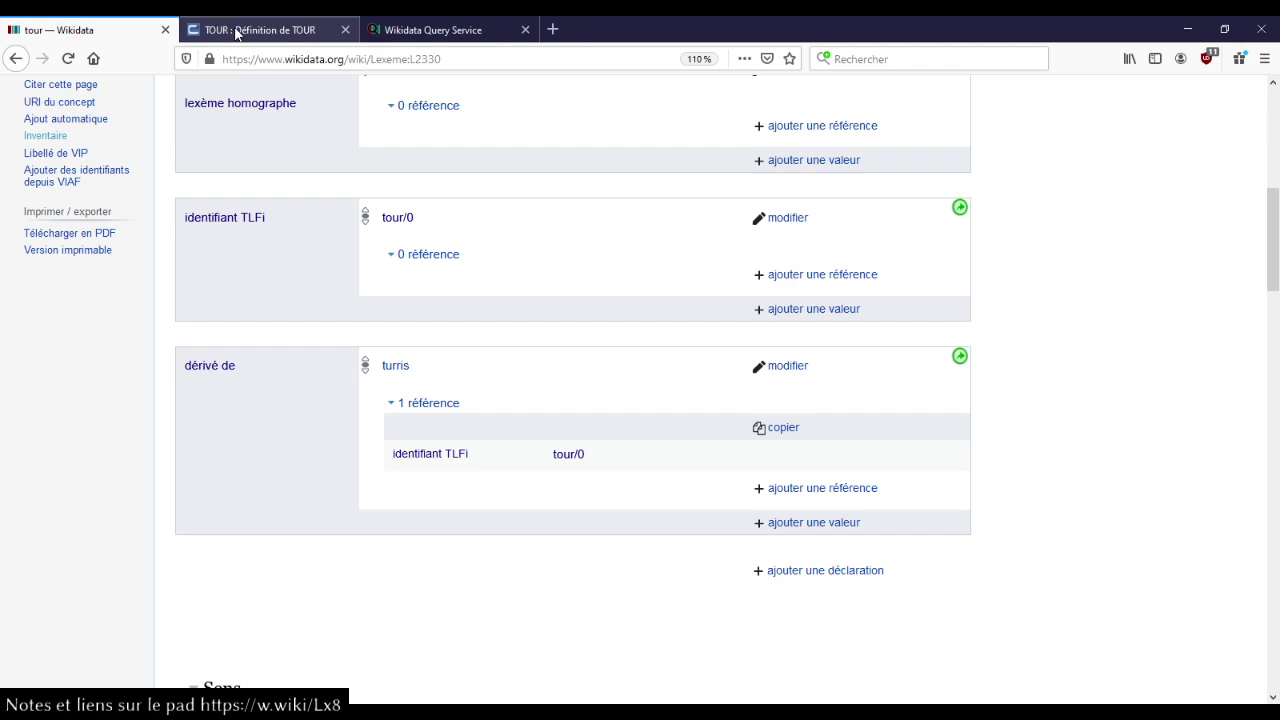
# - Close the CNRTL page and review the L2330 SPARQL query and its results against the lexeme page
pyautogui.click(237, 33)
pyautogui.hotkey('ctrl', 'w')
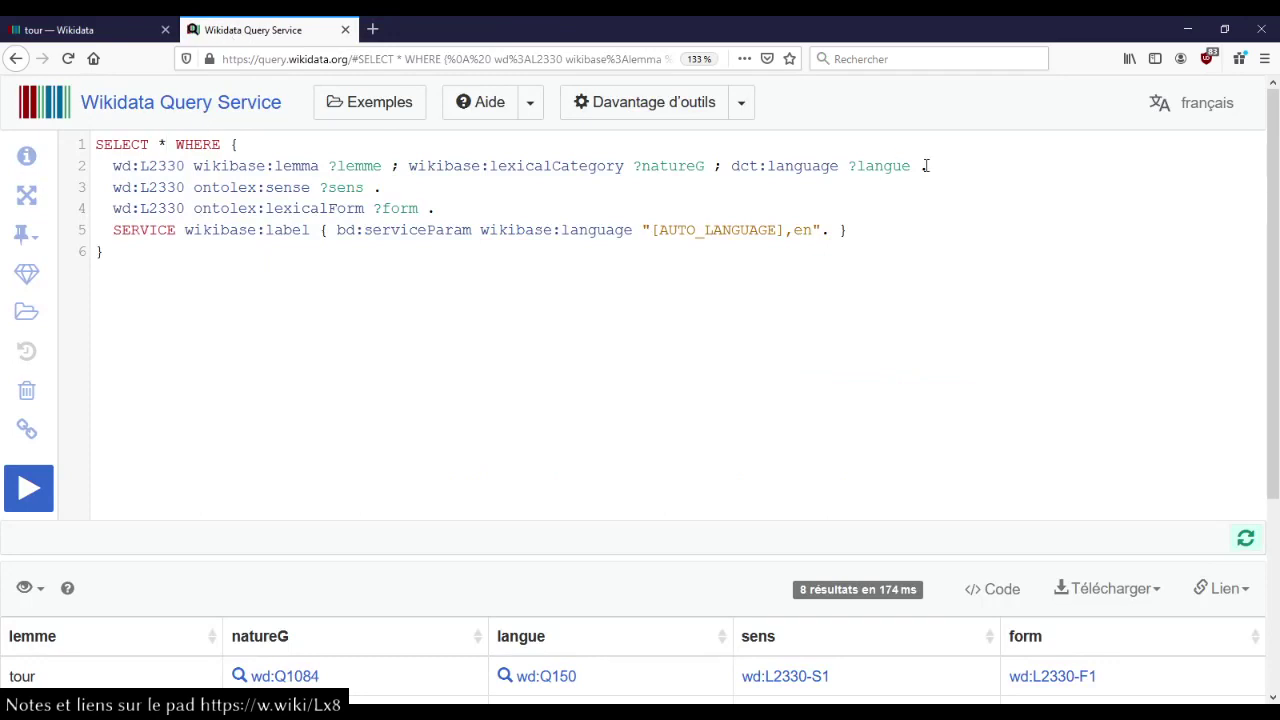
pyautogui.click(80, 30)
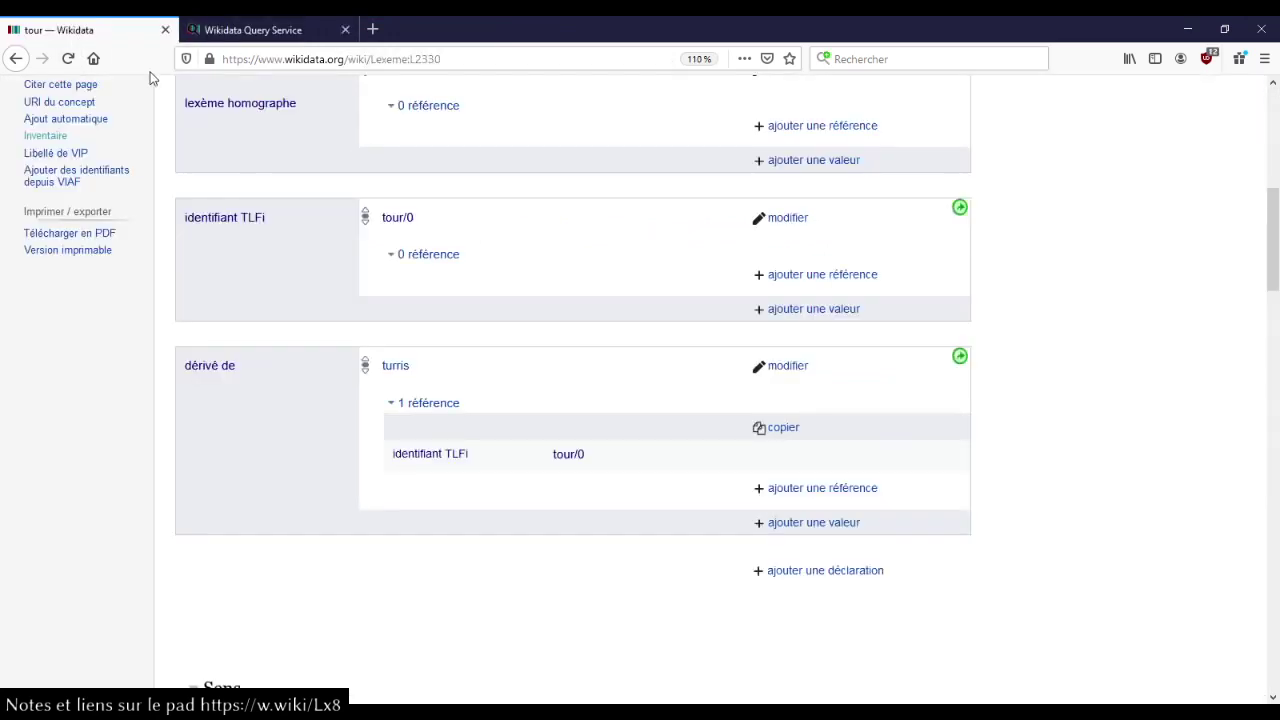
pyautogui.scroll(1, 511, 344)
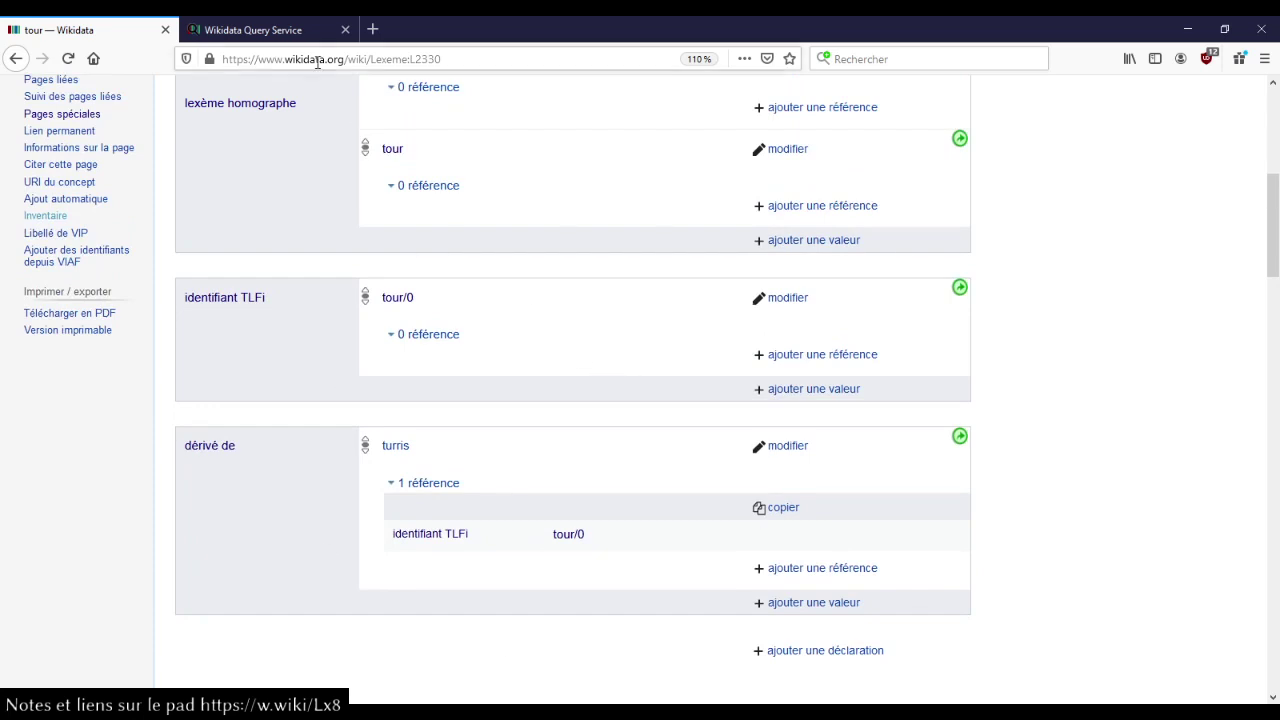
pyautogui.click(294, 28)
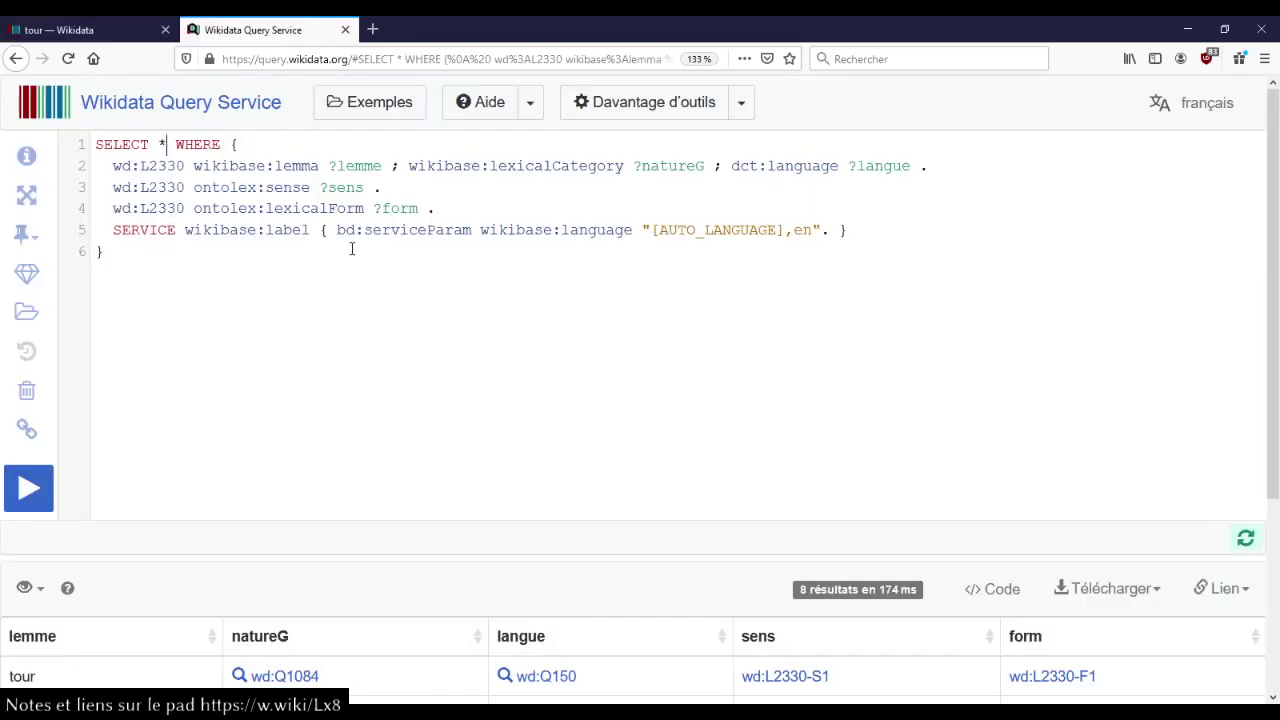
pyautogui.scroll(-2, 350, 318)
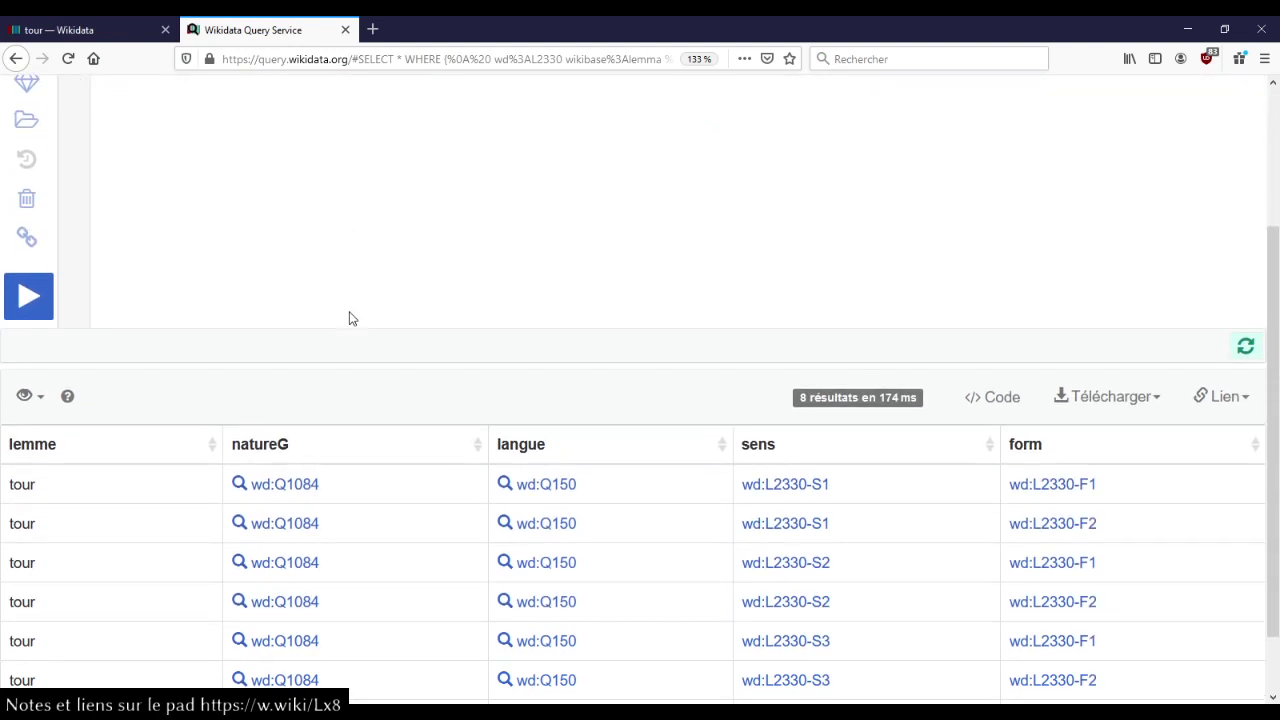
pyautogui.scroll(1, 350, 318)
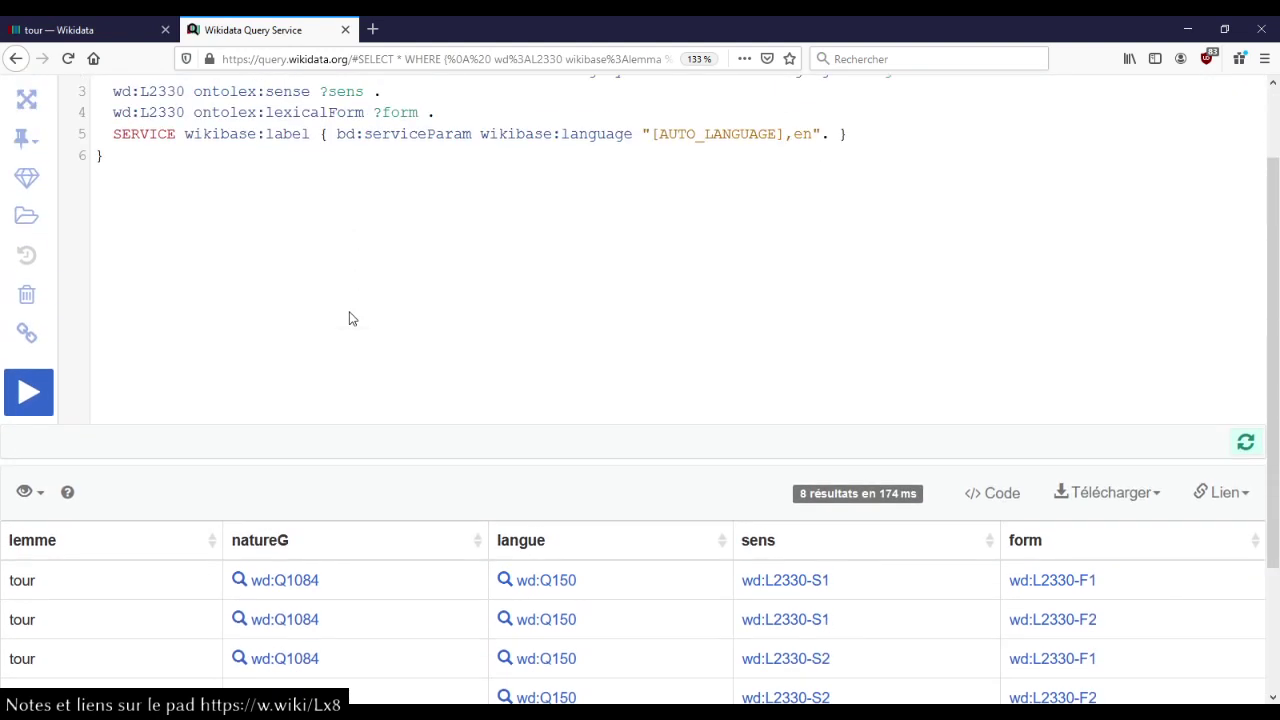
pyautogui.scroll(1, 350, 318)
# - Return to the tour lexeme and look through its statements from genre grammatical down to the Sens section
pyautogui.click(118, 27)
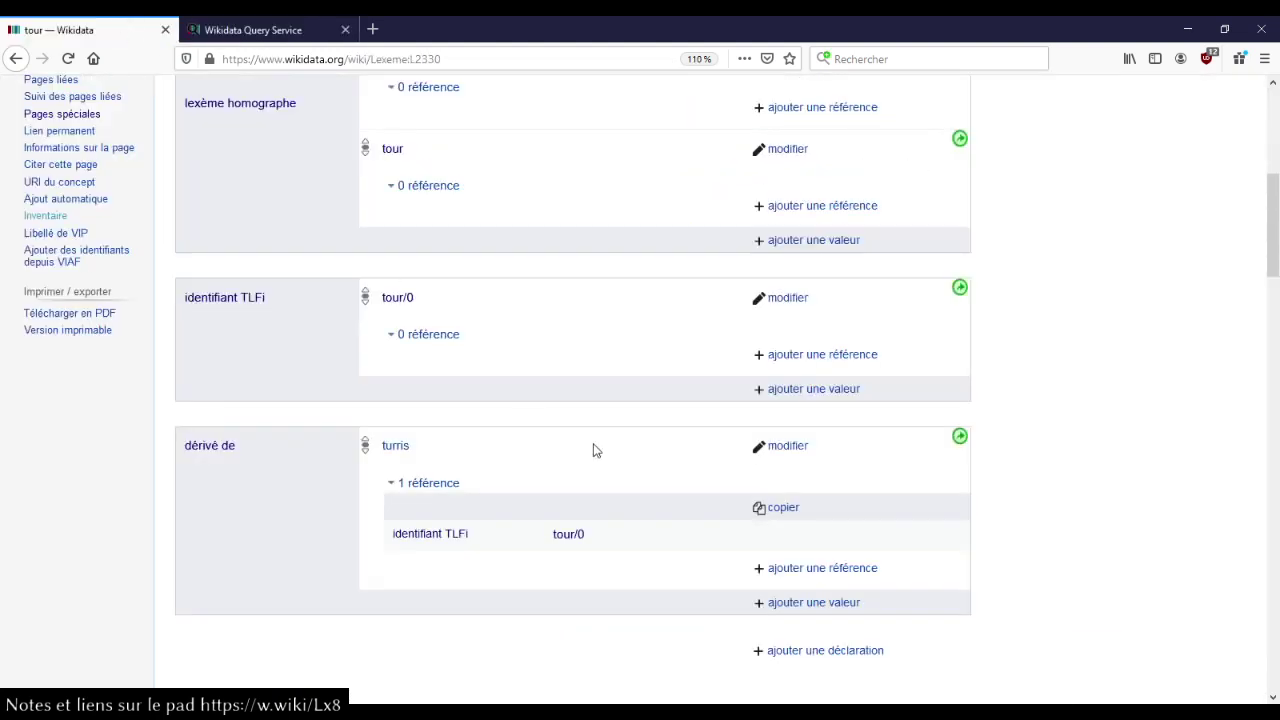
pyautogui.scroll(2, 593, 450)
pyautogui.scroll(-2, 543, 463)
pyautogui.scroll(4, 517, 428)
pyautogui.scroll(-1, 515, 430)
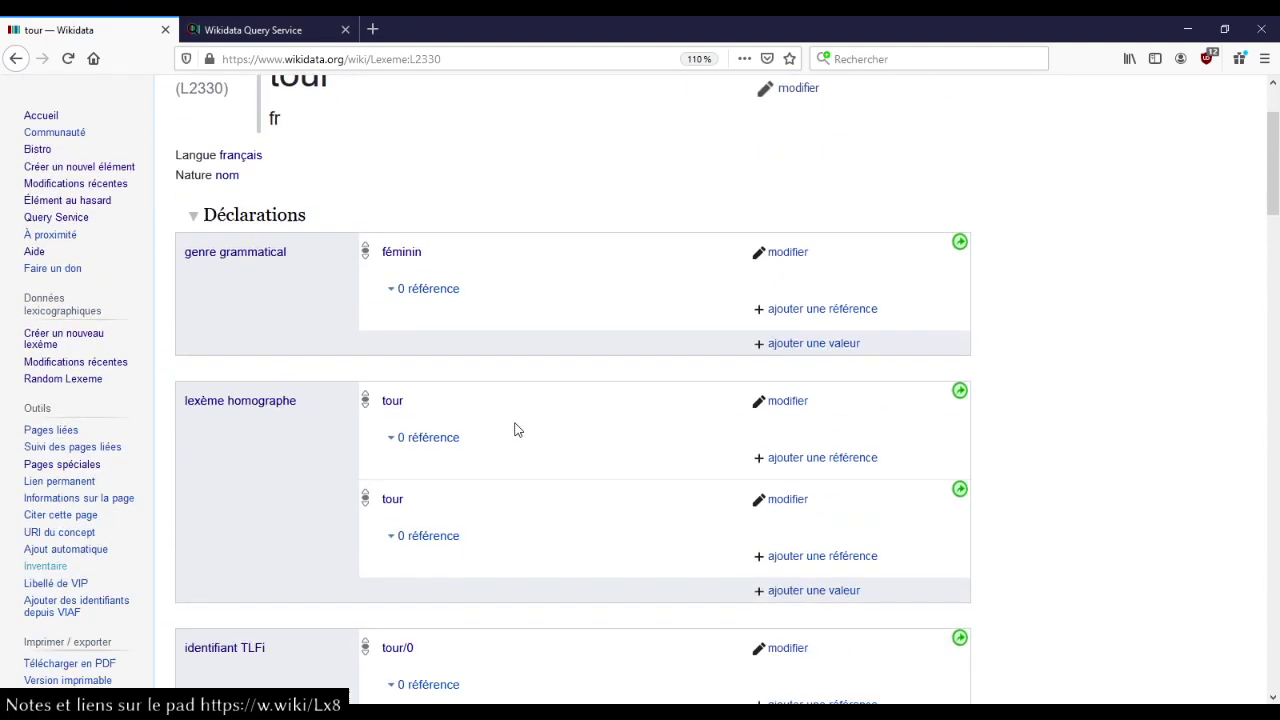
pyautogui.scroll(-8, 515, 429)
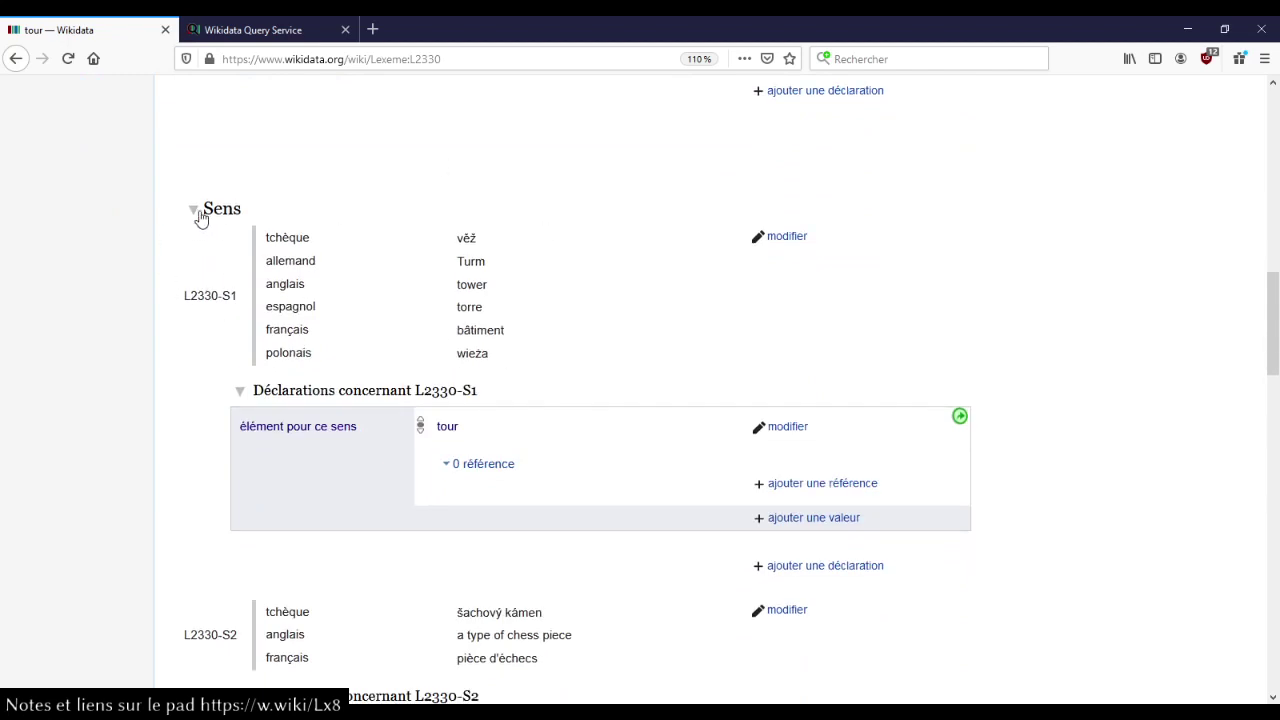
# - Collapse and re-expand the lexeme's Sens and Formes sections to examine how the page is structured
pyautogui.click(197, 212)
pyautogui.click(192, 180)
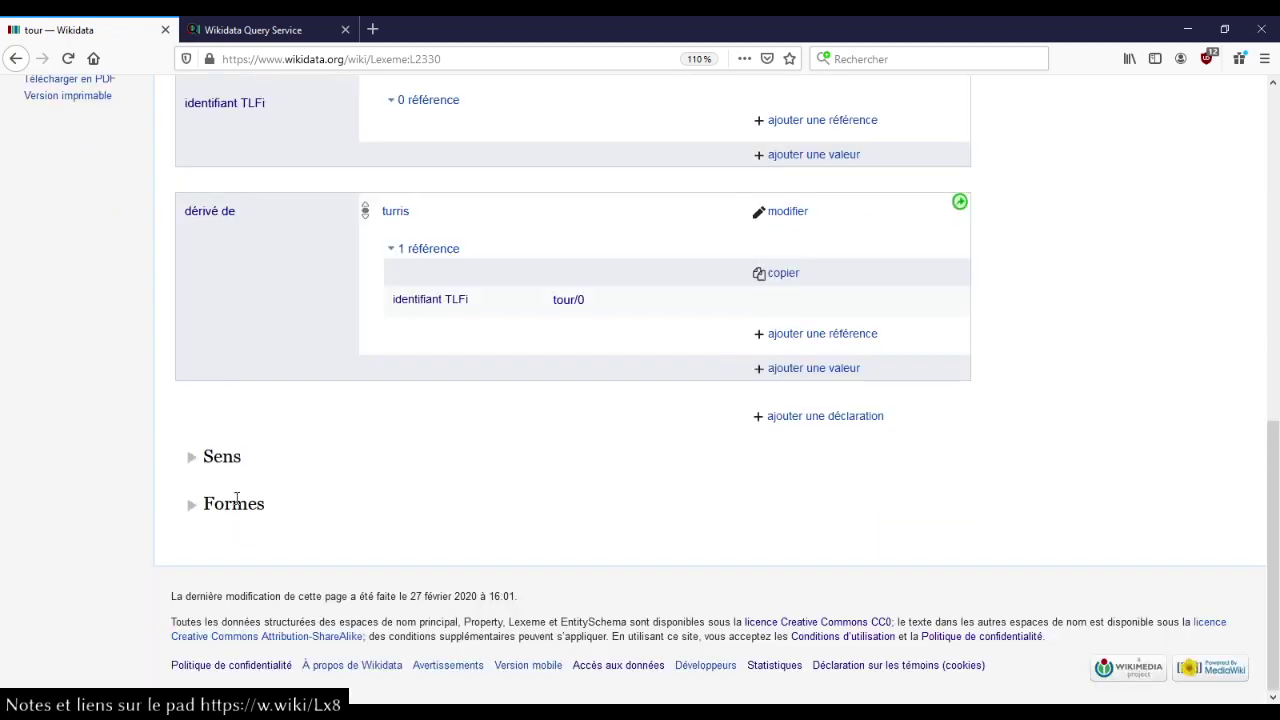
pyautogui.click(191, 505)
pyautogui.click(194, 460)
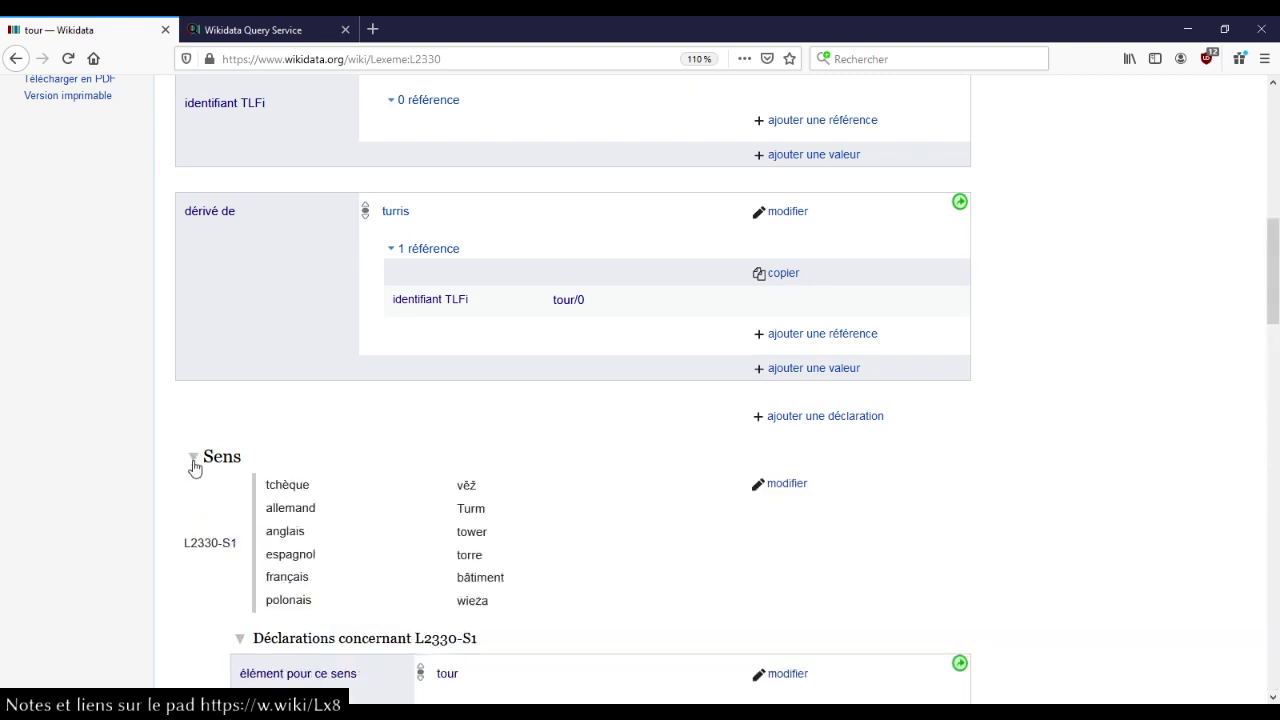
pyautogui.scroll(-4, 385, 465)
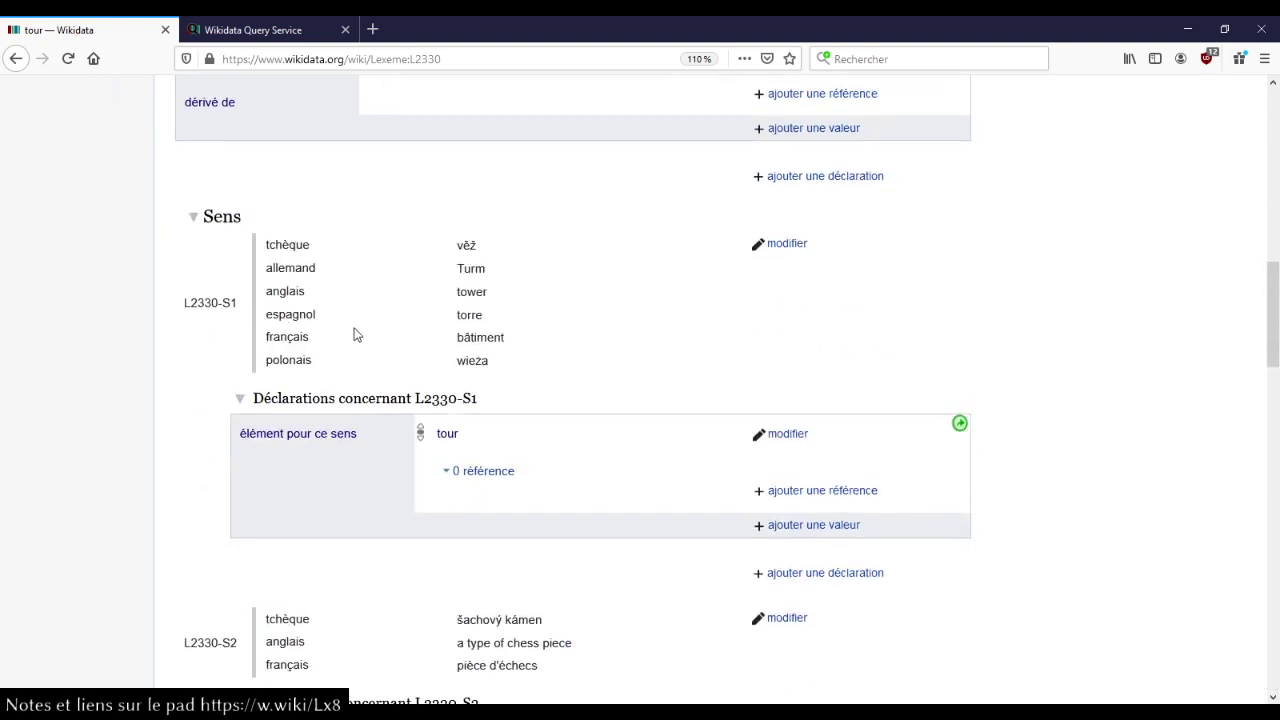
pyautogui.scroll(3, 356, 334)
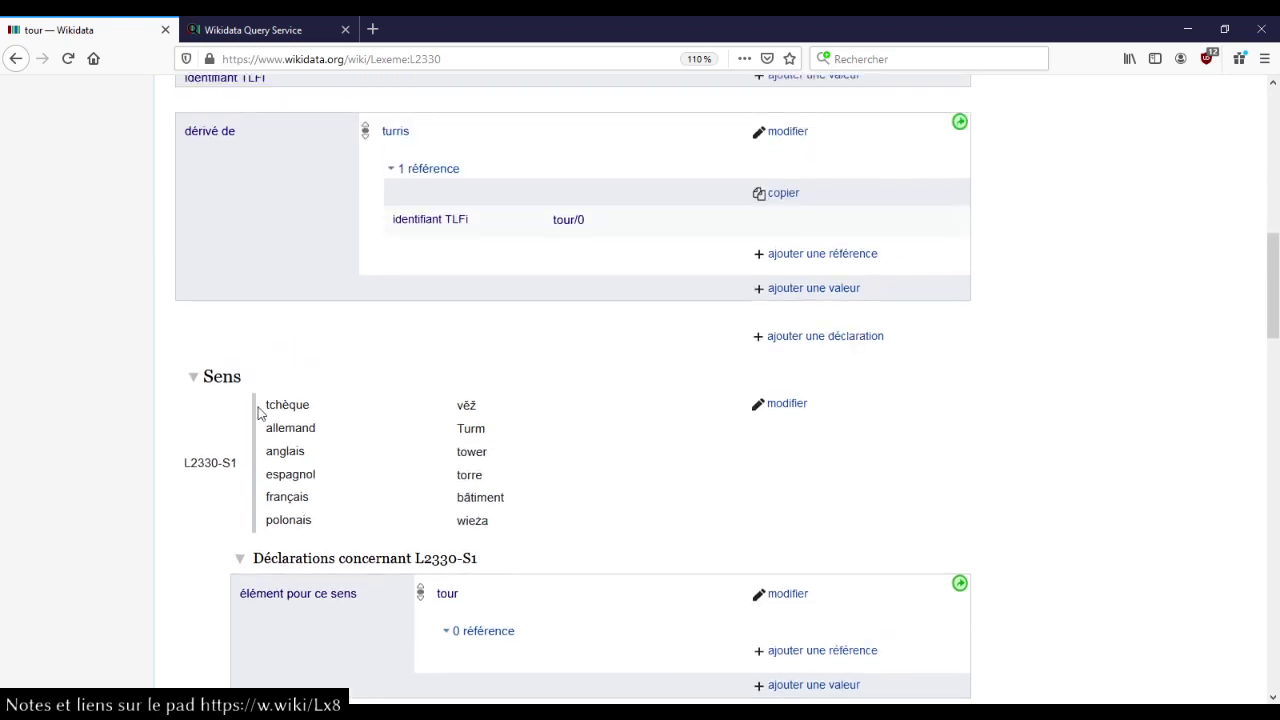
pyautogui.click(195, 384)
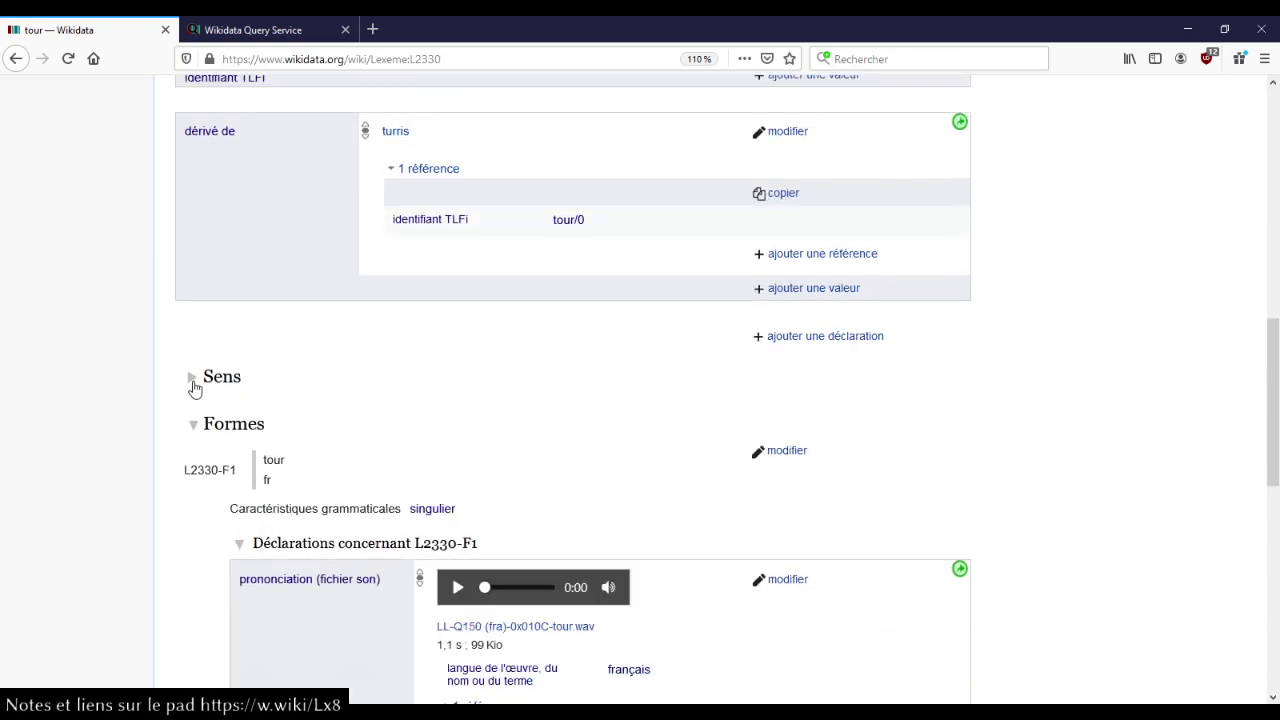
pyautogui.click(195, 432)
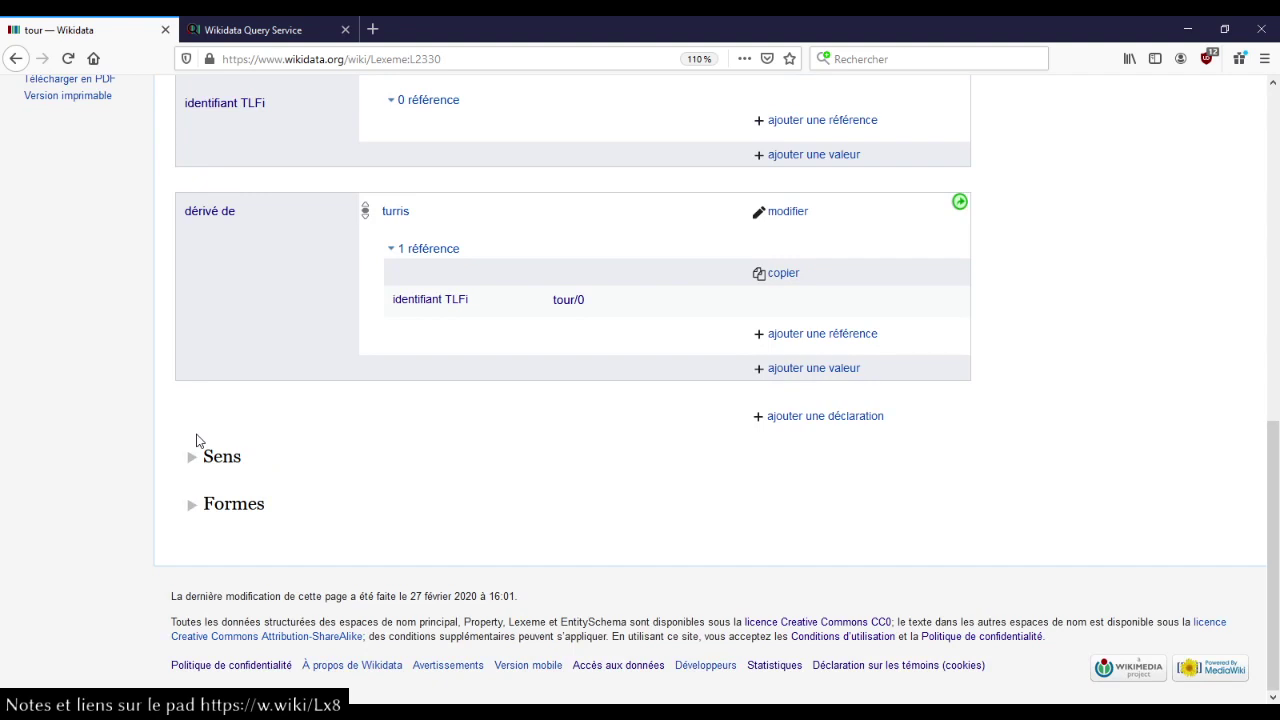
pyautogui.click(192, 505)
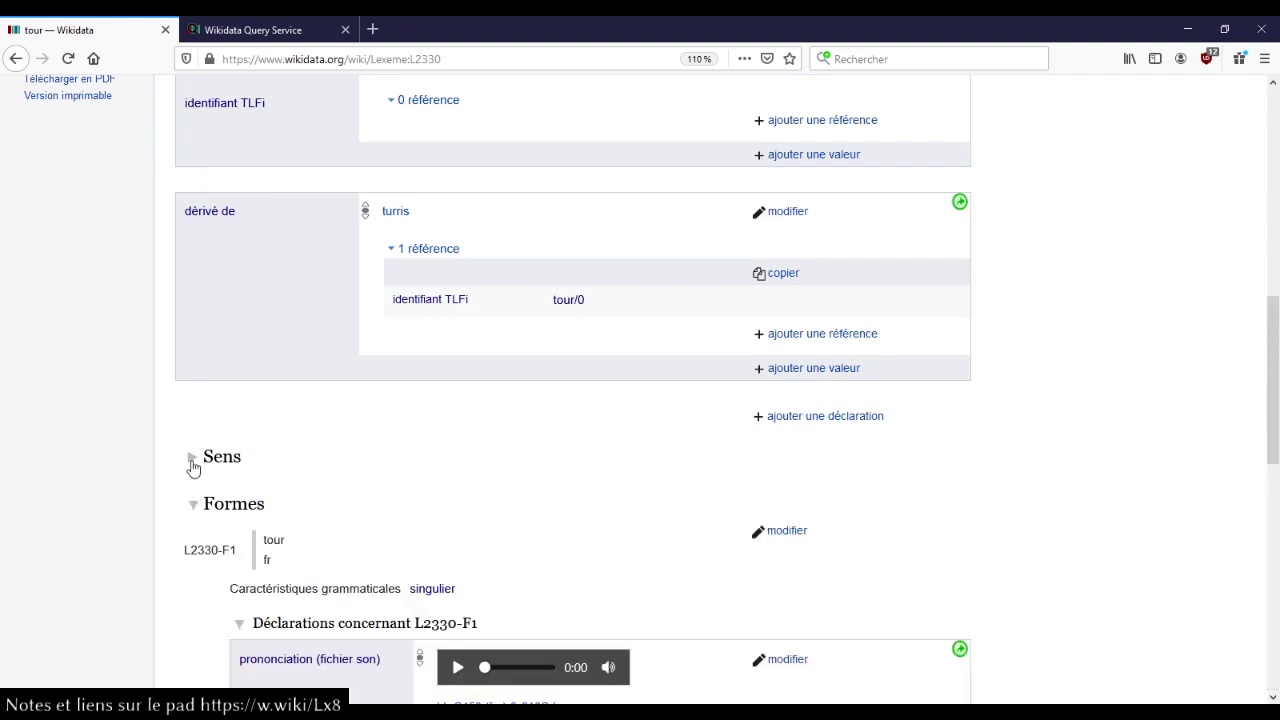
pyautogui.click(192, 461)
# - Examine the "élément pour ce sens" statements of senses L2330-S1 and L2330-S2 and preview the item linked to L2330-S1
pyautogui.scroll(-4, 326, 443)
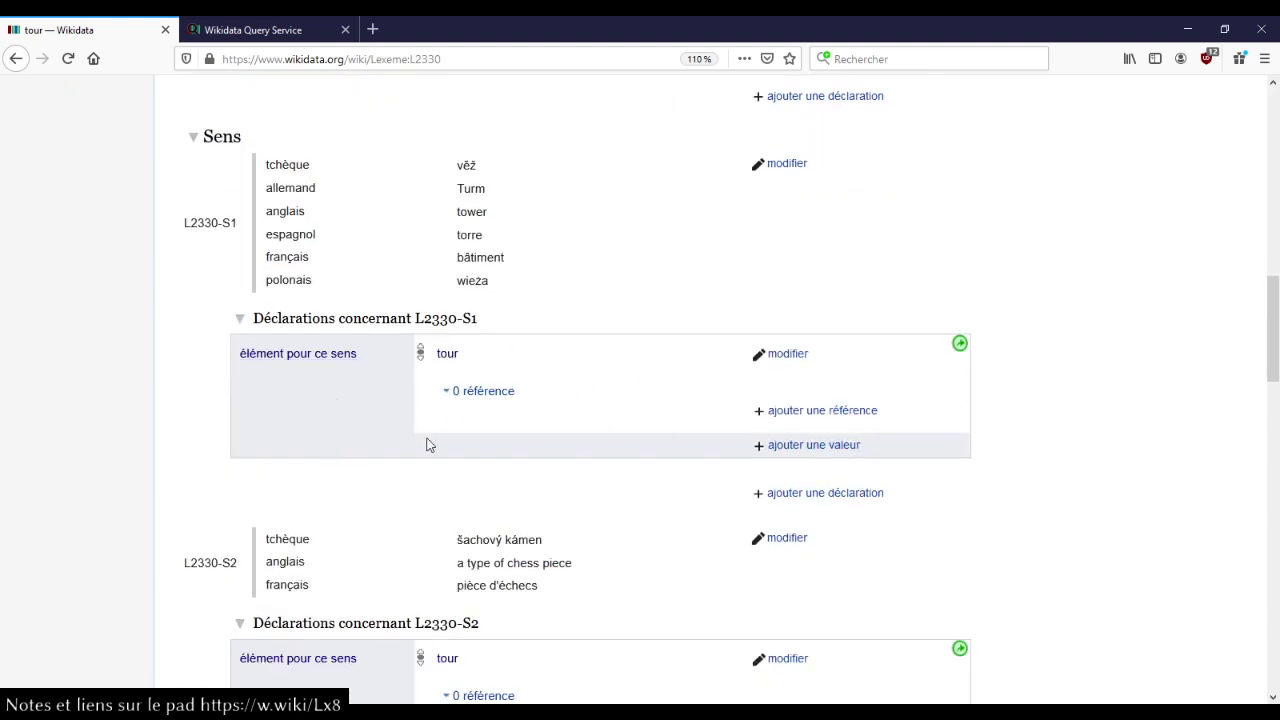
pyautogui.moveTo(513, 350); pyautogui.dragTo(254, 364)
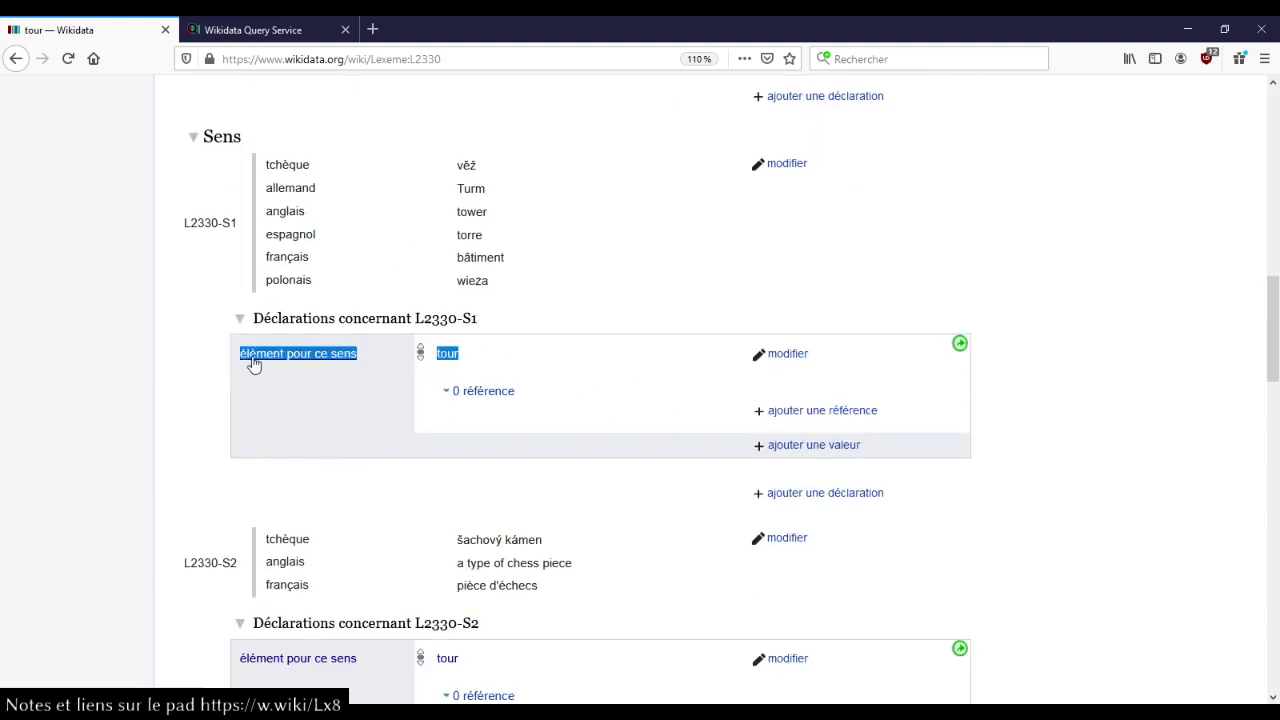
pyautogui.click(354, 256)
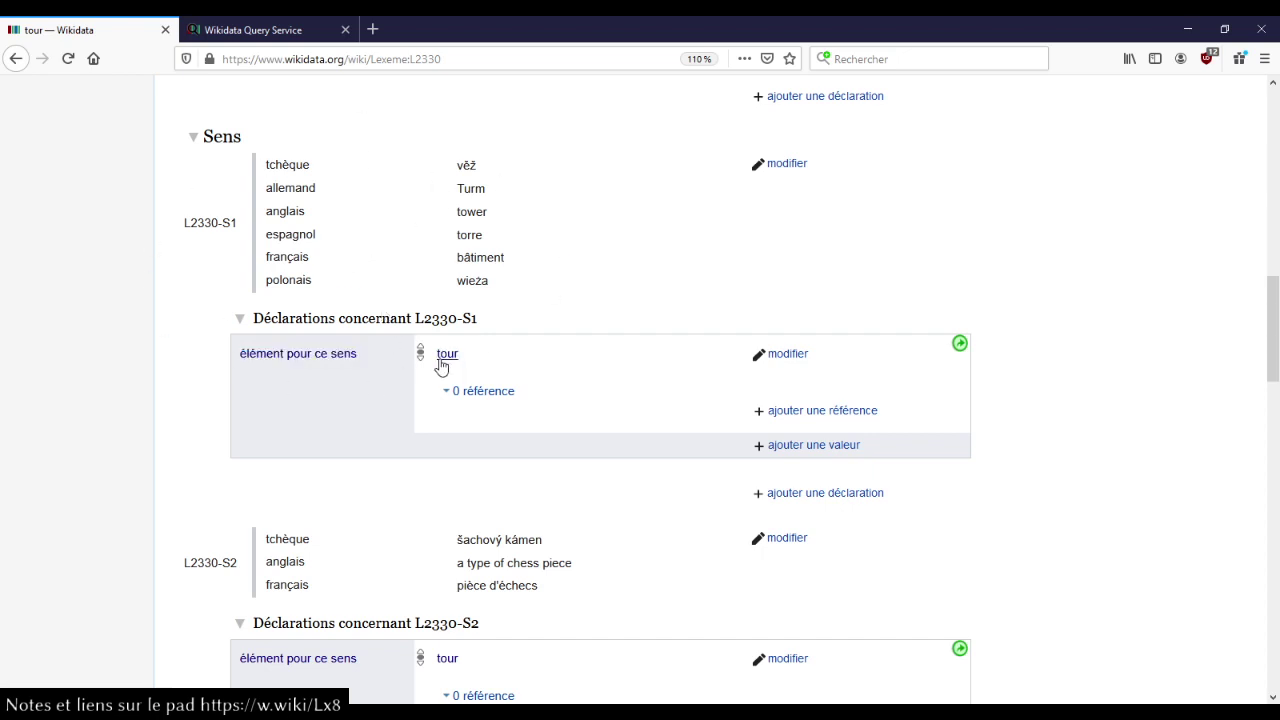
pyautogui.moveTo(441, 366)
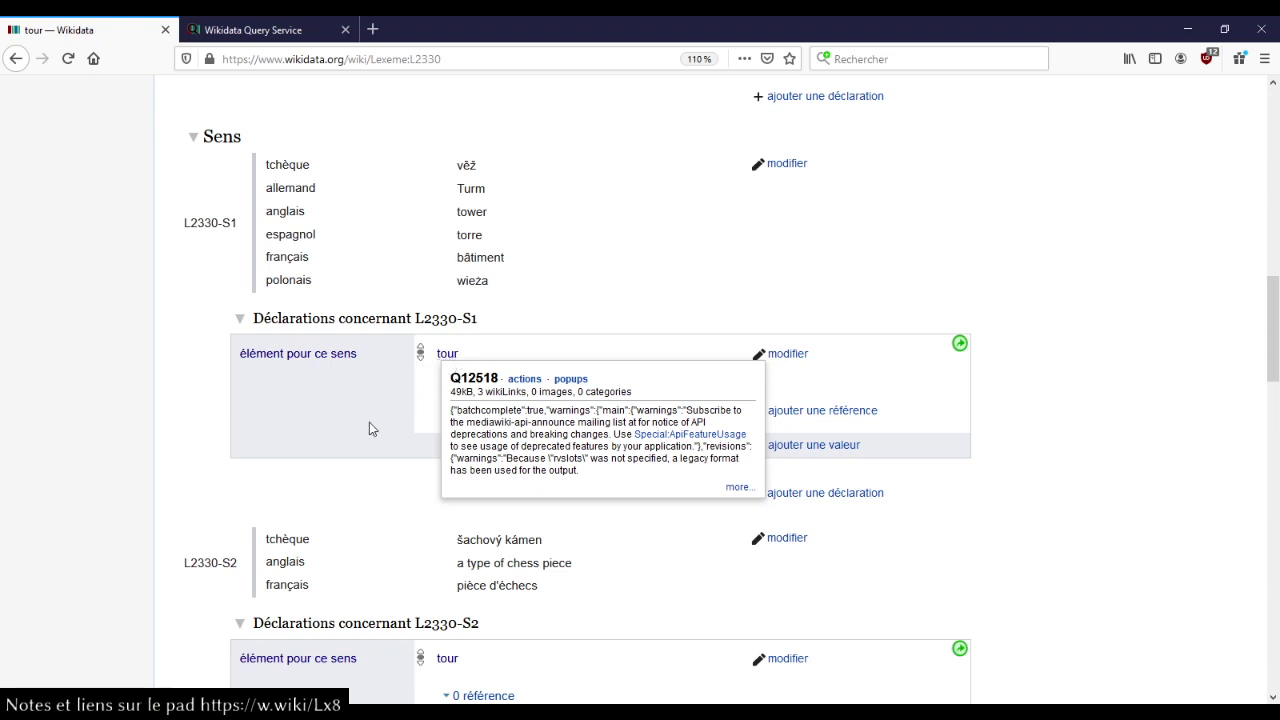
pyautogui.scroll(-3, 380, 420)
pyautogui.moveTo(445, 508)
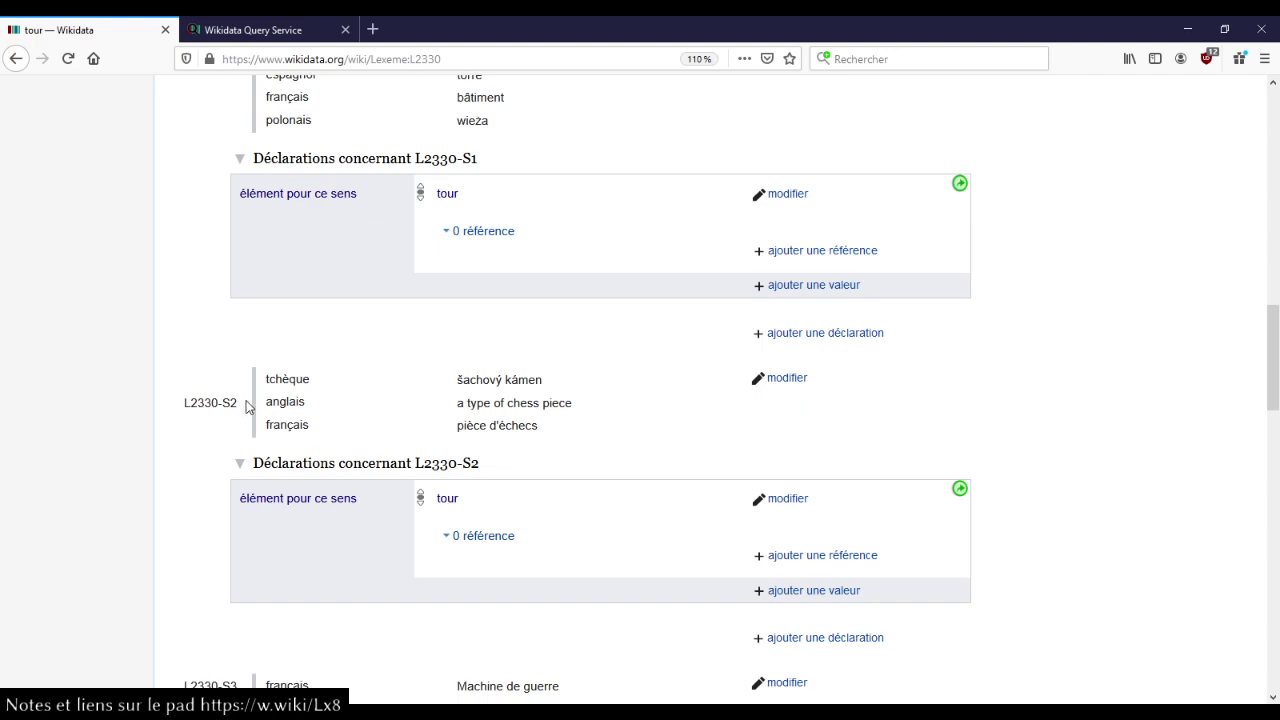
# - Look over senses L2330-S1 to L2330-S4 and compare them with the lexeme's identifiant TLFi and dérivé de statements
pyautogui.scroll(3, 250, 408)
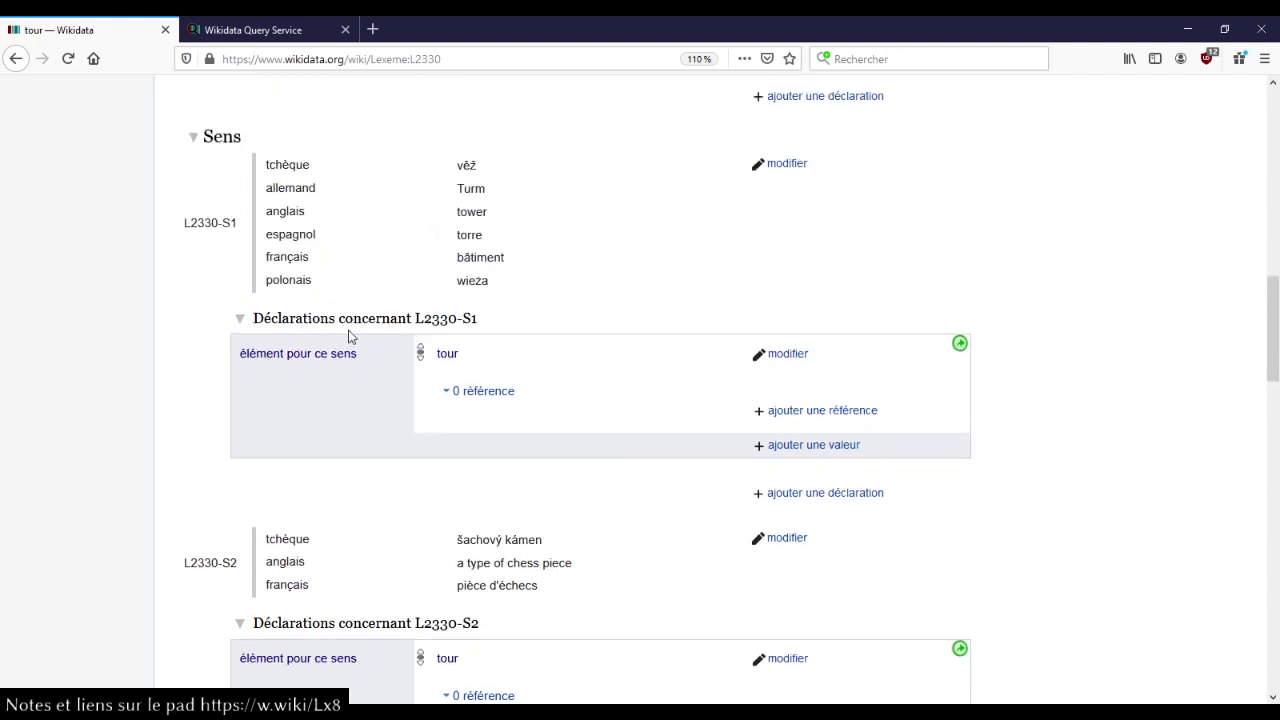
pyautogui.scroll(-6, 349, 337)
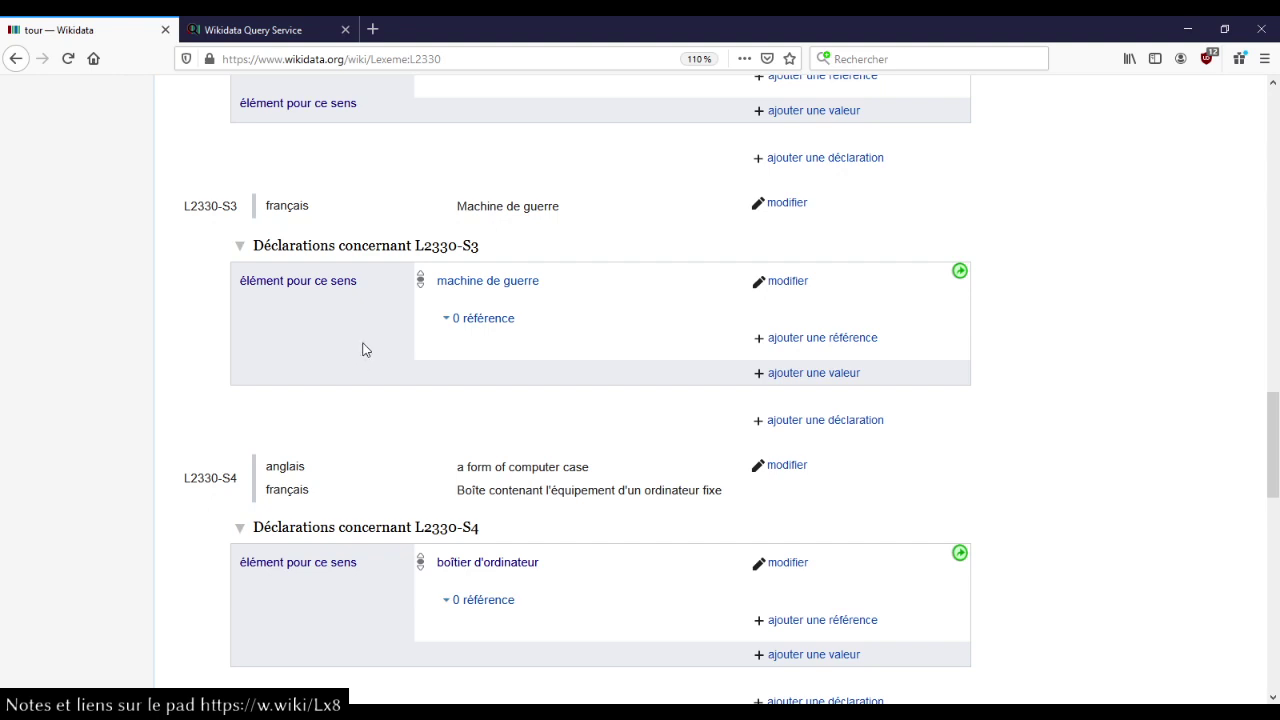
pyautogui.scroll(10, 364, 349)
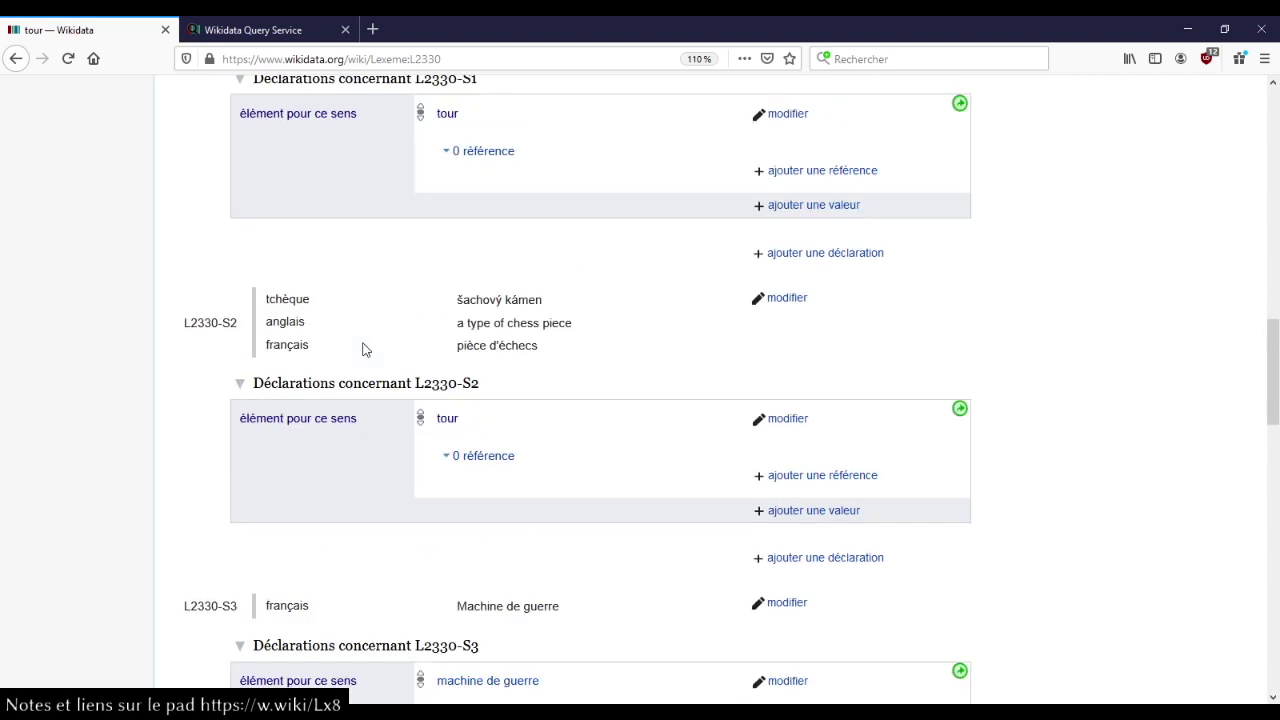
pyautogui.scroll(3, 364, 349)
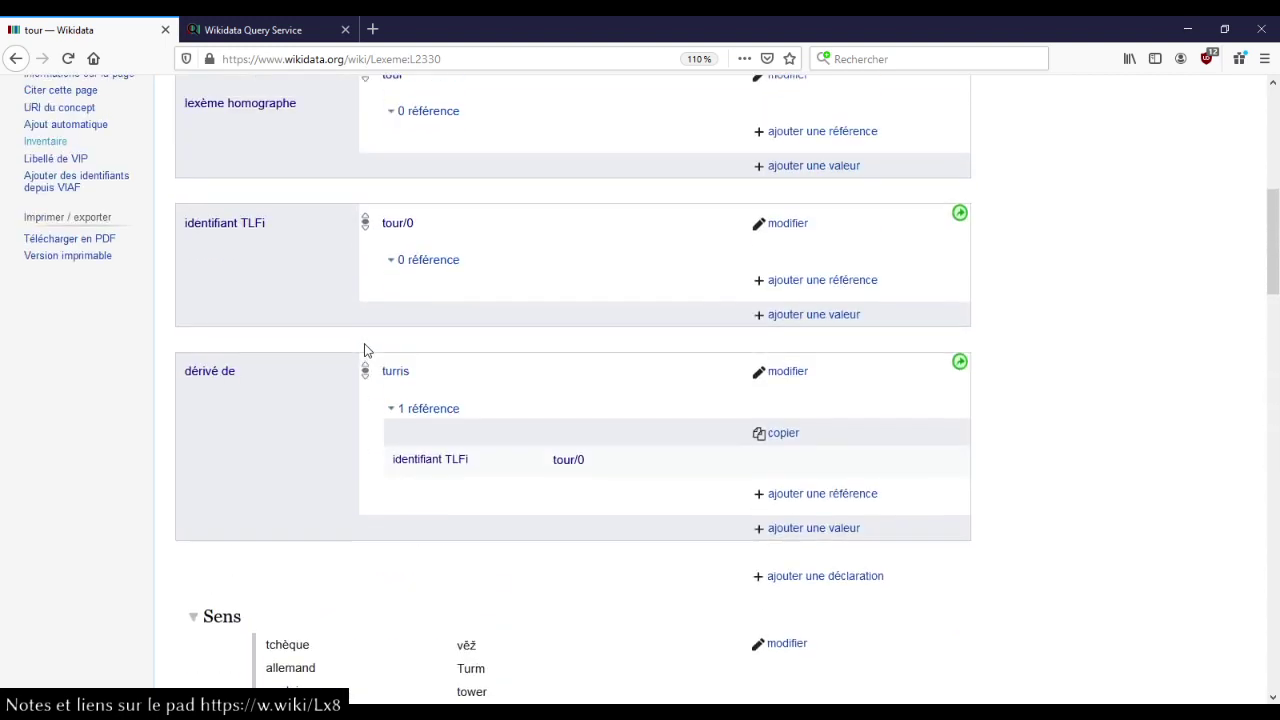
pyautogui.scroll(2, 364, 349)
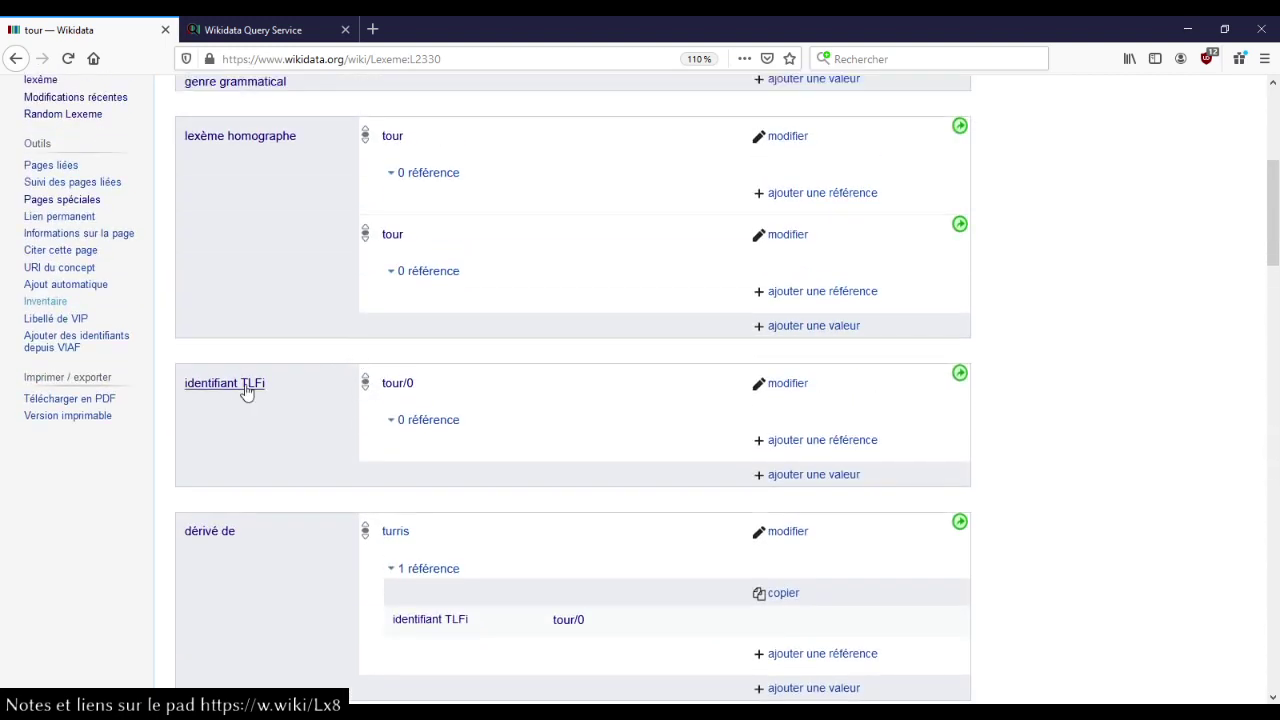
pyautogui.scroll(-2, 309, 394)
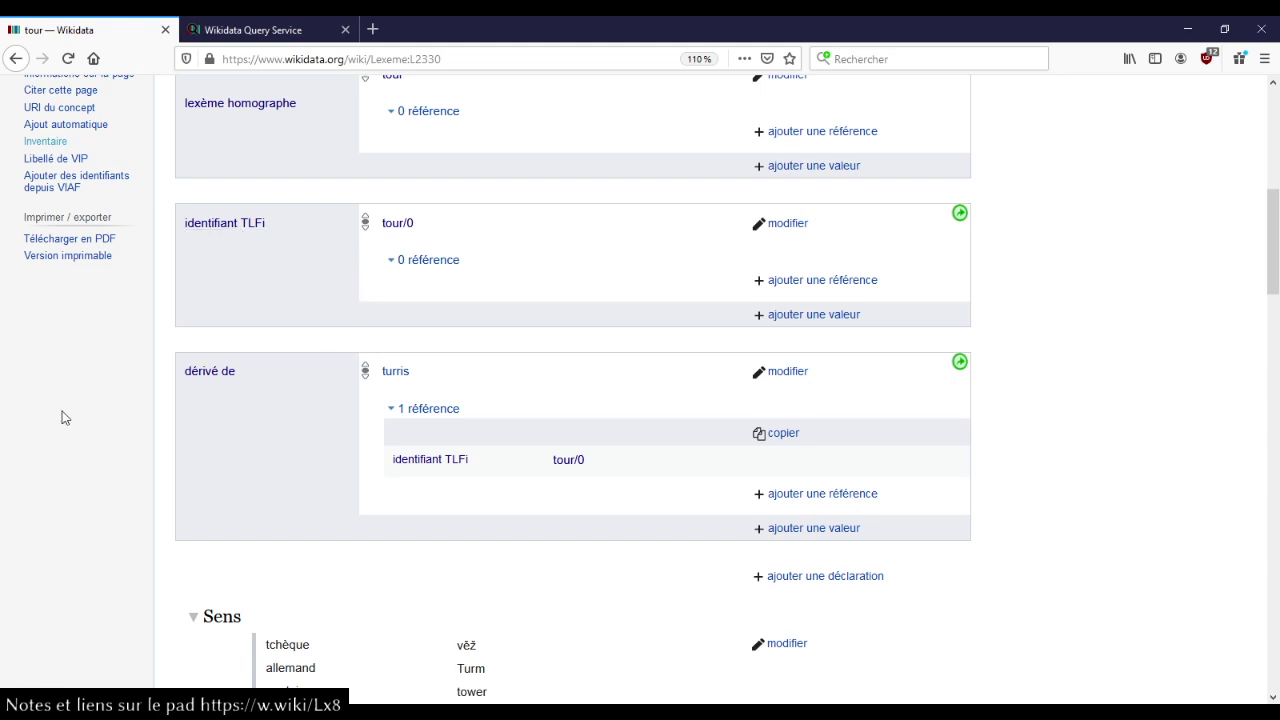
pyautogui.scroll(-2, 64, 418)
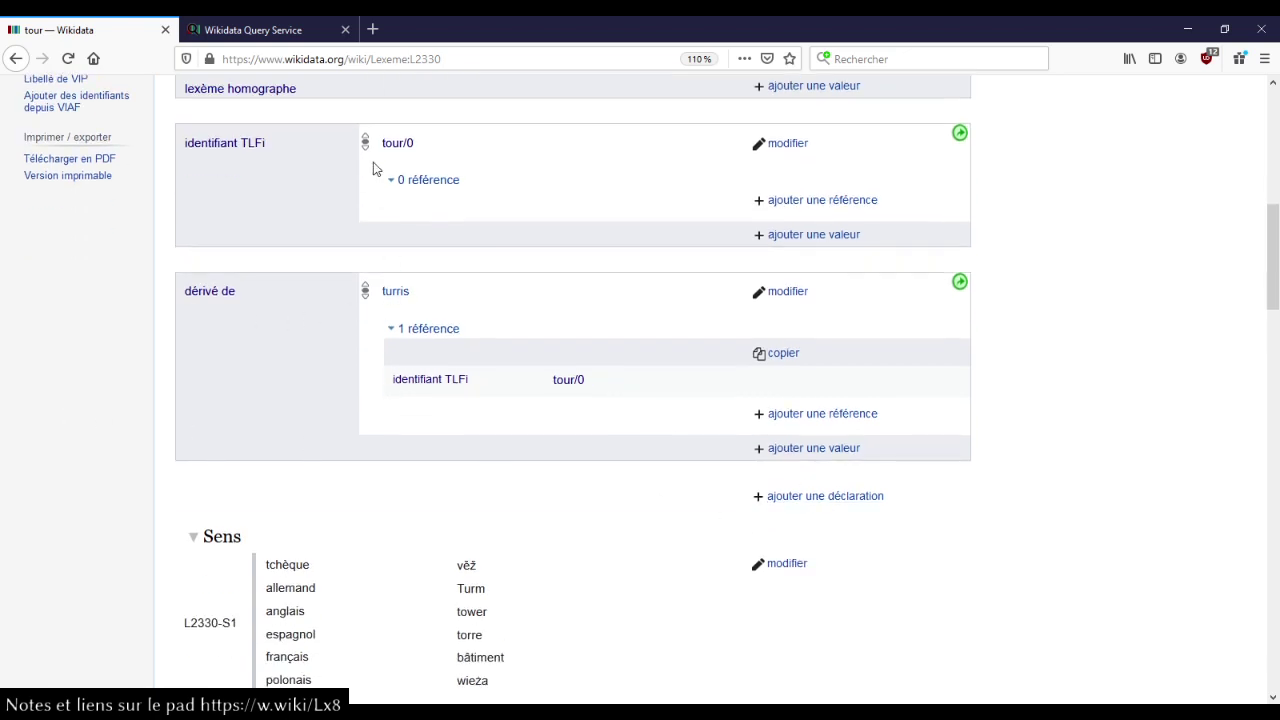
# - Open the lexeme's TLFi entry tour/0 on CNRTL and consult the Académie 9th and 8th edition entries for tour
pyautogui.middleClick(400, 146)
pyautogui.hotkey('ctrl', 'Tab')
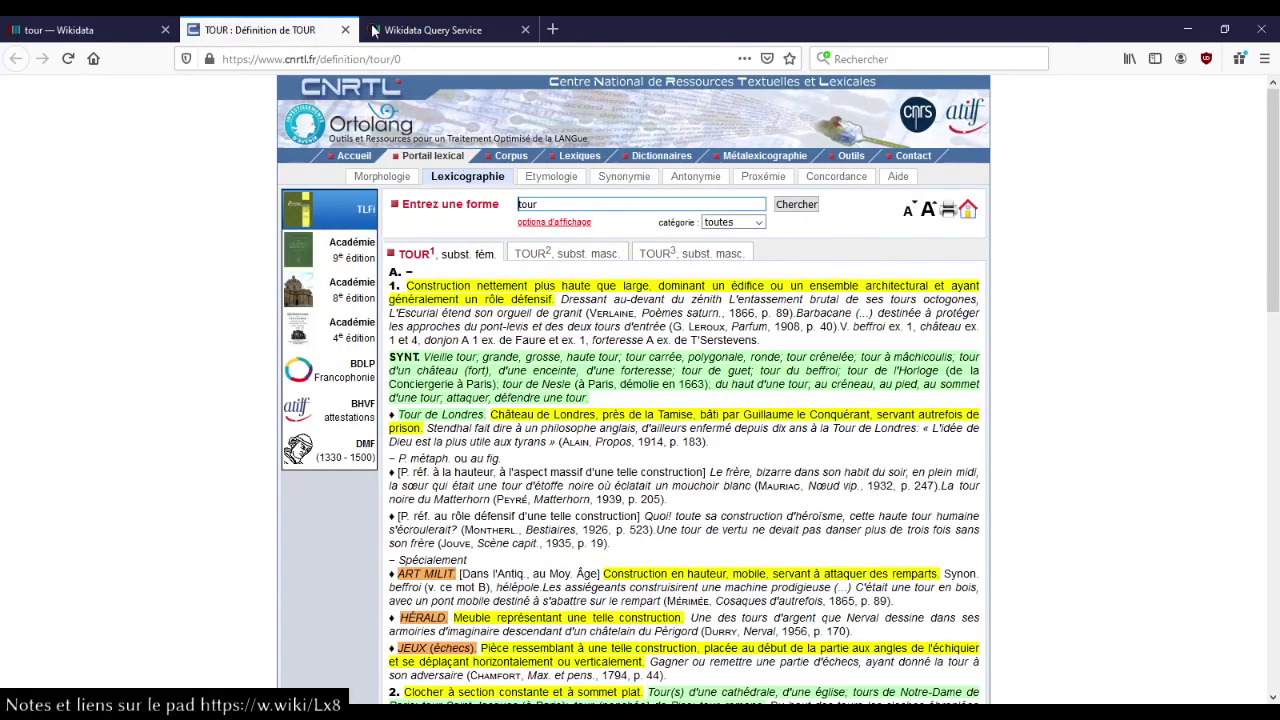
pyautogui.click(335, 262)
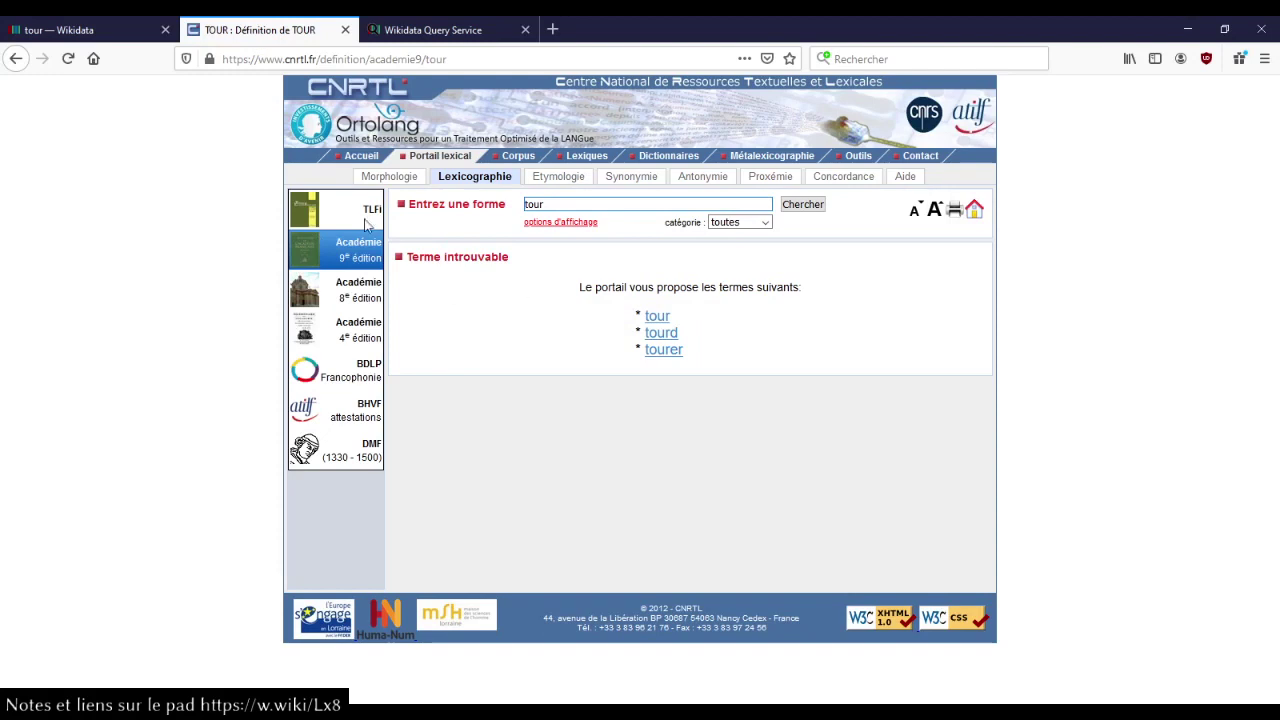
pyautogui.click(329, 285)
pyautogui.click(336, 257)
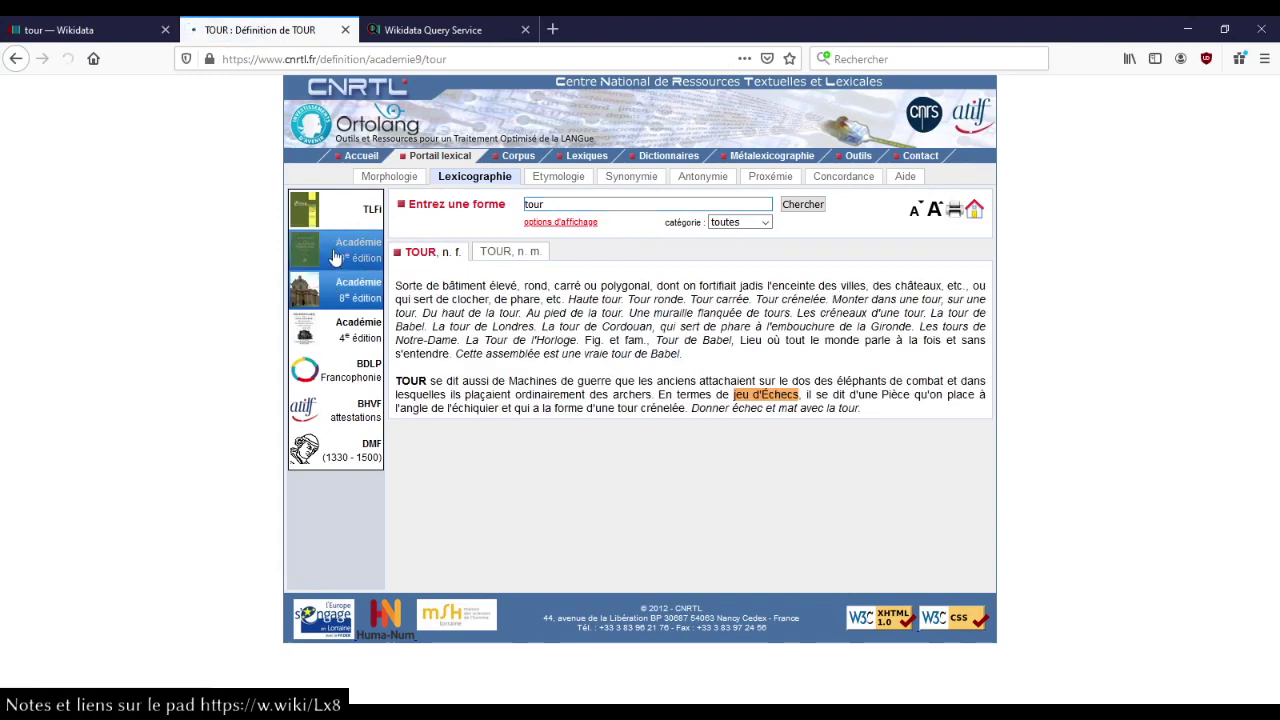
pyautogui.click(350, 289)
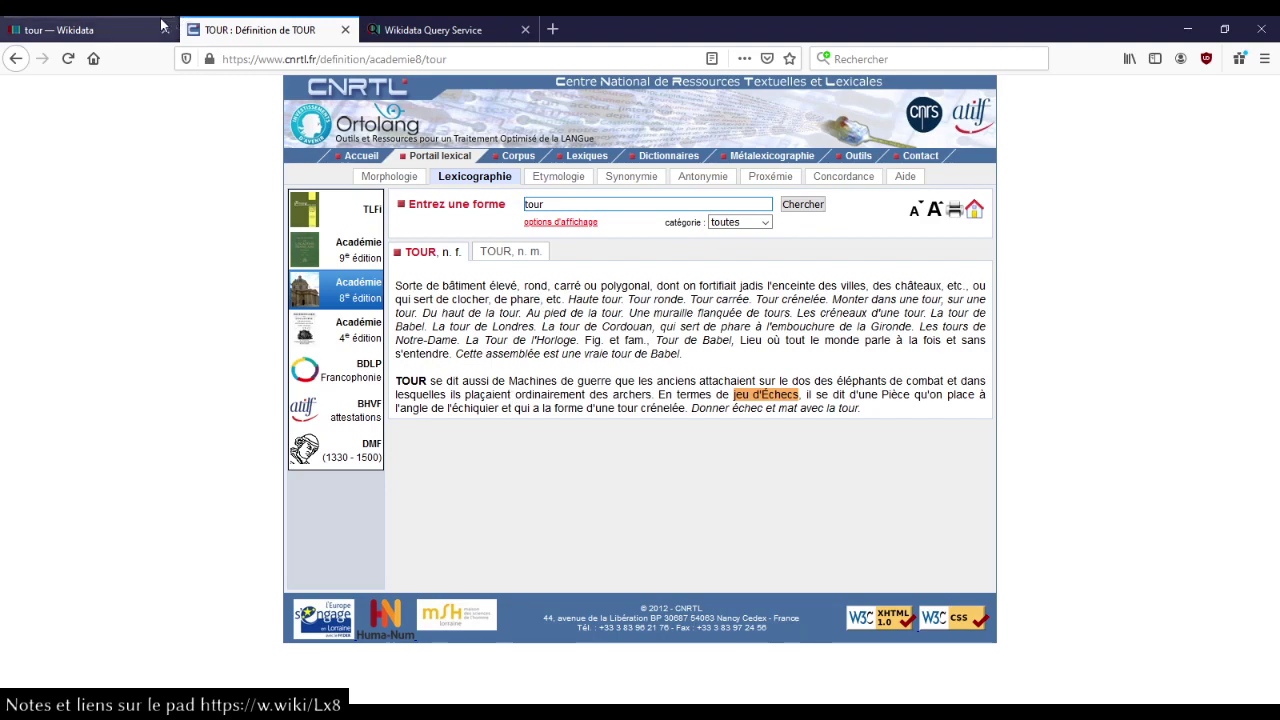
# - Add and publish a décrit par statement on the tour lexeme with the Dictionnaire de l'Académie française, 8e édition de 1932-1935
pyautogui.click(112, 28)
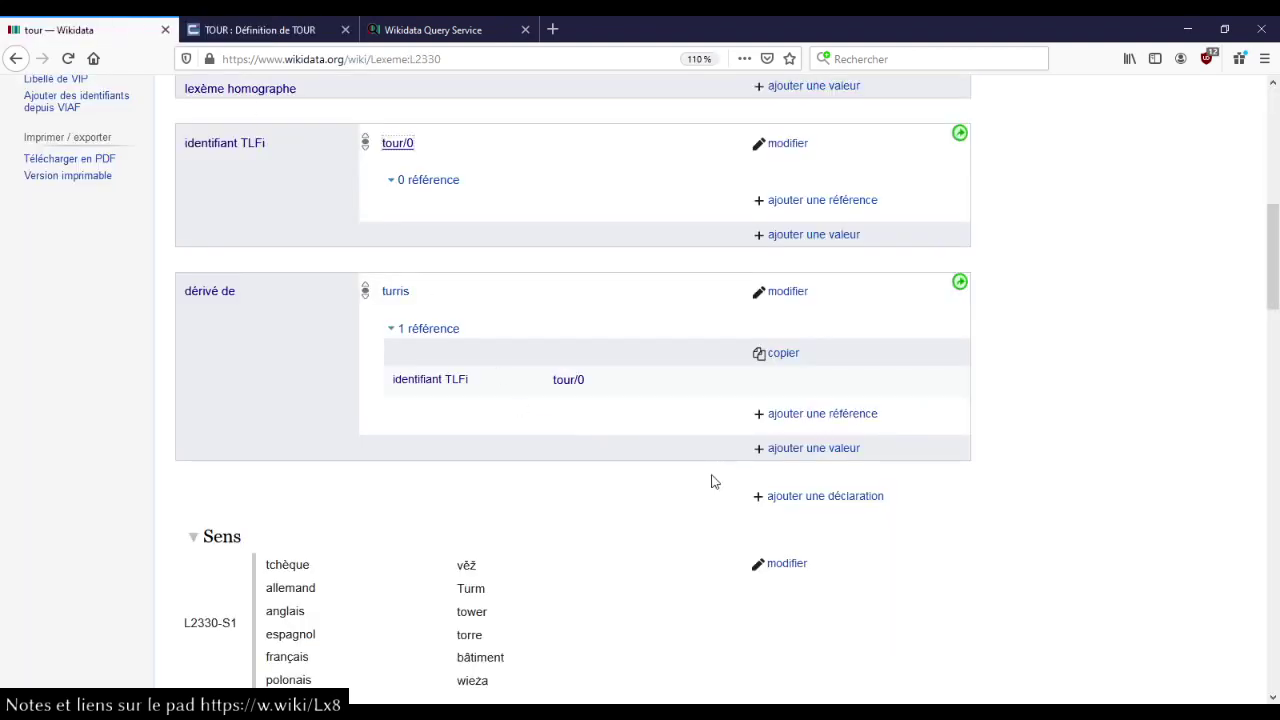
pyautogui.click(791, 503)
pyautogui.write('décrit par')
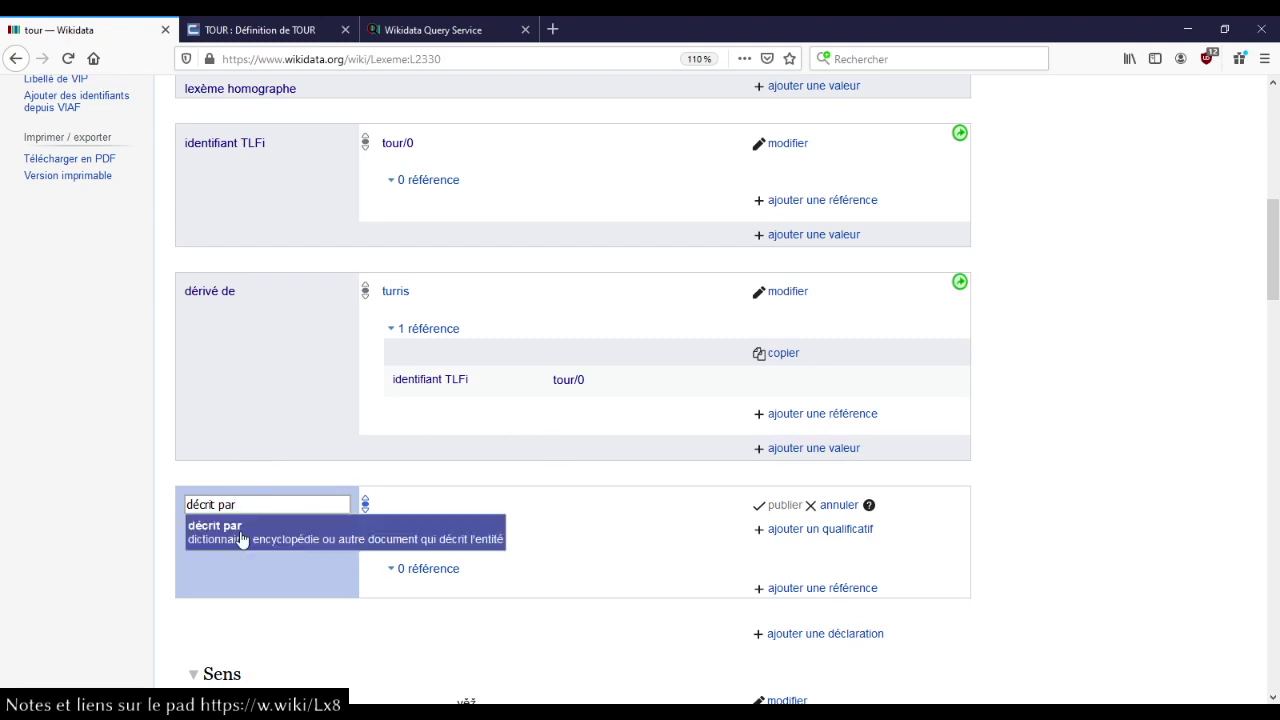
pyautogui.click(240, 535)
pyautogui.write('8e')
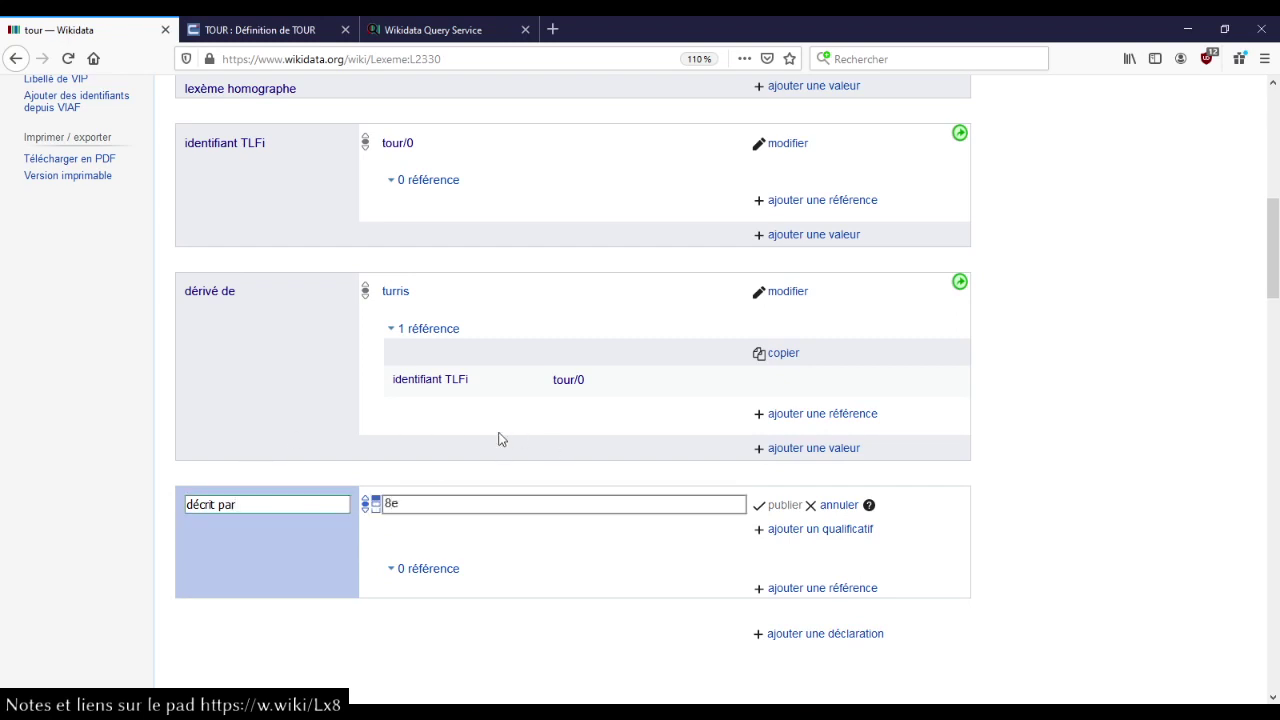
pyautogui.write(' édition')
pyautogui.hotkey('ctrl', 'a')
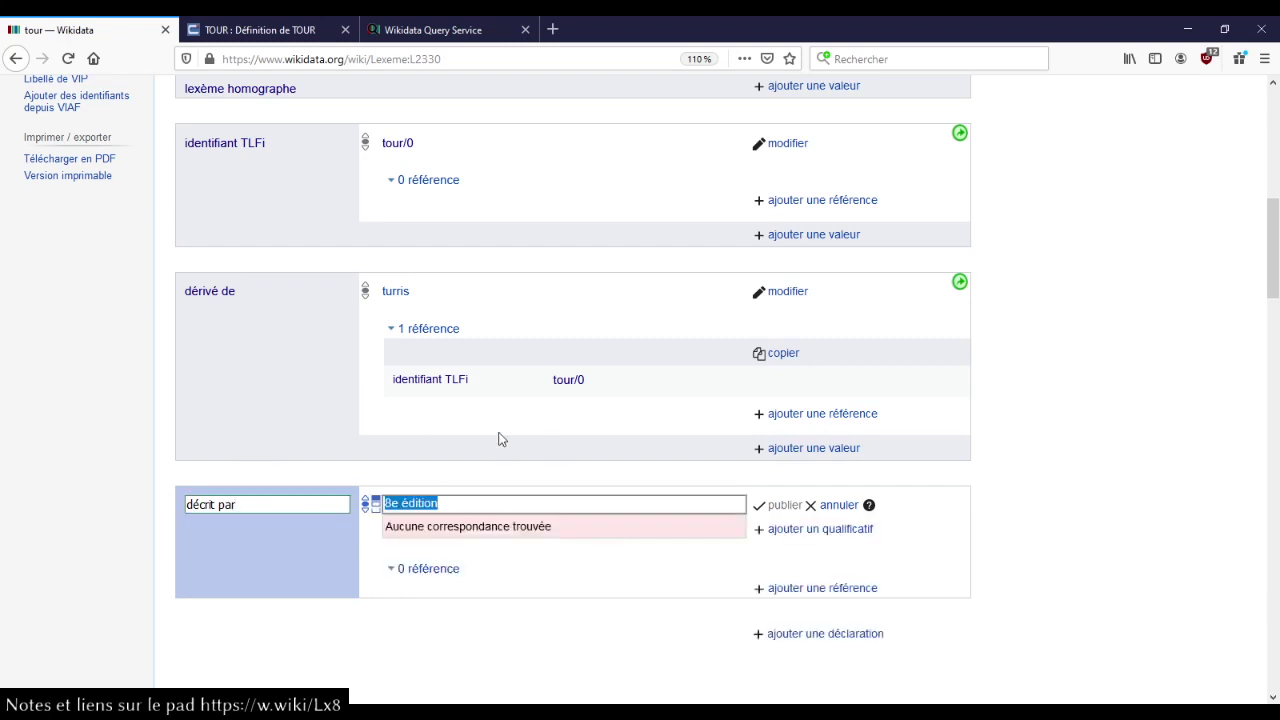
pyautogui.write("dictionnaire de l'aca")
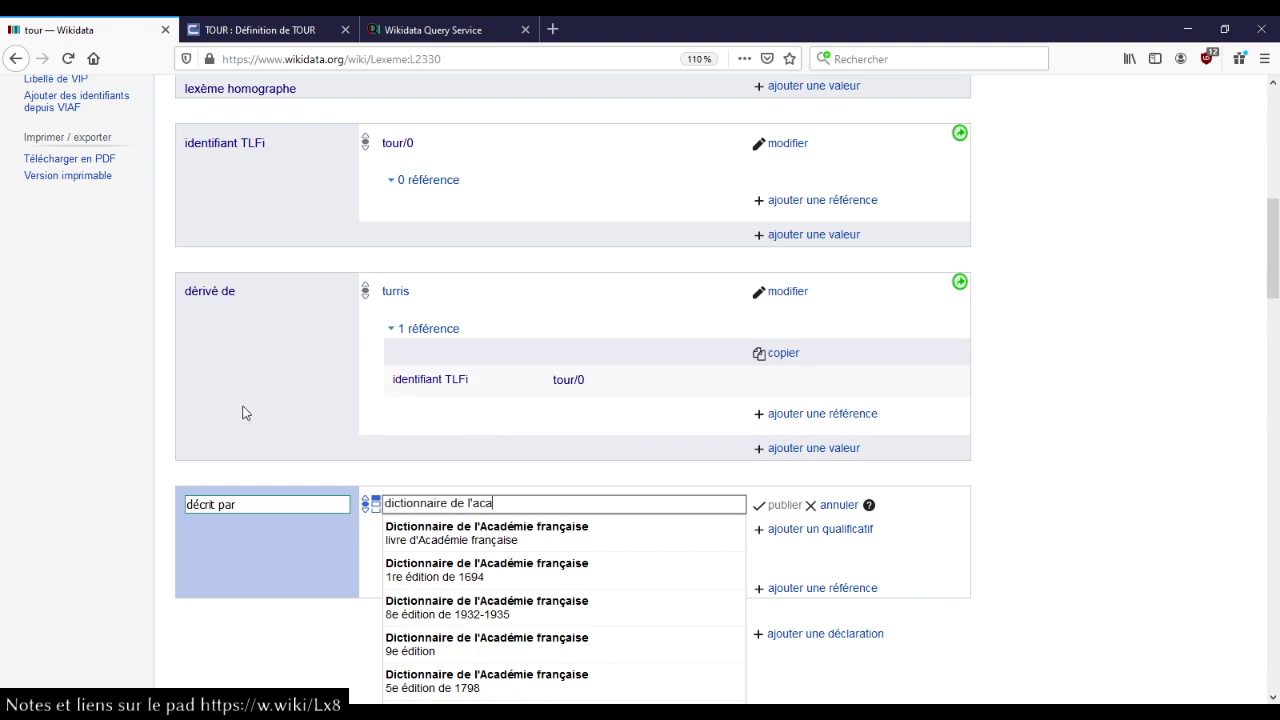
pyautogui.scroll(-1, 249, 410)
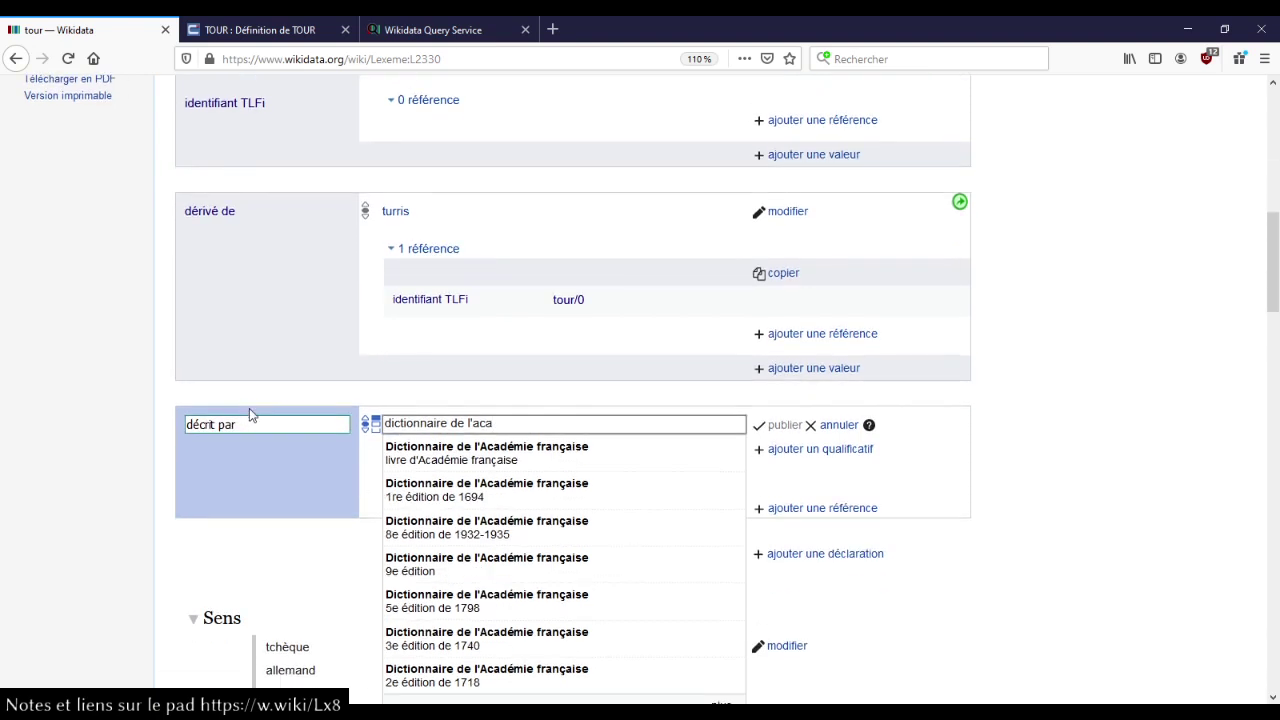
pyautogui.click(508, 535)
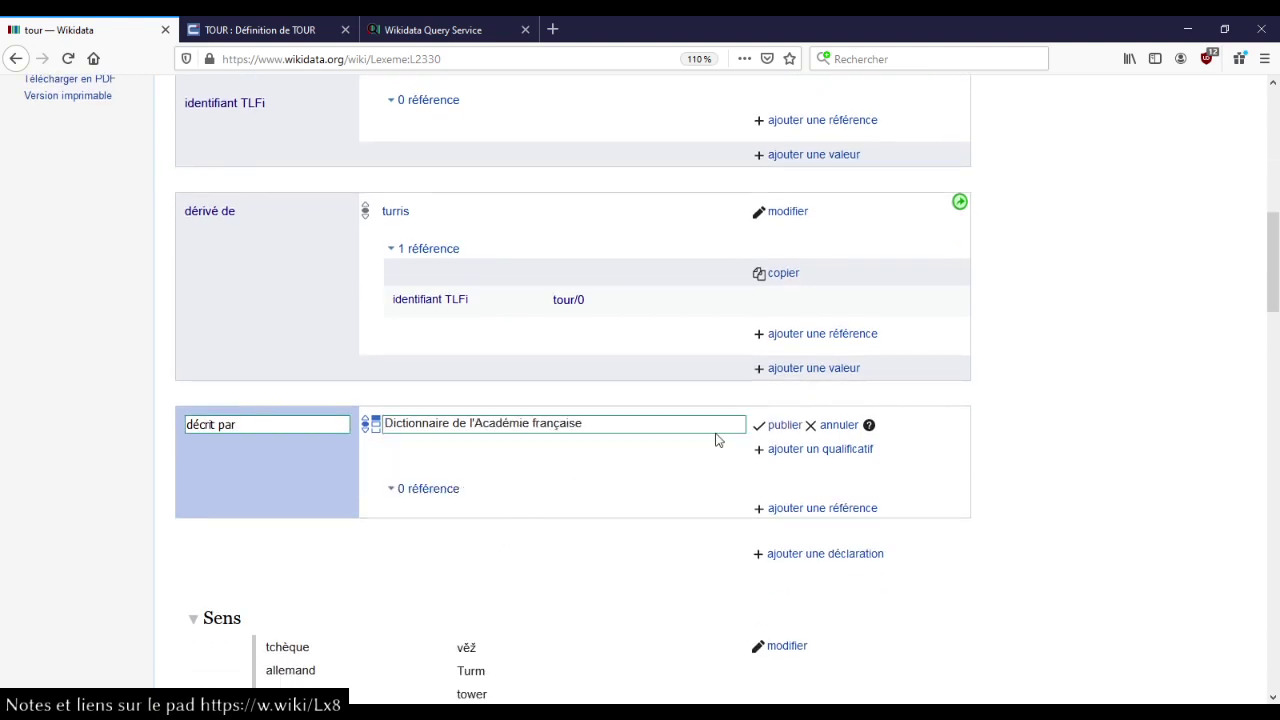
pyautogui.click(774, 434)
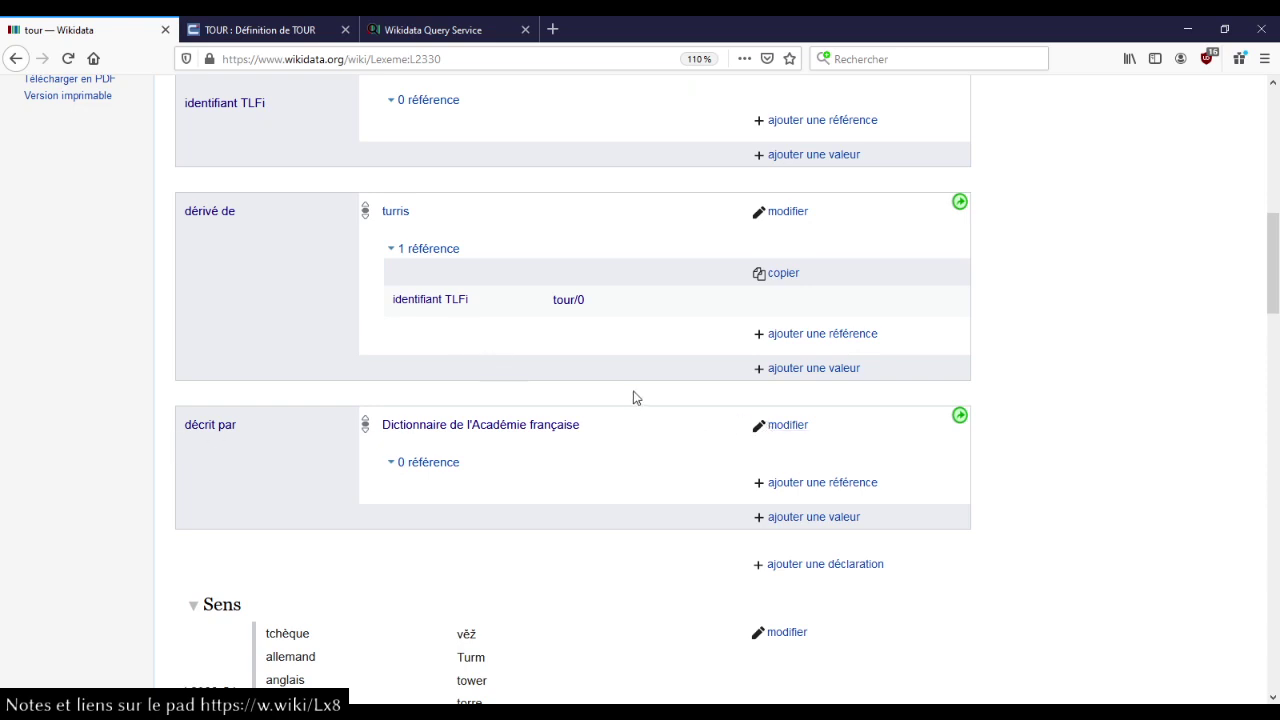
pyautogui.scroll(-1, 633, 397)
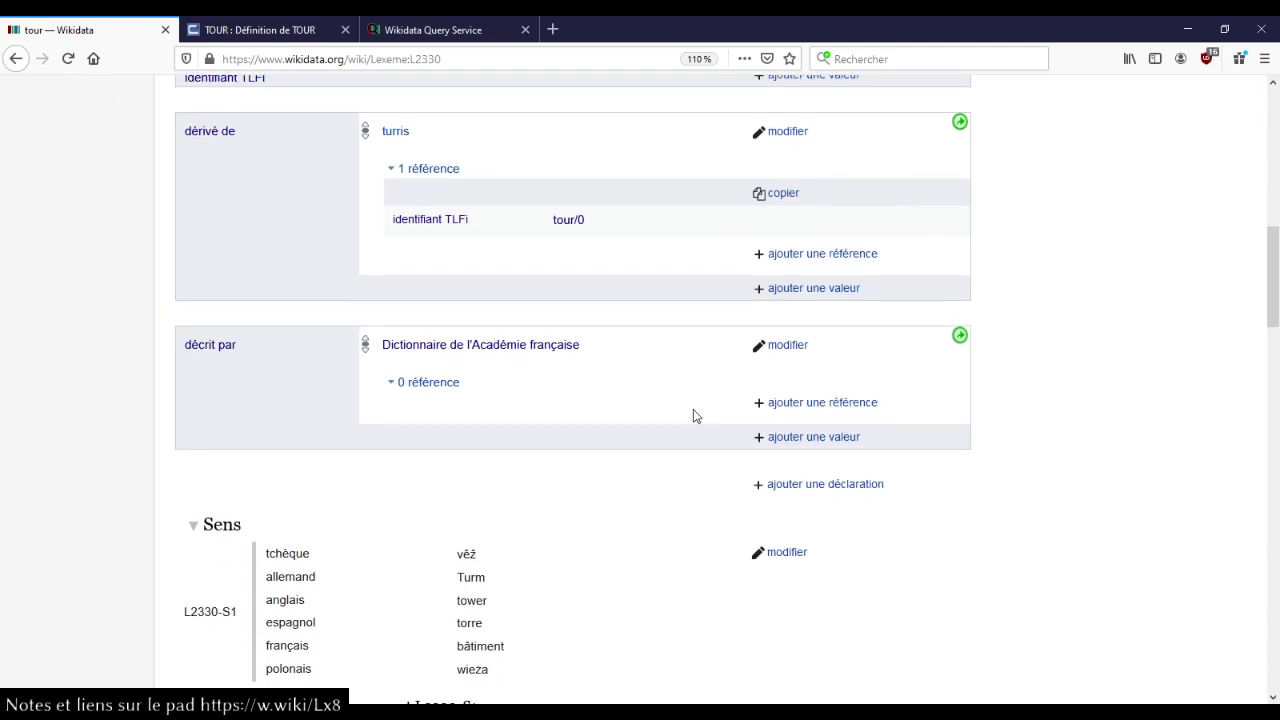
pyautogui.click(783, 440)
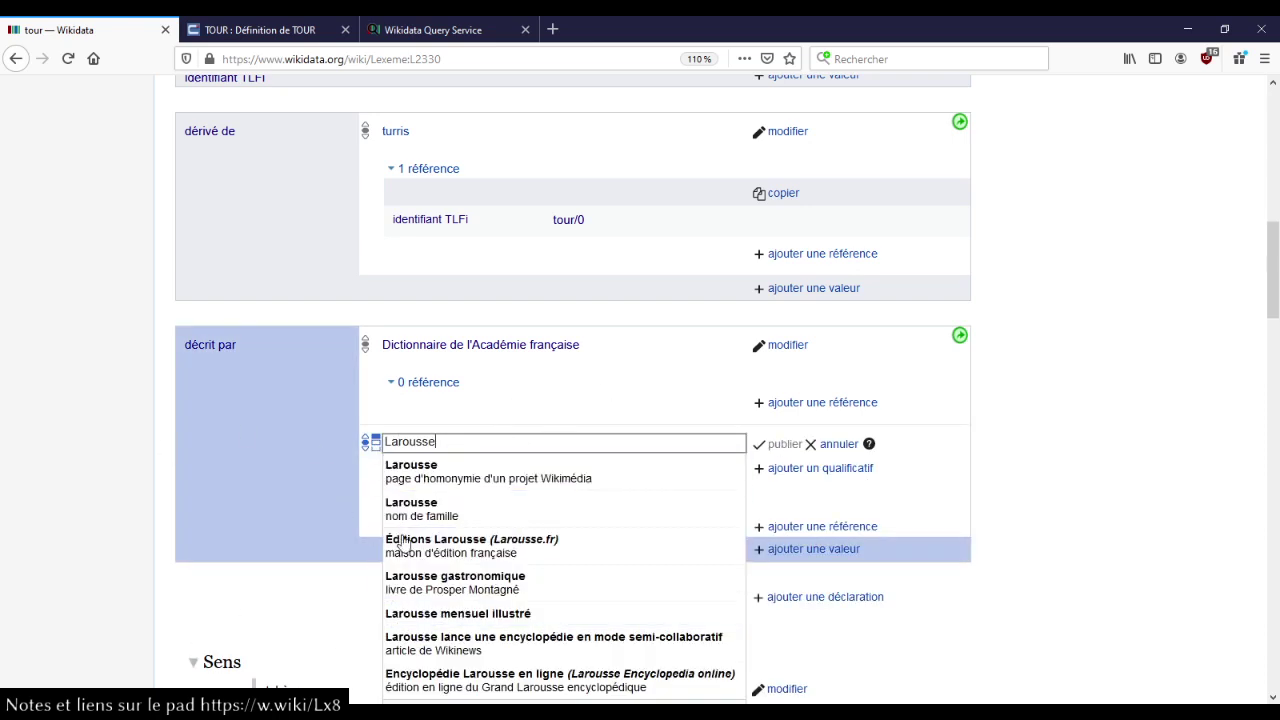
pyautogui.scroll(-3, 298, 432)
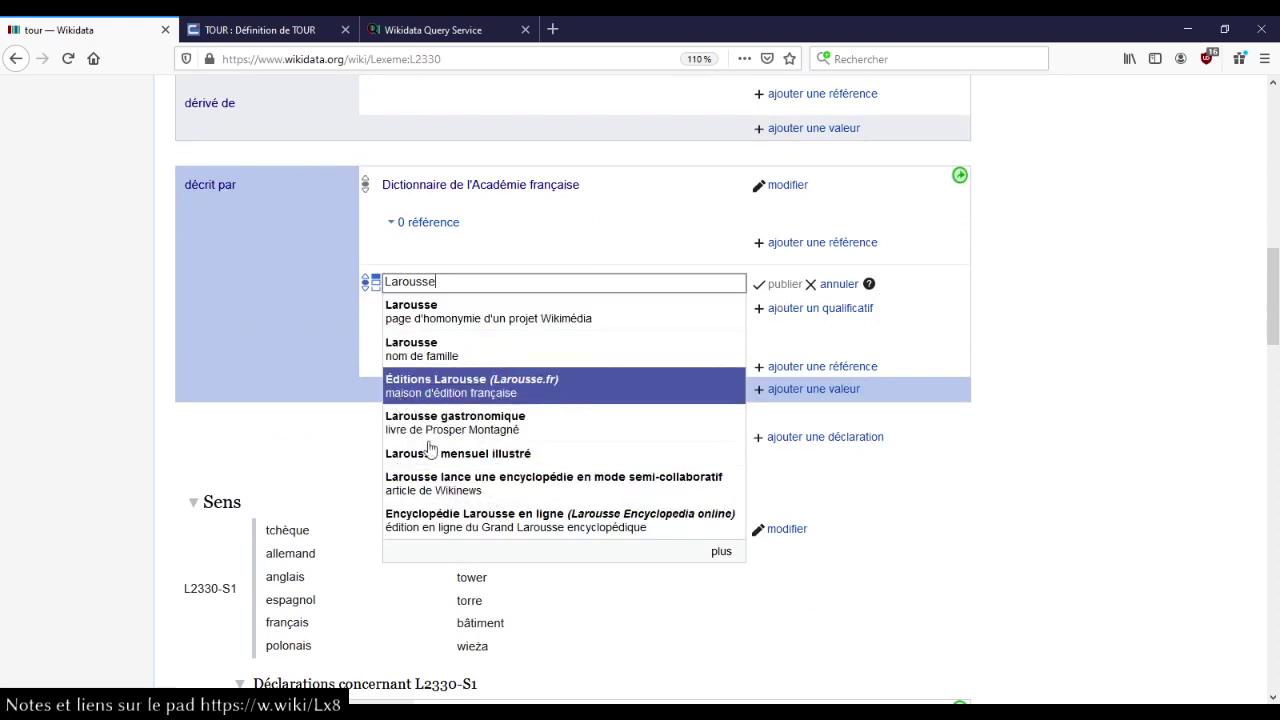
pyautogui.click(833, 284)
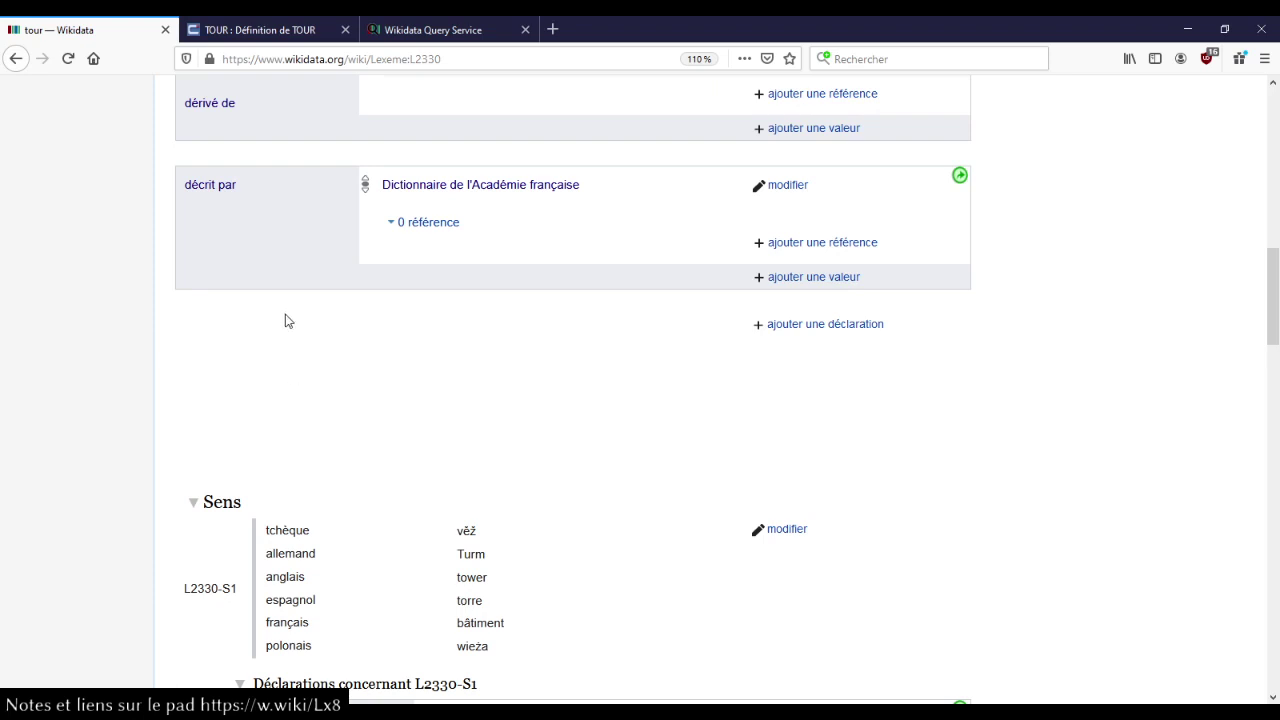
# - Start a second décrit par value on the tour lexeme and search for "dictionnaire de Trévoux"
pyautogui.scroll(1, 286, 320)
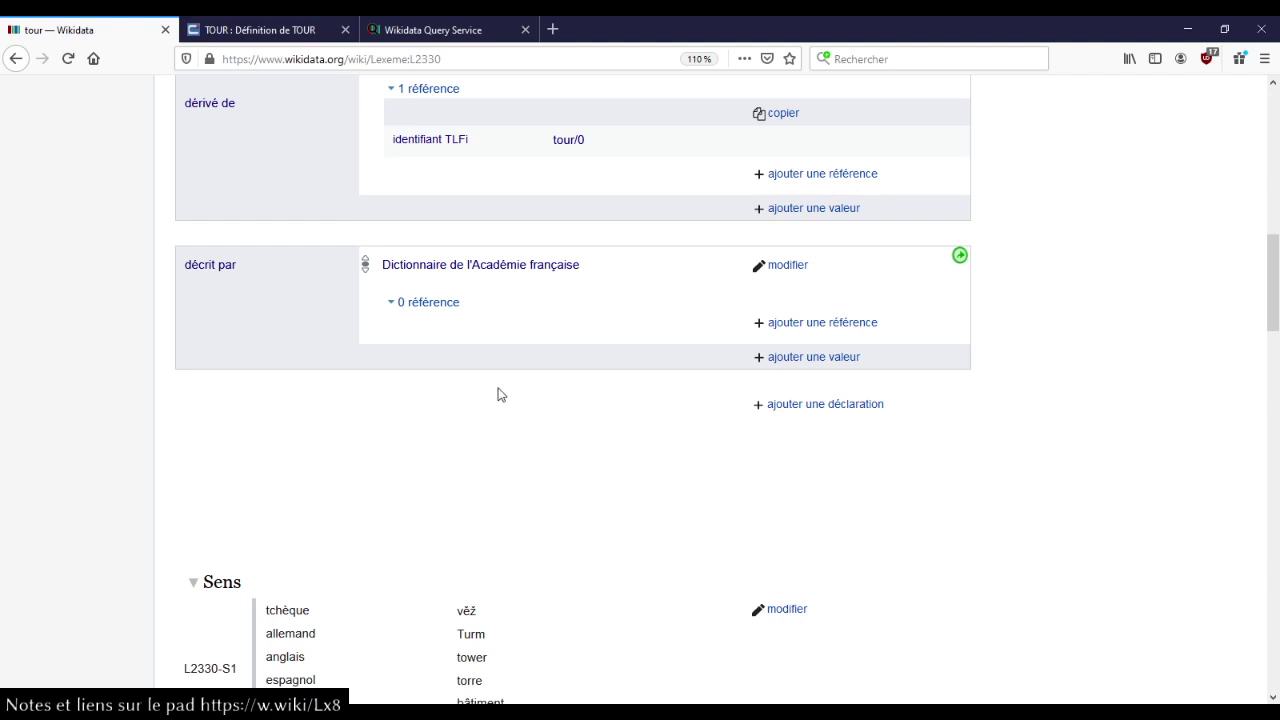
pyautogui.click(772, 357)
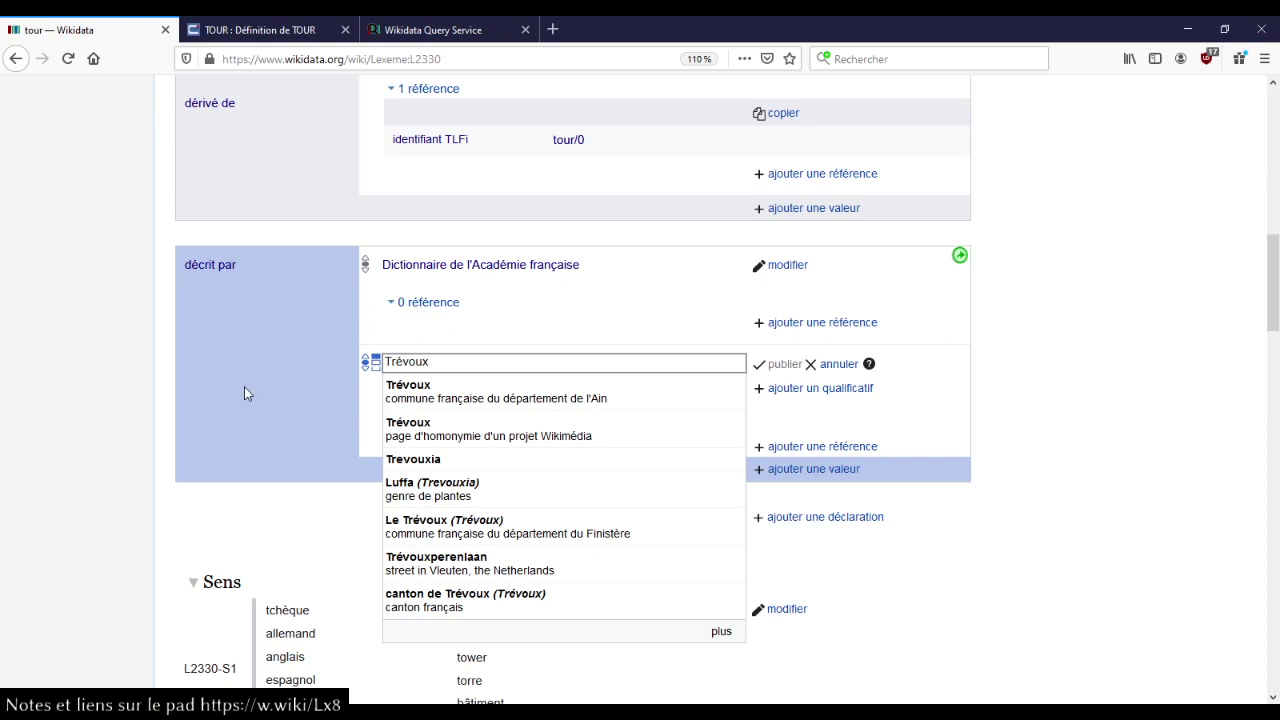
pyautogui.scroll(-1, 244, 386)
pyautogui.click(536, 557)
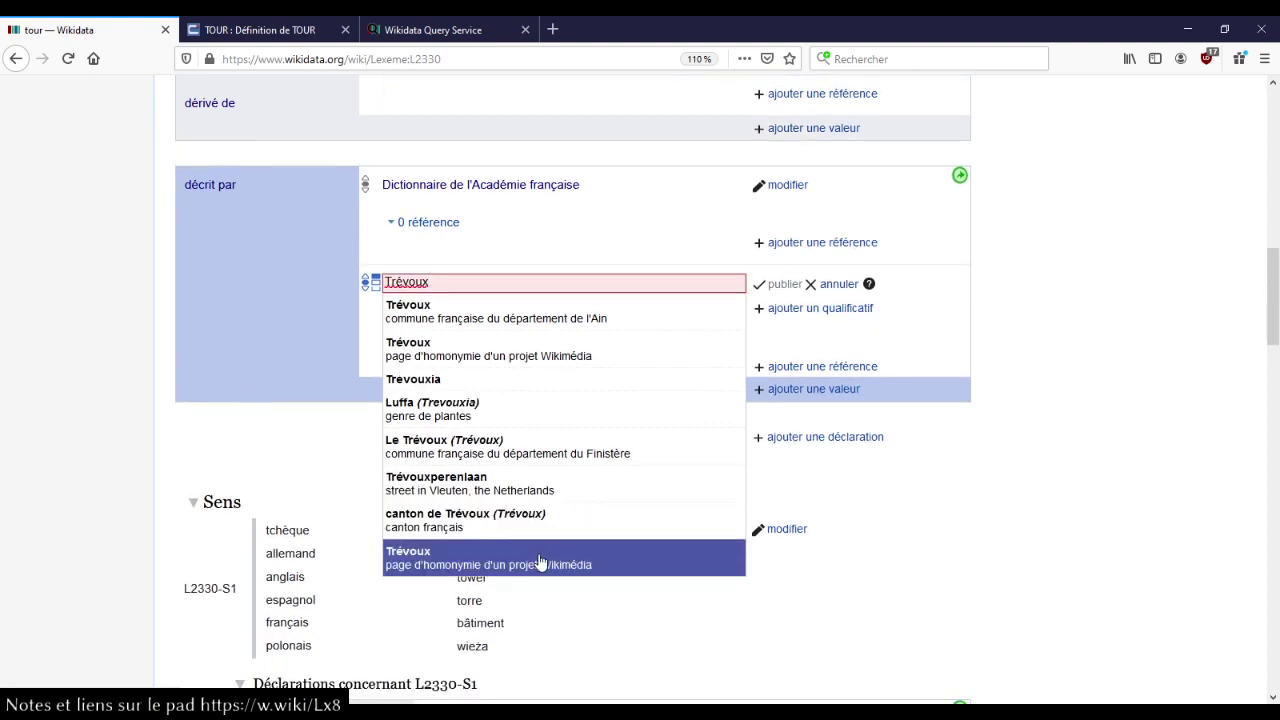
pyautogui.click(468, 283)
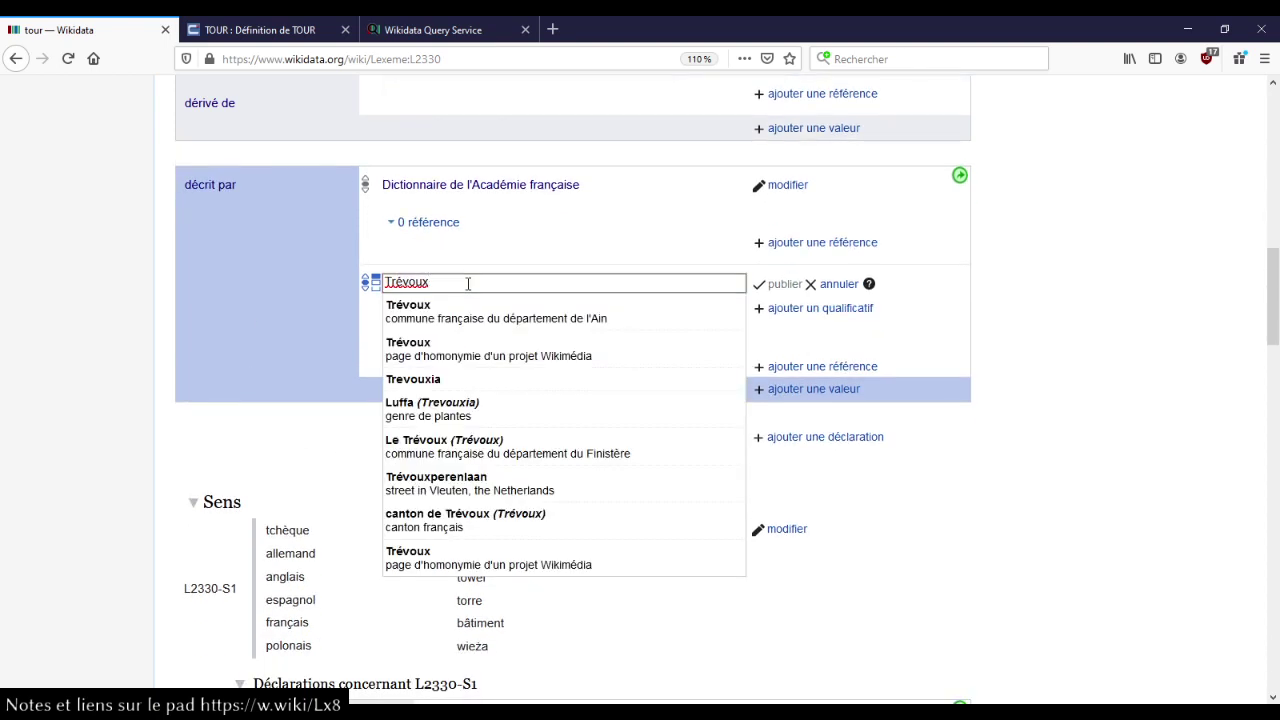
pyautogui.press('Home')
pyautogui.write('dictionnaire de')
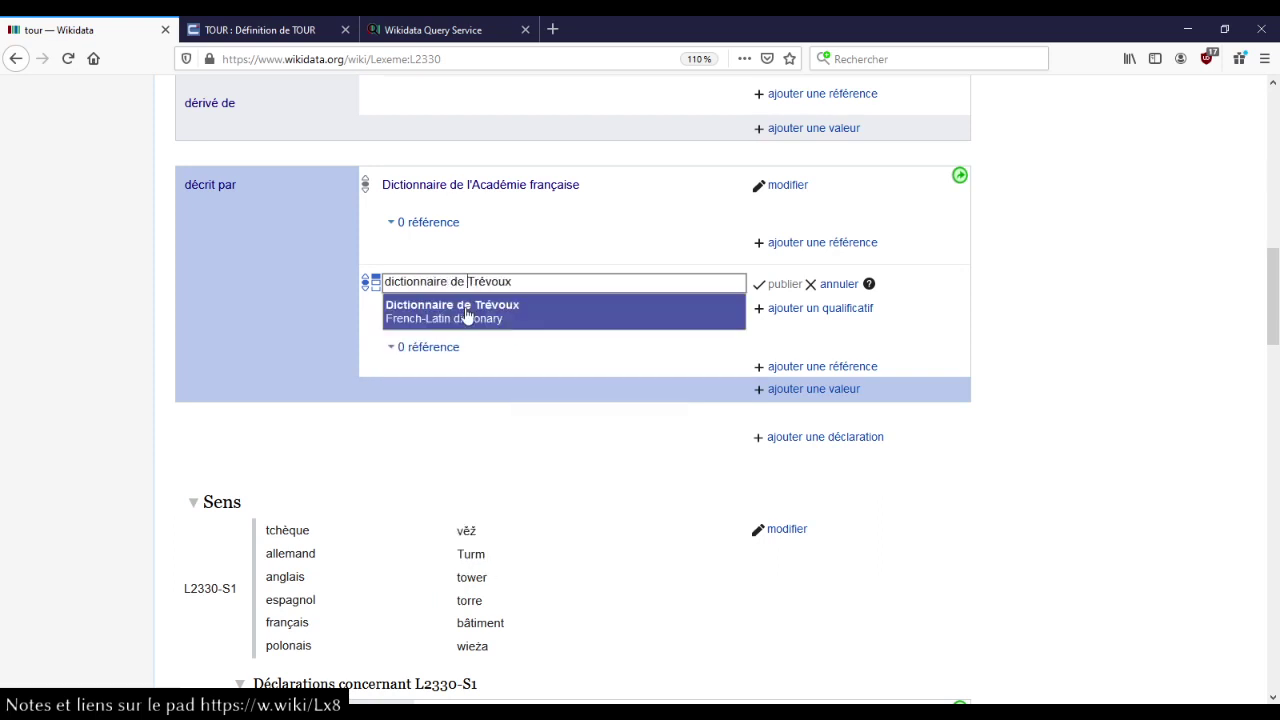
# - Open the suggested Dictionnaire de Trévoux item separately, look through its statements and follow its édition value to the 6th edition
pyautogui.middleClick(467, 315)
pyautogui.click(255, 30)
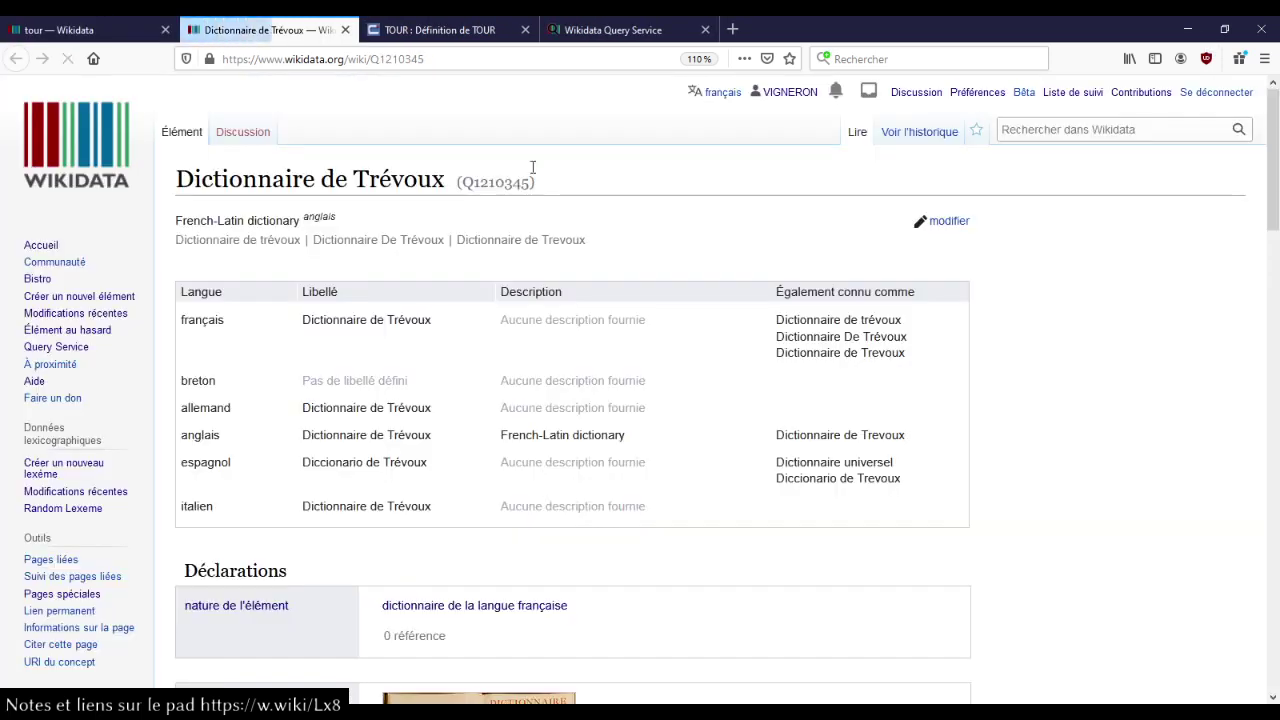
pyautogui.scroll(-5, 609, 286)
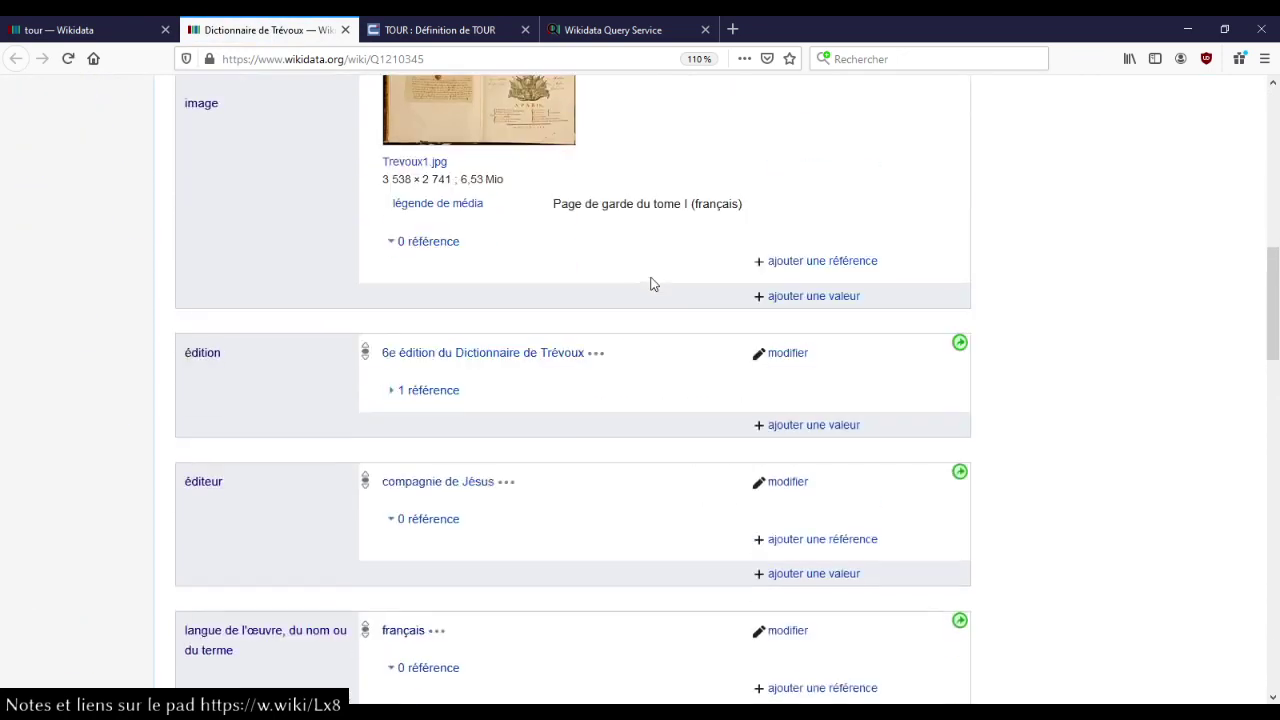
pyautogui.scroll(-4, 651, 283)
pyautogui.scroll(1, 640, 285)
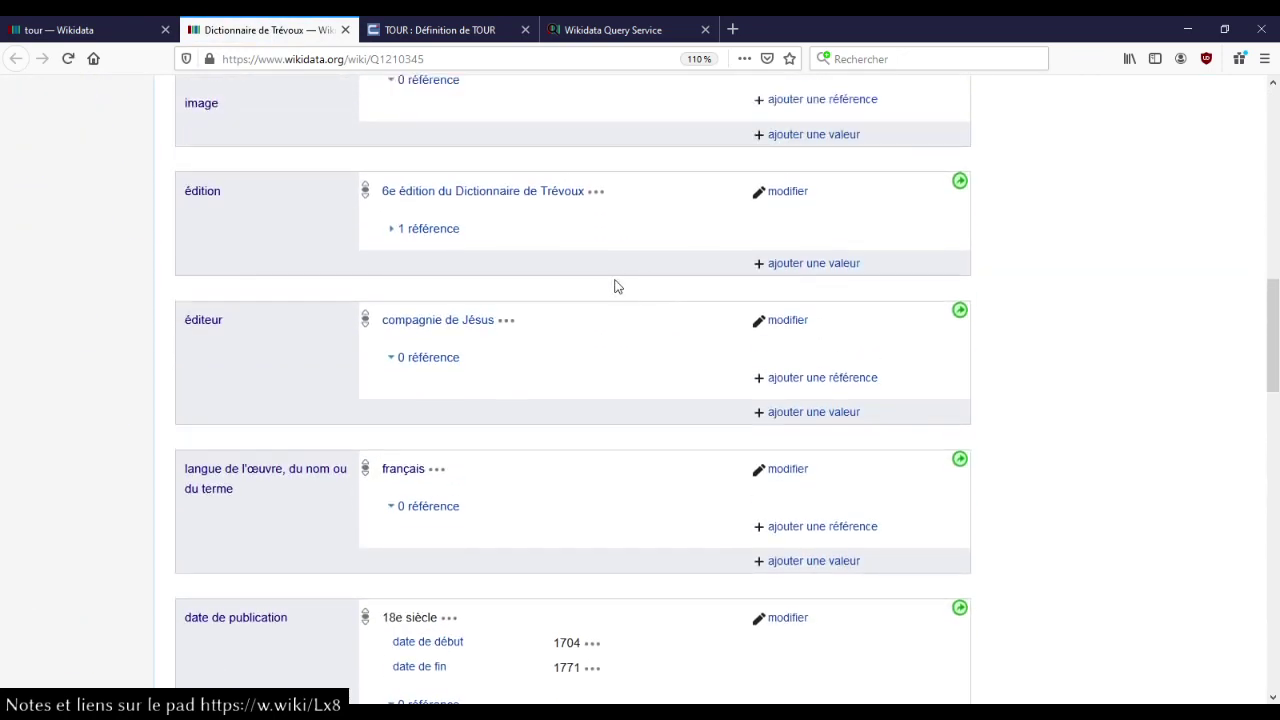
pyautogui.click(527, 197)
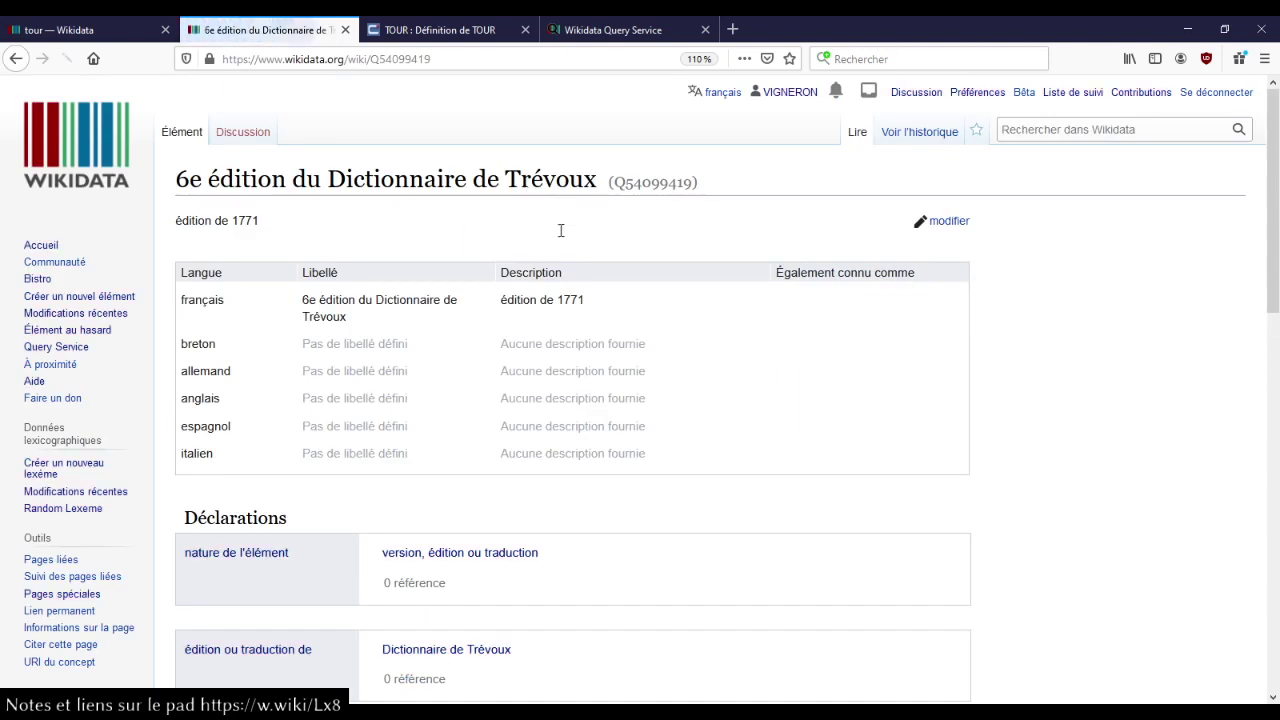
# - Look through the 6th edition item down to its sitelinks and open its French Wikisource page in a separate tab
pyautogui.scroll(-3, 681, 330)
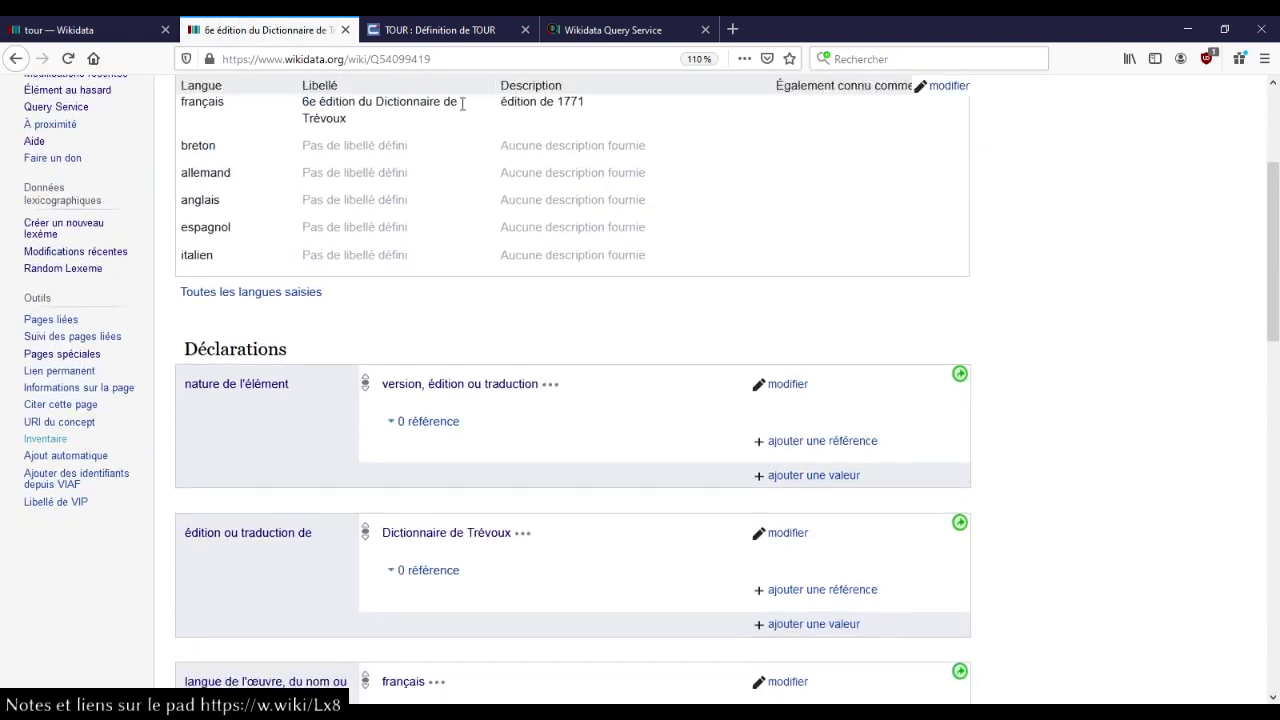
pyautogui.scroll(-5, 597, 346)
pyautogui.scroll(-5, 597, 346)
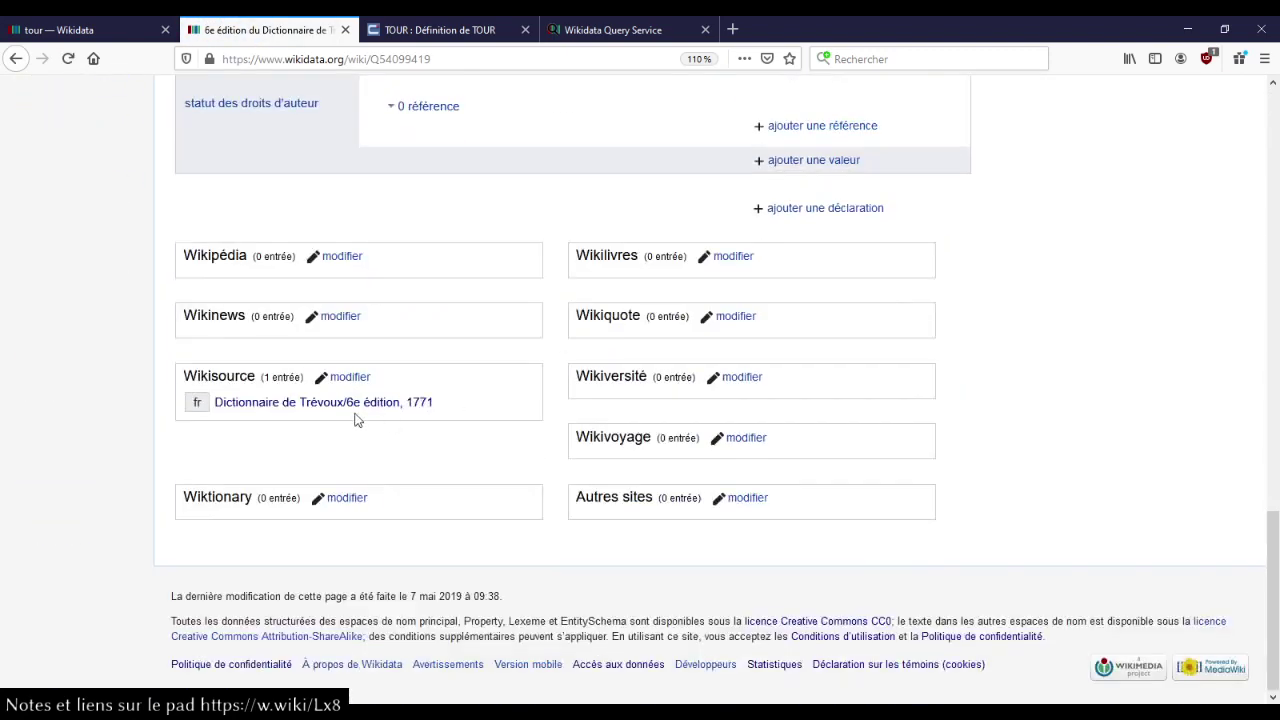
pyautogui.middleClick(417, 400)
pyautogui.click(457, 25)
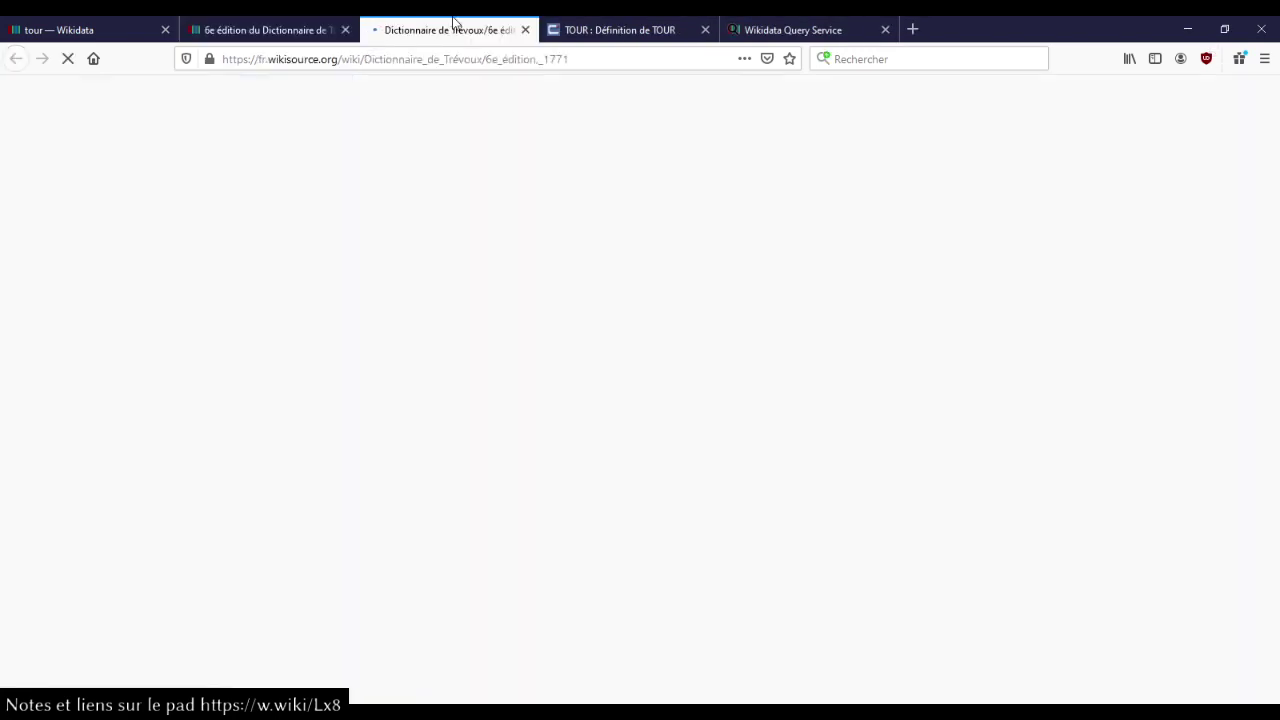
# - Open the T section of the 6th edition's alphabetical index, follow its source to the scanned volume and look over the page list
pyautogui.scroll(-4, 420, 274)
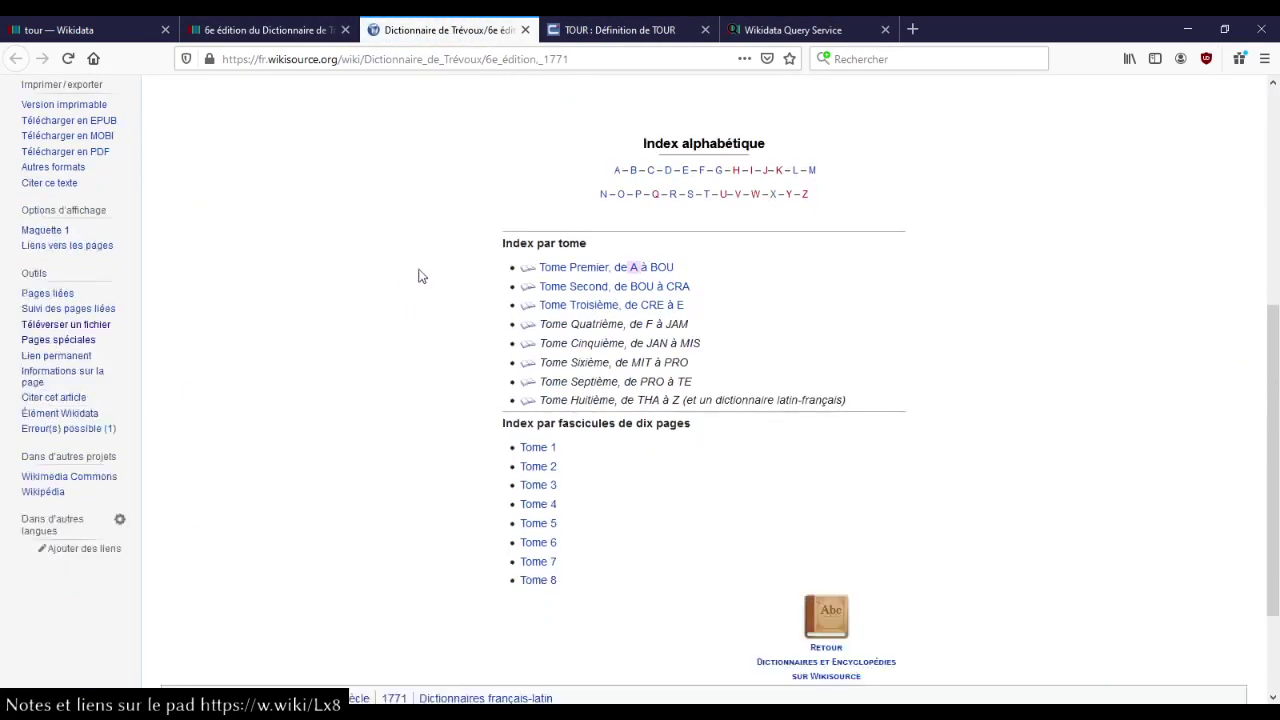
pyautogui.click(706, 194)
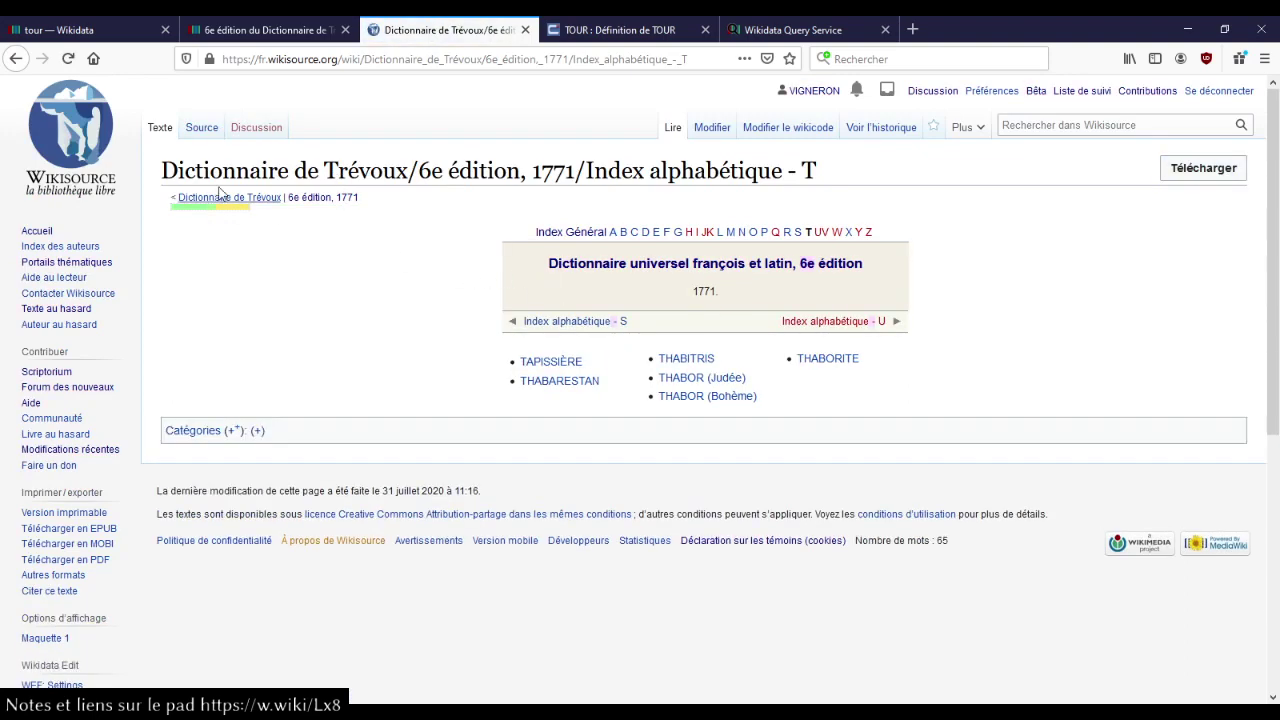
pyautogui.click(206, 130)
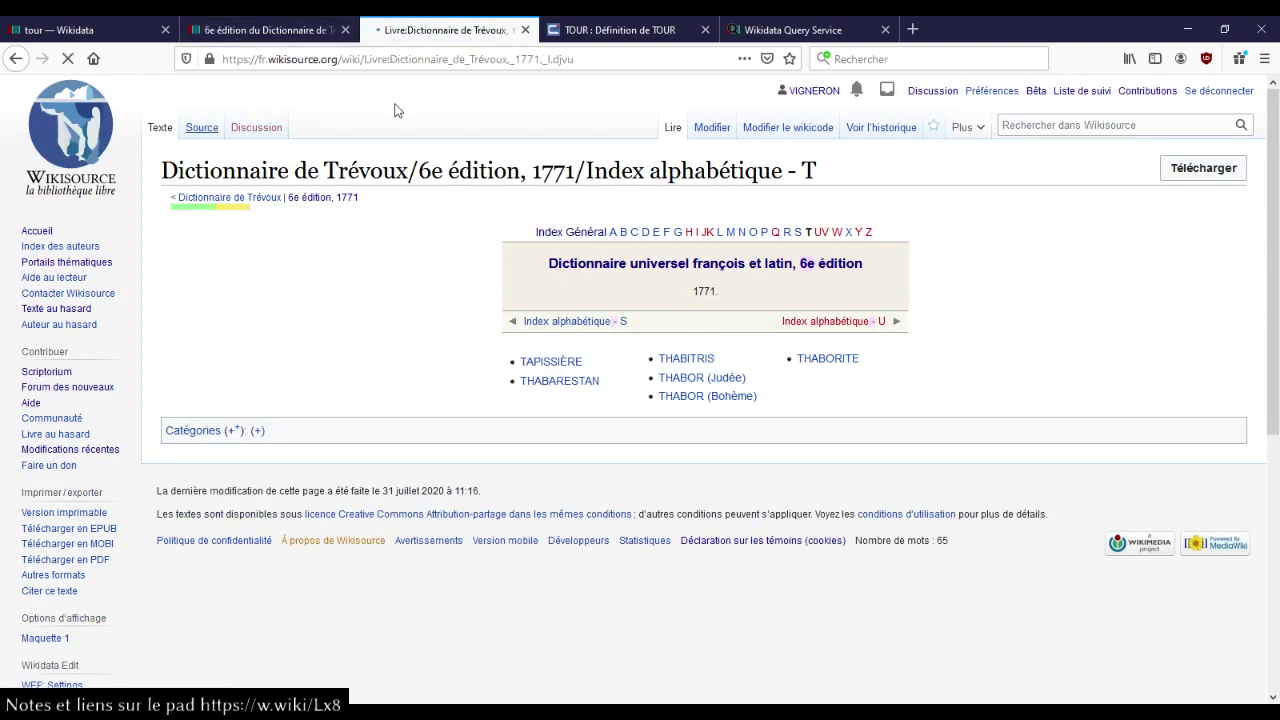
pyautogui.scroll(-1, 686, 371)
pyautogui.scroll(-2, 686, 371)
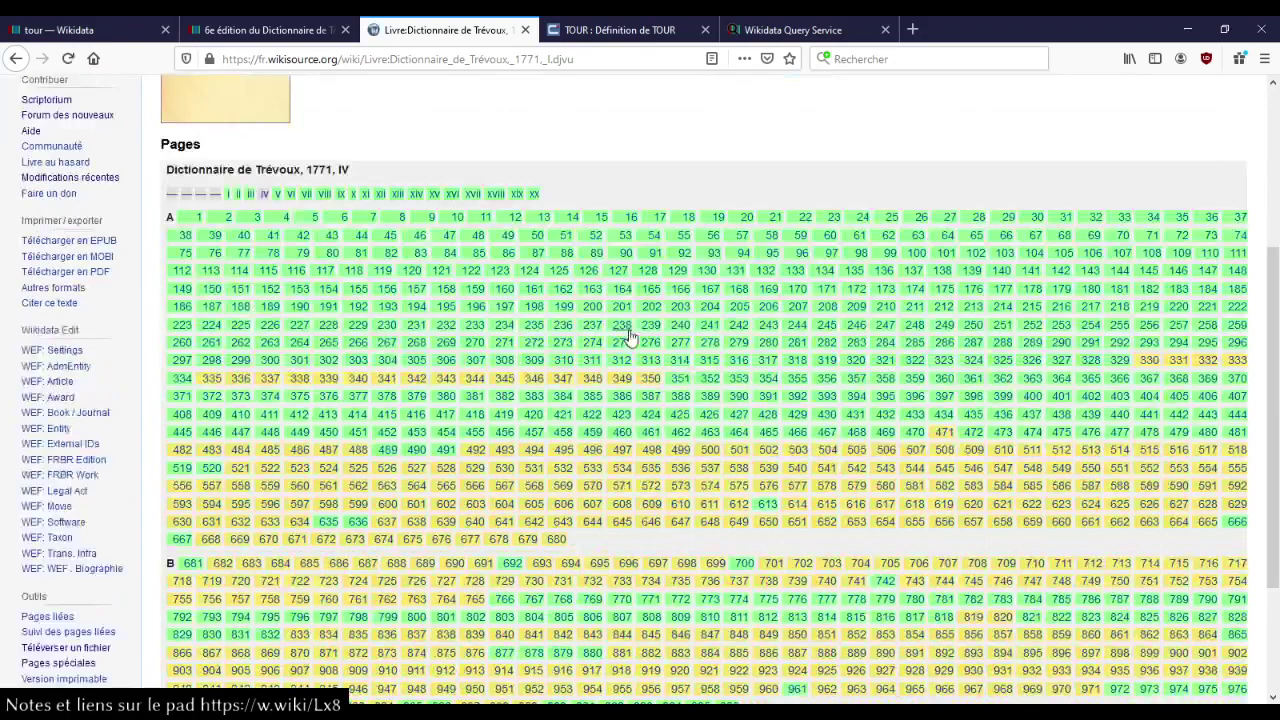
pyautogui.scroll(-3, 628, 338)
pyautogui.scroll(4, 628, 338)
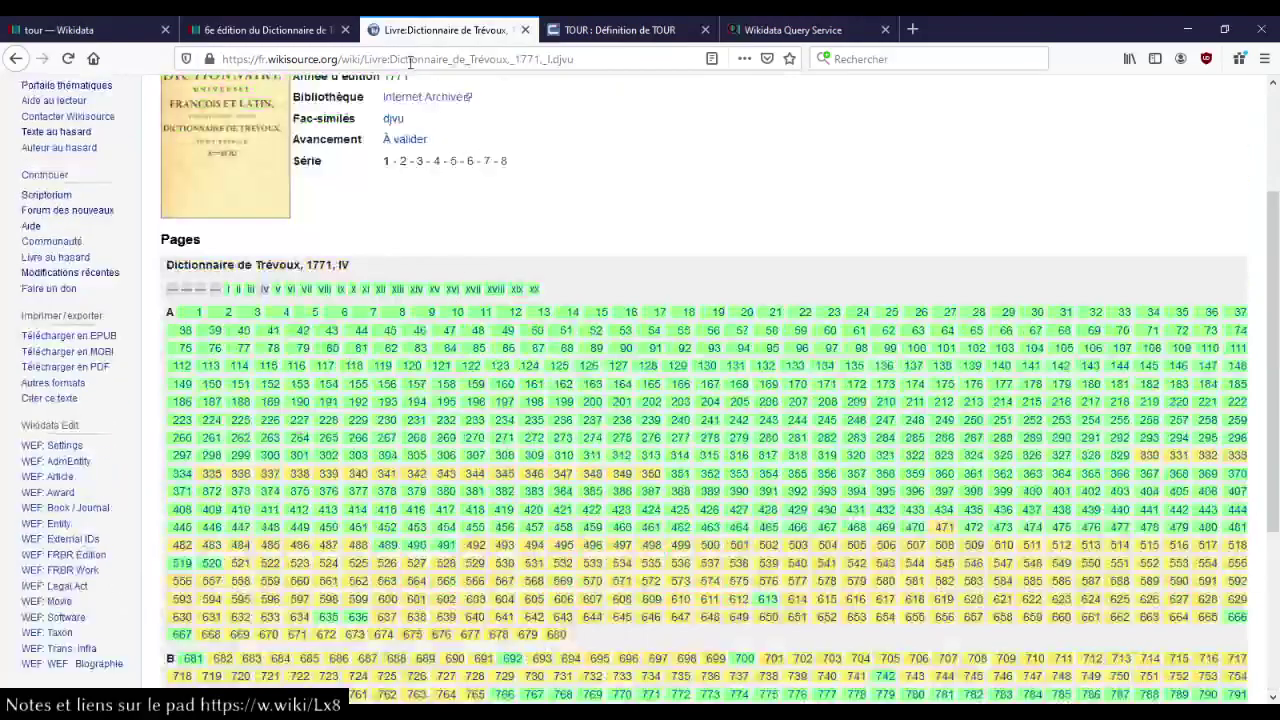
# - Switch to volume 7 of the 1771 series and check which words pages 1010, 1036 and 1063 of its T section cover
pyautogui.click(487, 162)
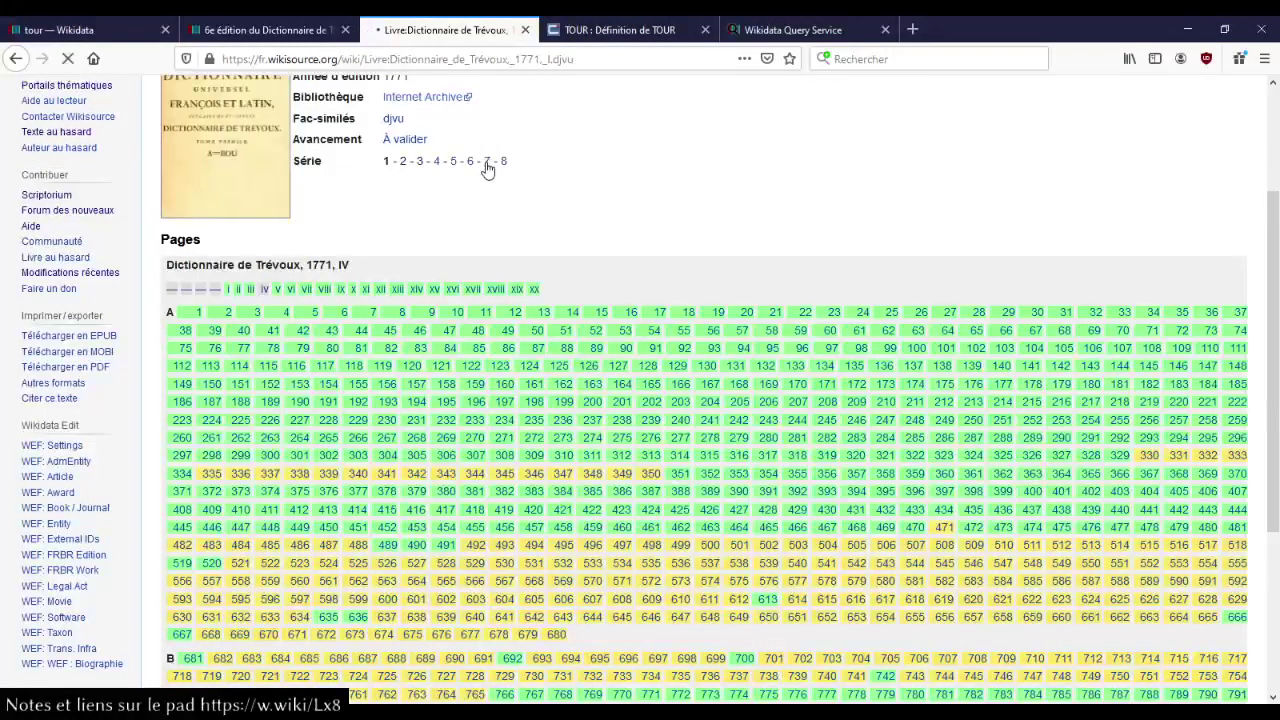
pyautogui.scroll(-5, 560, 285)
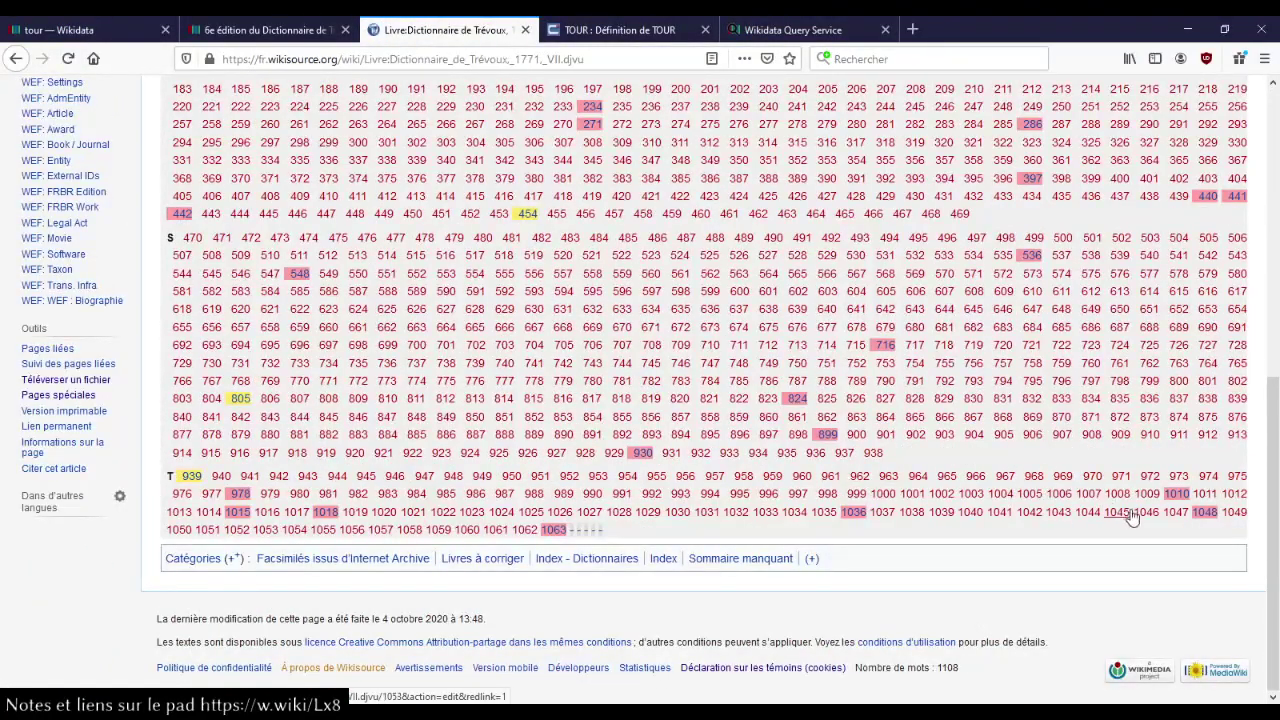
pyautogui.click(1177, 494)
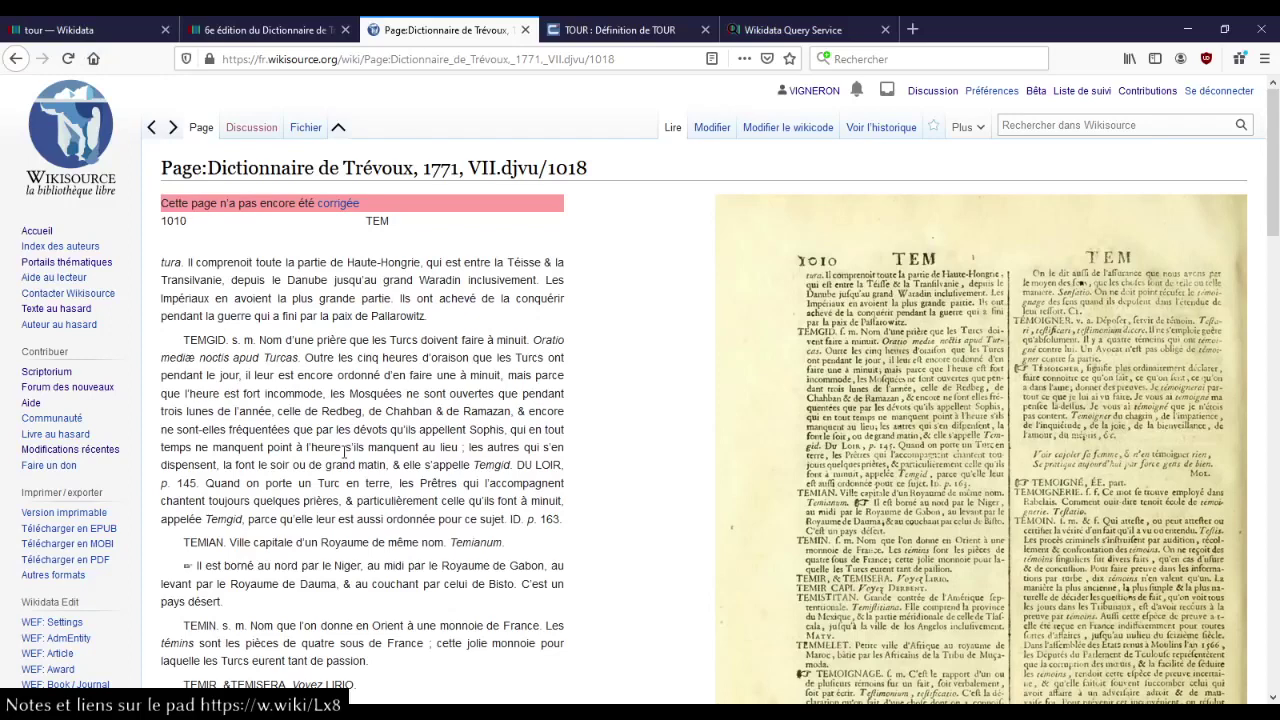
pyautogui.hotkey('alt', 'Left')
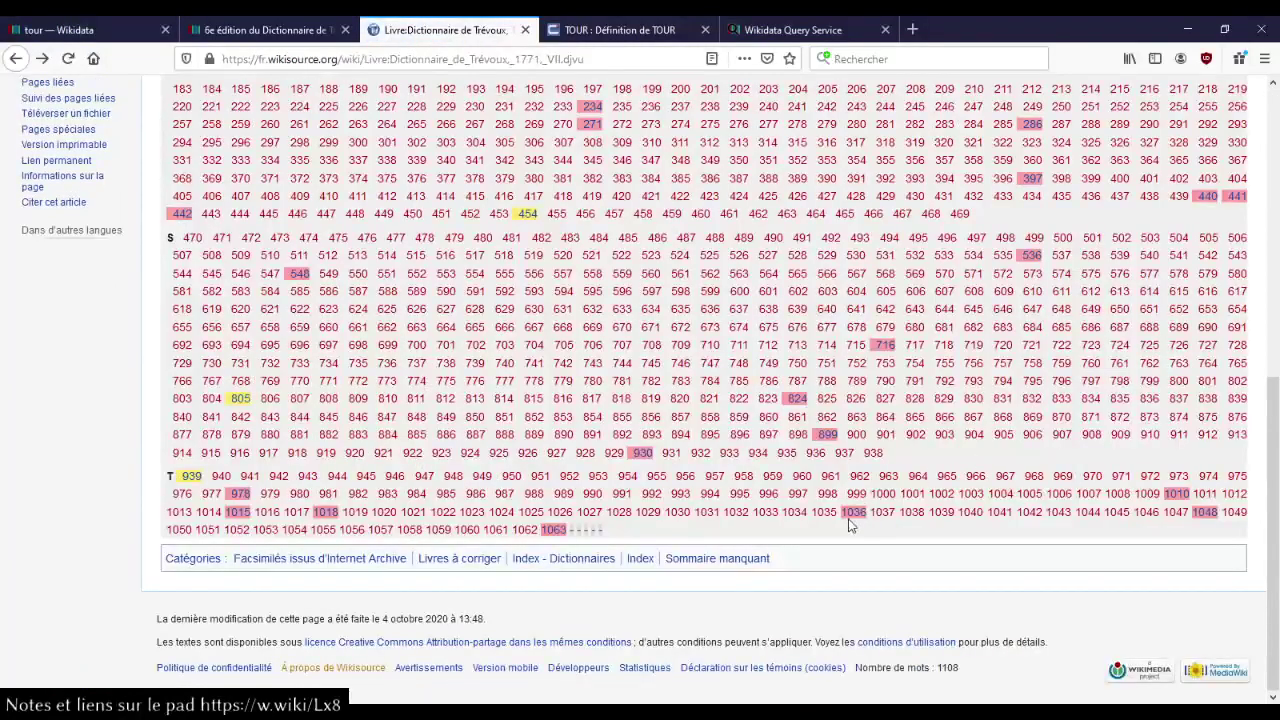
pyautogui.click(850, 512)
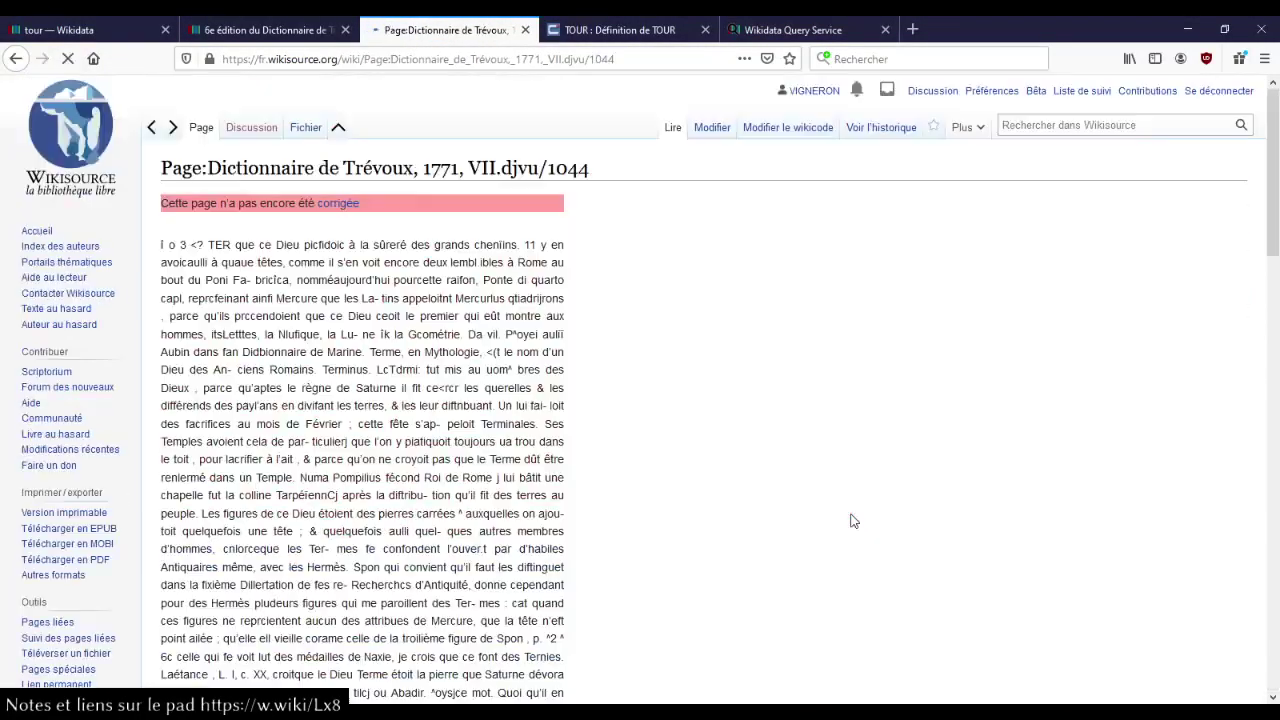
pyautogui.hotkey('alt', 'Left')
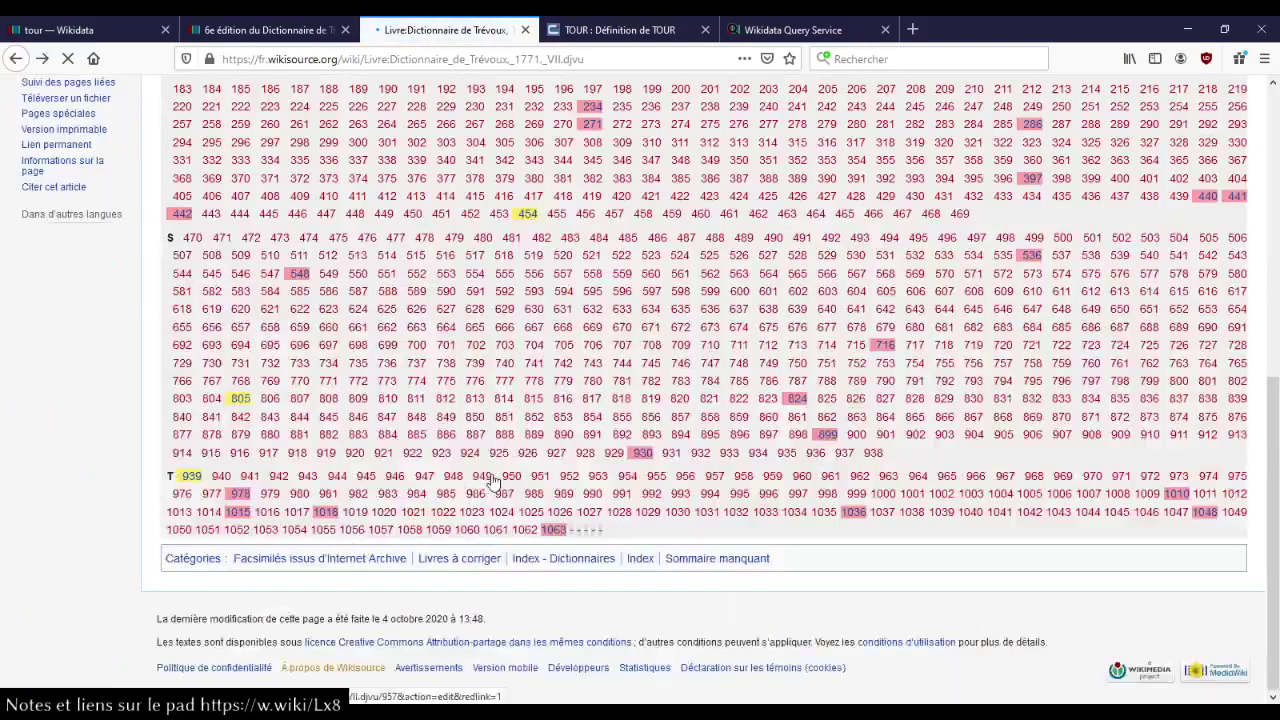
pyautogui.click(551, 530)
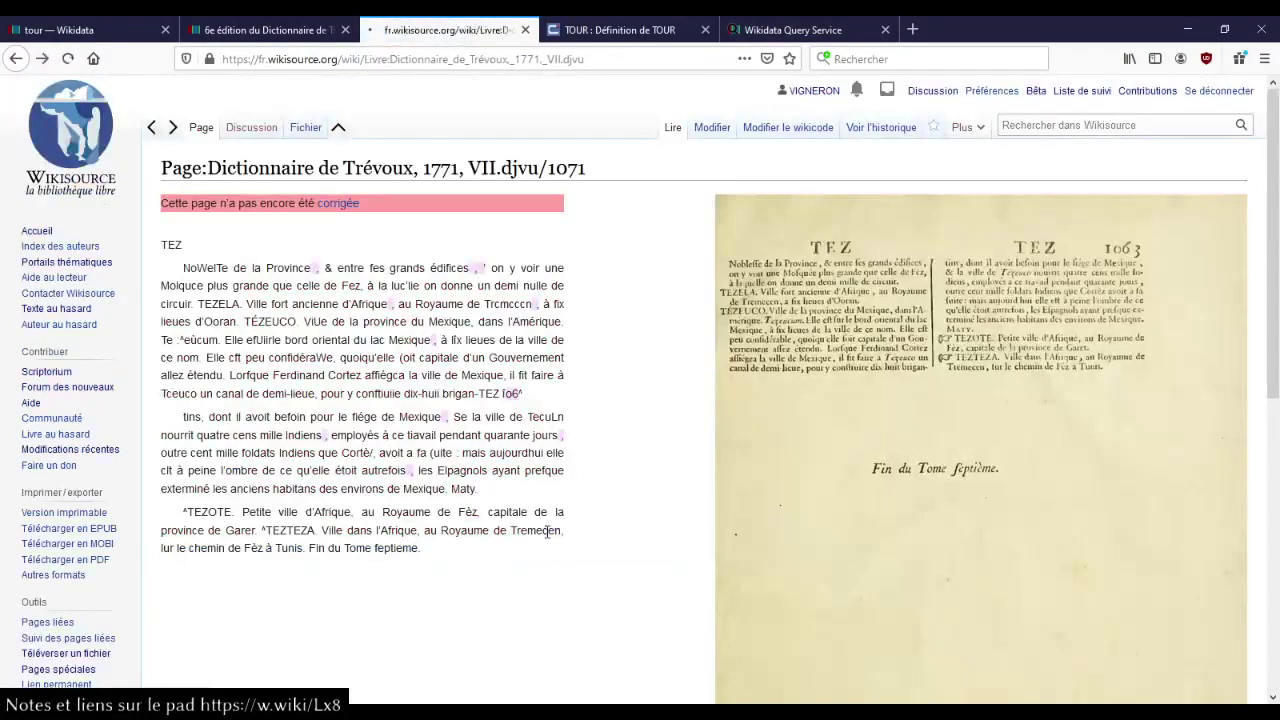
pyautogui.hotkey('alt', 'Left')
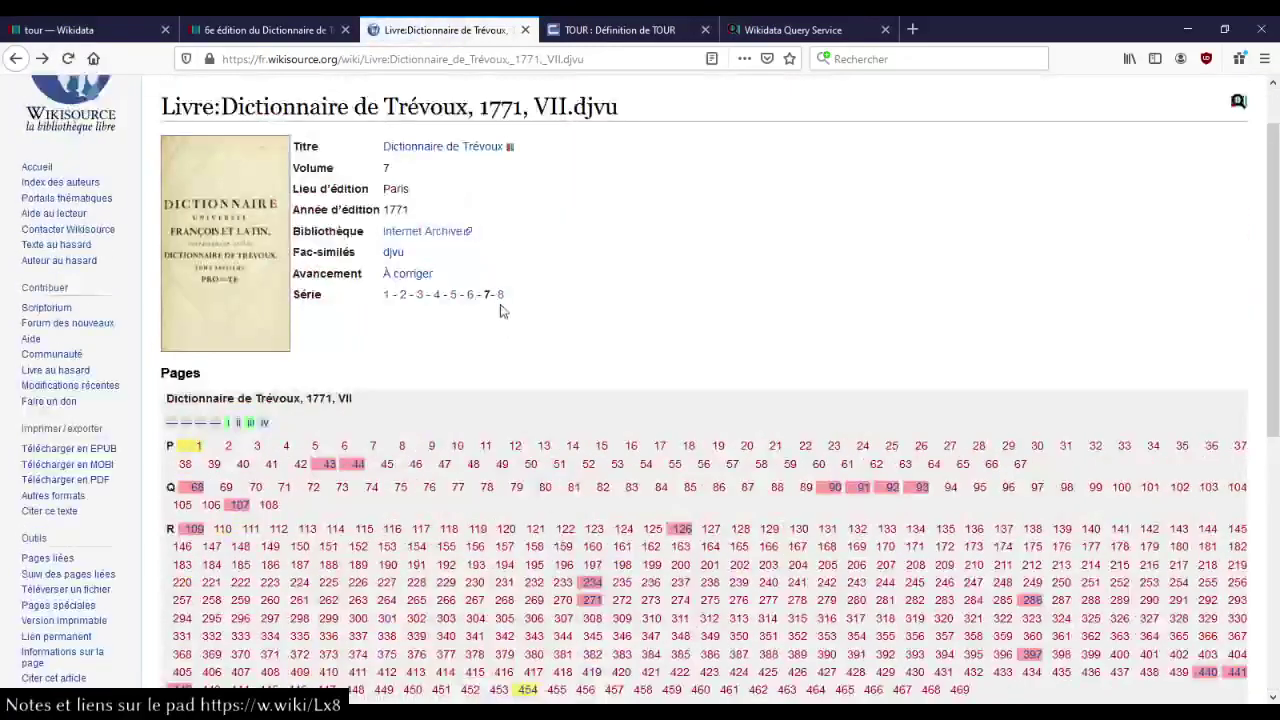
# - Switch to volume 8 of the series and check which words pages 91 and 98 of its T section cover
pyautogui.click(500, 295)
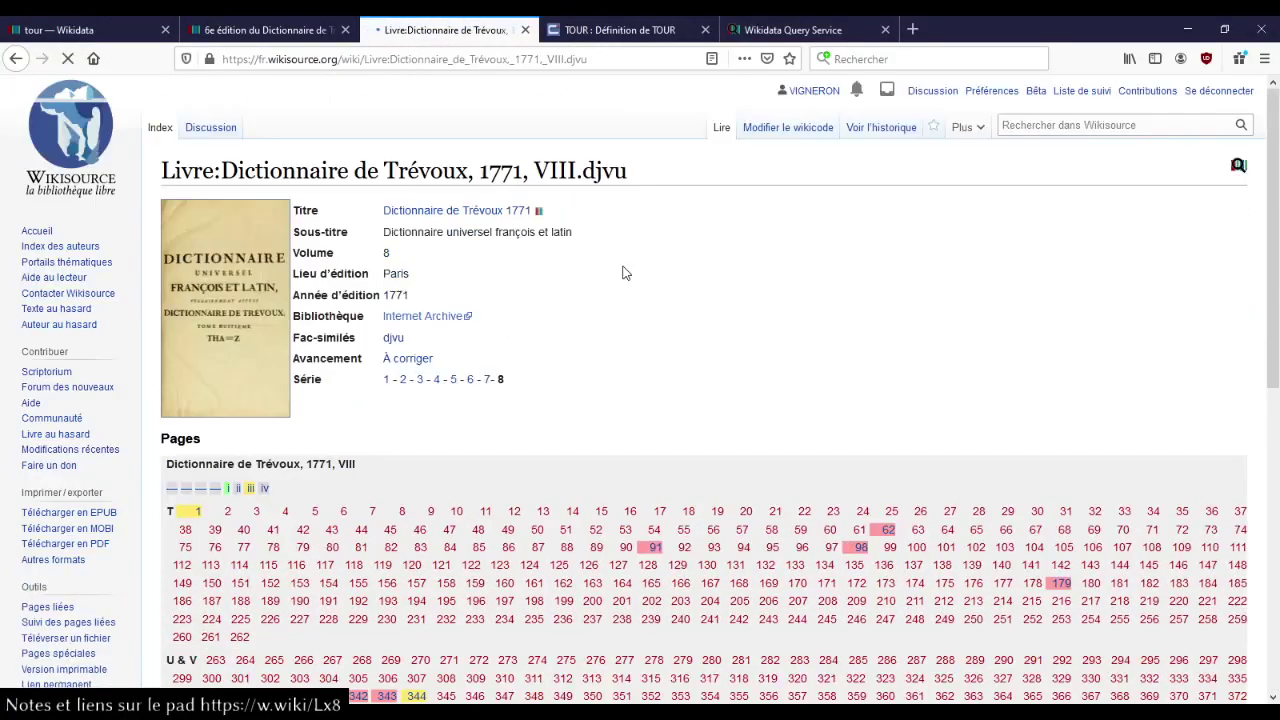
pyautogui.scroll(-3, 623, 276)
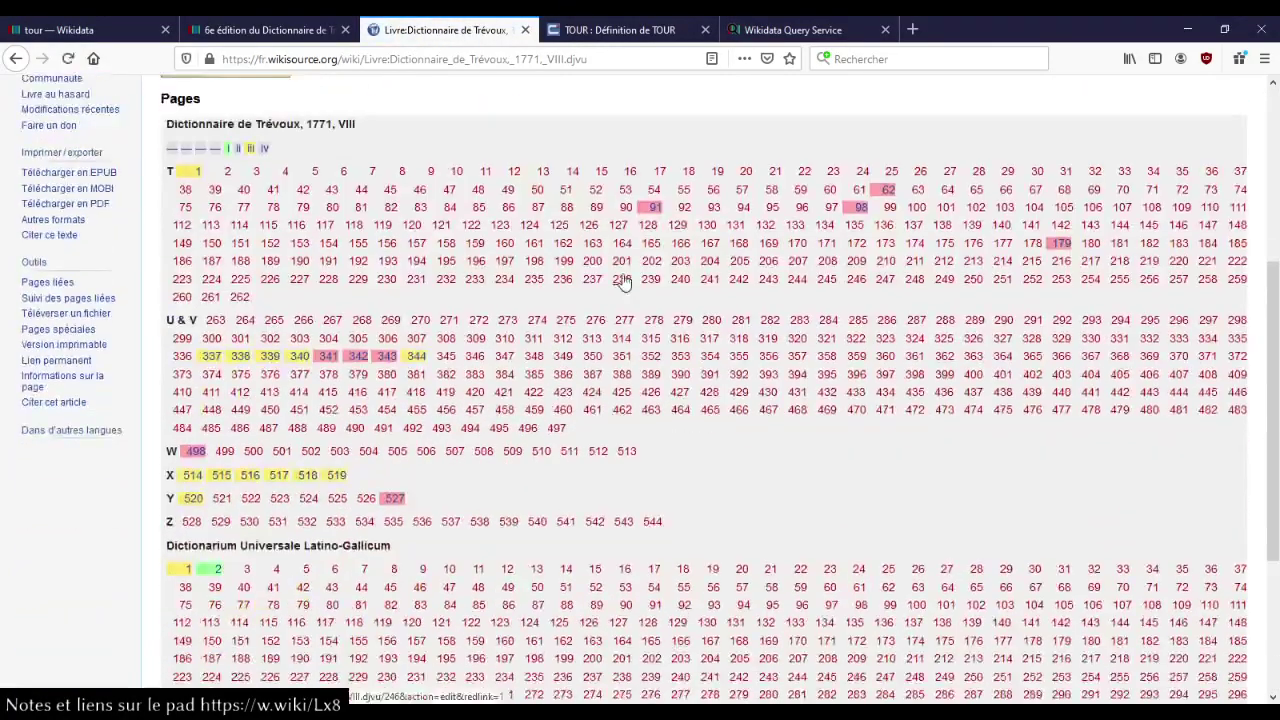
pyautogui.click(655, 208)
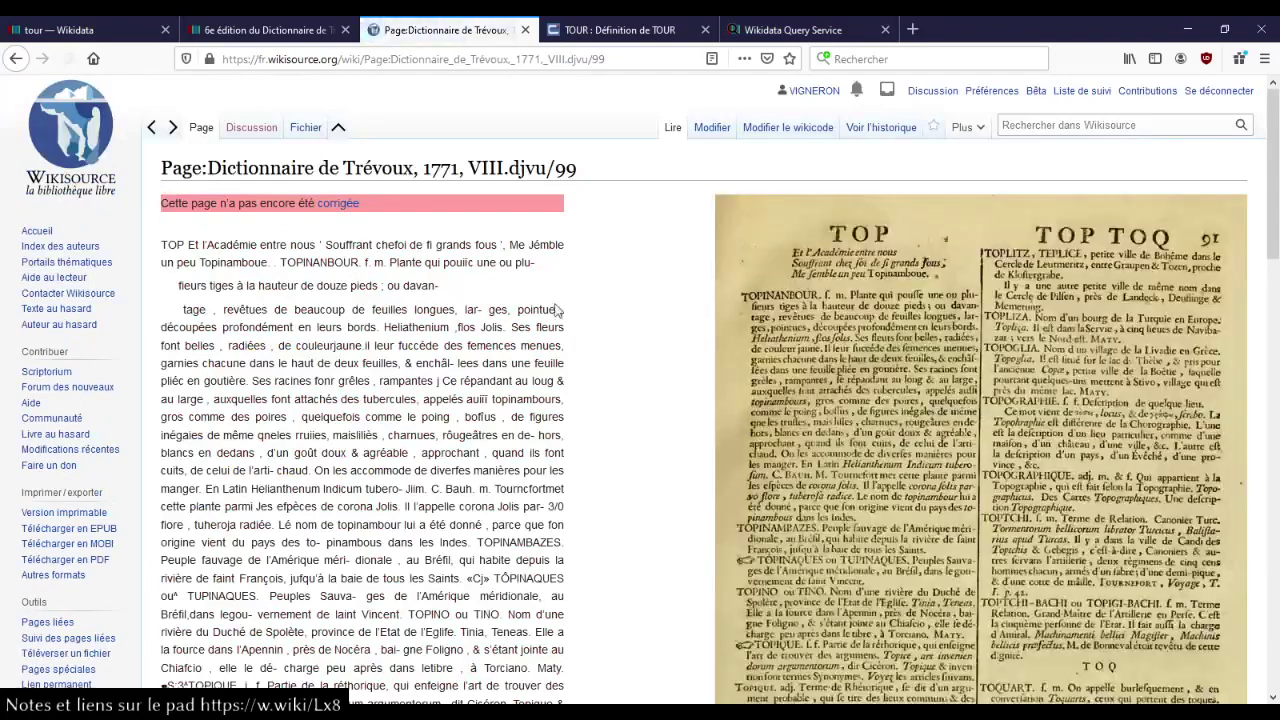
pyautogui.scroll(-5, 500, 345)
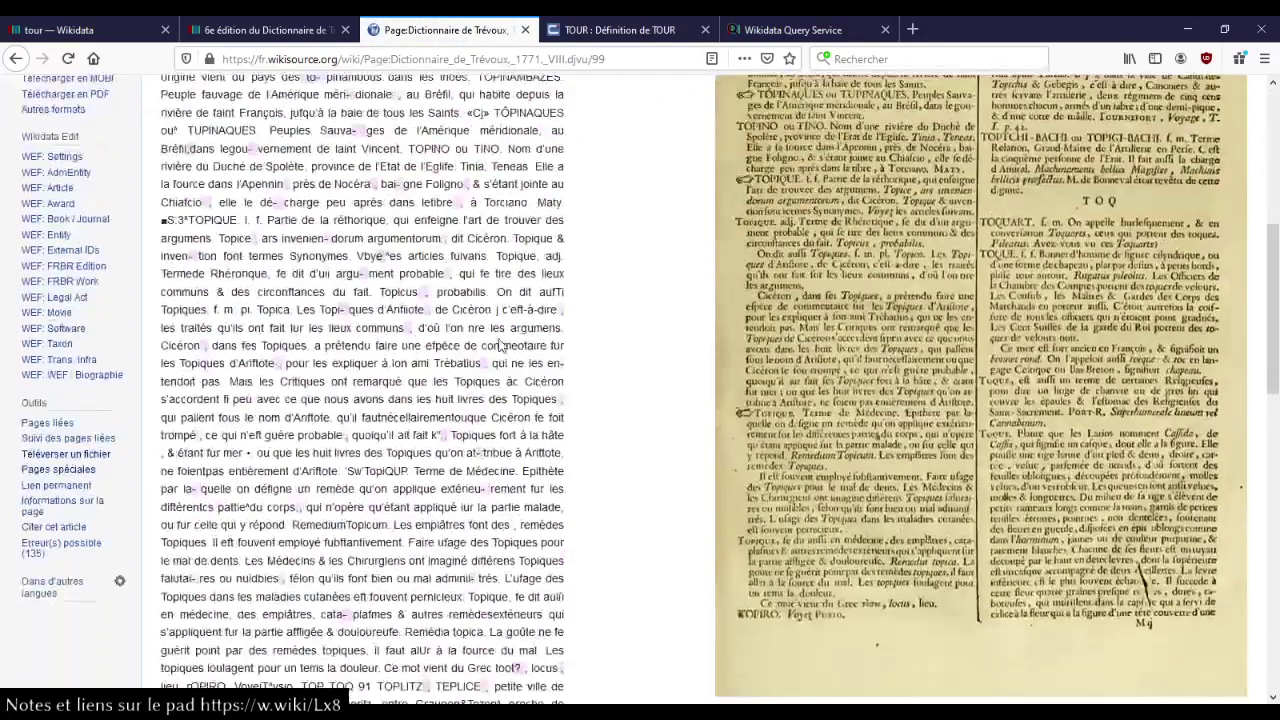
pyautogui.scroll(5, 500, 345)
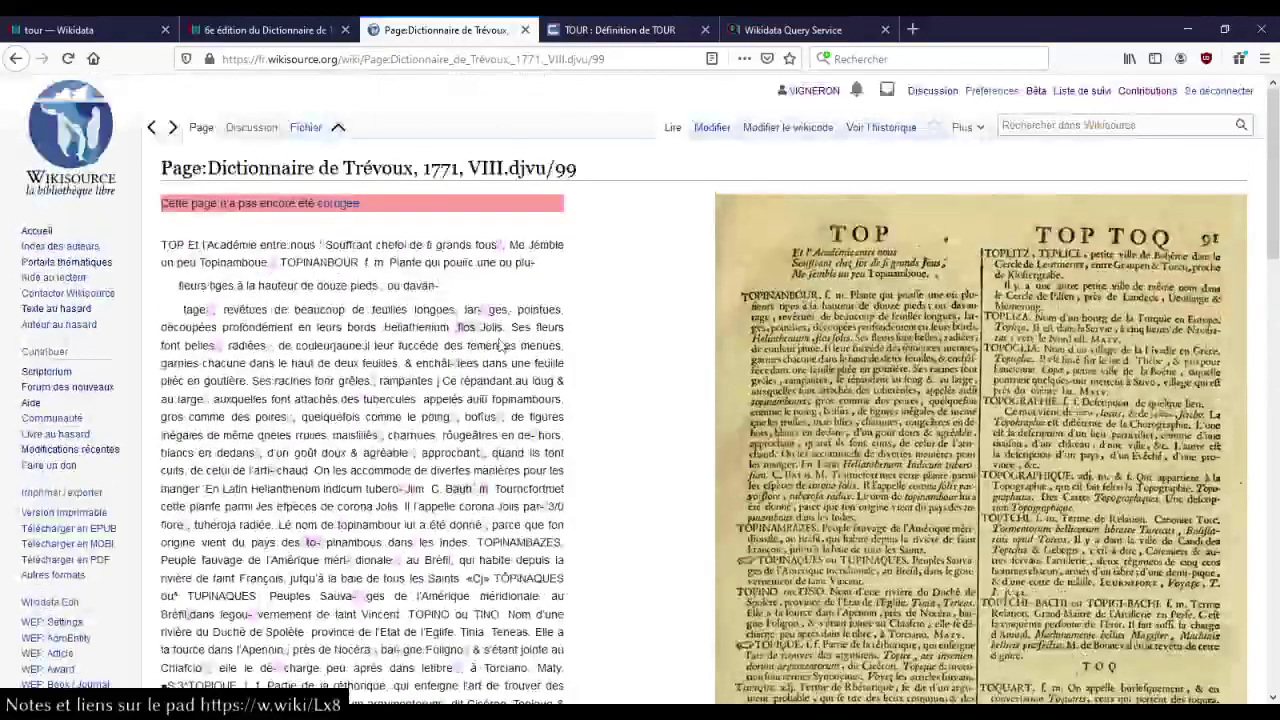
pyautogui.hotkey('alt', 'Left')
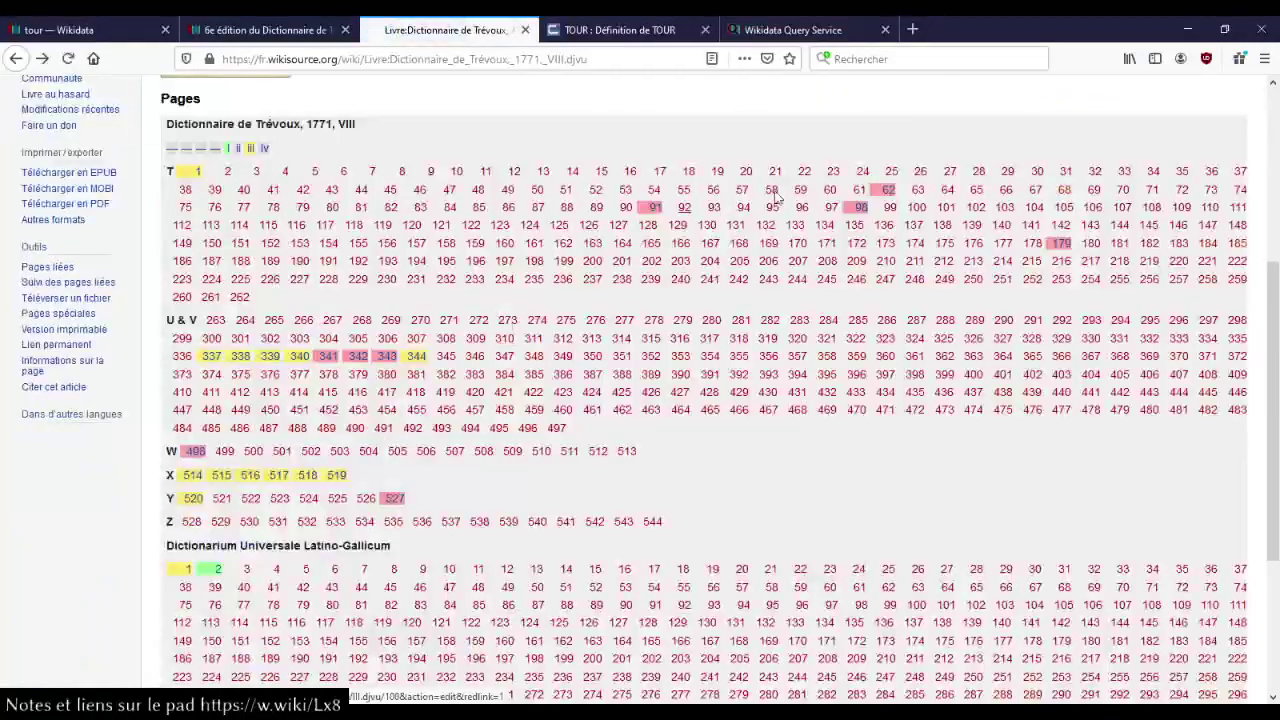
pyautogui.click(861, 208)
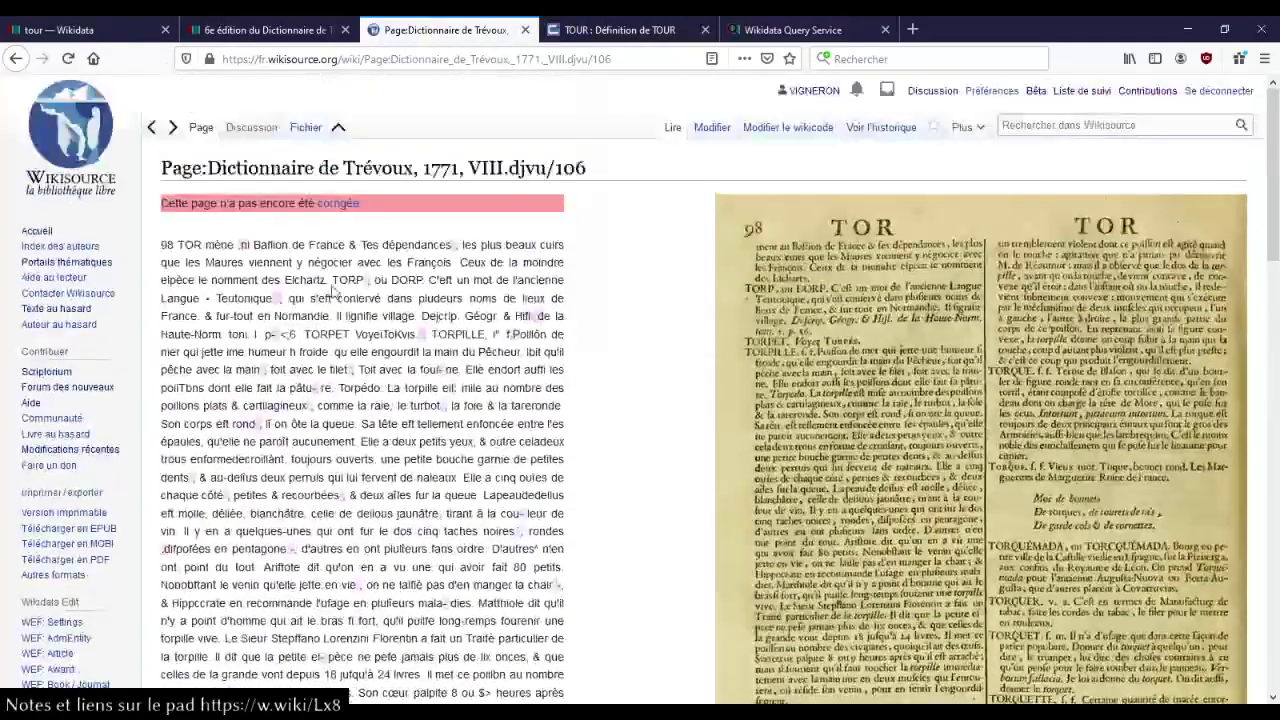
pyautogui.hotkey('alt', 'Left')
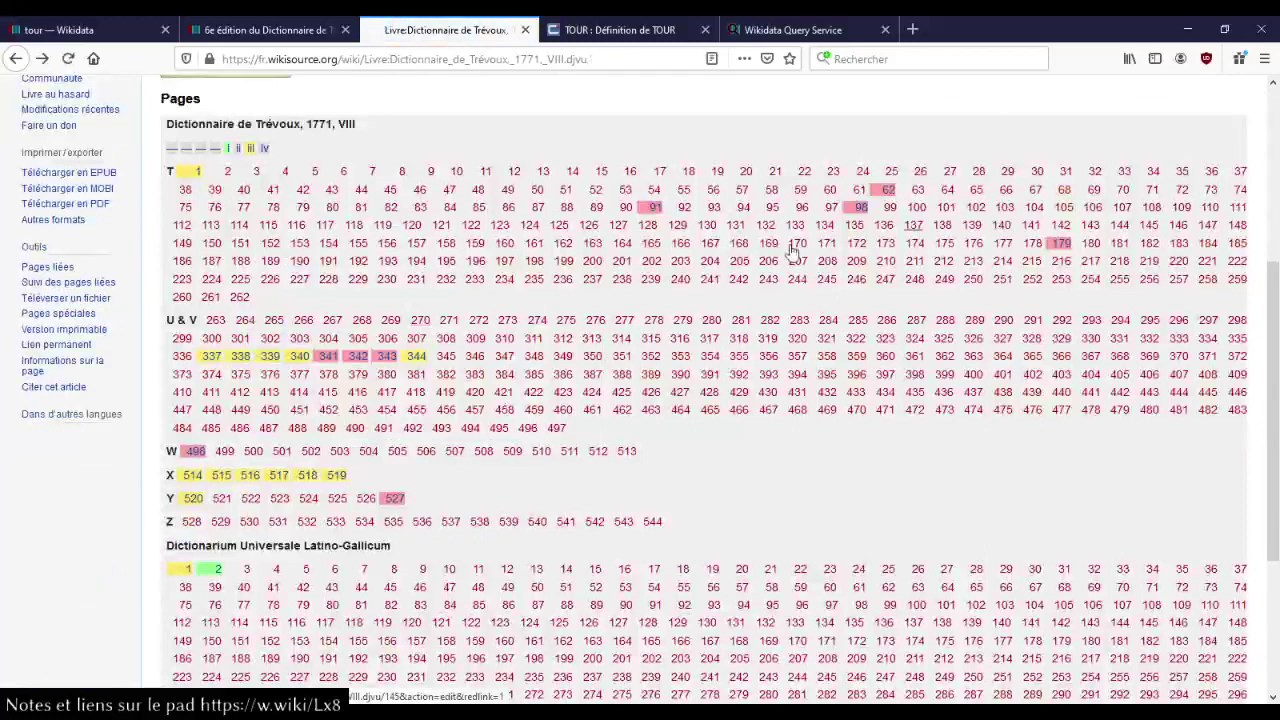
# - Open the uncreated page 122 of volume 8 and read its transcription text and scan for the tour entry
pyautogui.click(470, 228)
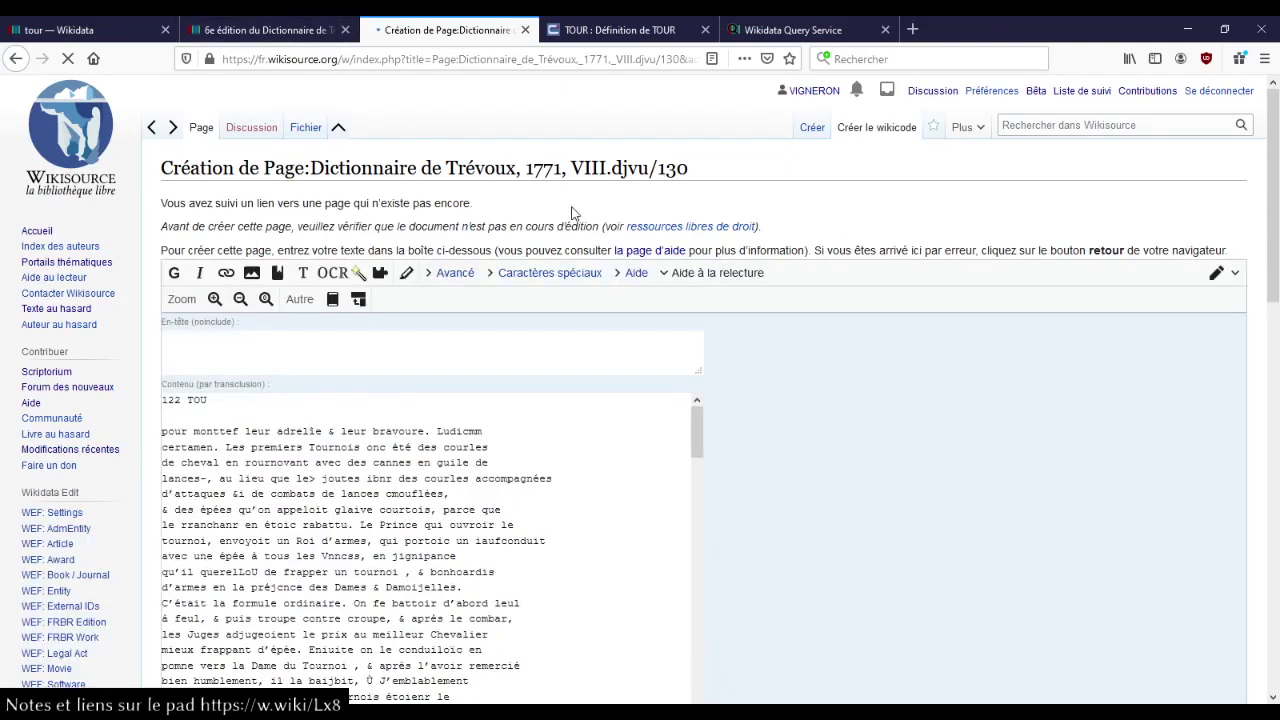
pyautogui.scroll(-4, 573, 213)
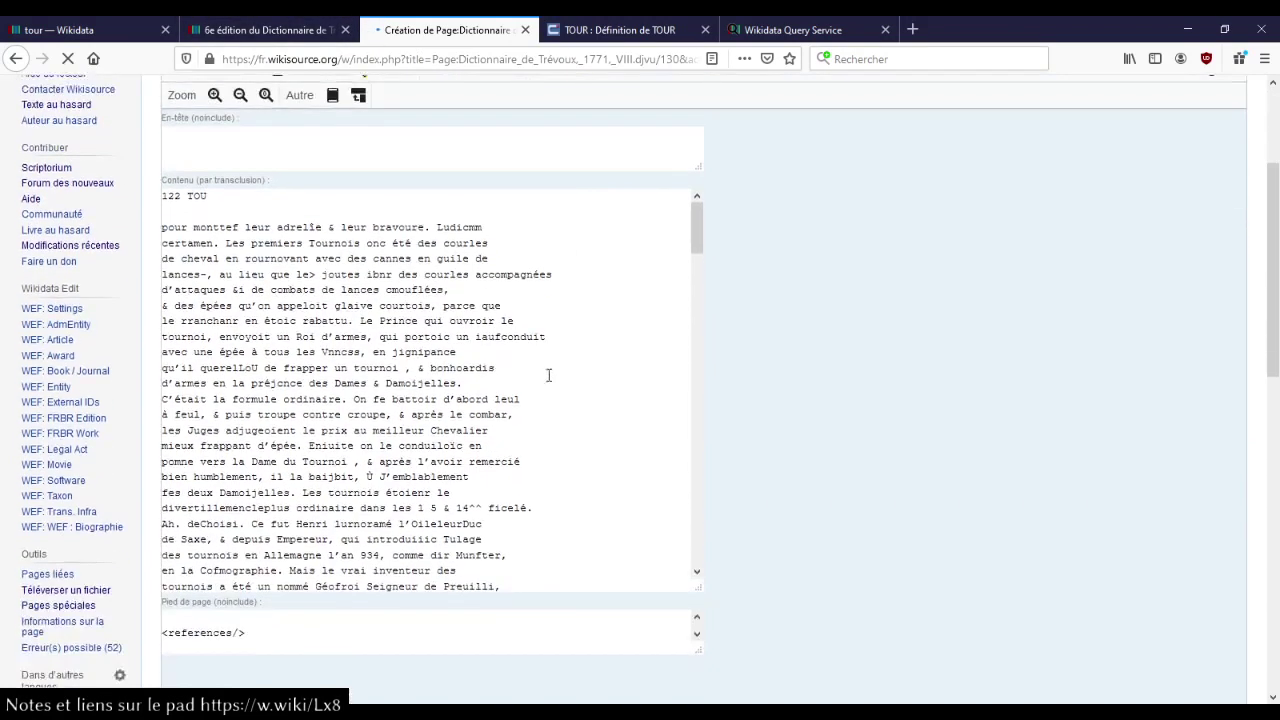
pyautogui.scroll(-5, 549, 377)
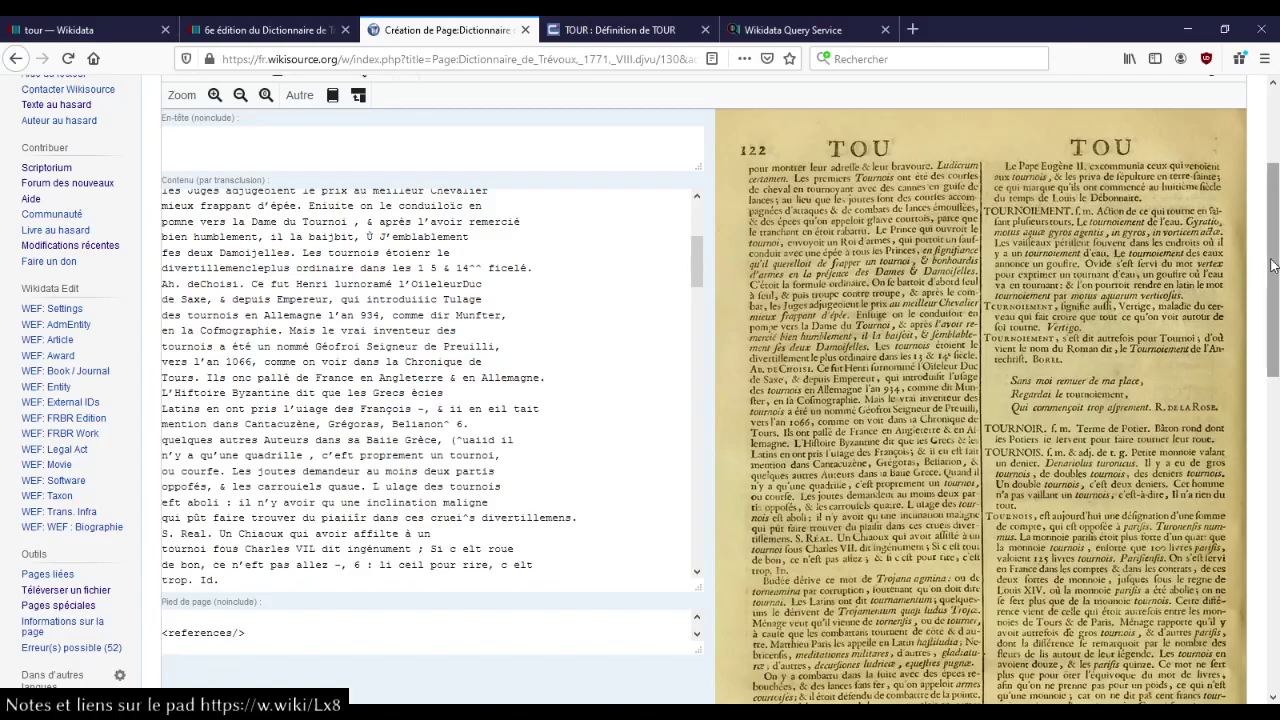
pyautogui.moveTo(1274, 265)
pyautogui.mouseDown()
pyautogui.moveTo(1265, 383)
pyautogui.moveTo(1268, 258)
pyautogui.mouseUp()
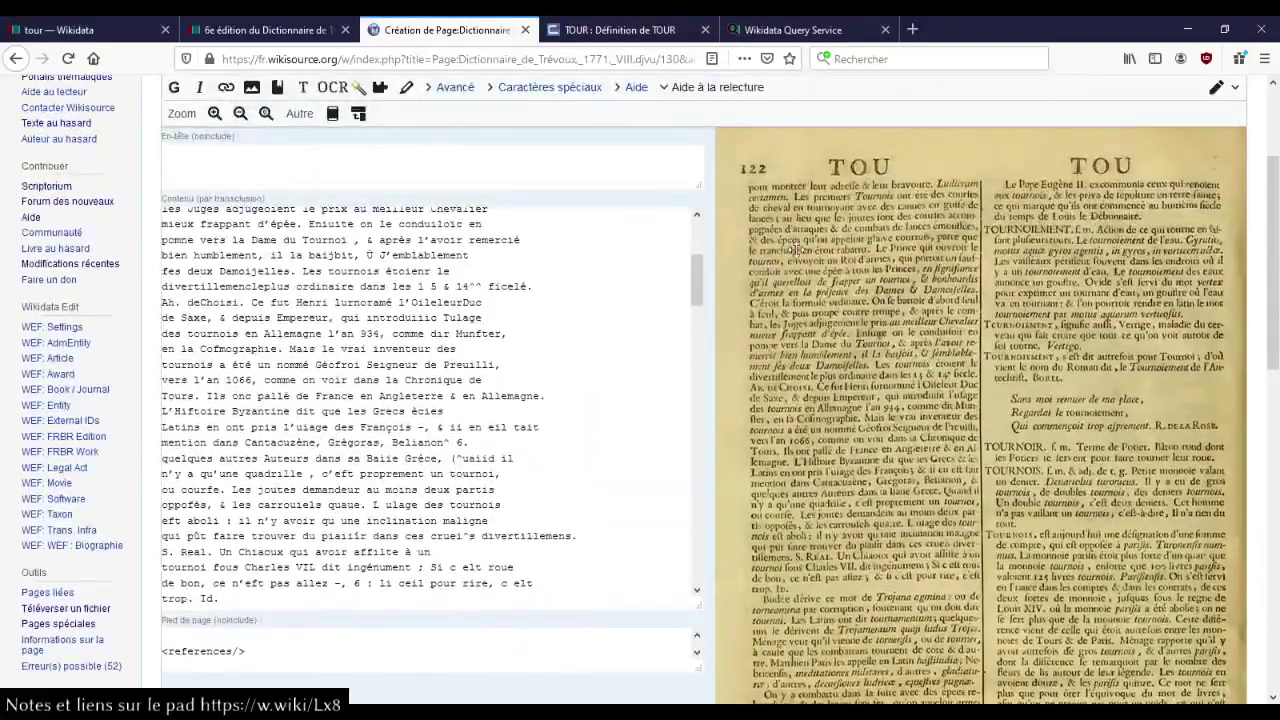
pyautogui.scroll(3, 414, 188)
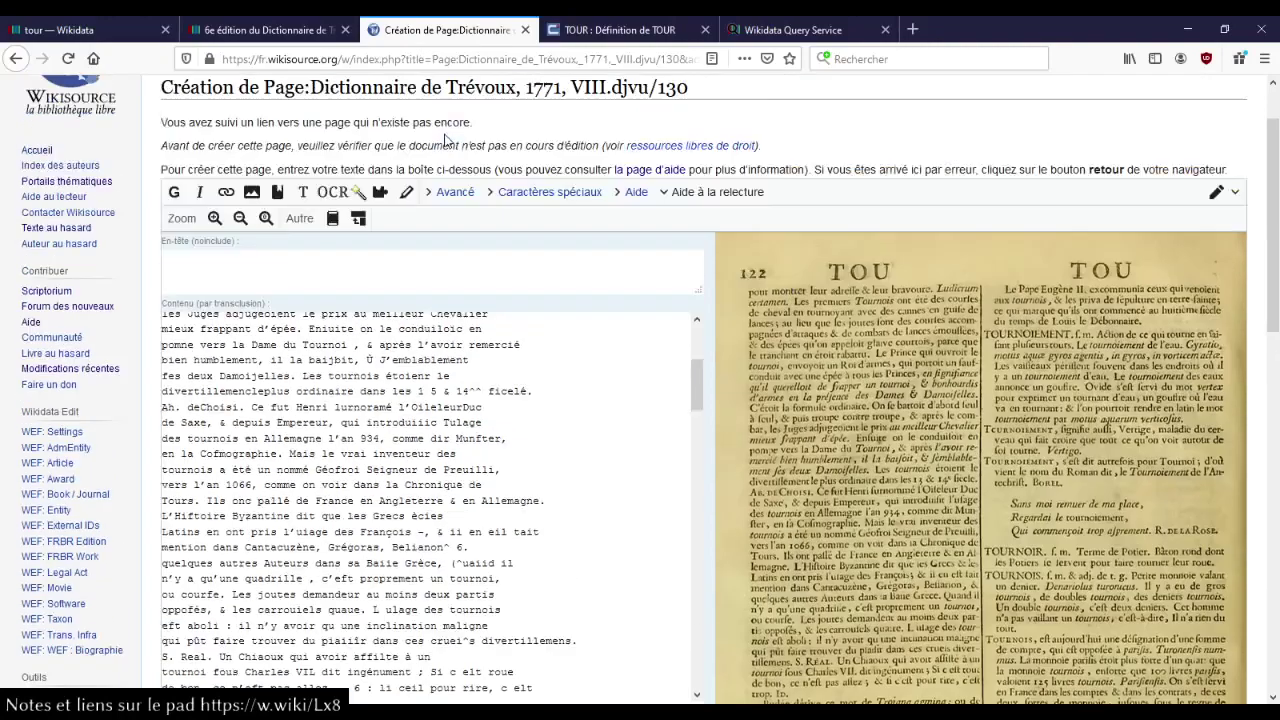
# - Leaf back page by page through volume 8 to scan page 125, looking for the tour entry
pyautogui.click(151, 130)
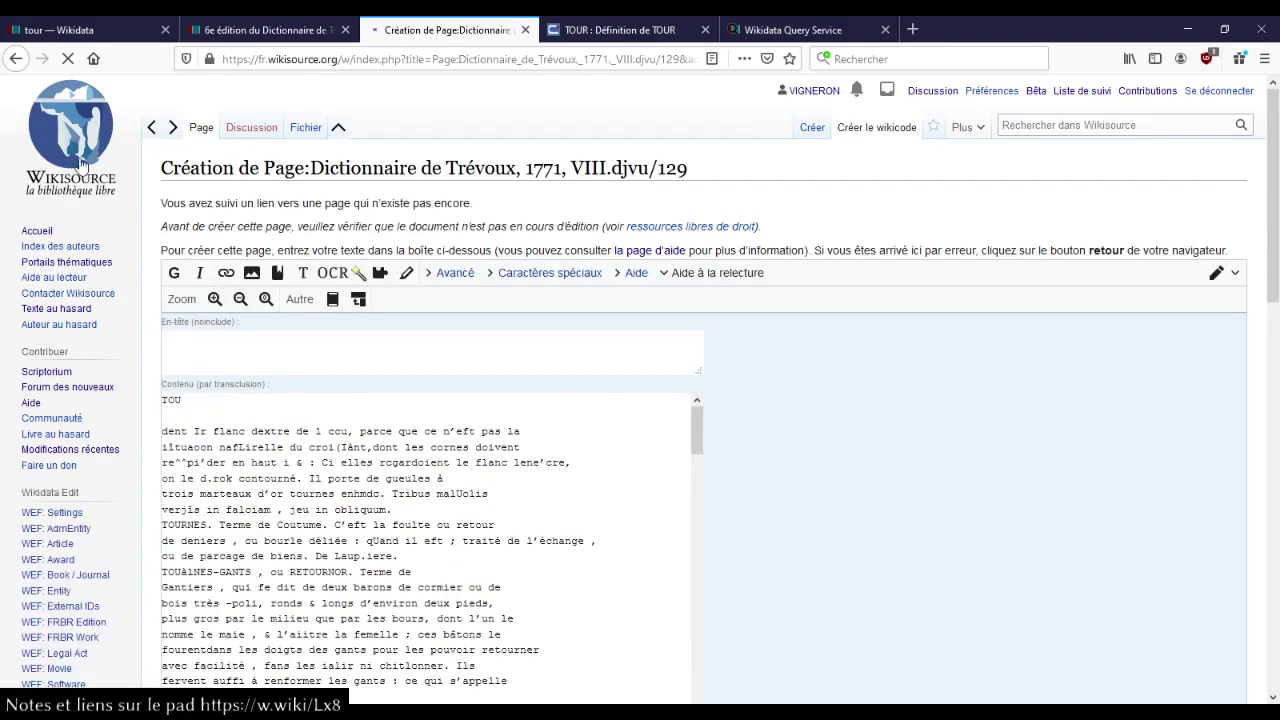
pyautogui.click(151, 128)
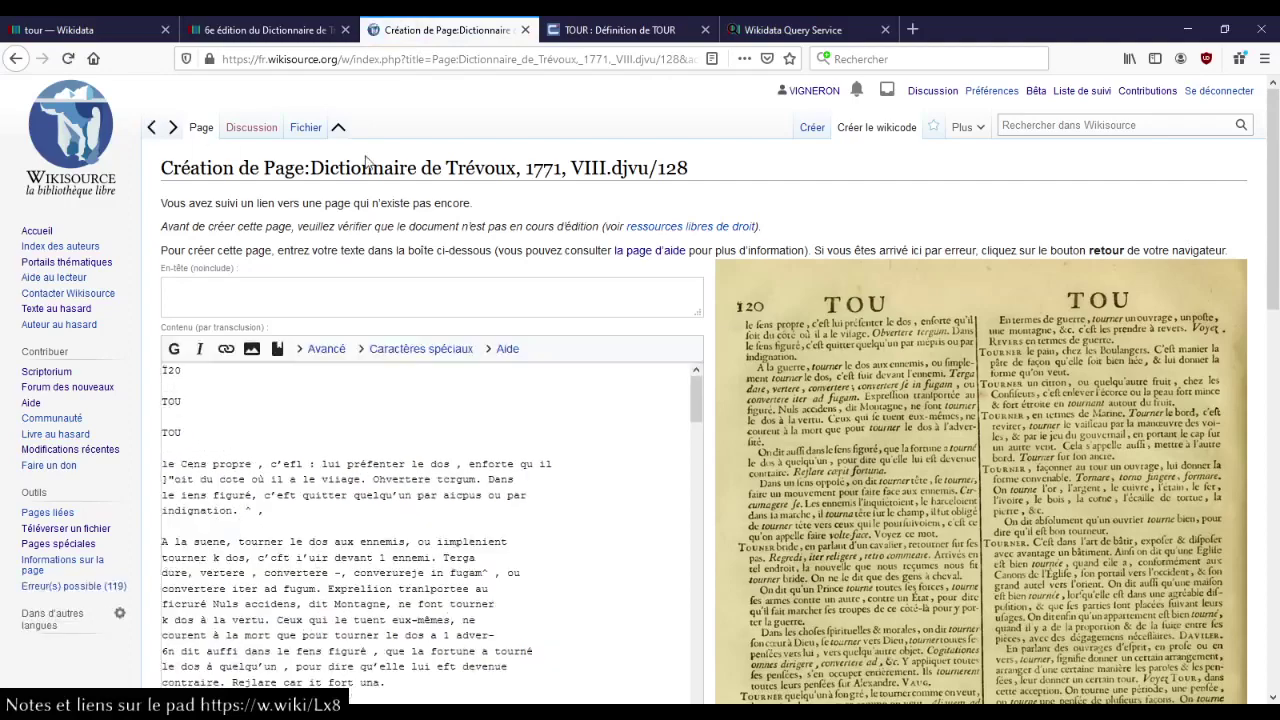
pyautogui.scroll(-3, 588, 228)
pyautogui.scroll(3, 394, 194)
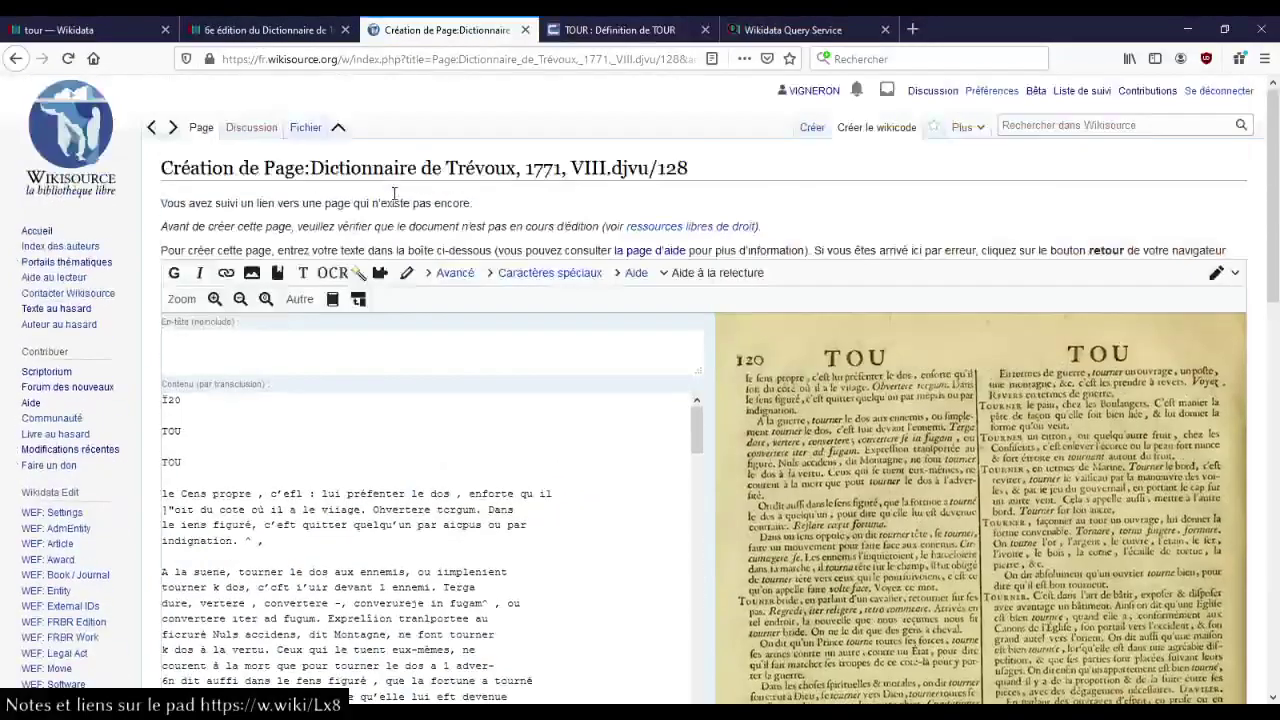
pyautogui.click(151, 130)
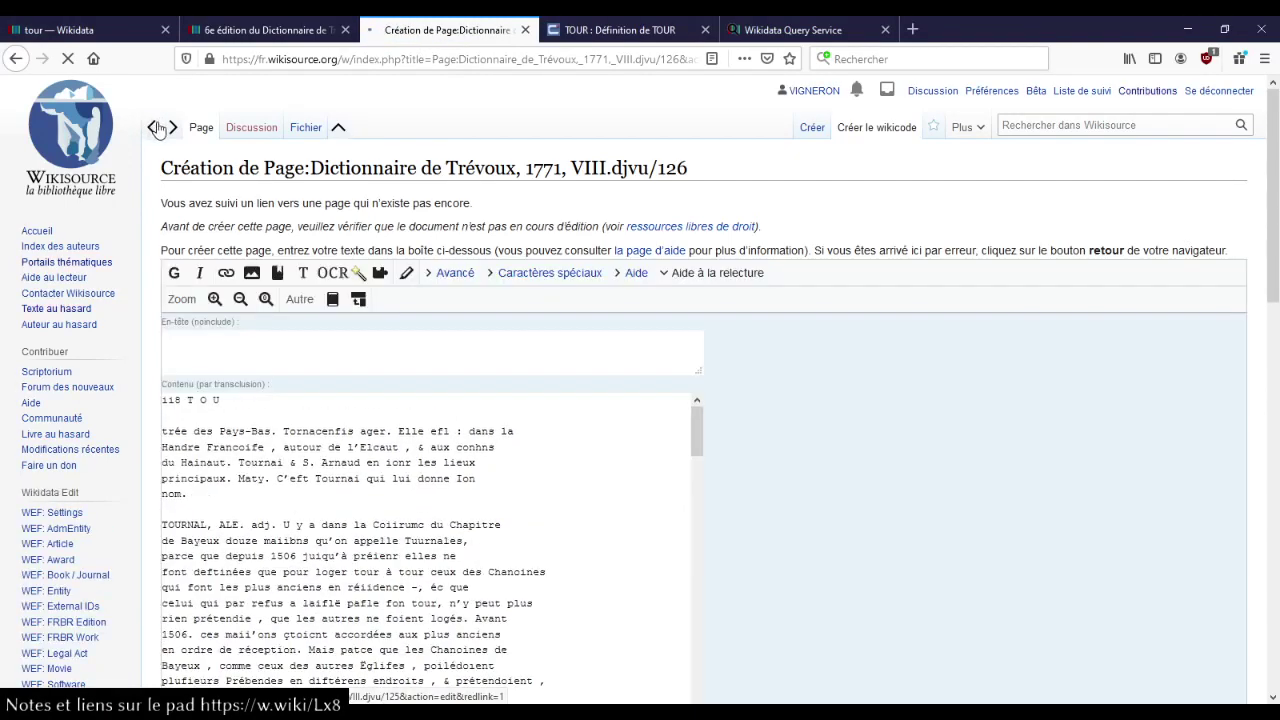
pyautogui.click(157, 128)
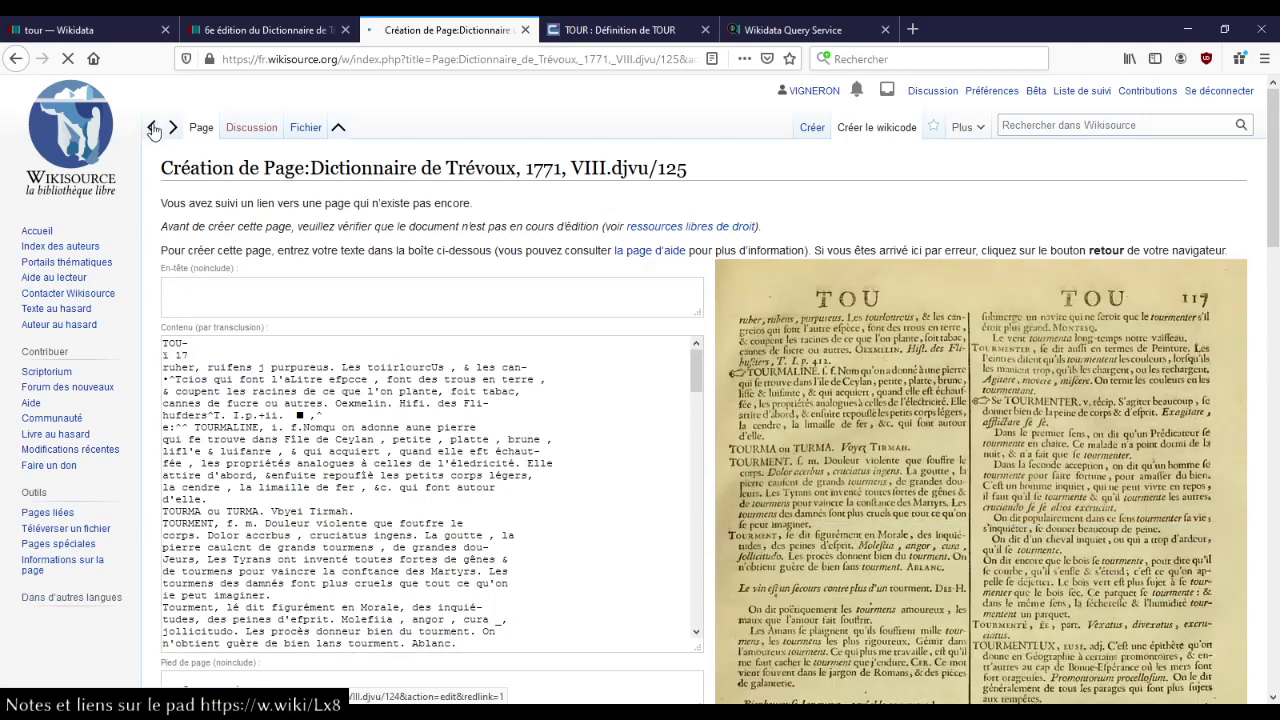
# - Jump directly to scan page 123 of volume 8 and leaf back to scan page 121 to find the tour entries
pyautogui.hotkey('ctrl', 'l')
pyautogui.click(678, 58)
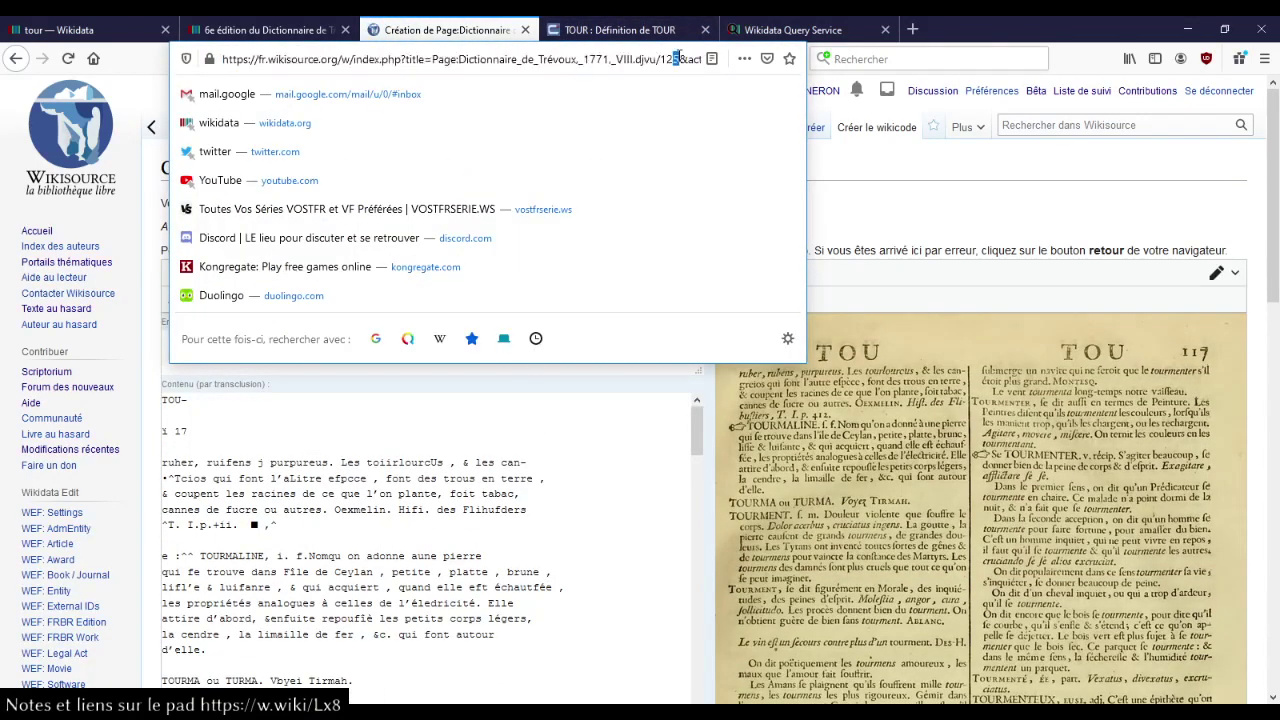
pyautogui.write('3')
pyautogui.press('Return')
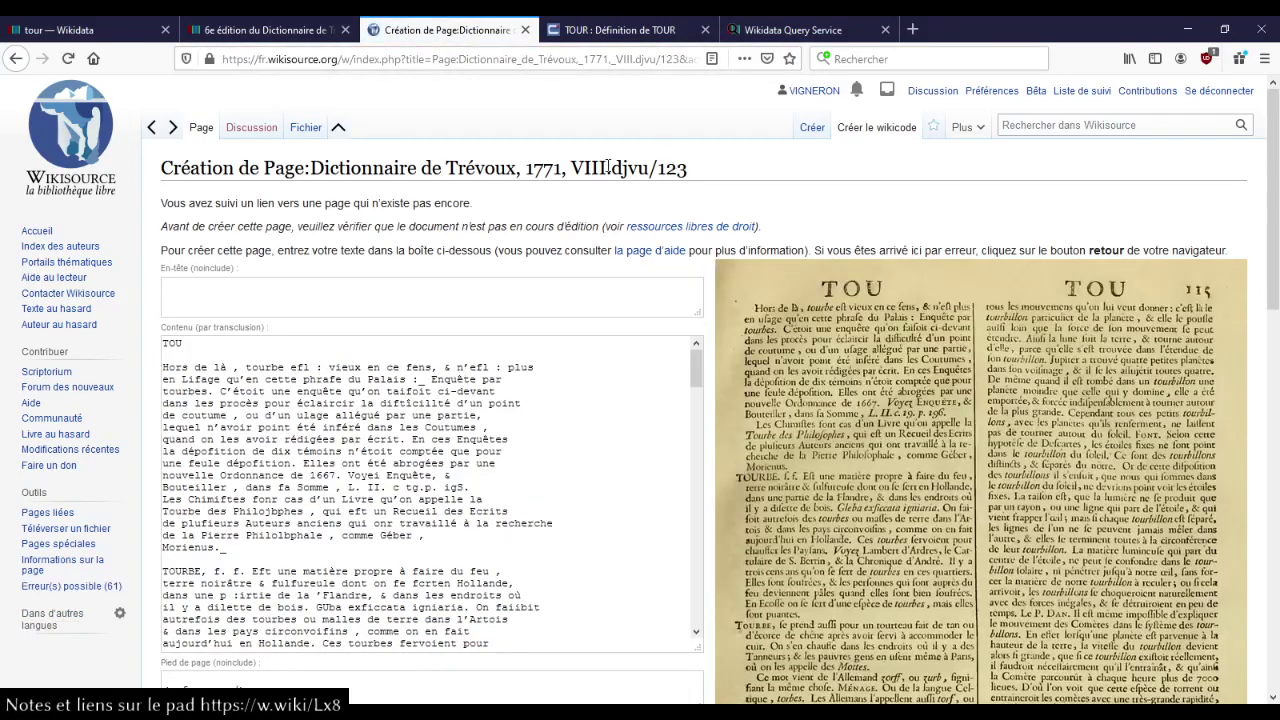
pyautogui.click(151, 128)
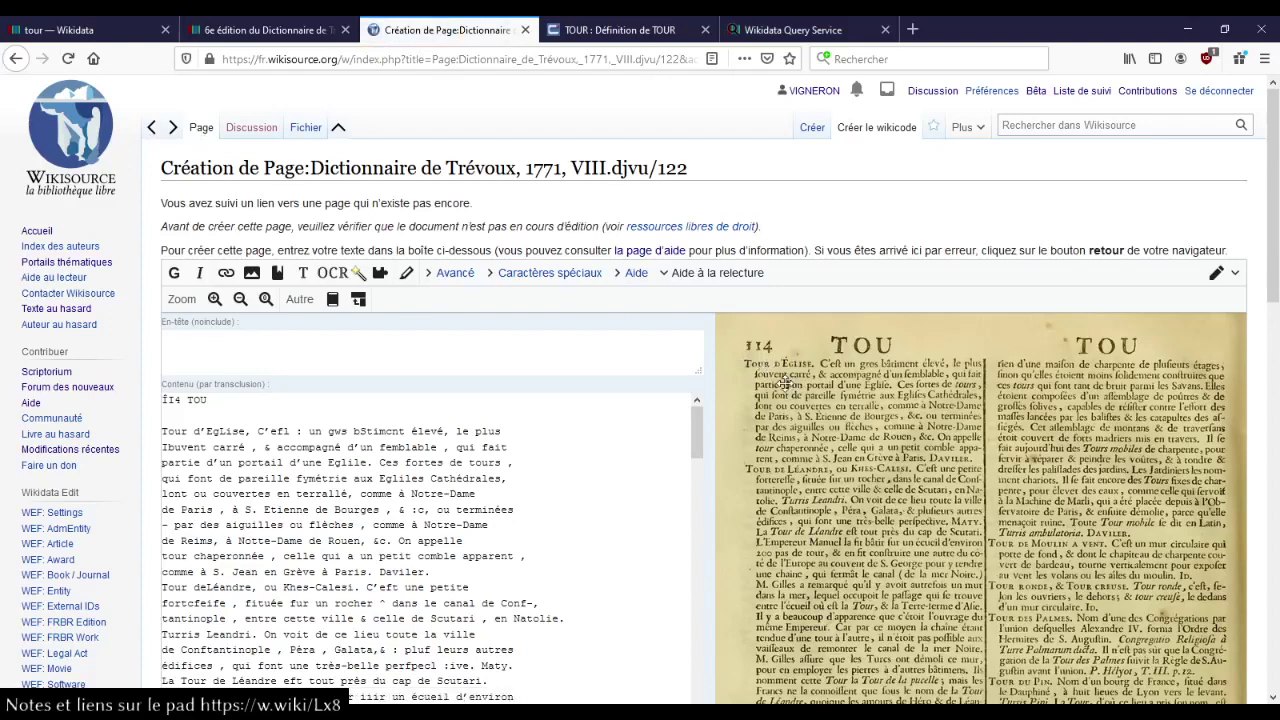
pyautogui.click(151, 130)
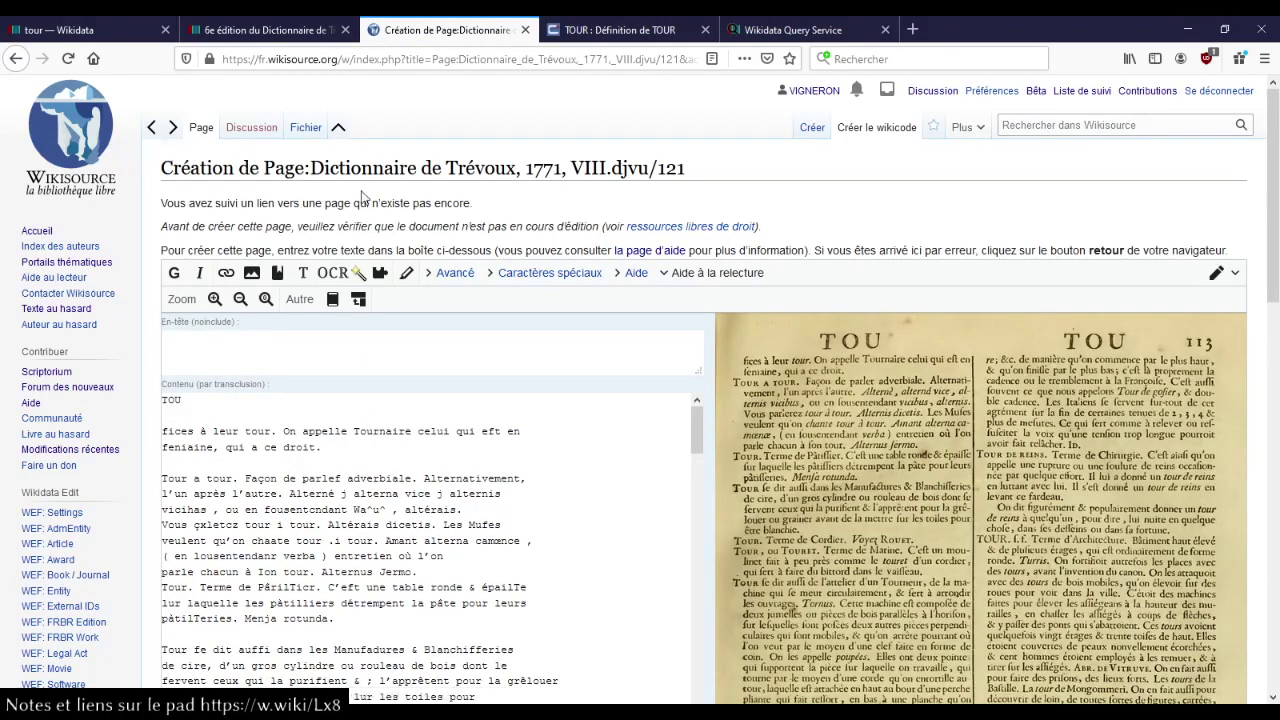
# - Examine the feminine TOUR architecture entry and the printed page number on the enlarged scan of page 121
pyautogui.scroll(-3, 451, 245)
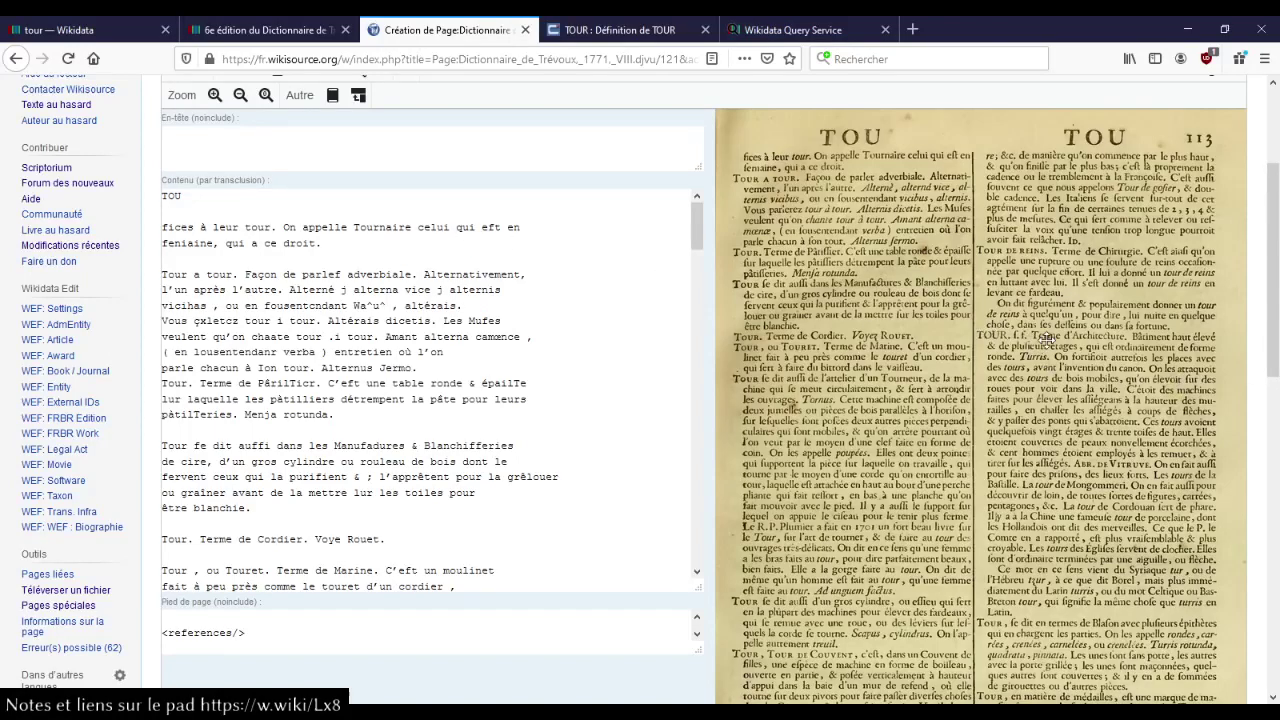
pyautogui.scroll(3, 1046, 340)
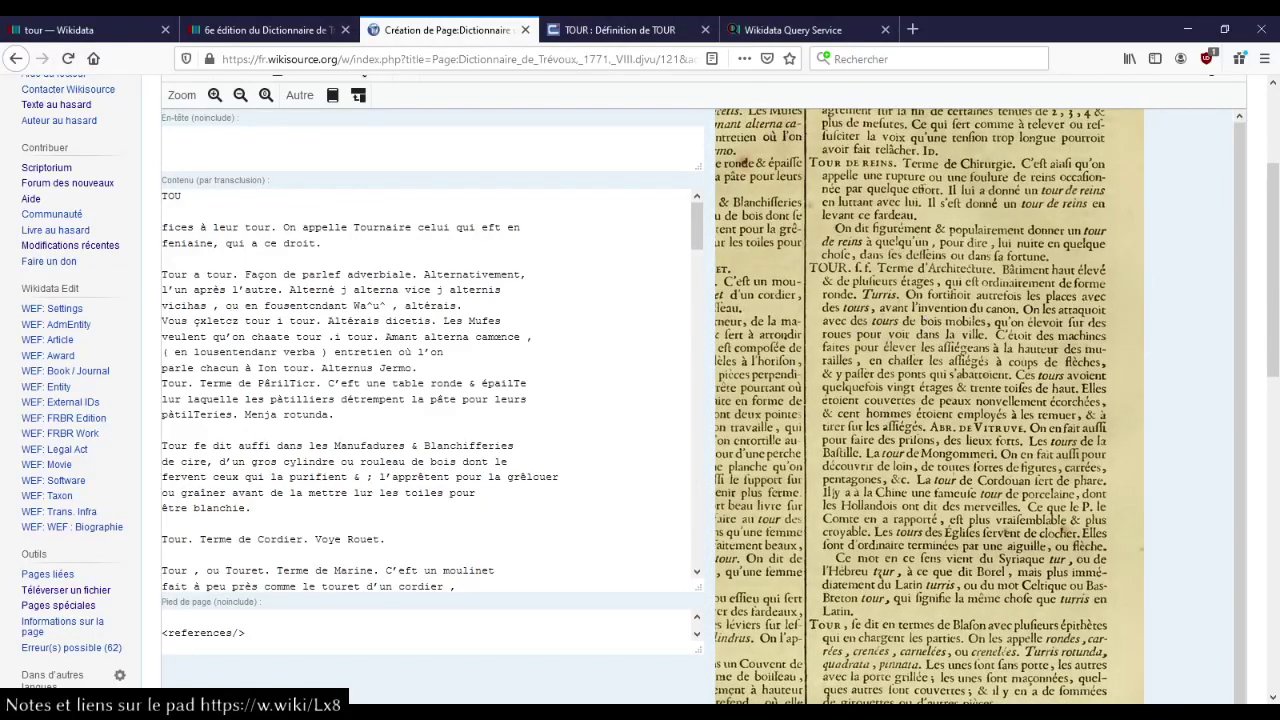
pyautogui.scroll(2, 97, 278)
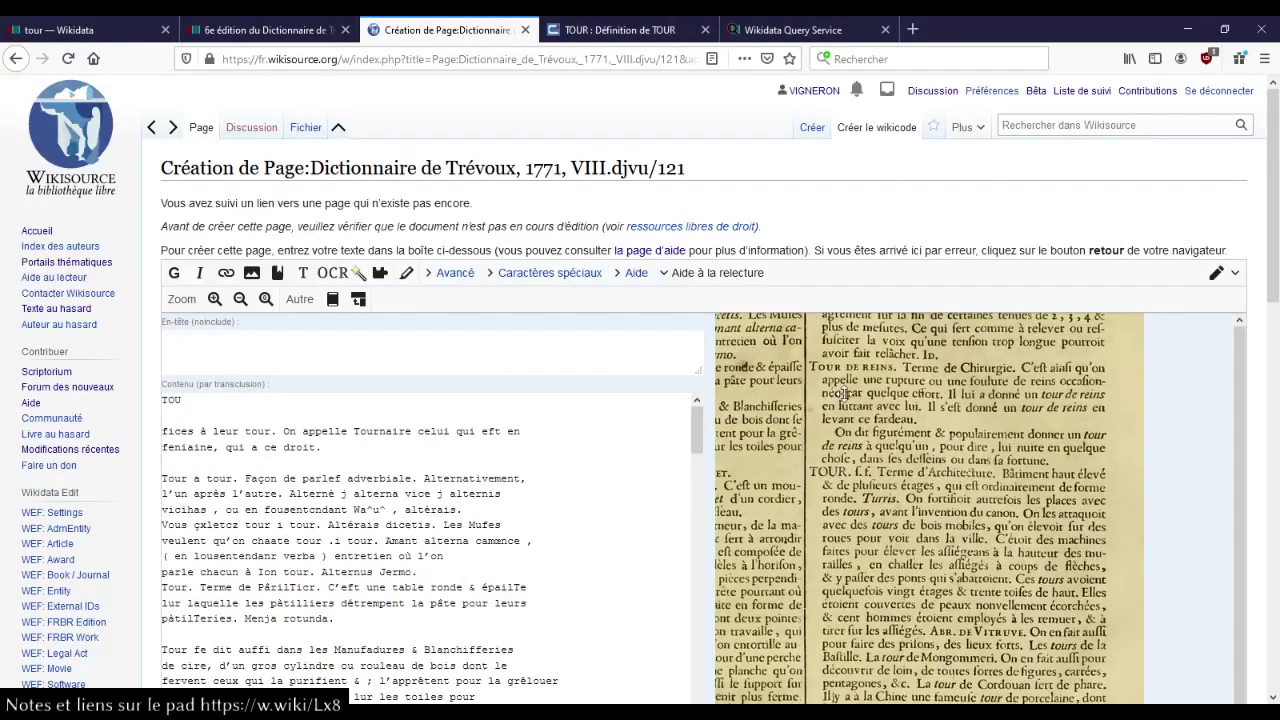
pyautogui.moveTo(846, 394); pyautogui.dragTo(955, 528)
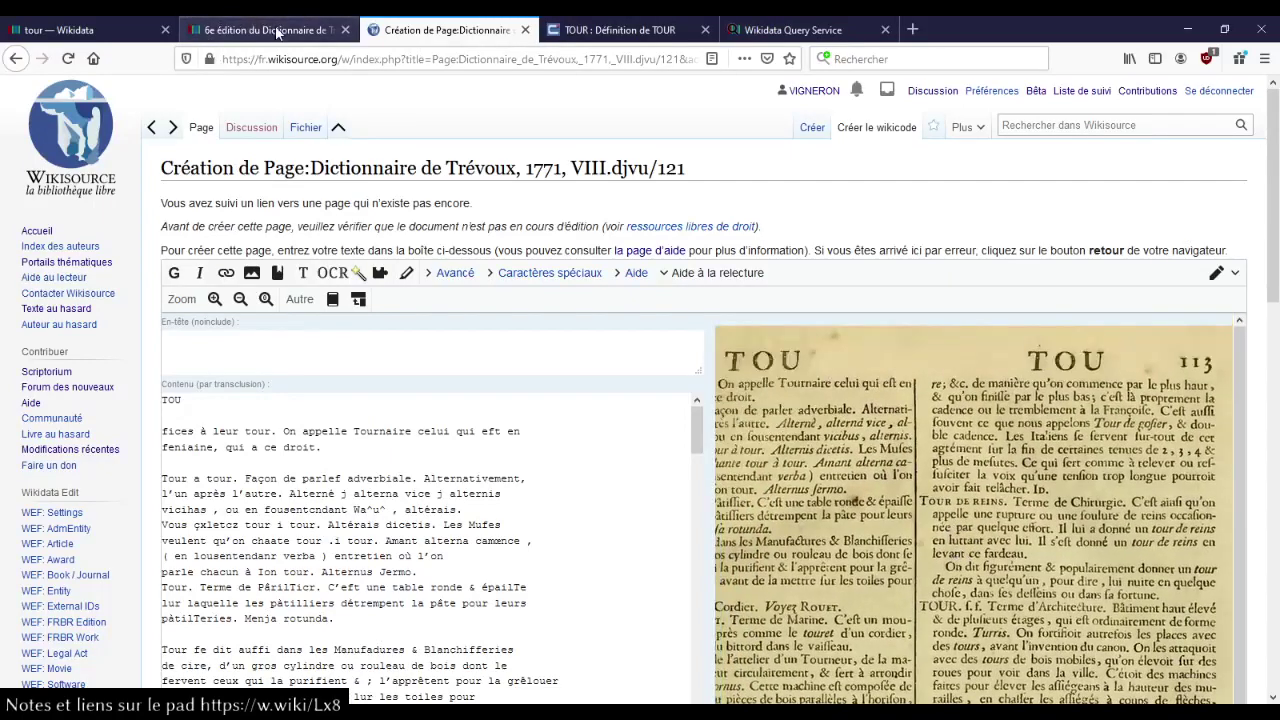
# - Copy the French label "6e édition du Dictionnaire de Trévoux" from its Wikidata item and use it as the new décrit par value of tour
pyautogui.click(276, 32)
pyautogui.scroll(15, 384, 201)
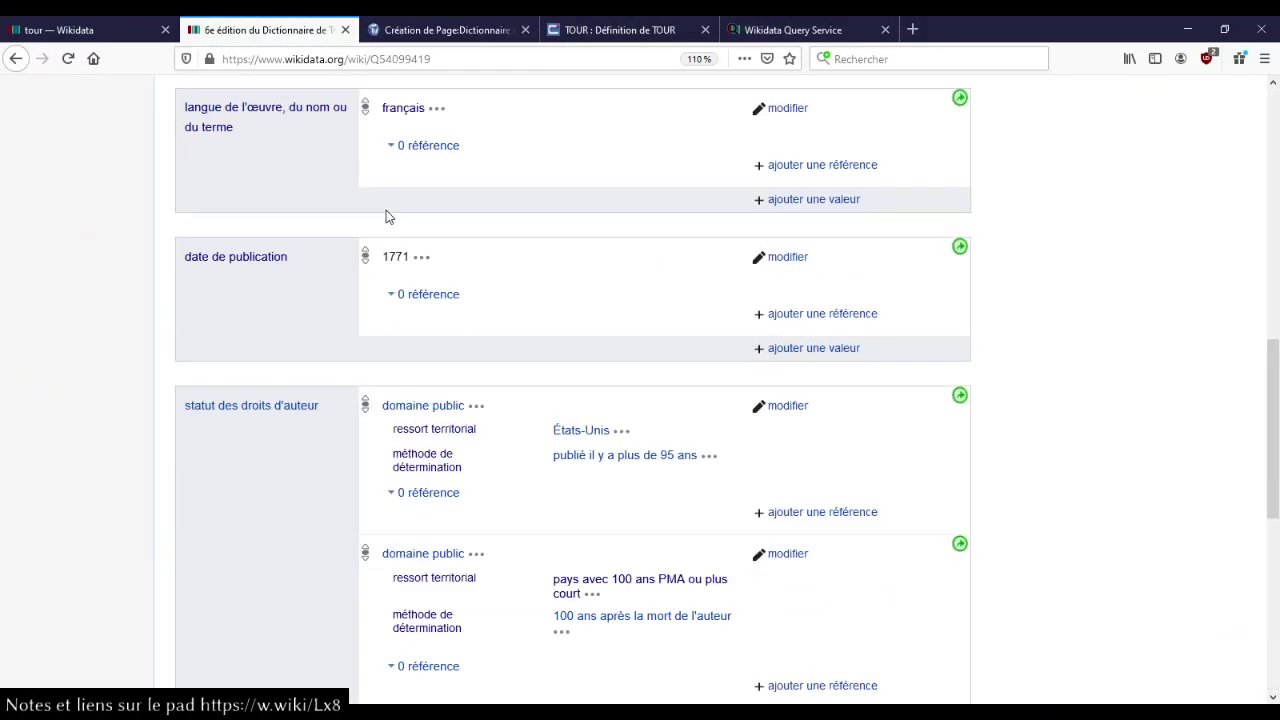
pyautogui.moveTo(304, 342); pyautogui.dragTo(349, 360)
pyautogui.hotkey('ctrl', 'c')
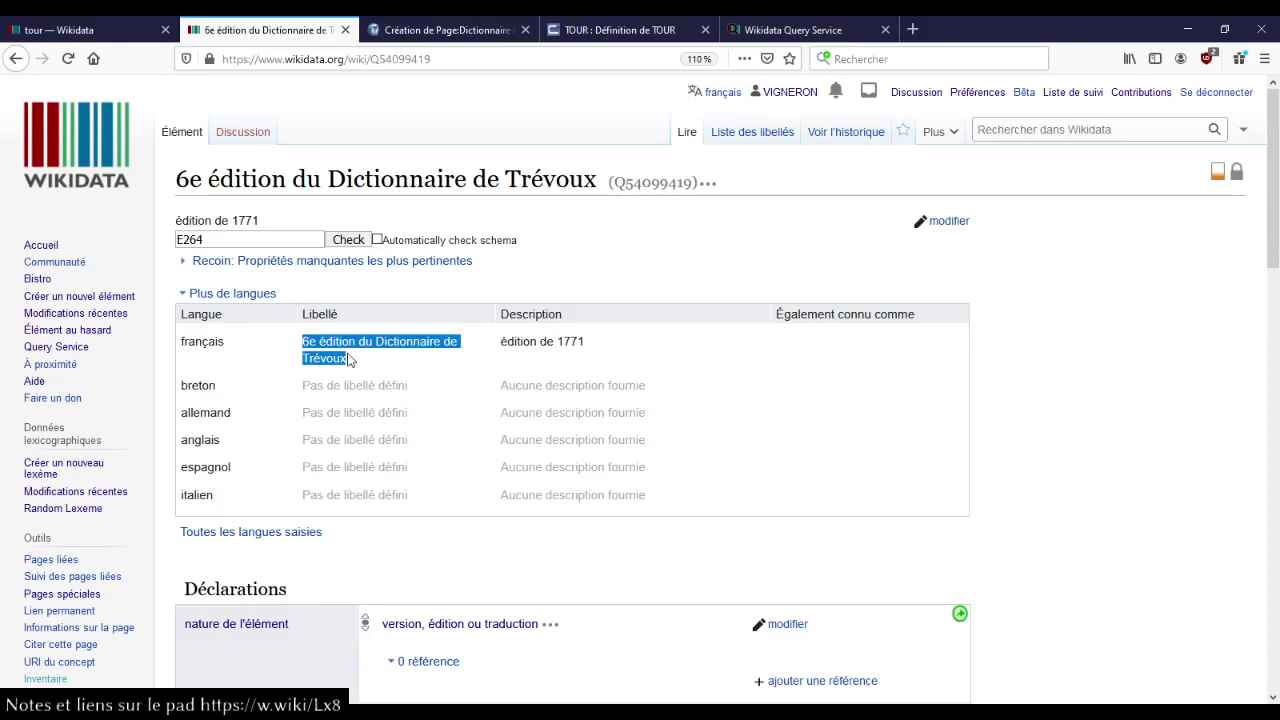
pyautogui.hotkey('ctrl', 'pageup')
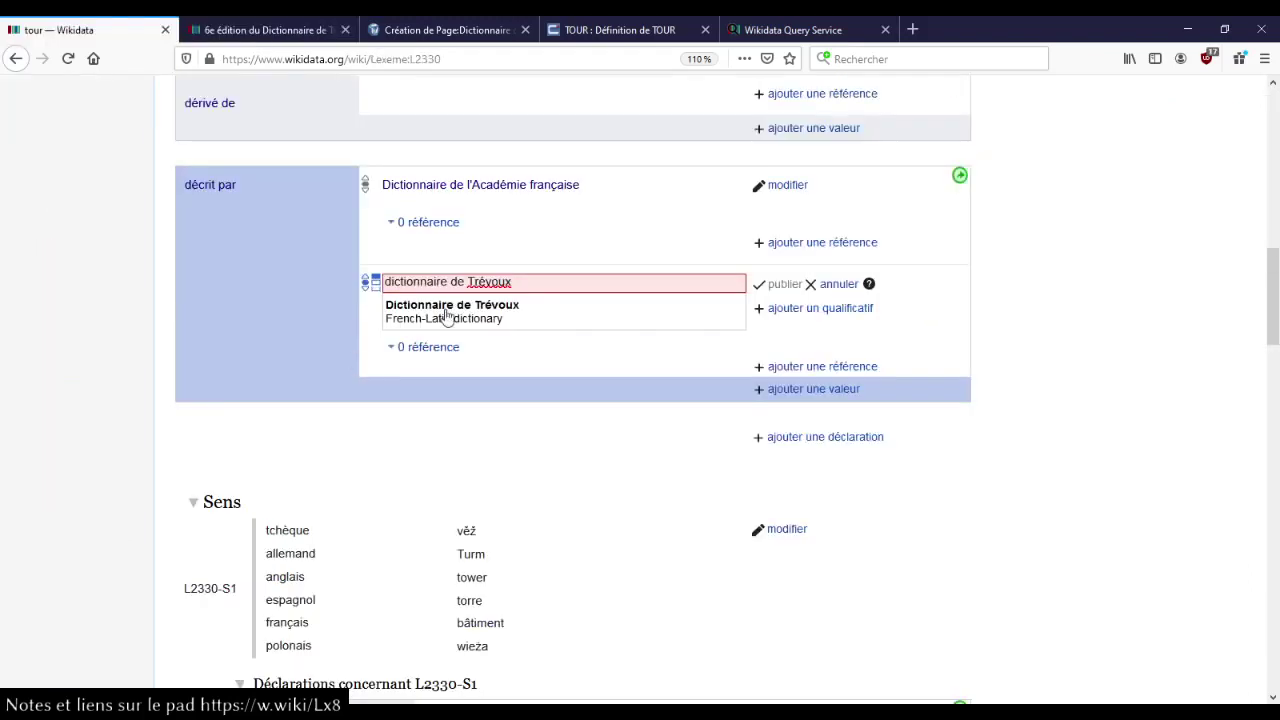
pyautogui.click(544, 280)
pyautogui.hotkey('ctrl', 'a')
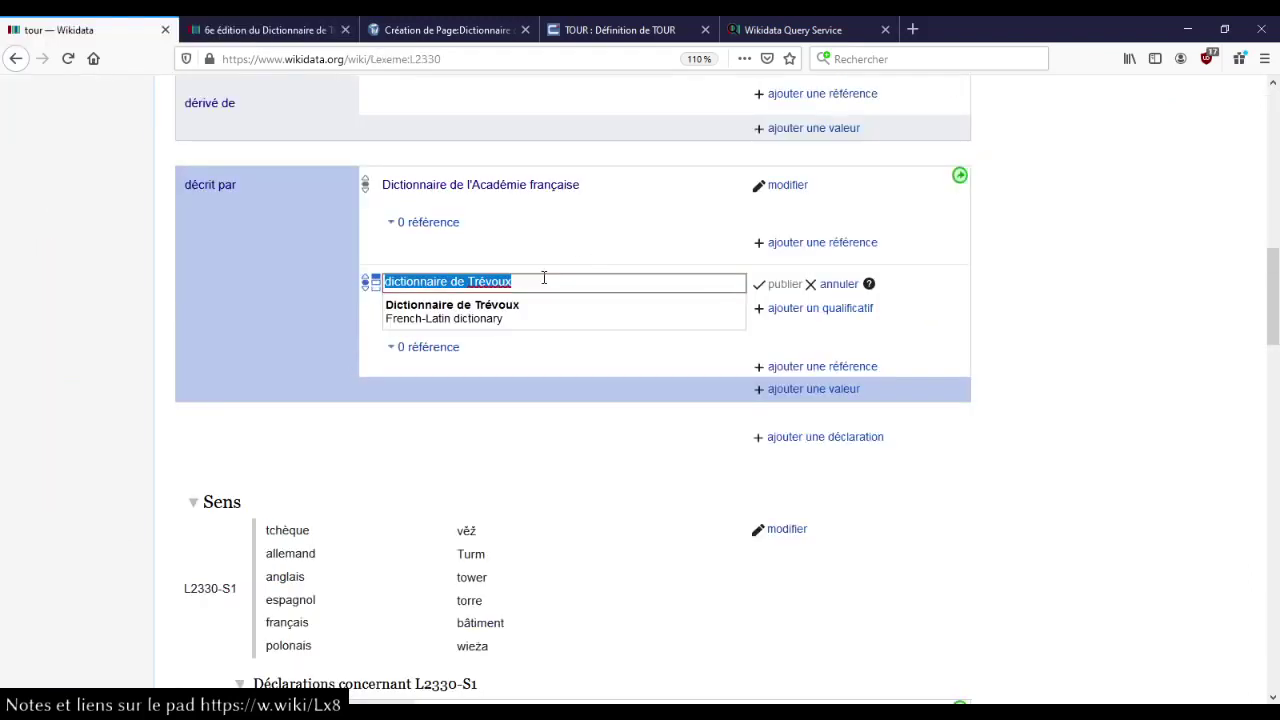
pyautogui.hotkey('ctrl', 'v')
pyautogui.click(508, 315)
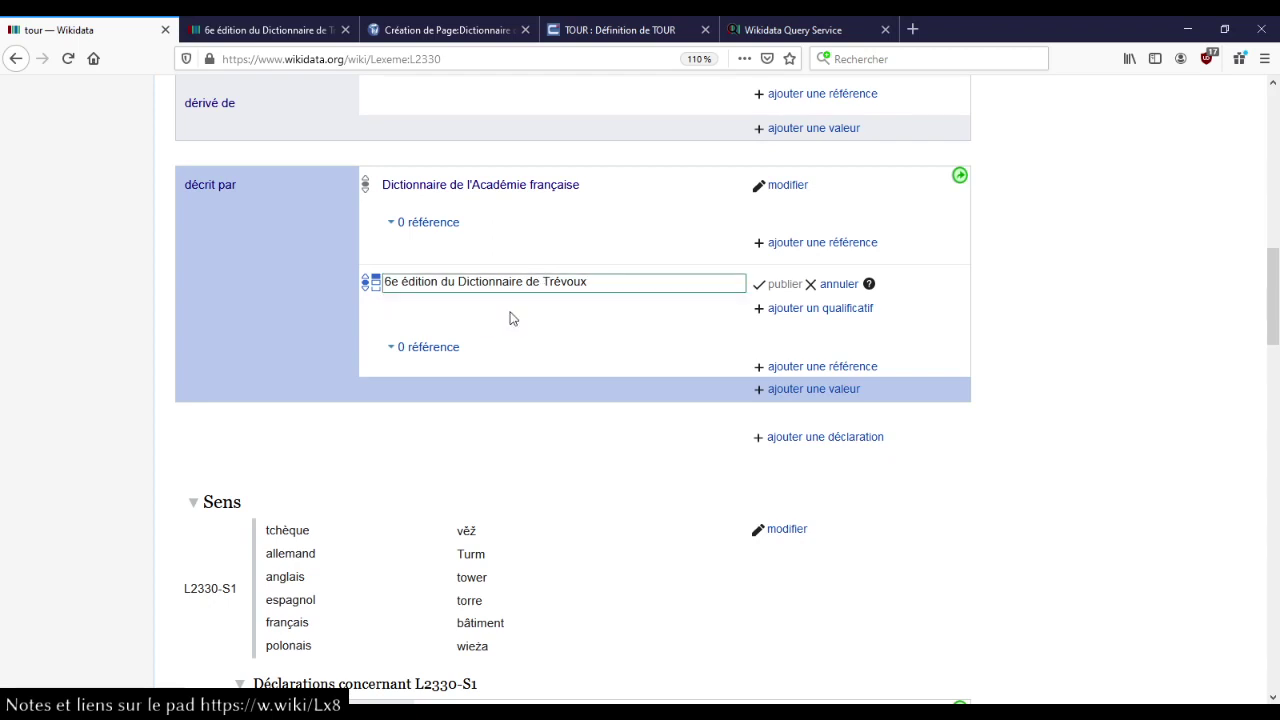
# - Add a page(s) qualifier with the value 113 to the Trévoux statement
pyautogui.click(766, 310)
pyautogui.write('pa')
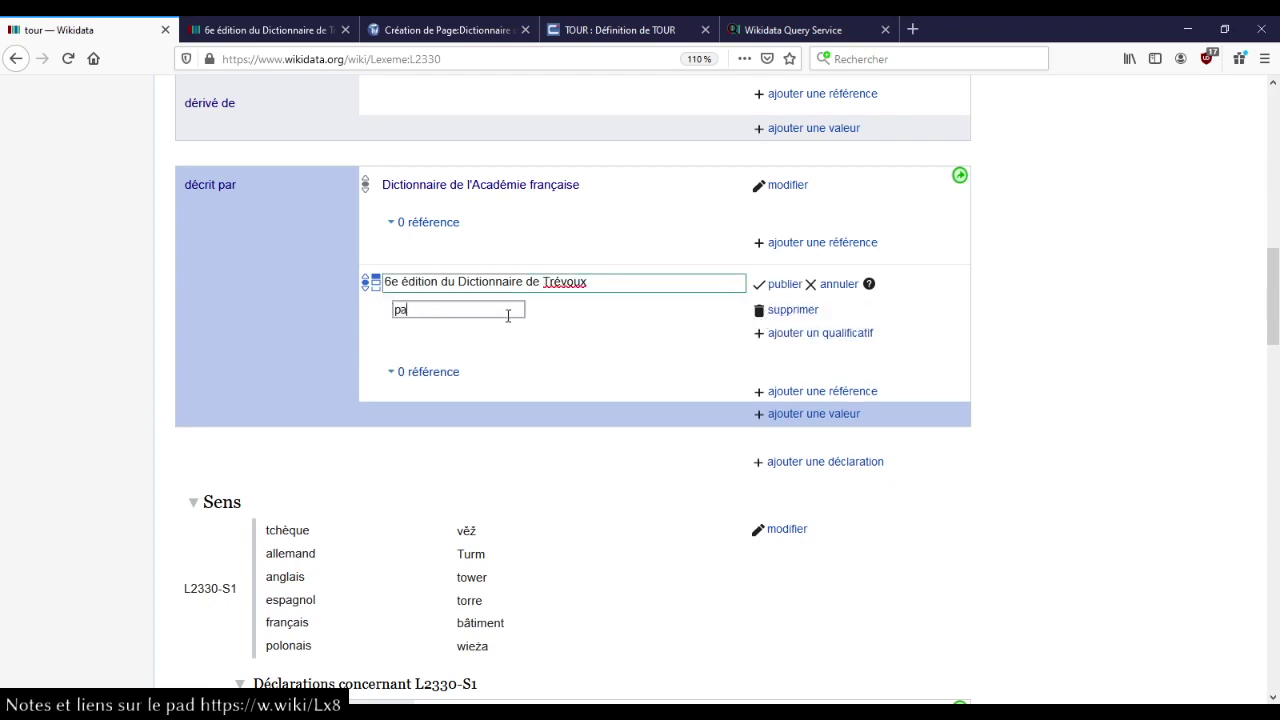
pyautogui.write('ge')
pyautogui.click(549, 322)
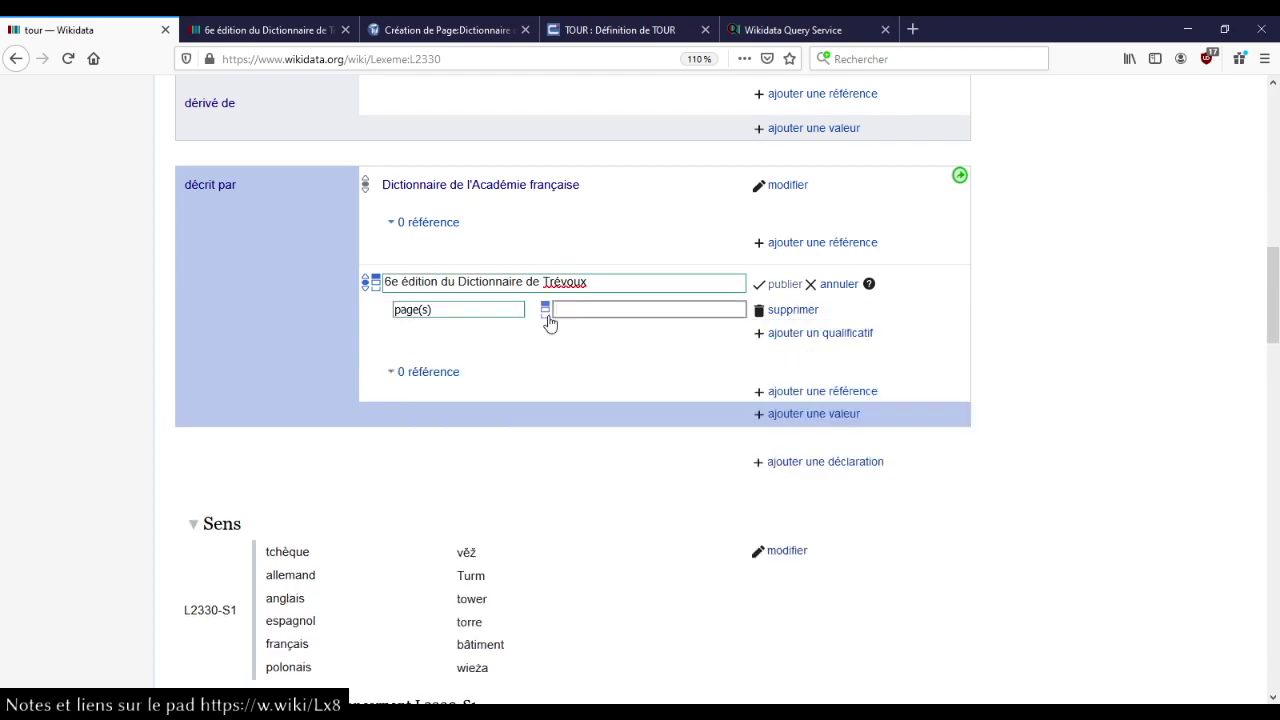
# - Add a volume de l'œuvre qualifier of 8, checking the volume number in the Wikisource page title, and publish the Trévoux statement
pyautogui.click(772, 333)
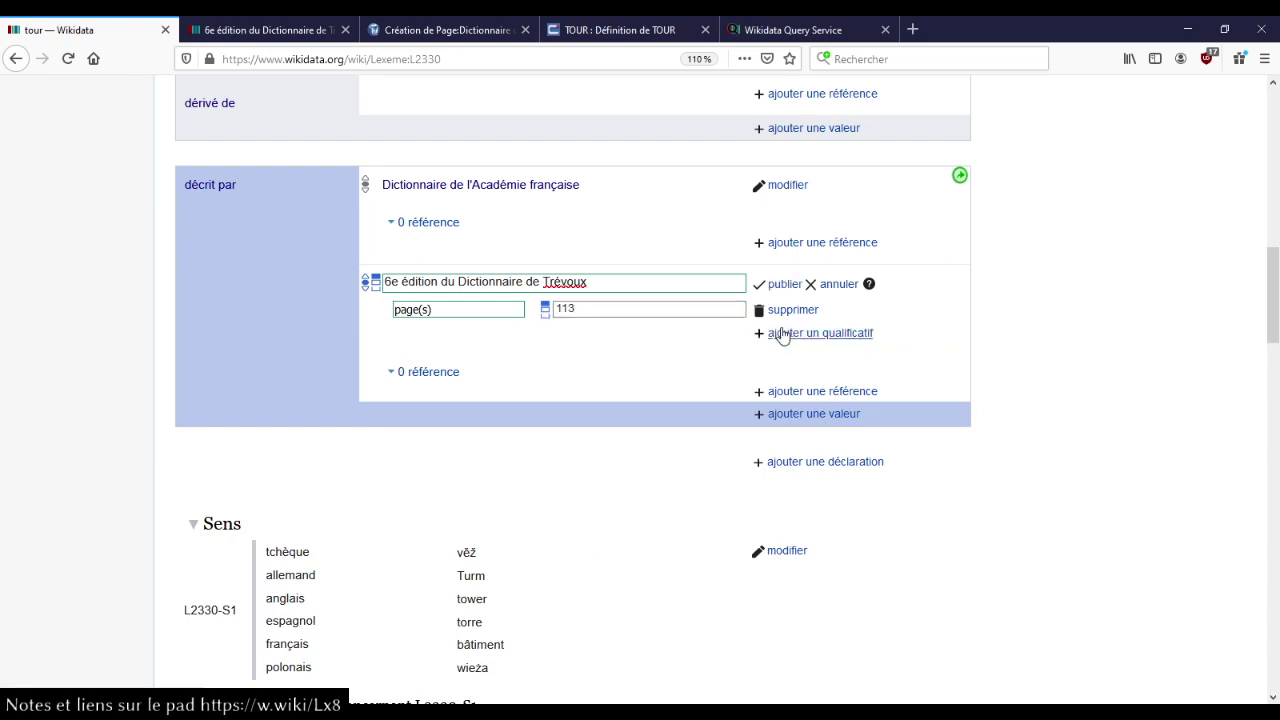
pyautogui.write('voume')
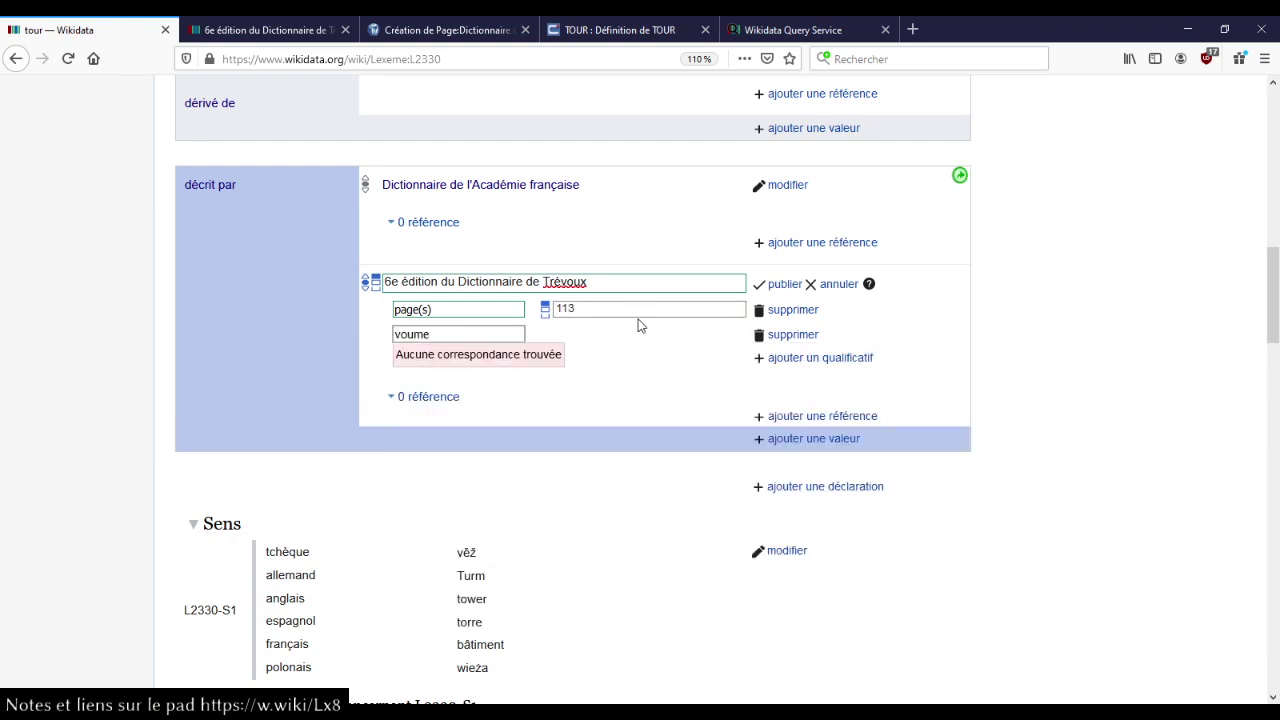
pyautogui.press('Left')
pyautogui.press('Left')
pyautogui.press('Left')
pyautogui.write('l')
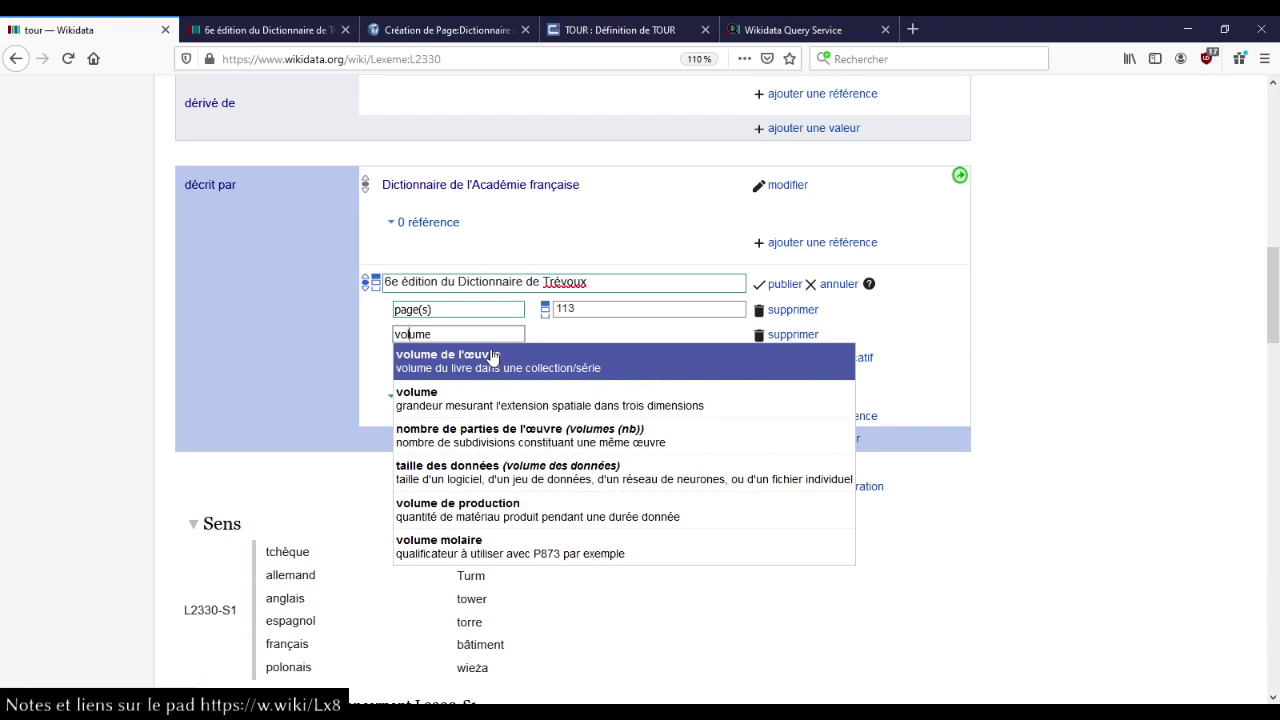
pyautogui.click(492, 357)
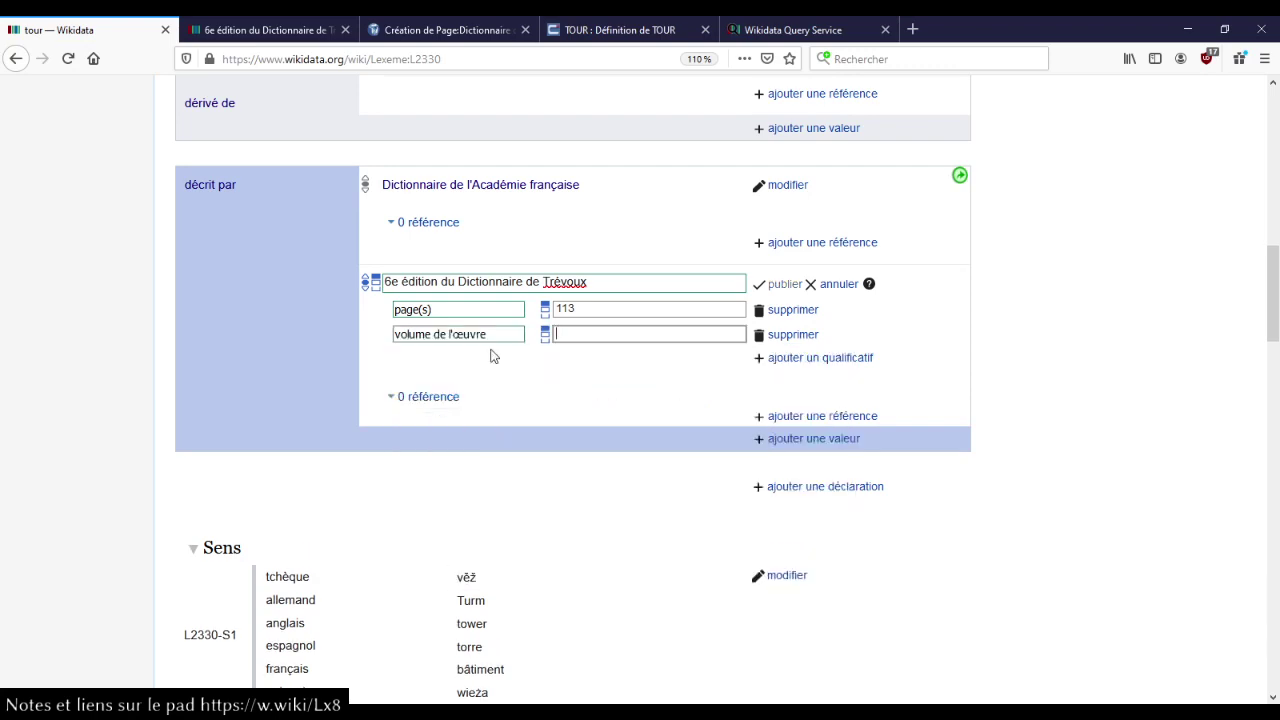
pyautogui.click(455, 32)
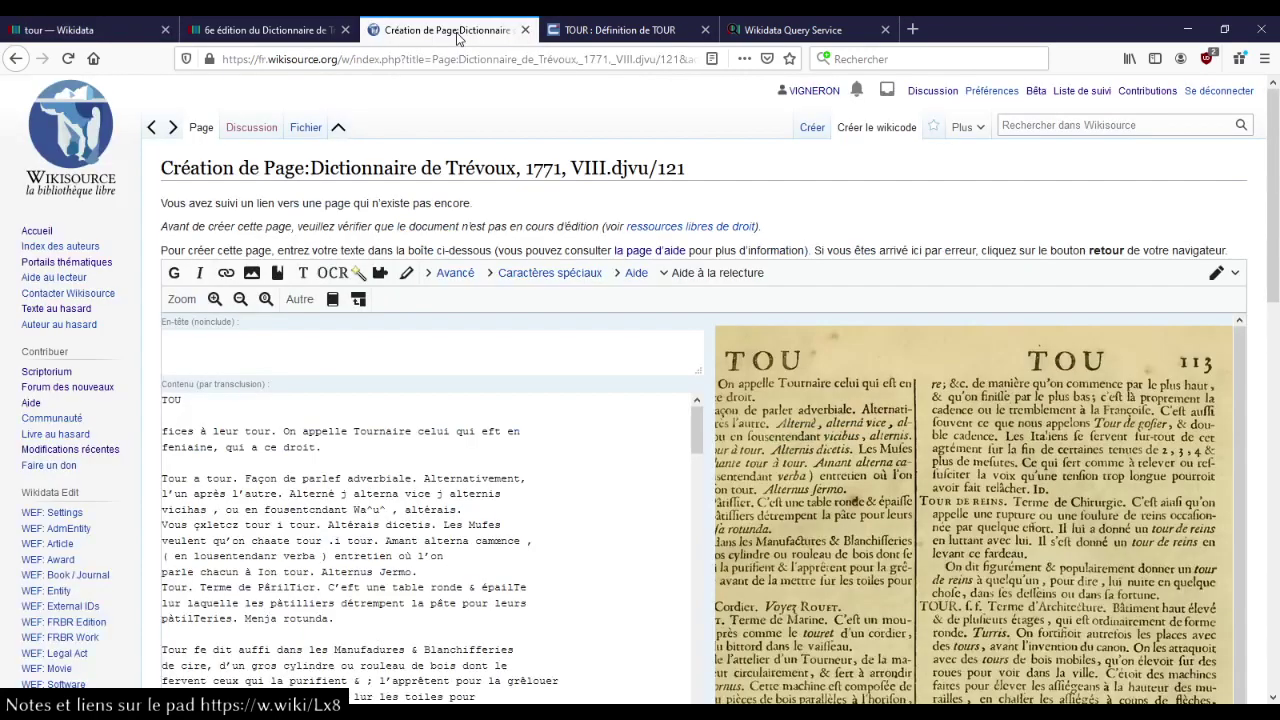
pyautogui.doubleClick(593, 170)
pyautogui.click(92, 31)
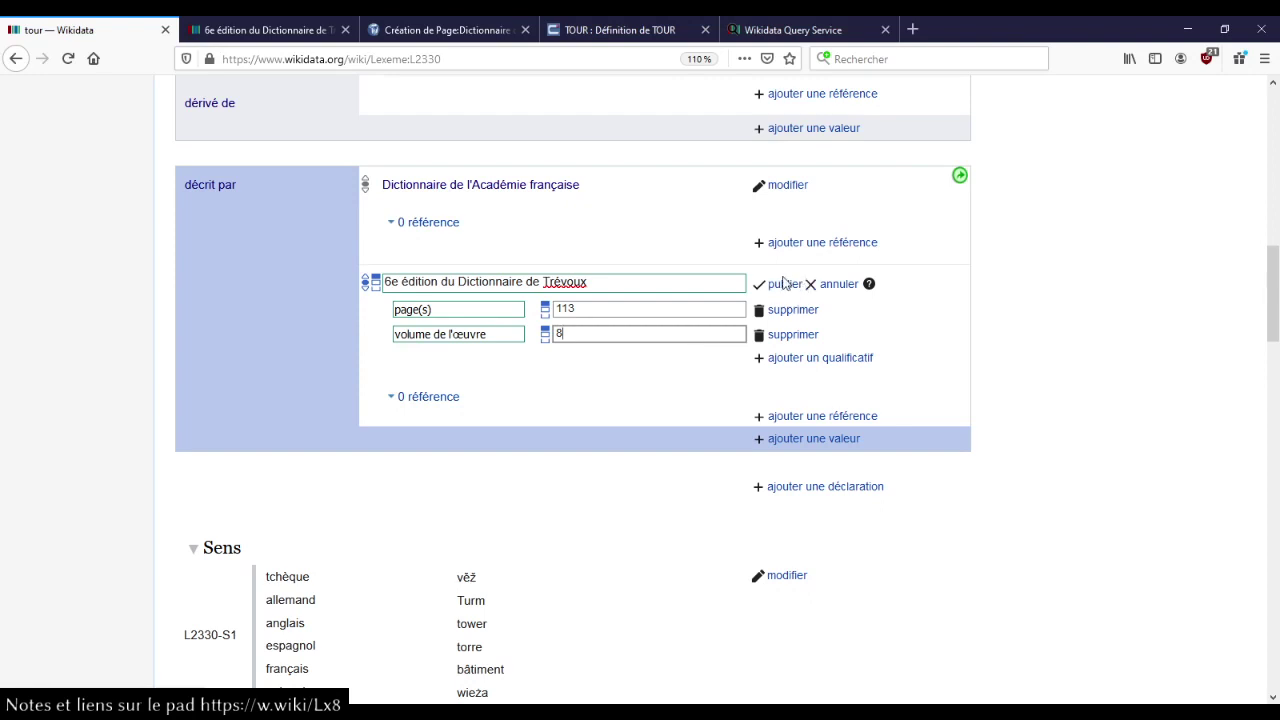
pyautogui.click(783, 284)
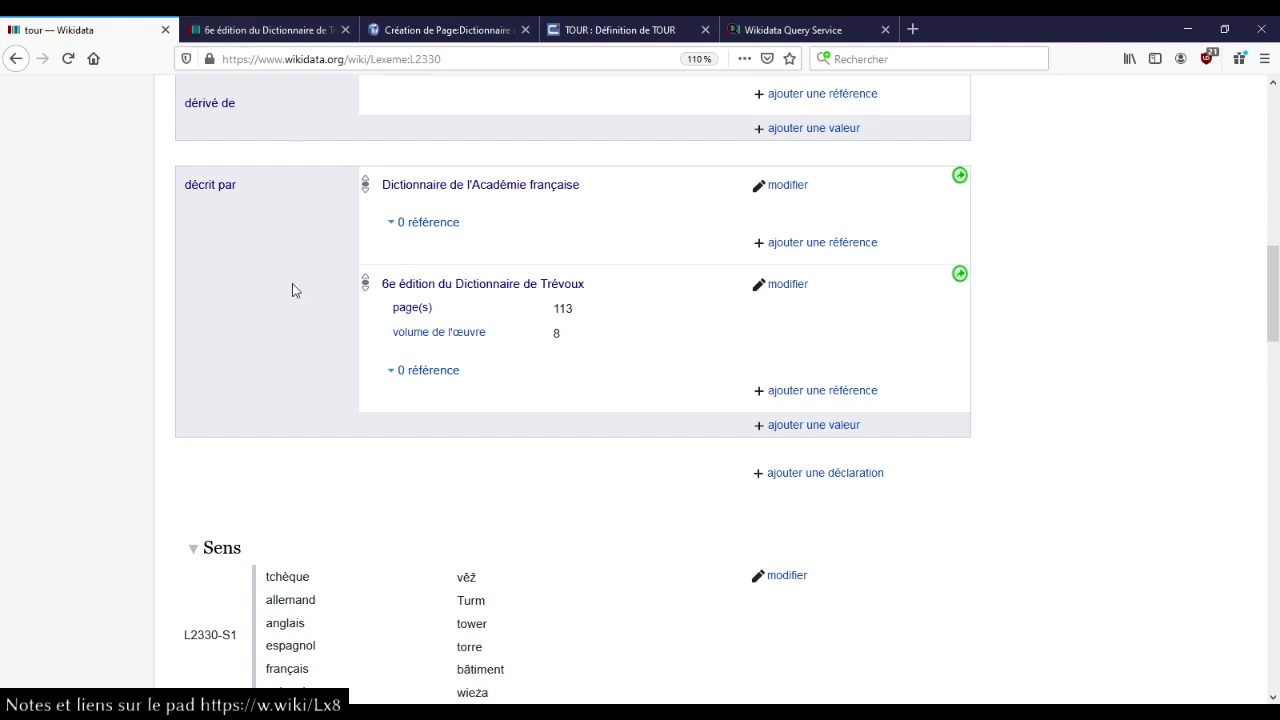
# - In Wikidata Query Service, insert a blank line below the lemma line, copy the wd:L2330 subject, and comment out the sense and form lines
pyautogui.scroll(5, 292, 283)
pyautogui.click(790, 26)
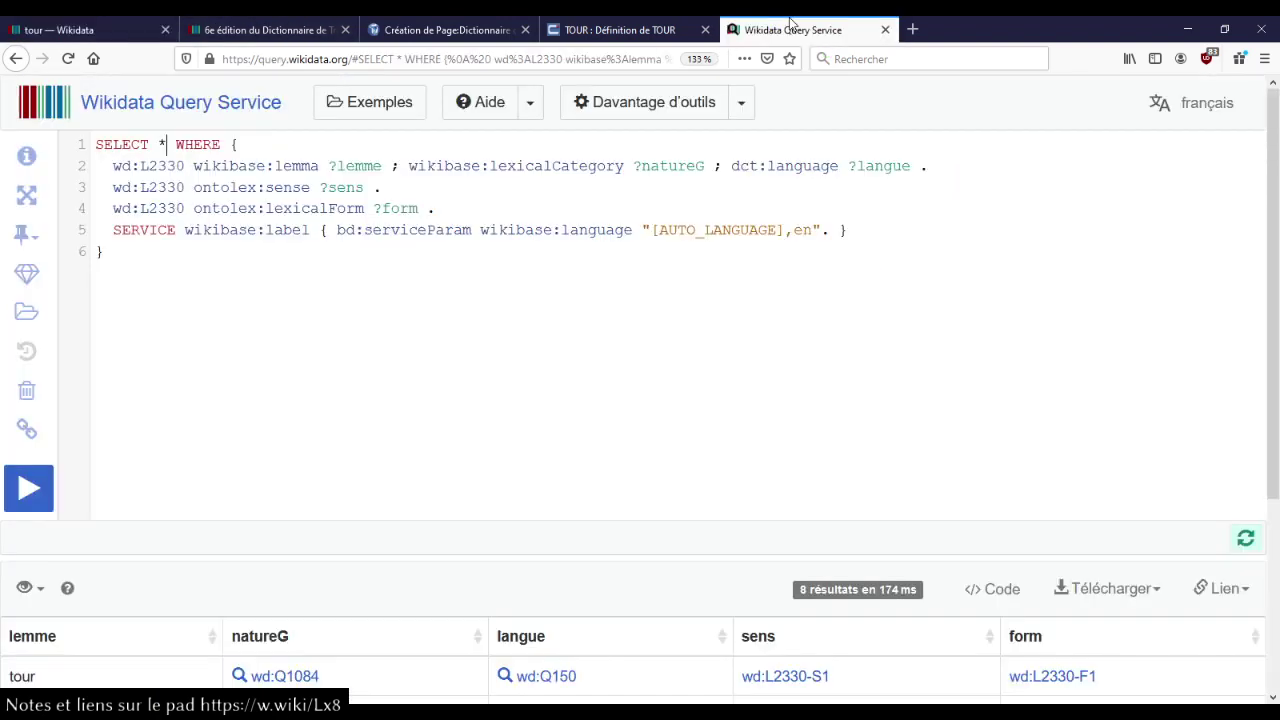
pyautogui.click(931, 170)
pyautogui.press('Return')
pyautogui.press('Down')
pyautogui.hotkey('ctrl', 'shift', 'Right')
pyautogui.hotkey('ctrl', 'shift', 'Right')
pyautogui.hotkey('ctrl', 'shift', 'Right')
pyautogui.hotkey('ctrl', 'c')
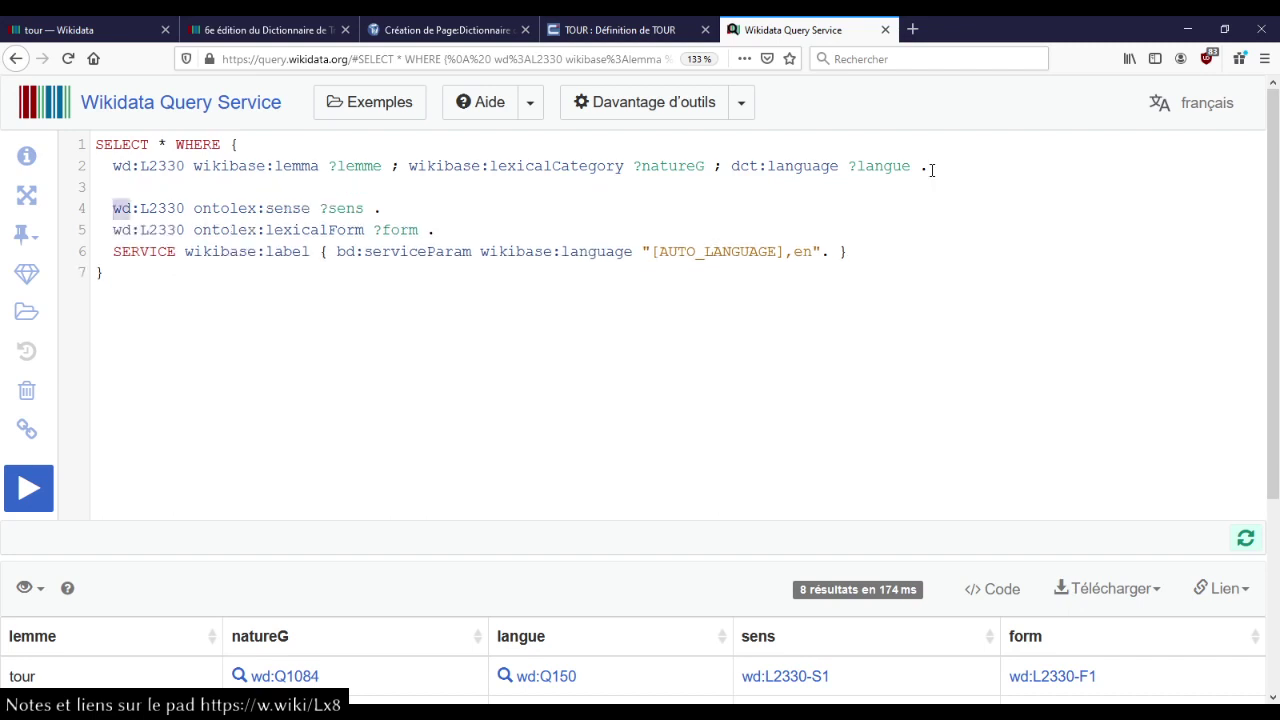
pyautogui.press('Left')
pyautogui.write('#')
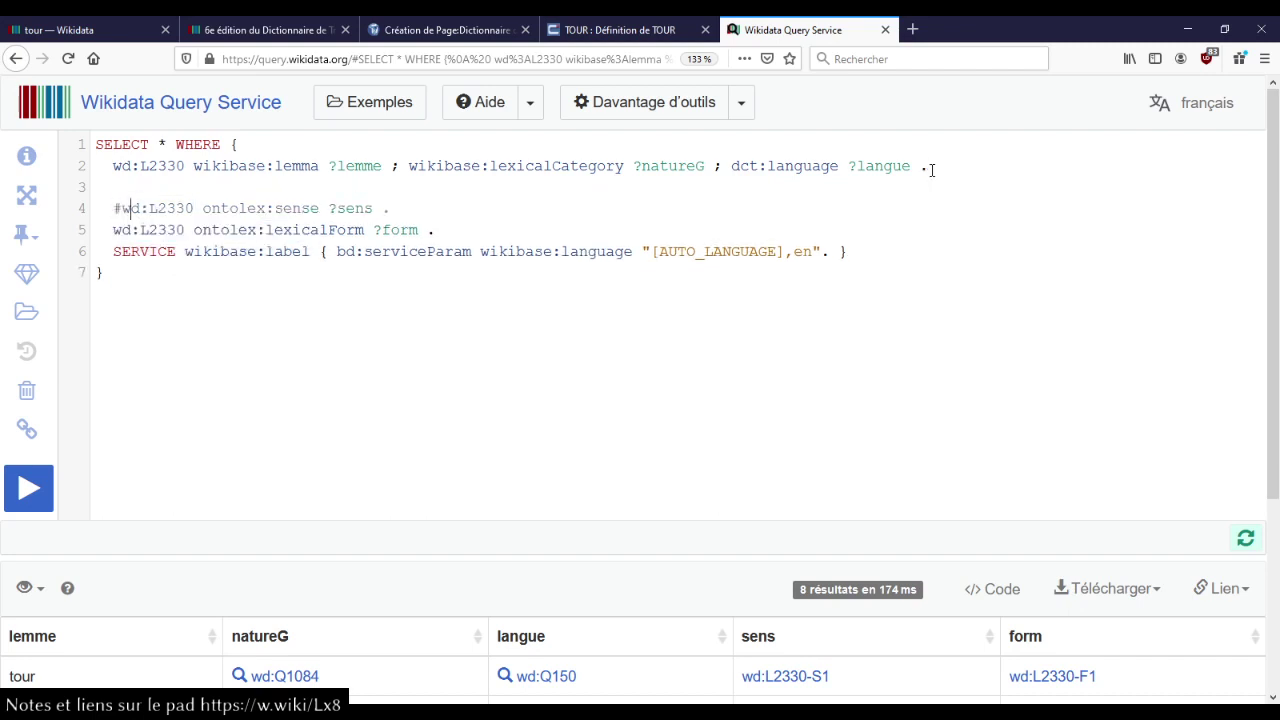
pyautogui.write('#')
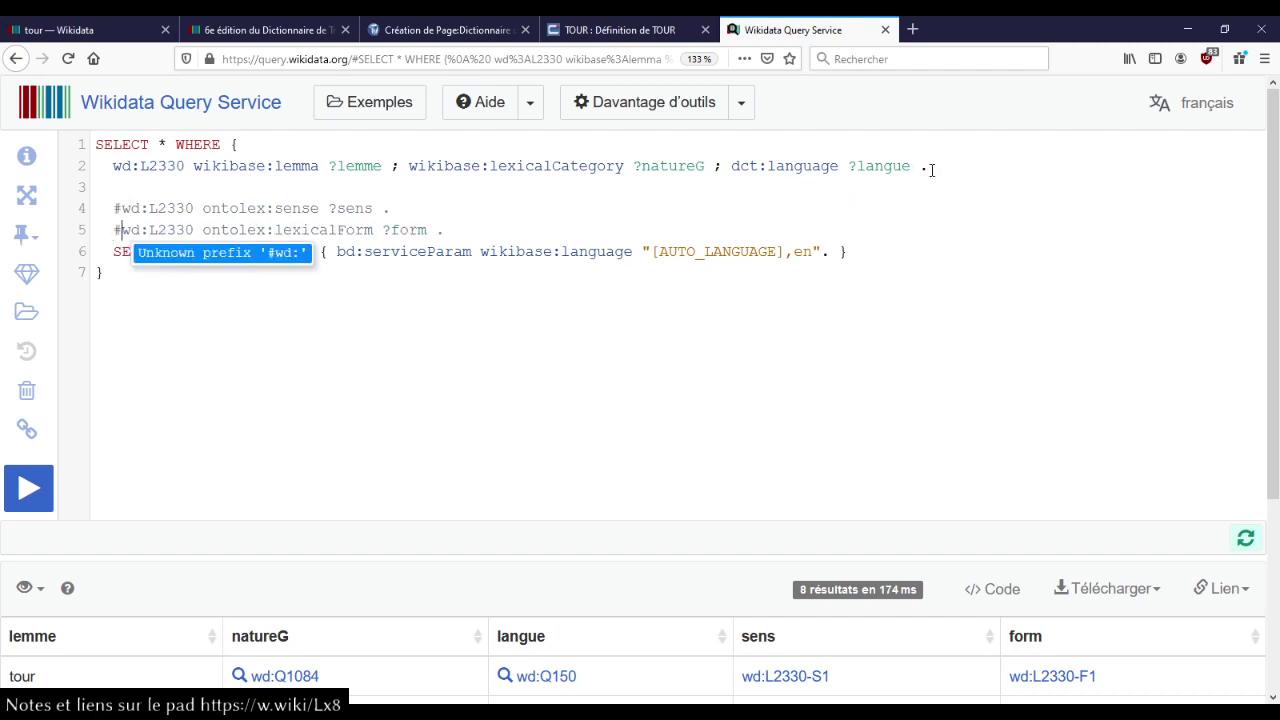
# - Add the triple "wd:L2330 wdt:P1343 ?dict ." for décrit par on the blank line and run the query
pyautogui.hotkey('ctrl', 'b')
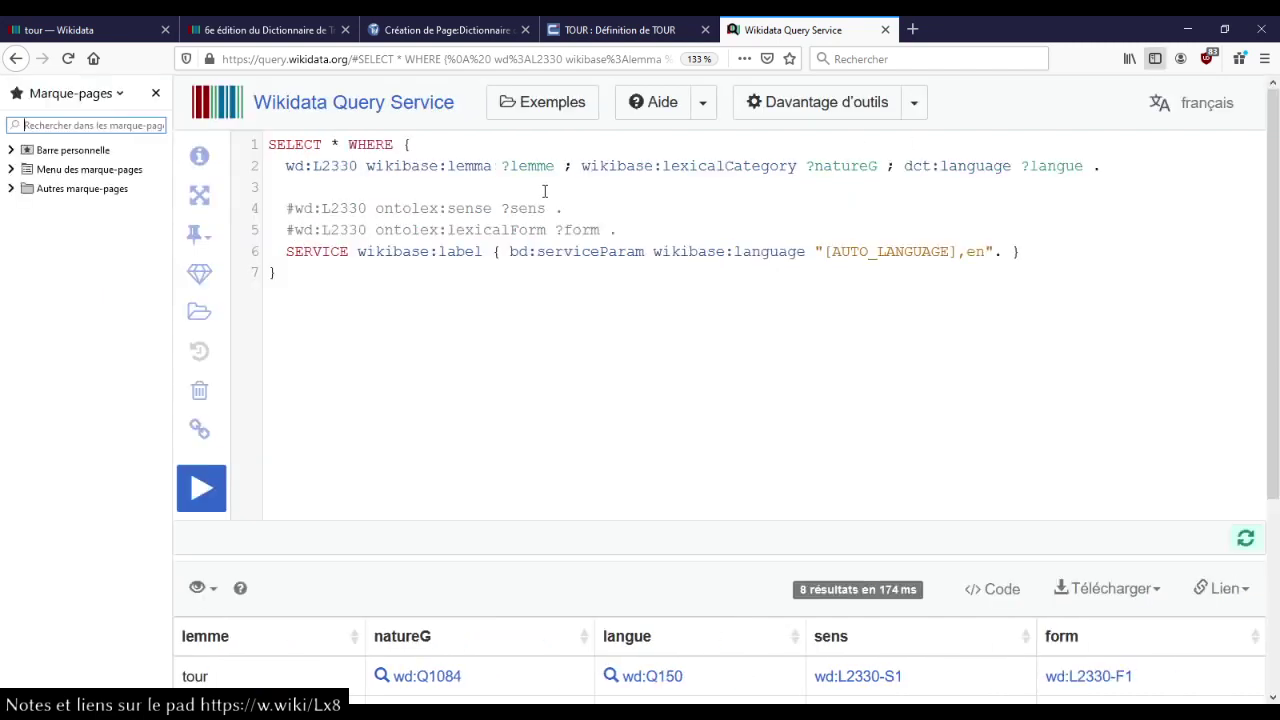
pyautogui.hotkey('ctrl', 'b')
pyautogui.hotkey('ctrl', 'v')
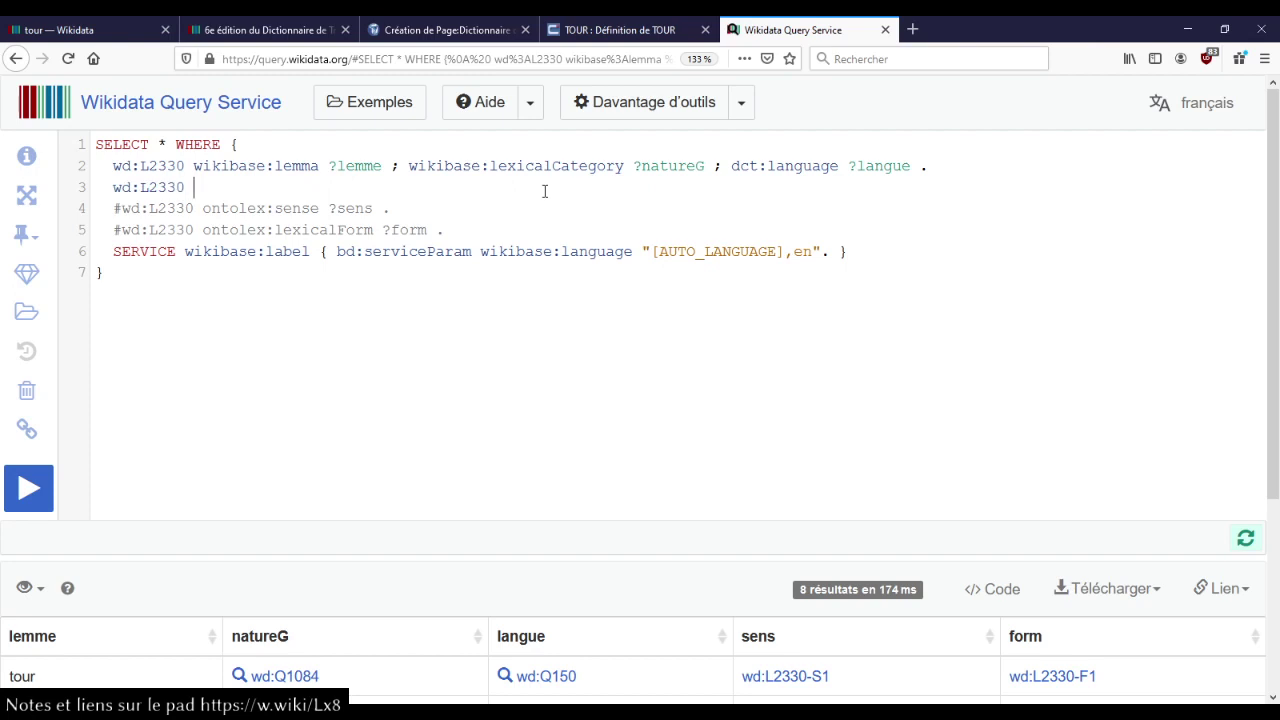
pyautogui.write('wdt:')
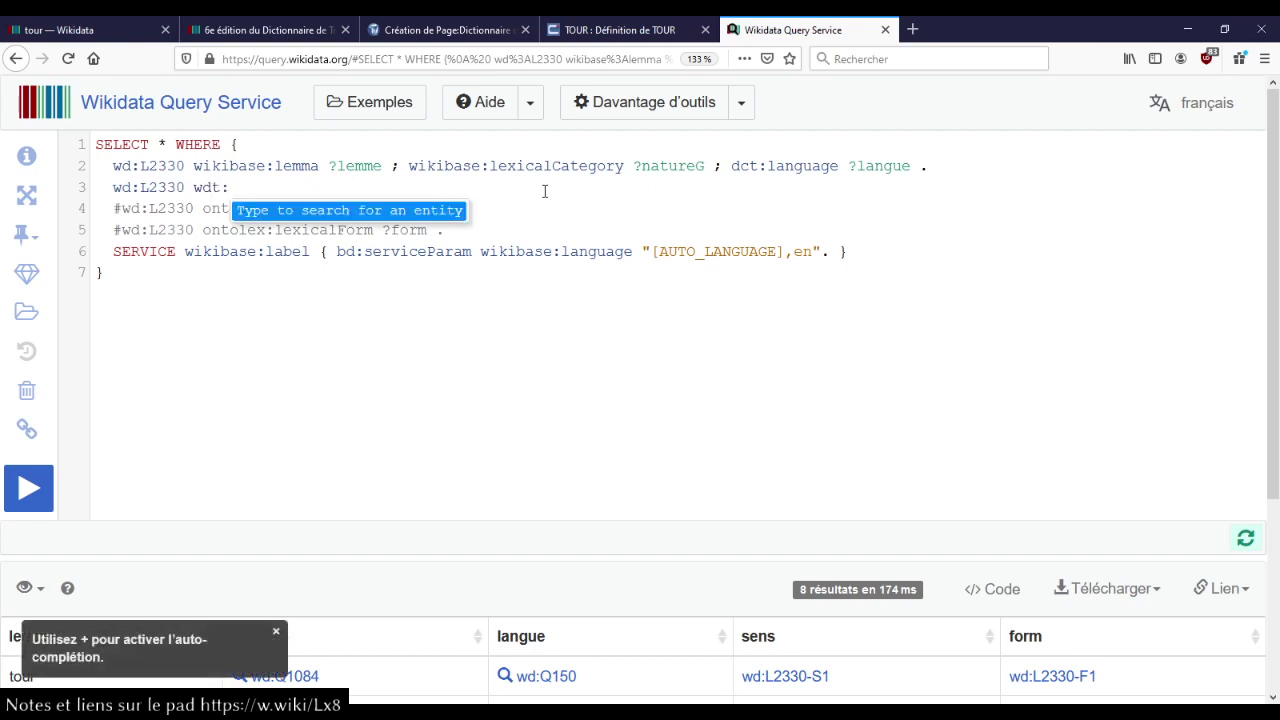
pyautogui.write('décrit p')
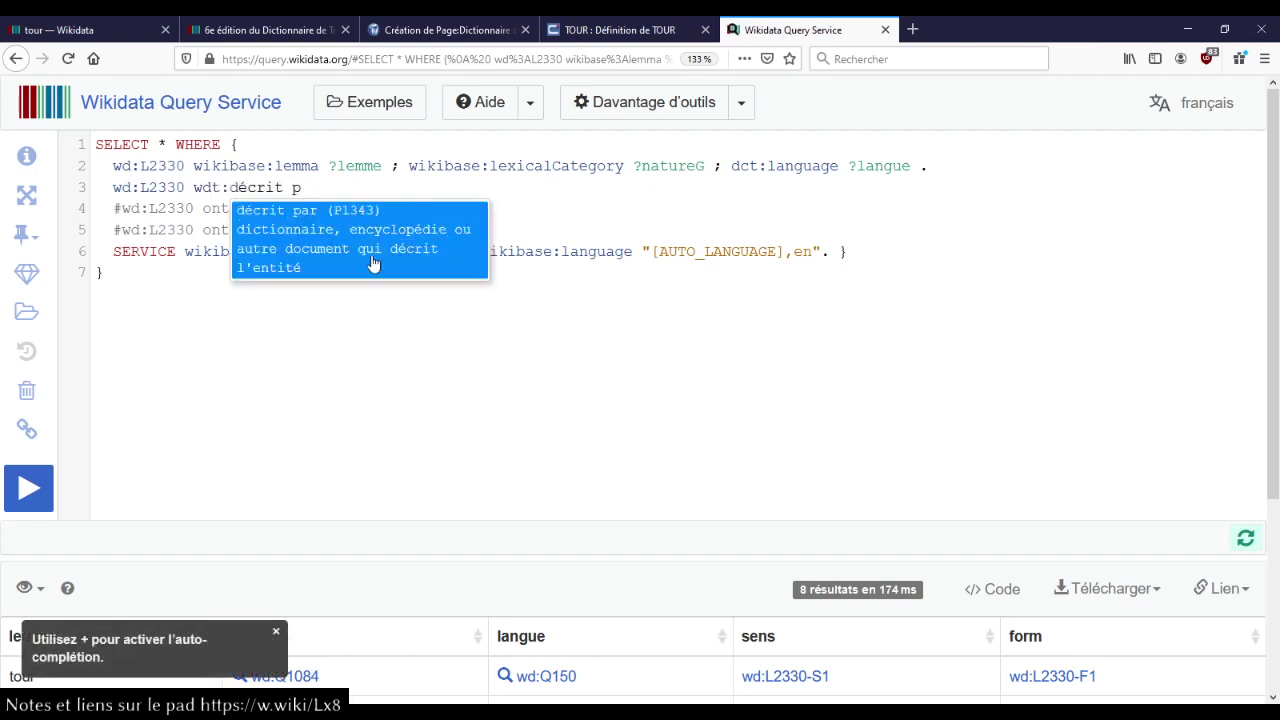
pyautogui.click(373, 263)
pyautogui.write('?')
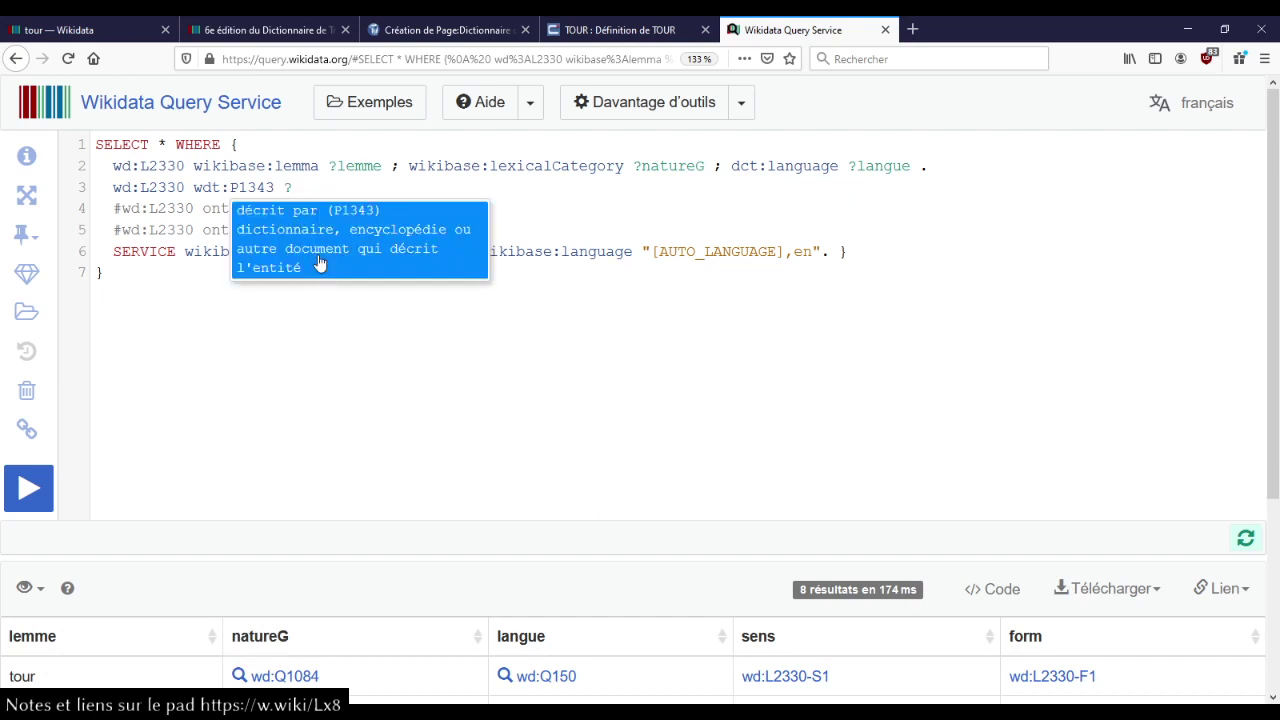
pyautogui.write('dict .')
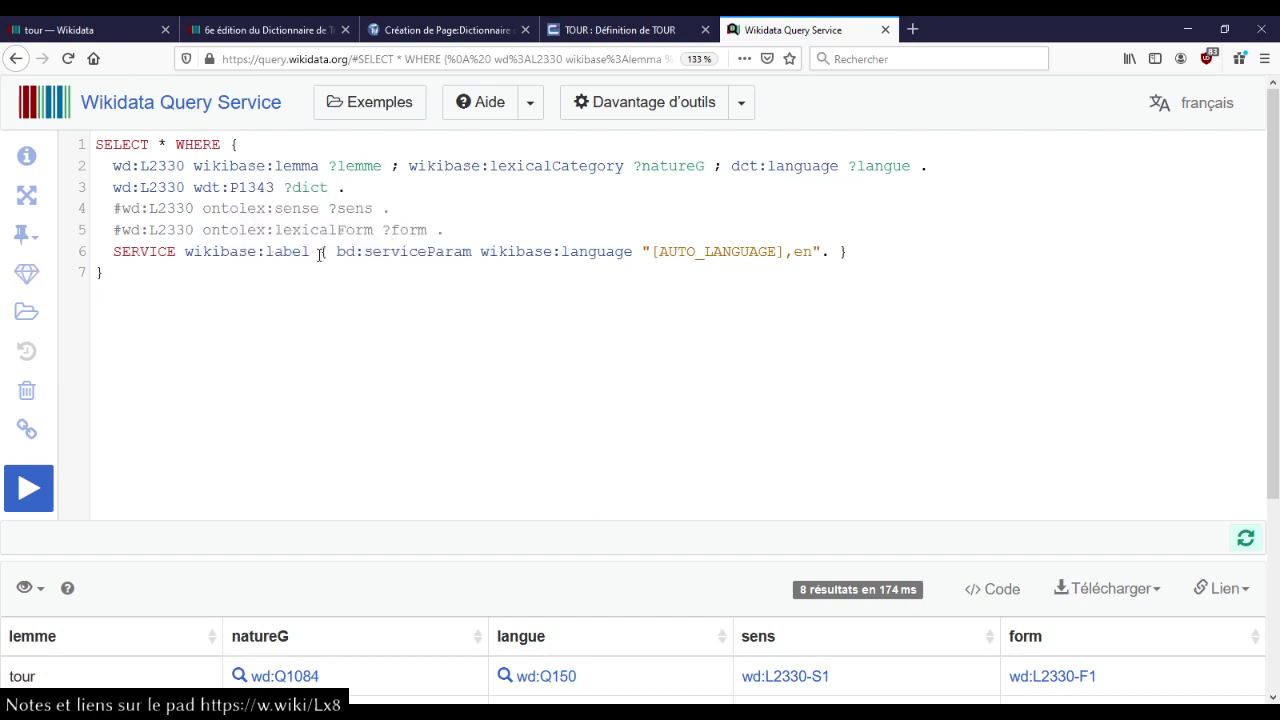
pyautogui.hotkey('ctrl', 'Return')
pyautogui.scroll(-1, 726, 626)
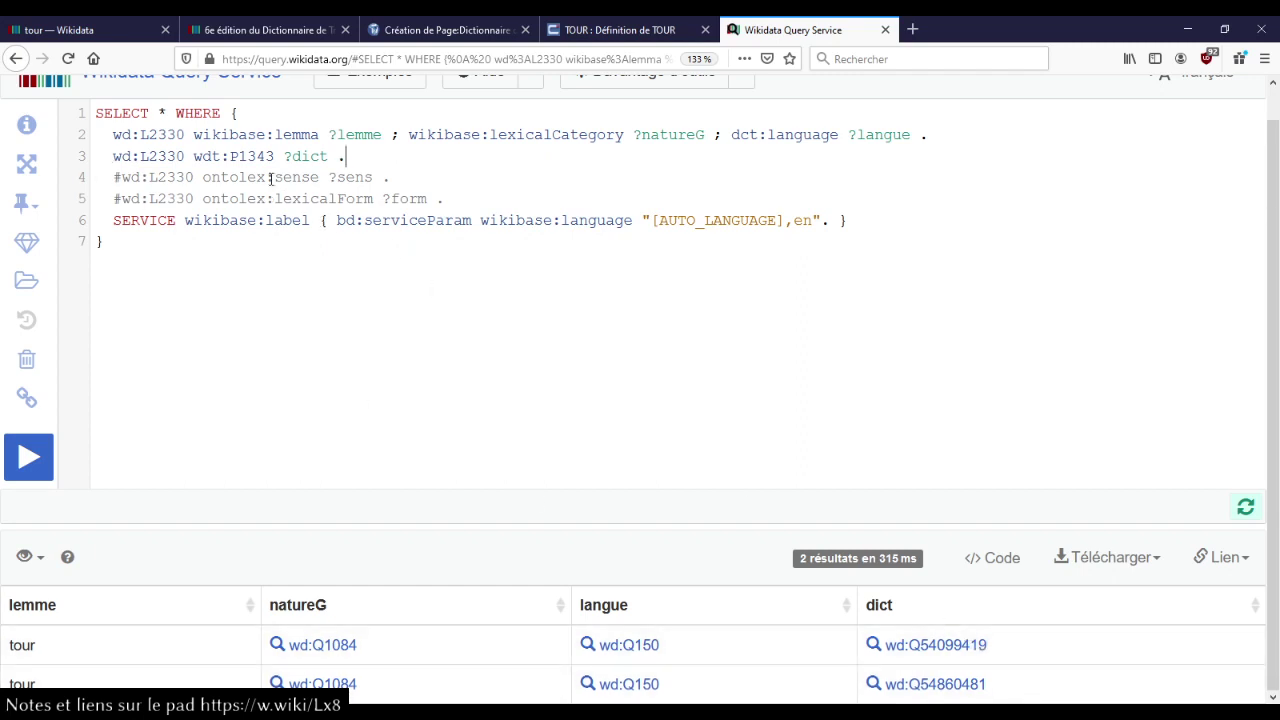
# - Replace the selected * with DISTINCT ?dictLabel, run the query again and review the dictionary names listed
pyautogui.click(168, 116)
pyautogui.press('BackSpace')
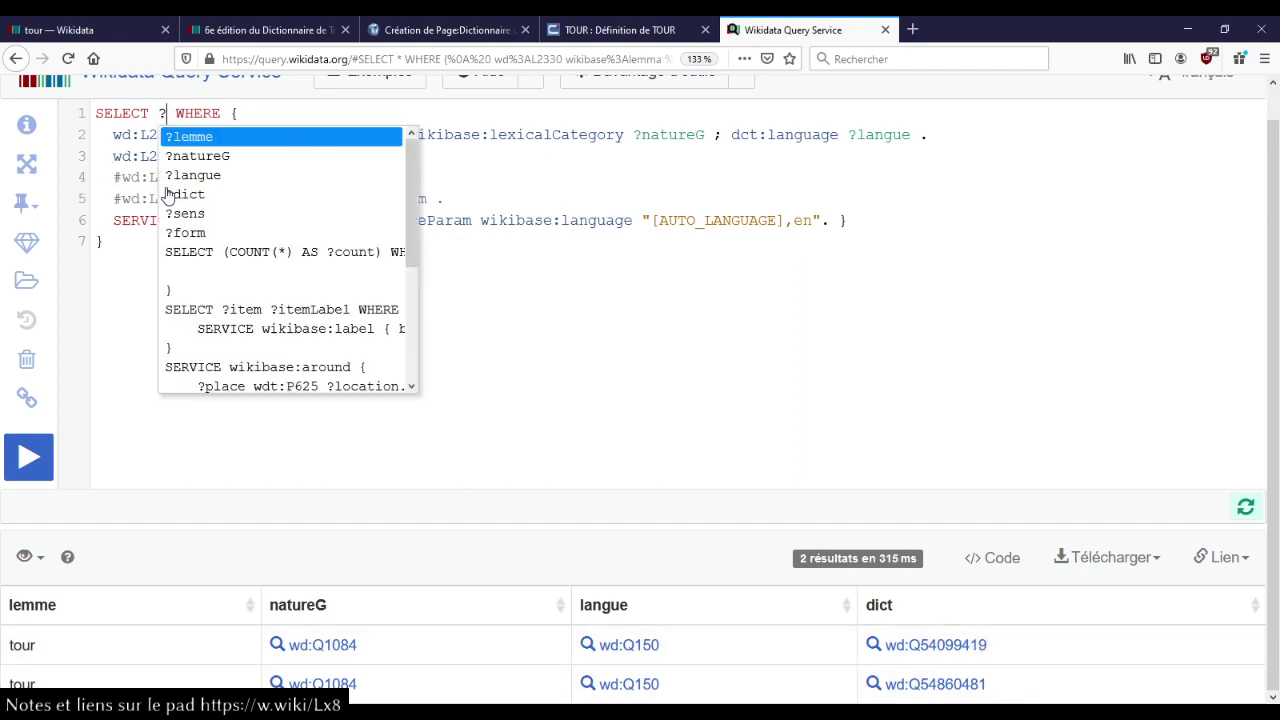
pyautogui.press('Escape')
pyautogui.write('DISTINCT ')
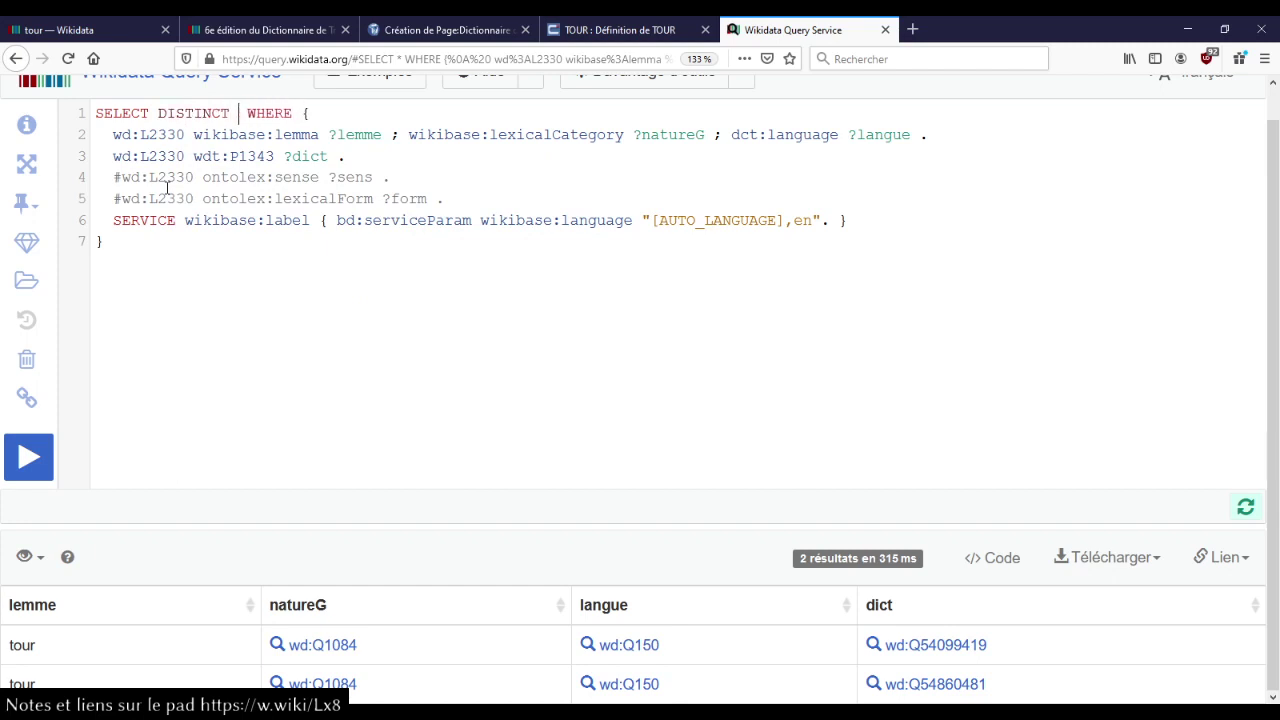
pyautogui.write('?dicta')
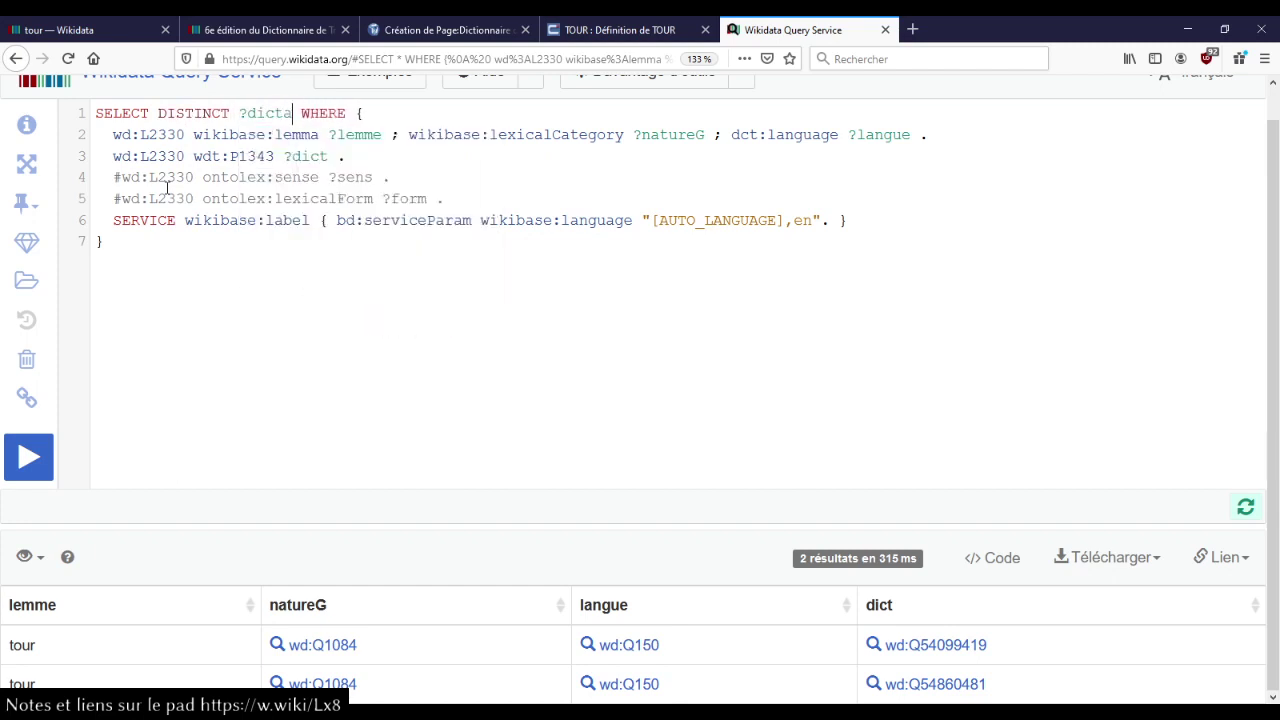
pyautogui.press('BackSpace')
pyautogui.write('Label')
pyautogui.hotkey('ctrl', 'Return')
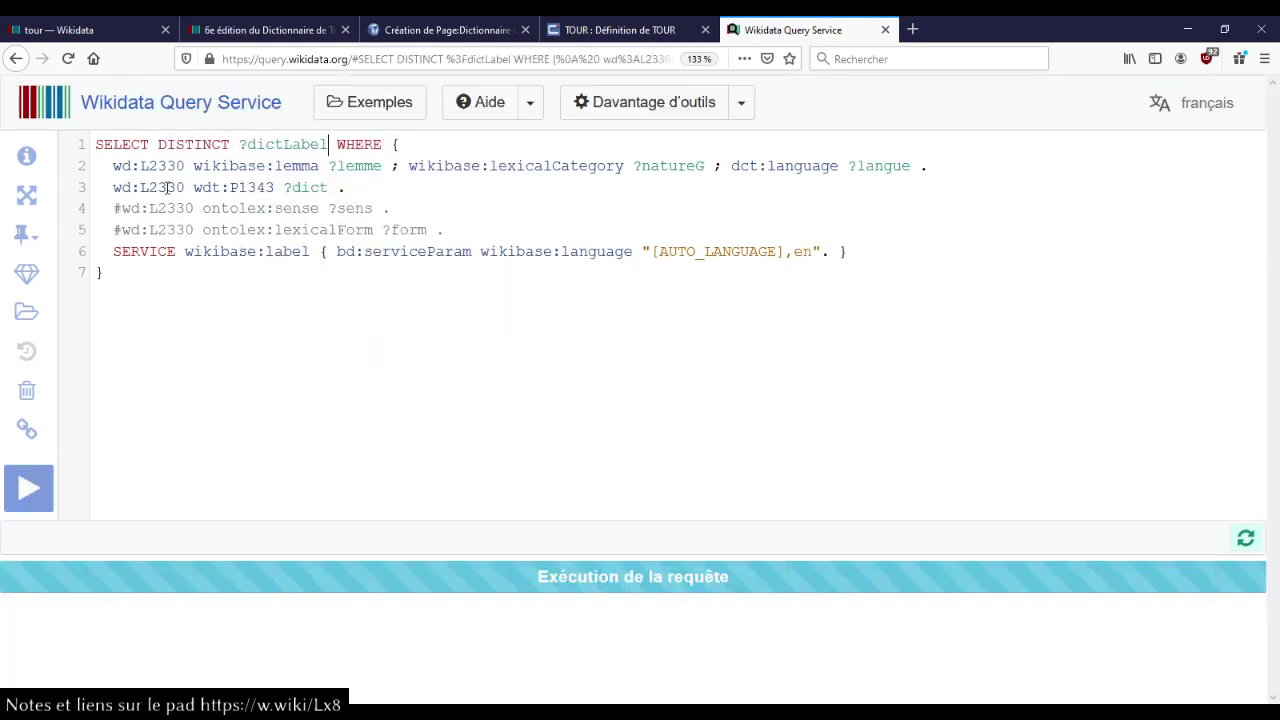
pyautogui.scroll(-1, 474, 323)
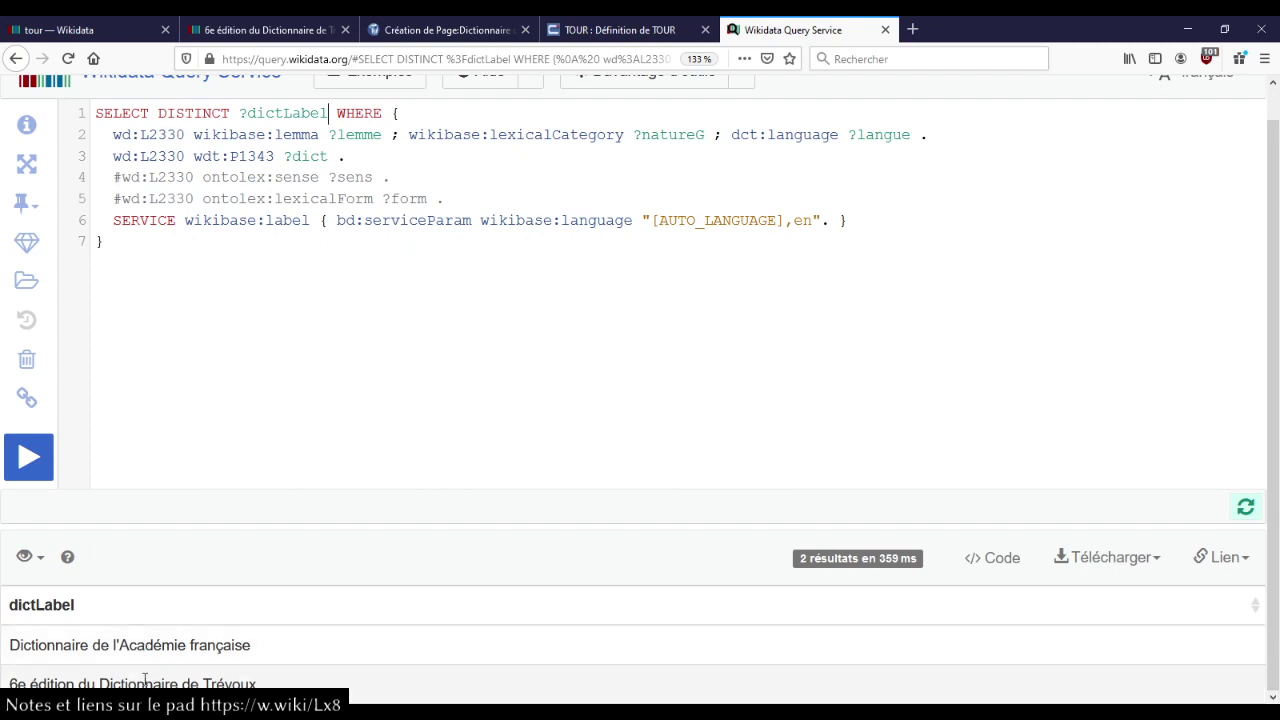
pyautogui.doubleClick(86, 683)
pyautogui.moveTo(86, 683); pyautogui.dragTo(22, 650)
pyautogui.click(536, 398)
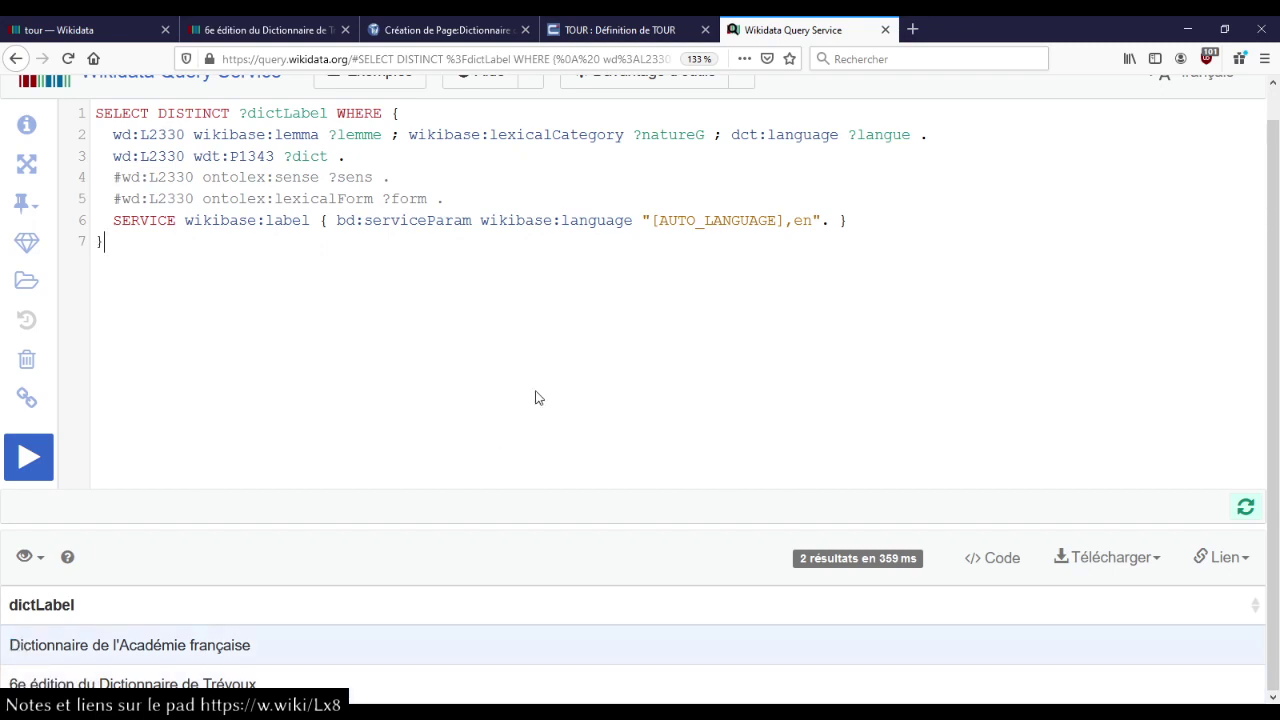
# - Add ?dictDescription after ?dictLabel in the SELECT line, run the query and review each dictionary's edition description
pyautogui.click(338, 134)
pyautogui.press('Up')
pyautogui.write('?dictDescripti')
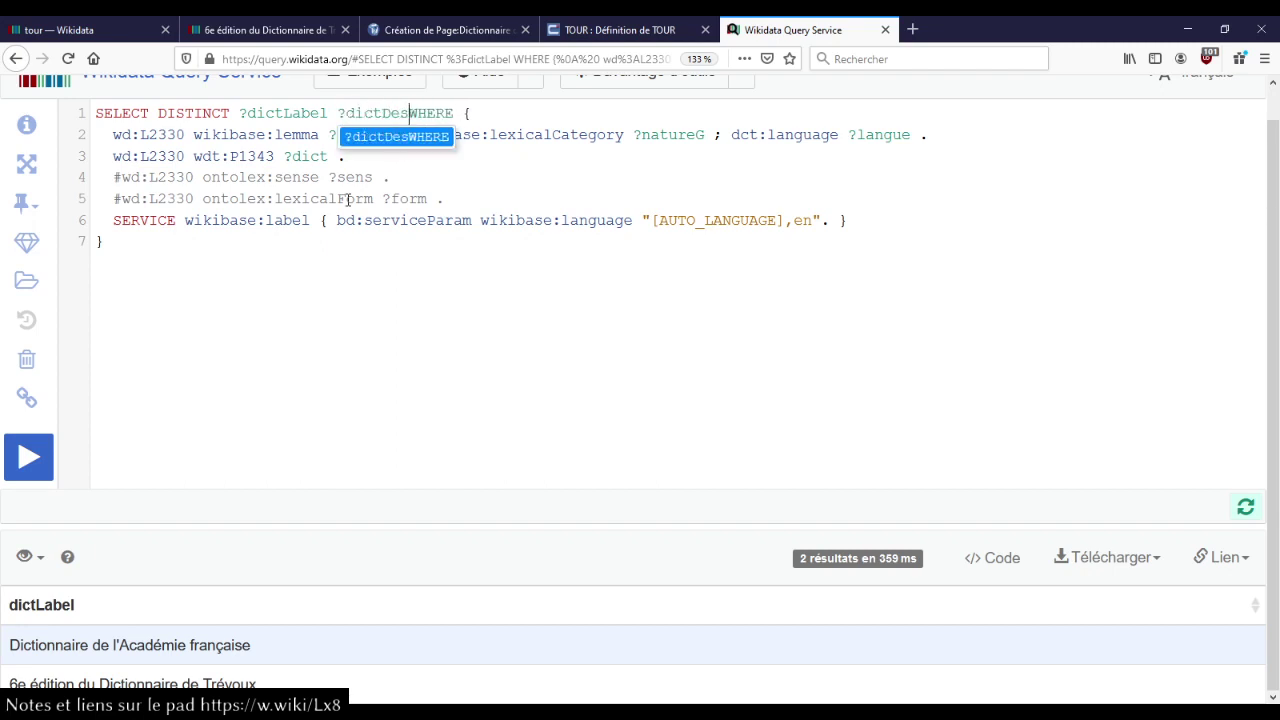
pyautogui.write('on')
pyautogui.hotkey('ctrl', 'Return')
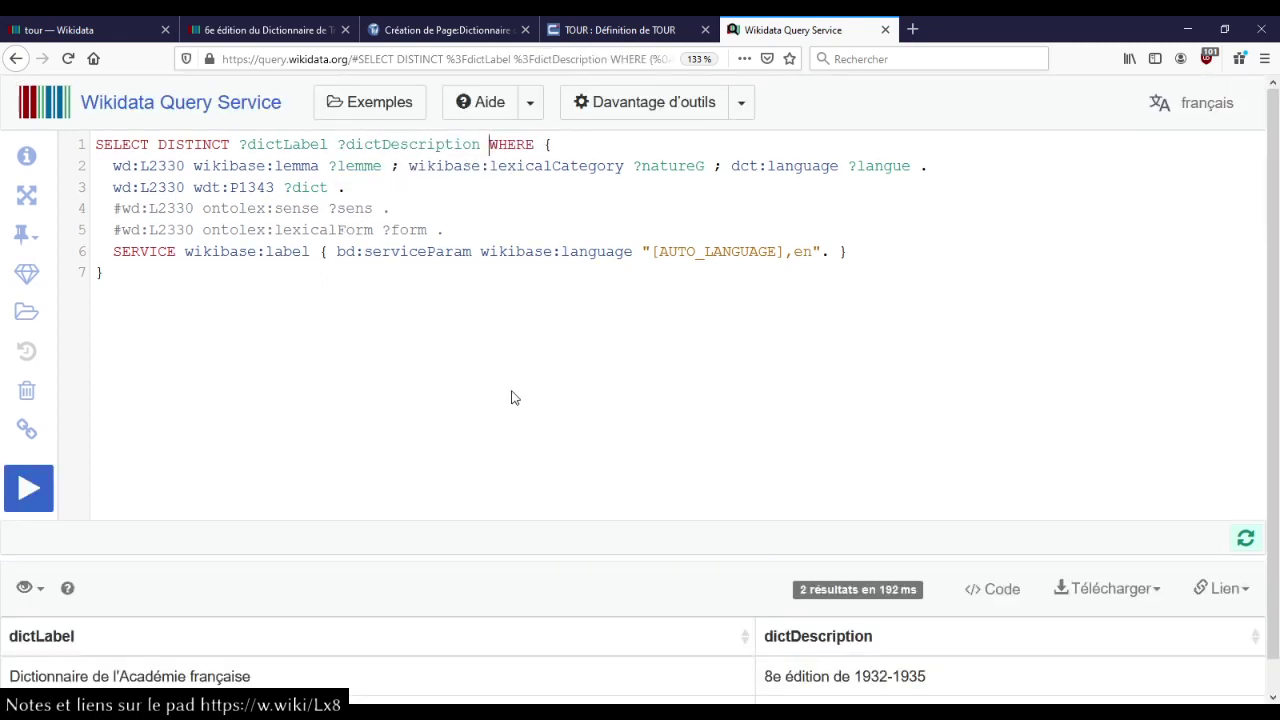
pyautogui.scroll(-1, 518, 399)
pyautogui.moveTo(22, 643); pyautogui.dragTo(247, 660)
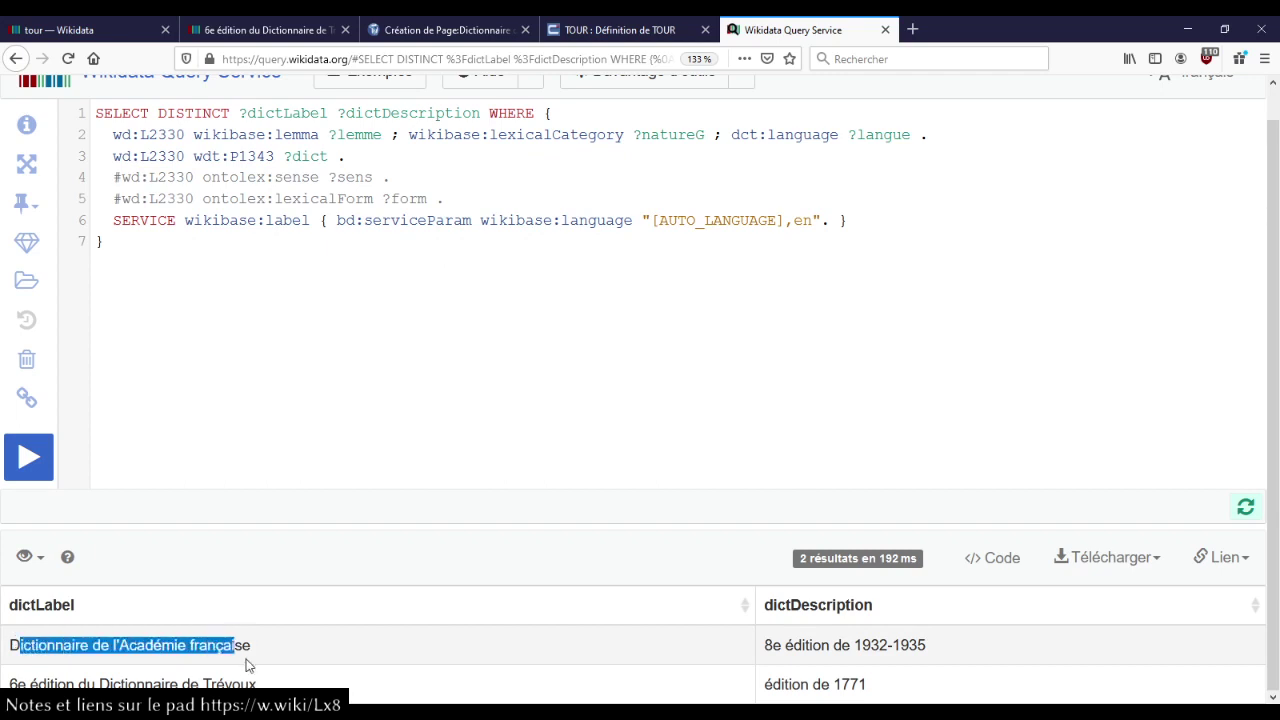
pyautogui.moveTo(764, 648); pyautogui.dragTo(882, 662)
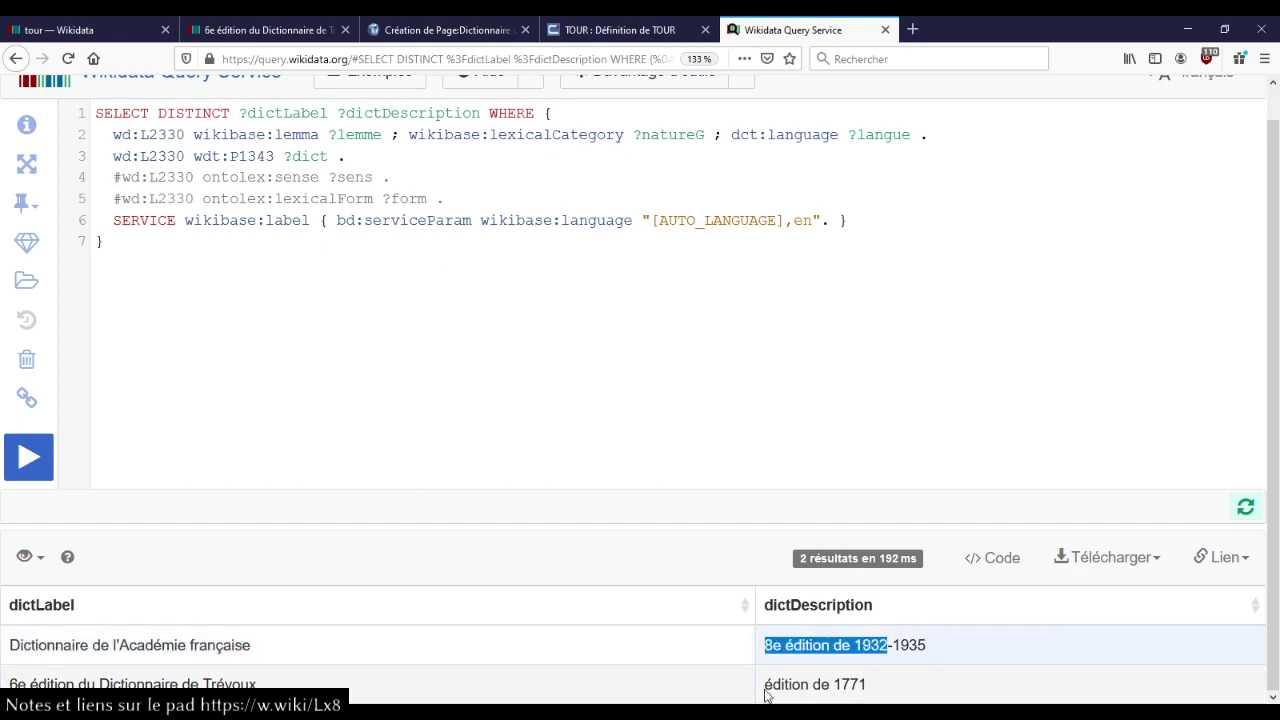
pyautogui.moveTo(764, 686); pyautogui.dragTo(856, 686)
pyautogui.click(866, 685)
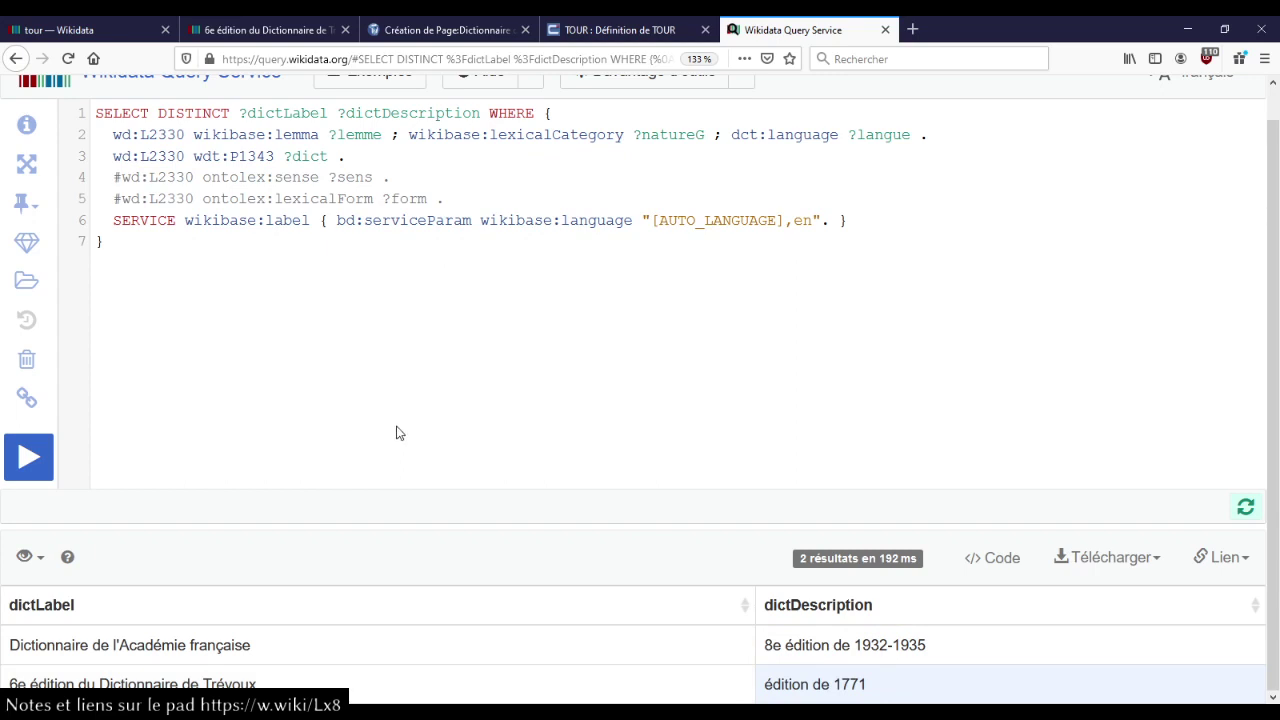
# - On the tour lexeme page, review the décrit par statements and their page and volume qualifiers
pyautogui.scroll(1, 396, 432)
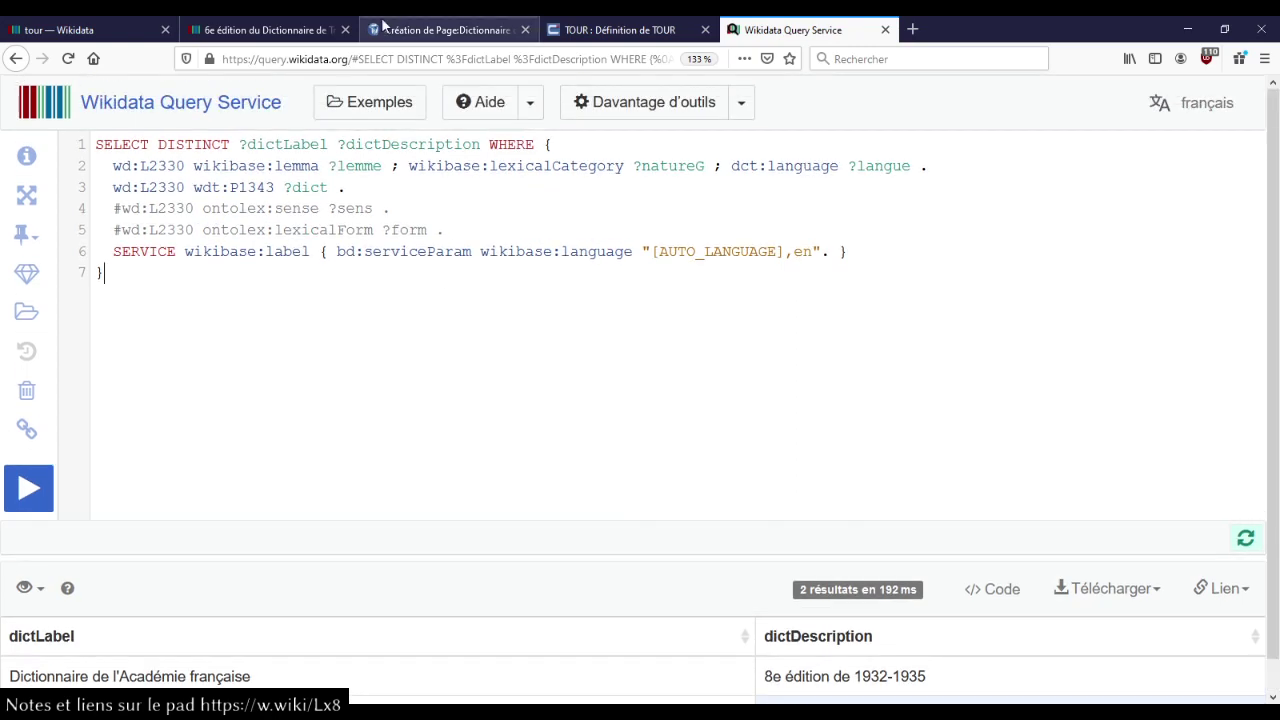
pyautogui.click(225, 32)
pyautogui.click(90, 30)
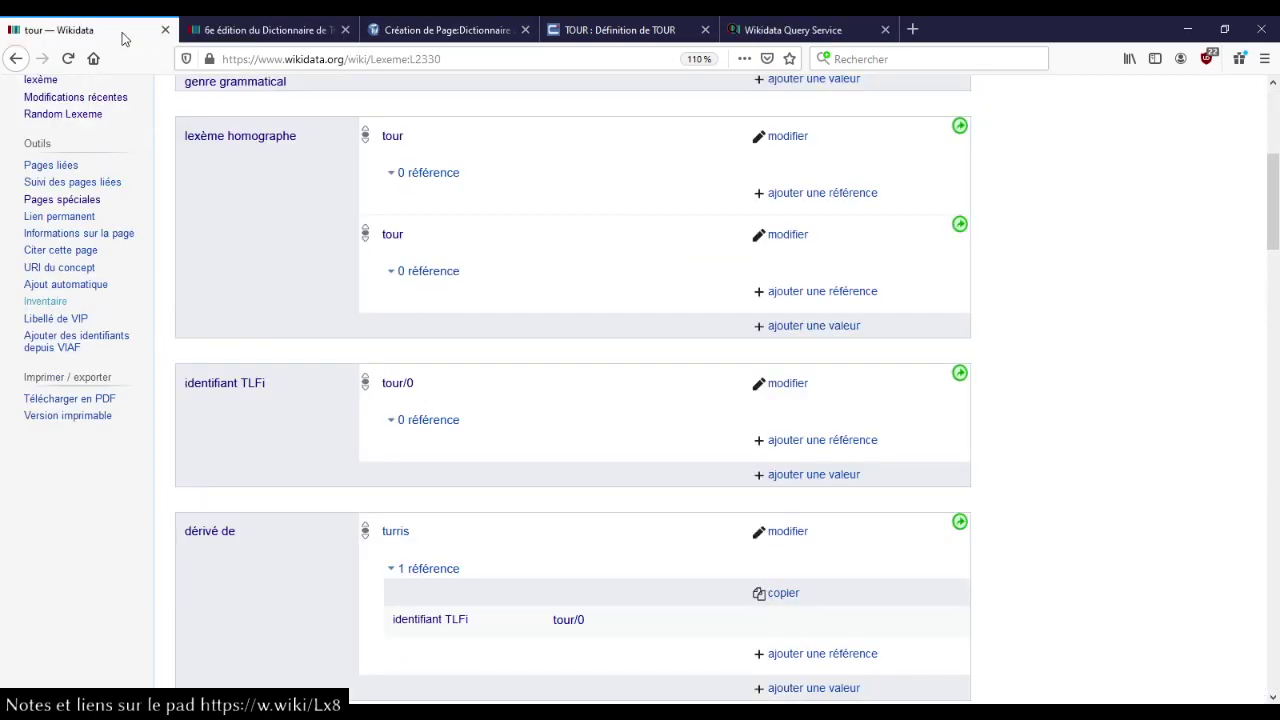
pyautogui.scroll(-3, 569, 505)
pyautogui.scroll(-3, 569, 505)
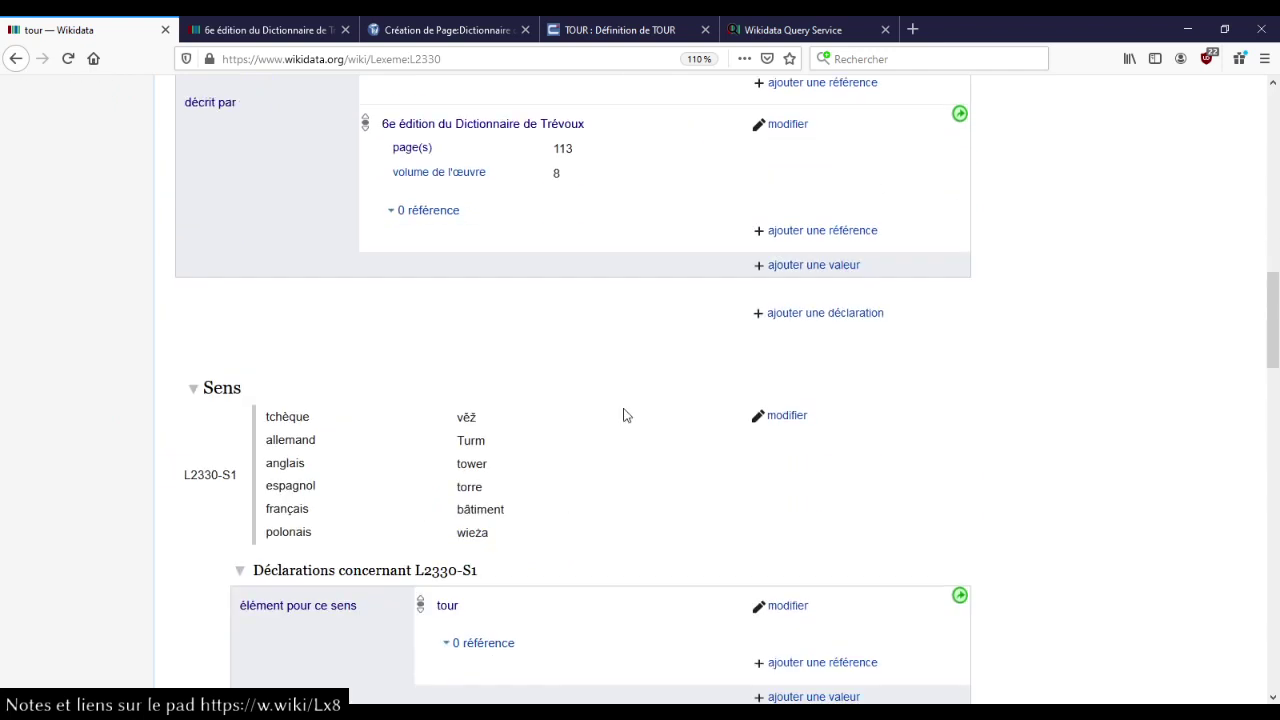
pyautogui.scroll(2, 623, 414)
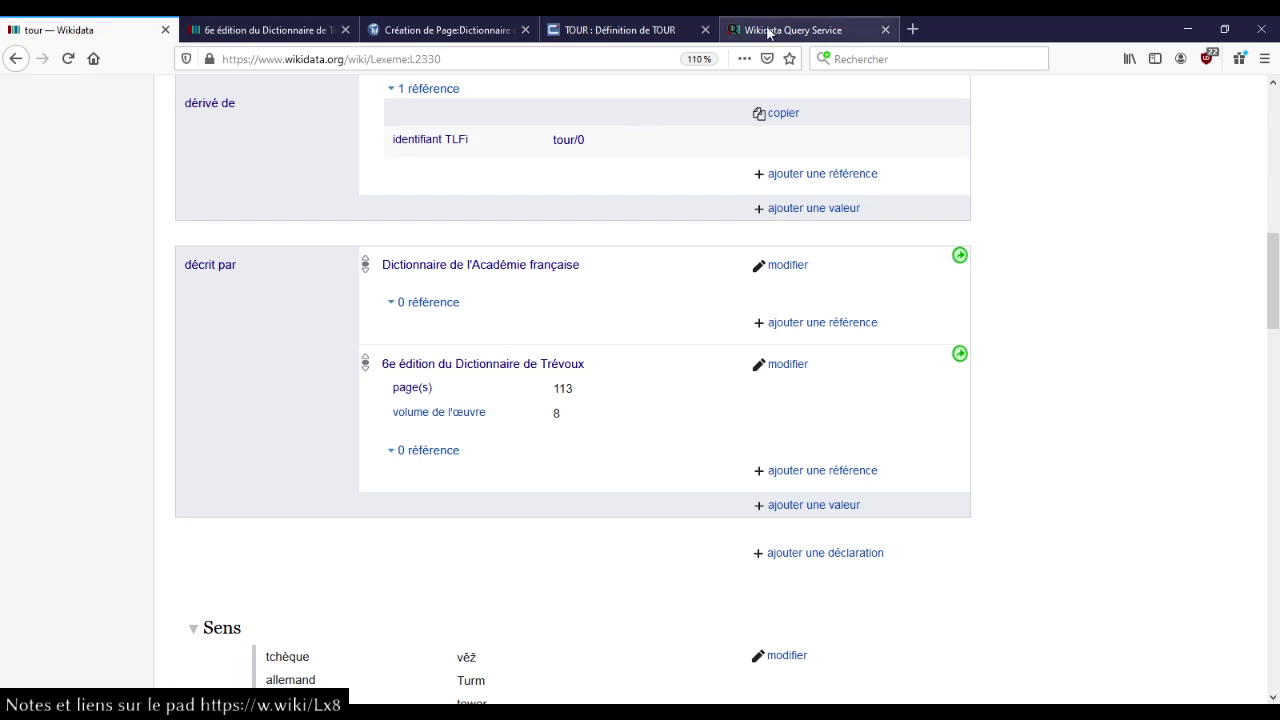
# - In Wikidata Query Service, try adding the full-text URL triple "?dict wdt:P953 ?url ." below the décrit par triple and run the query
pyautogui.click(768, 32)
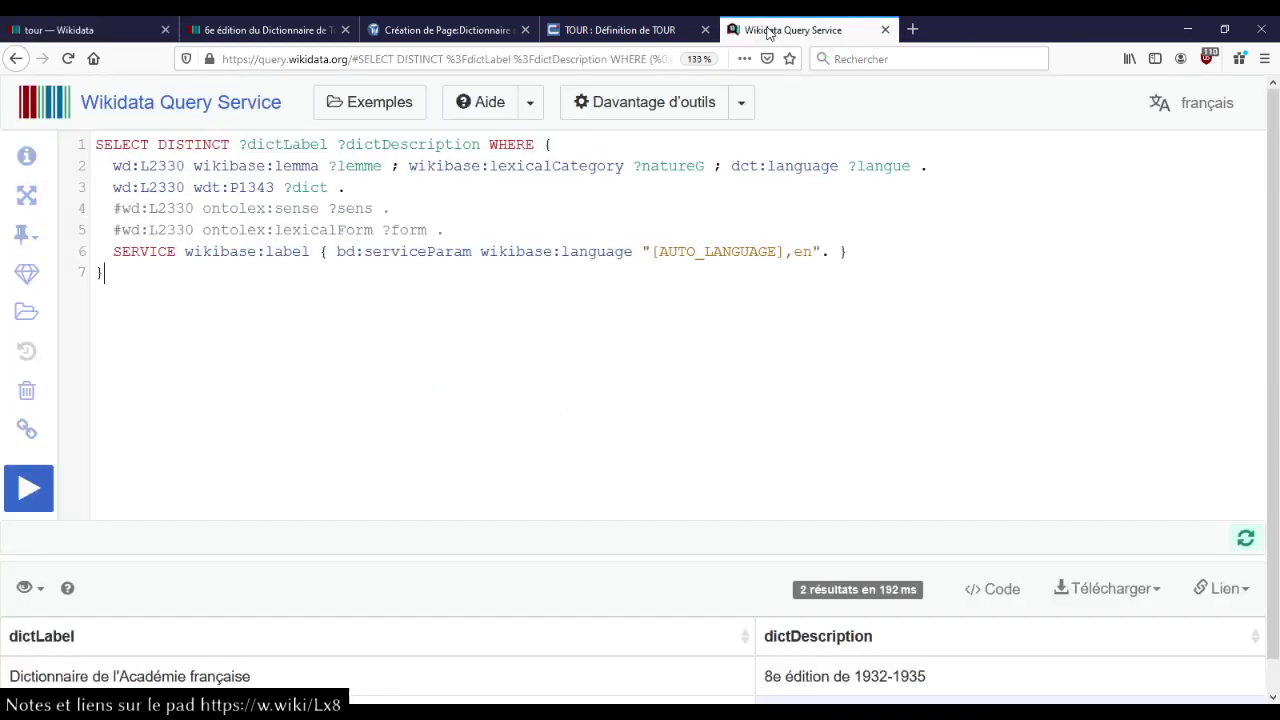
pyautogui.click(357, 187)
pyautogui.press('Return')
pyautogui.write('?dict ')
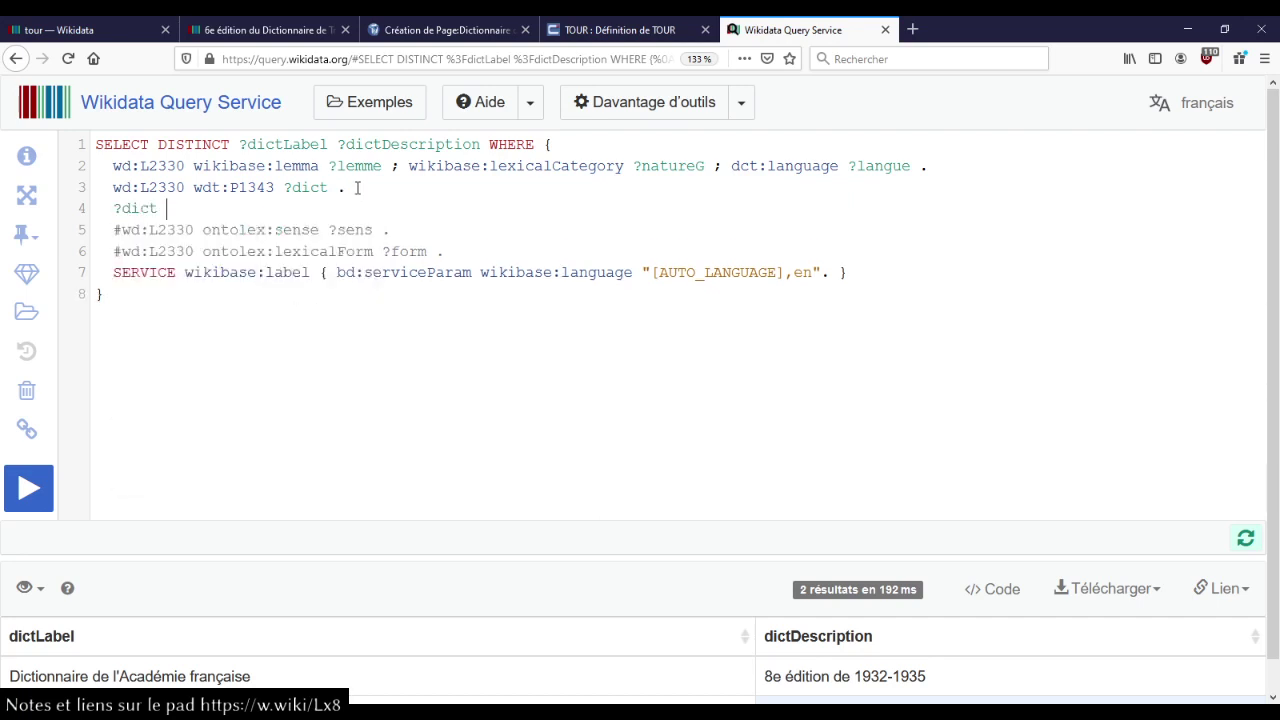
pyautogui.write('wdt:text')
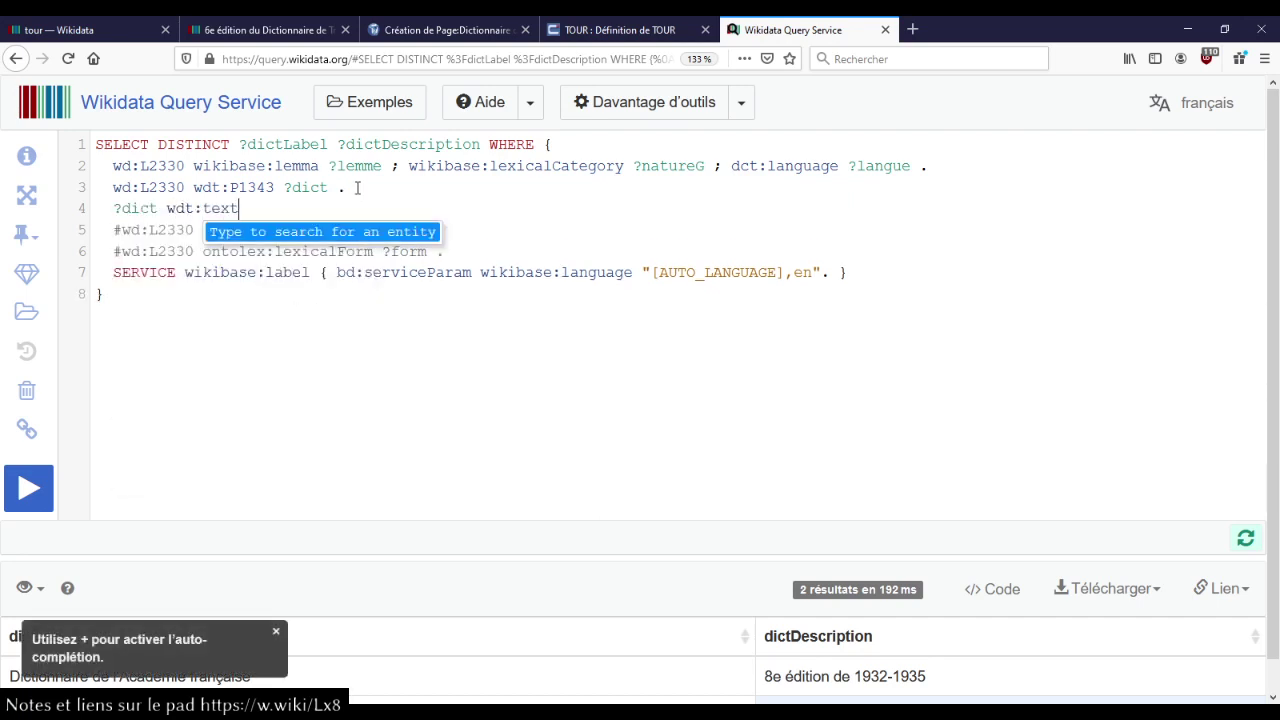
pyautogui.write('e in')
pyautogui.click(310, 265)
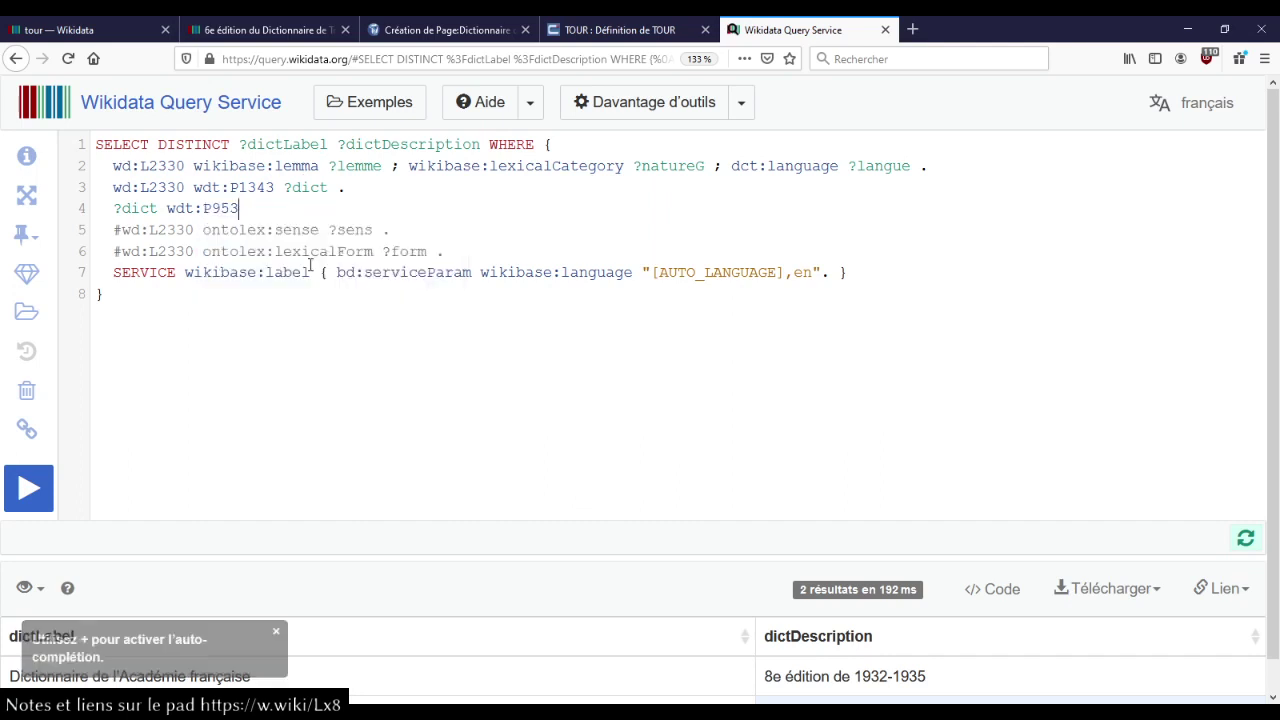
pyautogui.write('?url ')
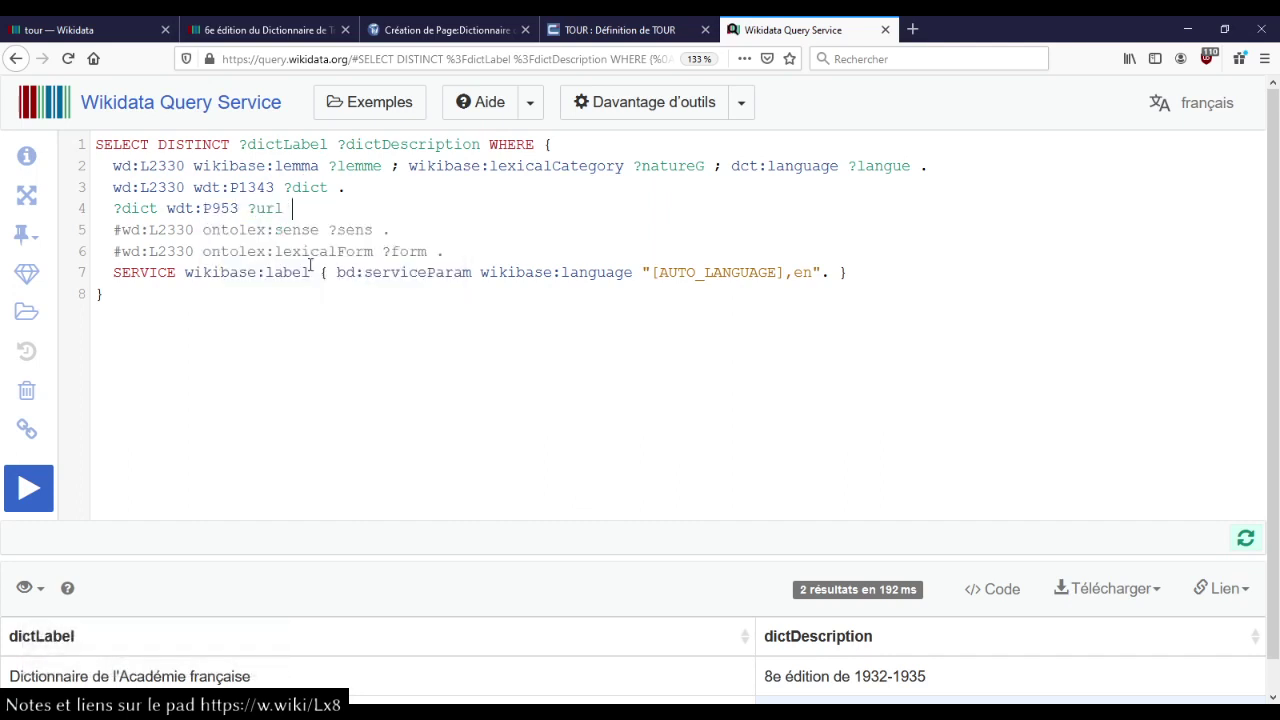
pyautogui.write('.')
pyautogui.hotkey('ctrl', 'Return')
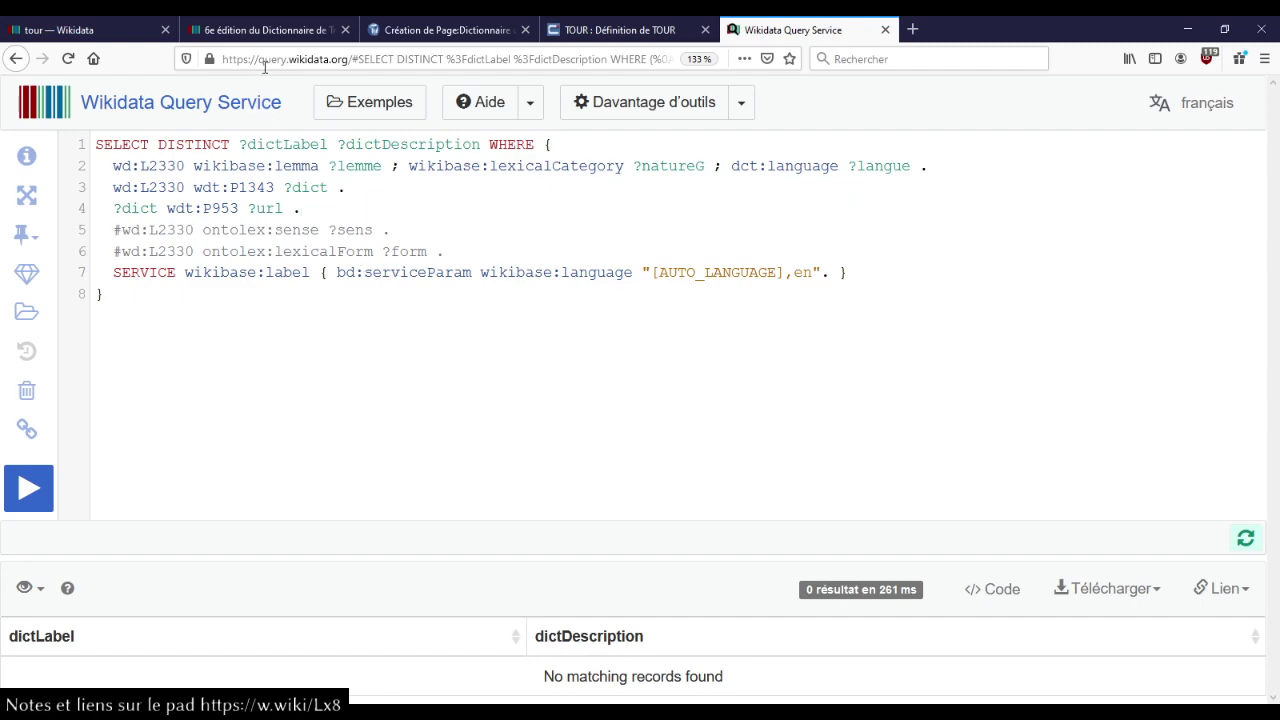
# - Examine the statements and site links of the 6e édition du Dictionnaire de Trévoux item for a full-text URL
pyautogui.click(265, 30)
pyautogui.click(485, 418)
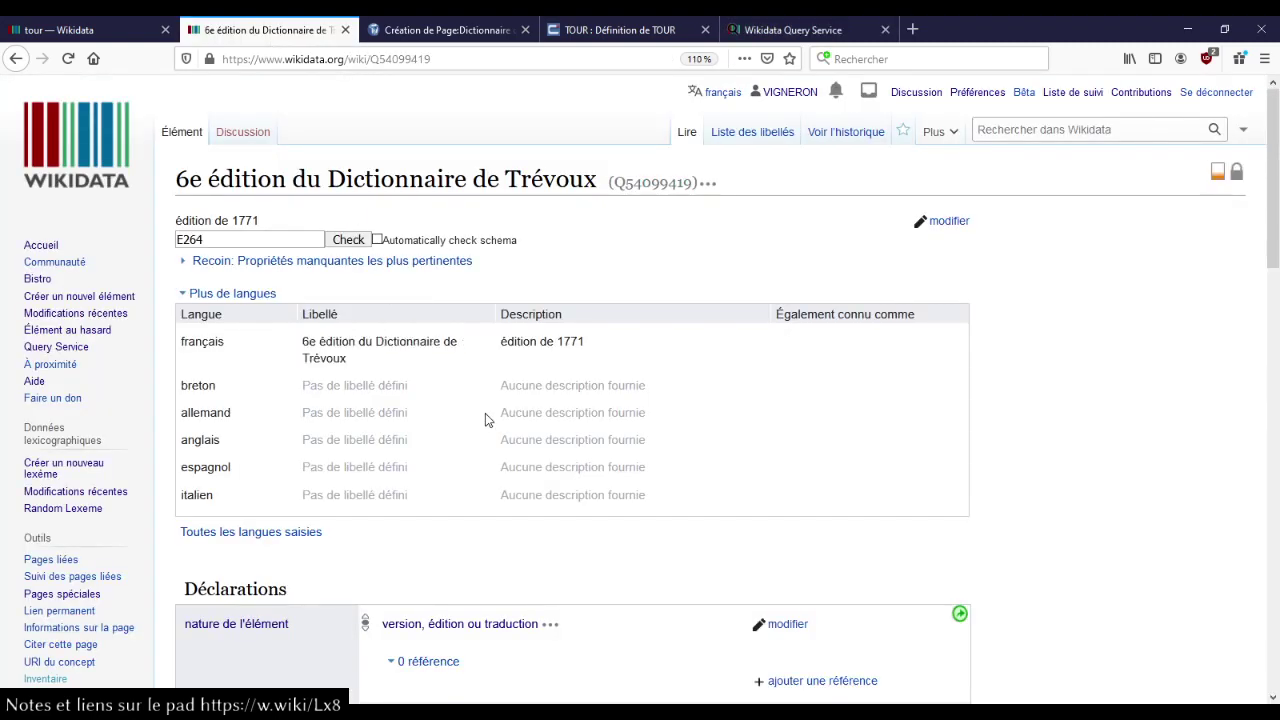
pyautogui.scroll(-10, 485, 418)
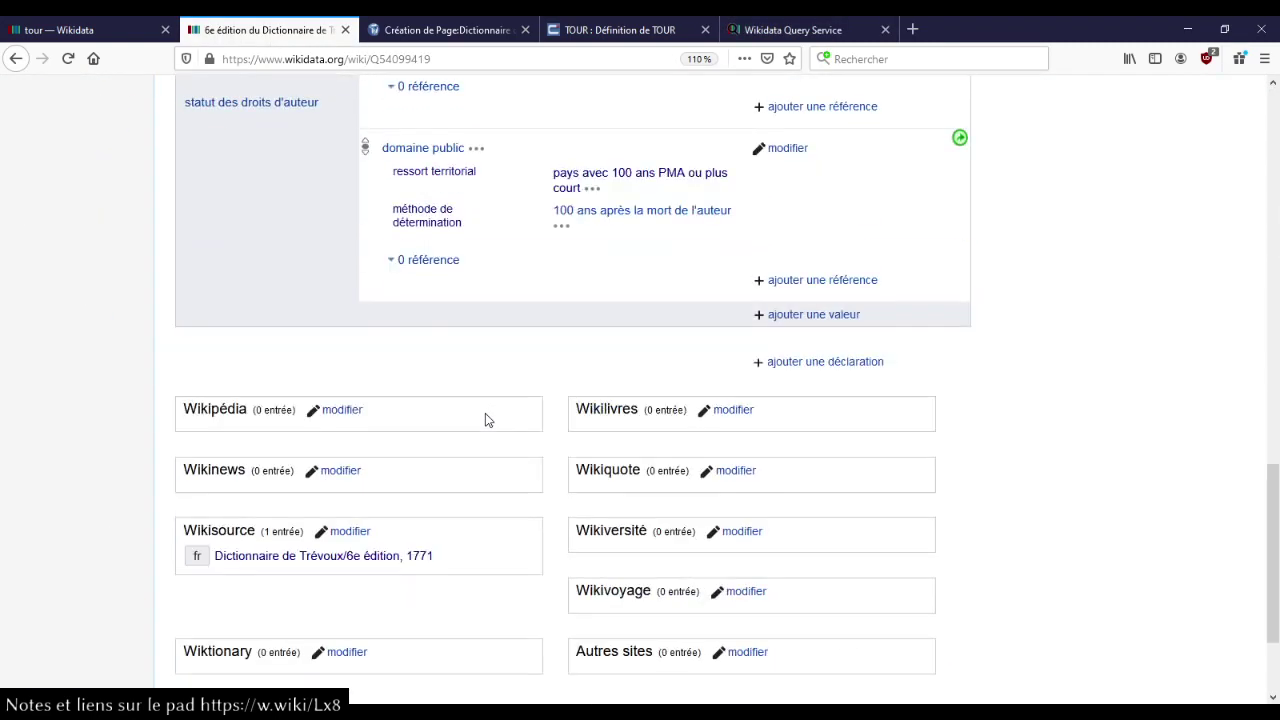
pyautogui.scroll(-2, 485, 418)
pyautogui.scroll(9, 485, 418)
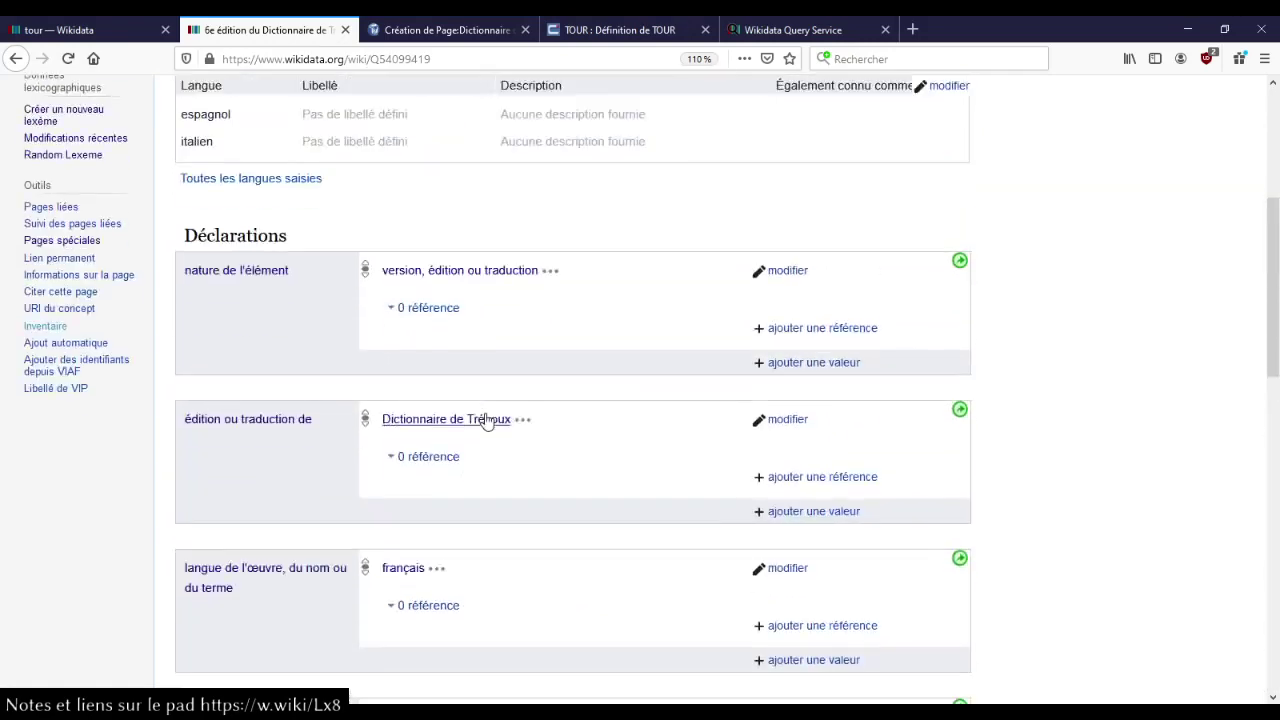
pyautogui.scroll(4, 486, 375)
pyautogui.scroll(-5, 483, 377)
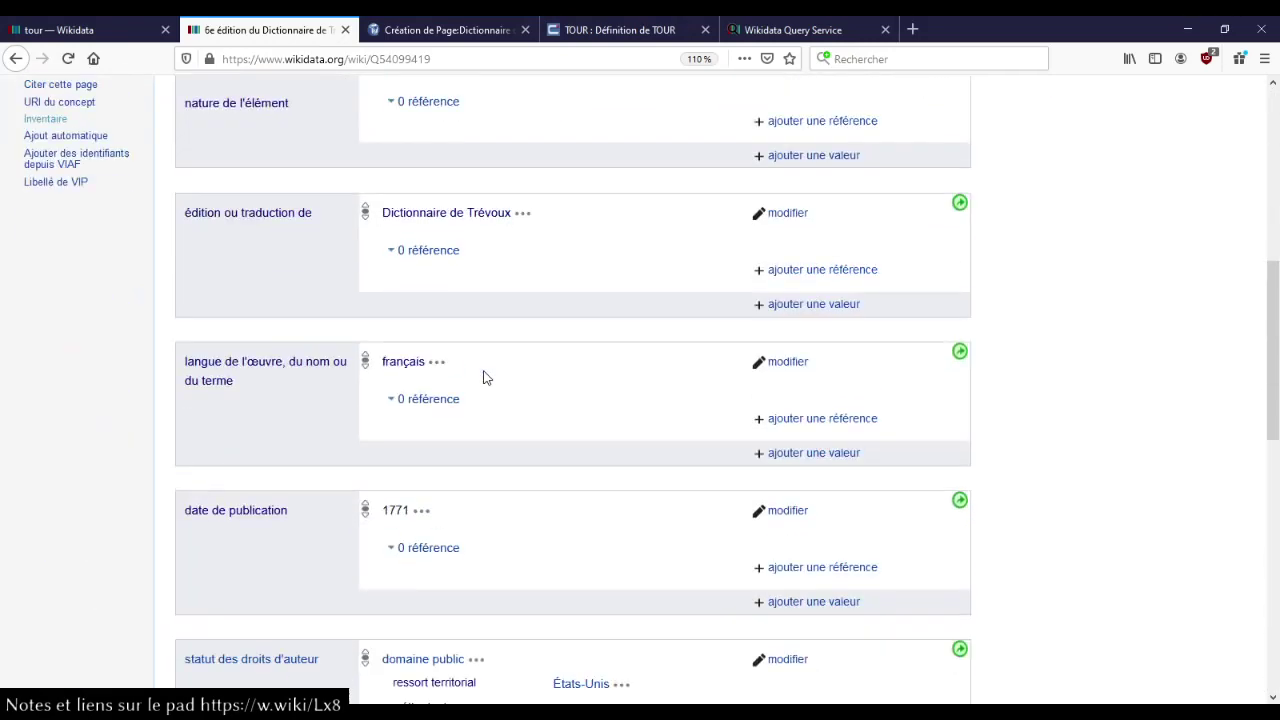
pyautogui.scroll(-5, 483, 377)
pyautogui.scroll(-2, 485, 377)
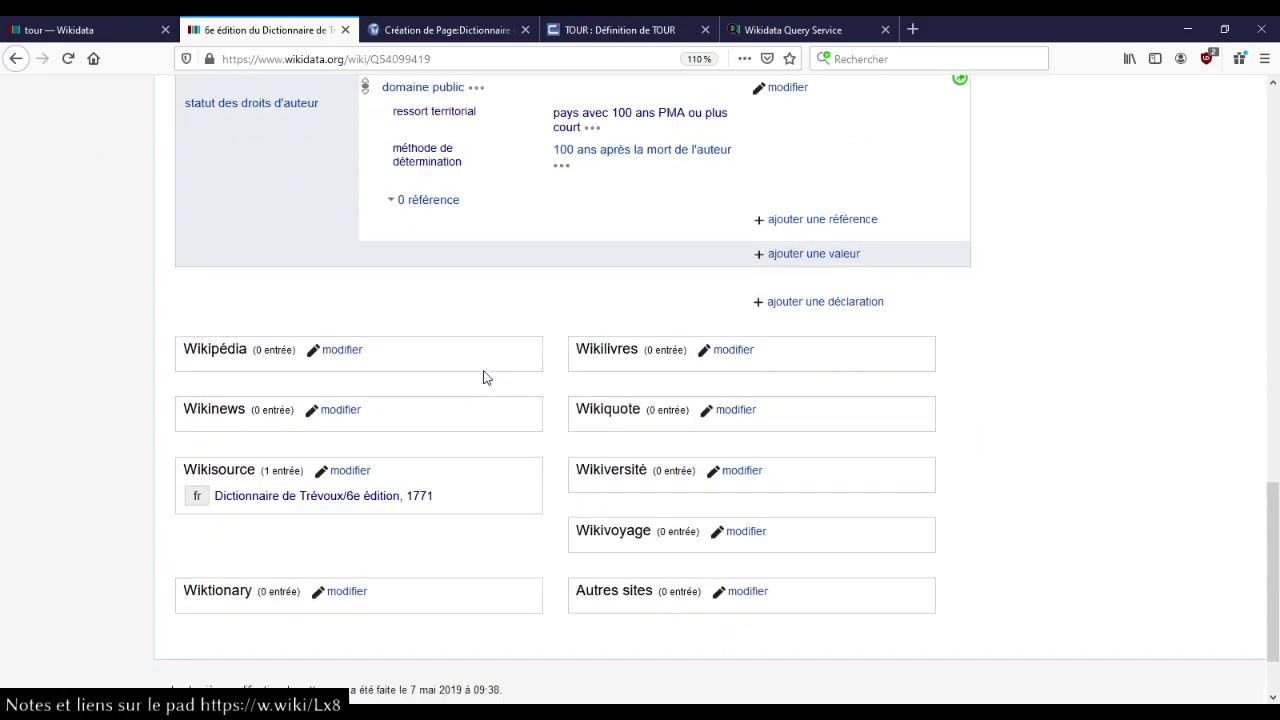
pyautogui.scroll(5, 485, 377)
pyautogui.scroll(4, 483, 377)
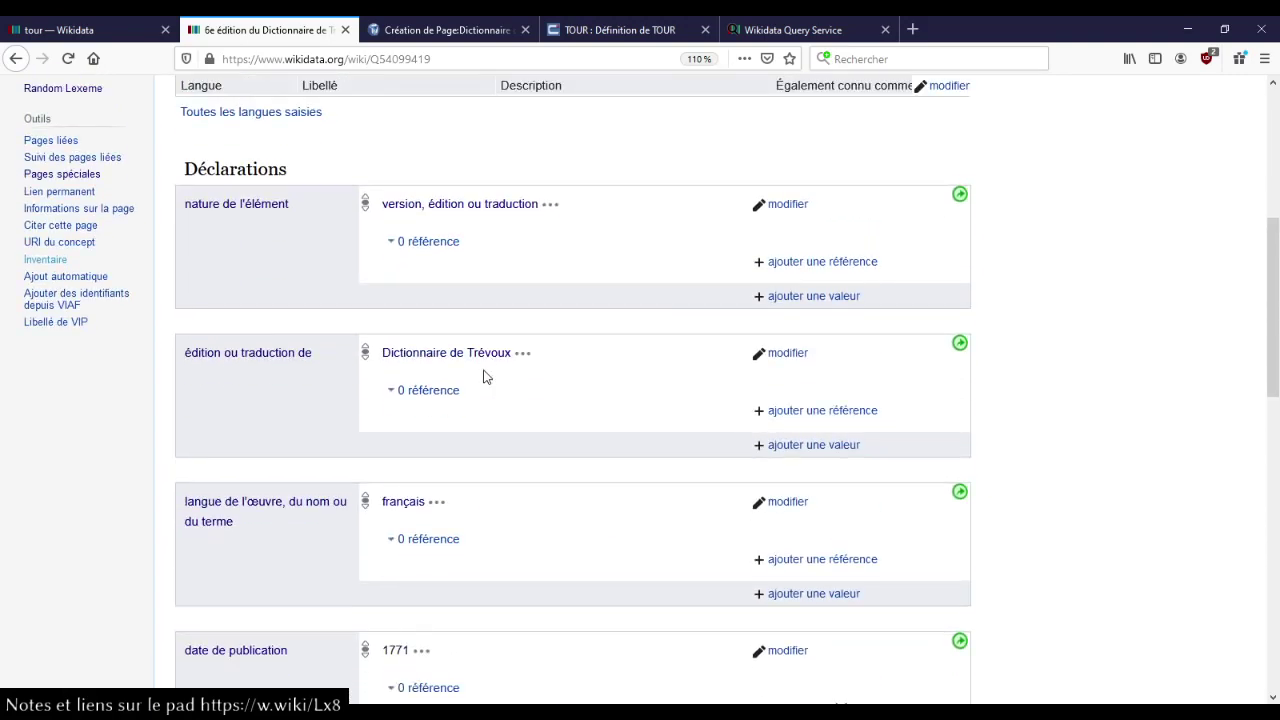
pyautogui.scroll(-5, 483, 377)
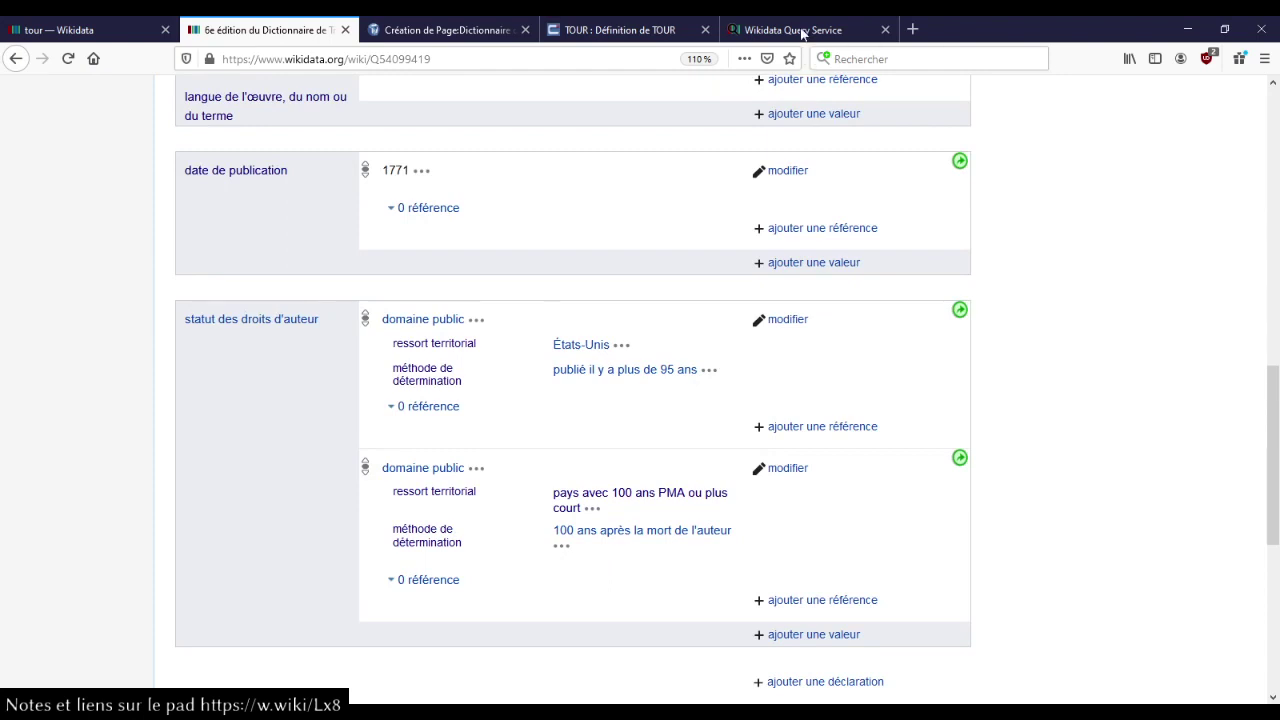
# - Open the Dictionnaire de l'Académie française item from the tour lexeme's décrit par statement and check its statements for a full-text URL
pyautogui.click(58, 30)
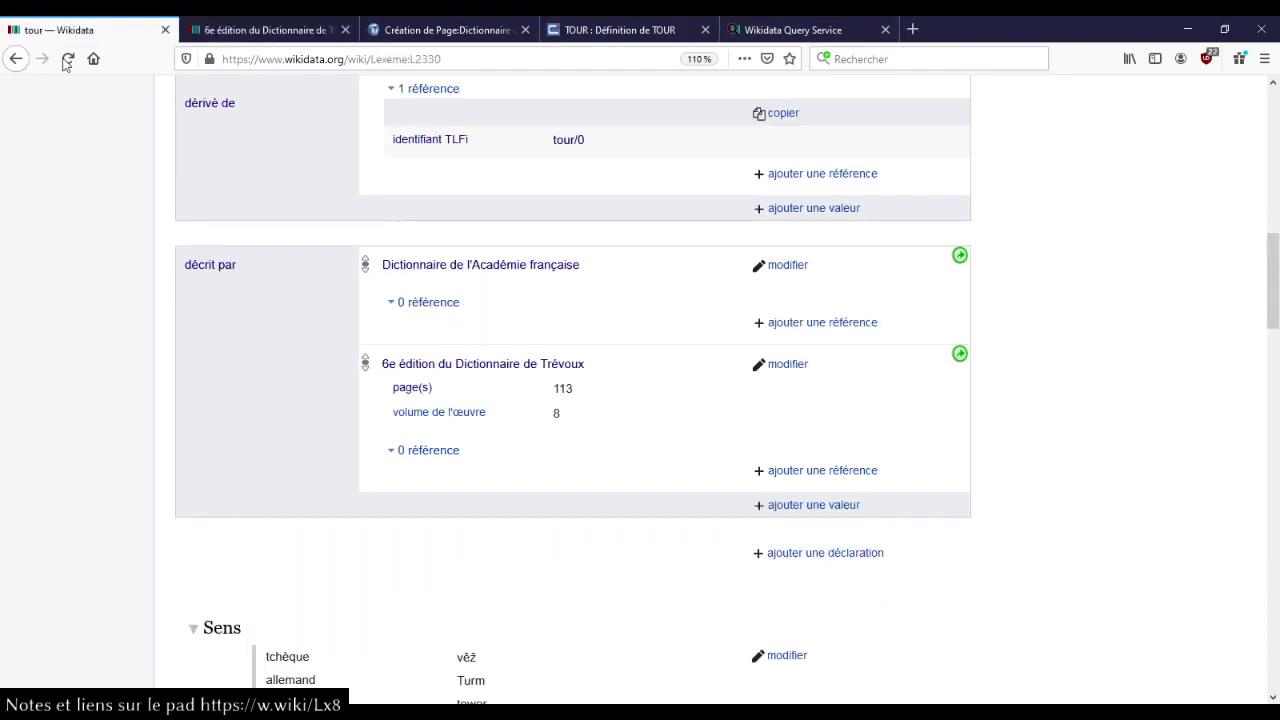
pyautogui.middleClick(499, 275)
pyautogui.click(251, 29)
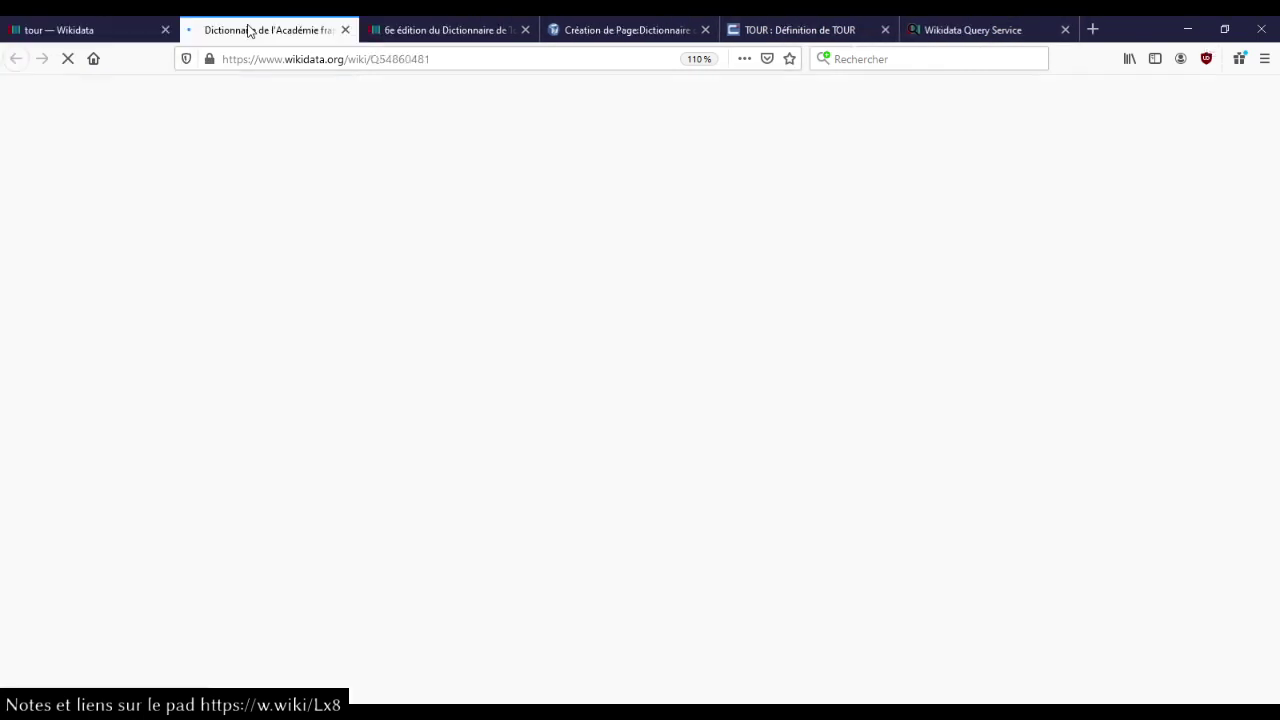
pyautogui.scroll(-5, 445, 233)
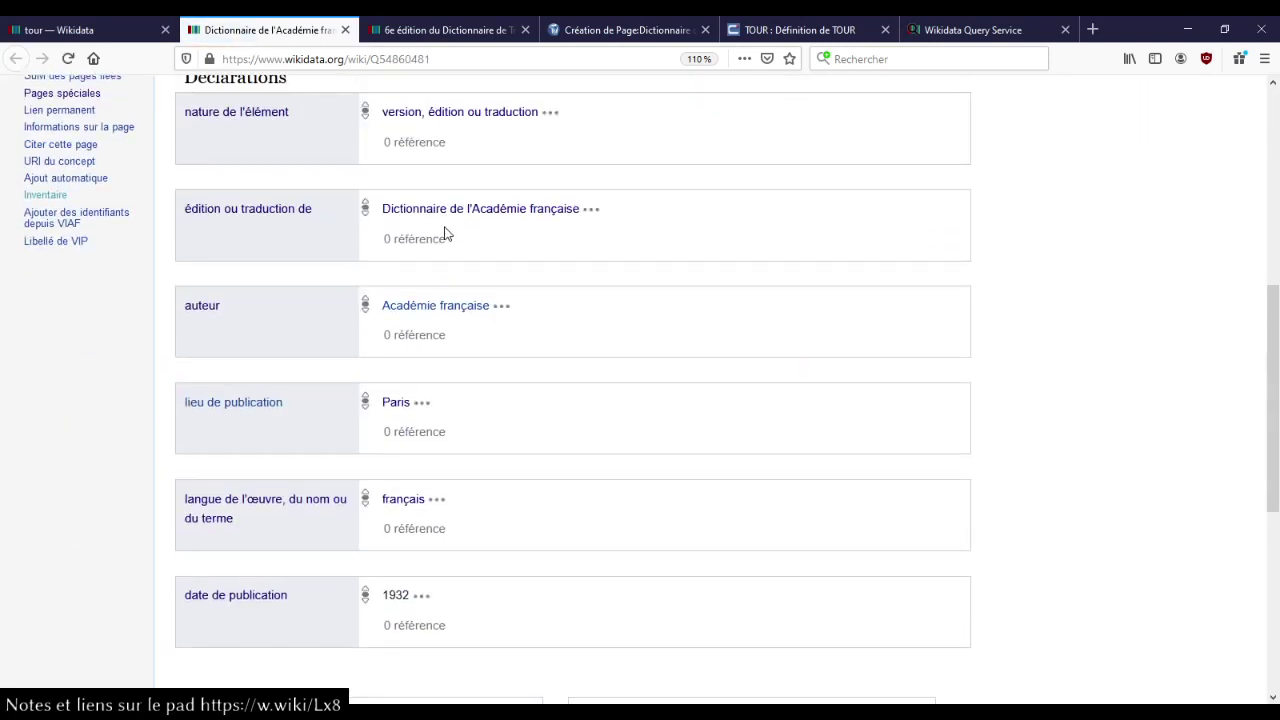
pyautogui.scroll(-3, 445, 233)
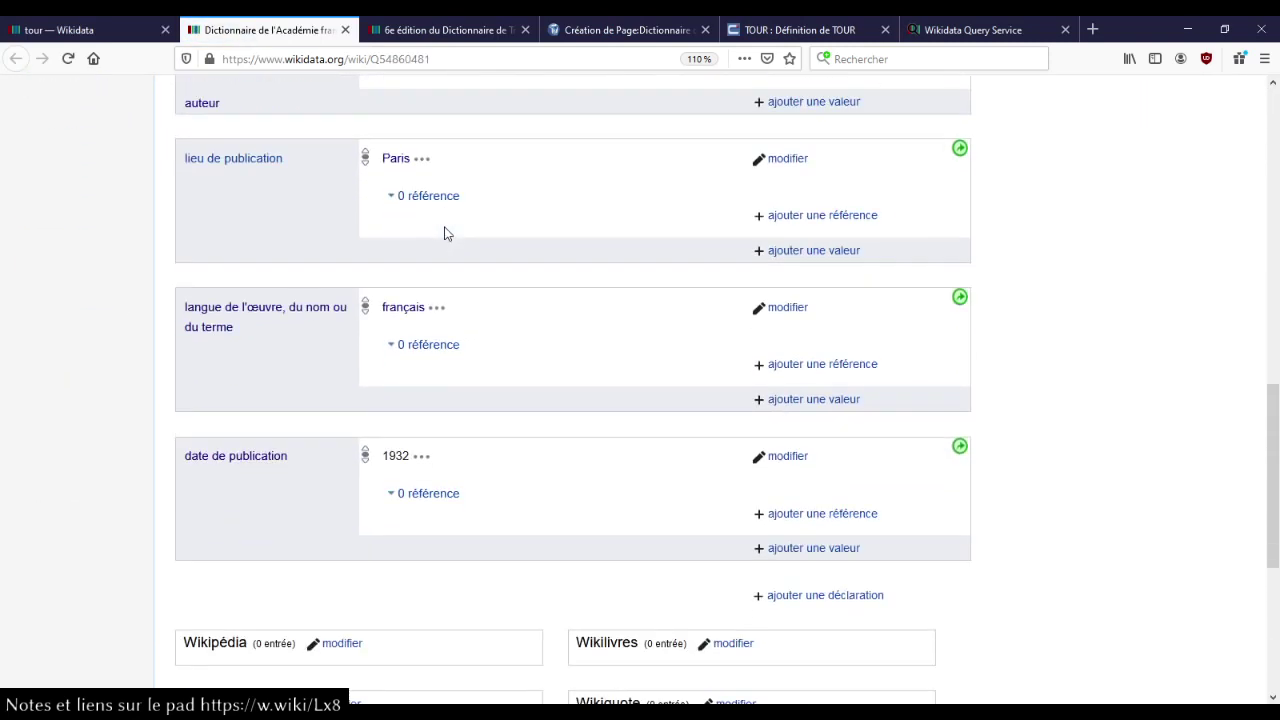
pyautogui.scroll(-3, 447, 233)
pyautogui.scroll(7, 447, 233)
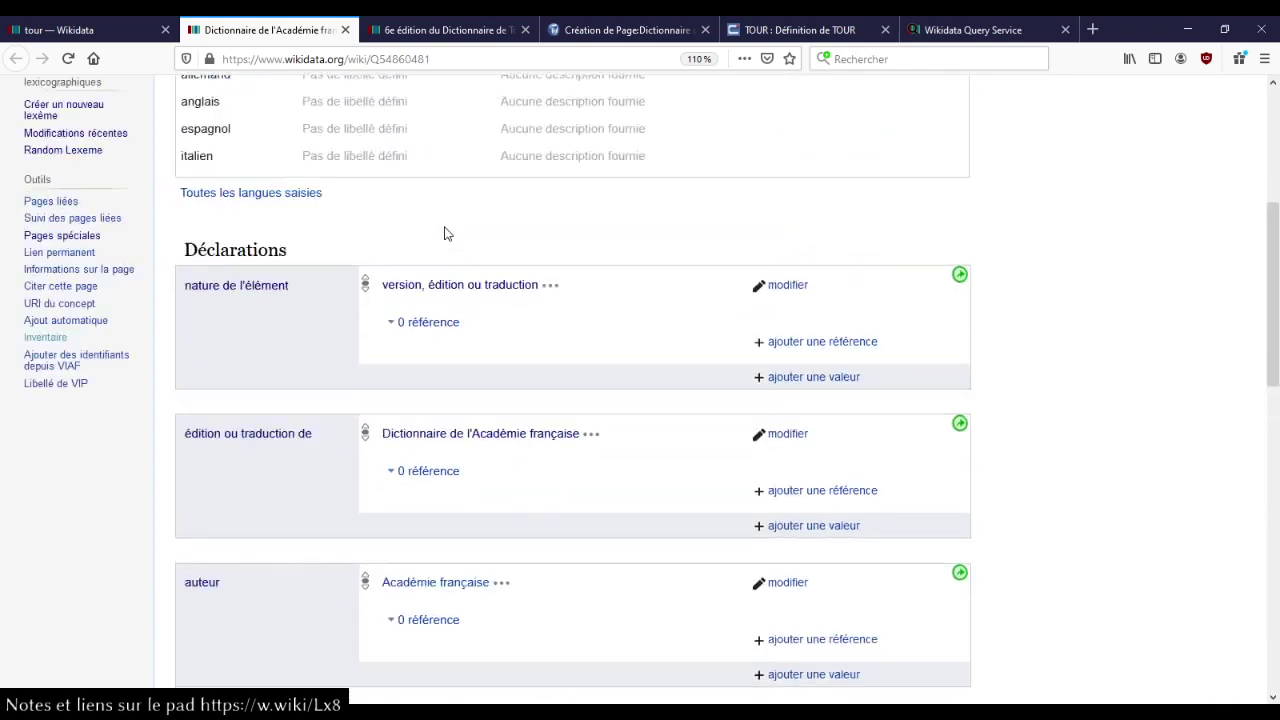
pyautogui.scroll(4, 445, 232)
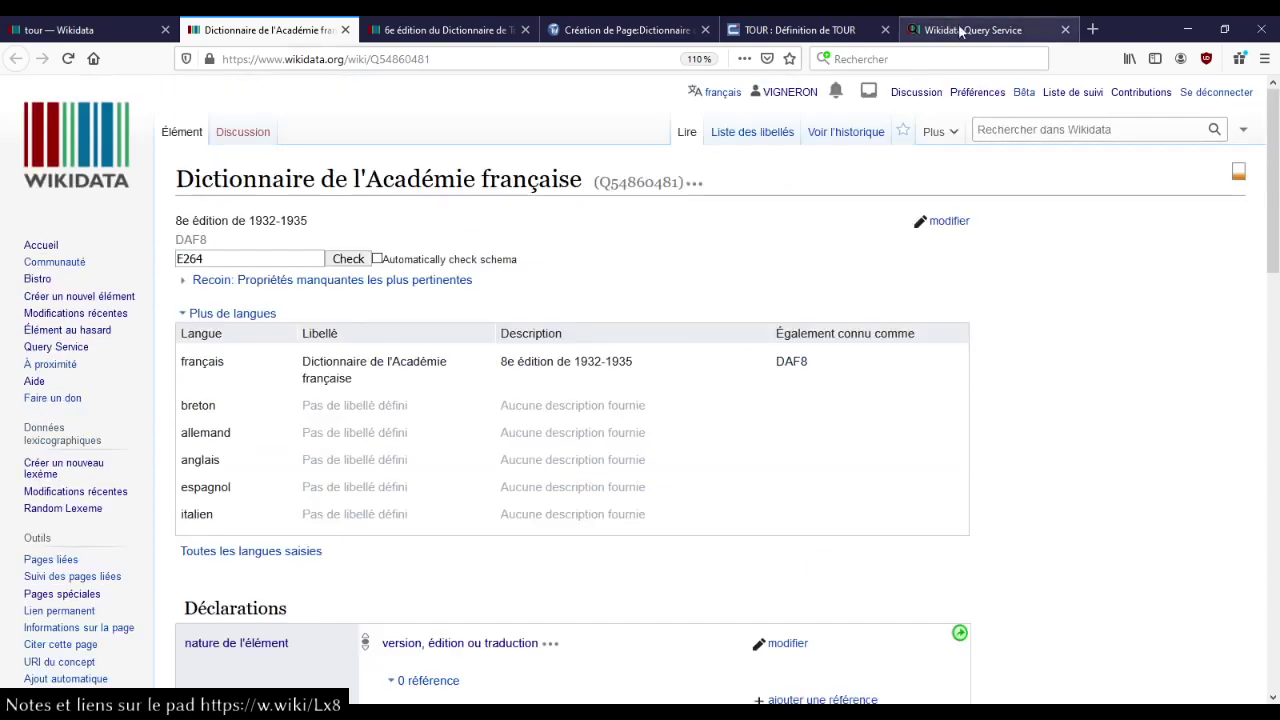
# - In Wikidata Query Service, delete the wdt:P953 and wdt:P1343 triples along with their empty lines
pyautogui.click(960, 31)
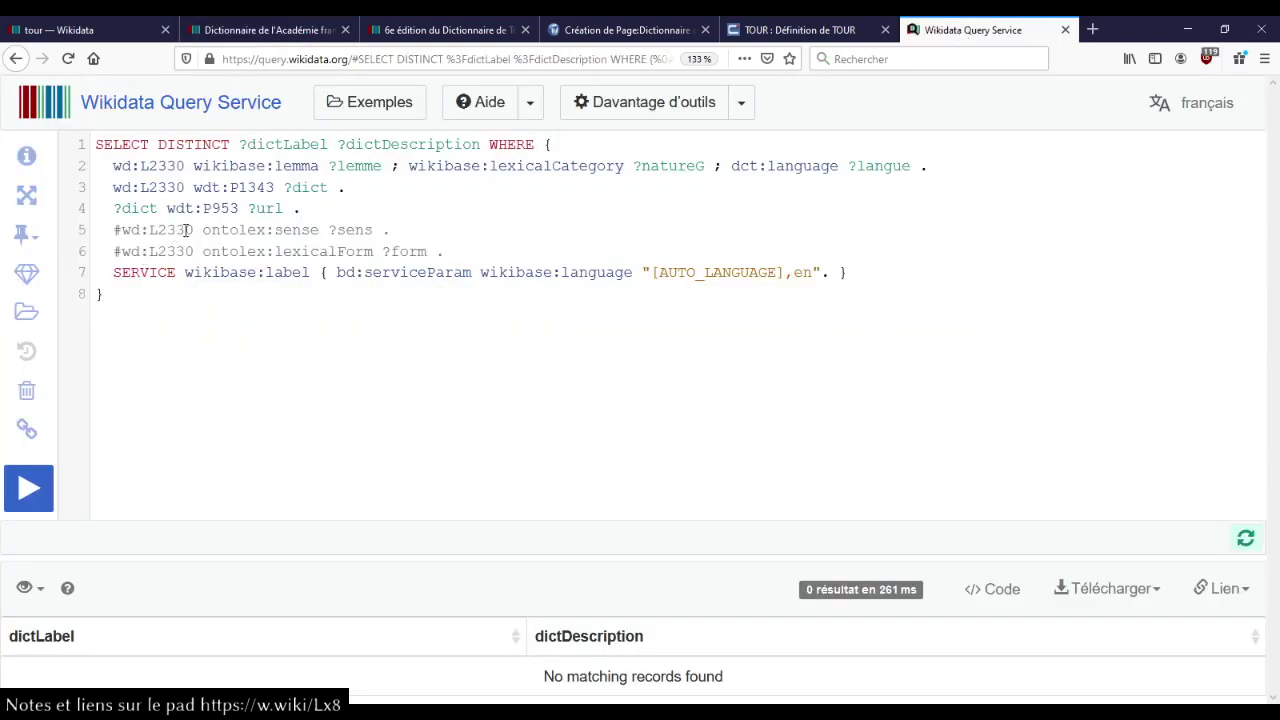
pyautogui.doubleClick(266, 207)
pyautogui.click(339, 218)
pyautogui.hotkey('shift', 'Home')
pyautogui.press('BackSpace')
pyautogui.hotkey('shift', 'Home')
pyautogui.press('BackSpace')
pyautogui.press('BackSpace')
pyautogui.hotkey('shift', 'Home')
pyautogui.press('BackSpace')
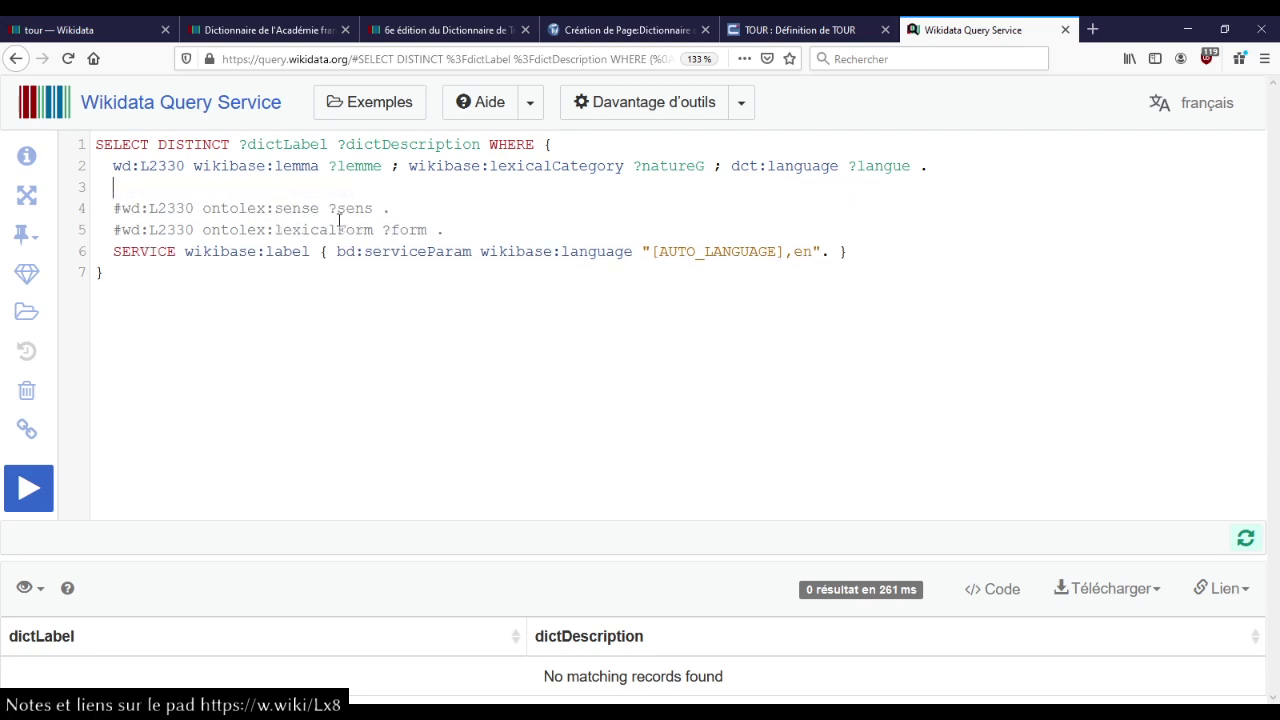
pyautogui.press('BackSpace')
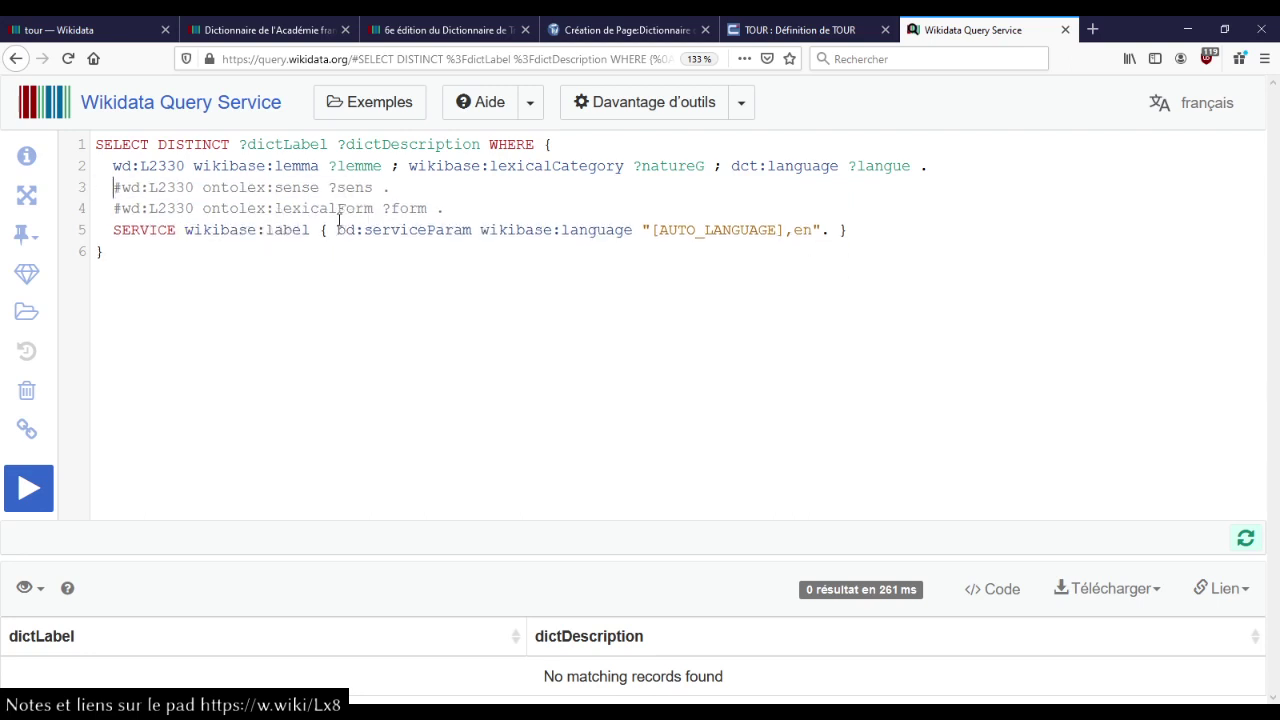
# - Uncomment the ontolex:sense and ontolex:lexicalForm lines and delete the lemma, lexical category and language line
pyautogui.press('Delete')
pyautogui.press('Down')
pyautogui.press('Delete')
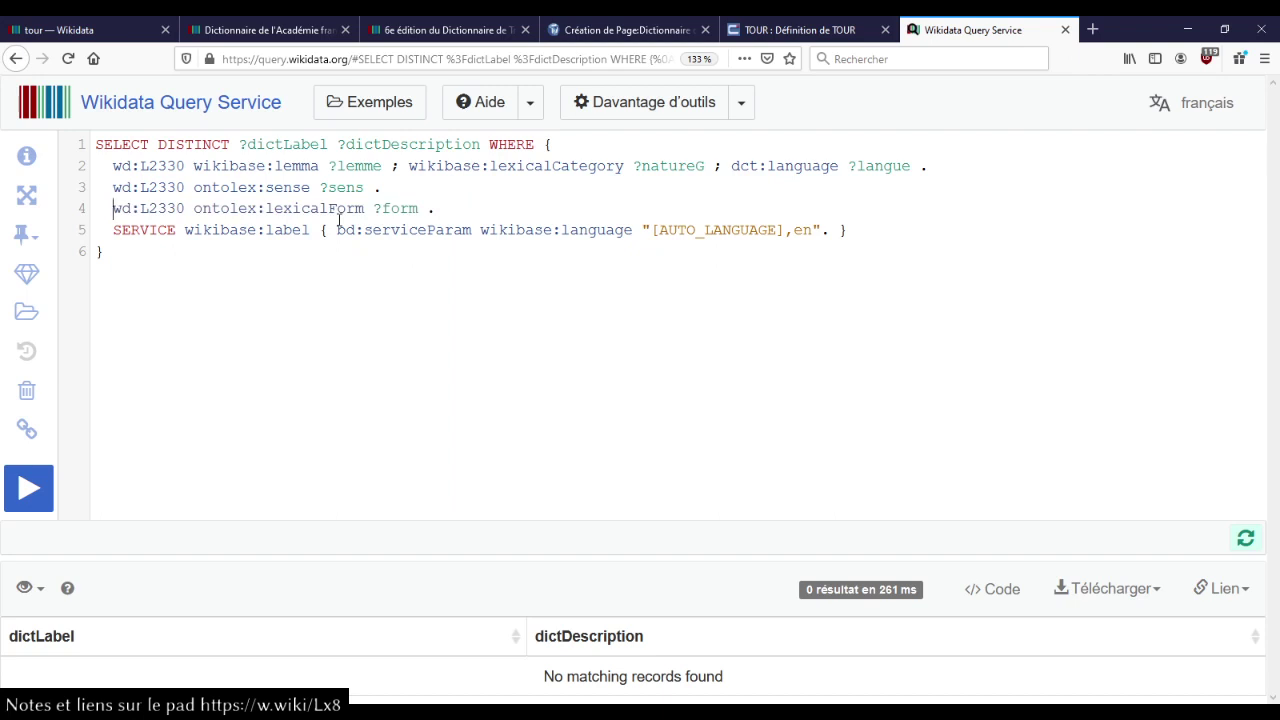
pyautogui.hotkey('shift', 'End')
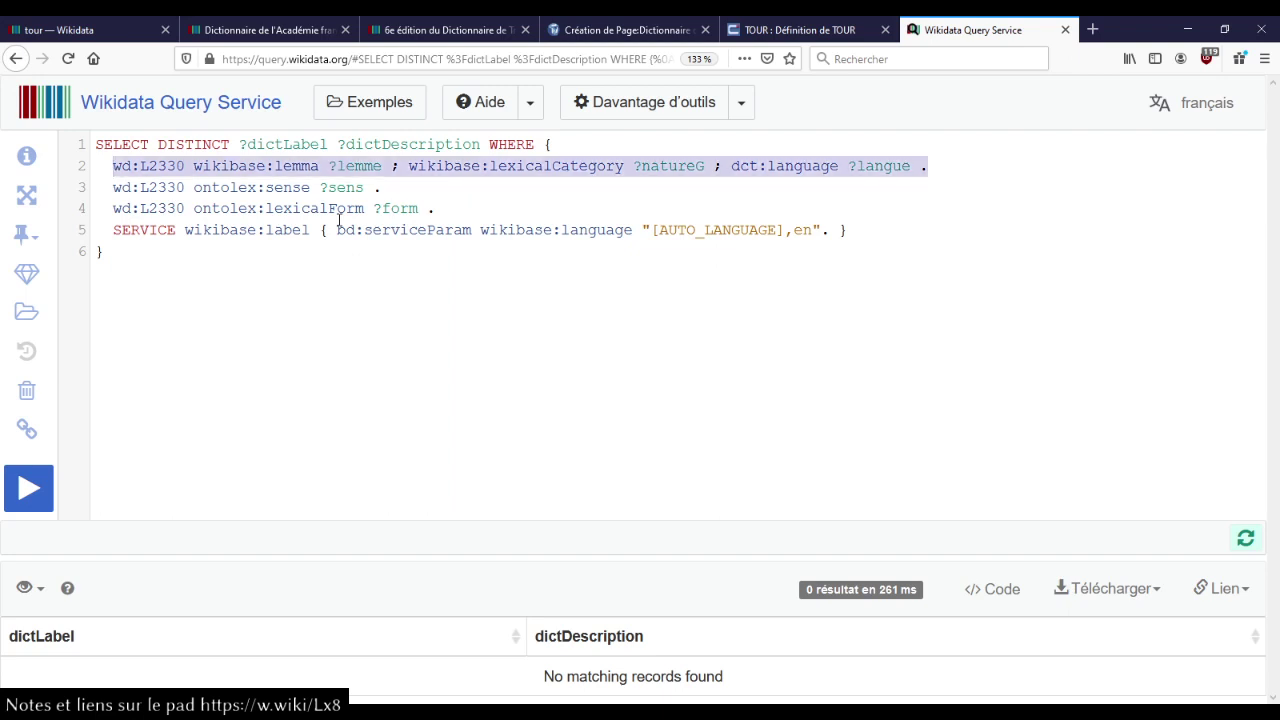
pyautogui.press('Delete')
pyautogui.press('BackSpace')
pyautogui.press('BackSpace')
pyautogui.press('BackSpace')
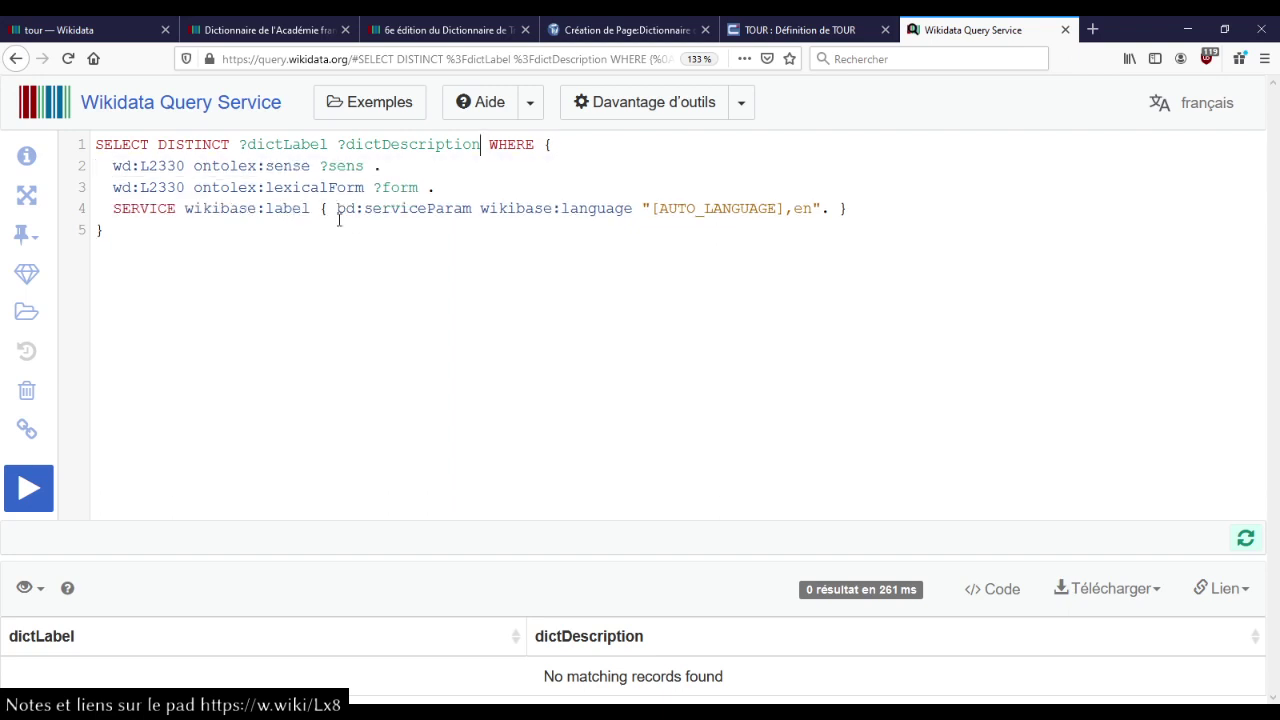
# - Replace DISTINCT ?dictLabel ?dictDescription with * in the SELECT line and run the query for senses and forms
pyautogui.hotkey('ctrl', 'shift', 'Left')
pyautogui.hotkey('ctrl', 'shift', 'Left')
pyautogui.hotkey('ctrl', 'shift', 'Left')
pyautogui.write('*')
pyautogui.hotkey('ctrl', 'Return')
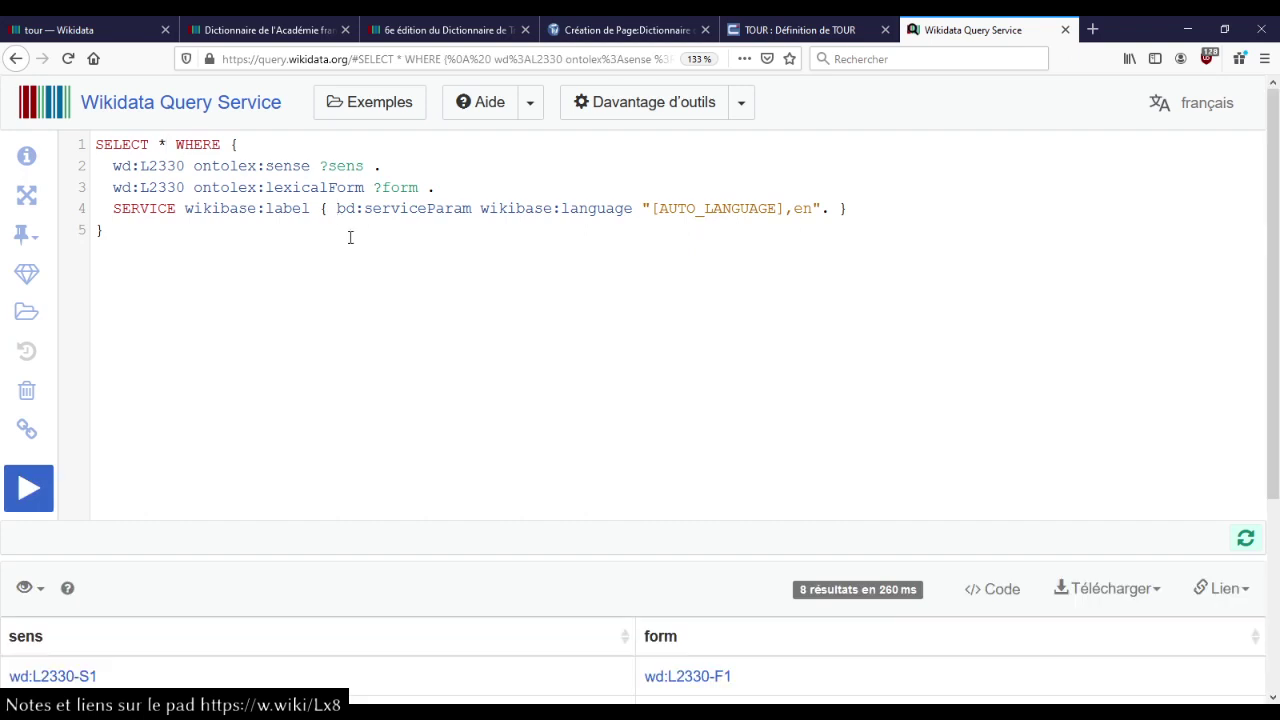
# - Compare the sense and form pairs in the query results with the Sens and Formes sections of the tour lexeme page
pyautogui.scroll(-3, 350, 237)
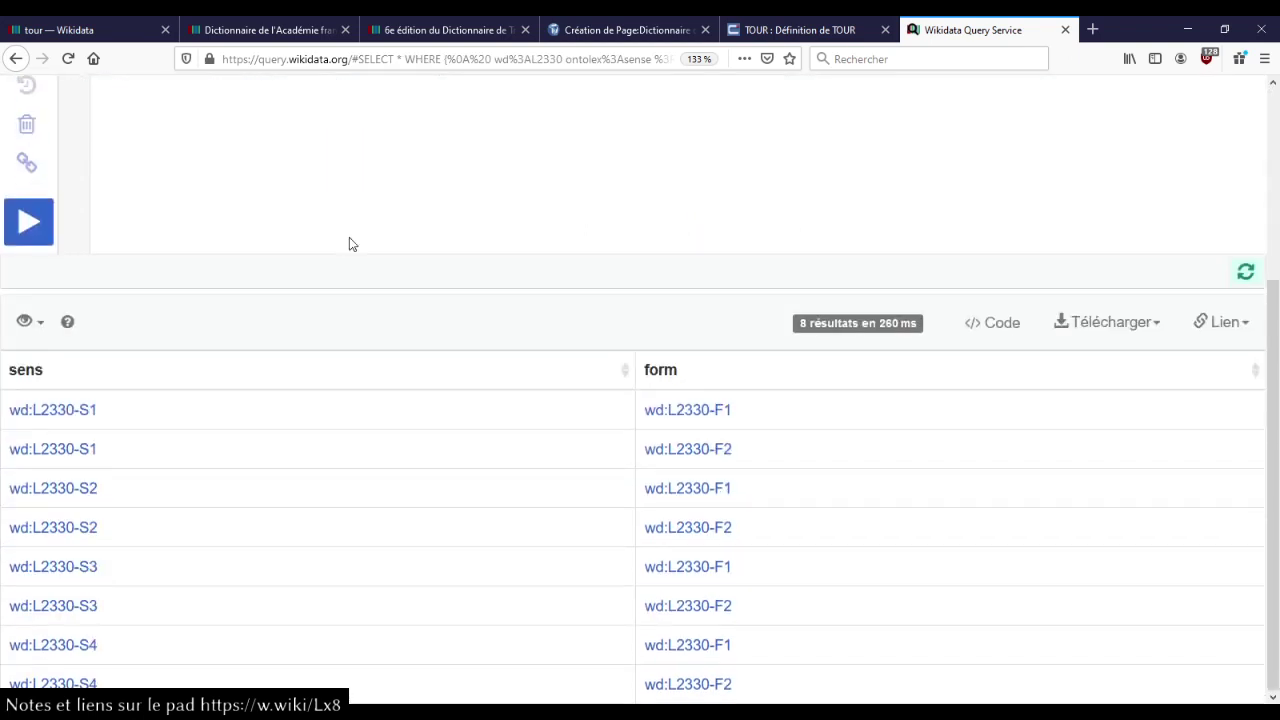
pyautogui.scroll(3, 349, 244)
pyautogui.click(293, 166)
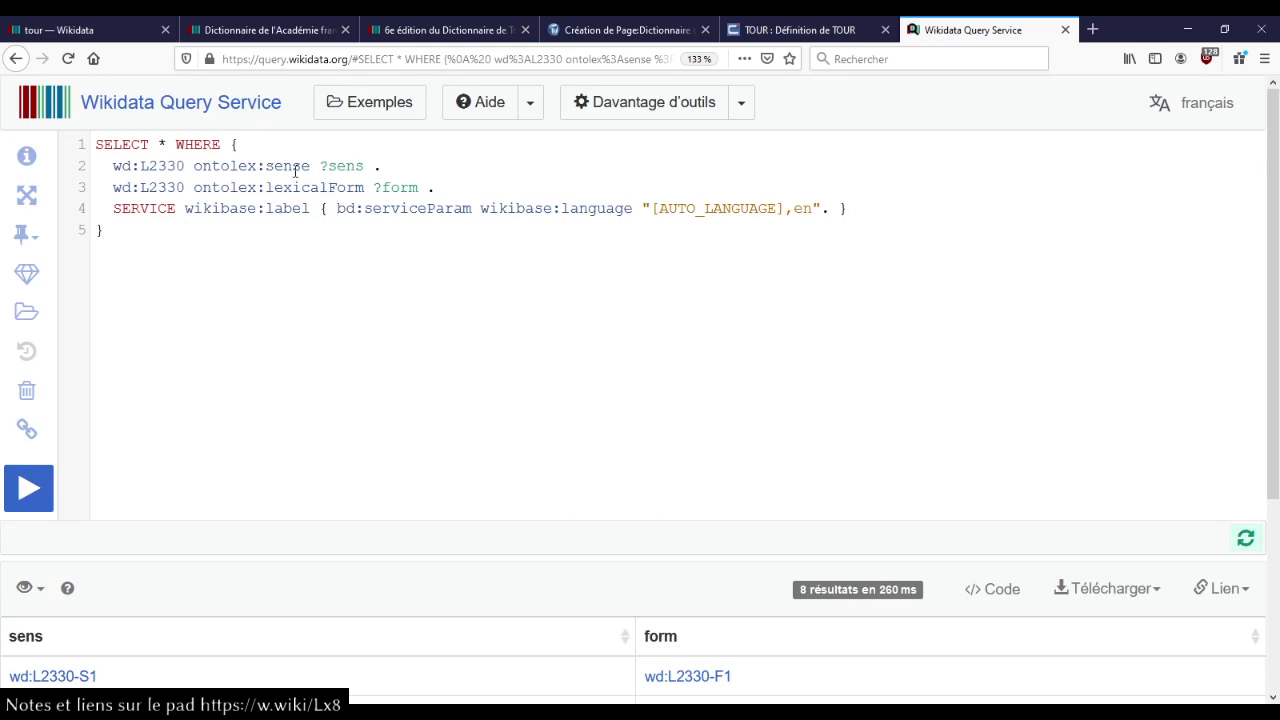
pyautogui.scroll(-3, 360, 397)
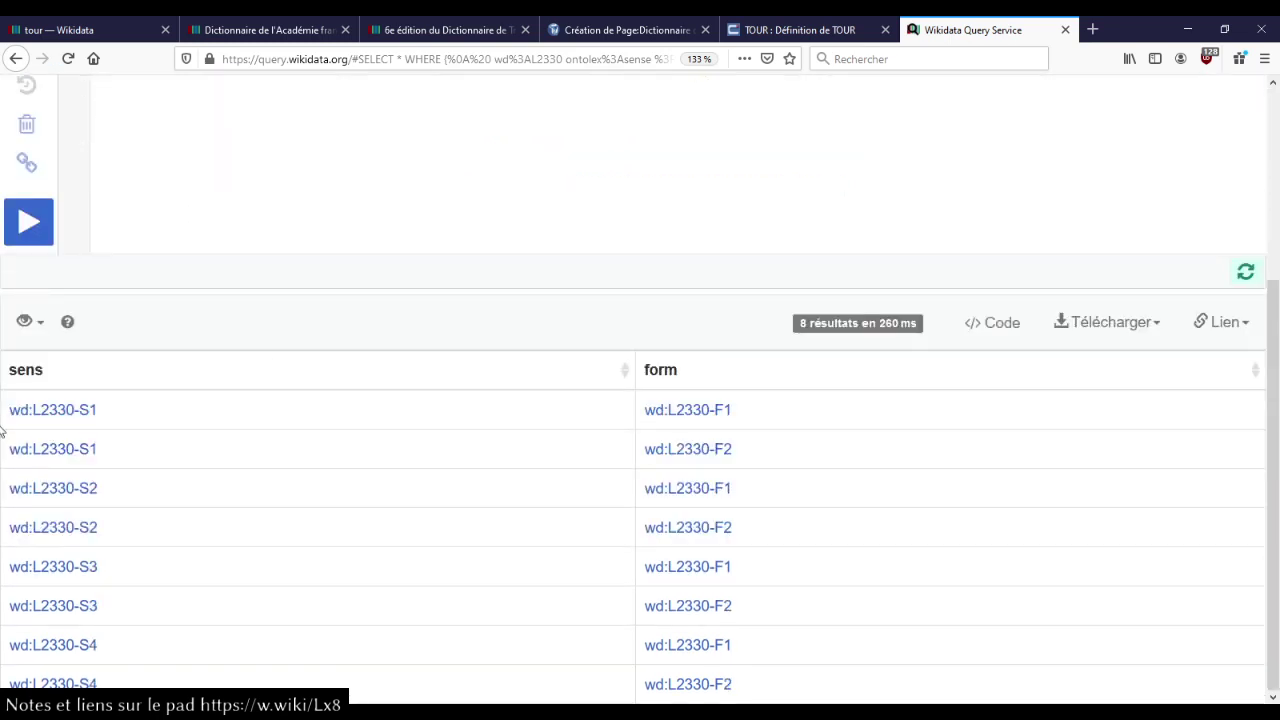
pyautogui.click(100, 27)
pyautogui.scroll(-5, 300, 366)
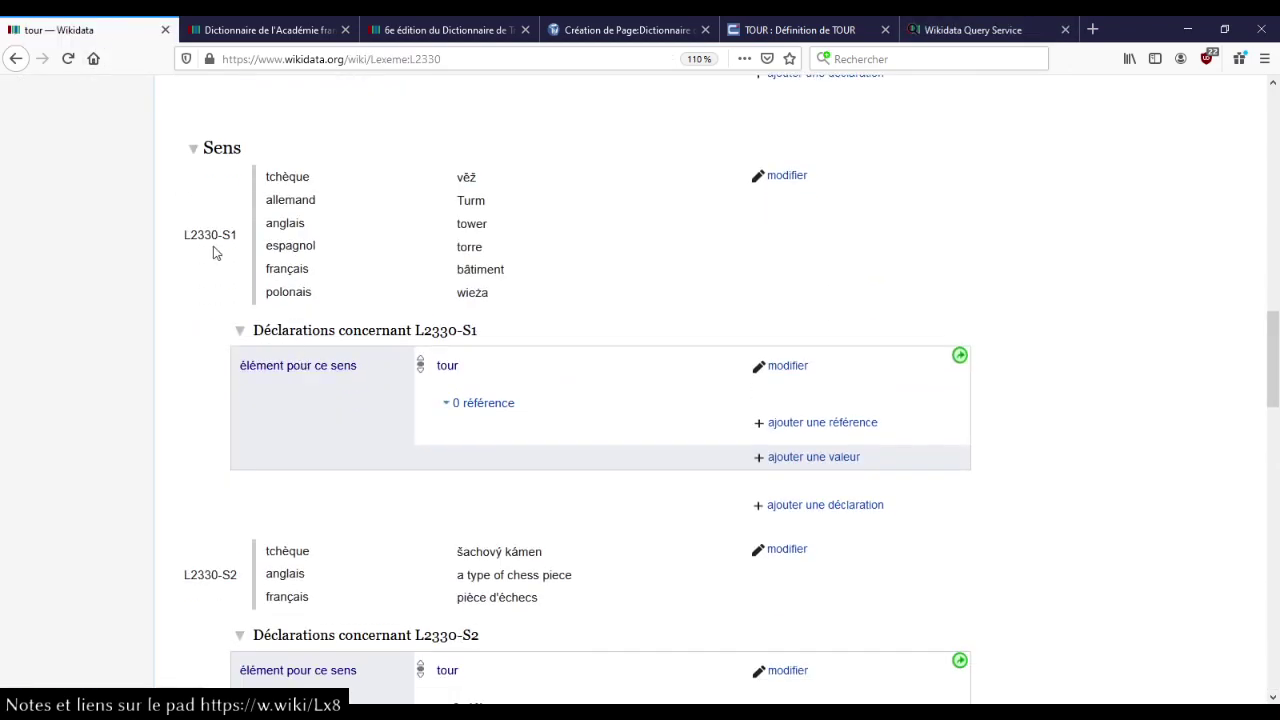
pyautogui.moveTo(239, 244); pyautogui.dragTo(930, 534)
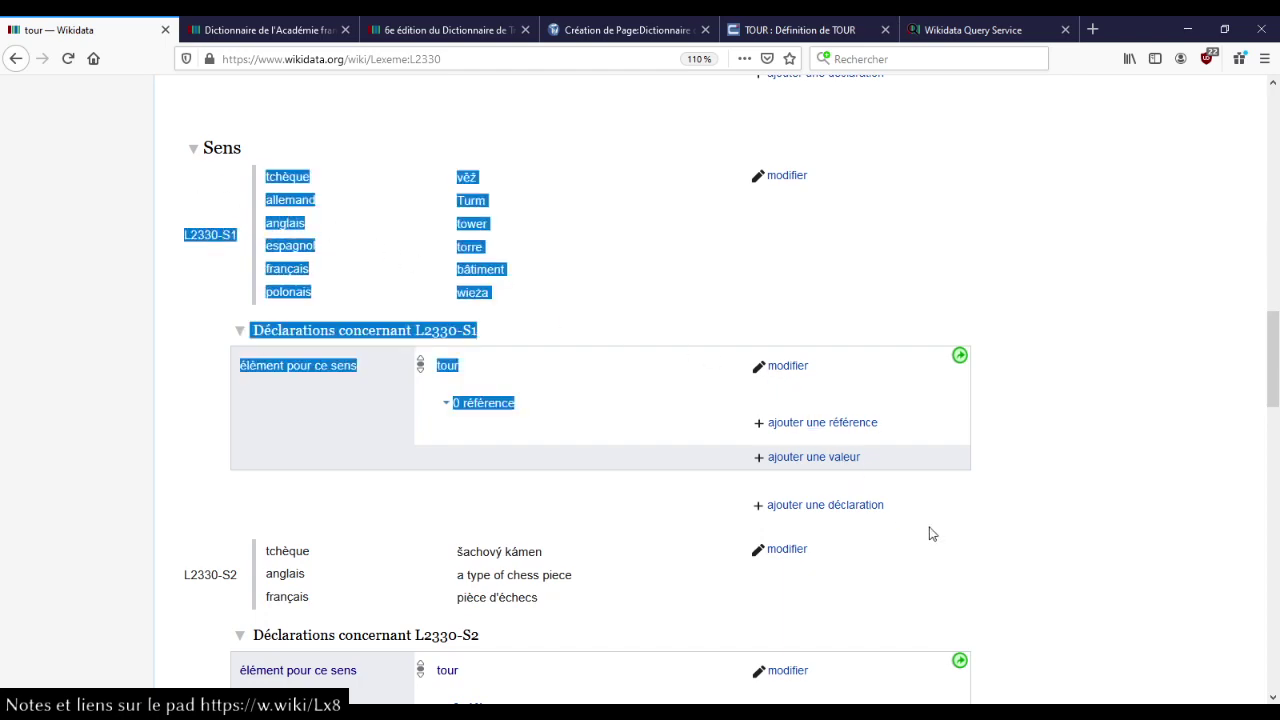
pyautogui.click(270, 317)
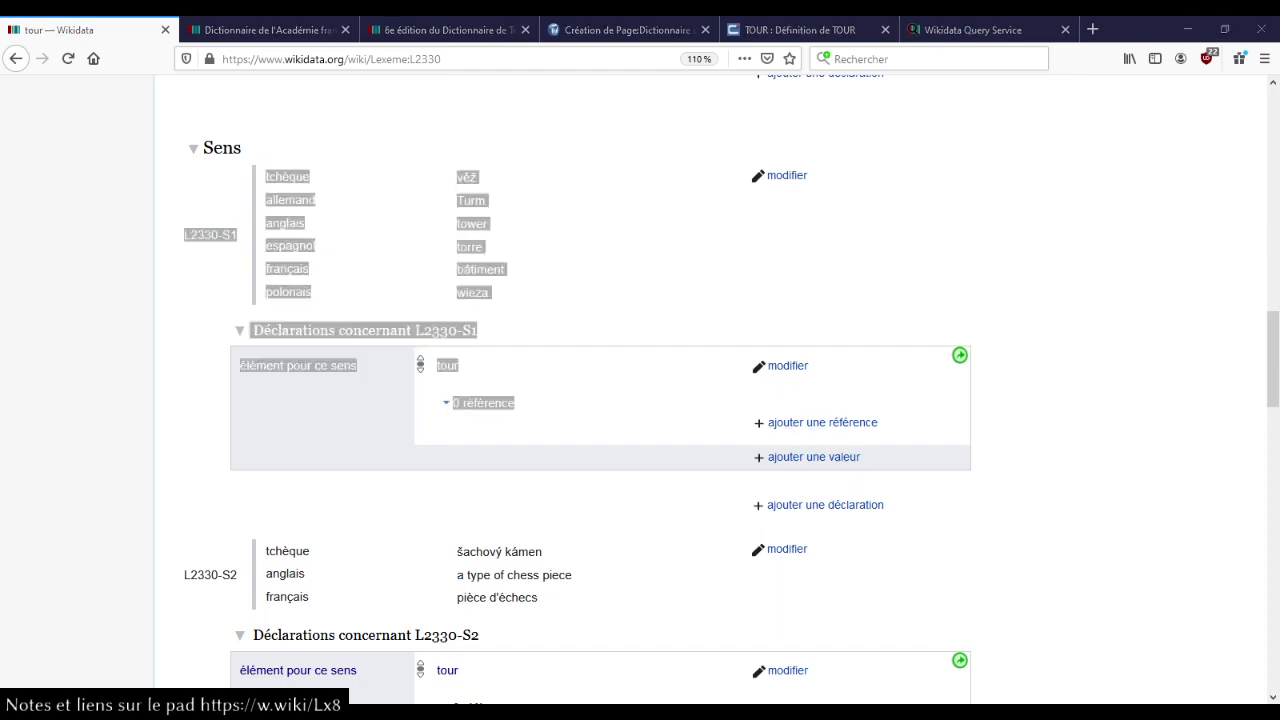
pyautogui.scroll(-5, 118, 288)
pyautogui.scroll(-10, 120, 328)
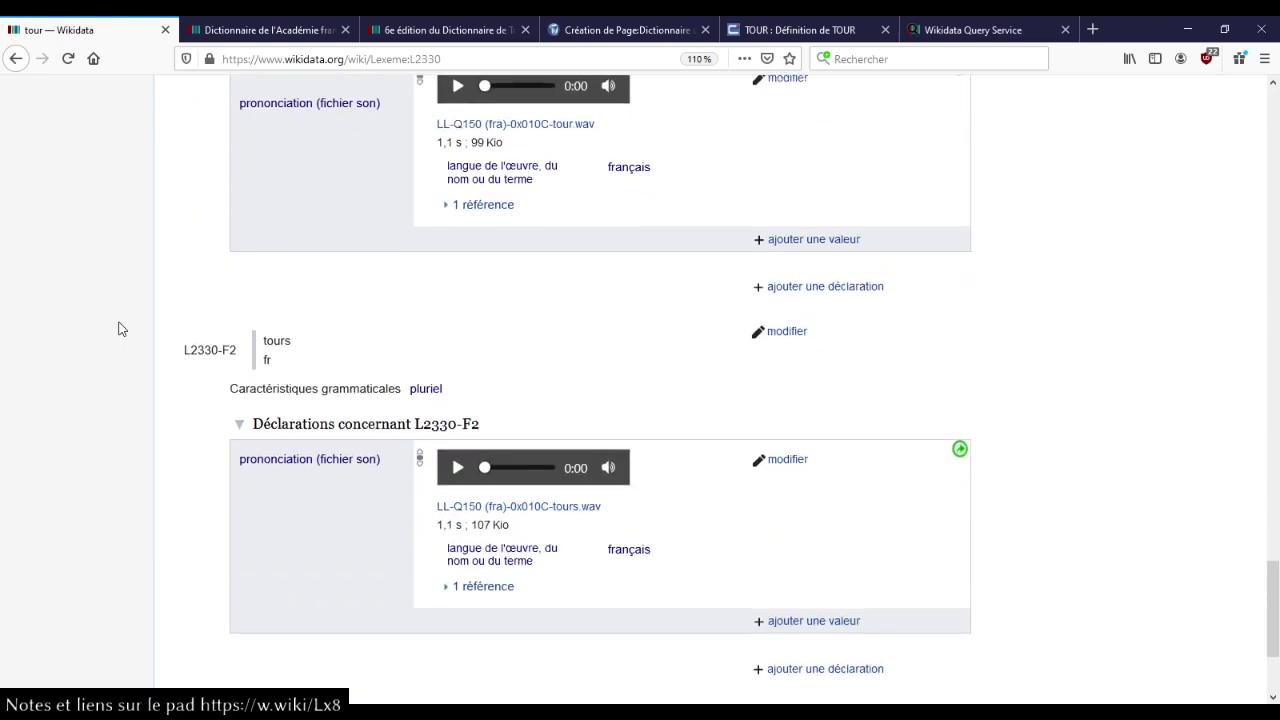
pyautogui.scroll(3, 120, 328)
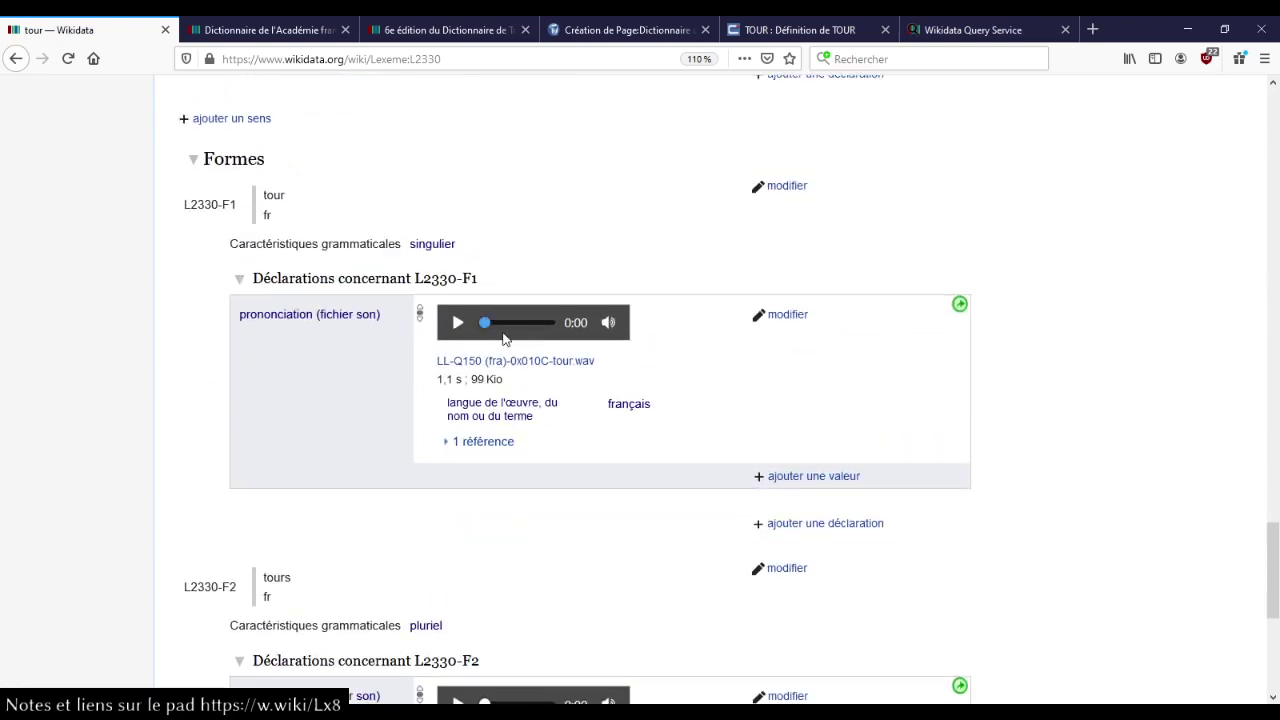
# - Return to Wikidata Query Service and delete the ontolex:sense ?sens line from the query
pyautogui.click(974, 31)
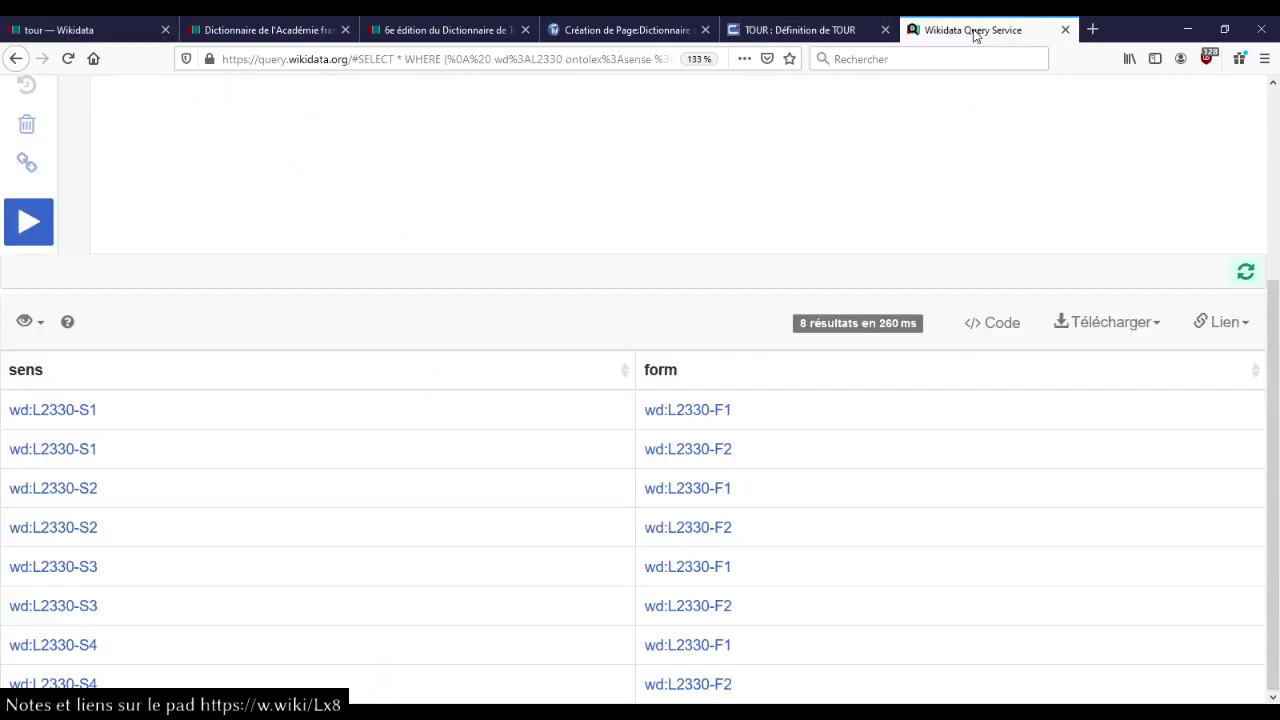
pyautogui.scroll(4, 176, 355)
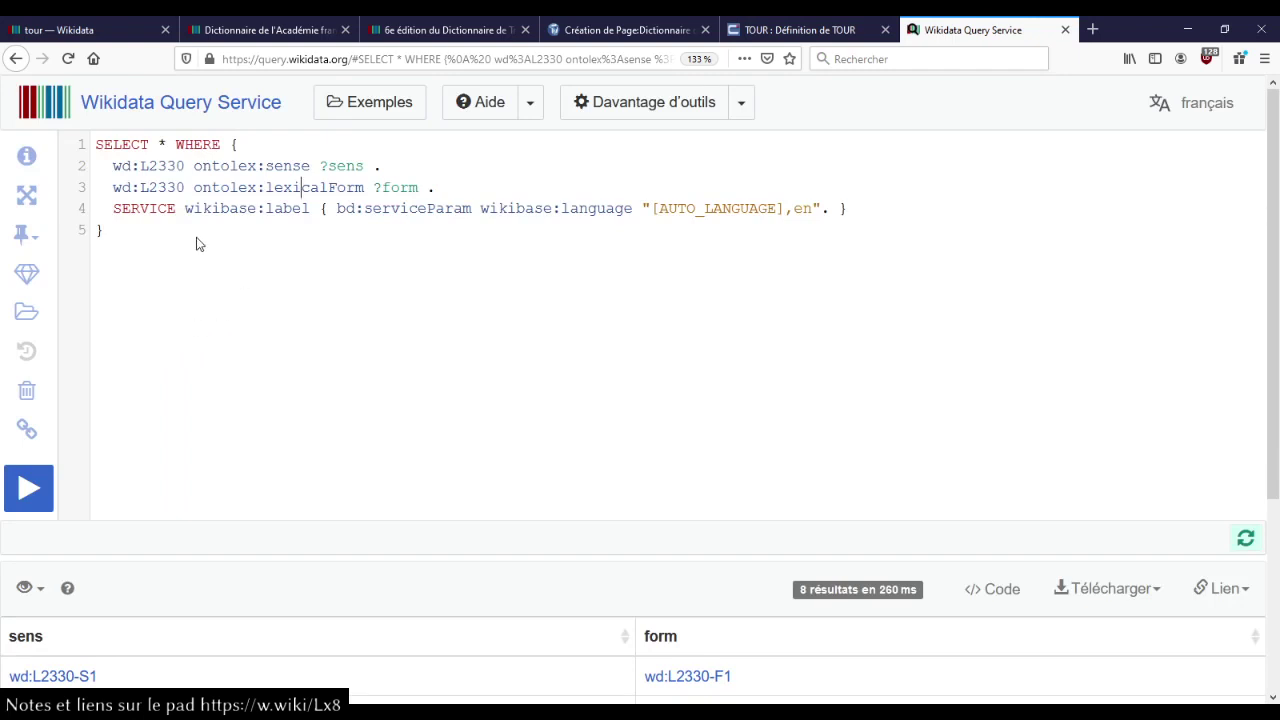
pyautogui.click(437, 165)
pyautogui.hotkey('shift', 'Up')
pyautogui.press('BackSpace')
# - Add the triple ?form ontolex:representation ?flexion . below the ontolex:lexicalForm line
pyautogui.click(461, 168)
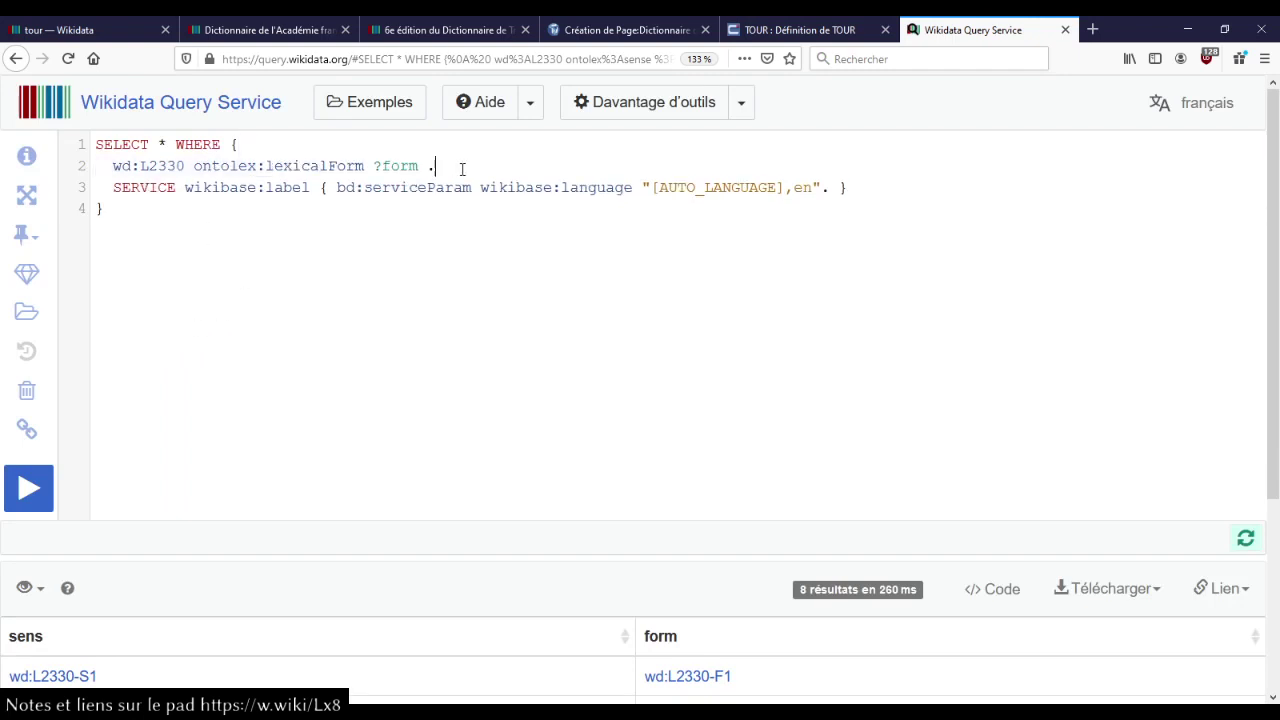
pyautogui.press('Return')
pyautogui.write('?form')
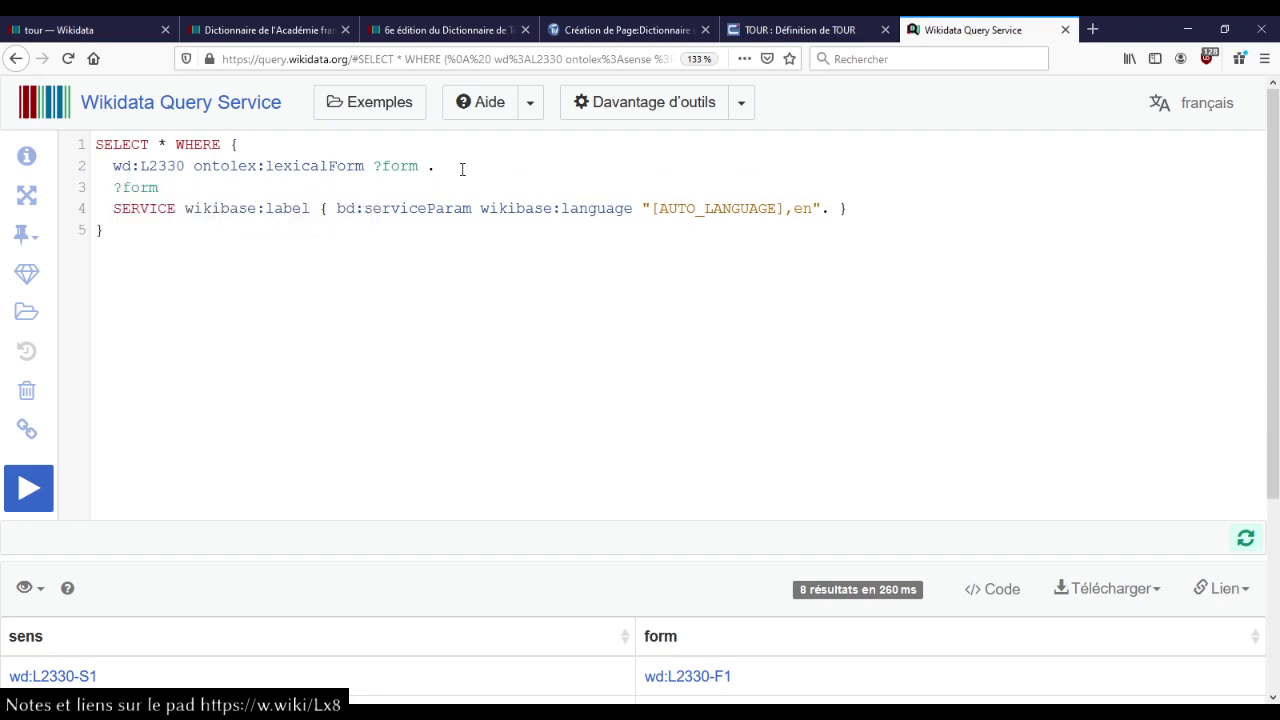
pyautogui.press('BackSpace')
pyautogui.write('ontol')
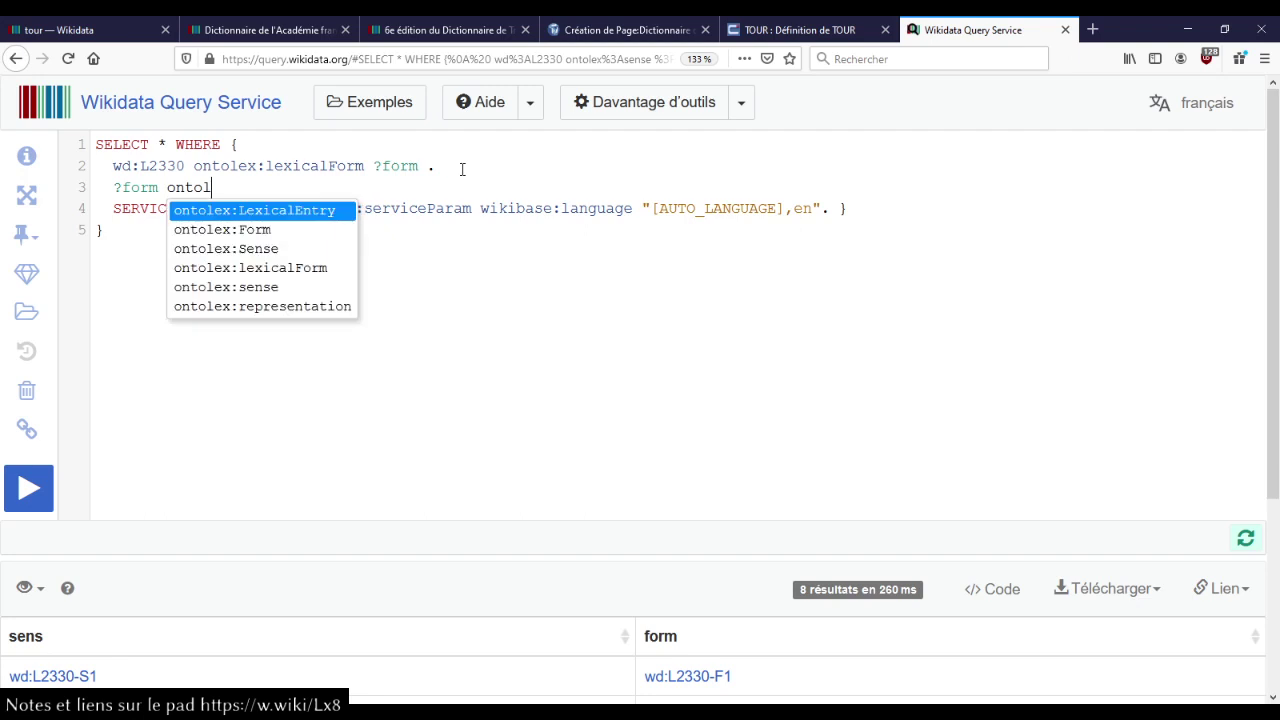
pyautogui.press('Down')
pyautogui.press('Down')
pyautogui.press('Down')
pyautogui.press('Down')
pyautogui.press('Down')
pyautogui.press('Return')
pyautogui.write('?for')
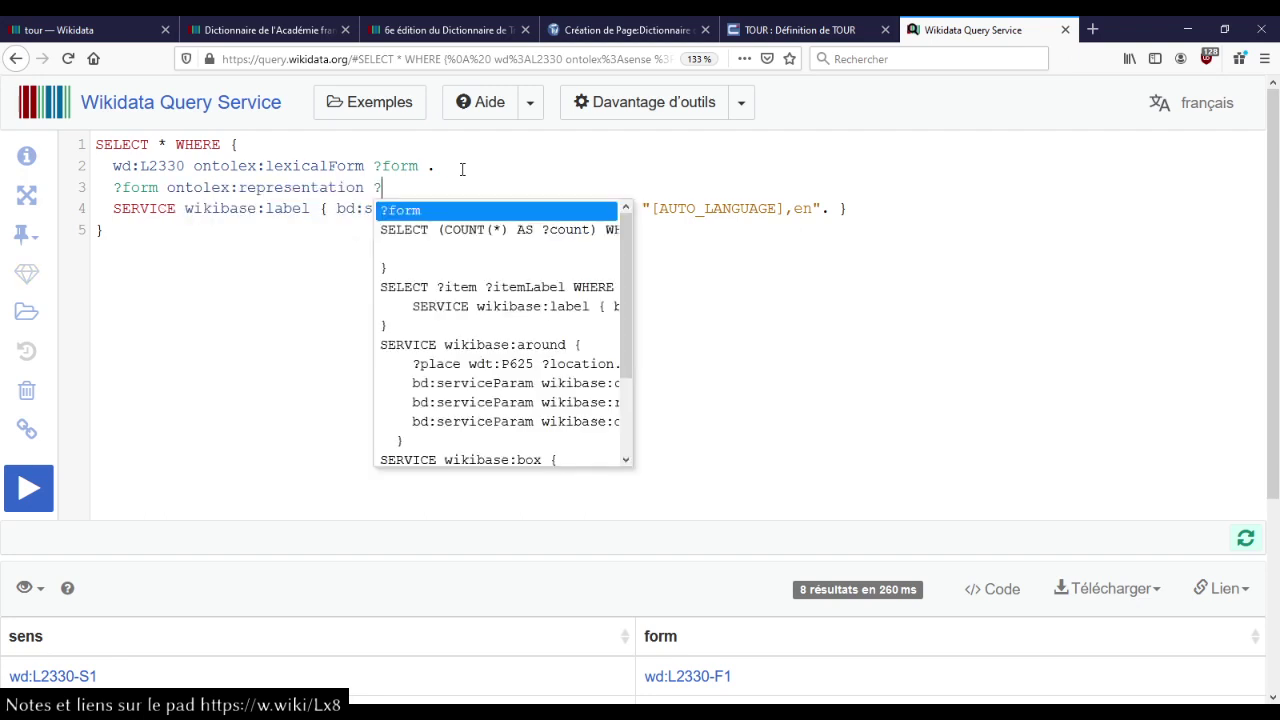
pyautogui.press('BackSpace')
pyautogui.press('BackSpace')
pyautogui.press('BackSpace')
pyautogui.write('flexion .')
# - Start another triple with ?form on a new line and check the prononciation (fichier son) property ID on the tour lexeme page
pyautogui.press('Return')
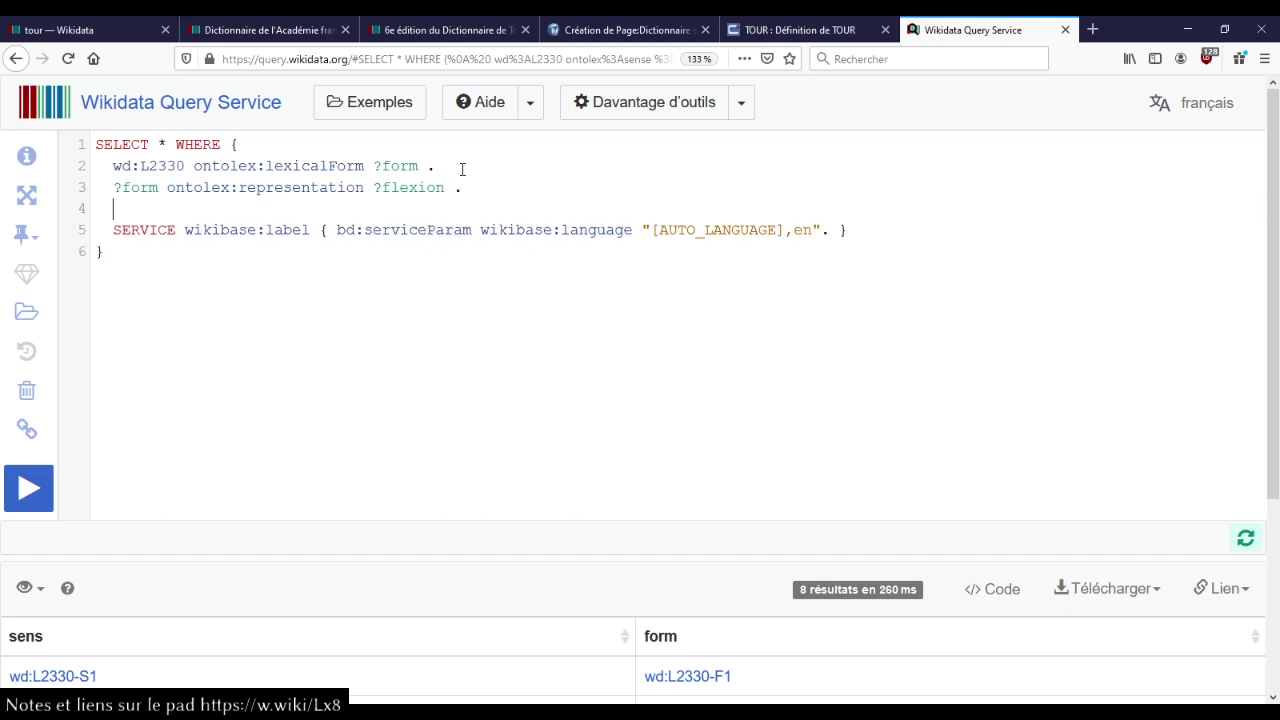
pyautogui.write('?fl')
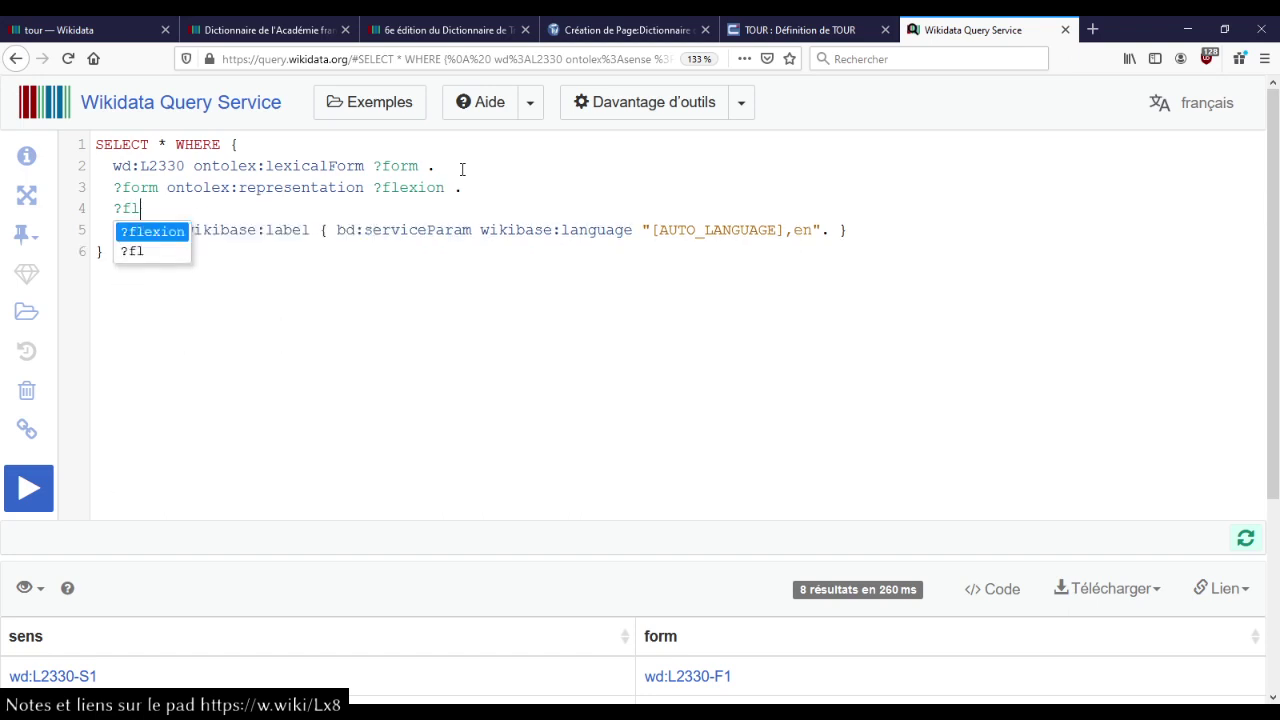
pyautogui.press('BackSpace')
pyautogui.press('Return')
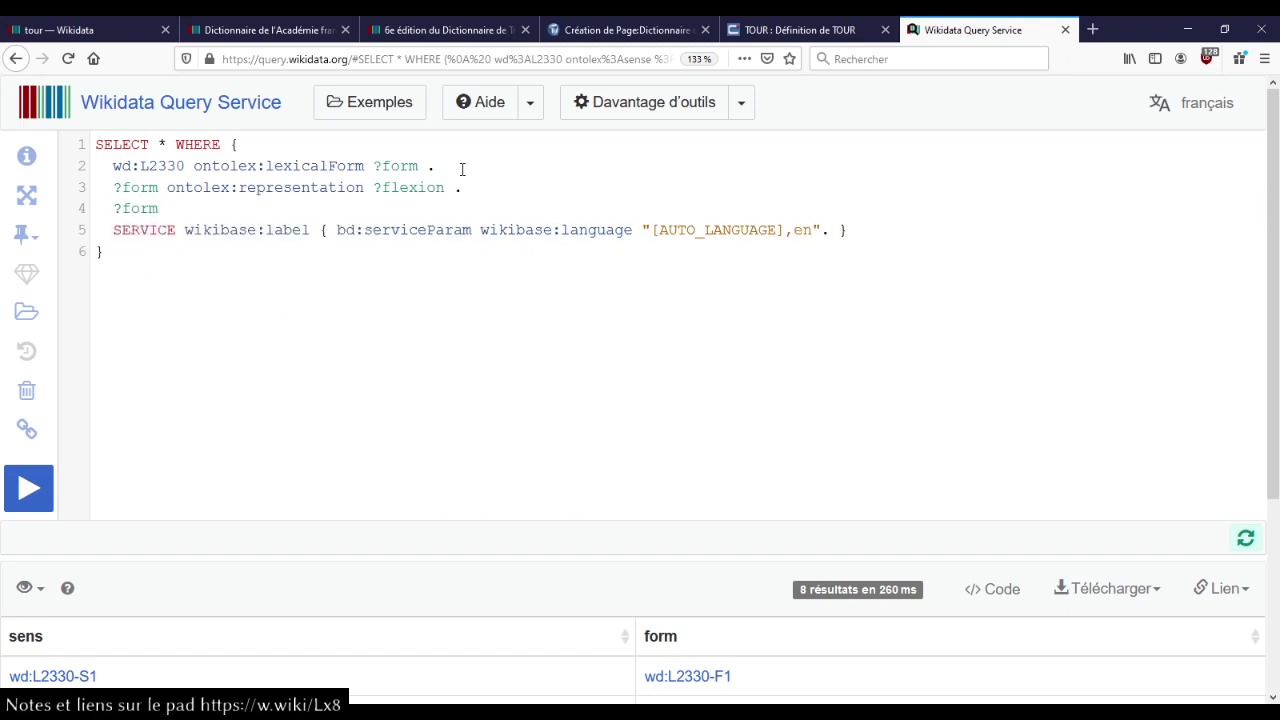
pyautogui.write('wd:')
pyautogui.click(42, 30)
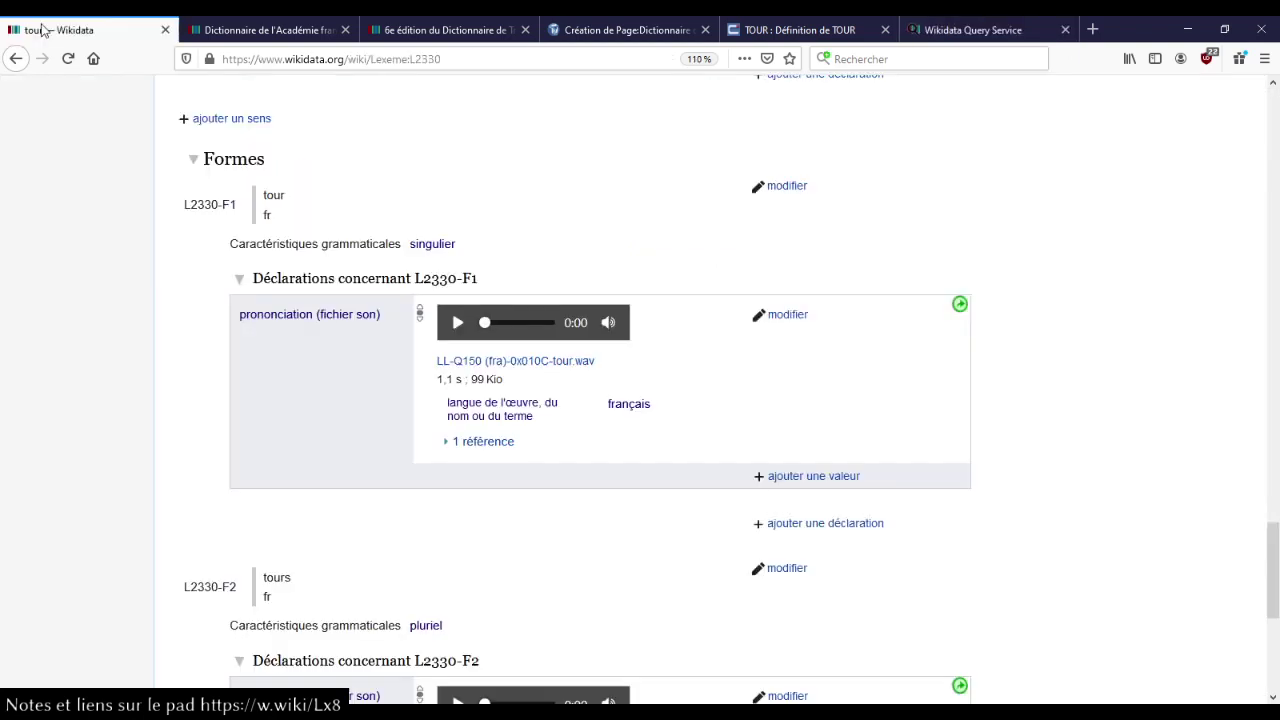
pyautogui.moveTo(323, 320)
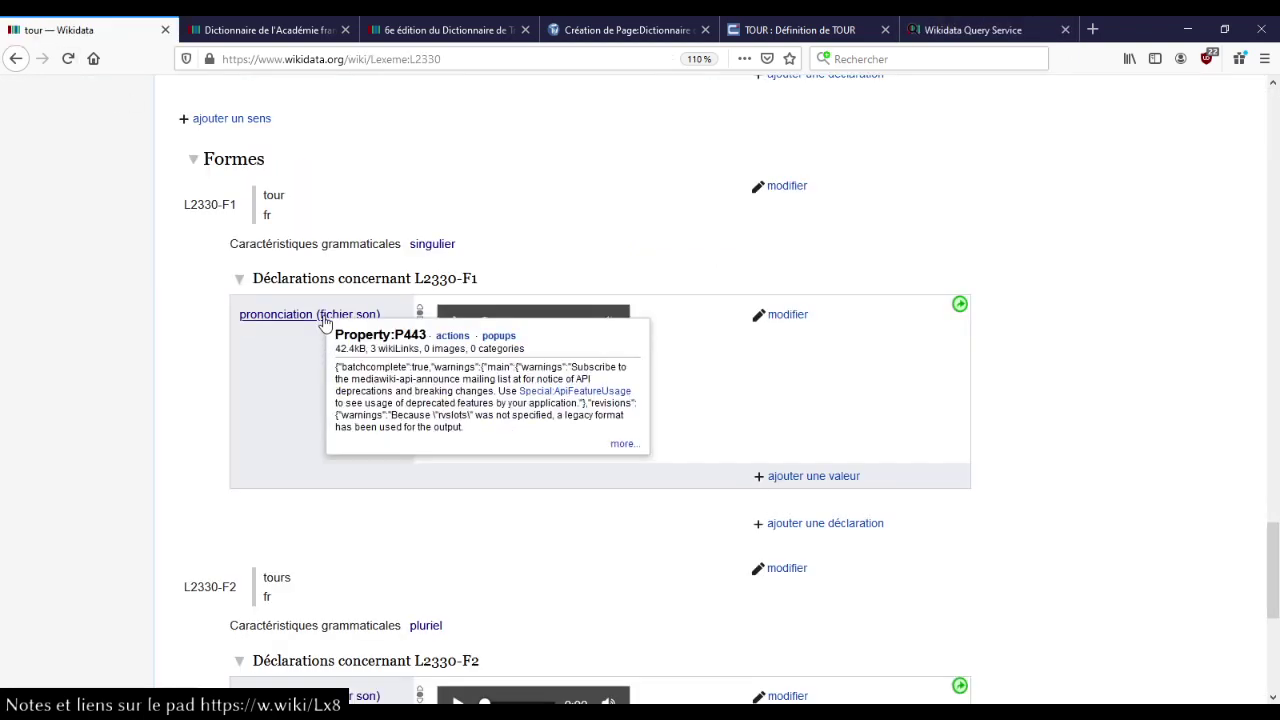
# - Back in the query, complete the ?form triple with wdt:P443 ?file . and run it to list the forms' pronunciation files
pyautogui.hotkey('ctrl', 'shift', 'Tab')
pyautogui.press('BackSpace')
pyautogui.write('t:pron')
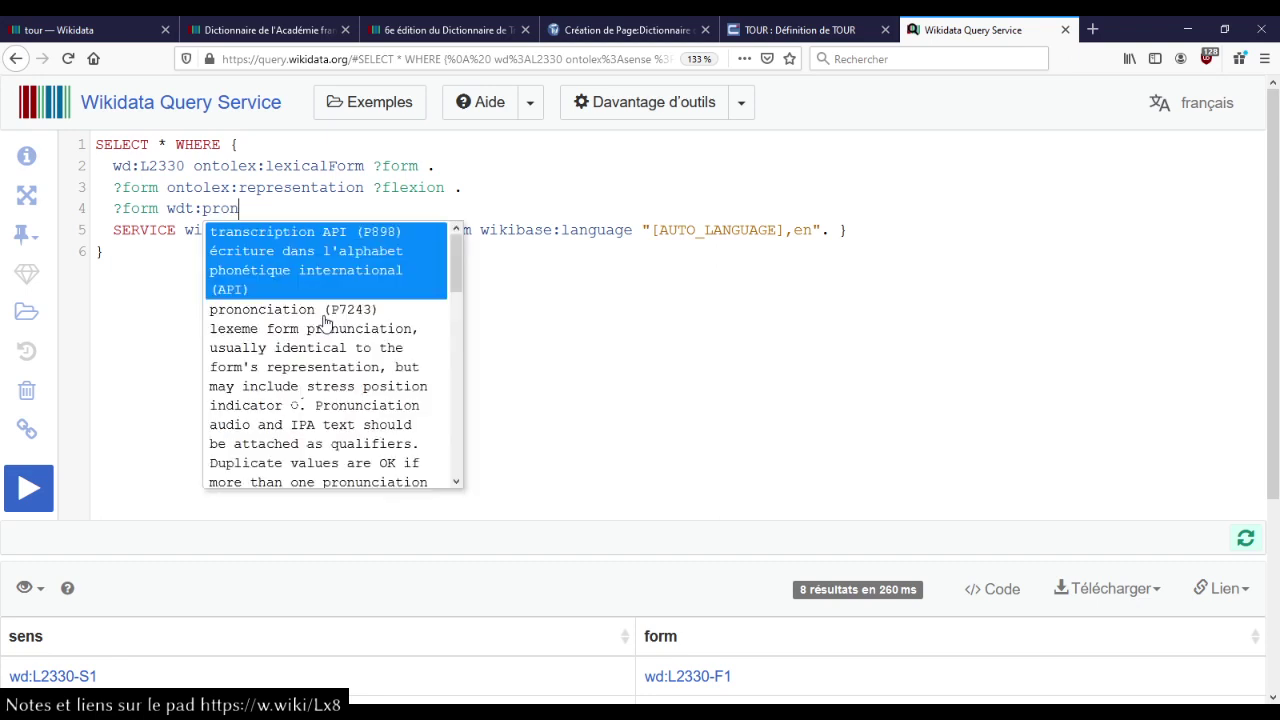
pyautogui.write('onciat')
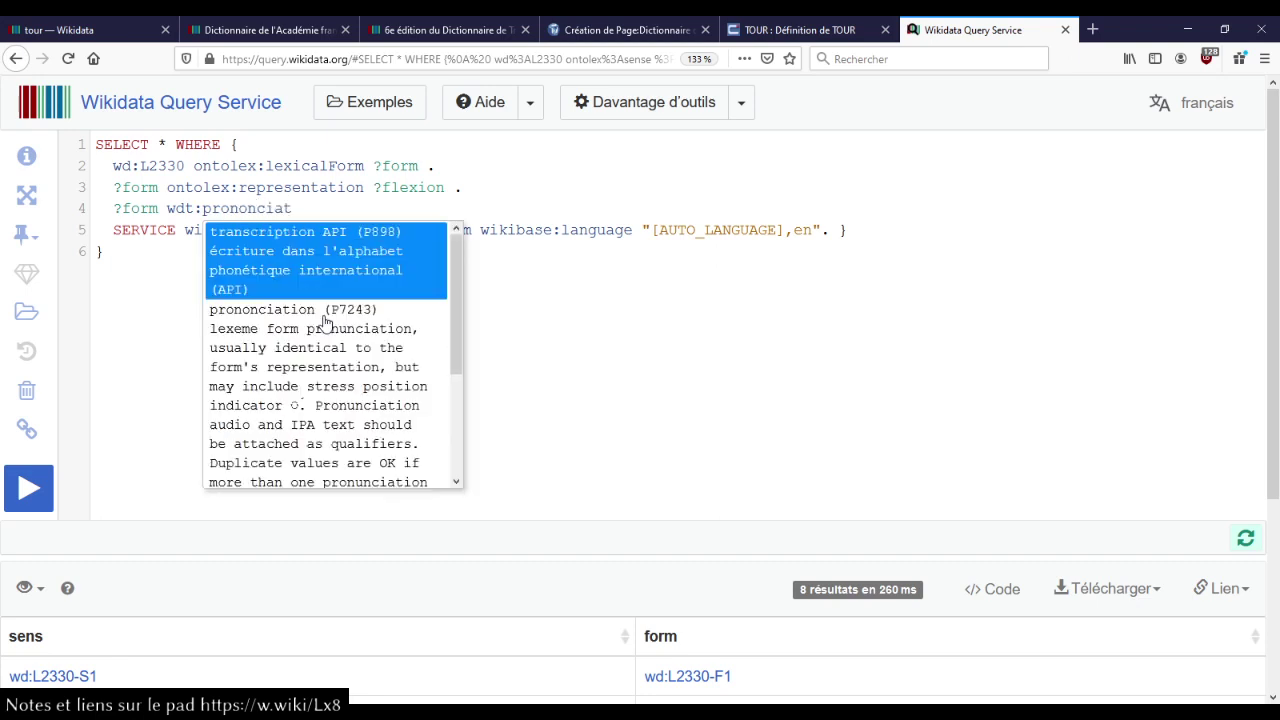
pyautogui.write('ion')
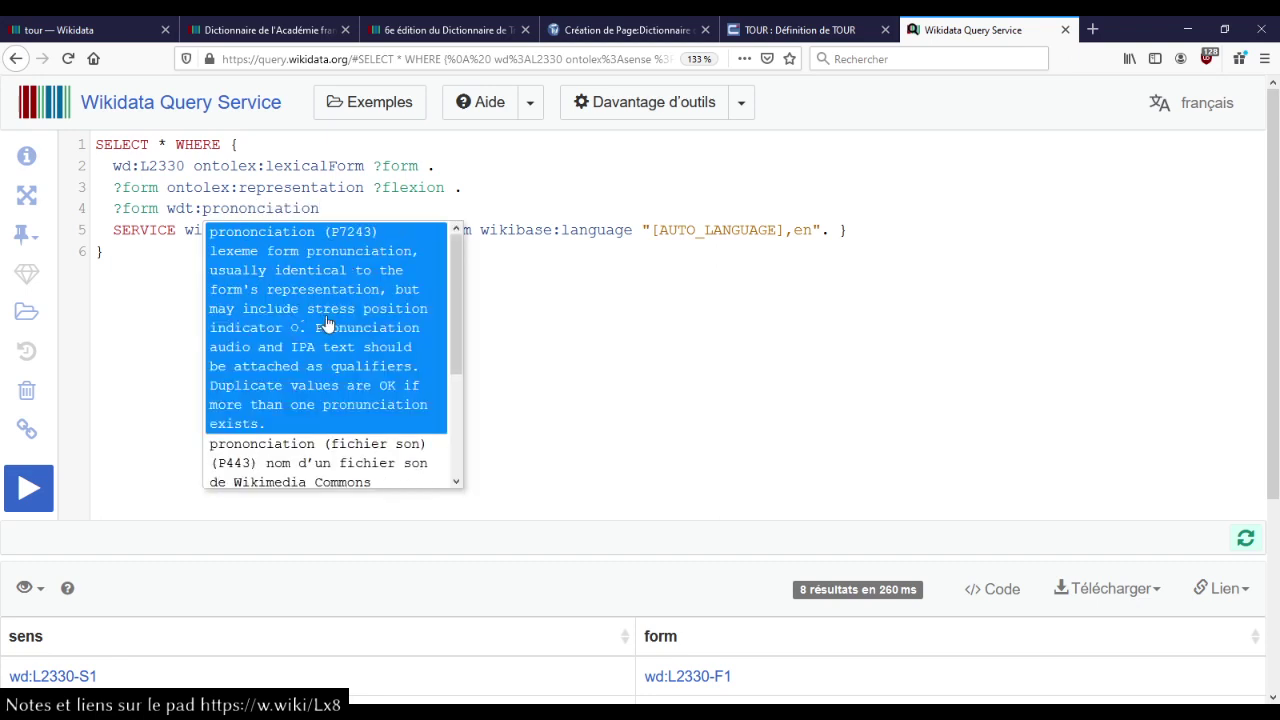
pyautogui.click(323, 470)
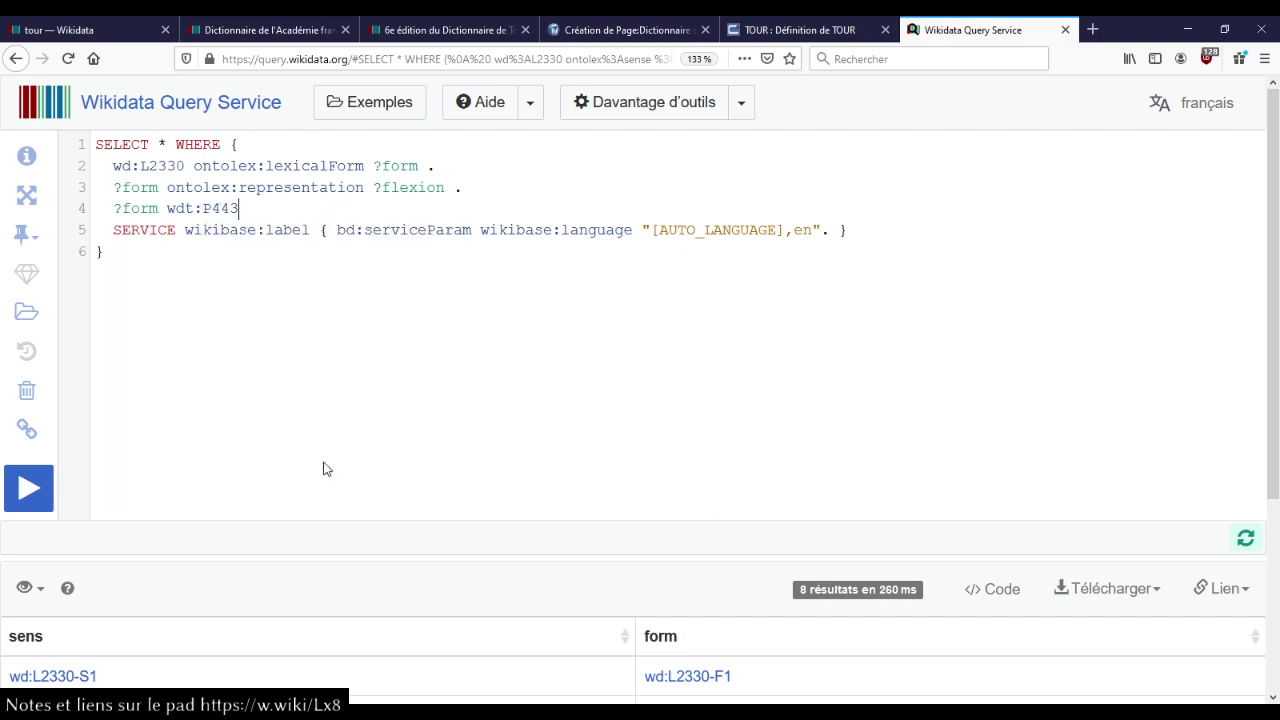
pyautogui.write('?file .')
pyautogui.hotkey('ctrl', 'Return')
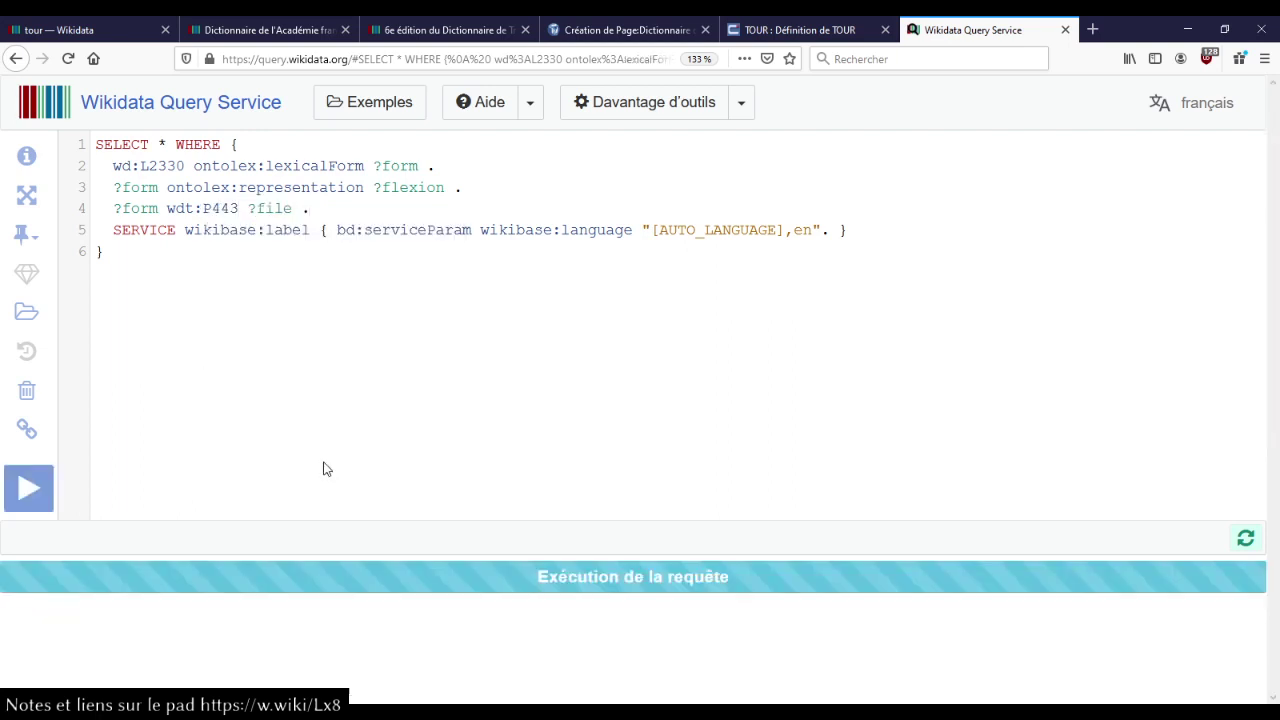
pyautogui.scroll(-1, 391, 346)
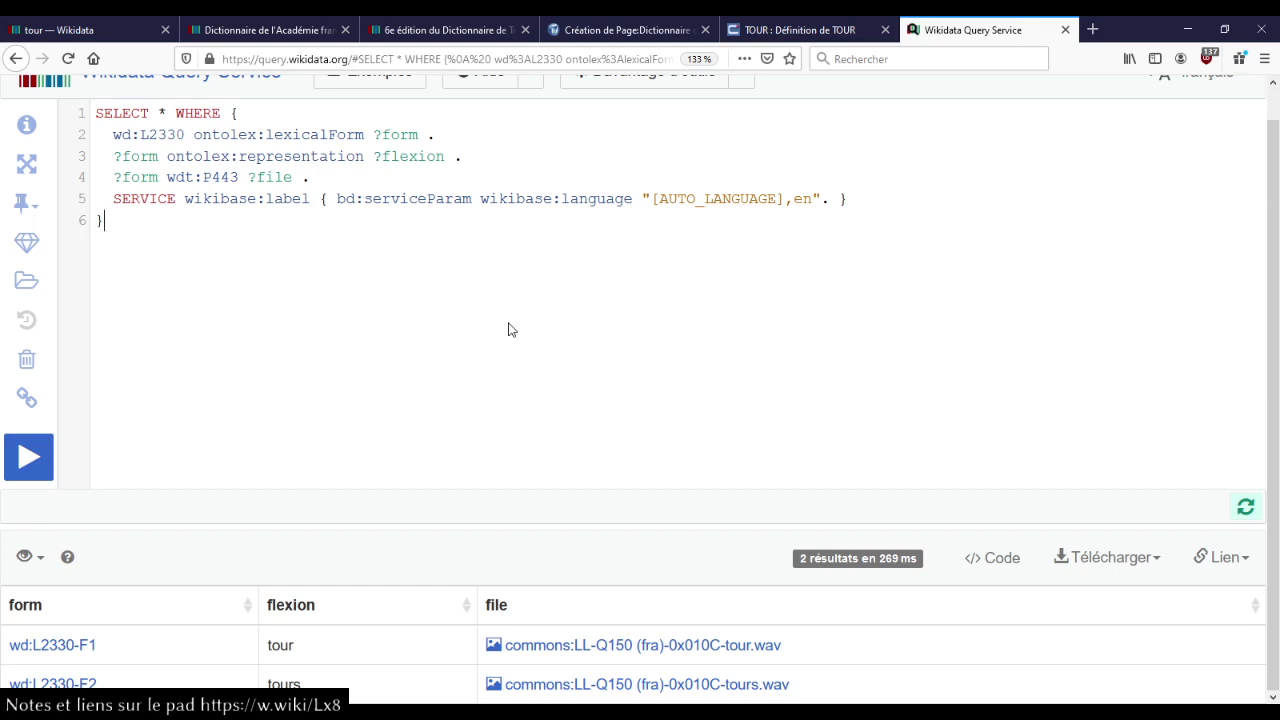
# - Open the Wikidata item for the 8th edition of the Dictionnaire de l'Académie française and review its existing statements
pyautogui.click(238, 28)
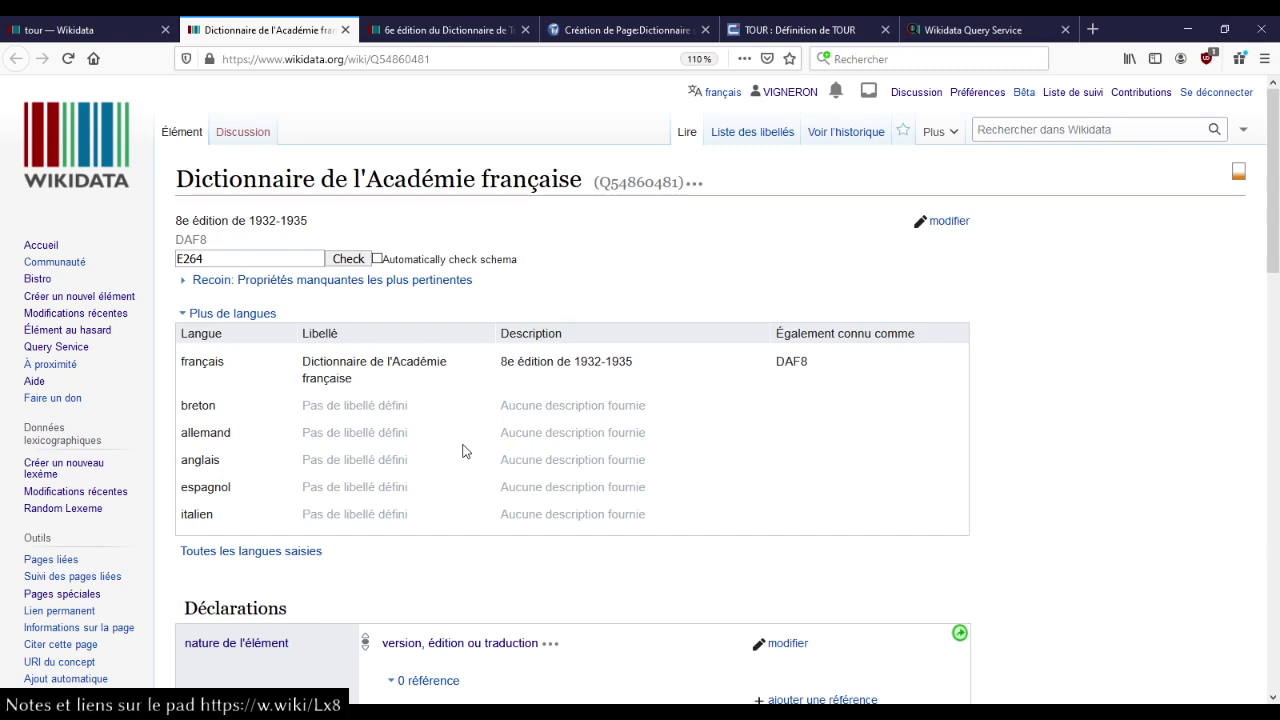
pyautogui.scroll(-3, 460, 450)
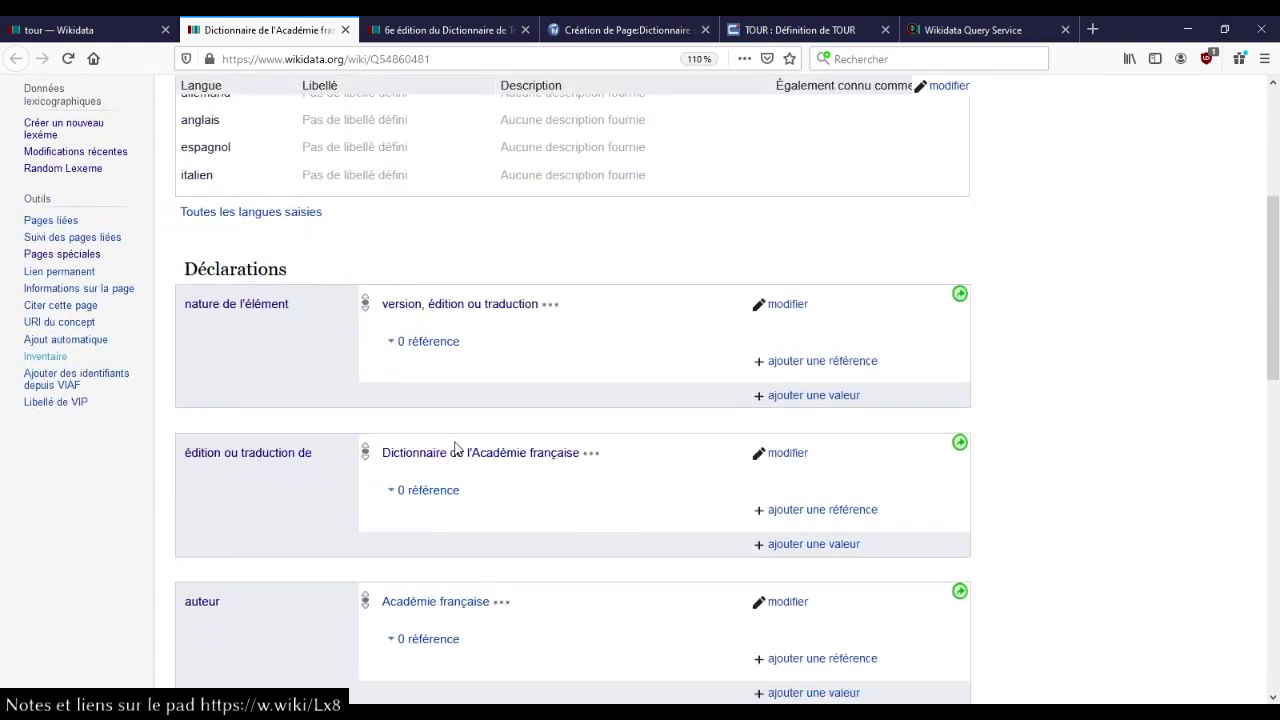
pyautogui.scroll(-1, 583, 378)
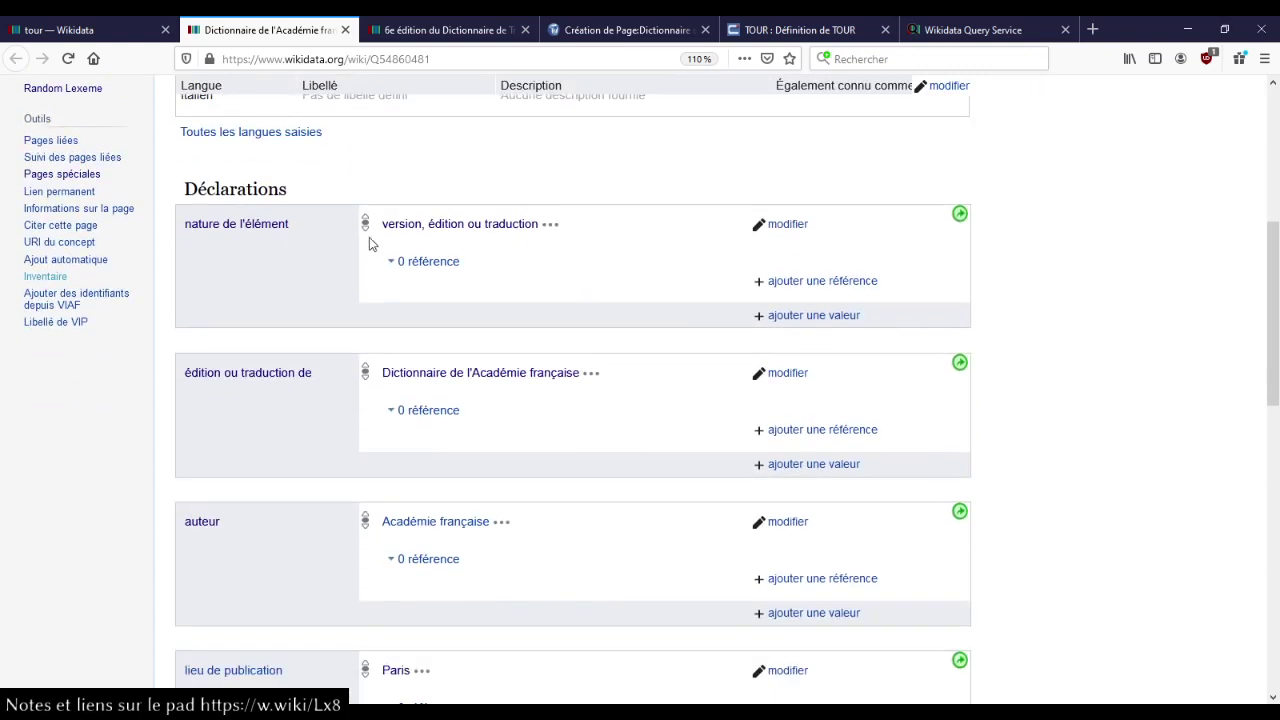
pyautogui.scroll(-1, 606, 337)
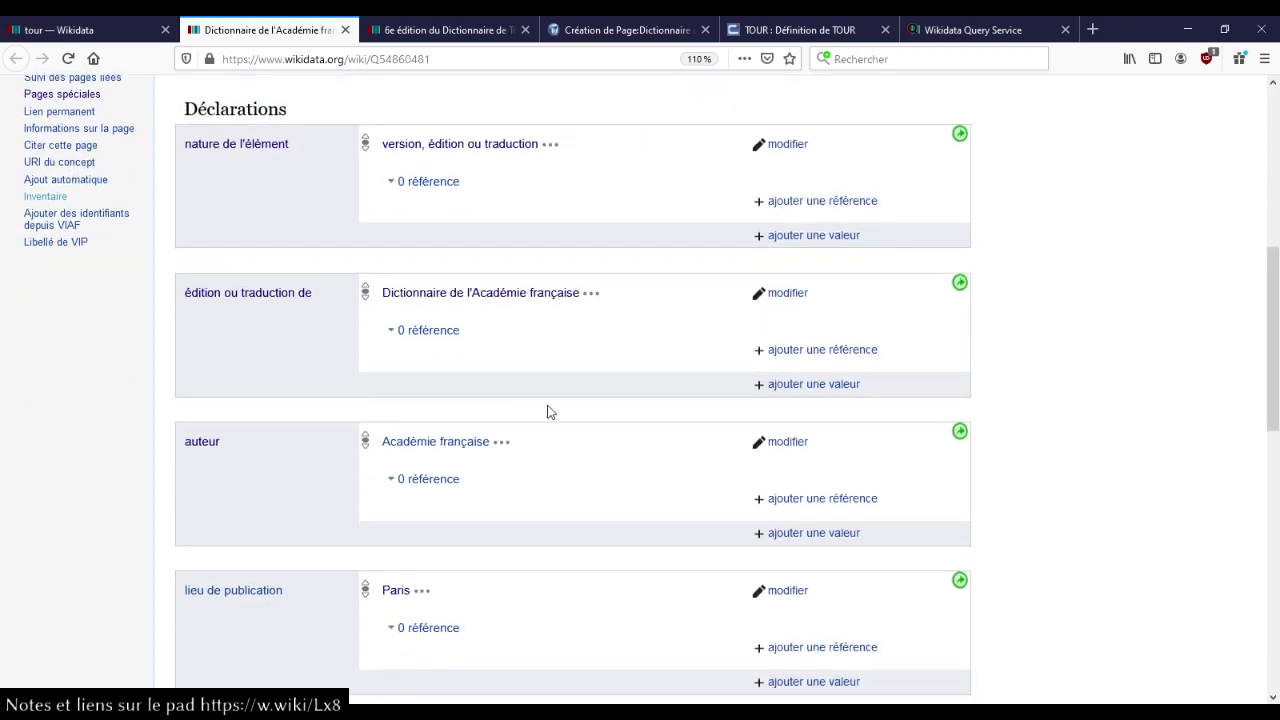
pyautogui.scroll(-4, 549, 409)
pyautogui.scroll(-3, 506, 337)
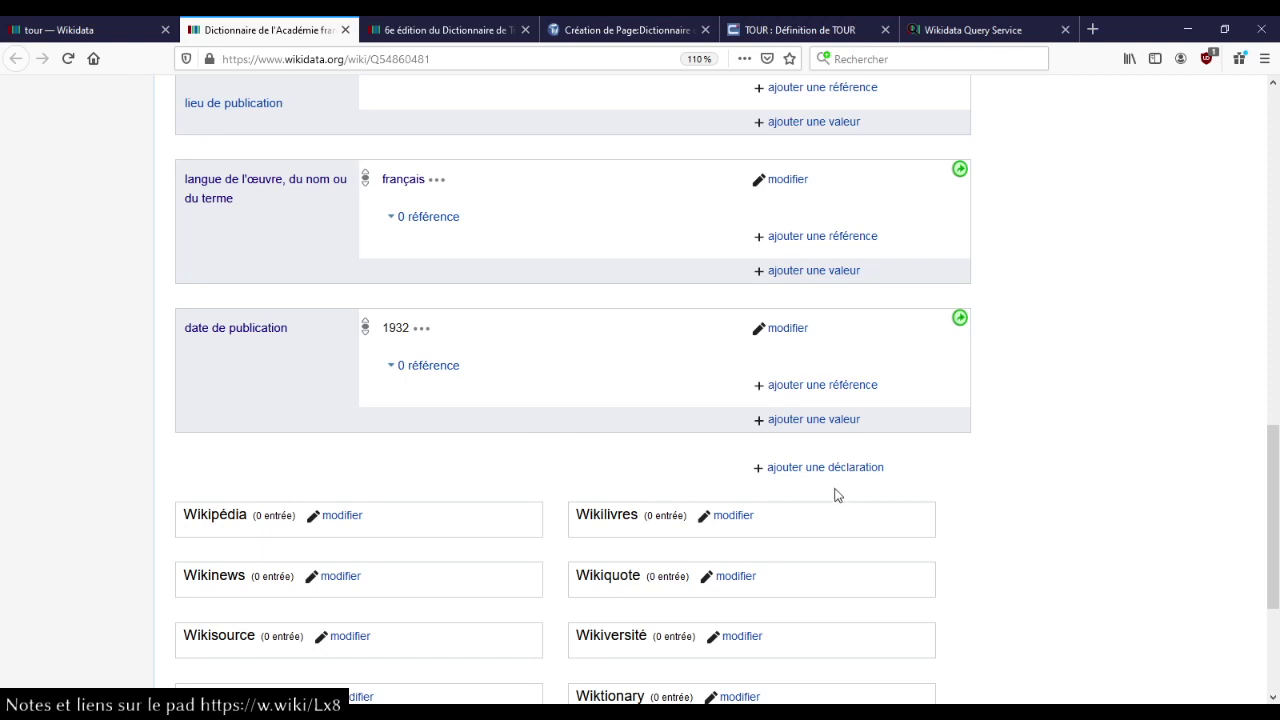
# - Add a "numéro d'édition" statement with the value 8 to the dictionary item and publish it
pyautogui.scroll(-2, 449, 448)
pyautogui.click(826, 308)
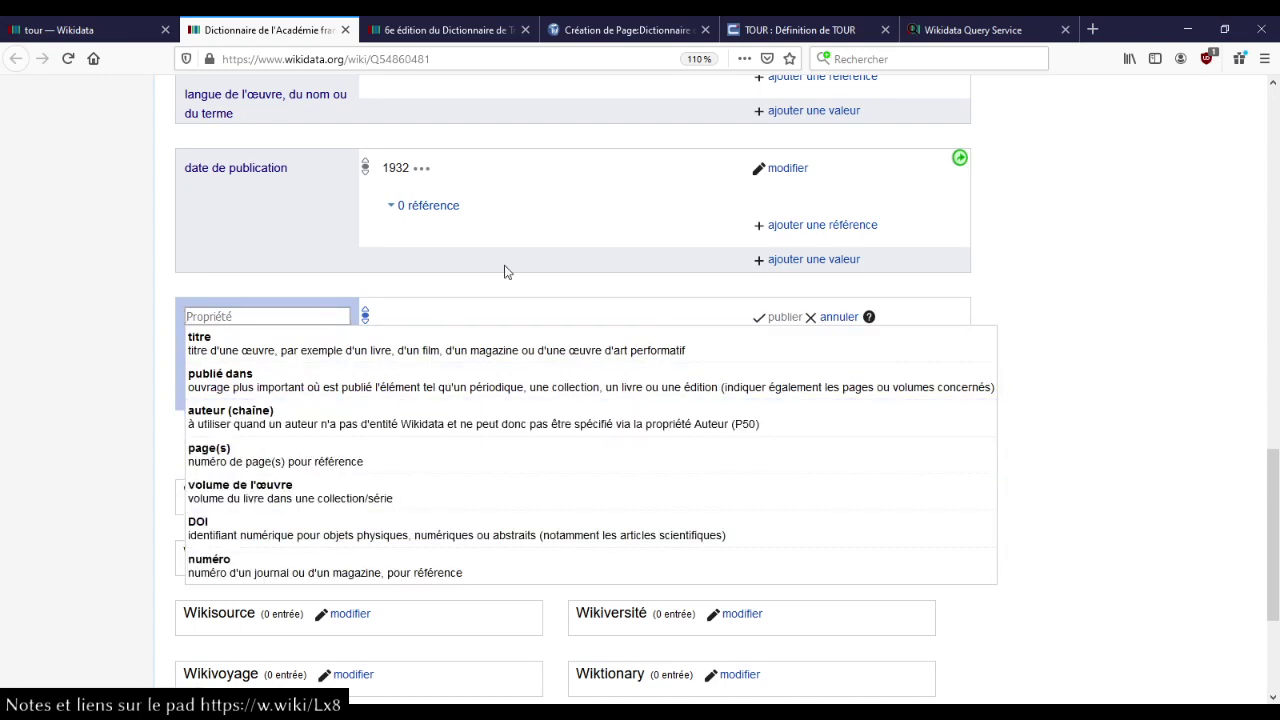
pyautogui.scroll(5, 490, 300)
pyautogui.scroll(4, 481, 334)
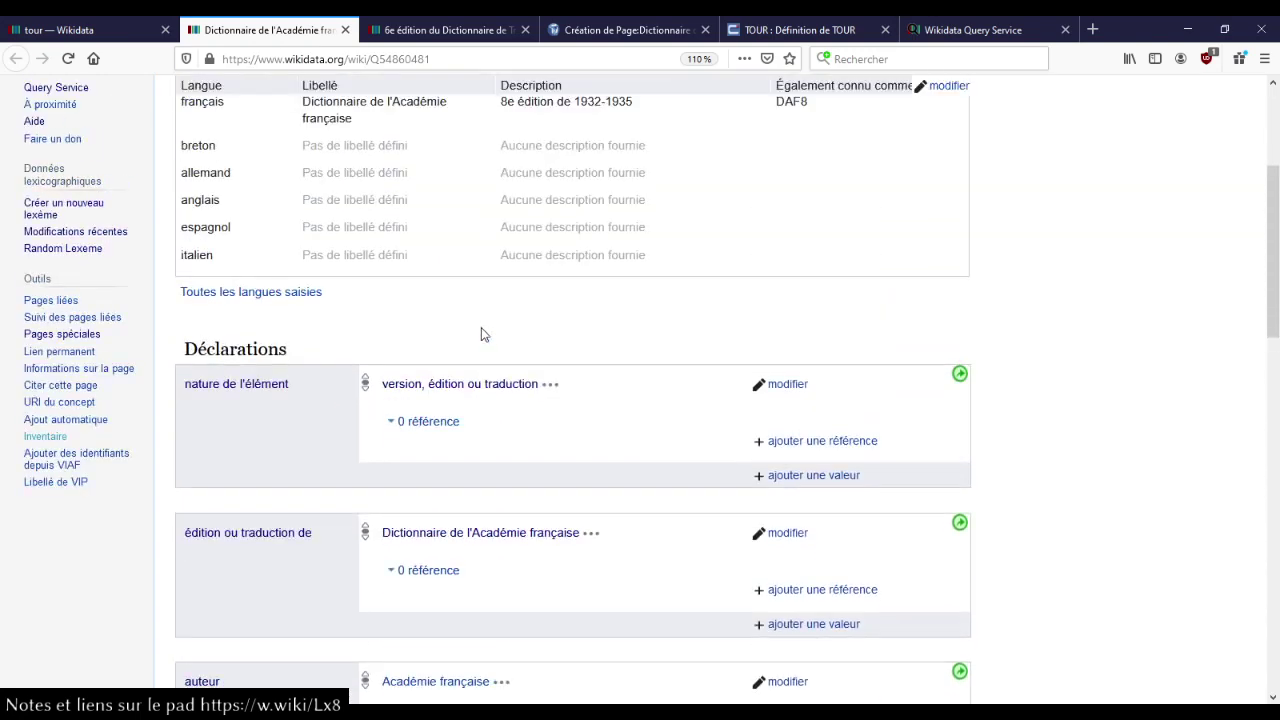
pyautogui.scroll(-11, 481, 334)
pyautogui.click(285, 160)
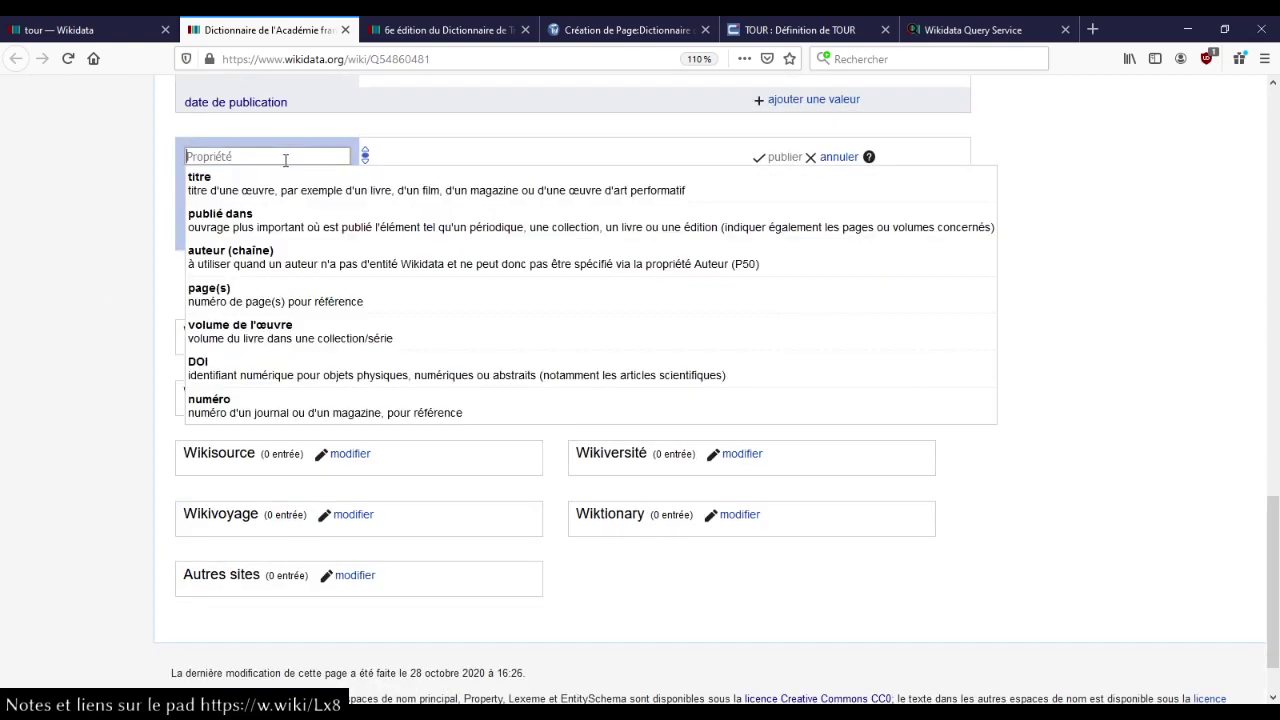
pyautogui.write("numéro d'")
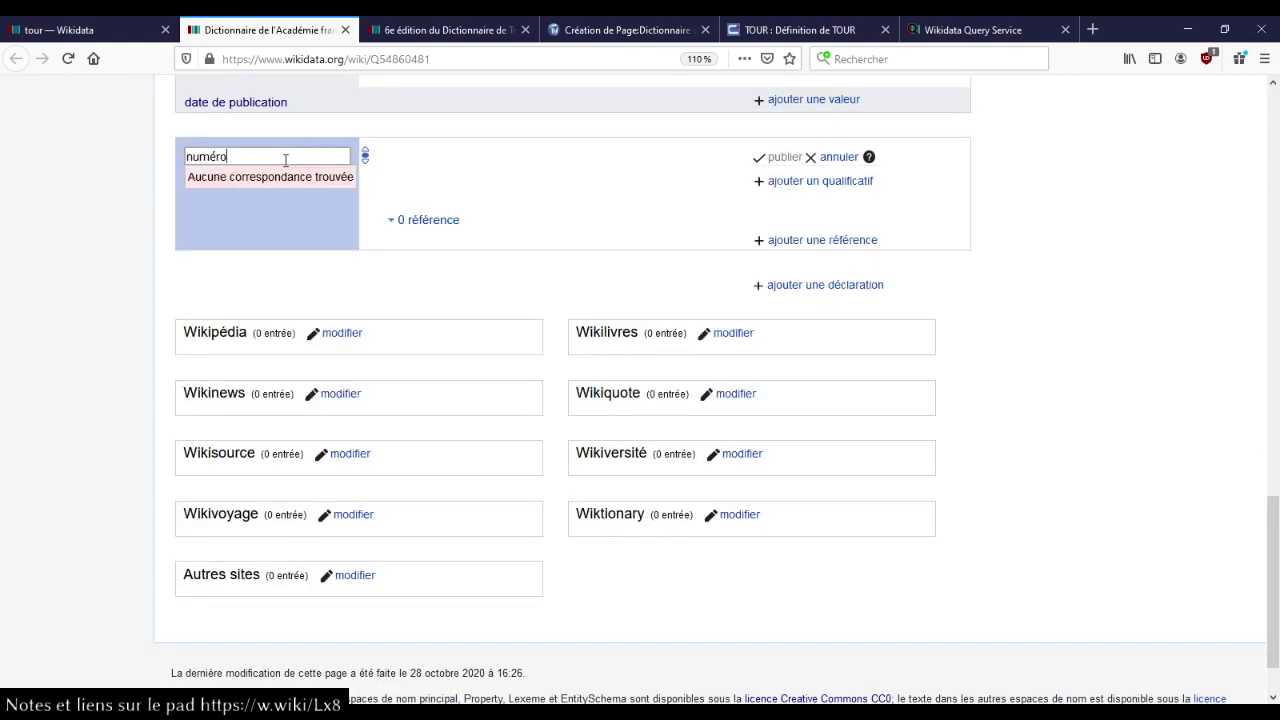
pyautogui.click(290, 182)
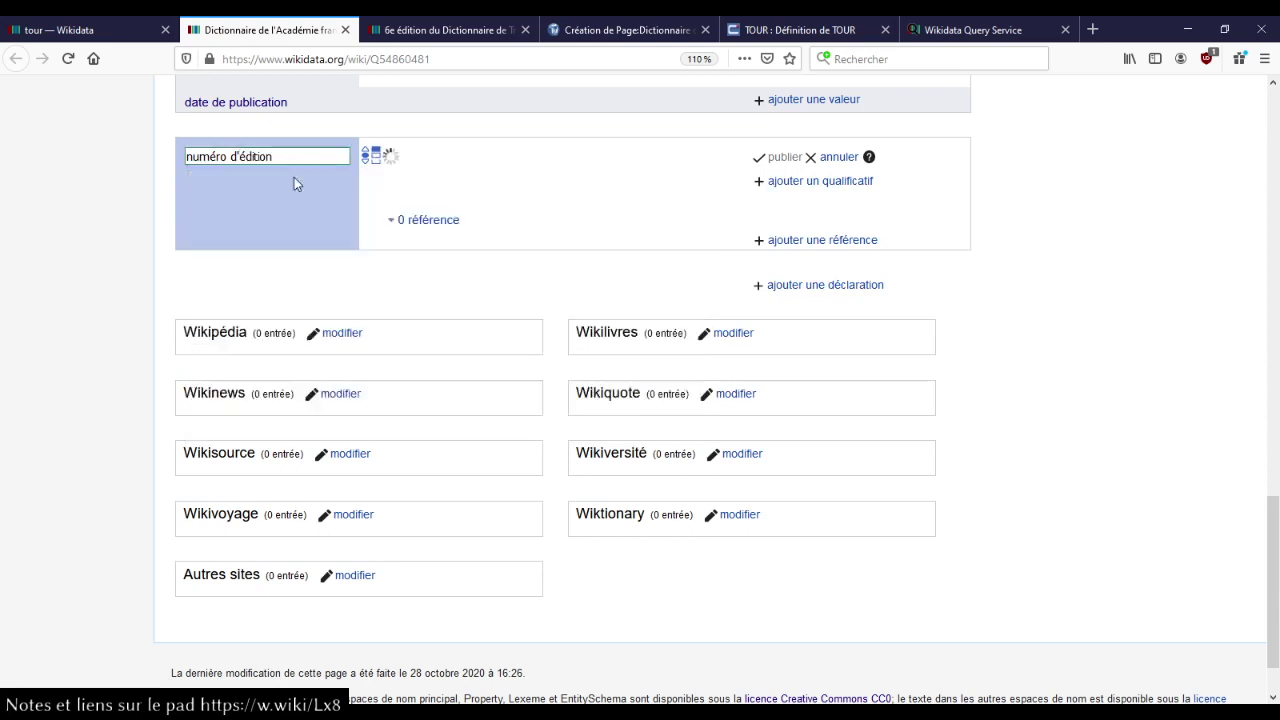
pyautogui.write('8')
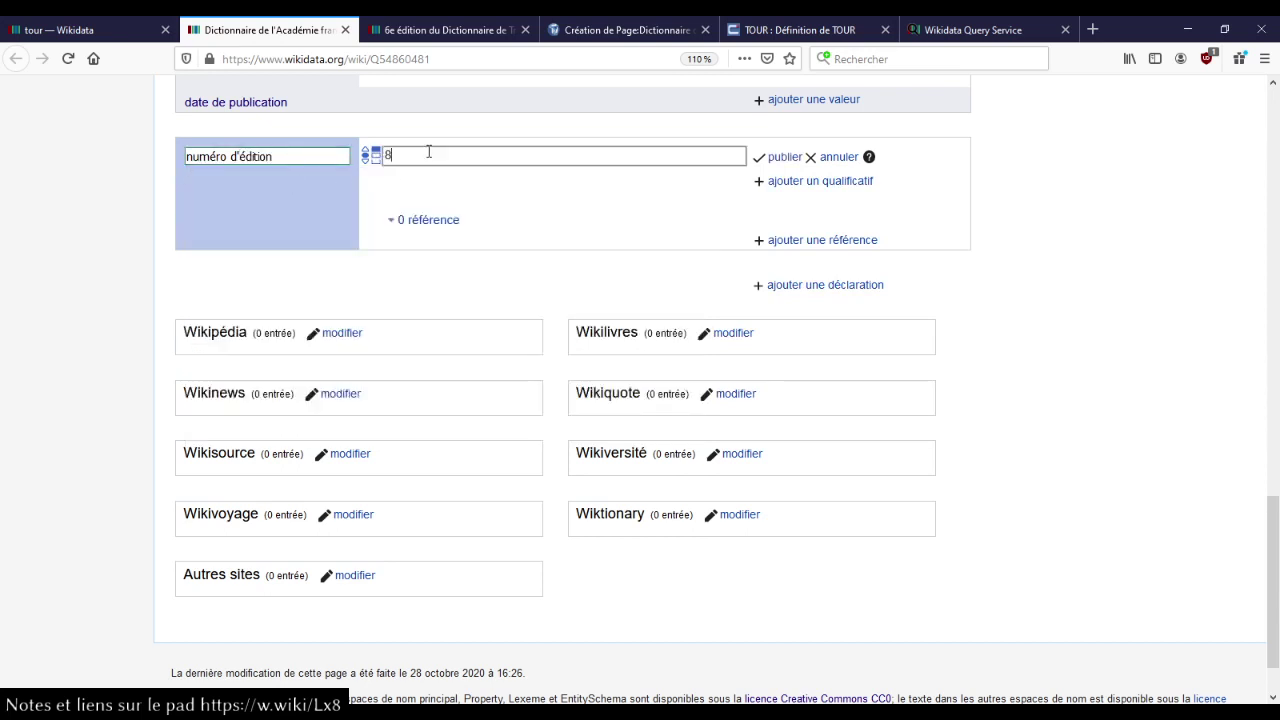
pyautogui.click(772, 160)
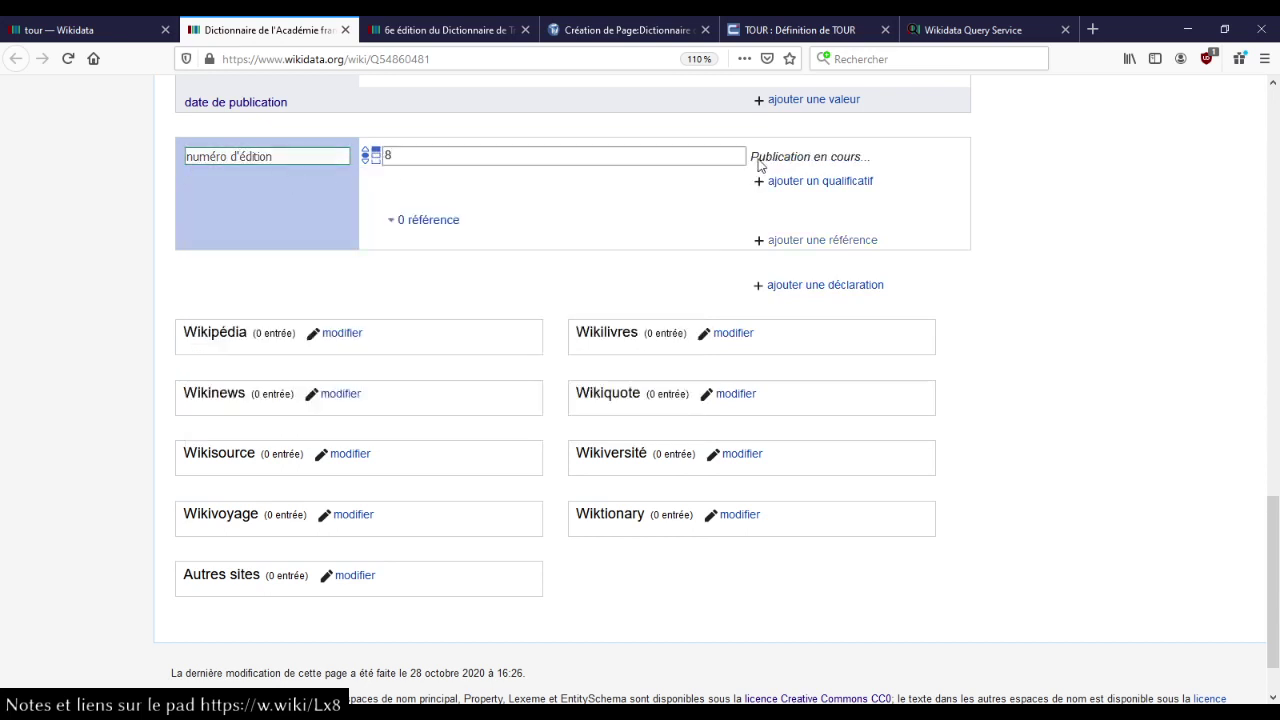
# - Examine the Recoin list of most relevant missing properties for the dictionary item, including copyright status, facsimile and full text availability, and collapse it
pyautogui.scroll(5, 614, 226)
pyautogui.scroll(10, 615, 227)
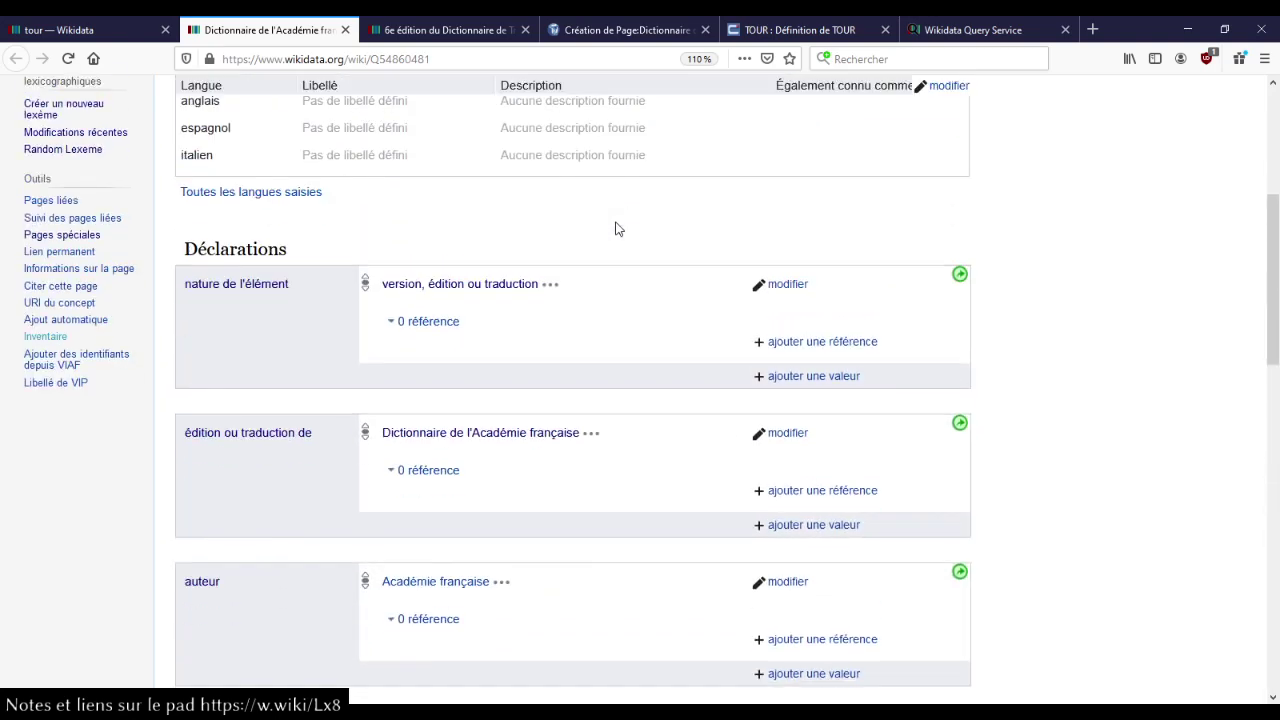
pyautogui.click(275, 281)
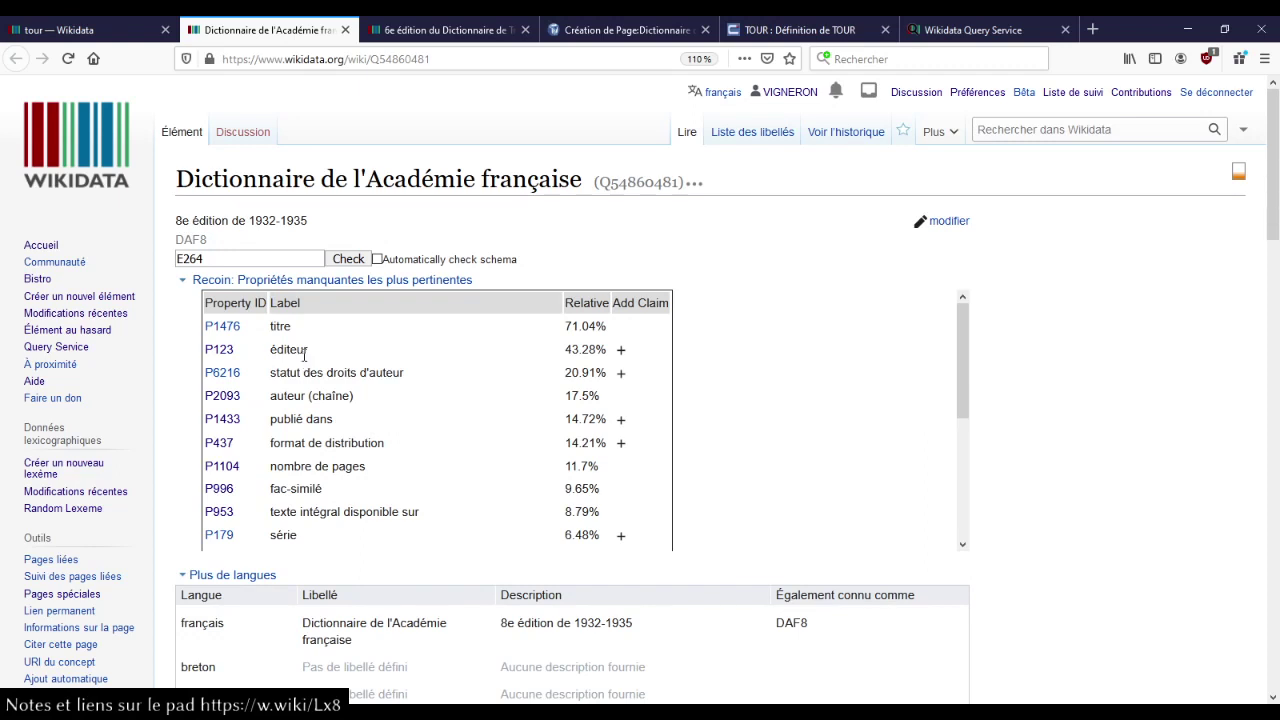
pyautogui.moveTo(286, 372); pyautogui.dragTo(478, 385)
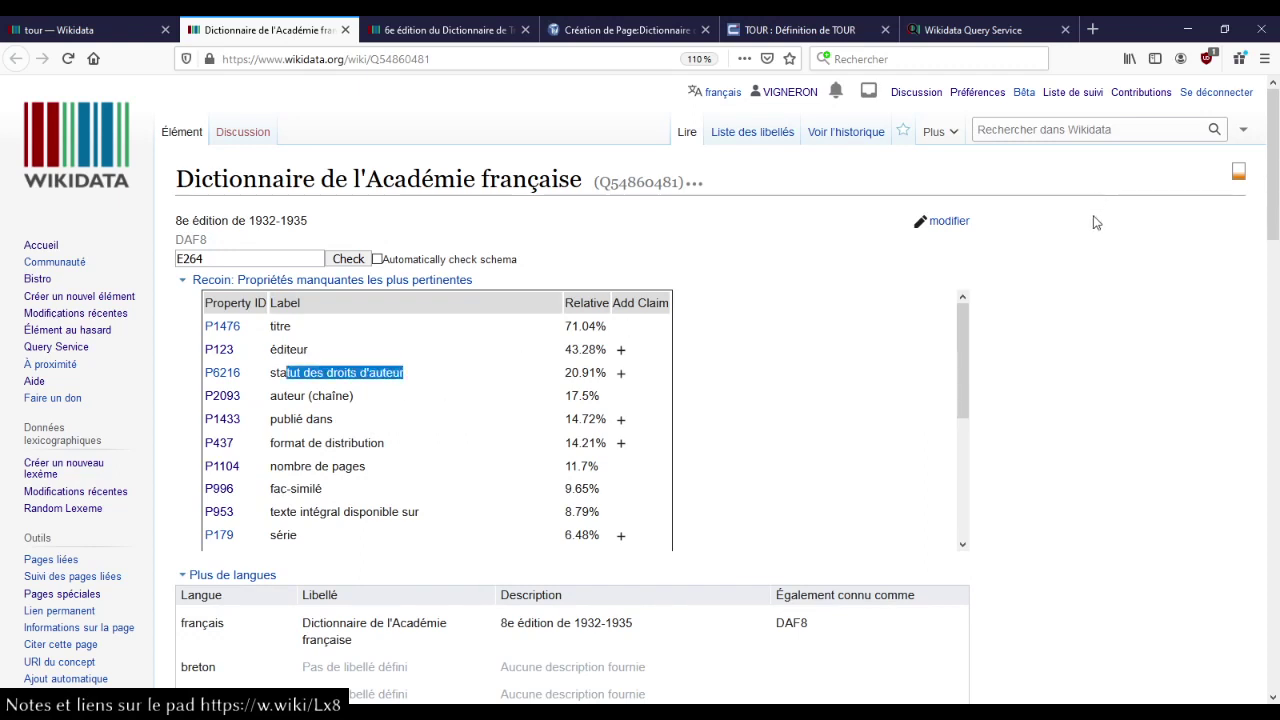
pyautogui.scroll(-1, 1057, 277)
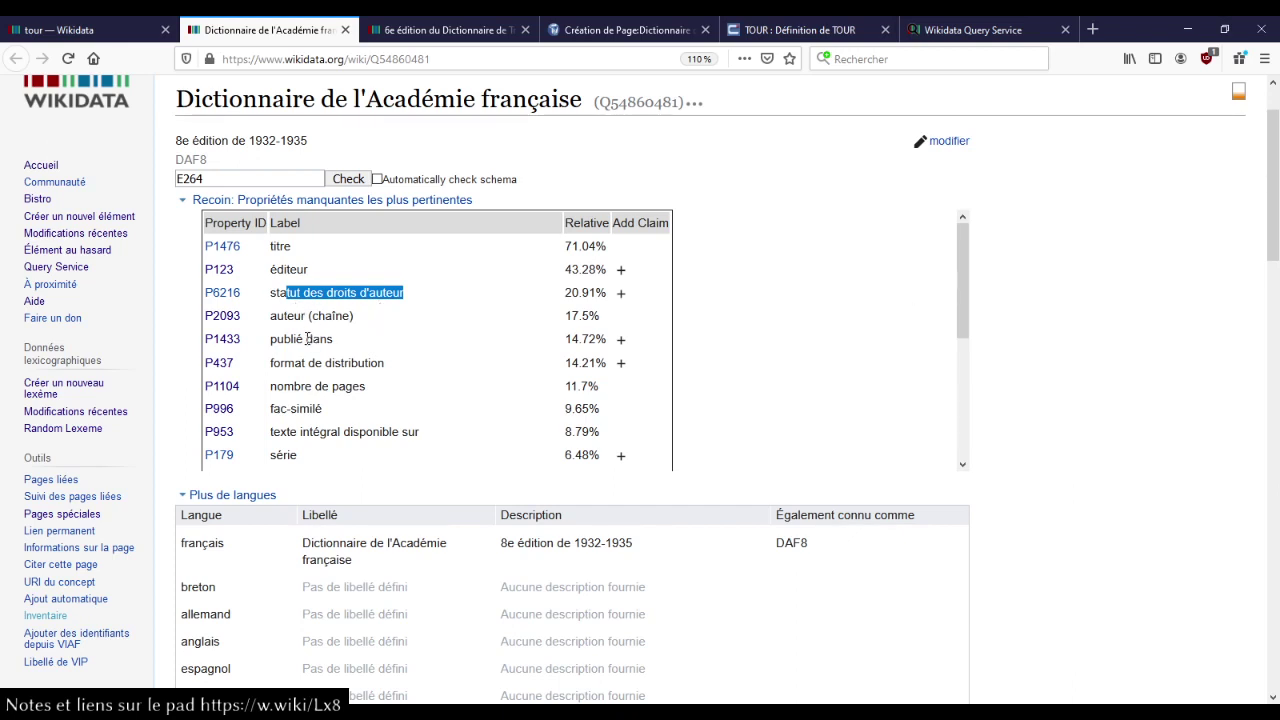
pyautogui.scroll(-2, 380, 323)
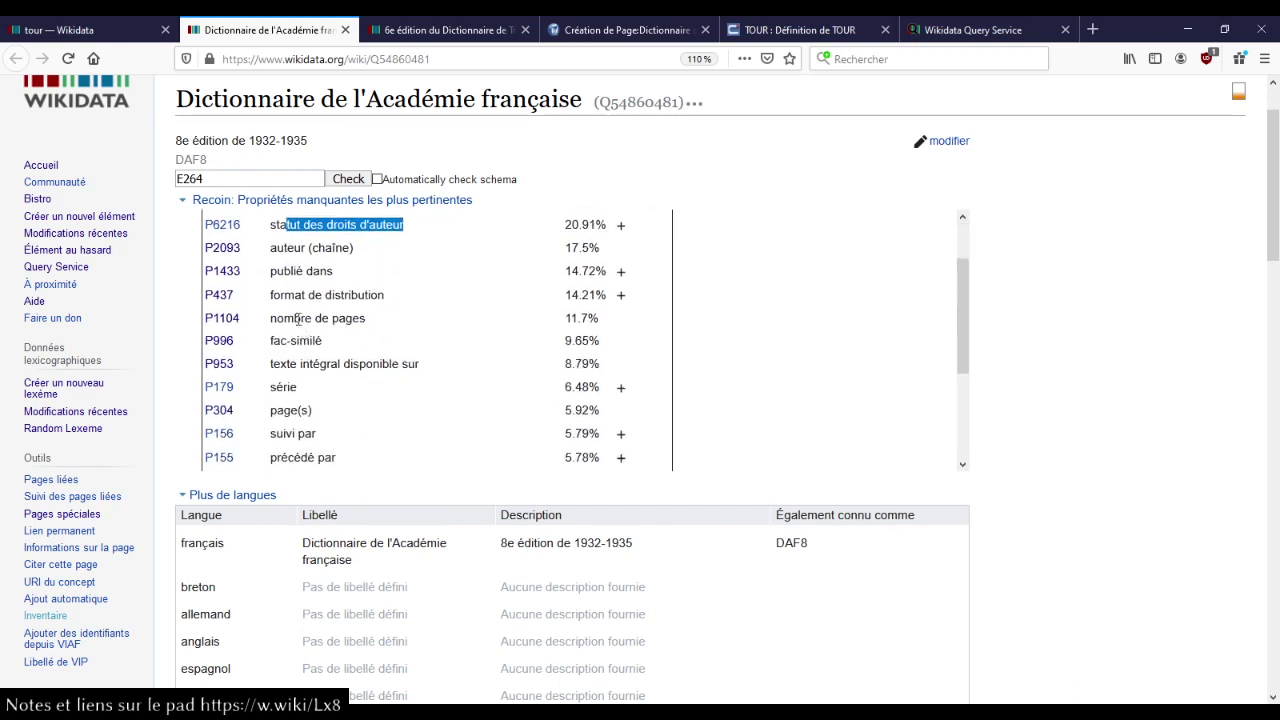
pyautogui.moveTo(288, 318); pyautogui.dragTo(396, 325)
pyautogui.moveTo(281, 340); pyautogui.dragTo(349, 345)
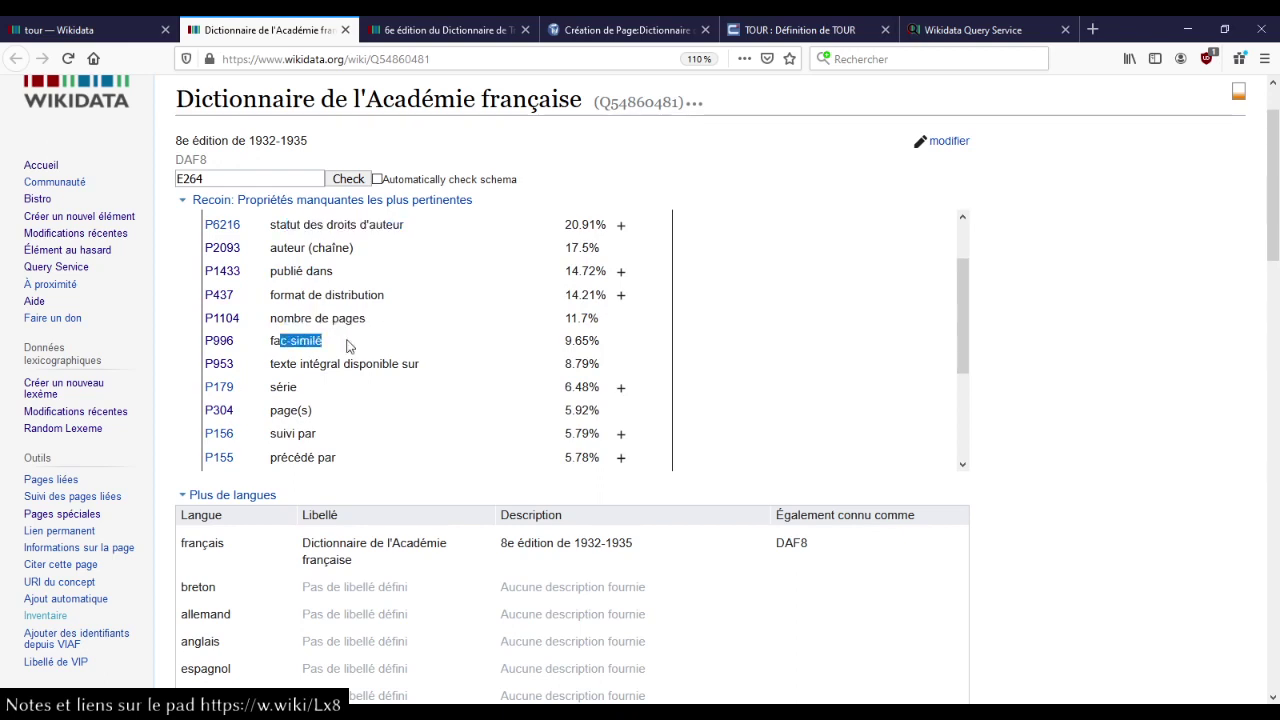
pyautogui.moveTo(273, 366); pyautogui.dragTo(418, 364)
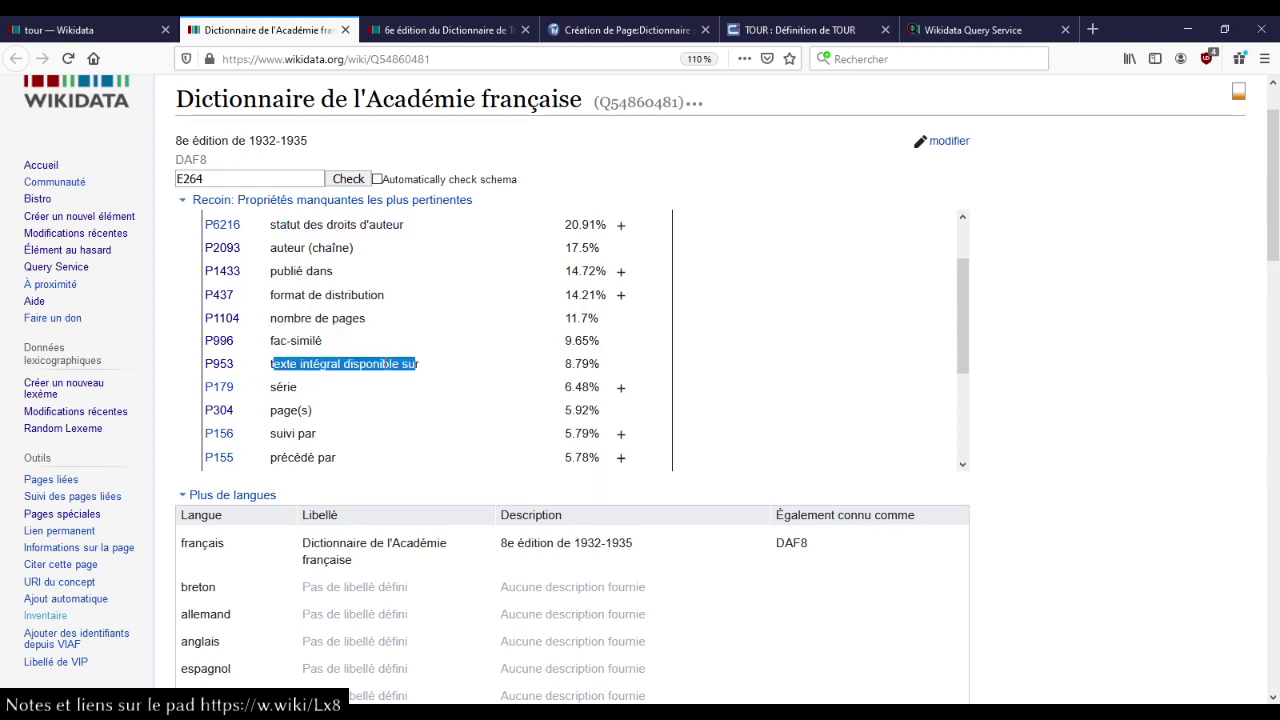
pyautogui.scroll(-2, 390, 366)
pyautogui.moveTo(277, 343); pyautogui.dragTo(291, 345)
pyautogui.scroll(-2, 314, 366)
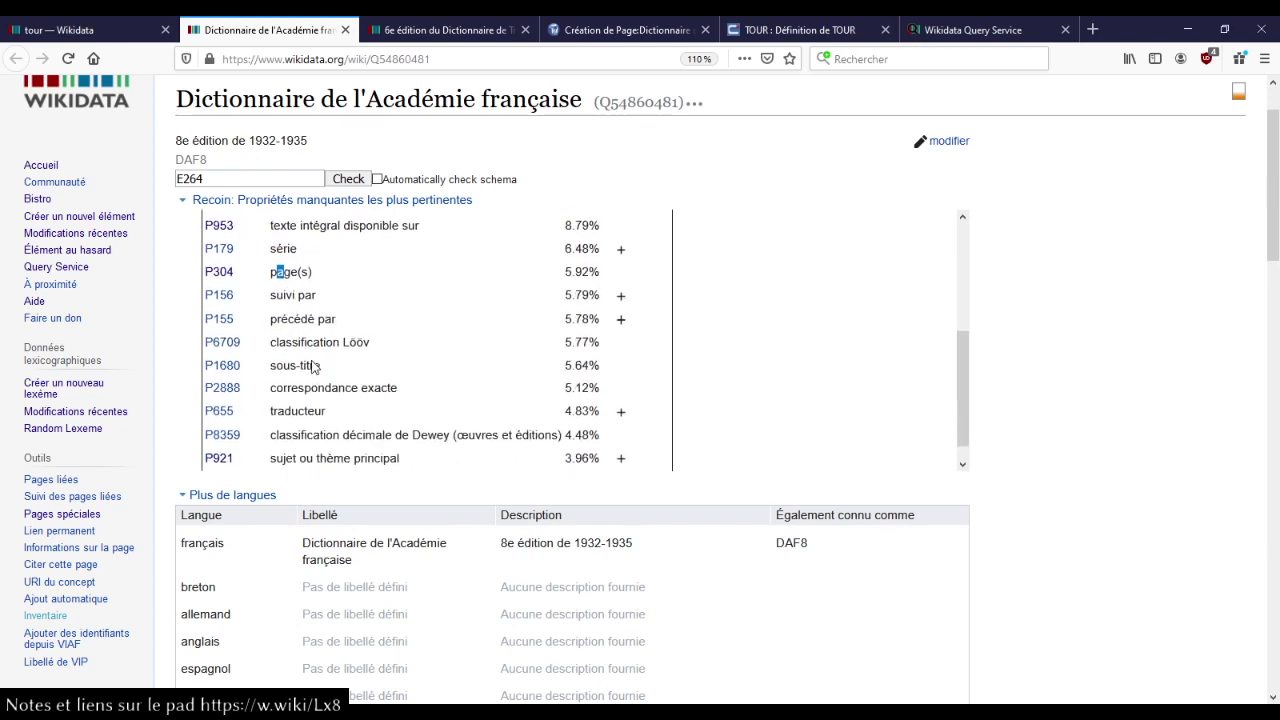
pyautogui.scroll(-1, 314, 366)
pyautogui.scroll(5, 315, 387)
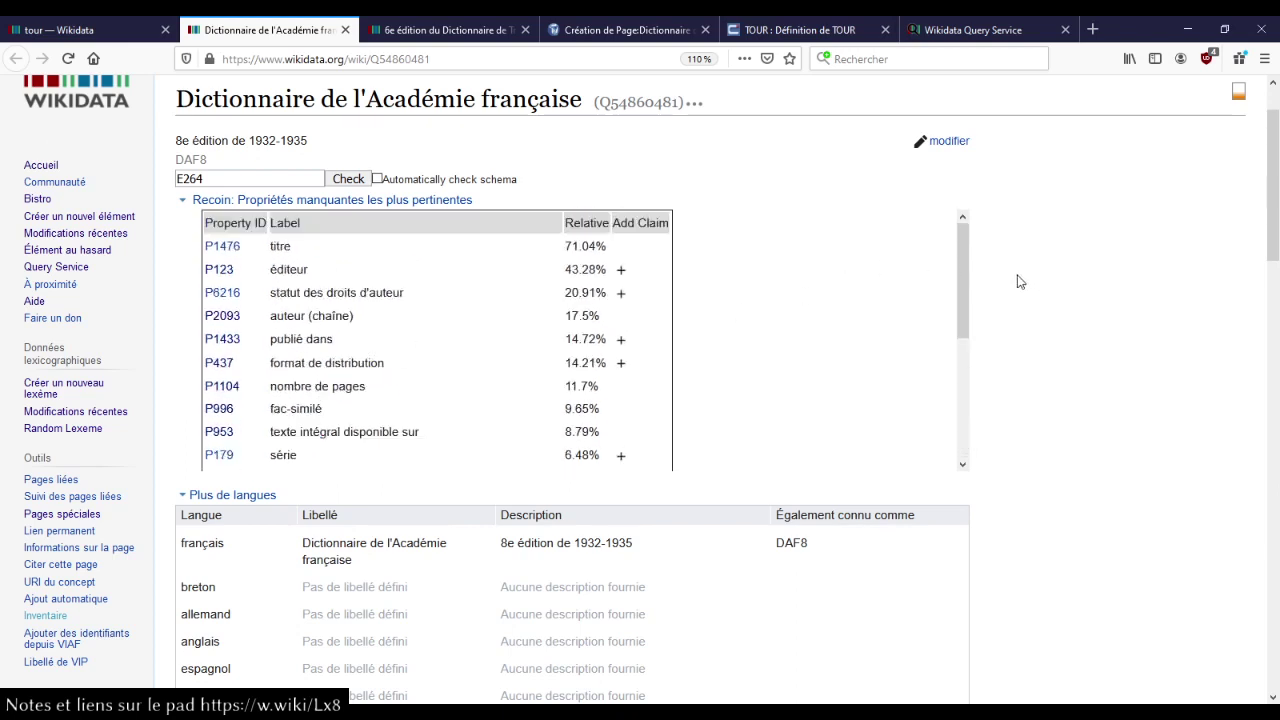
pyautogui.click(337, 203)
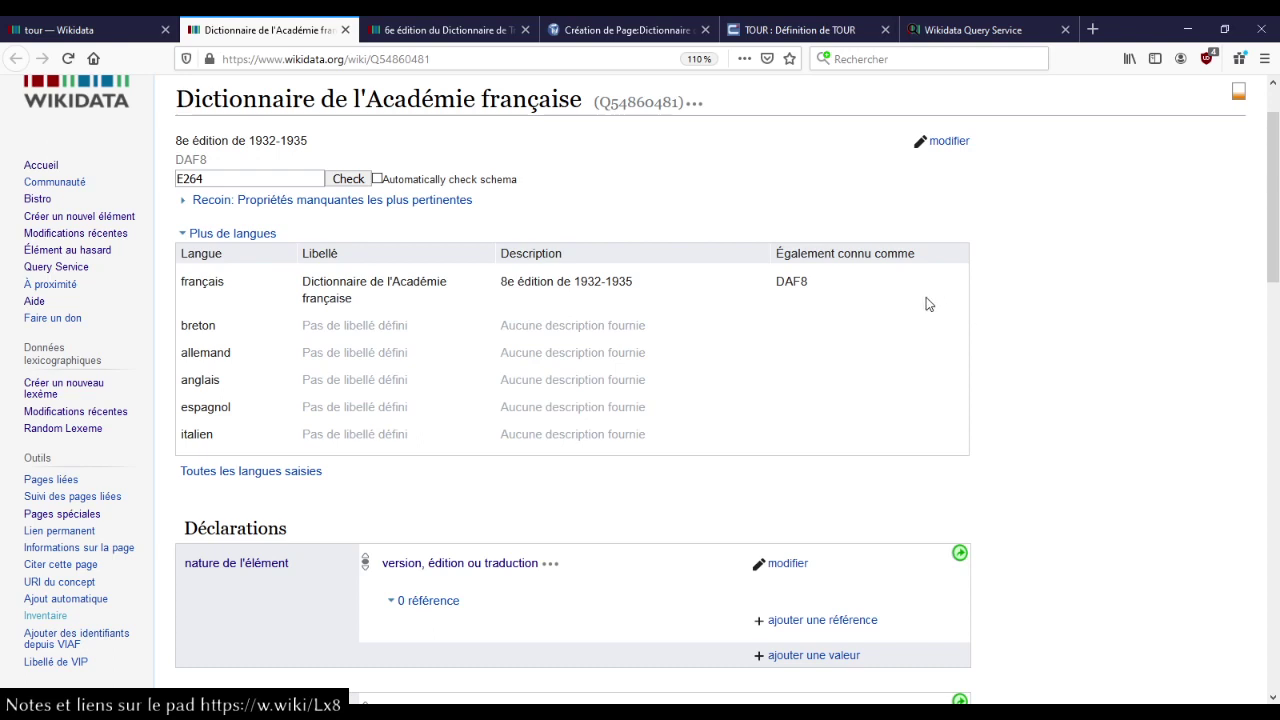
# - Switch to the Wikidata Query Service, generate a short URL for the L2330 forms query, and select the URL text
pyautogui.click(961, 27)
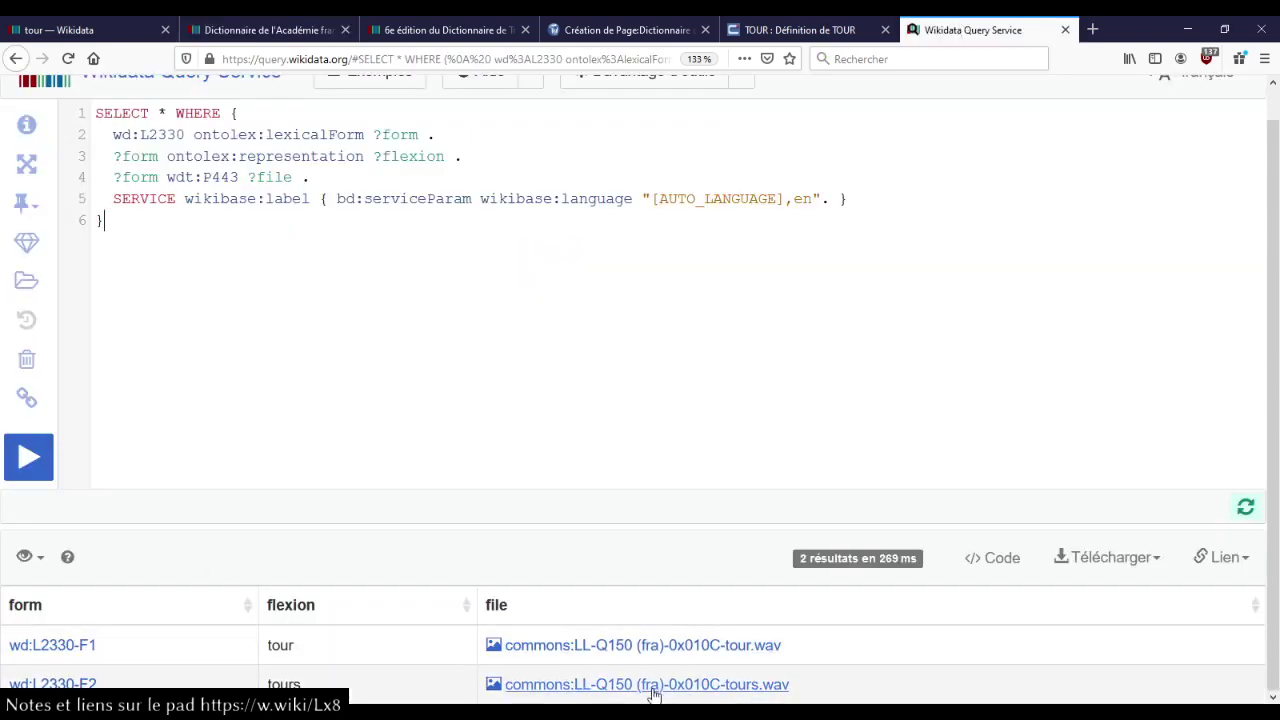
pyautogui.scroll(1, 318, 547)
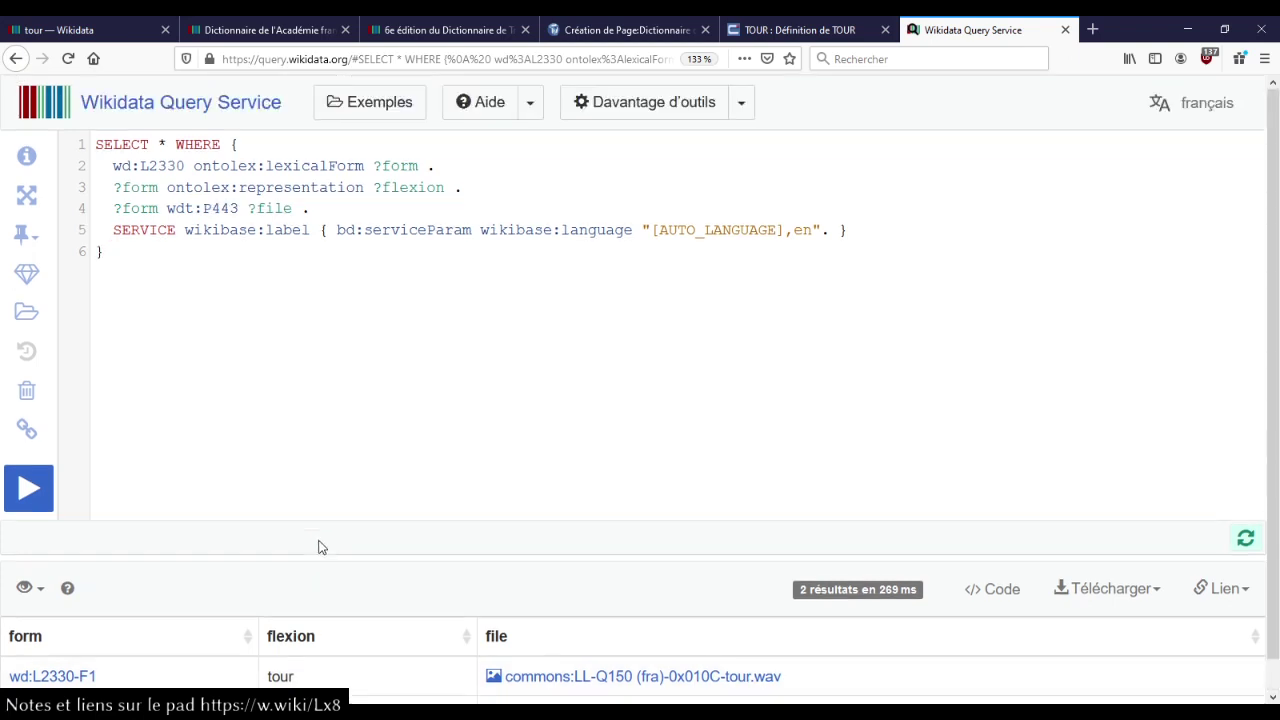
pyautogui.doubleClick(158, 164)
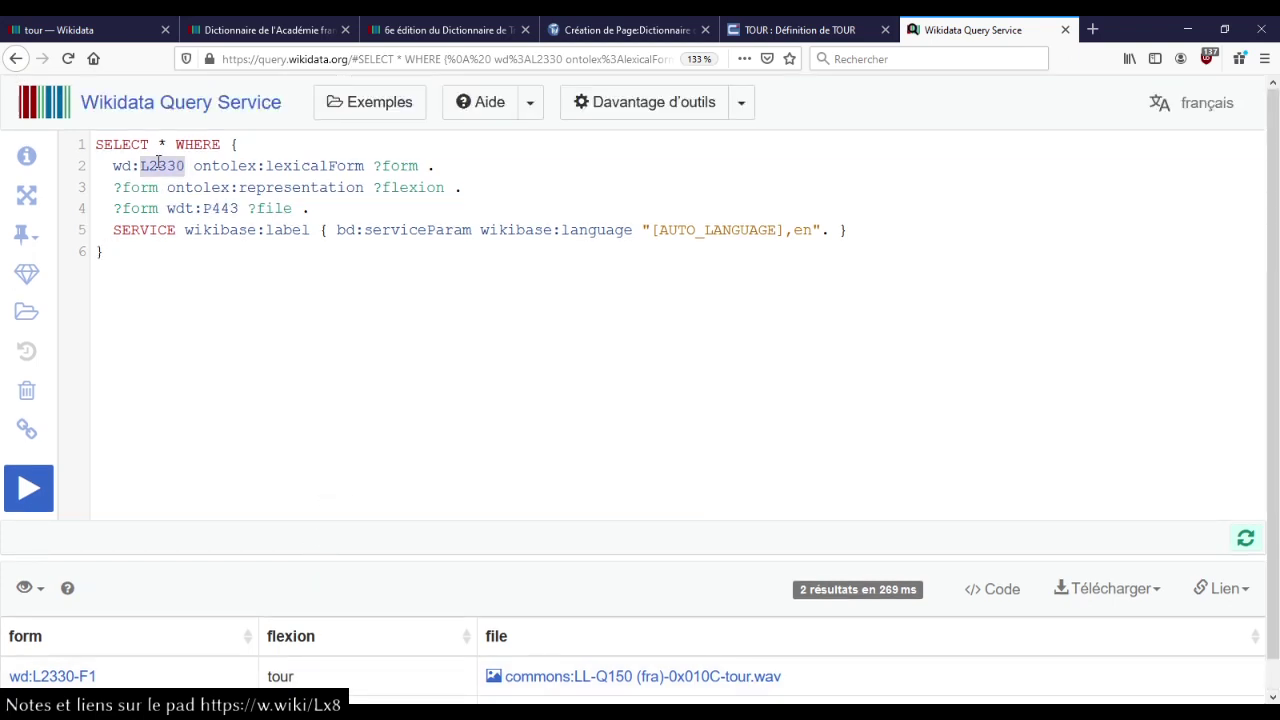
pyautogui.click(158, 164)
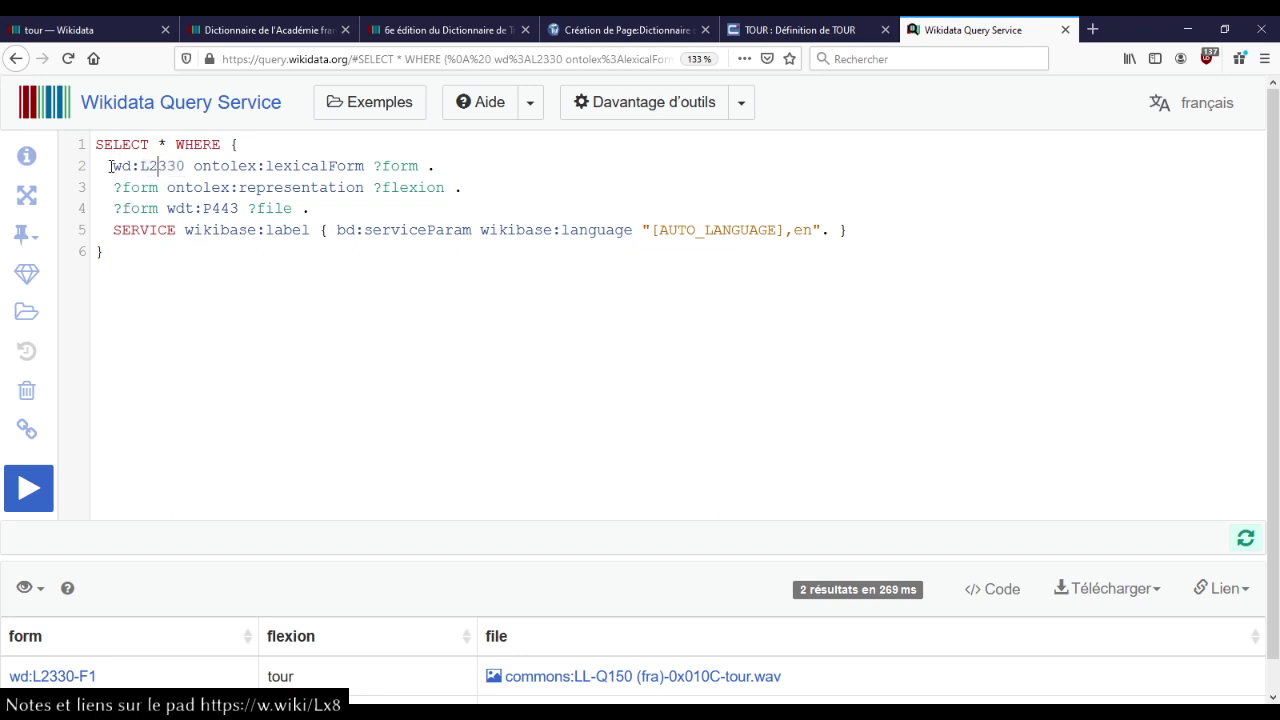
pyautogui.click(27, 428)
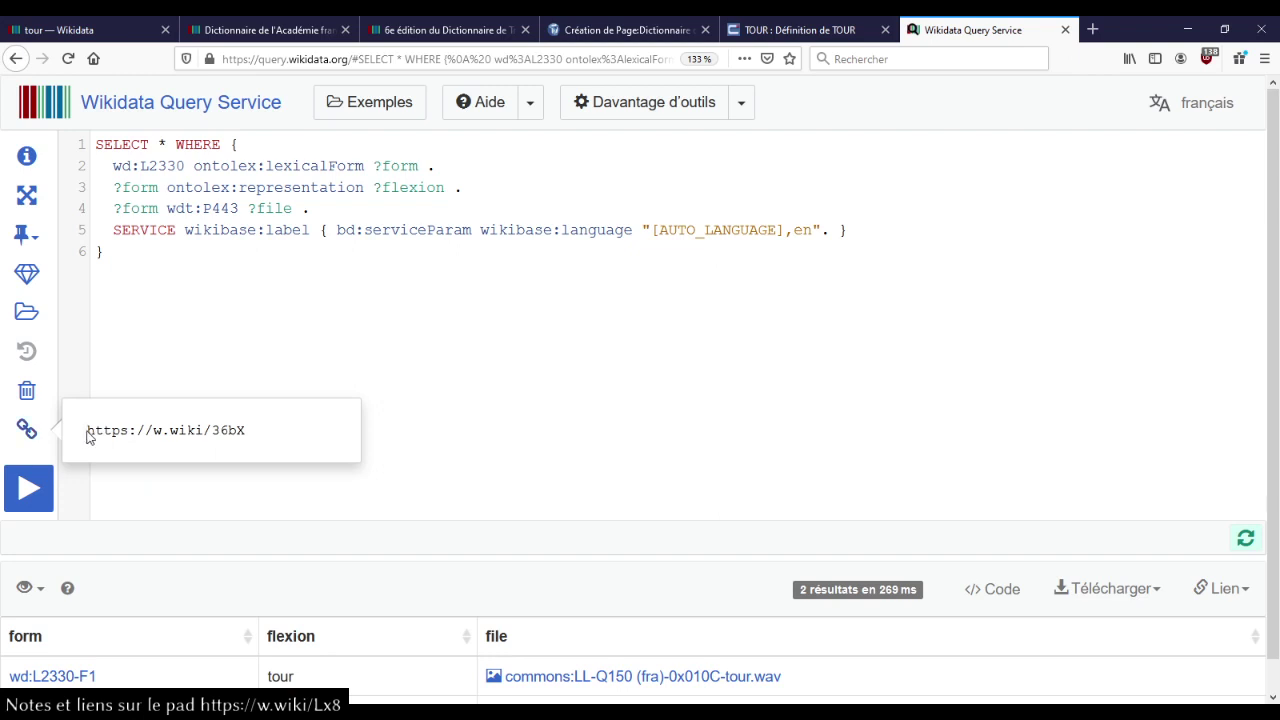
pyautogui.moveTo(87, 432); pyautogui.dragTo(296, 438)
pyautogui.press('Escape')
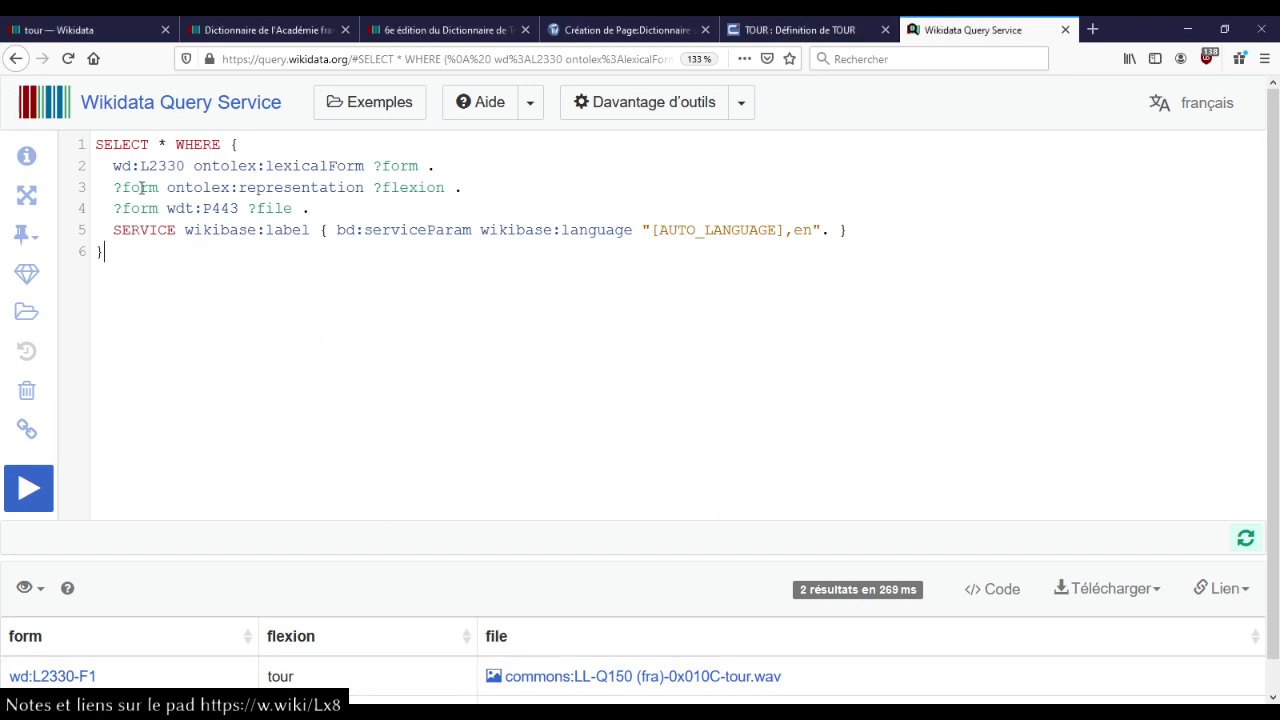
# - Delete the three triple patterns and the label service line from the query body
pyautogui.moveTo(113, 165); pyautogui.dragTo(353, 204)
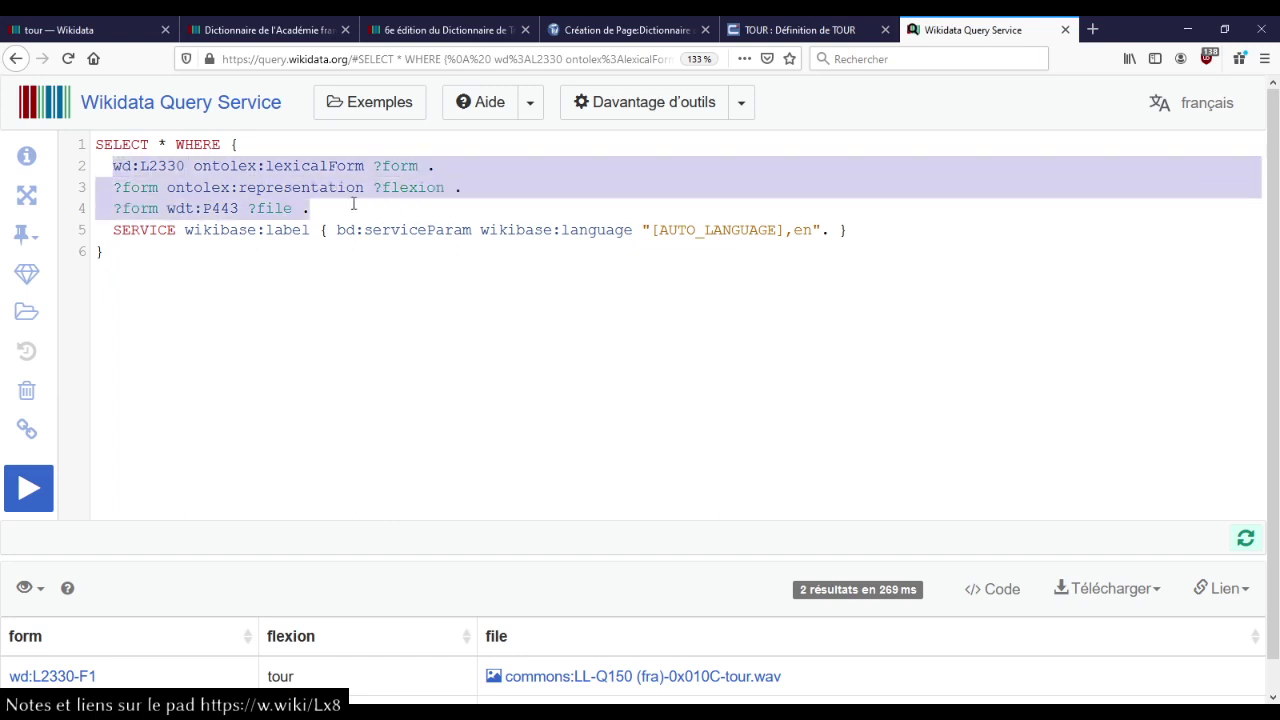
pyautogui.press('BackSpace')
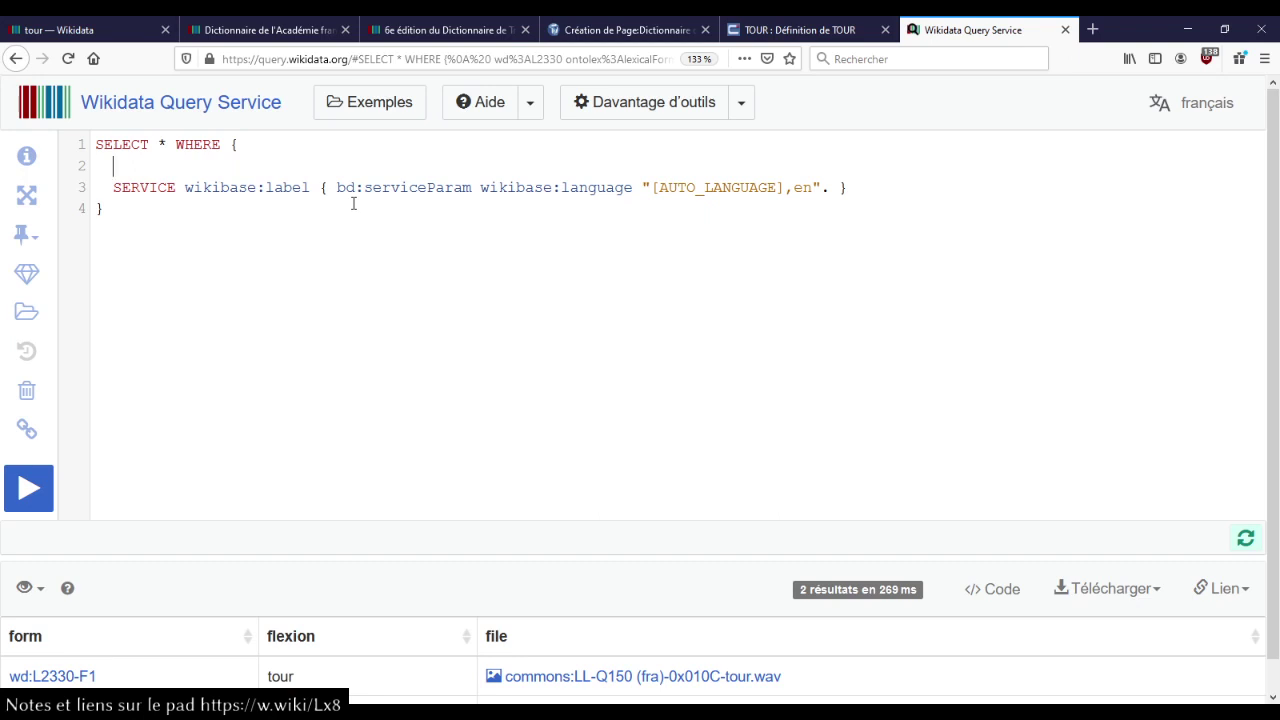
pyautogui.hotkey('shift', 'Up')
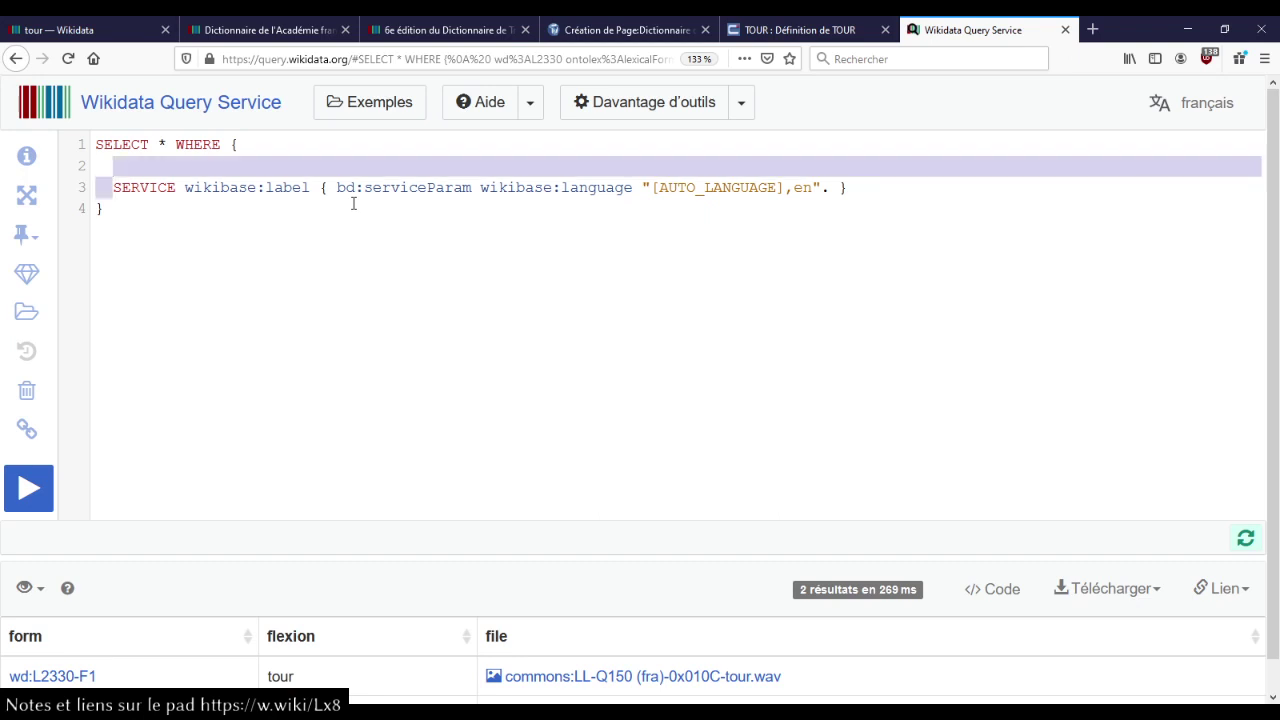
pyautogui.press('BackSpace')
# - Write the triple pattern "?lexeme dct:language ?lang ." inside the WHERE block
pyautogui.write('?l')
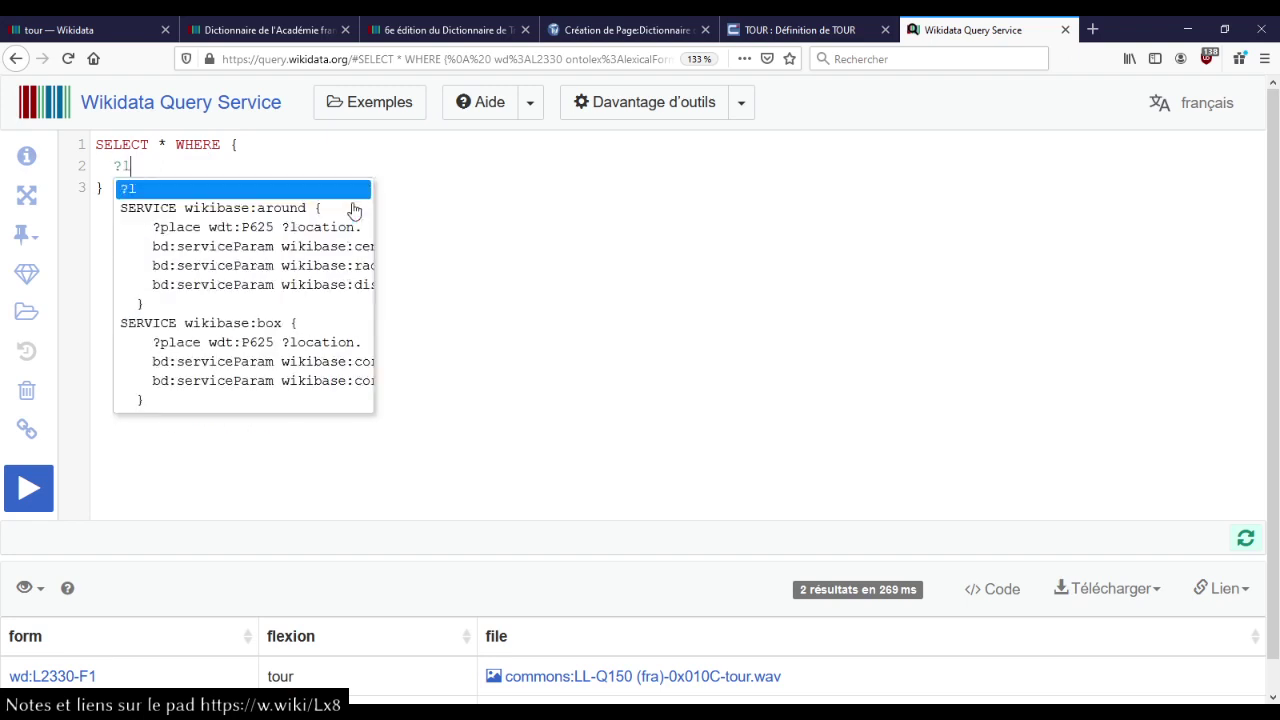
pyautogui.write('exeme dct:')
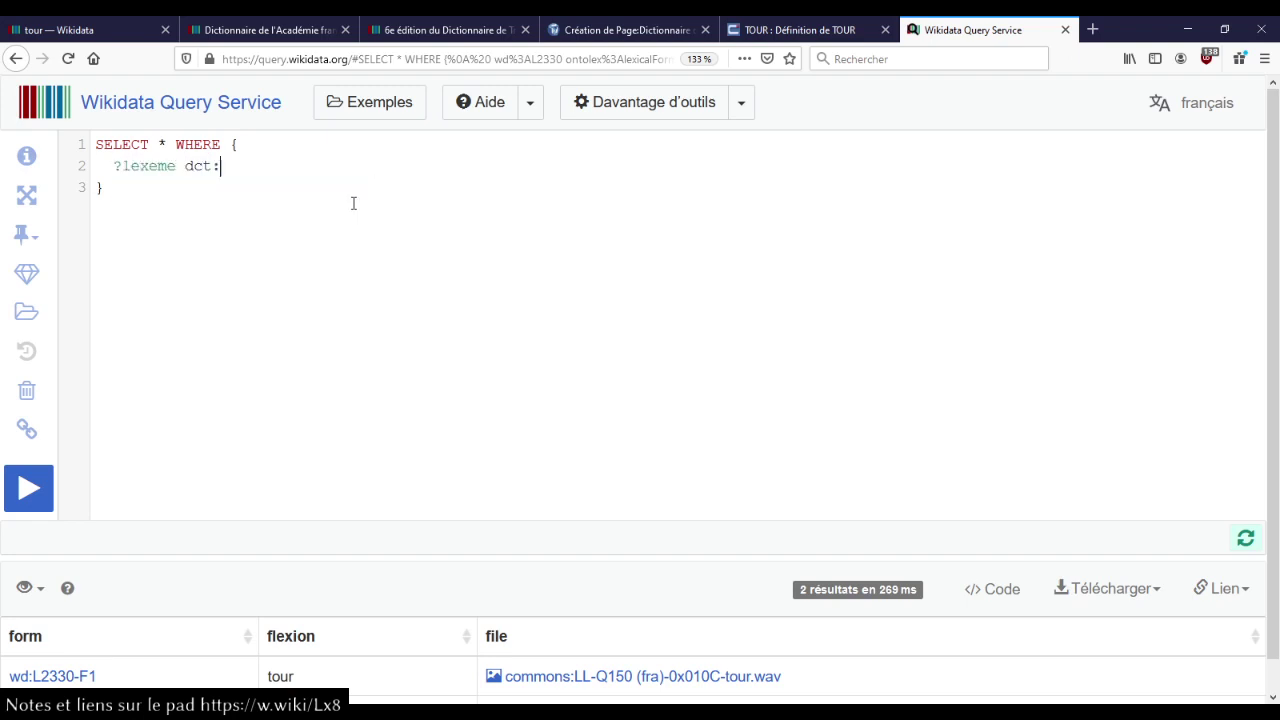
pyautogui.write('language ?lang .')
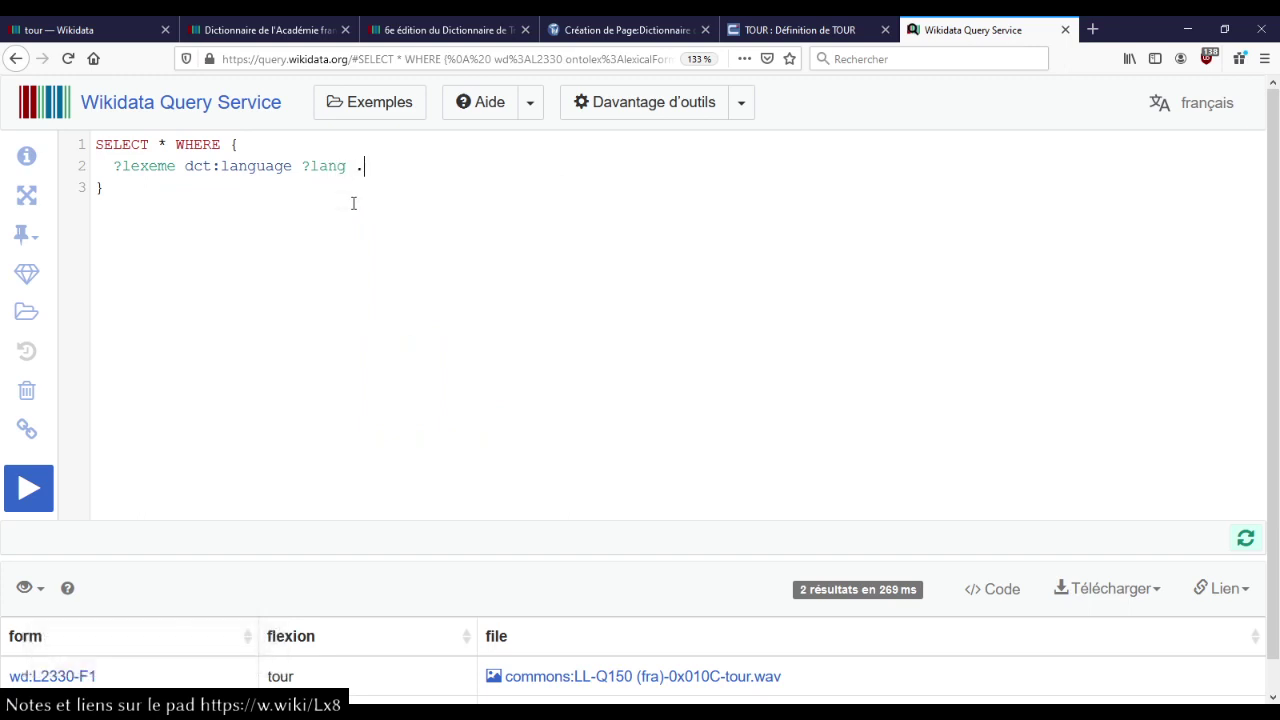
# - Add the wikibase:label service line with "[AUTO_LANGUAGE],en" below the language triple pattern
pyautogui.press('Return')
pyautogui.write('servi')
pyautogui.press('Down')
pyautogui.press('Down')
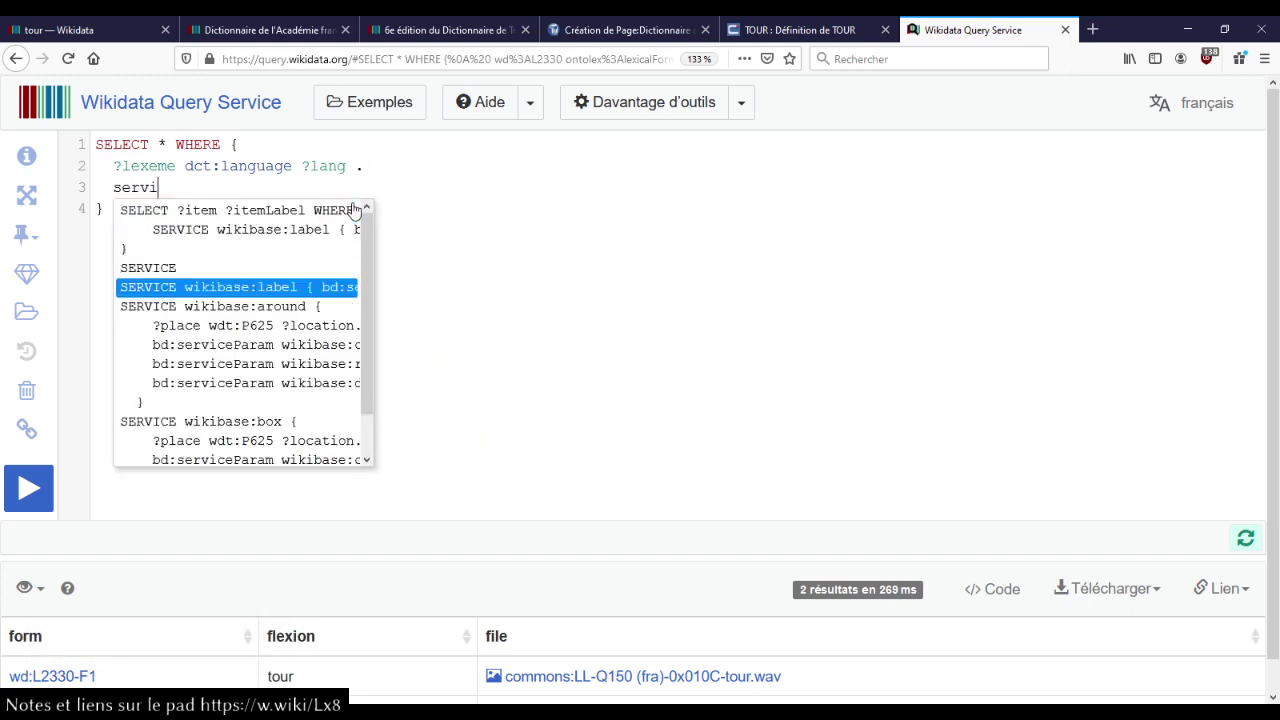
pyautogui.press('Return')
# - Add a "GROUP BY ?lang ?langLabel" clause after the closing brace of the query
pyautogui.press('Down')
pyautogui.press('Return')
pyautogui.write('GROUP')
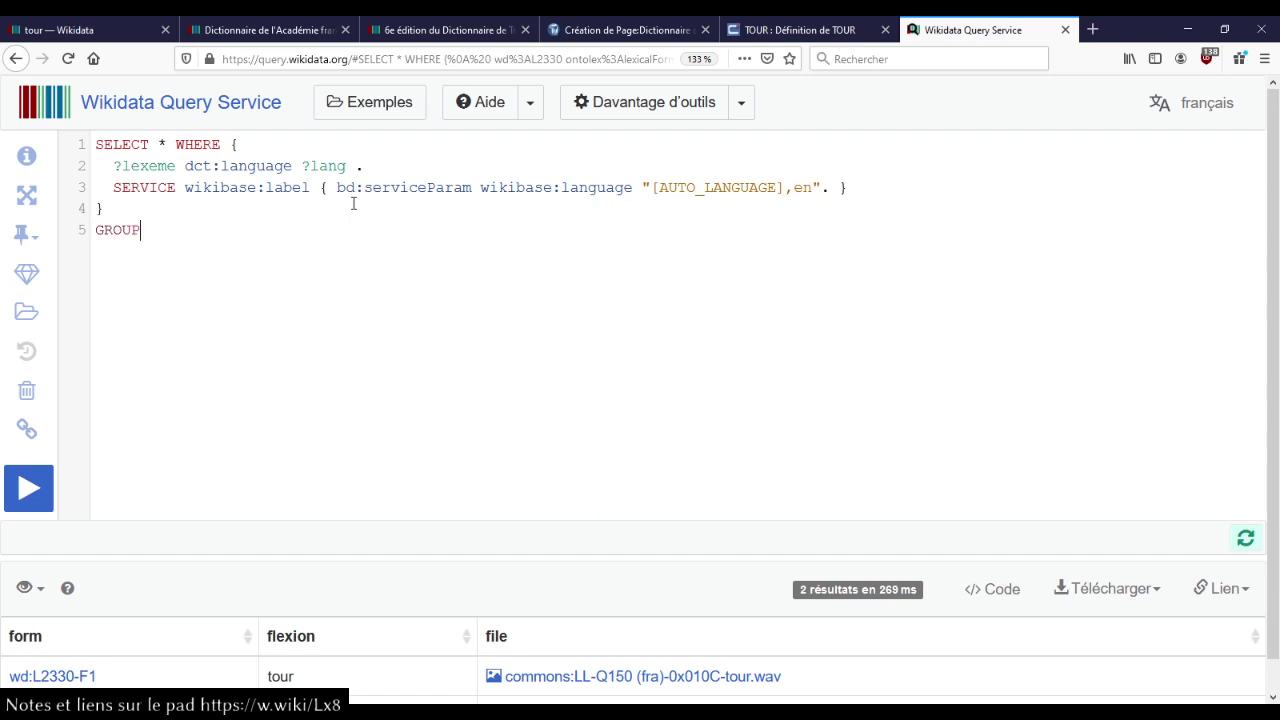
pyautogui.write(' BY ?lang ?')
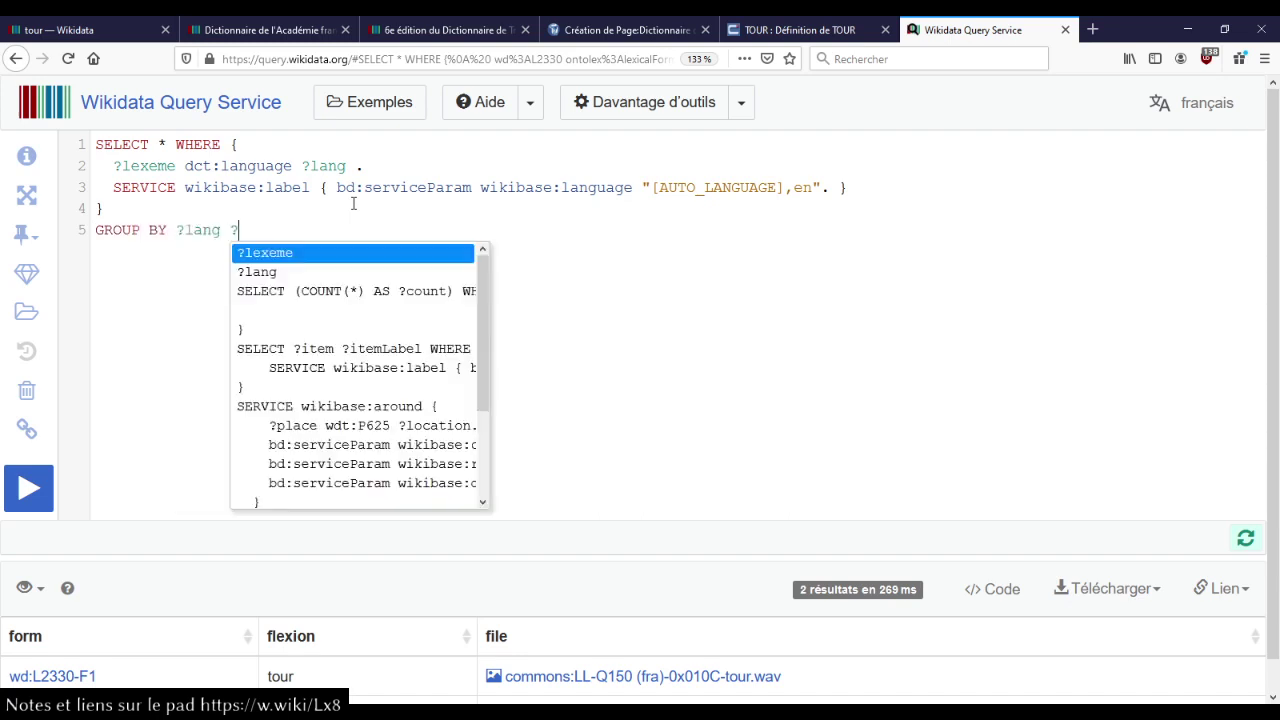
pyautogui.press('Down')
pyautogui.press('Return')
pyautogui.write('Label')
# - Replace the asterisk in the SELECT clause with ?lang ?langLabel, copied from the GROUP BY line
pyautogui.hotkey('ctrl', 'shift', 'Left')
pyautogui.hotkey('ctrl', 'shift', 'Left')
pyautogui.hotkey('ctrl', 'shift', 'Left')
pyautogui.hotkey('ctrl', 'c')
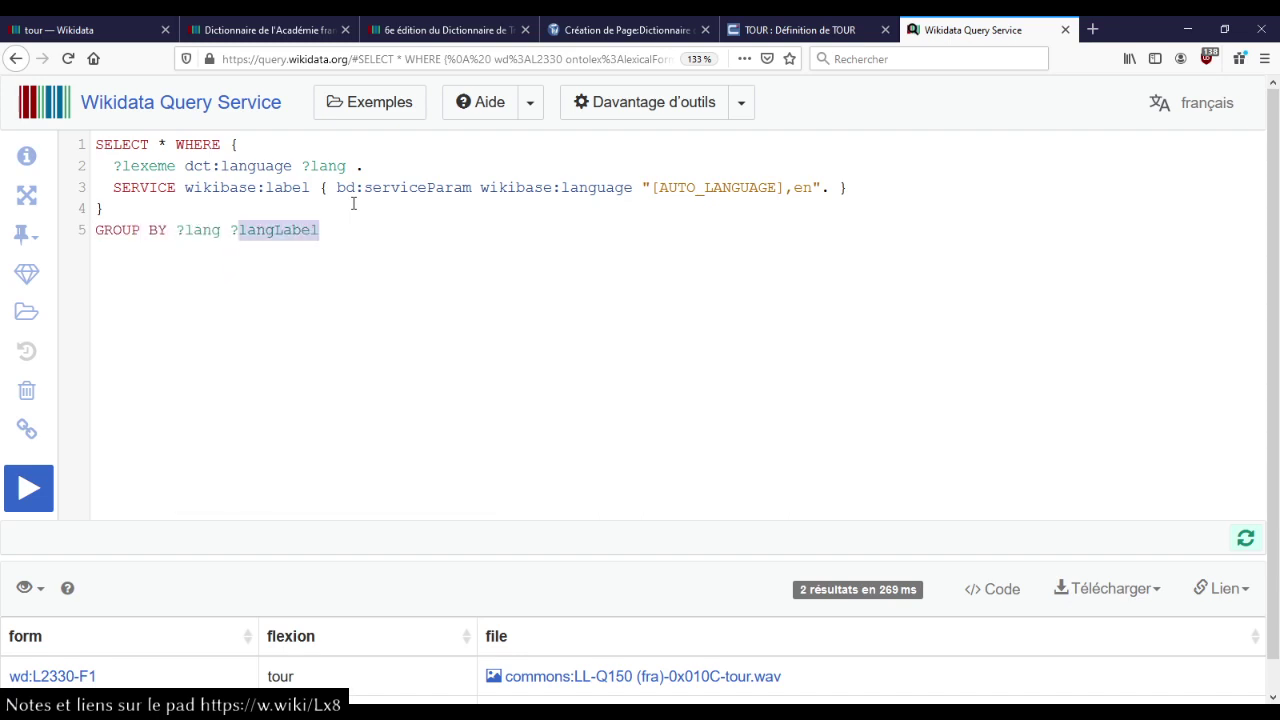
pyautogui.hotkey('ctrl', 'Home')
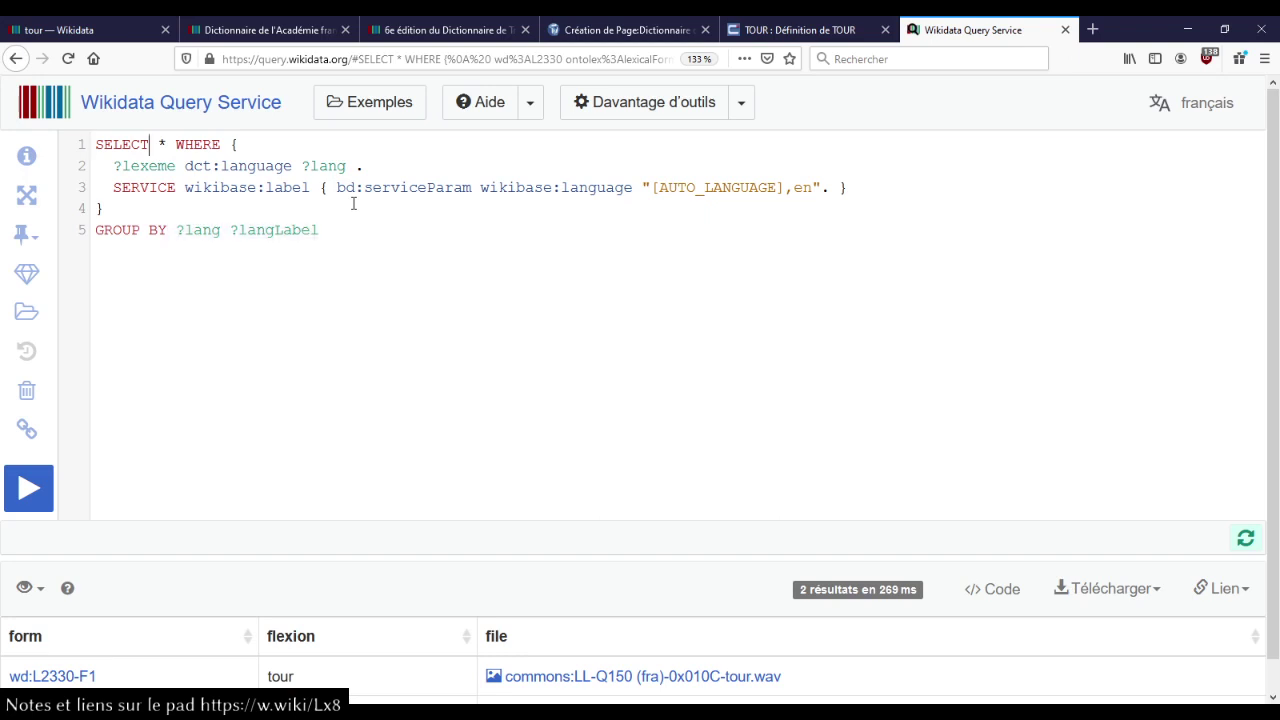
pyautogui.press('Right')
pyautogui.hotkey('shift', 'Right')
pyautogui.hotkey('ctrl', 'v')
# - Add a COUNT aggregate aliased as ?ct at the end of the SELECT clause
pyautogui.write('cou')
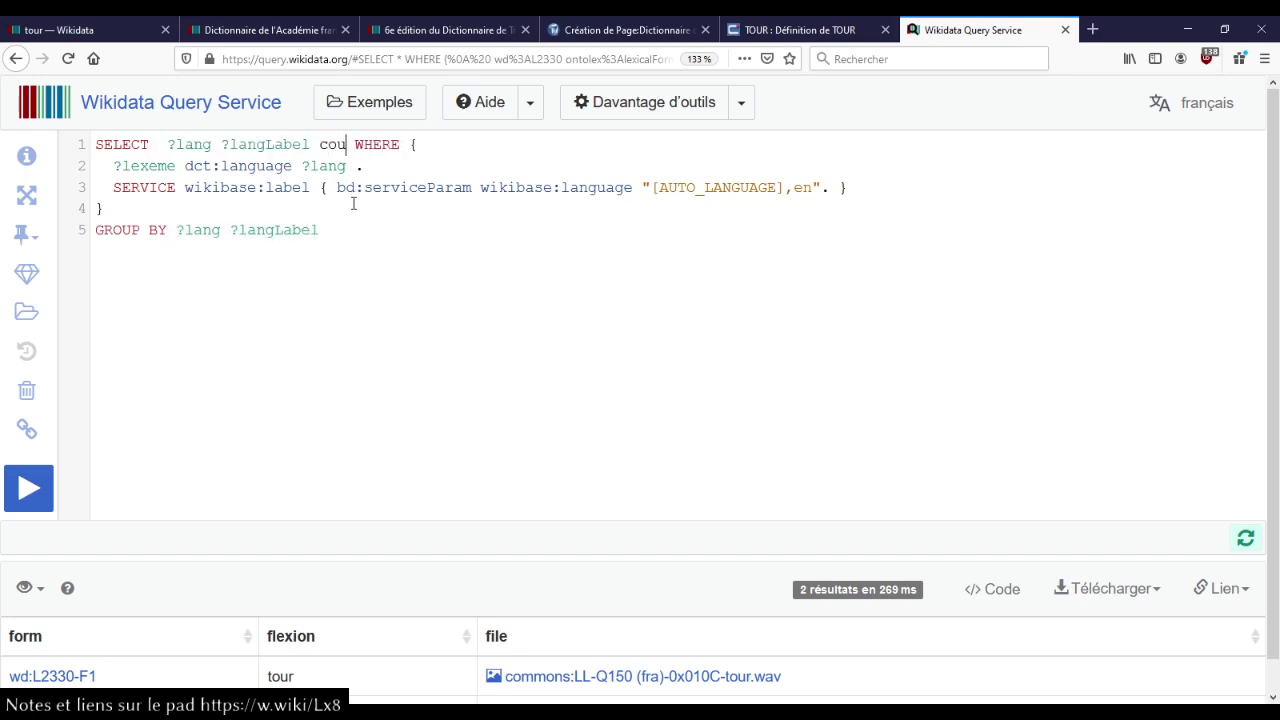
pyautogui.write('nt')
pyautogui.hotkey('ctrl', 'space')
pyautogui.press('Down')
pyautogui.press('Down')
pyautogui.press('Return')
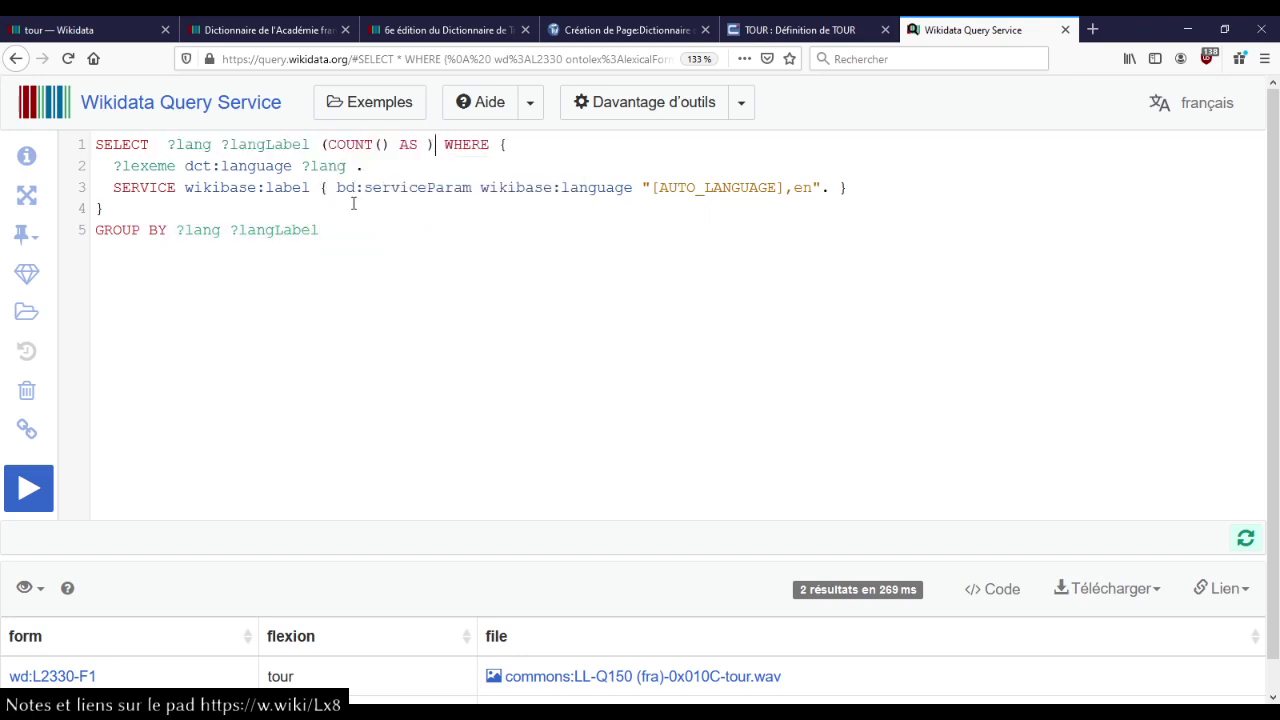
pyautogui.write('?ct')
# - Make the aggregate count DISTINCT ?lexeme and remove the extra space after SELECT
pyautogui.write('DISTIN')
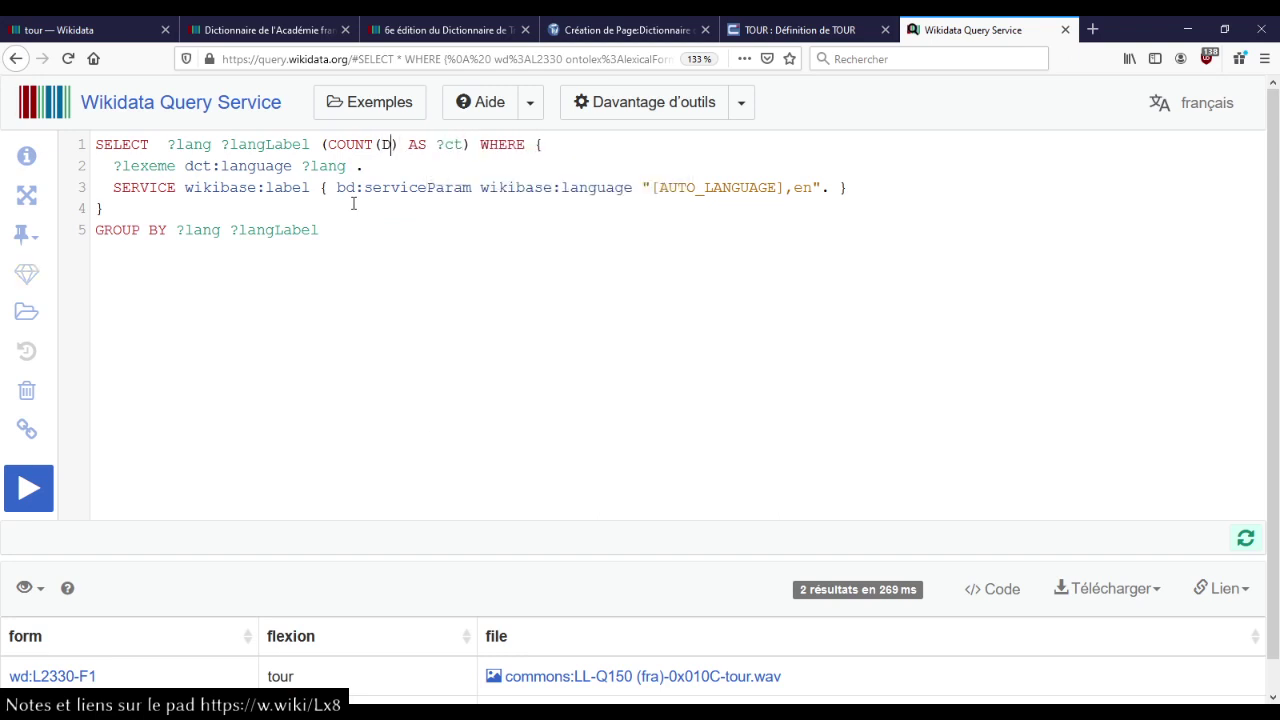
pyautogui.write('CT ?')
pyautogui.press('Down')
pyautogui.press('Down')
pyautogui.press('Down')
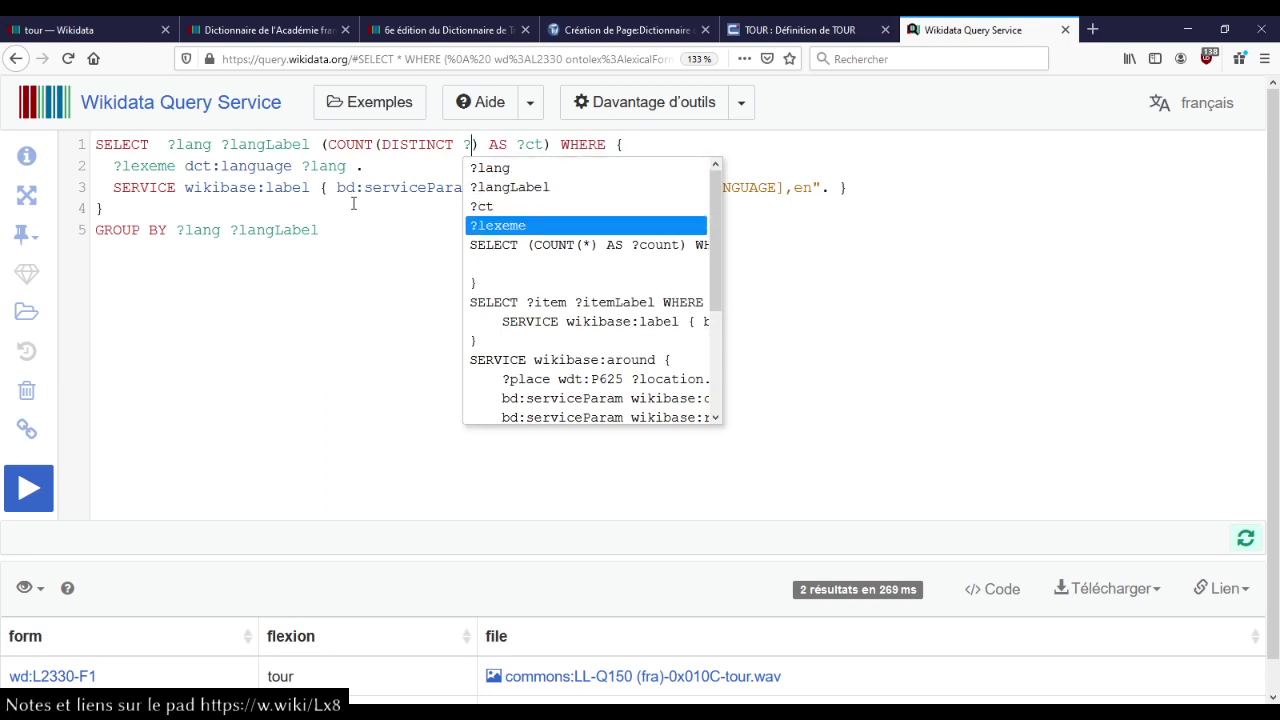
pyautogui.press('Return')
pyautogui.press('Delete')
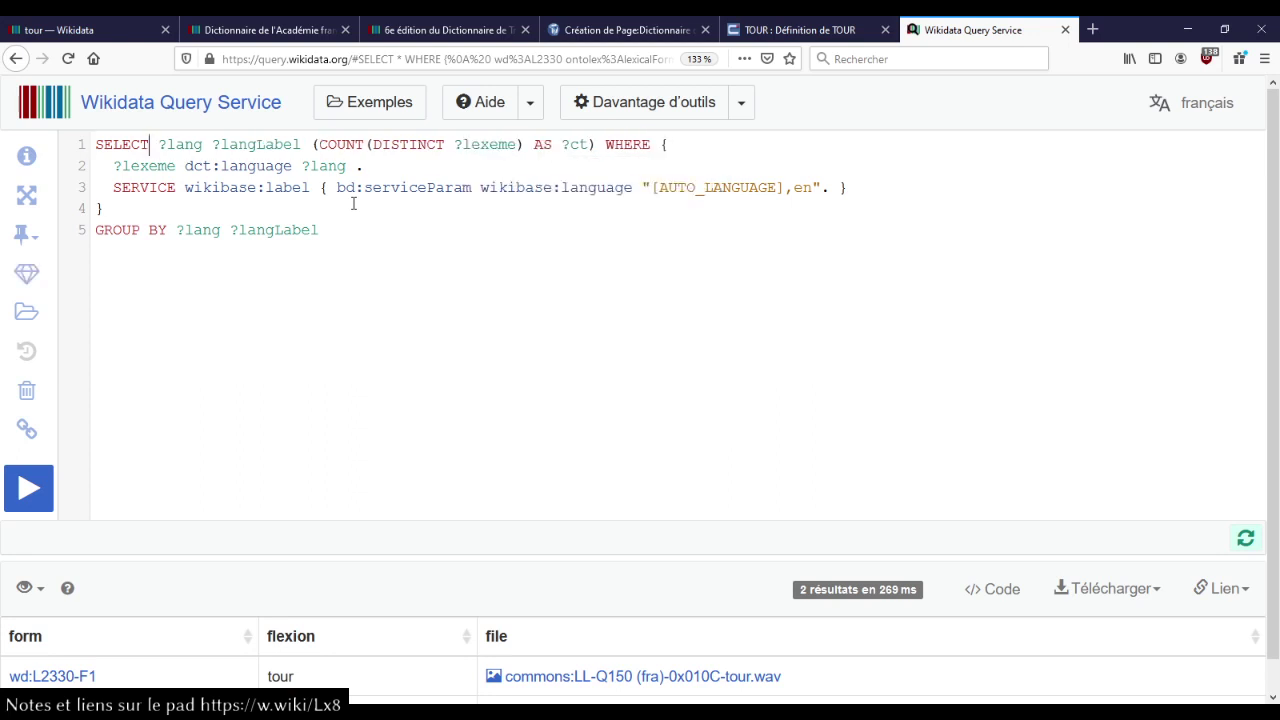
# - Add "ORDER BY DESC(?ct)" as the last line and run the query
pyautogui.press('Return')
pyautogui.write('ORDER BY DESC(?')
pyautogui.press('Down')
pyautogui.press('Down')
pyautogui.press('Down')
pyautogui.press('Return')
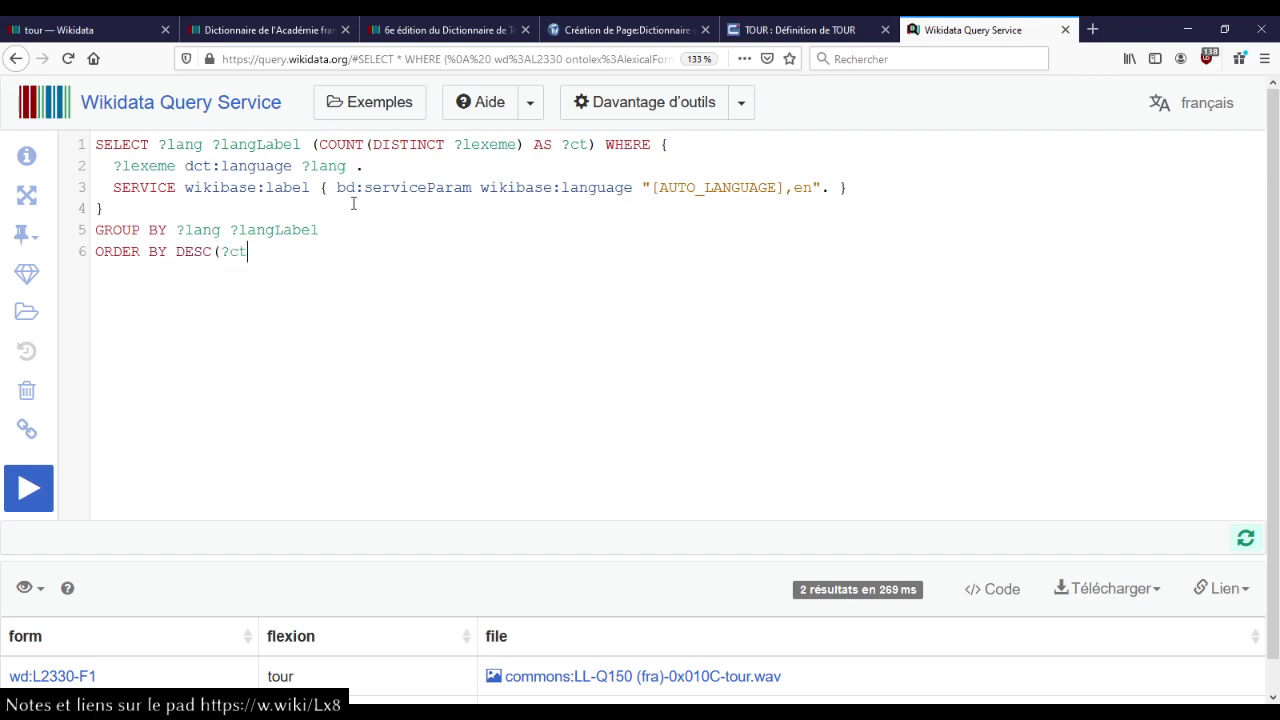
pyautogui.write(')')
pyautogui.hotkey('ctrl', 'Return')
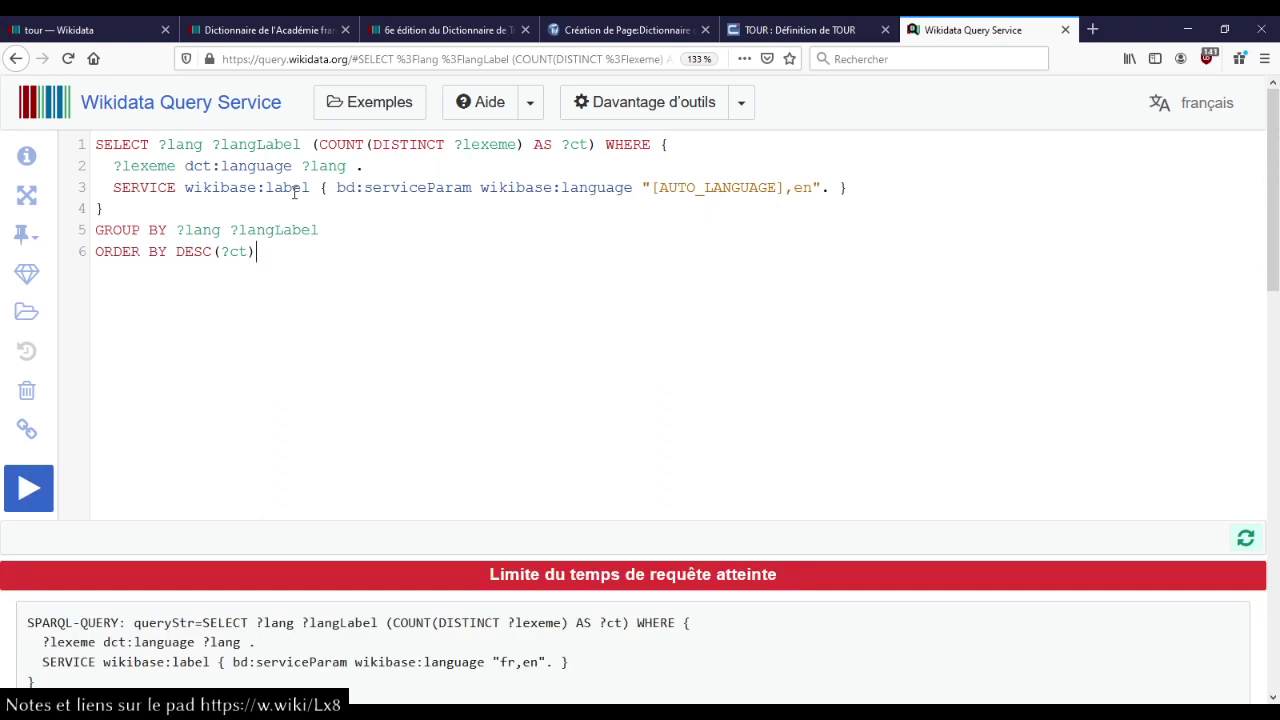
# - Remove the label service line and ?langLabel from both the SELECT and GROUP BY clauses, and rerun the query
pyautogui.press('BackSpace')
pyautogui.press('BackSpace')
pyautogui.tripleClick(469, 183)
pyautogui.press('BackSpace')
pyautogui.doubleClick(241, 147)
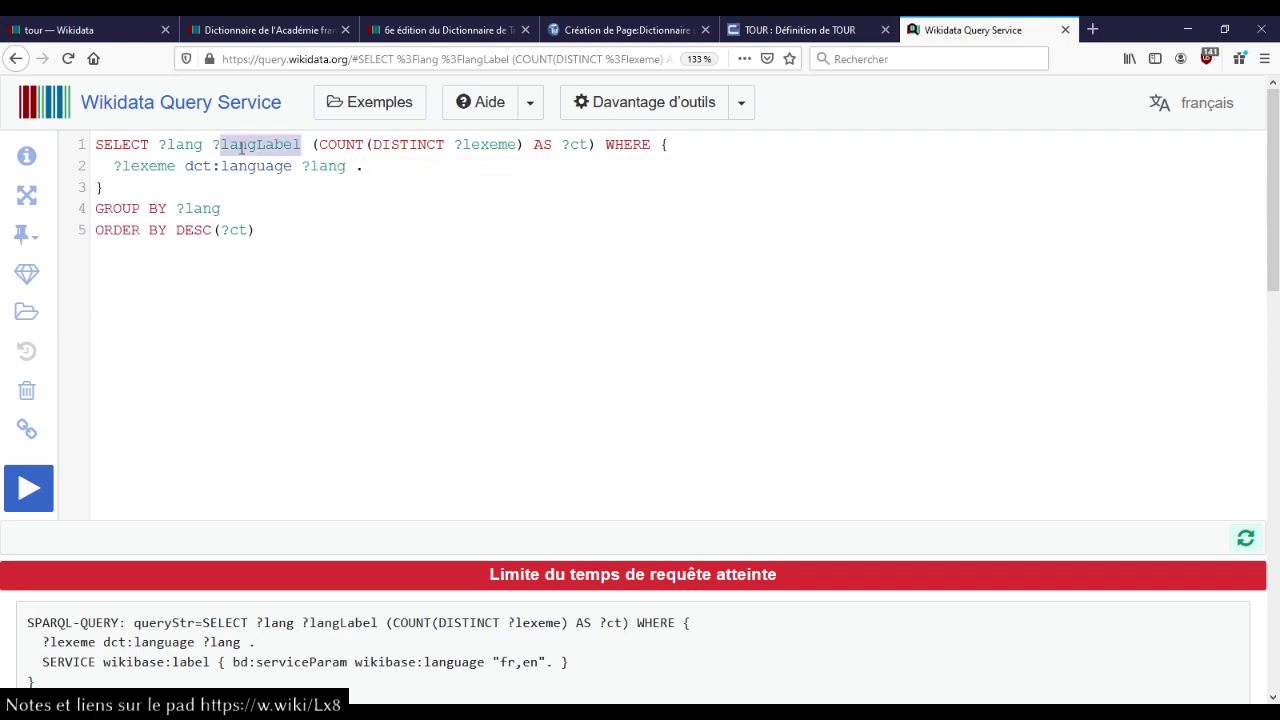
pyautogui.press('BackSpace')
pyautogui.press('BackSpace')
pyautogui.hotkey('ctrl', 'Return')
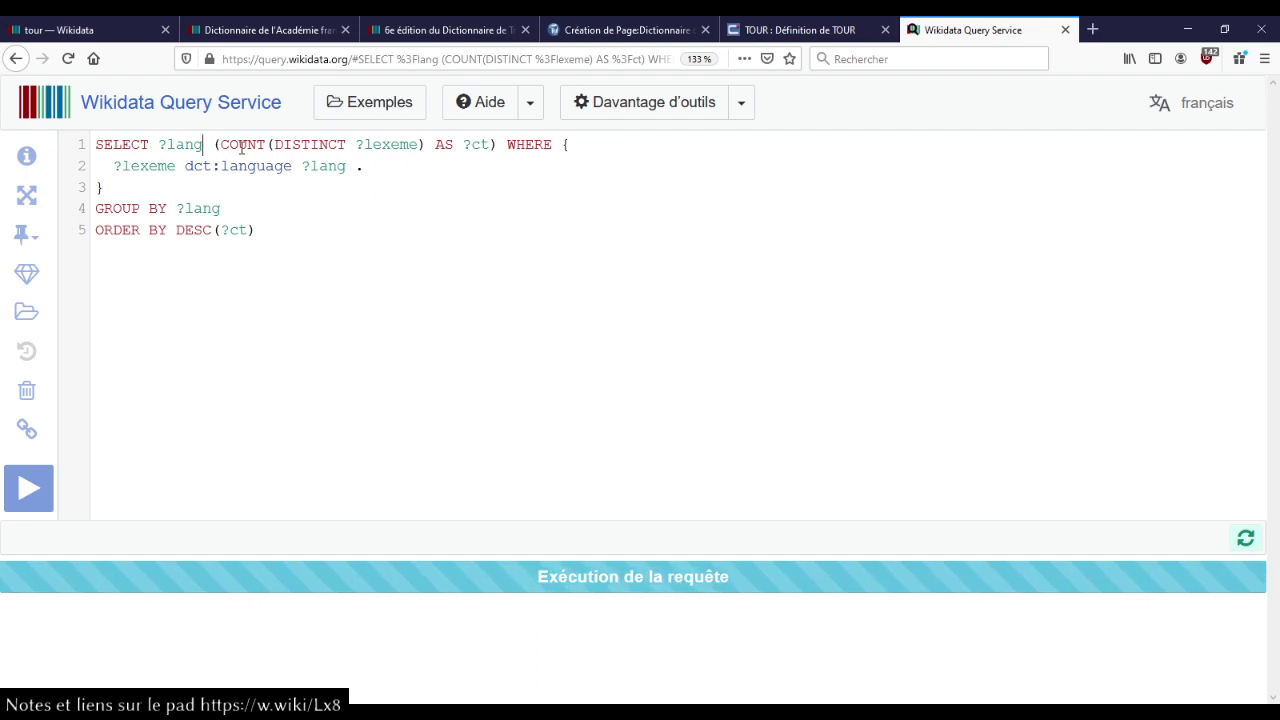
# - Search the web for "ordia wikidata" in a new browser tab
pyautogui.hotkey('ctrl', 't')
pyautogui.write('ordia')
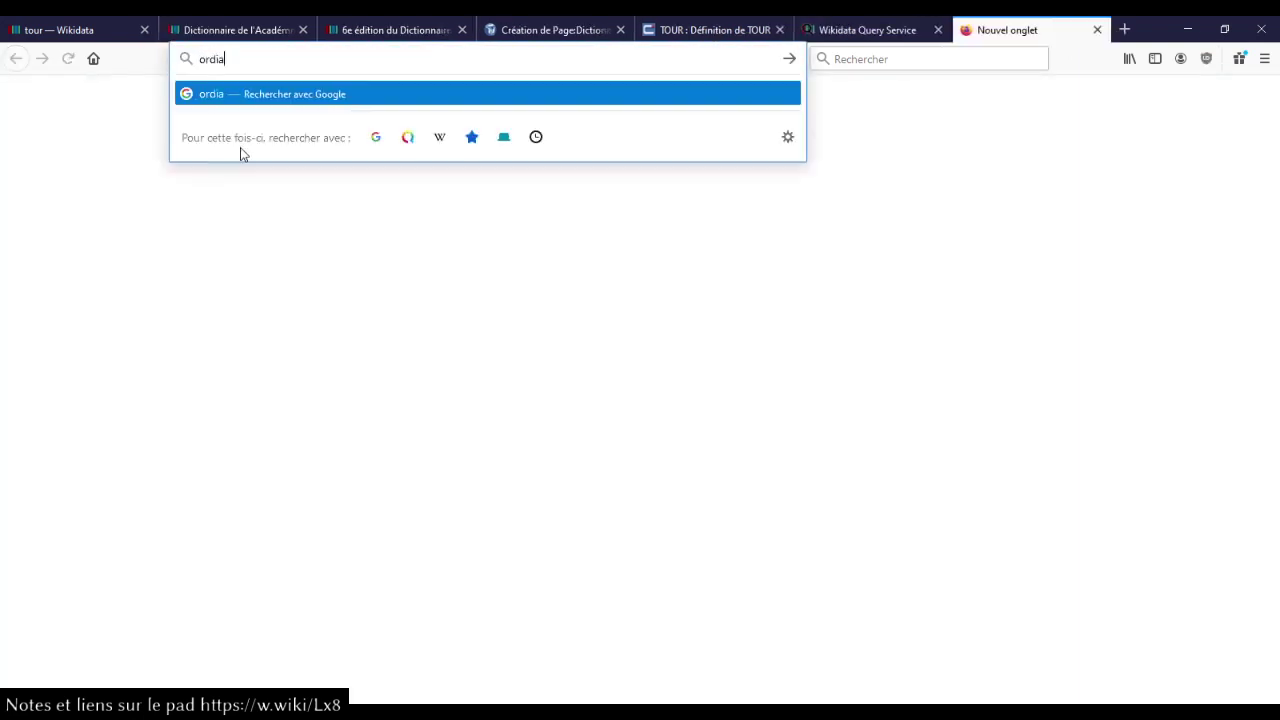
pyautogui.write(' wikidata')
pyautogui.press('Return')
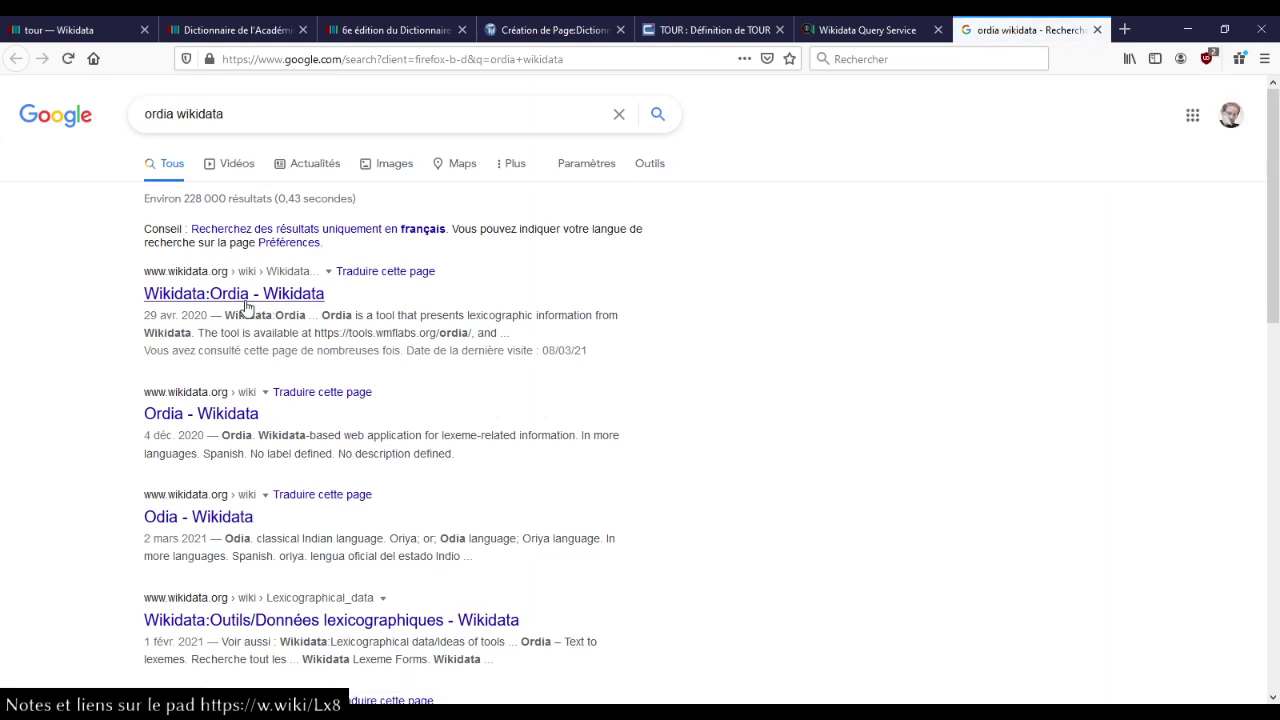
# - Open the Ordia tool through its Wikidata project page and select the tool's URL
pyautogui.click(246, 301)
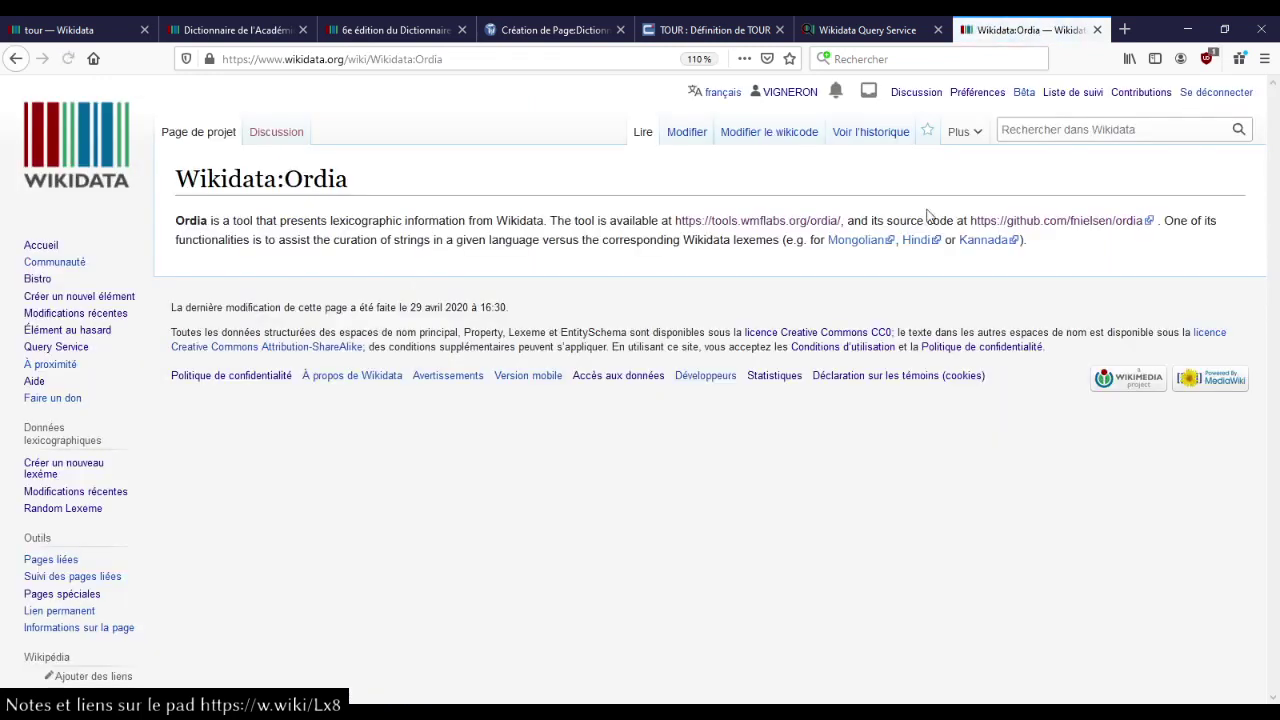
pyautogui.click(737, 222)
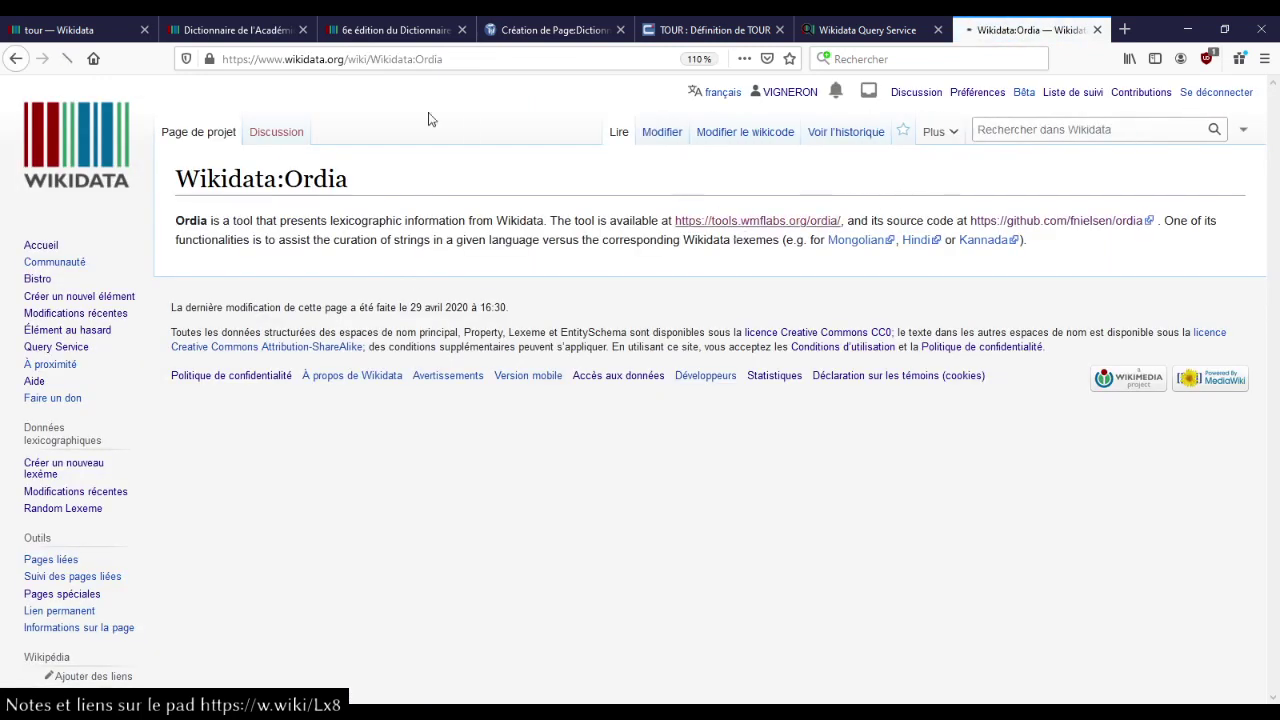
pyautogui.click(405, 54)
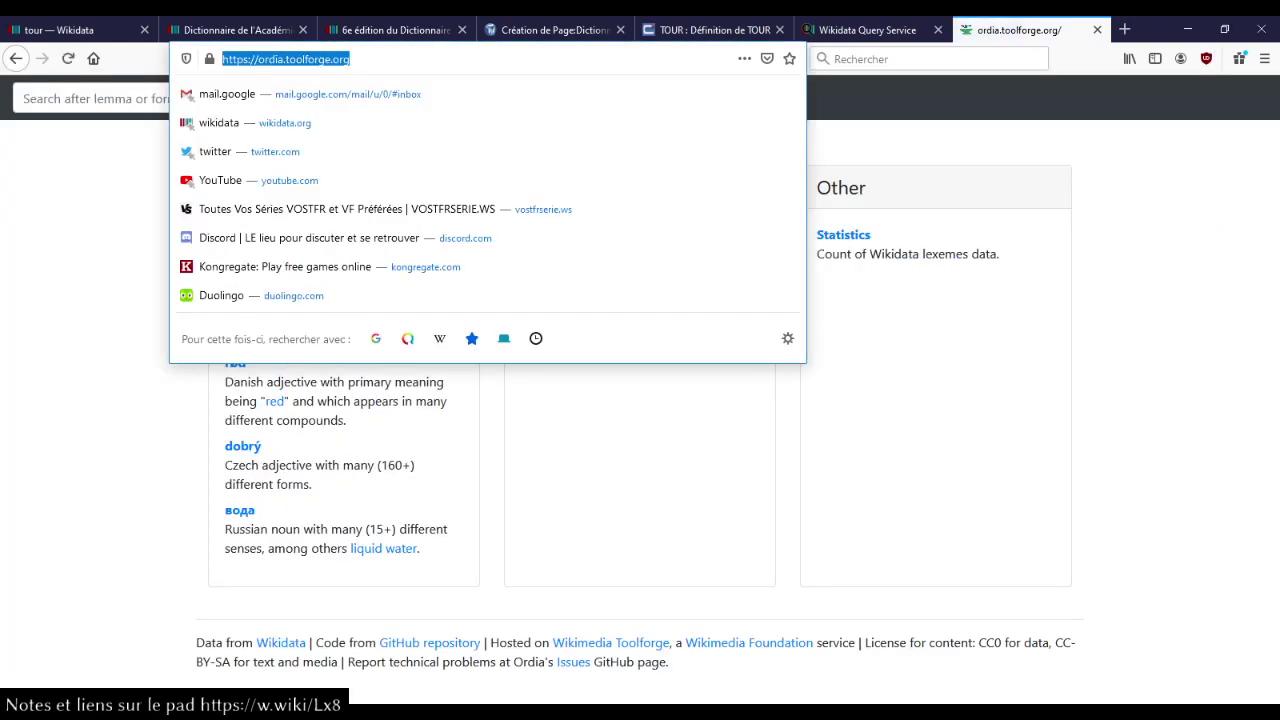
pyautogui.hotkey('alt', 'Tab')
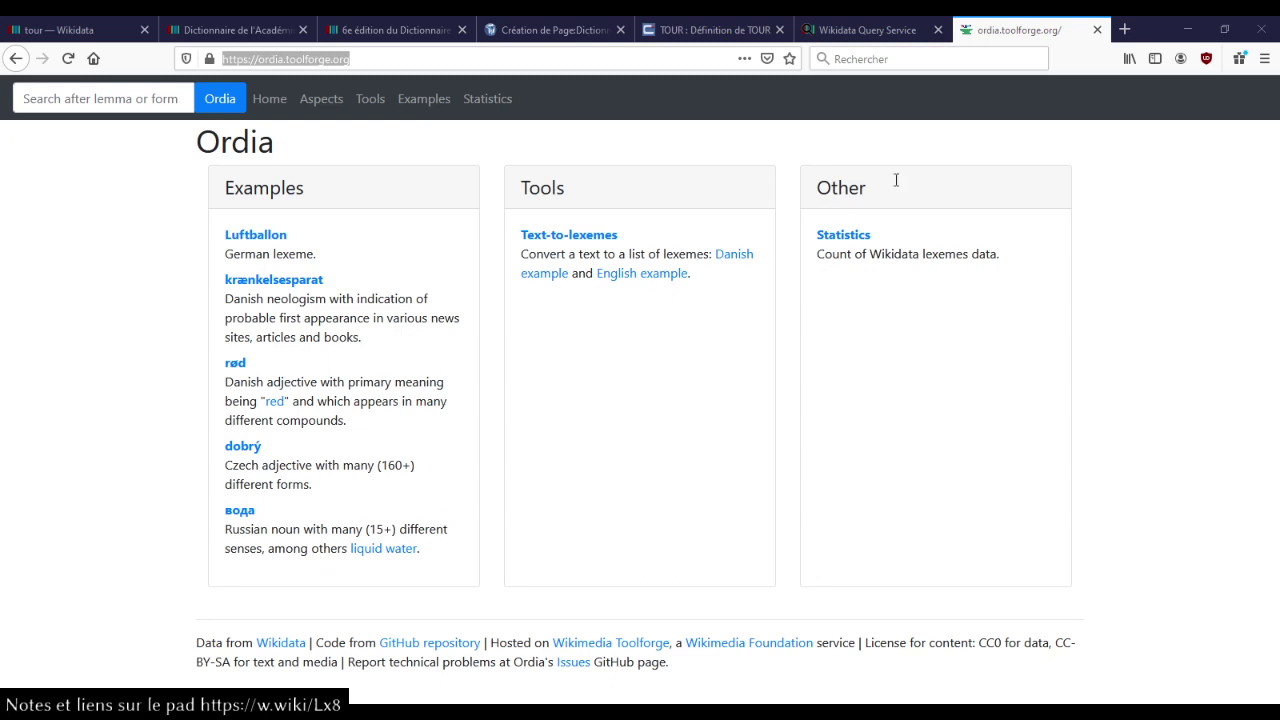
# - Return to the Wikidata Query Service and examine the lexeme counts per language in the results table
pyautogui.click(858, 32)
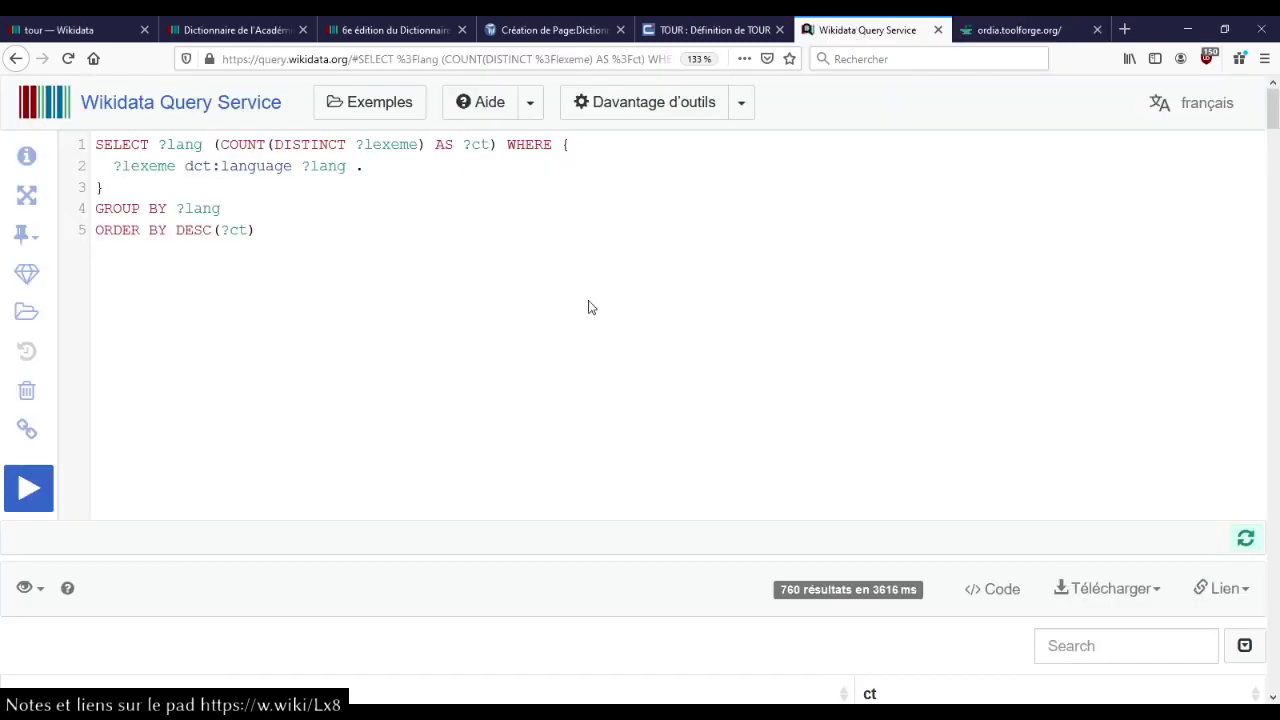
pyautogui.scroll(-3, 478, 338)
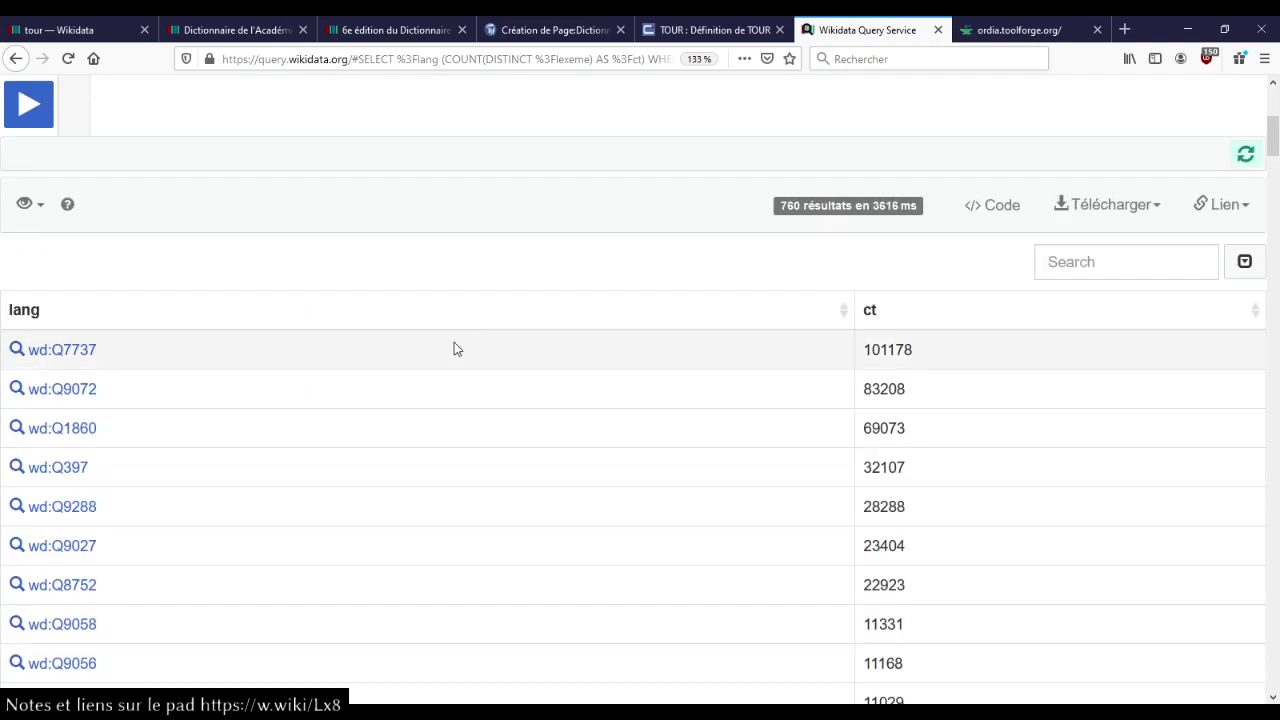
pyautogui.scroll(3, 457, 340)
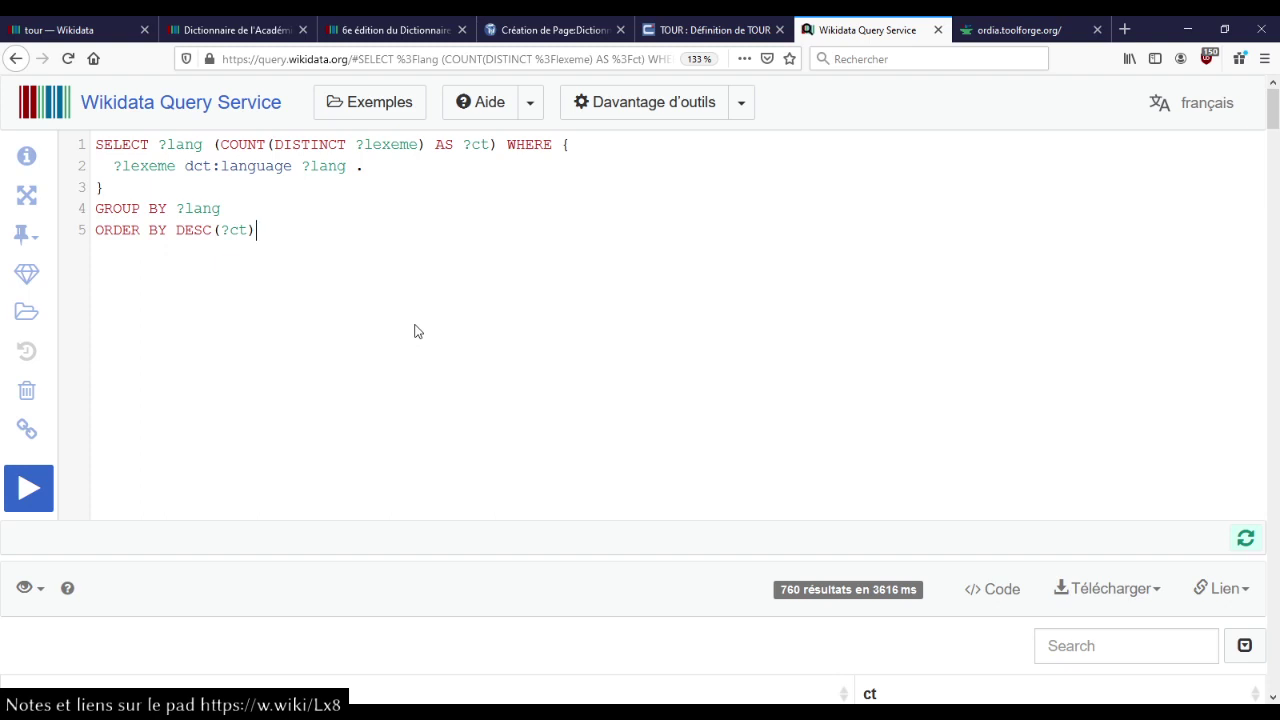
pyautogui.click(440, 60)
pyautogui.click(353, 60)
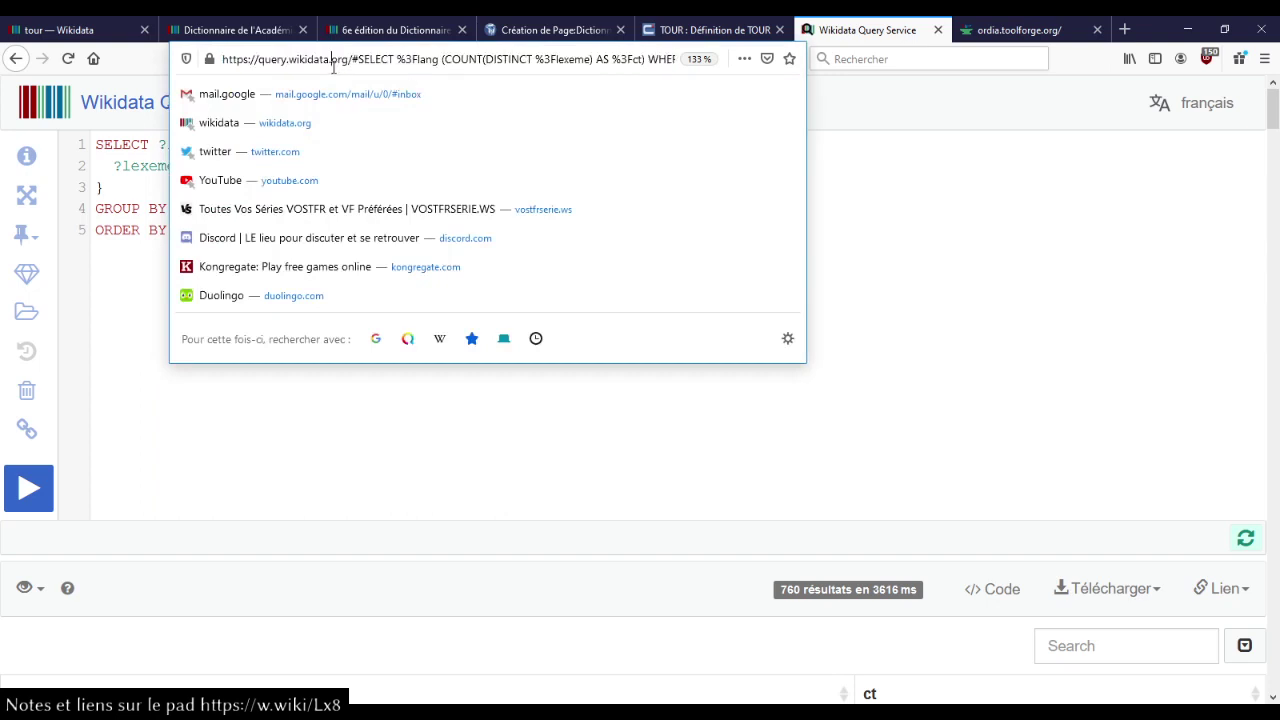
pyautogui.moveTo(349, 60); pyautogui.dragTo(117, 56)
pyautogui.hotkey('ctrl', 'c')
pyautogui.hotkey('ctrl', 't')
pyautogui.hotkey('ctrl', 'v')
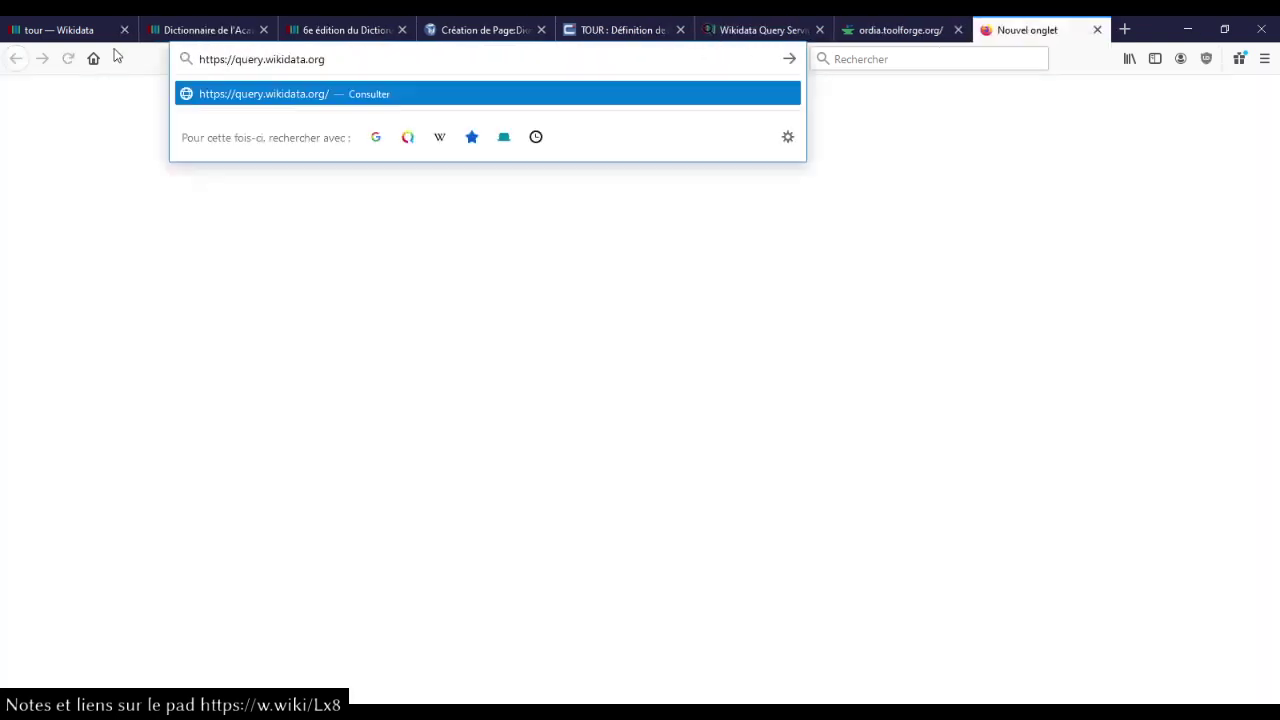
pyautogui.press('Return')
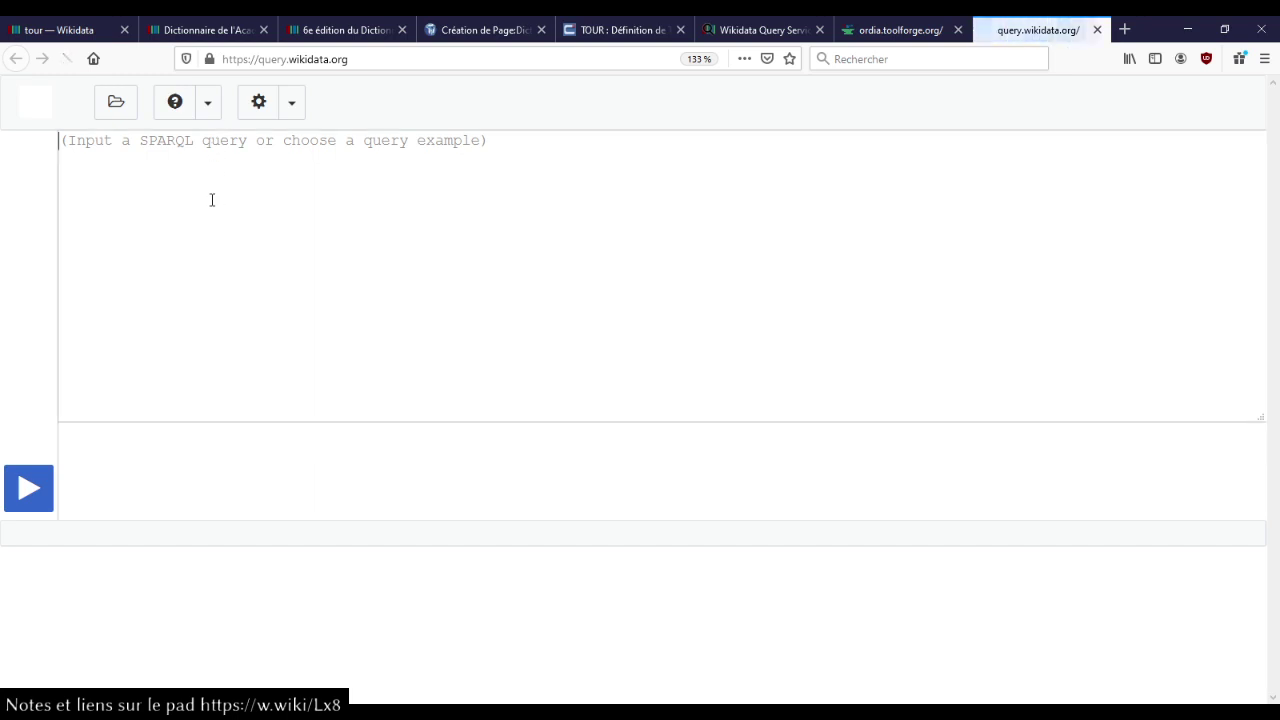
# - Start a SELECT * WHERE query with a triple pattern linking ?q to a language variable through dct:language
pyautogui.write('sel')
pyautogui.hotkey('ctrl', 'space')
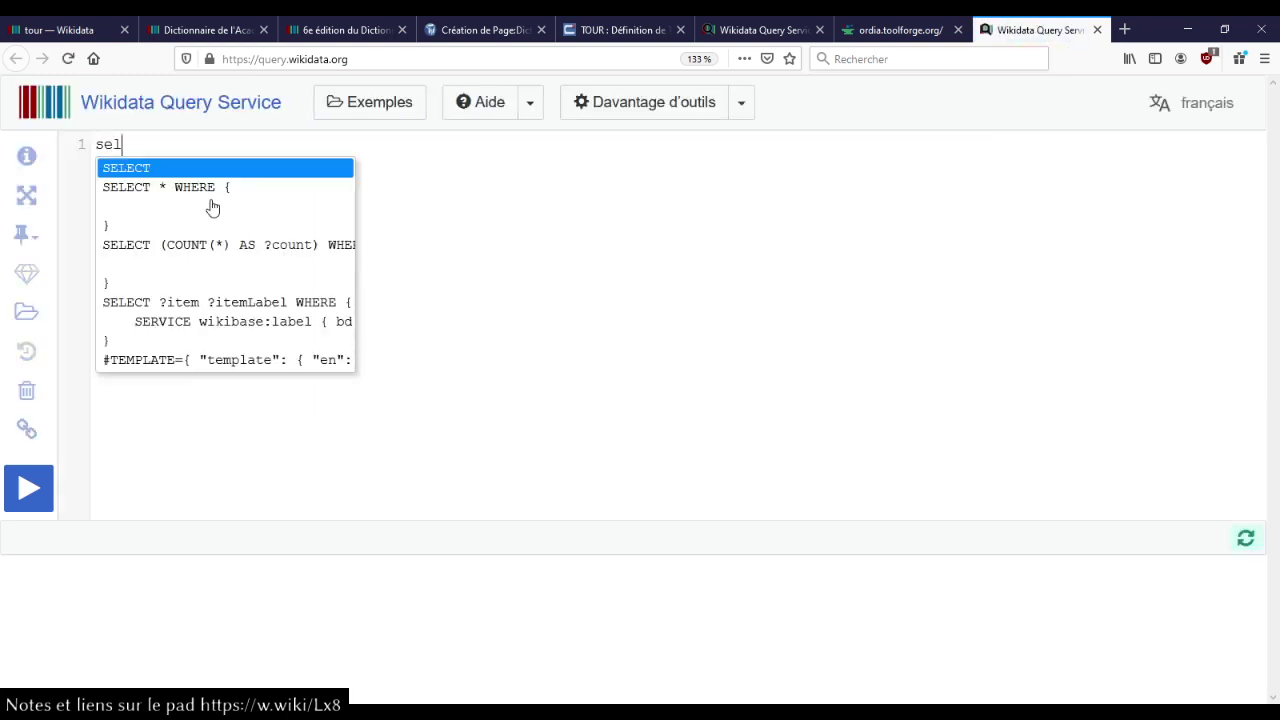
pyautogui.click(210, 205)
pyautogui.press('Tab')
pyautogui.write('?q ')
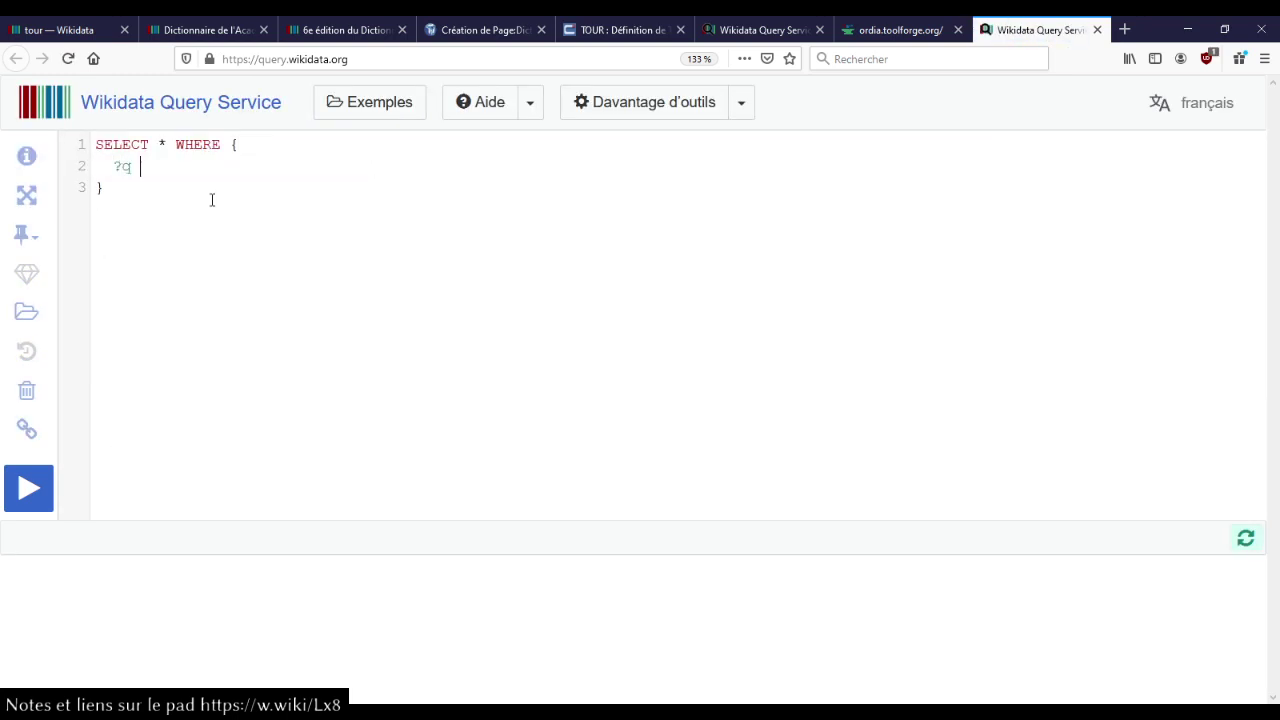
pyautogui.write('dct:')
pyautogui.click(211, 197)
pyautogui.write('?lag')
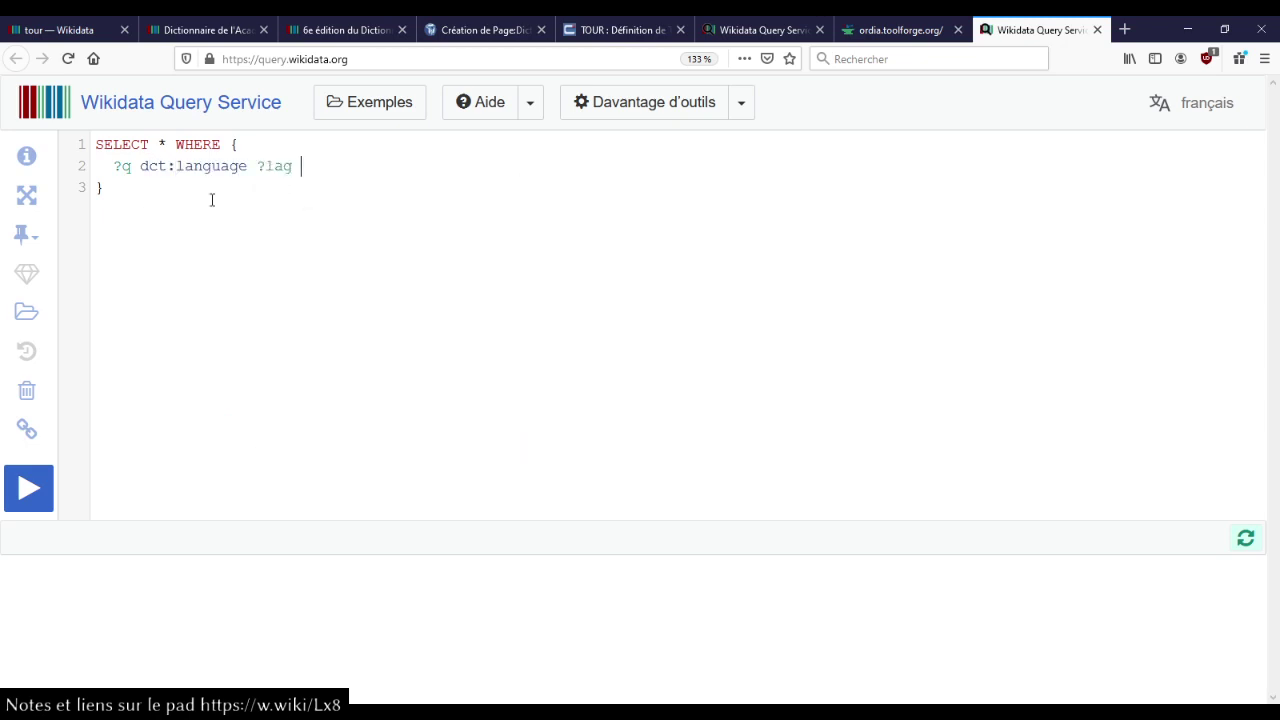
# - Correct the language variable to ?lang, wrap the triple pattern in MINUS { }, and insert an empty line above it
pyautogui.press('BackSpace')
pyautogui.write('ng }MINUS {')
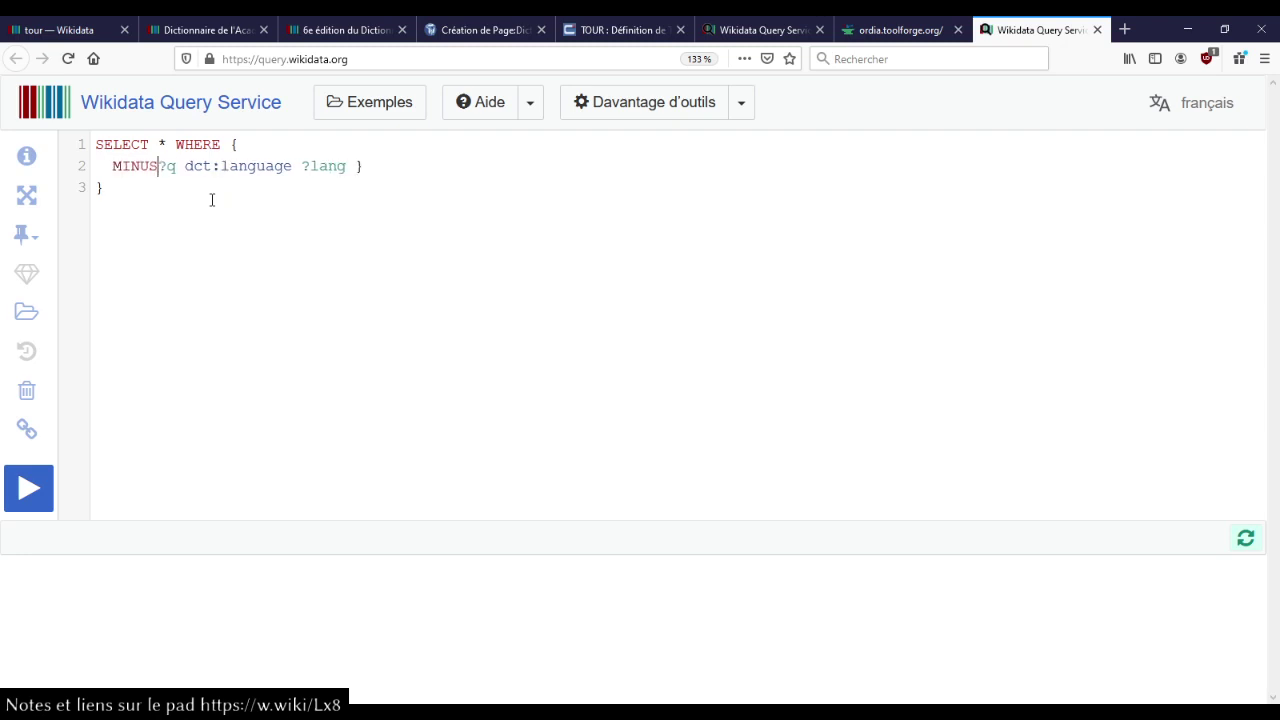
pyautogui.press('Return')
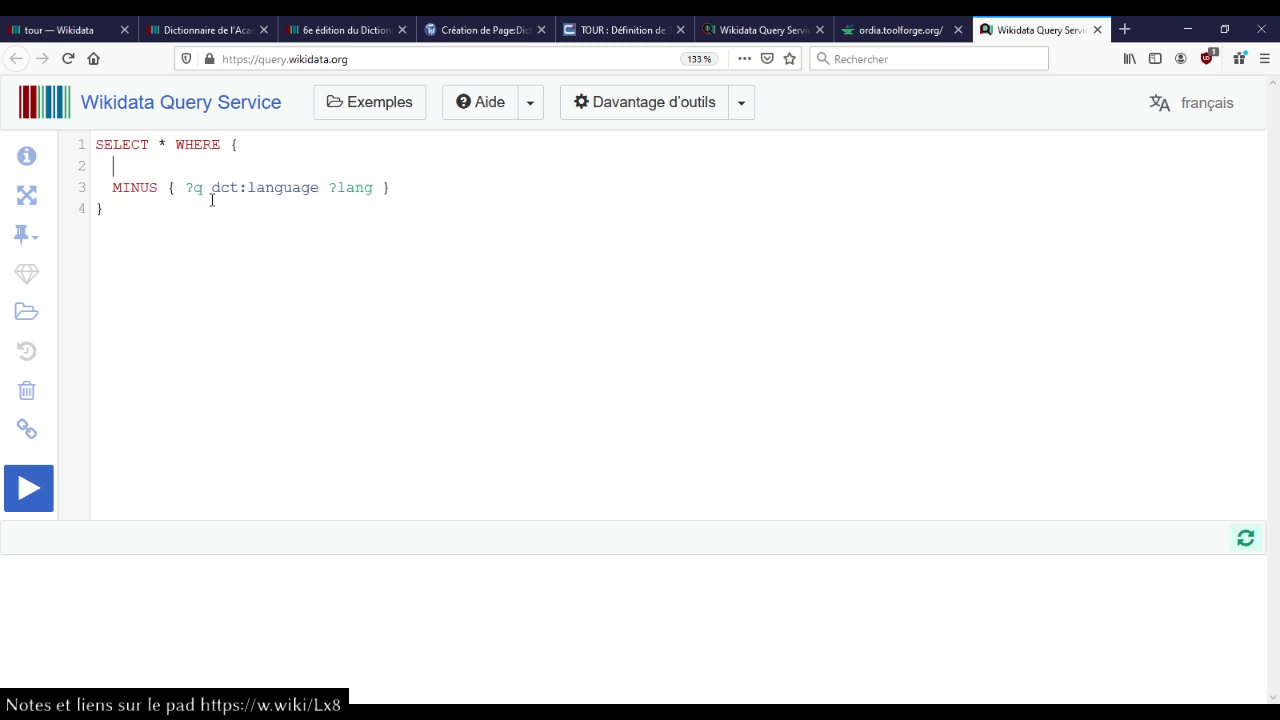
# - Rename ?q to ?l in the MINUS pattern and begin a "?l is a" pattern on the empty line above
pyautogui.press('Right')
pyautogui.press('Right')
pyautogui.press('Right')
pyautogui.press('Right')
pyautogui.press('Right')
pyautogui.press('Right')
pyautogui.press('Right')
pyautogui.press('Right')
pyautogui.press('Right')
pyautogui.press('Right')
pyautogui.press('BackSpace')
pyautogui.write('l?l is a')
# - Go through the open browser tabs and close the Wikisource Dictionnaire de Trévoux page and the TOUR definition page
pyautogui.click(60, 30)
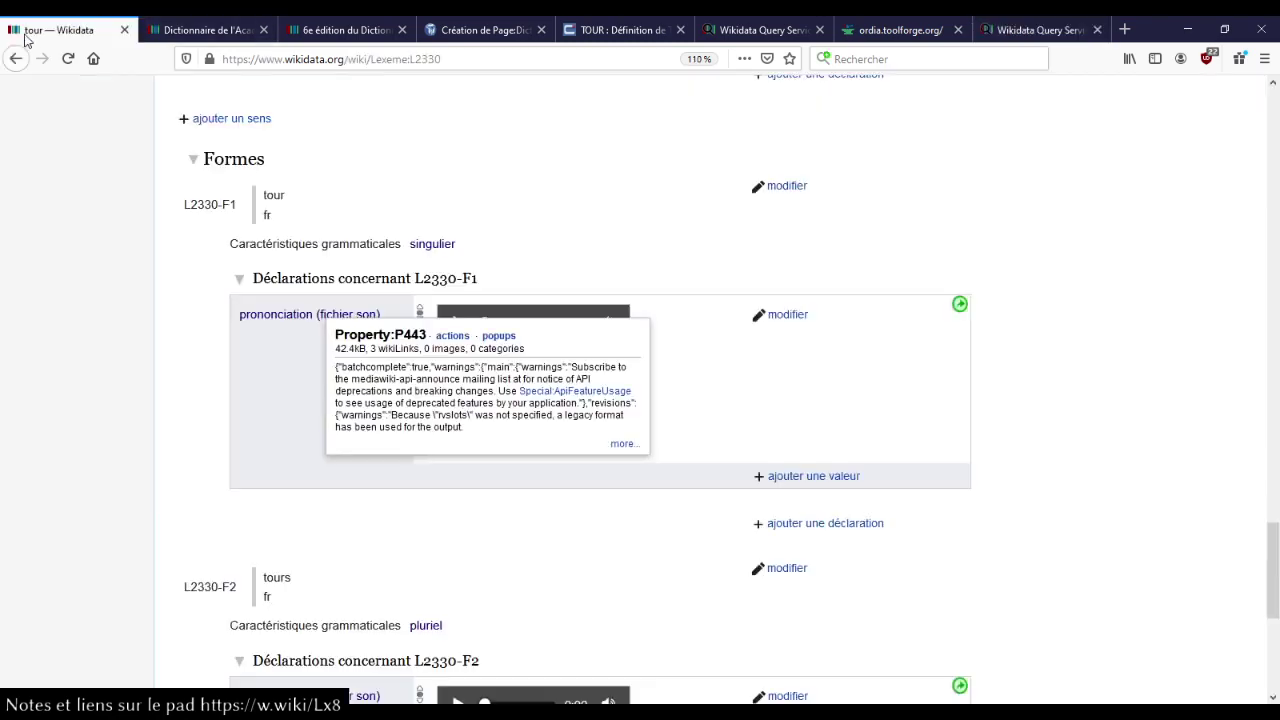
pyautogui.click(205, 30)
pyautogui.click(340, 30)
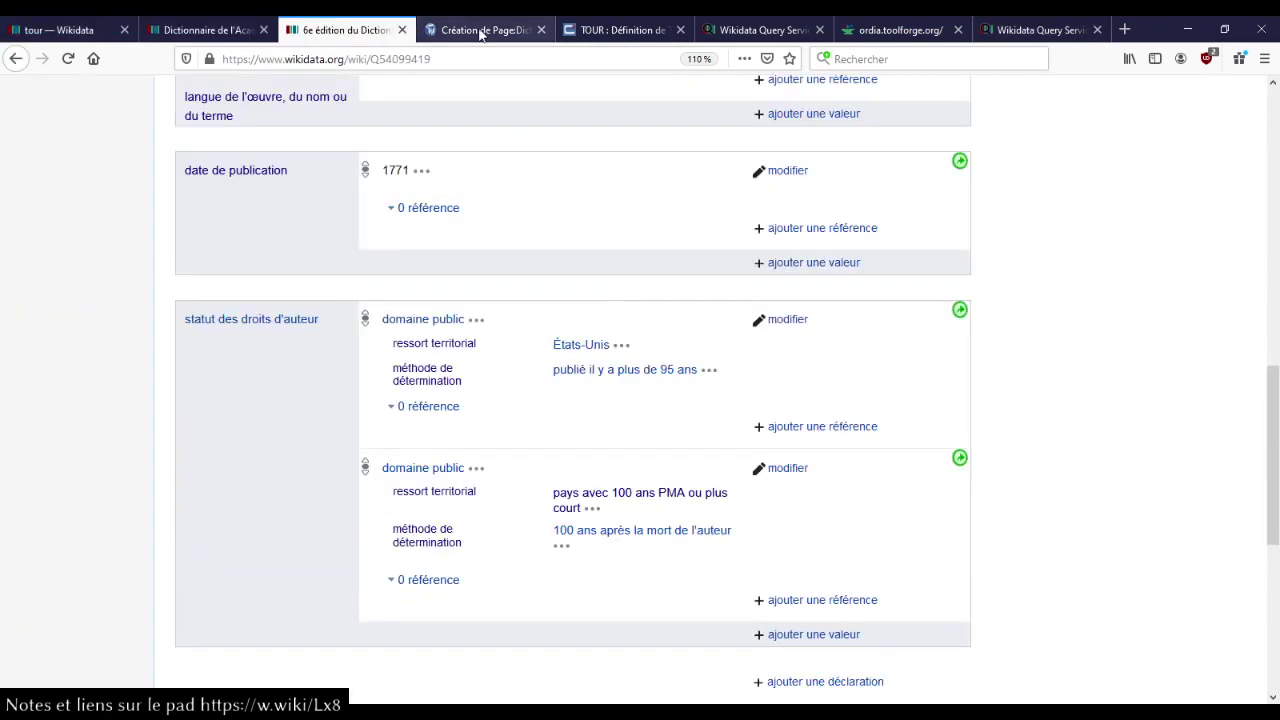
pyautogui.click(480, 30)
pyautogui.click(583, 30)
pyautogui.click(455, 30)
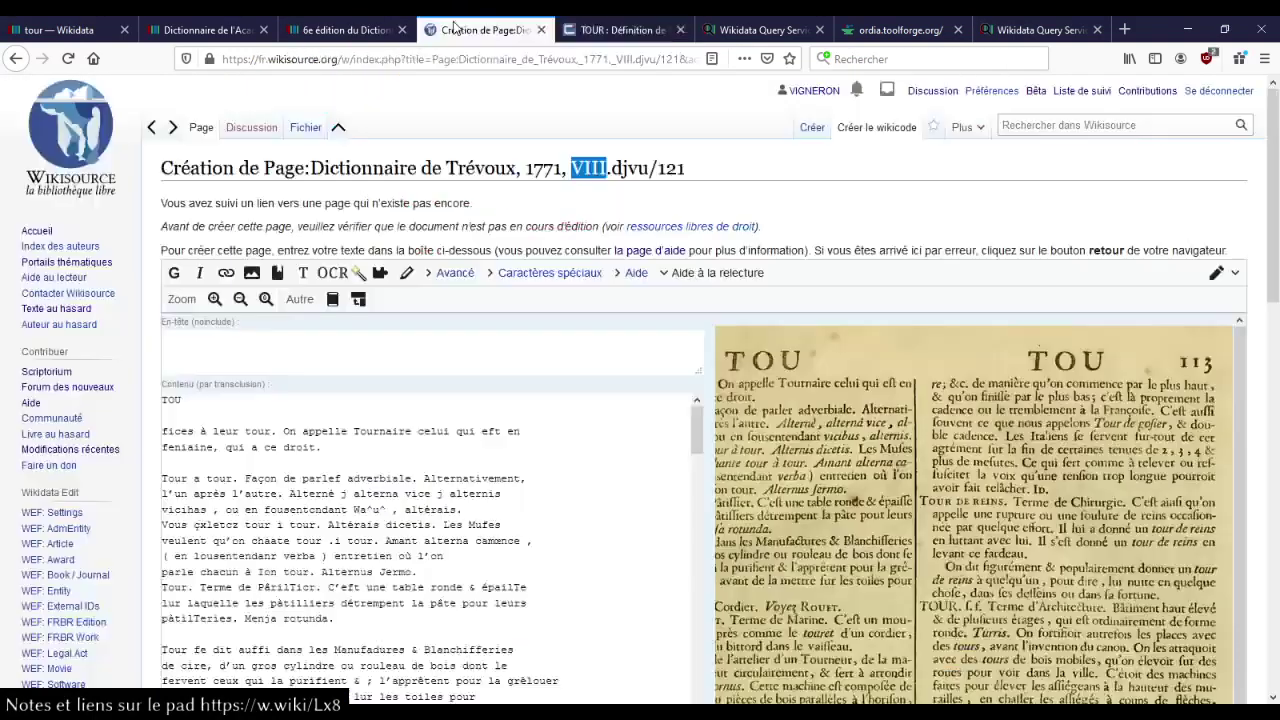
pyautogui.middleClick(455, 30)
pyautogui.middleClick(455, 30)
pyautogui.click(380, 30)
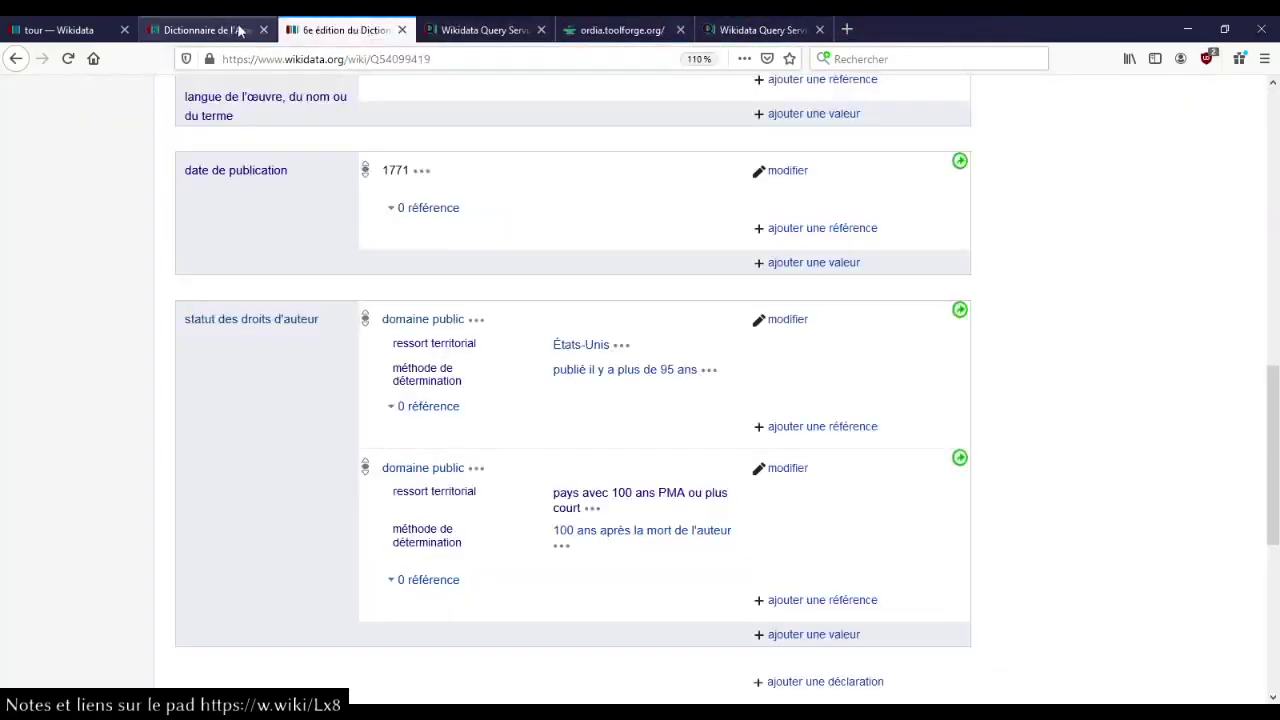
# - Close the Académie dictionary page and the 6e édition item page, and return to the draft query on lexemes without a language
pyautogui.middleClick(222, 30)
pyautogui.middleClick(222, 30)
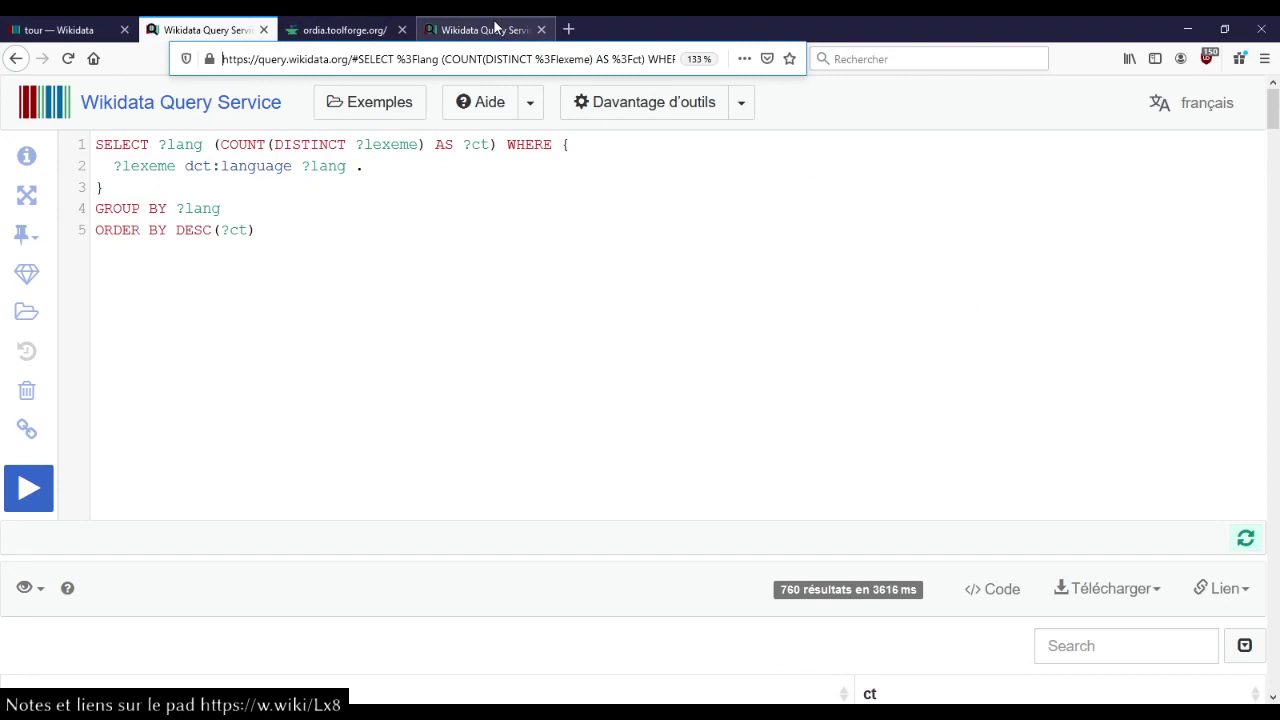
pyautogui.click(630, 27)
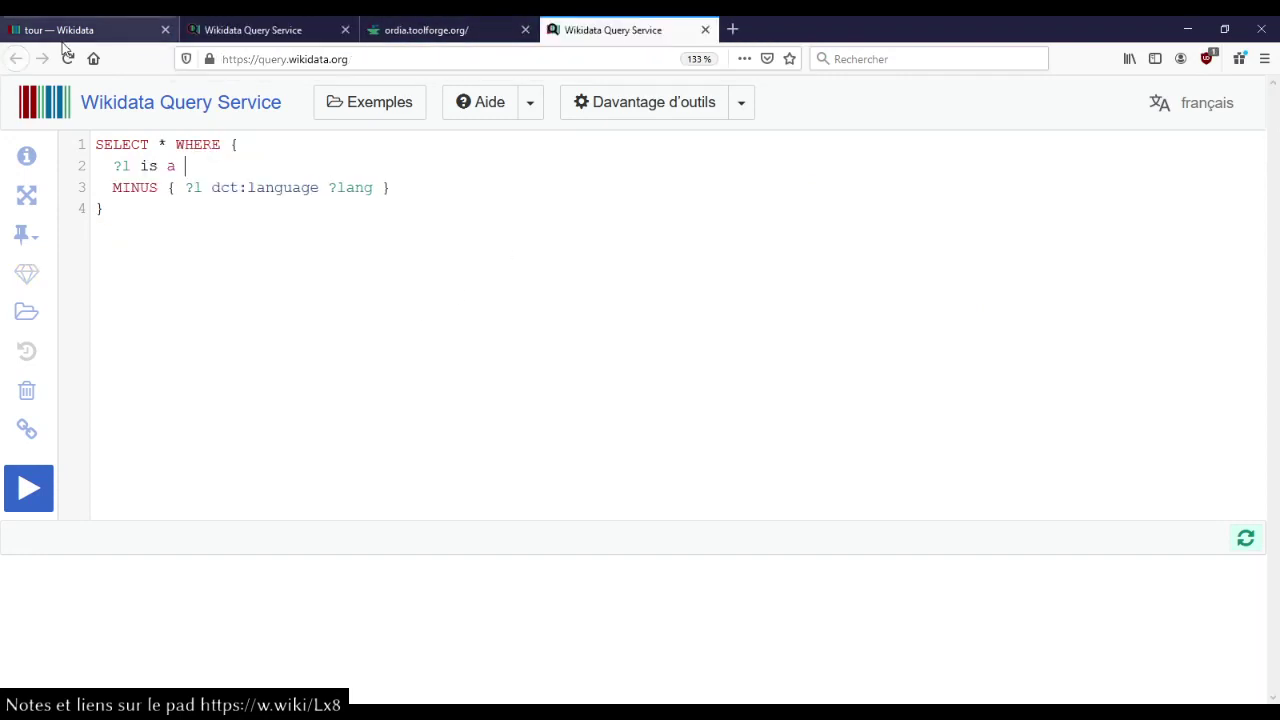
# - Open another Wikidata Query Service page, add "lexical" to the draft's "?l is a" pattern, and switch to the new page
pyautogui.middleClick(140, 108)
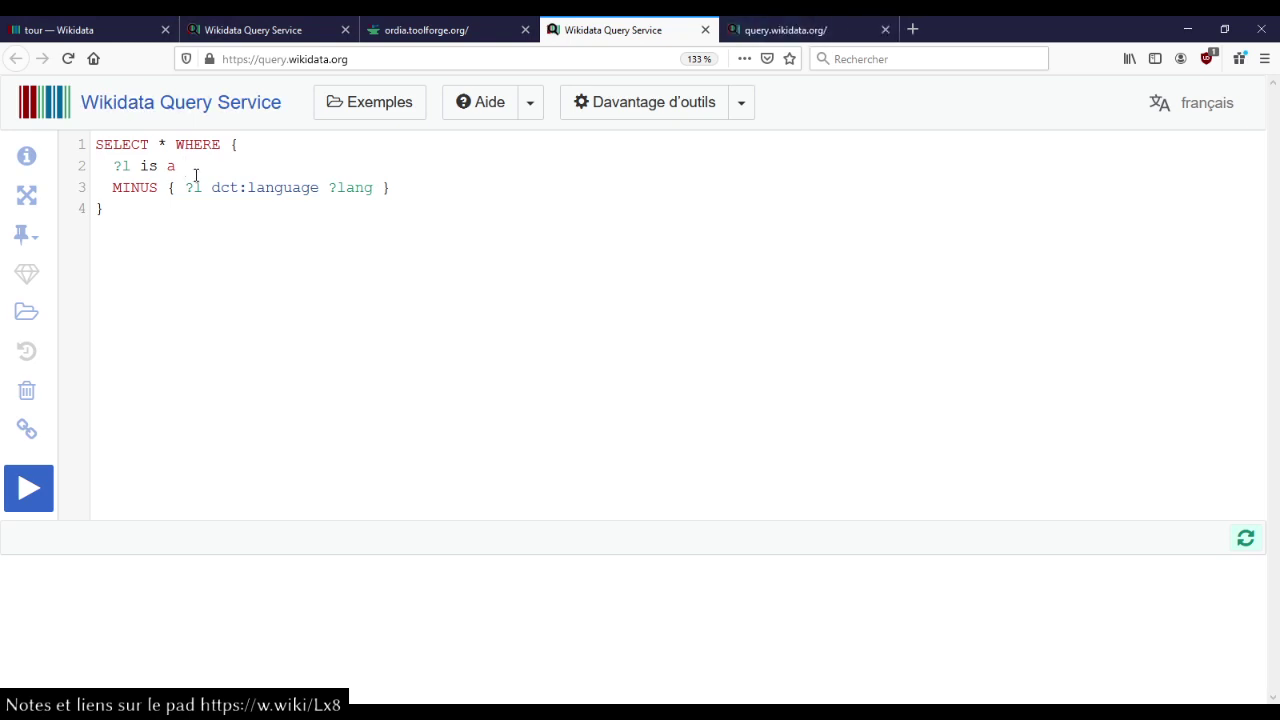
pyautogui.write('lexical')
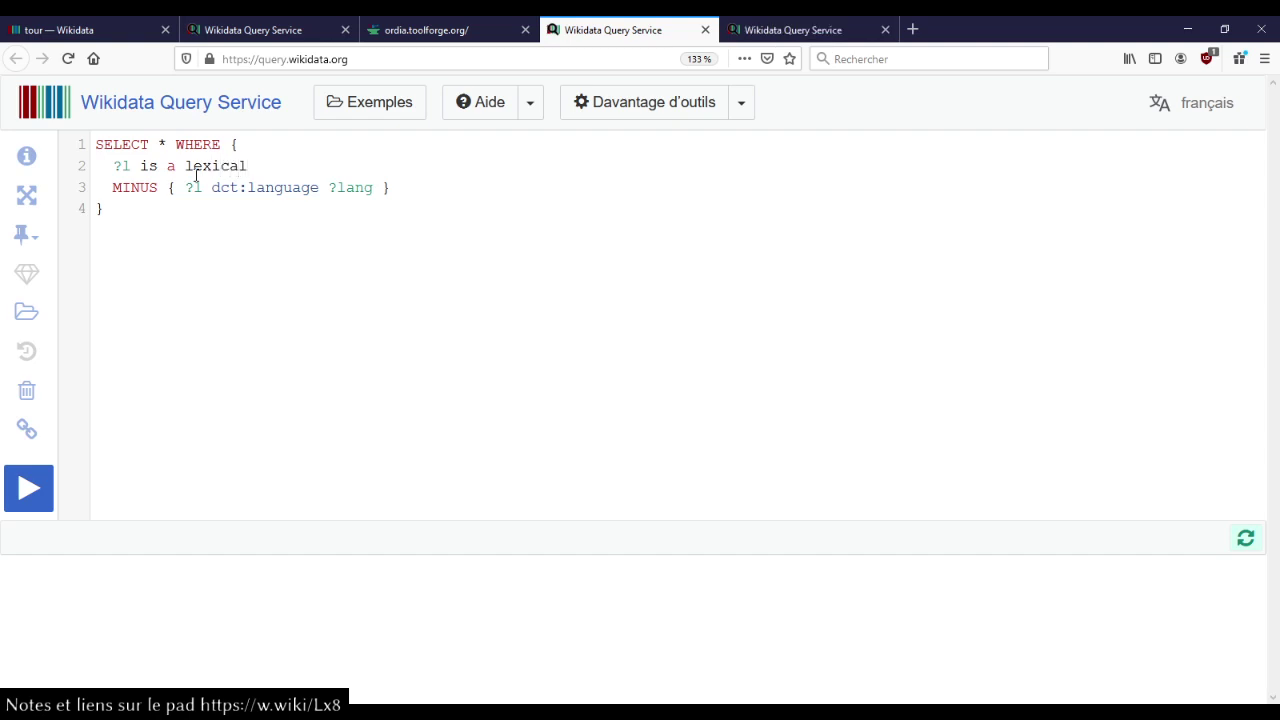
pyautogui.hotkey('ctrl', 'Tab')
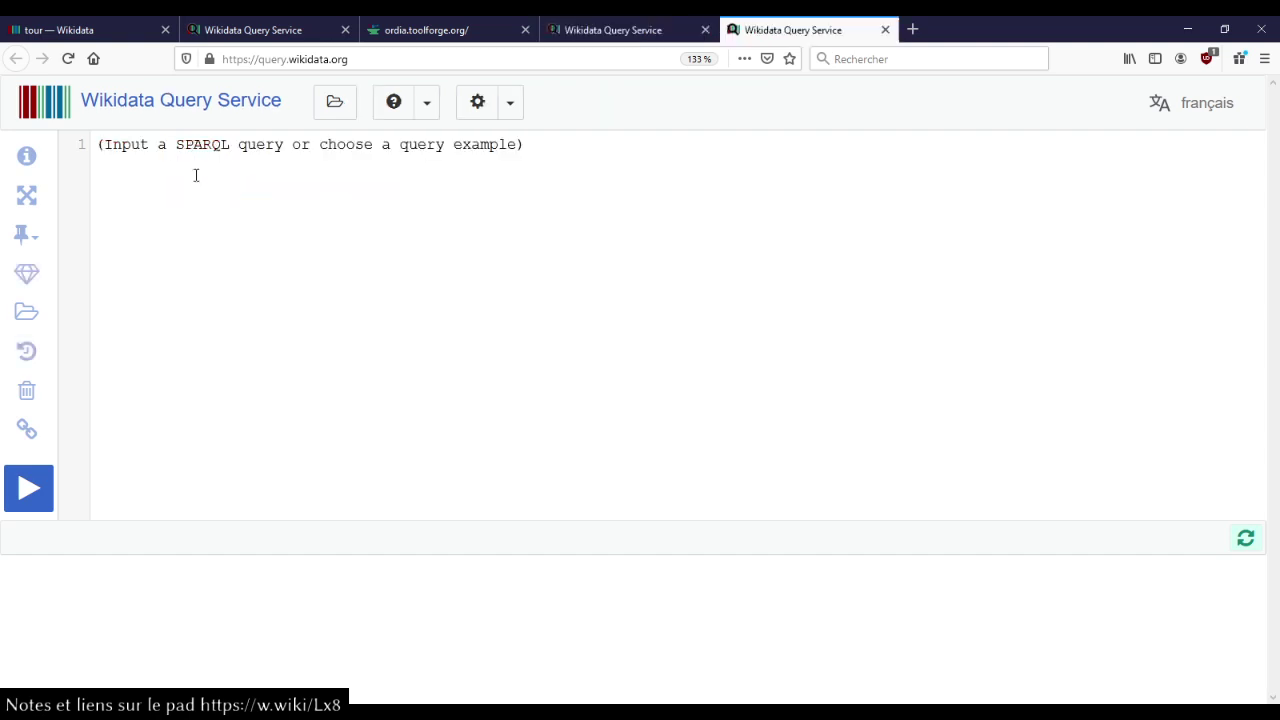
# - Write and run a SELECT * WHERE query with the pattern wd:L2330 ?prop ?value
pyautogui.write('sele')
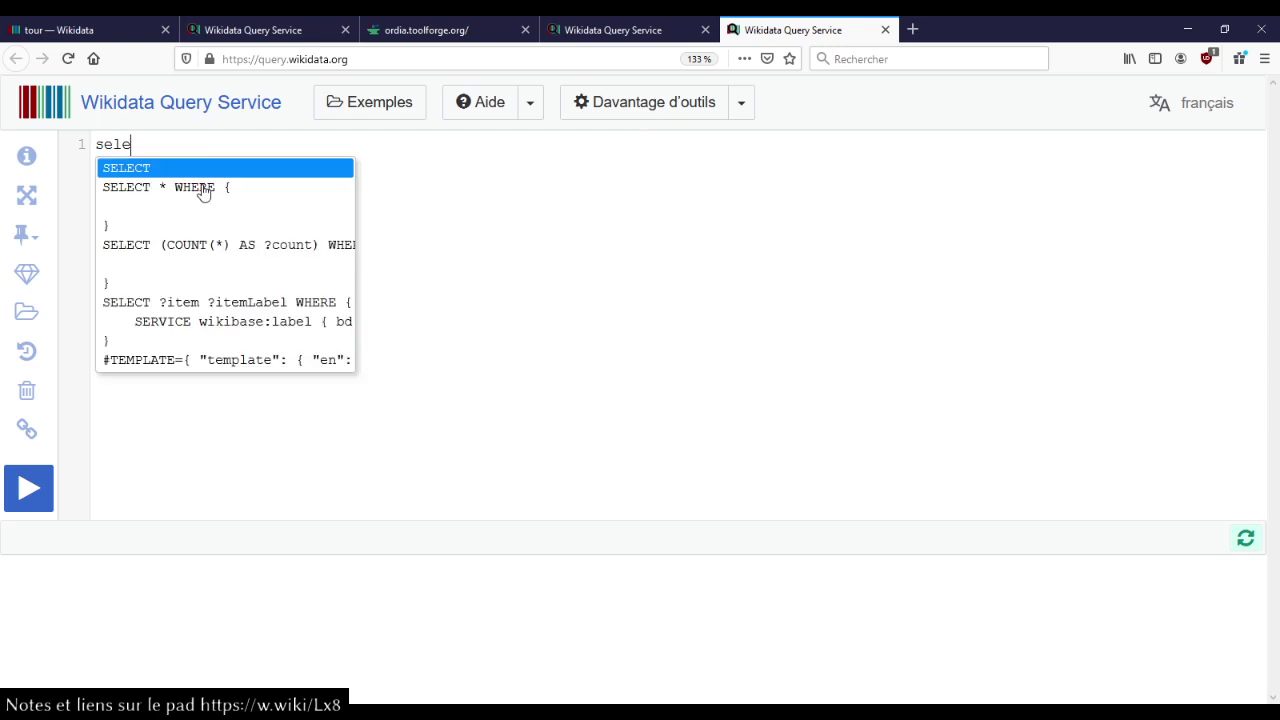
pyautogui.click(201, 187)
pyautogui.hotkey('ctrl', 'space')
pyautogui.press('Escape')
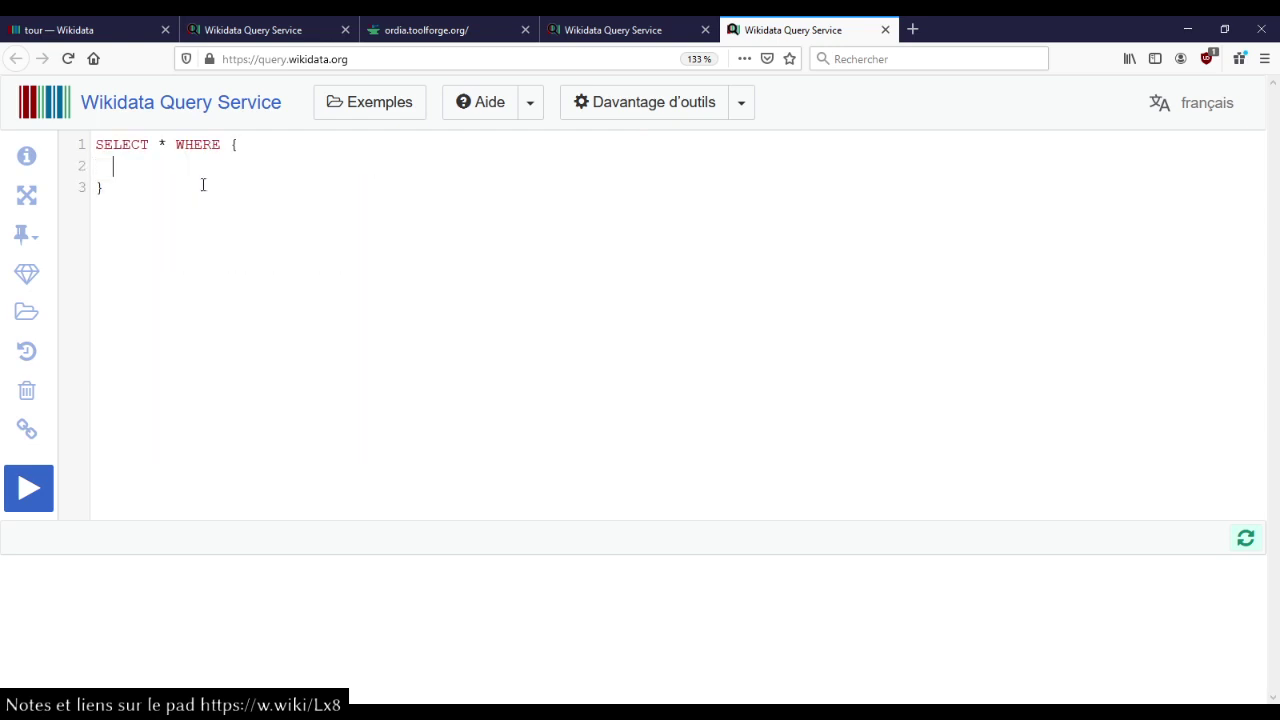
pyautogui.write('wd:L2')
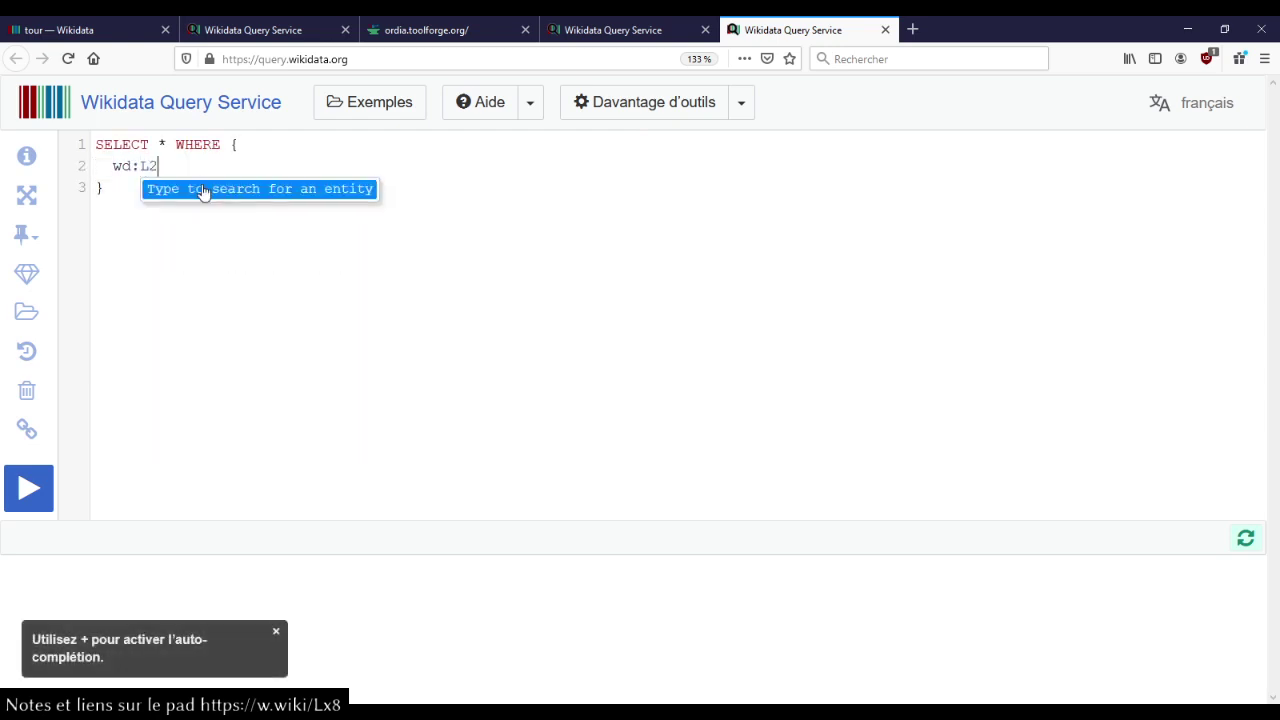
pyautogui.write('330 ?prop')
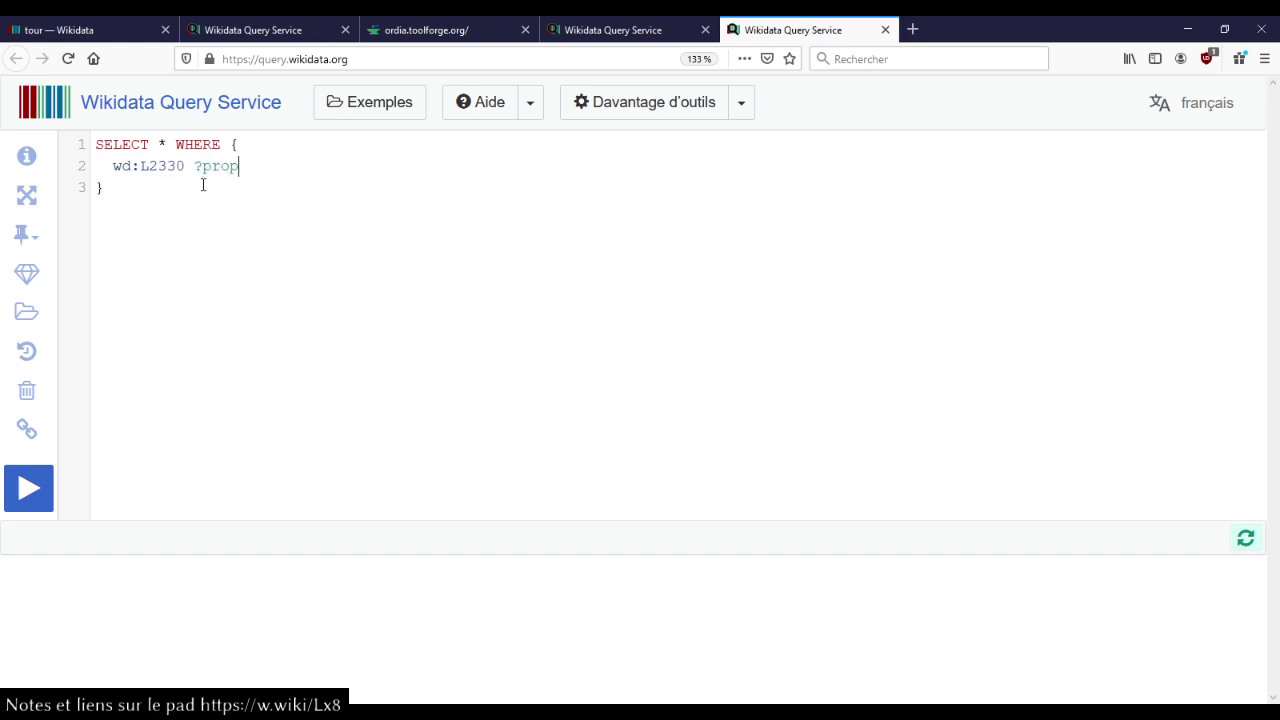
pyautogui.write(' ?value .')
pyautogui.hotkey('ctrl', 'Return')
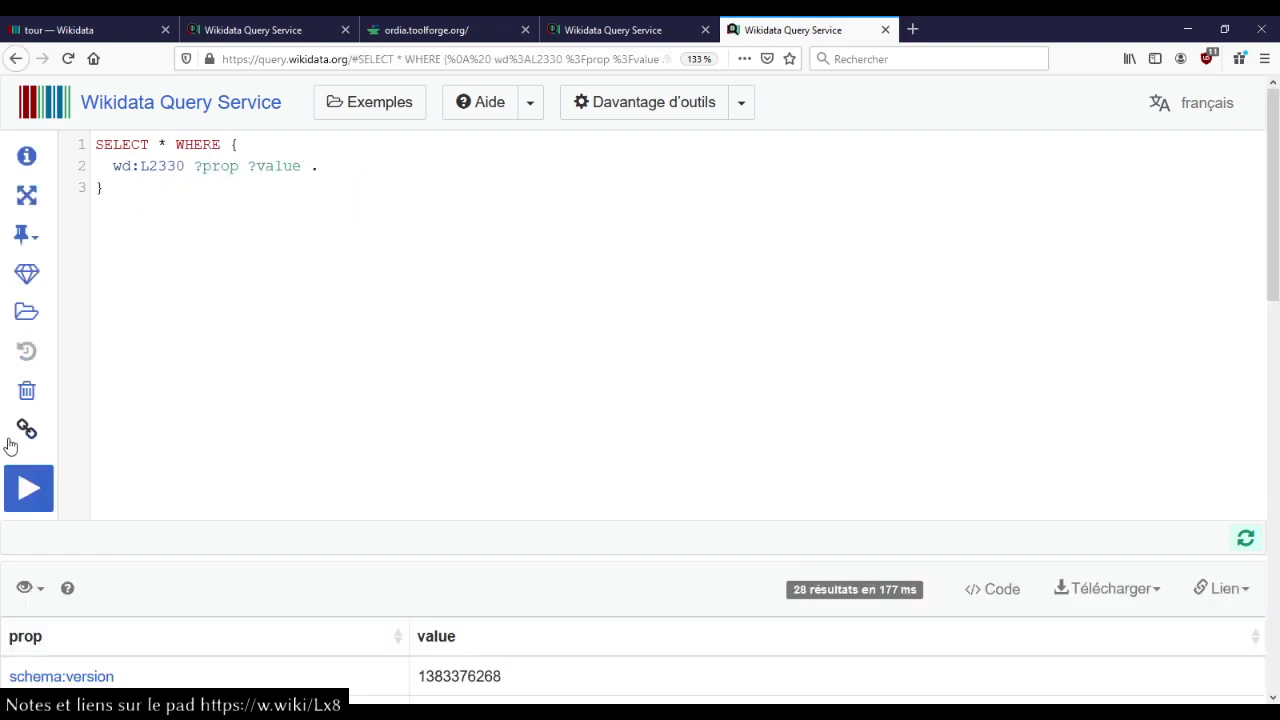
# - Generate a short URL for the wd:L2330 query and select it
pyautogui.click(27, 432)
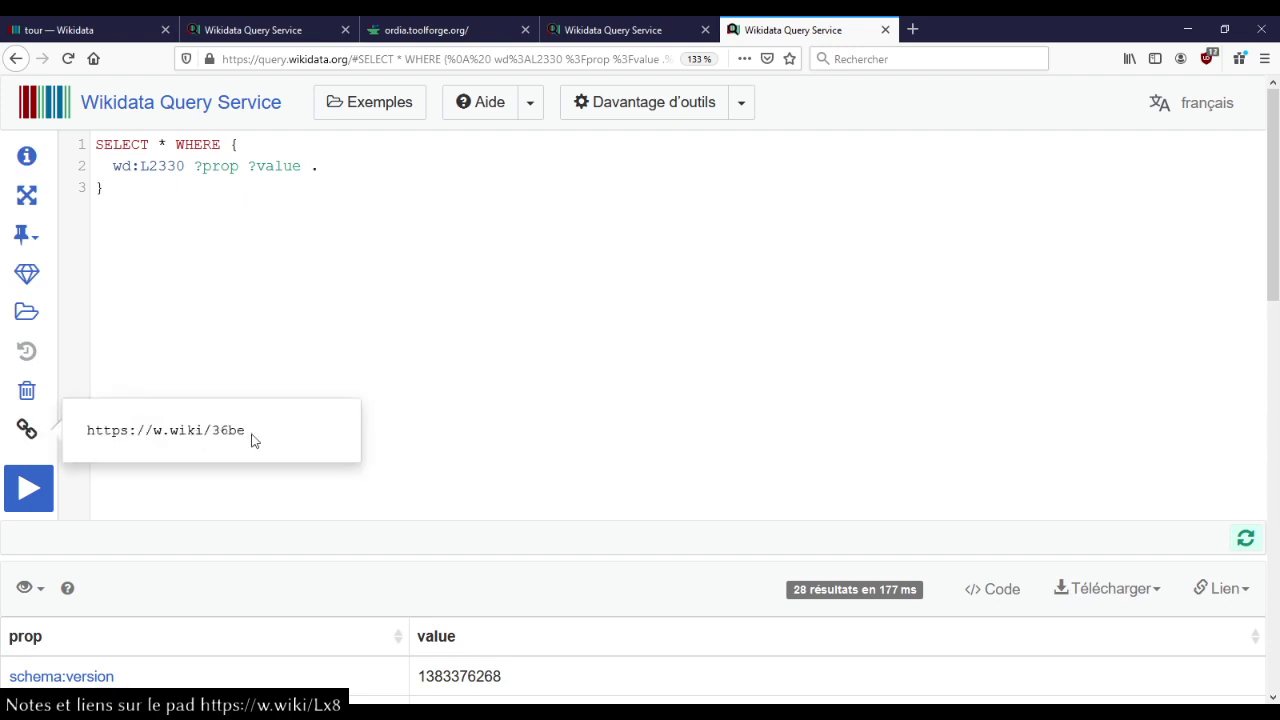
pyautogui.moveTo(251, 440); pyautogui.dragTo(70, 442)
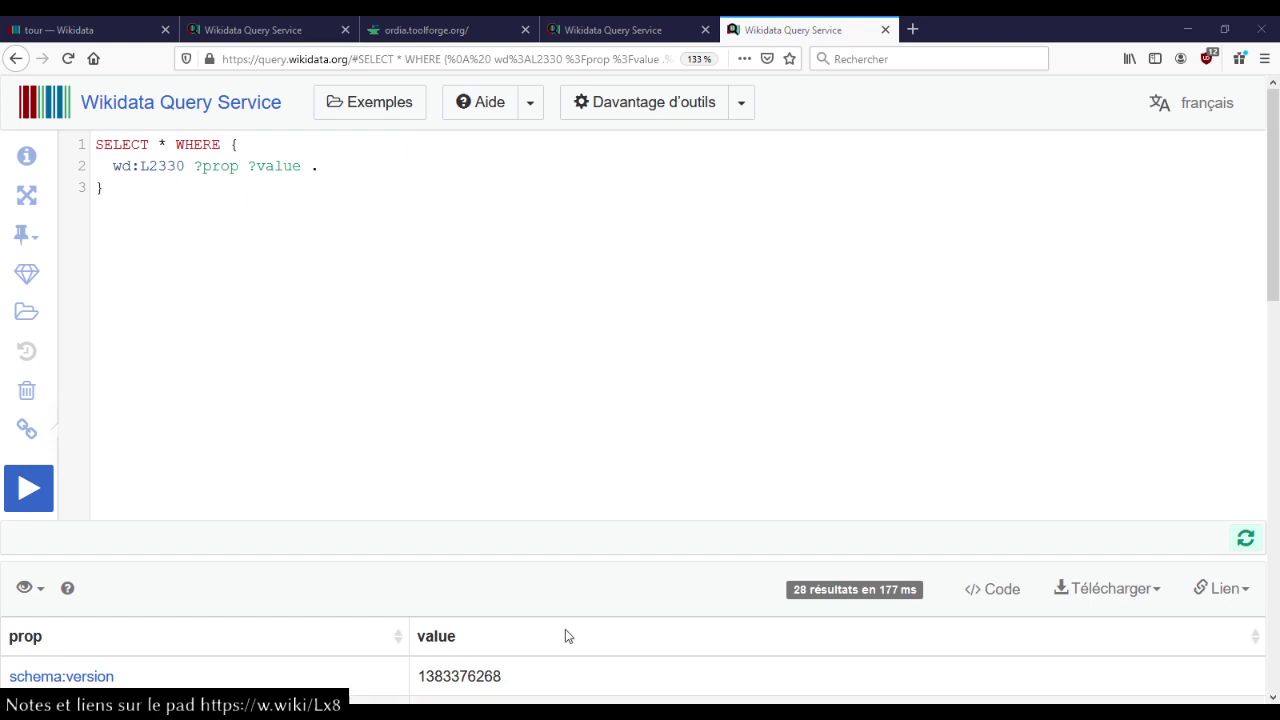
pyautogui.click(537, 389)
# - Copy the rdf:type ontolex:LexicalEntry row from the results and look through the lexeme's other properties
pyautogui.scroll(-3, 537, 389)
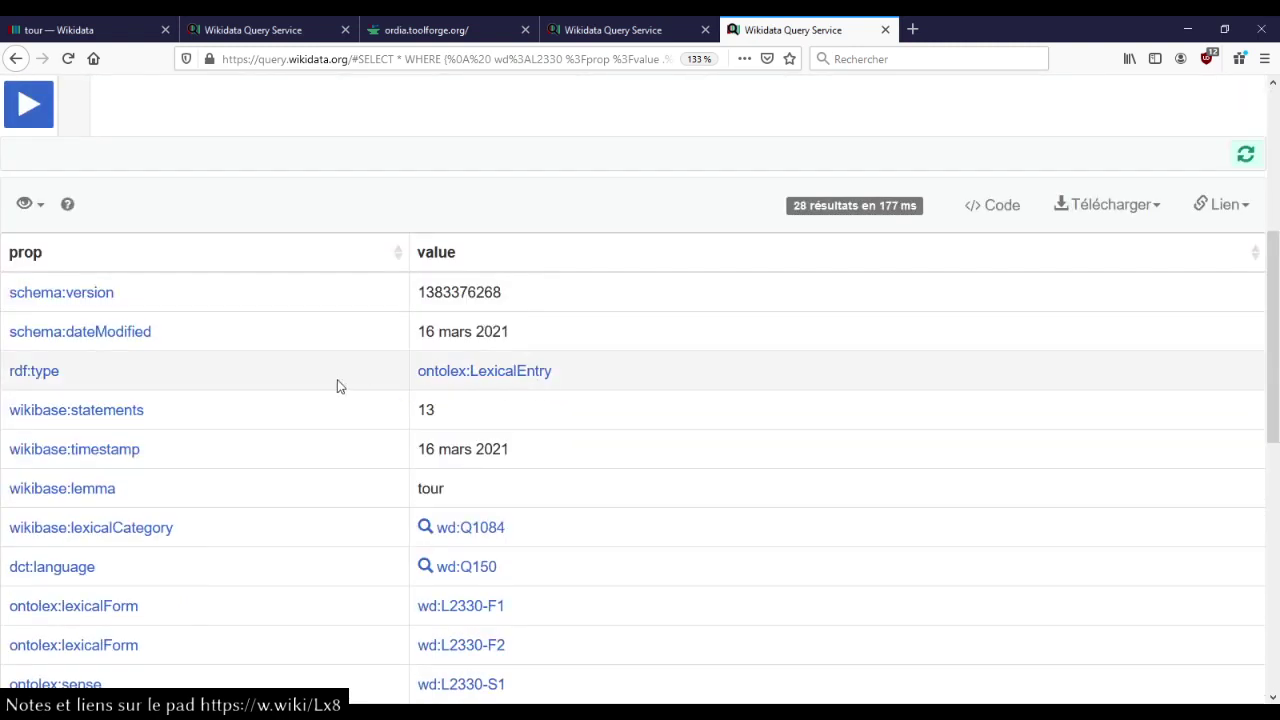
pyautogui.moveTo(552, 373); pyautogui.dragTo(11, 386)
pyautogui.hotkey('ctrl', 'c')
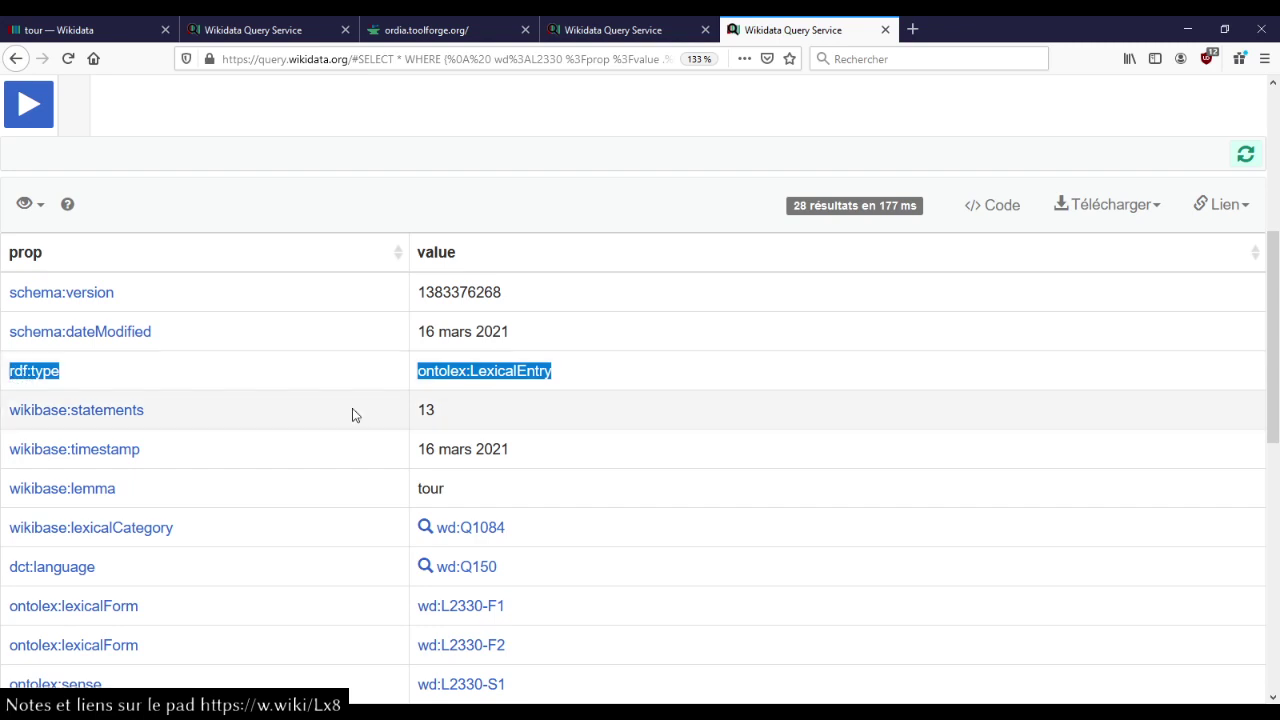
pyautogui.scroll(-2, 360, 431)
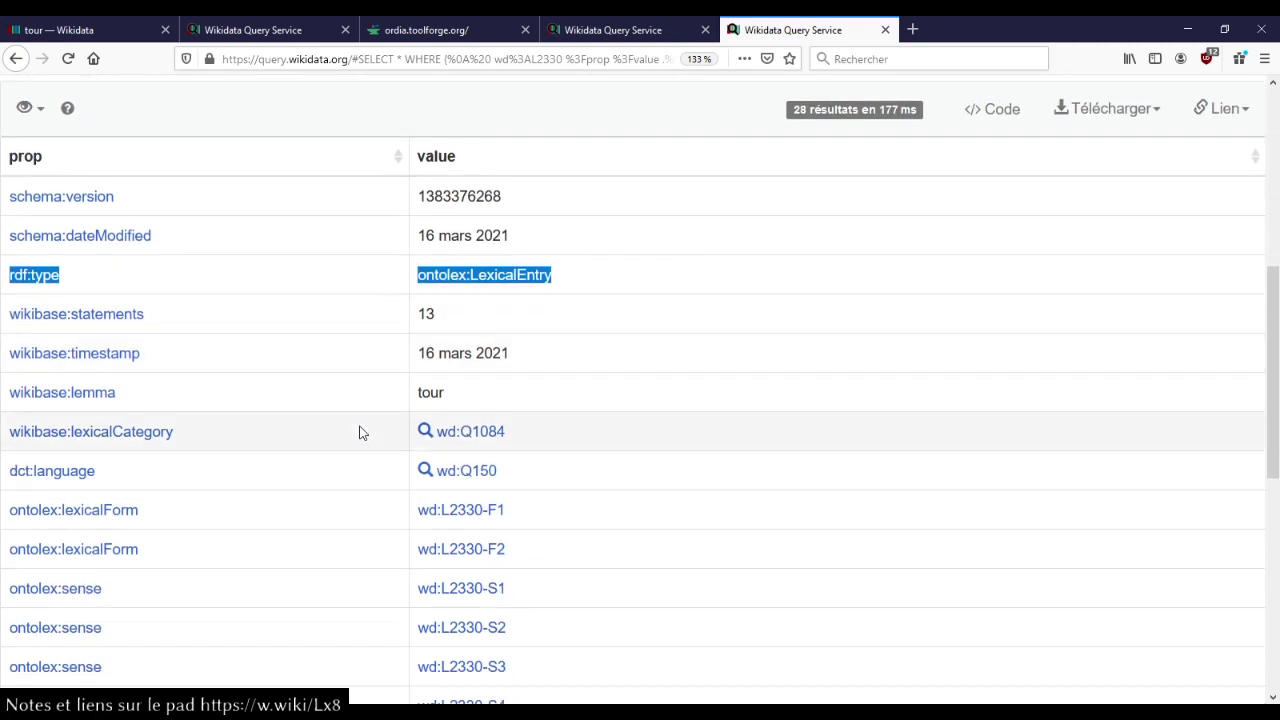
pyautogui.scroll(-8, 360, 431)
pyautogui.scroll(-4, 360, 431)
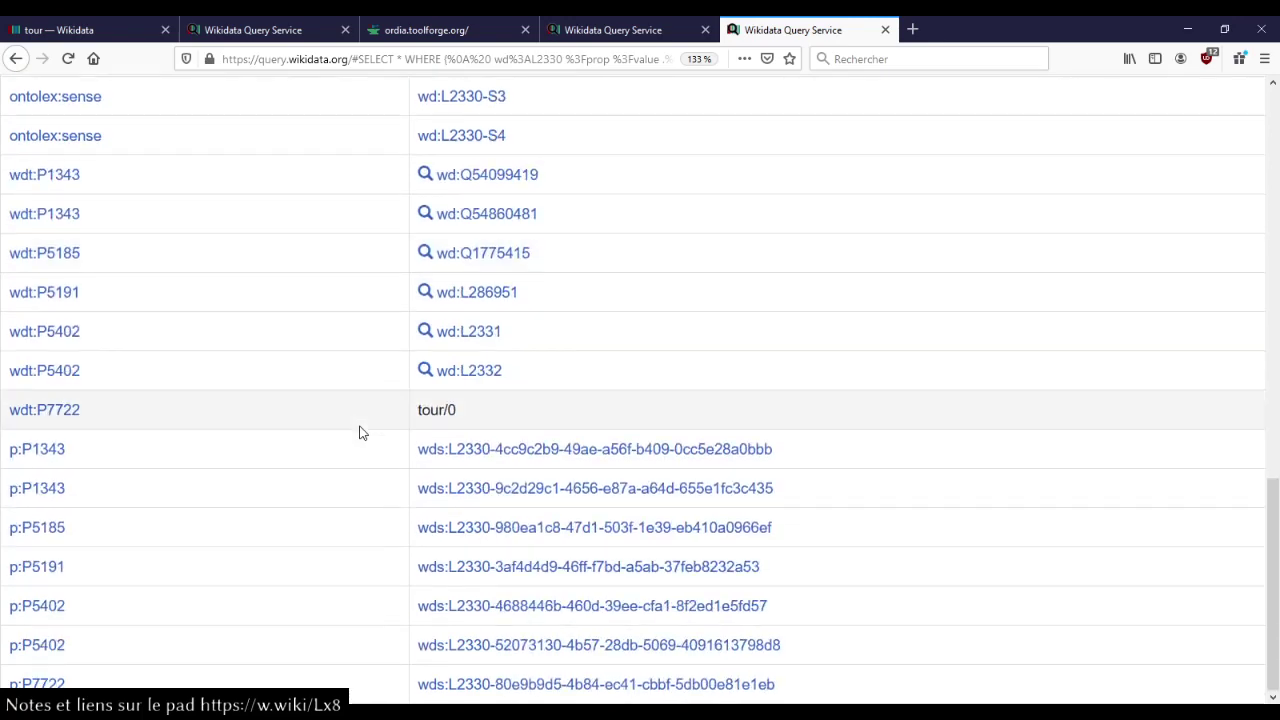
pyautogui.scroll(14, 360, 432)
# - In the draft query, replace the placeholder after ?l with the copied rdf:type ontolex:LexicalEntry and end the pattern with a period
pyautogui.click(613, 30)
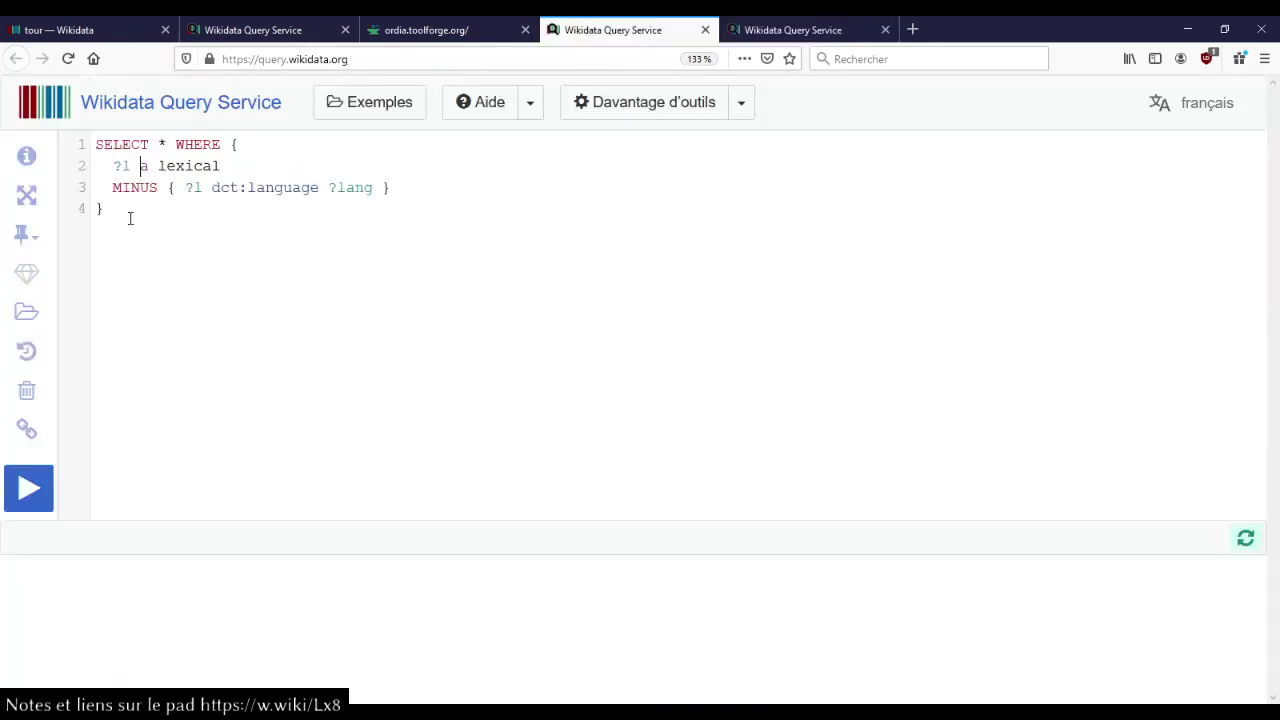
pyautogui.hotkey('shift', 'End')
pyautogui.hotkey('ctrl', 'v')
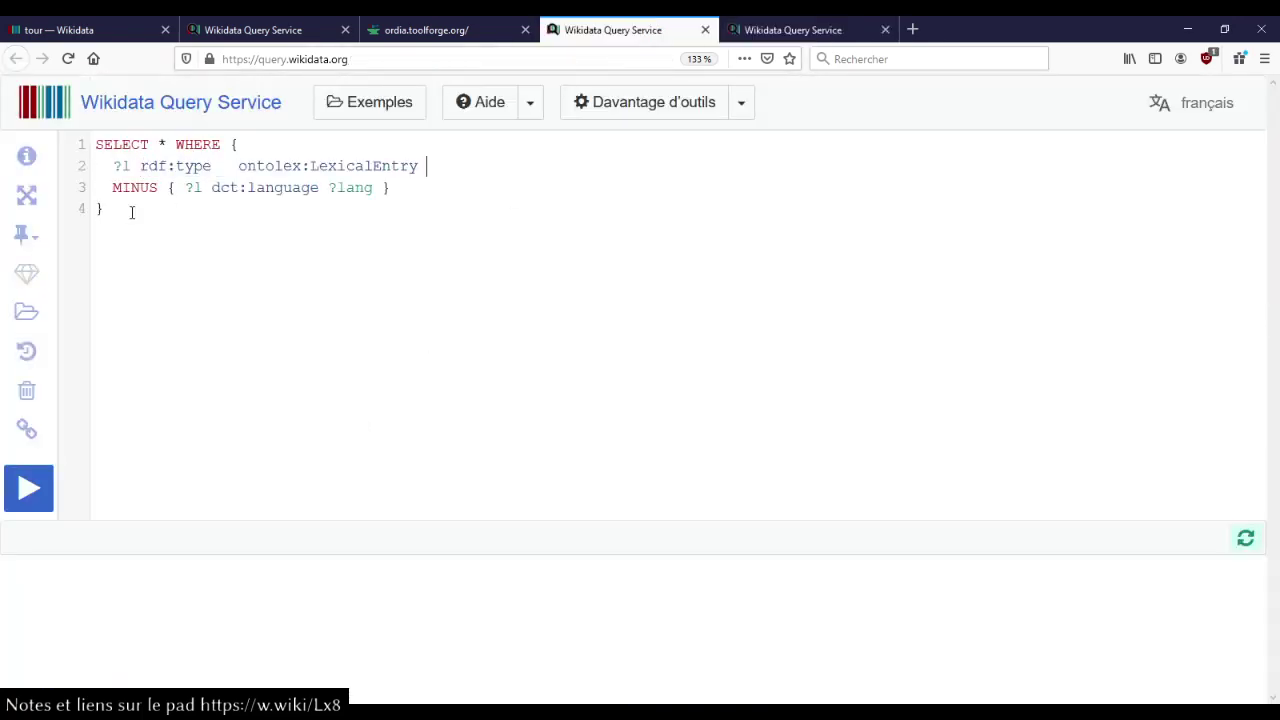
pyautogui.write('.')
# - Reduce the gap between rdf:type and ontolex:LexicalEntry to a single space and run the query
pyautogui.hotkey('ctrl', 'Left')
pyautogui.hotkey('ctrl', 'Left')
pyautogui.hotkey('ctrl', 'Right')
pyautogui.hotkey('ctrl', 'shift', 'Right')
pyautogui.hotkey('ctrl', 'z')
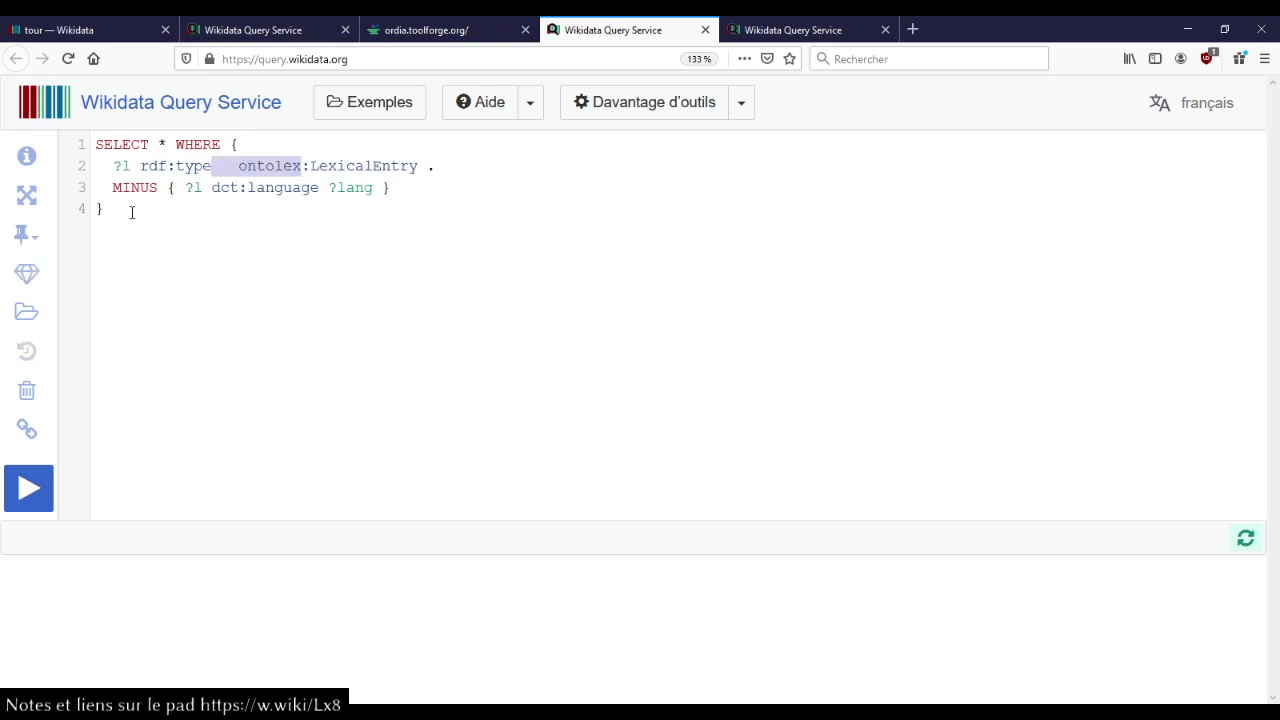
pyautogui.hotkey('ctrl', 'shift', 'Left')
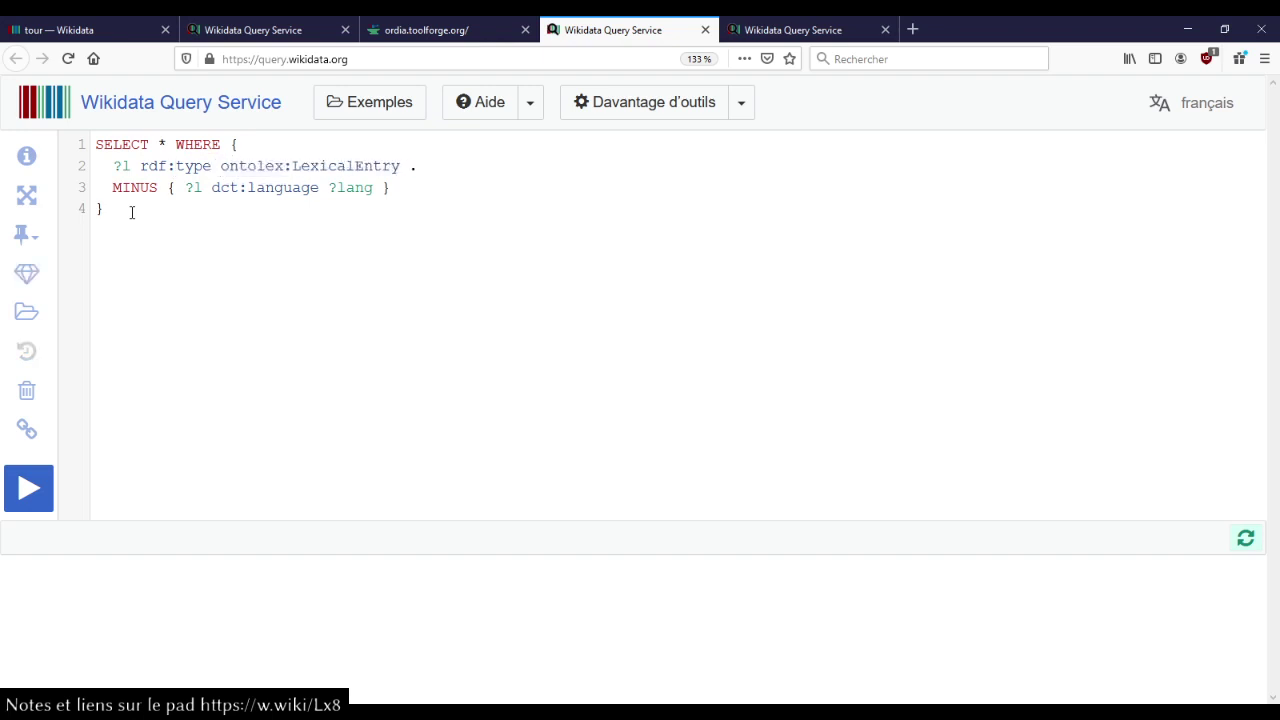
pyautogui.click(410, 166)
pyautogui.hotkey('ctrl', 'Return')
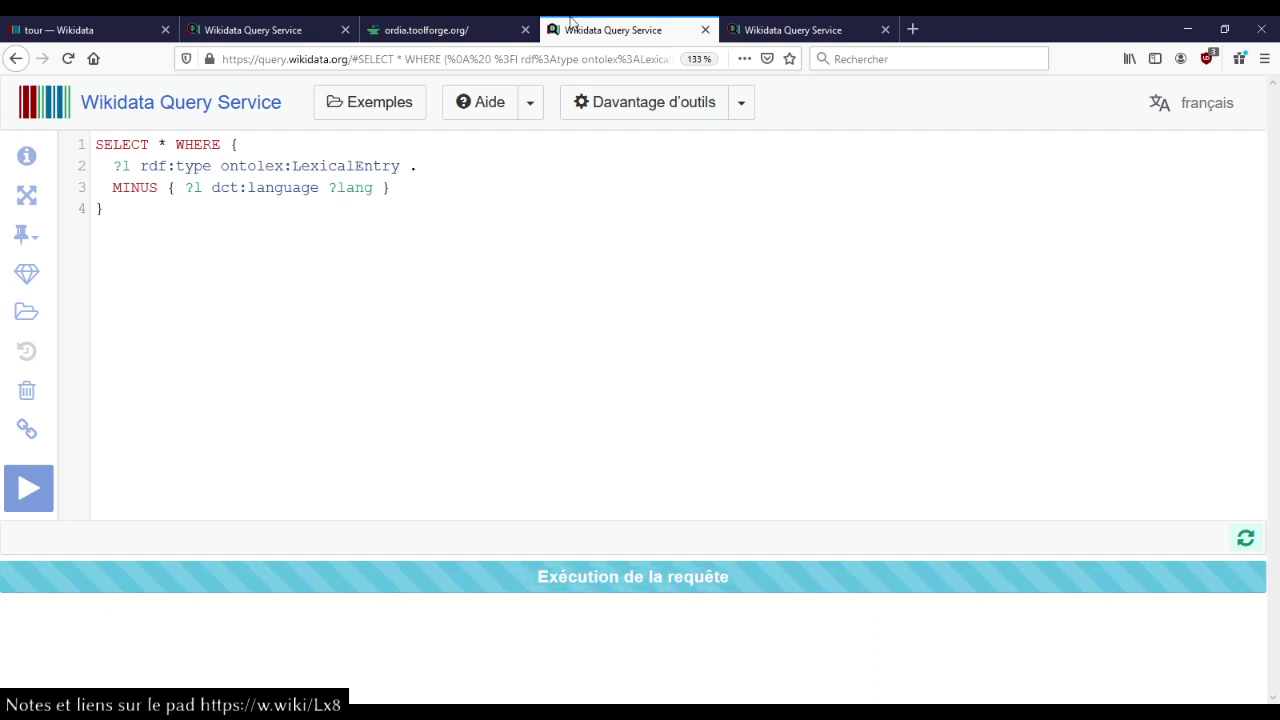
# - Close the wd:L2330 query page and the page with the query for lexemes without a language
pyautogui.click(860, 30)
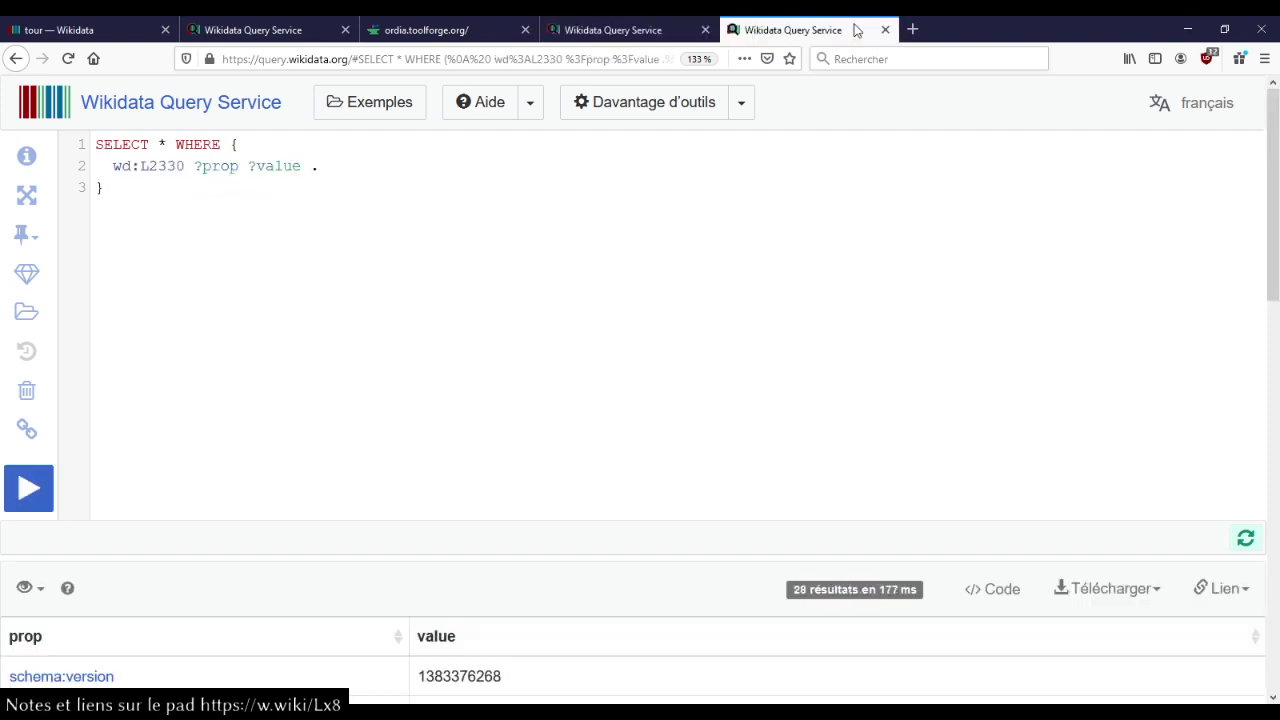
pyautogui.middleClick(855, 30)
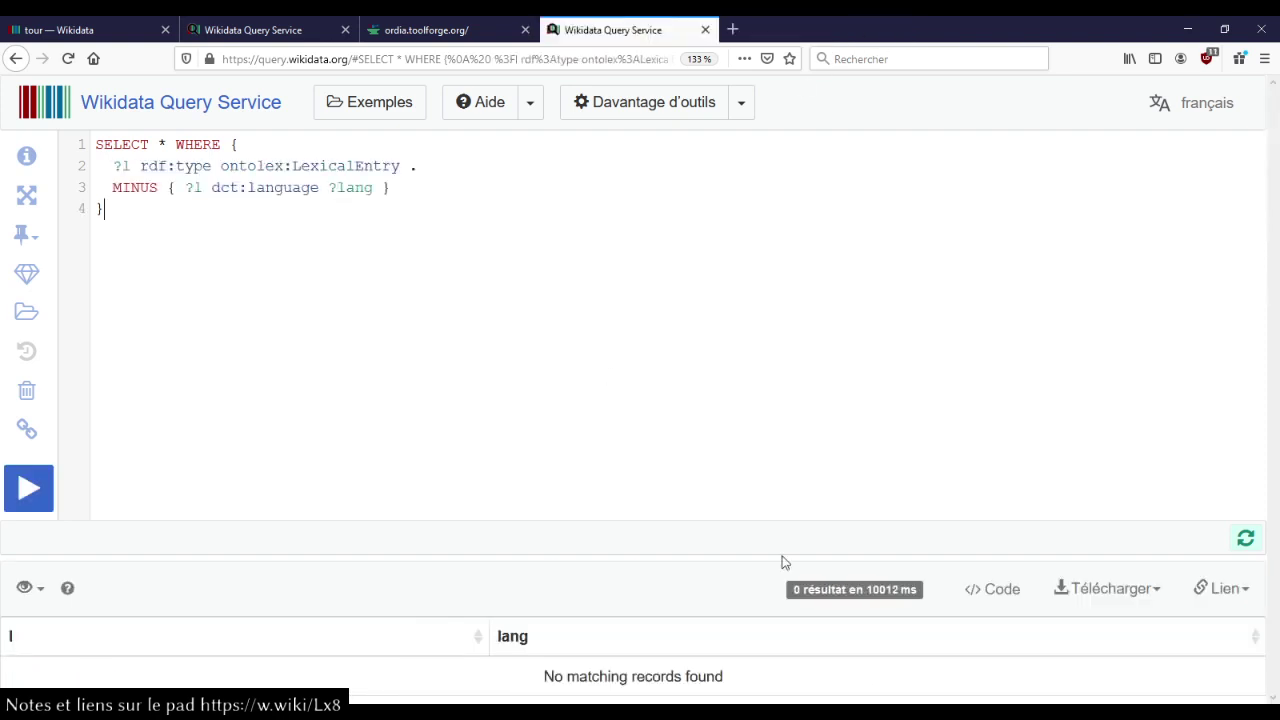
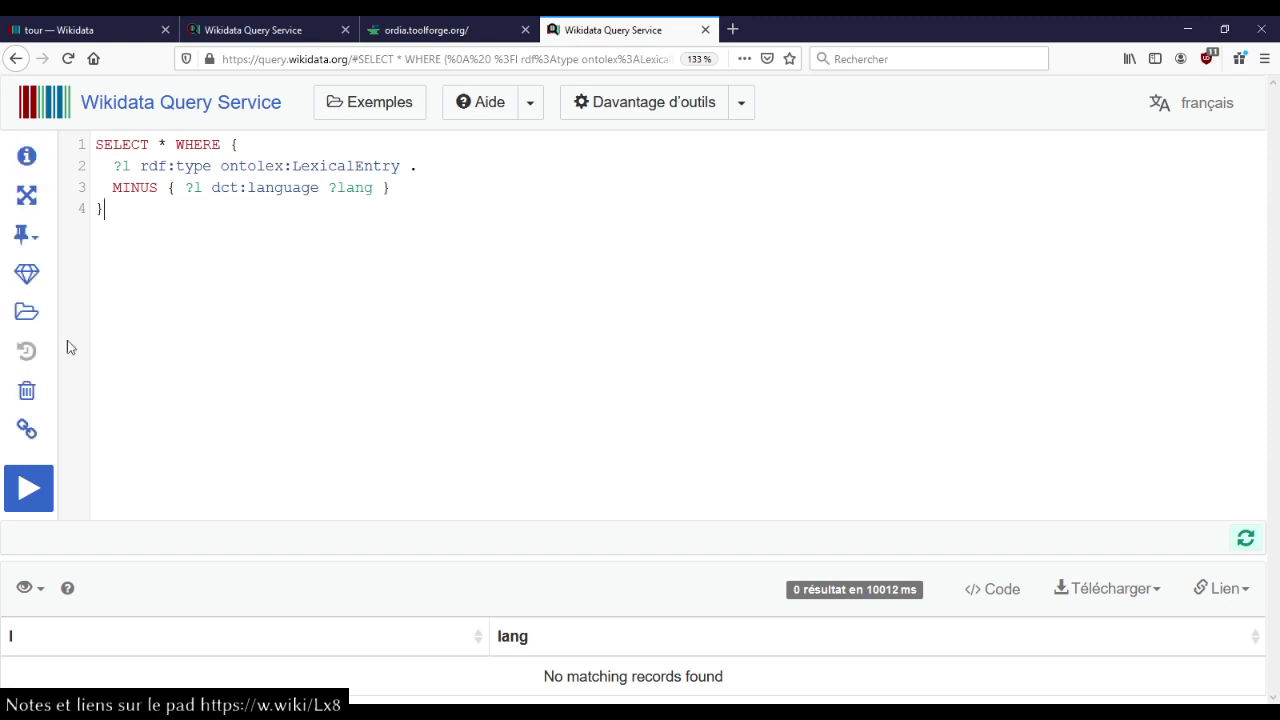
pyautogui.middleClick(578, 30)
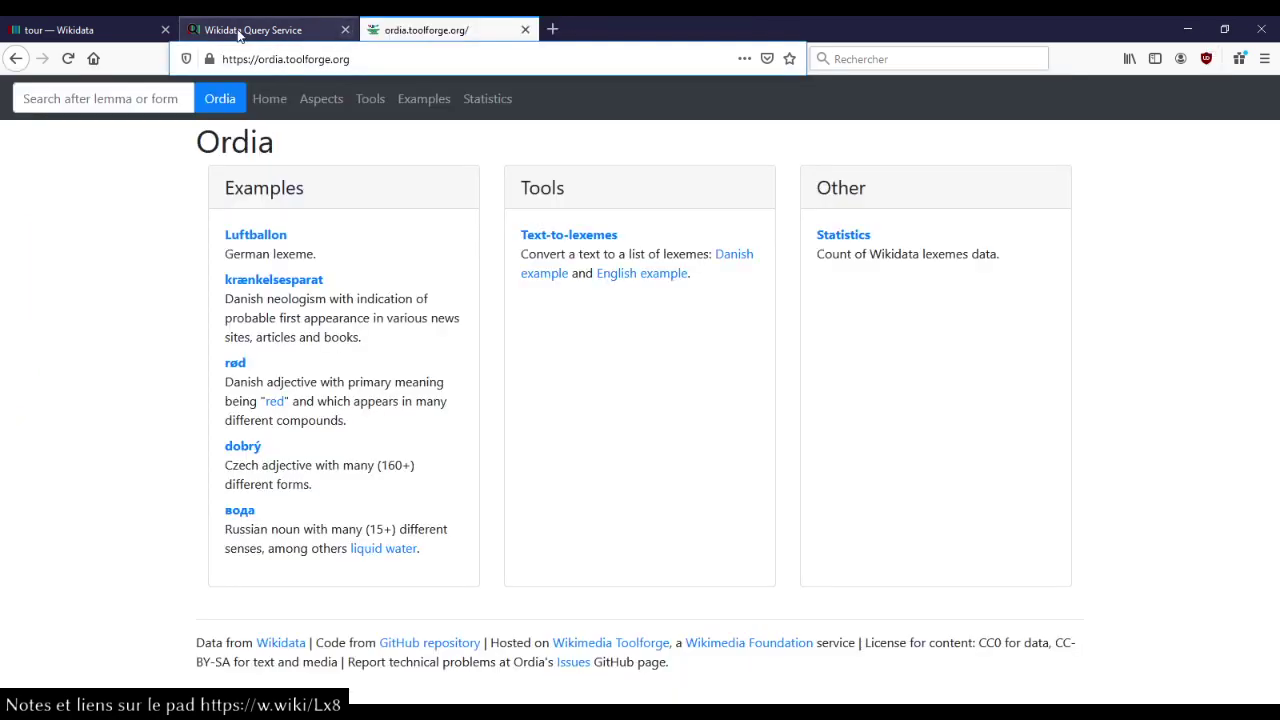
# - Duplicate the query counting distinct lexemes per language into a new tab using its copied address
pyautogui.click(243, 33)
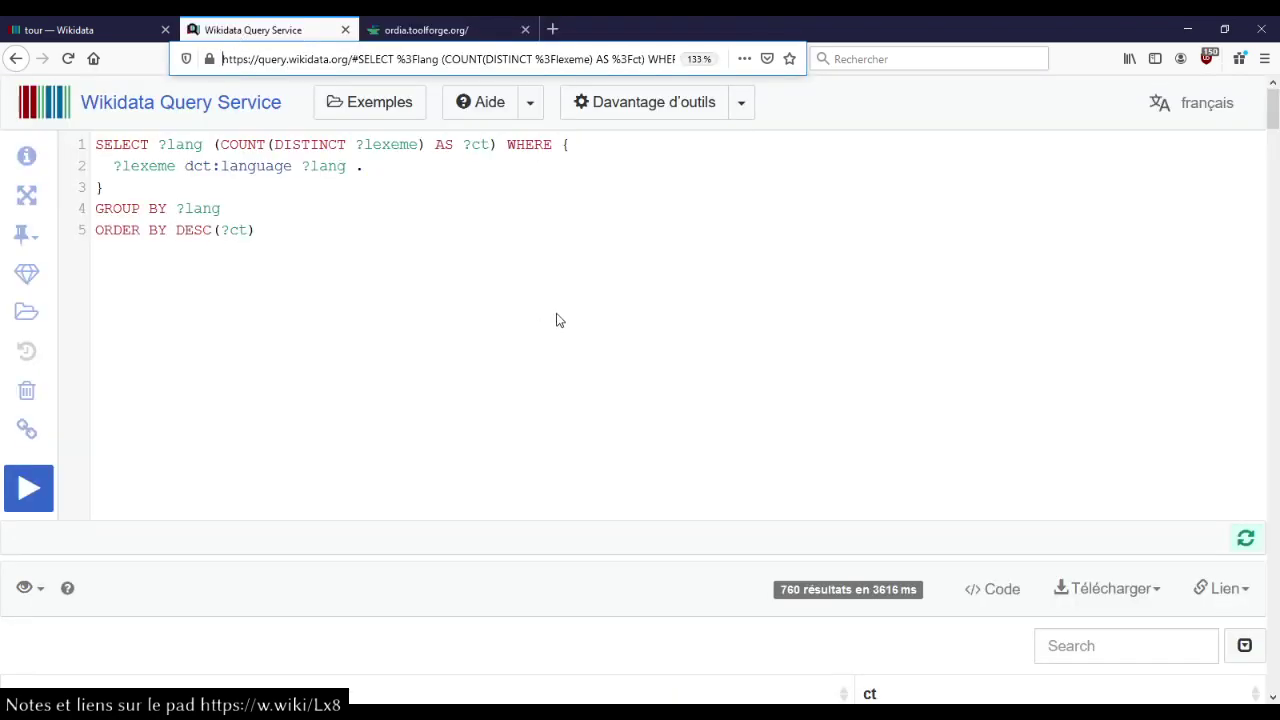
pyautogui.scroll(-5, 557, 320)
pyautogui.scroll(5, 557, 320)
pyautogui.click(385, 57)
pyautogui.hotkey('ctrl', 'a')
pyautogui.hotkey('ctrl', 'c')
pyautogui.hotkey('ctrl', 't')
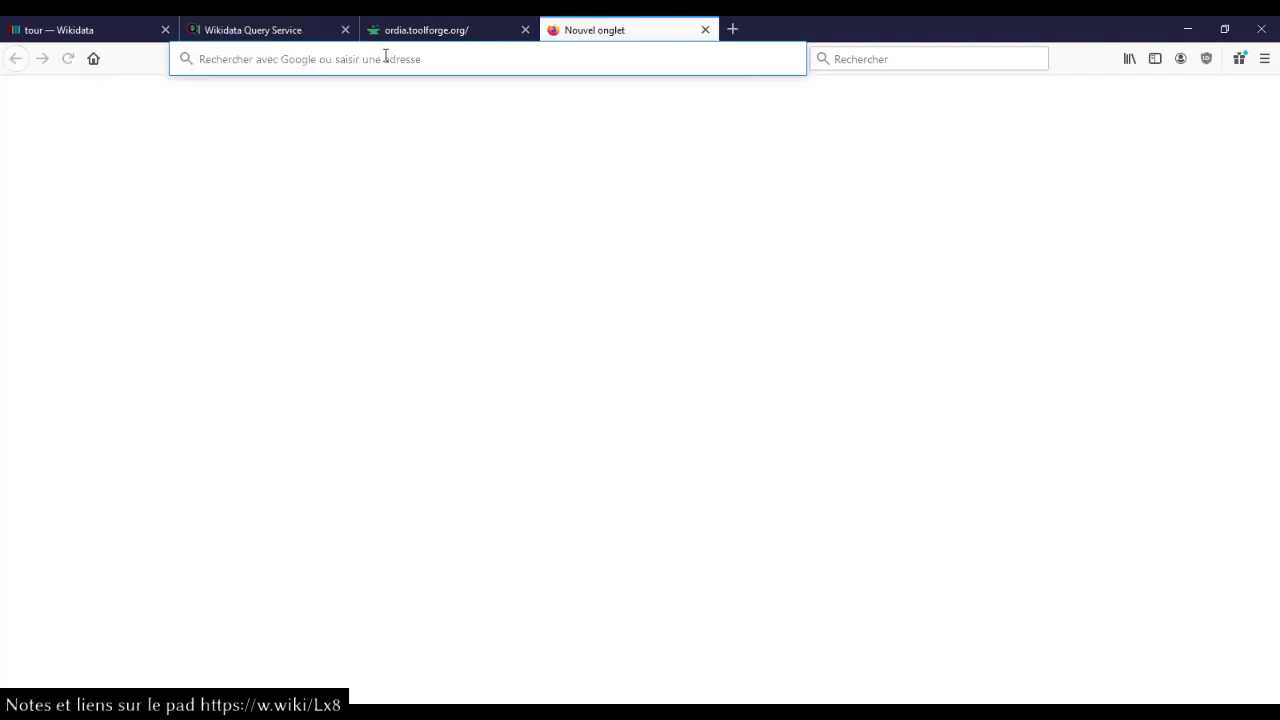
pyautogui.hotkey('ctrl', 'v')
pyautogui.press('Return')
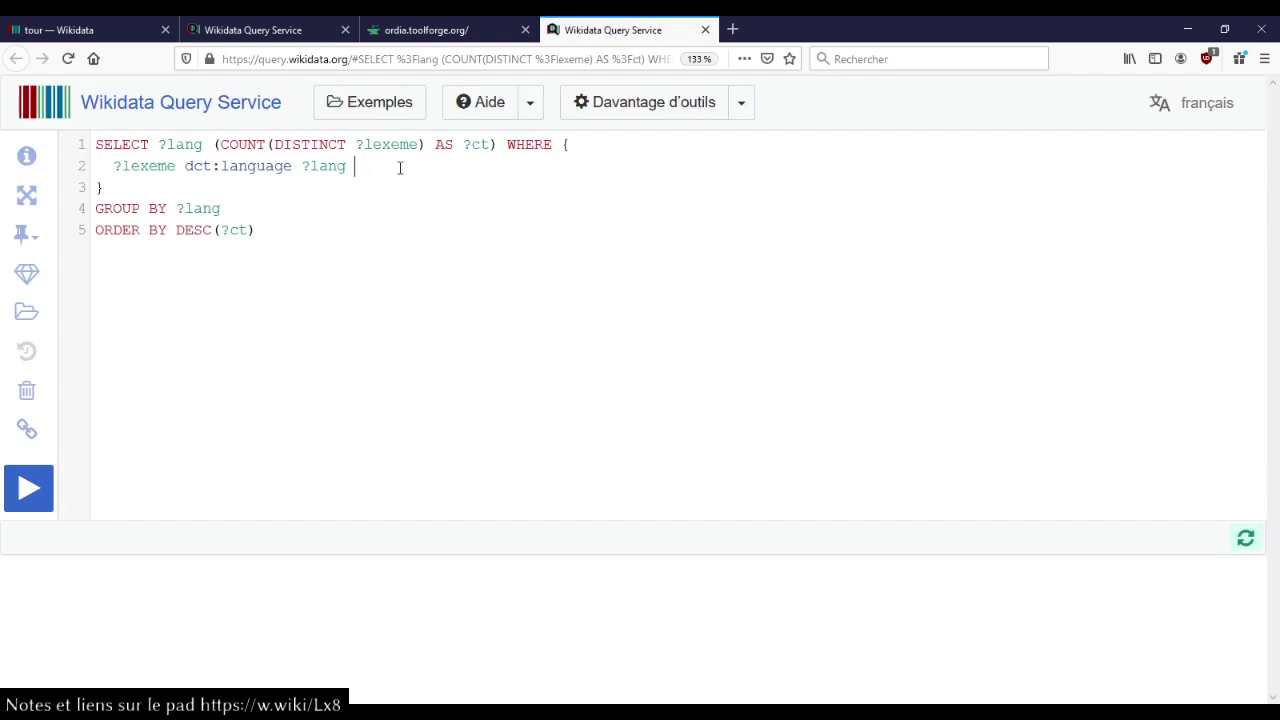
# - Extend the dct:language pattern in the duplicated query with ; rdfs:label ?langLabel and a closing period
pyautogui.write('rdfs:')
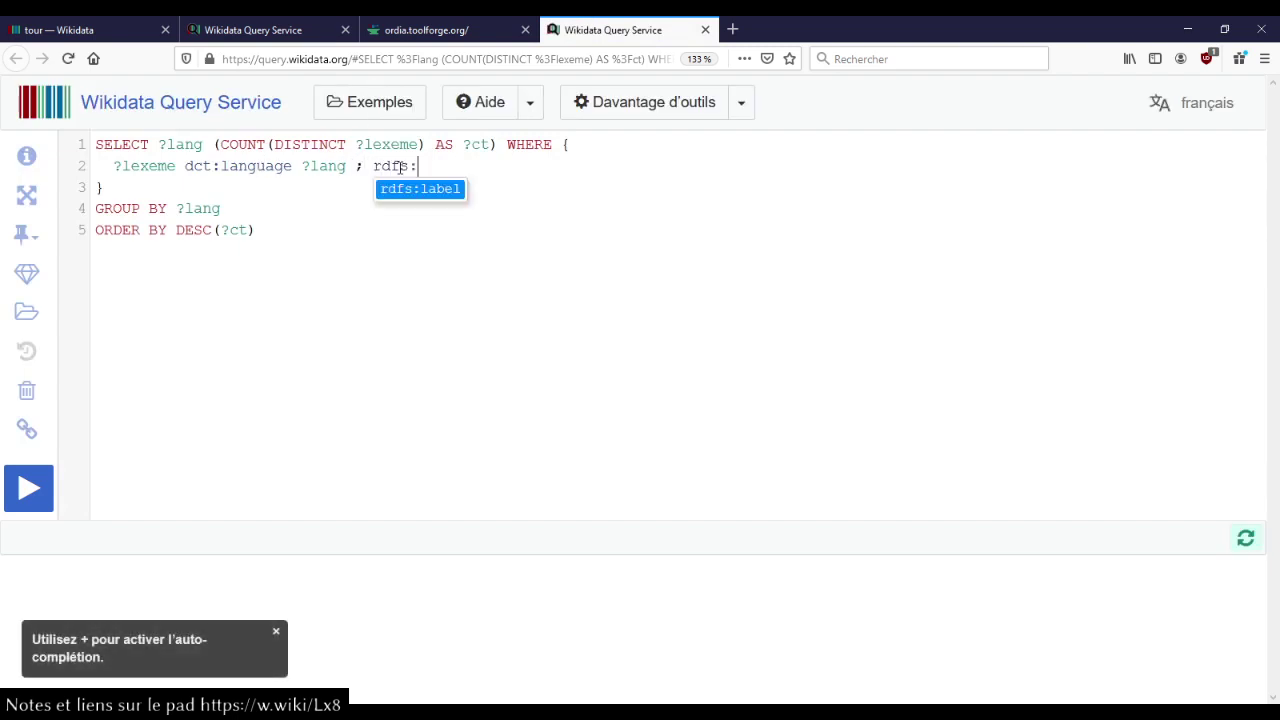
pyautogui.write('label ?')
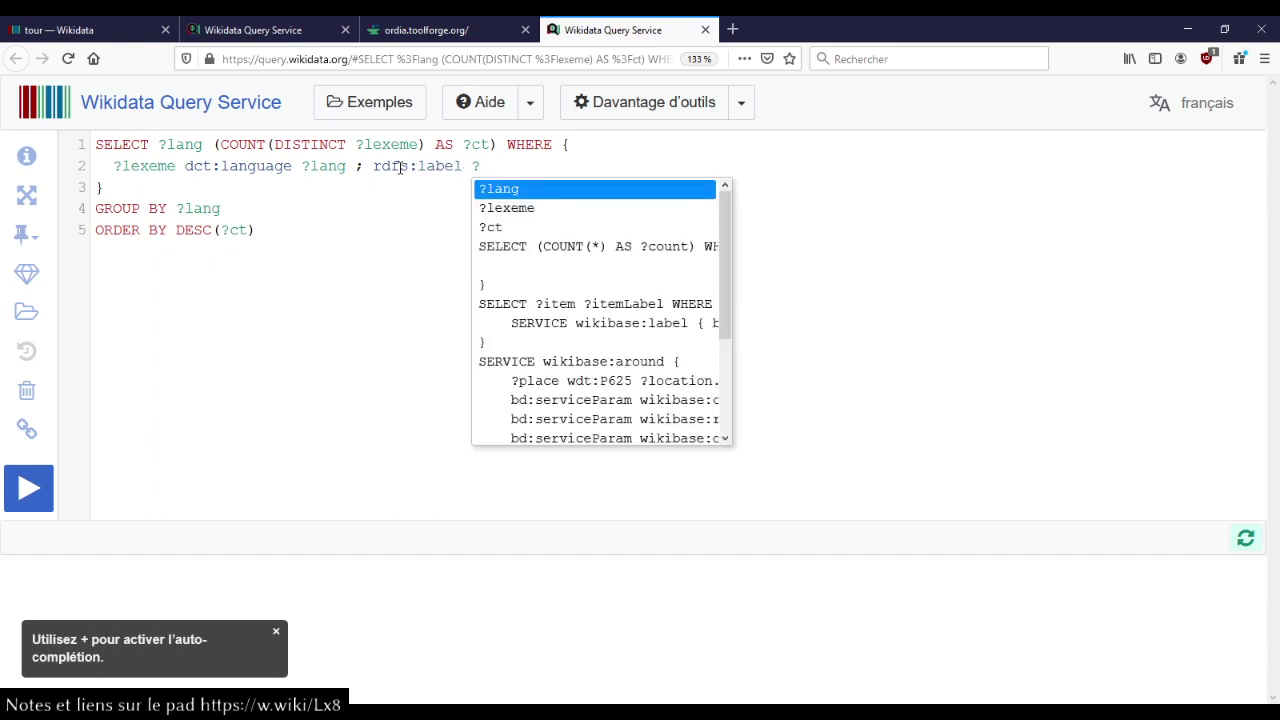
pyautogui.press('Return')
pyautogui.write('Label')
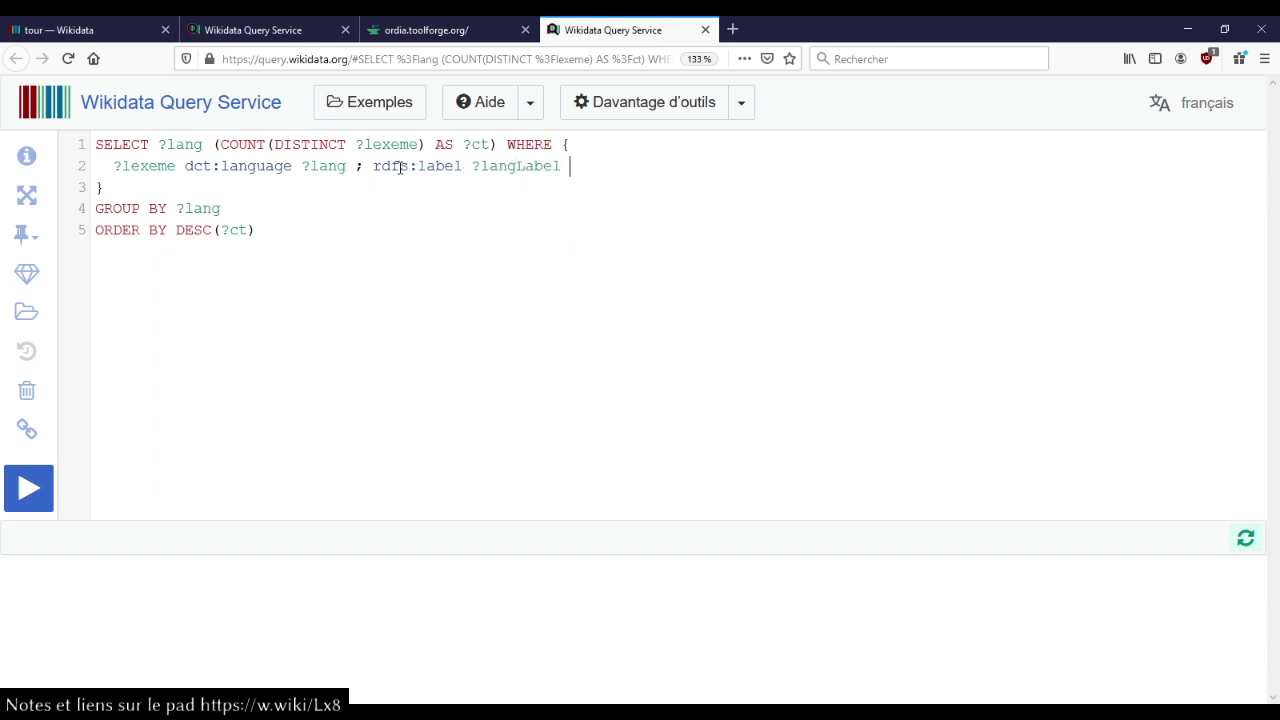
pyautogui.write(' .')
# - Add the line FILTER ( lang(?langLabel) = "fr" ) below the pattern and run the query
pyautogui.press('Return')
pyautogui.write('FILTER (')
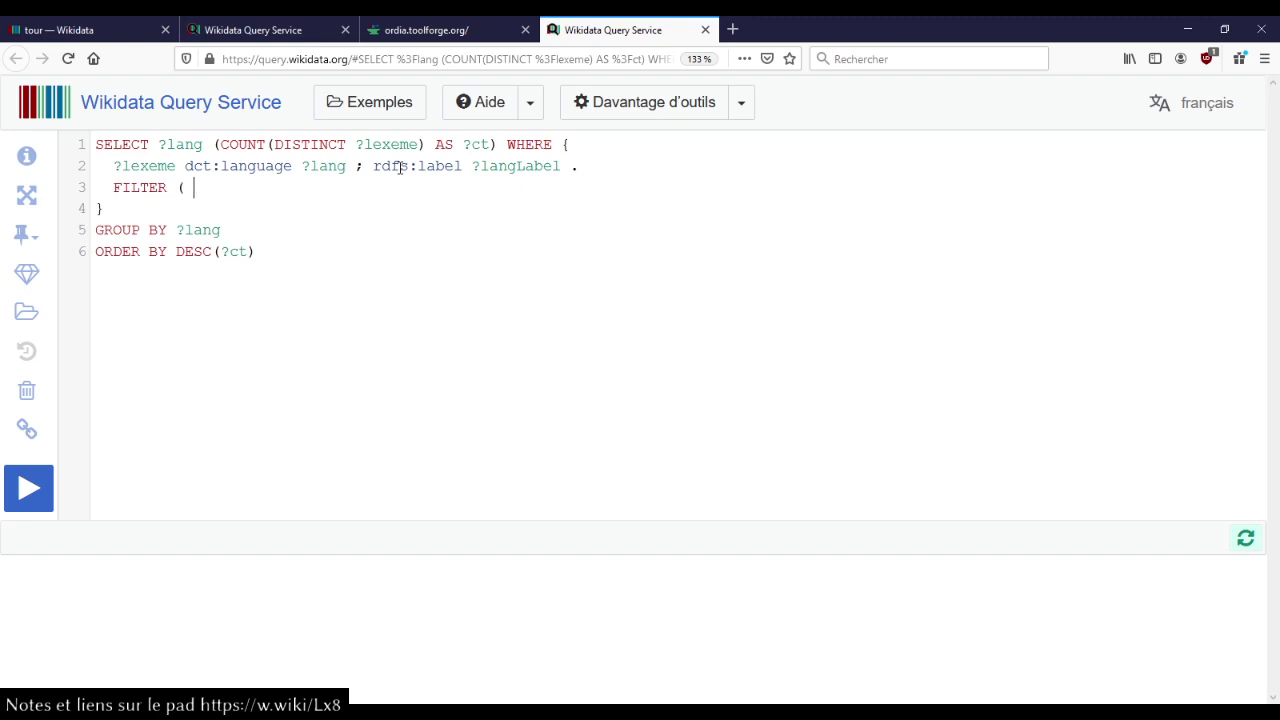
pyautogui.write('lang(?l')
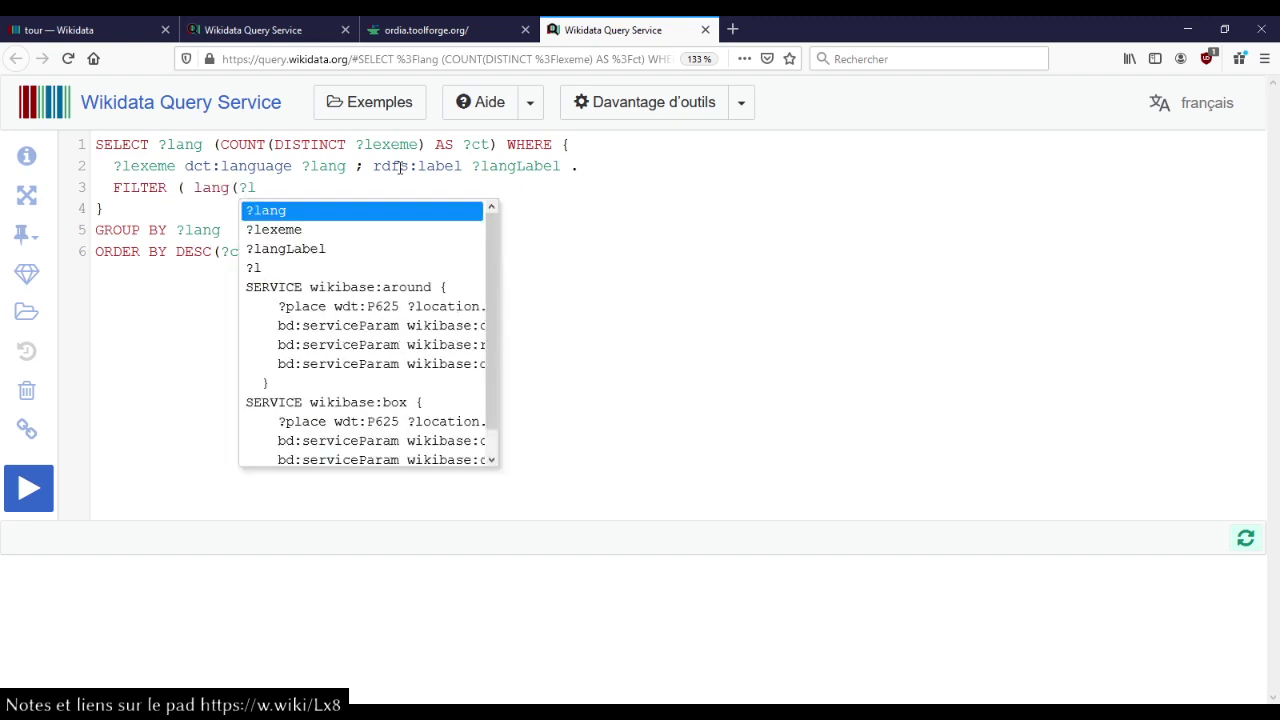
pyautogui.press('Down')
pyautogui.press('Down')
pyautogui.press('Return')
pyautogui.write(') =')
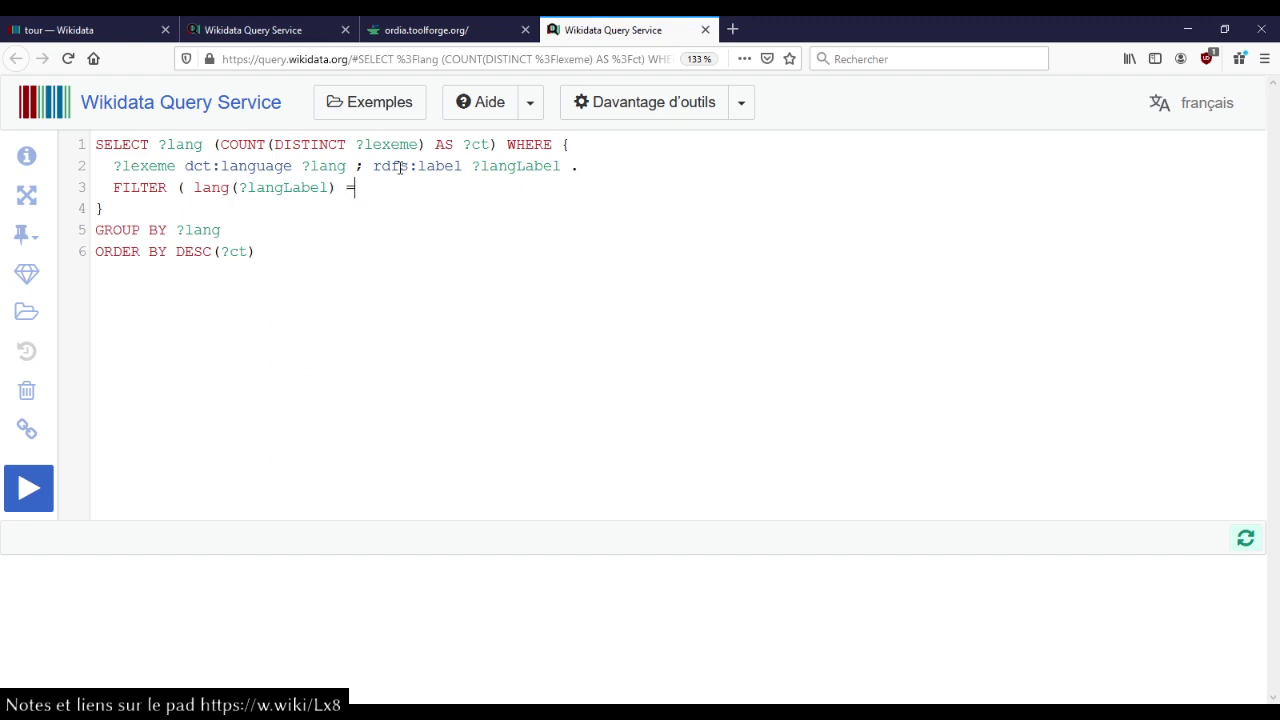
pyautogui.write(' "fr"')
pyautogui.hotkey('ctrl', 'Return')
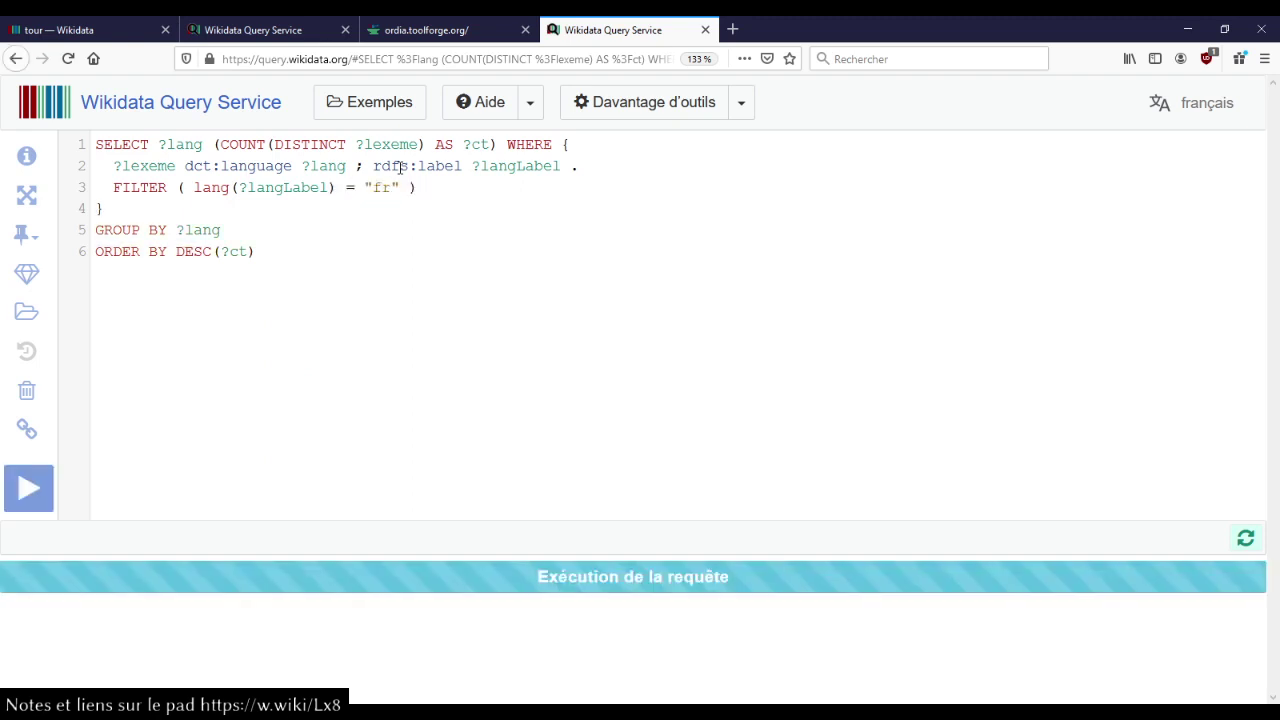
# - Reload the query page to stop the running query and add ?langLabel to the GROUP BY clause
pyautogui.click(68, 58)
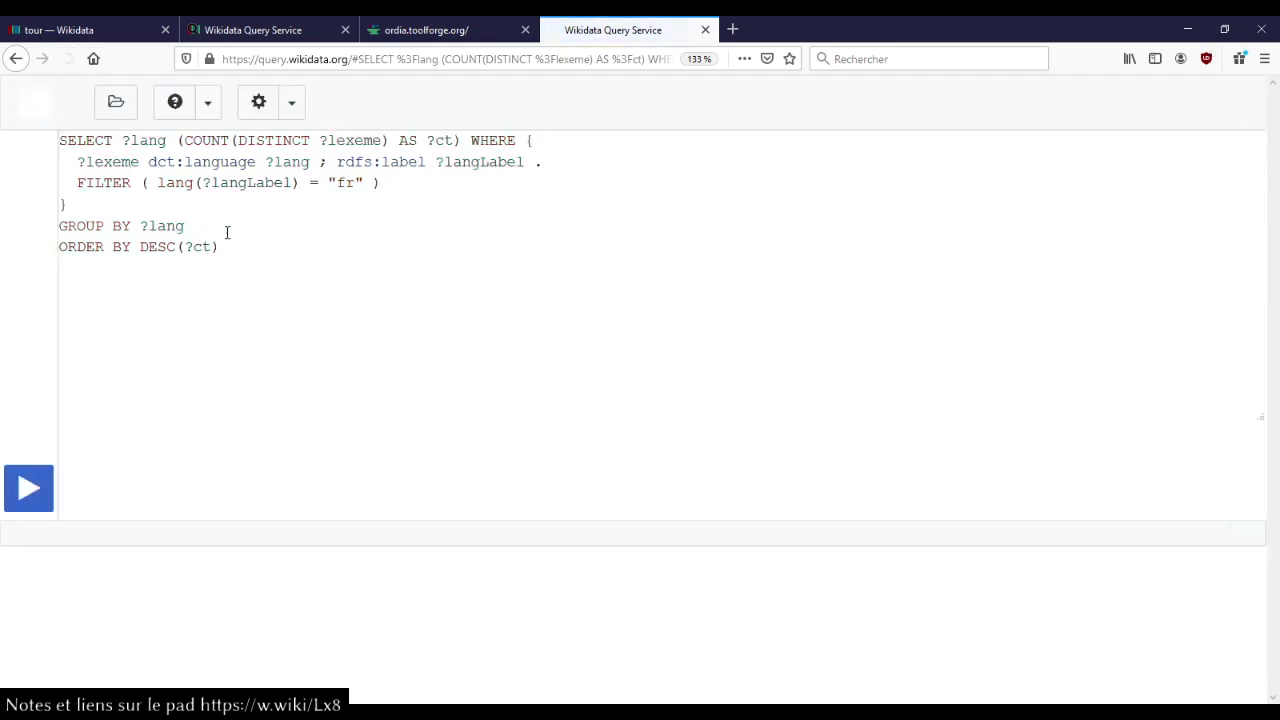
pyautogui.write('?')
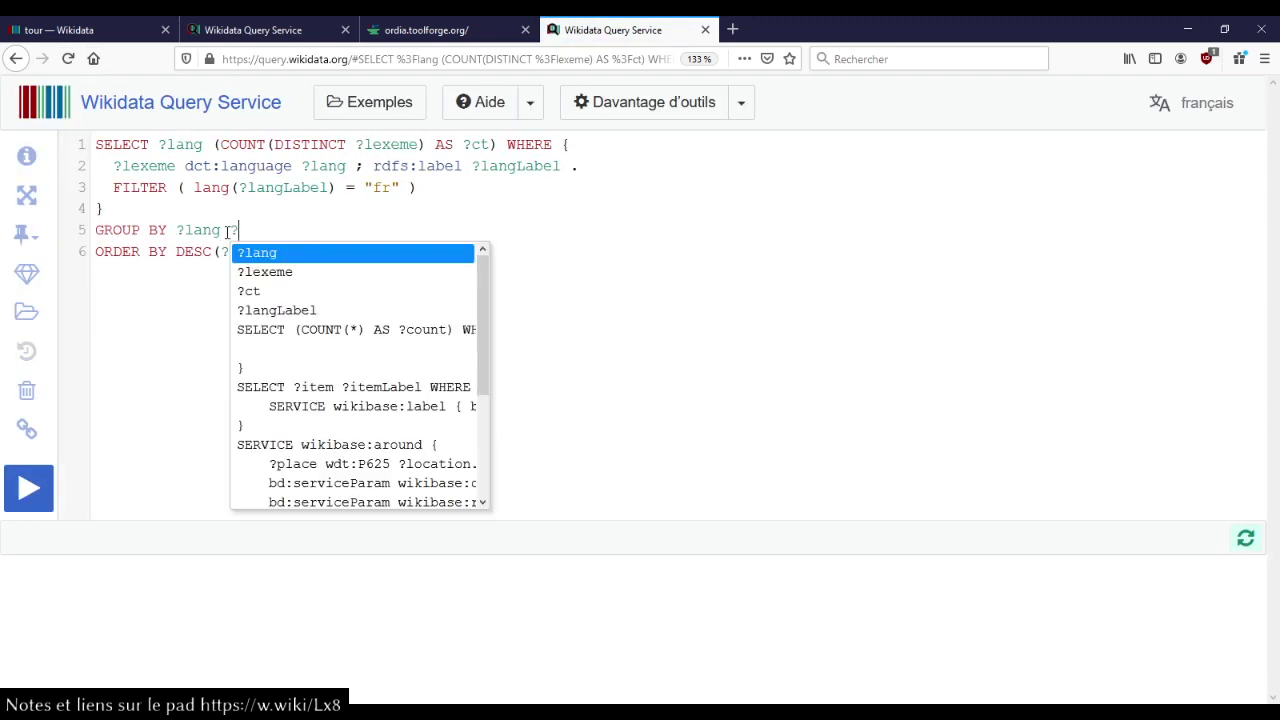
pyautogui.press('Down')
pyautogui.press('Down')
pyautogui.press('Down')
pyautogui.press('Return')
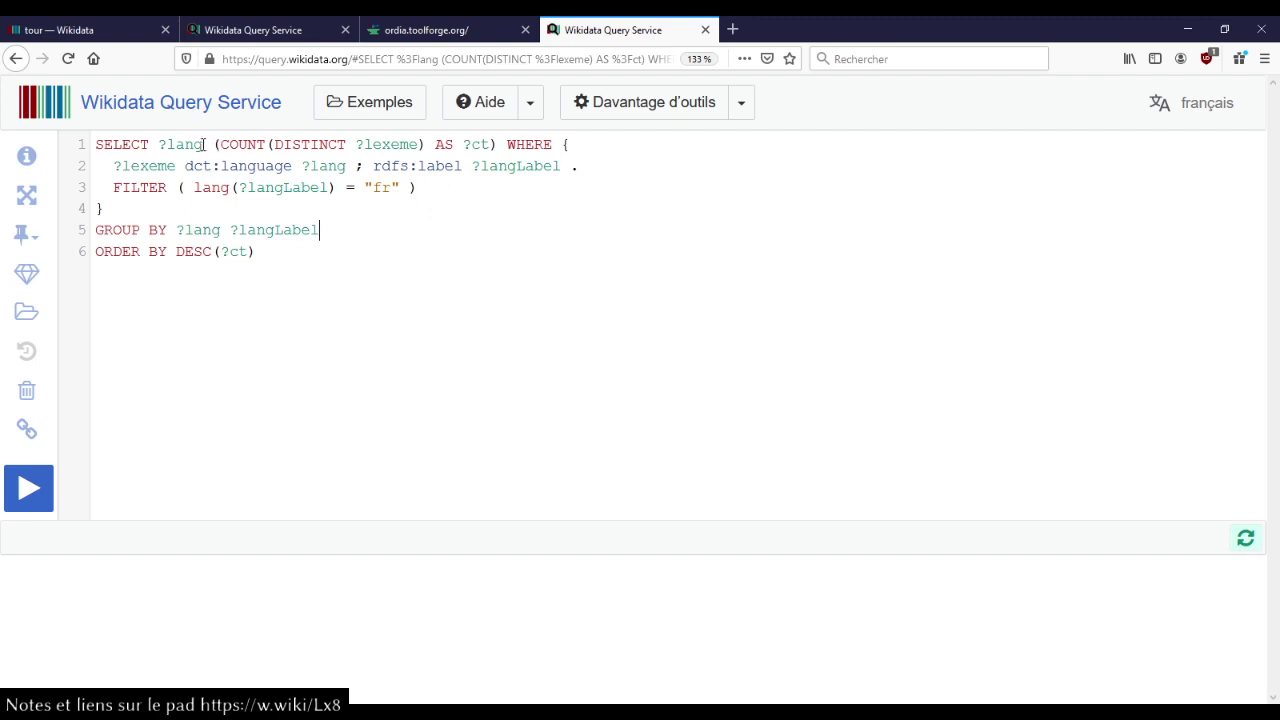
# - Add ?langLabel after ?lang in the SELECT clause and run the query
pyautogui.write('?')
pyautogui.press('Down')
pyautogui.press('Down')
pyautogui.press('Down')
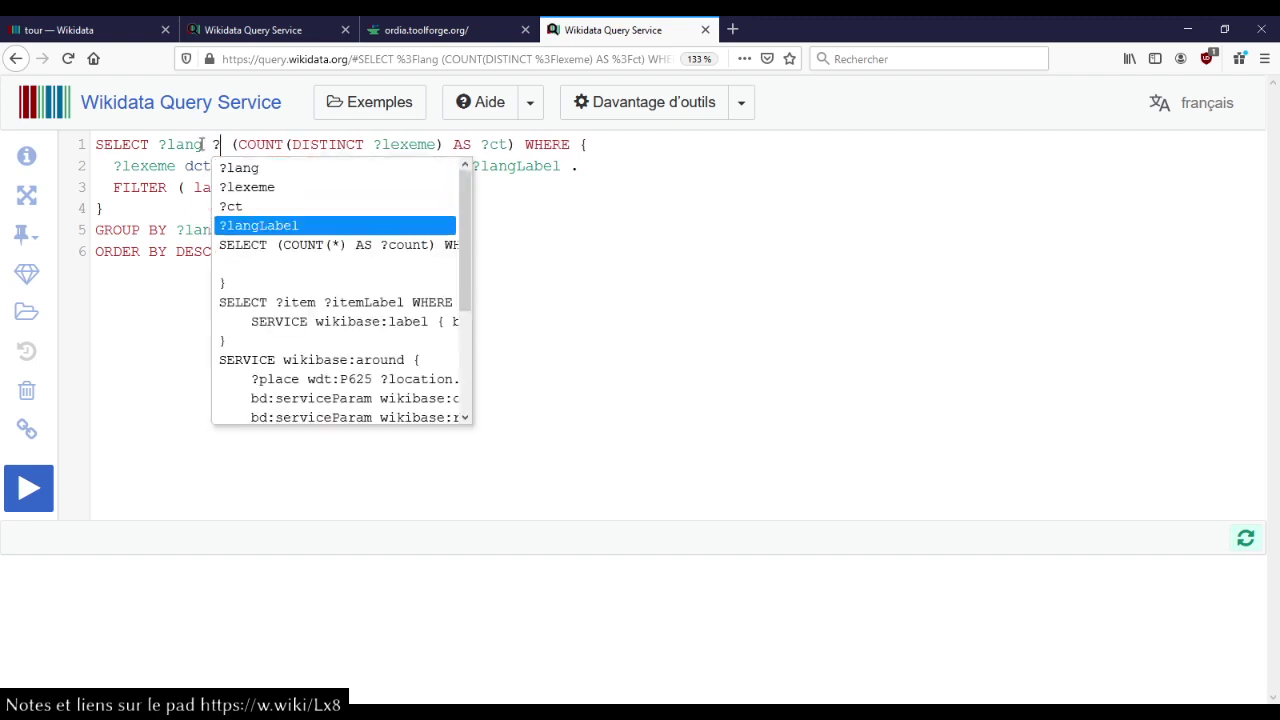
pyautogui.press('Return')
pyautogui.hotkey('ctrl', 'Return')
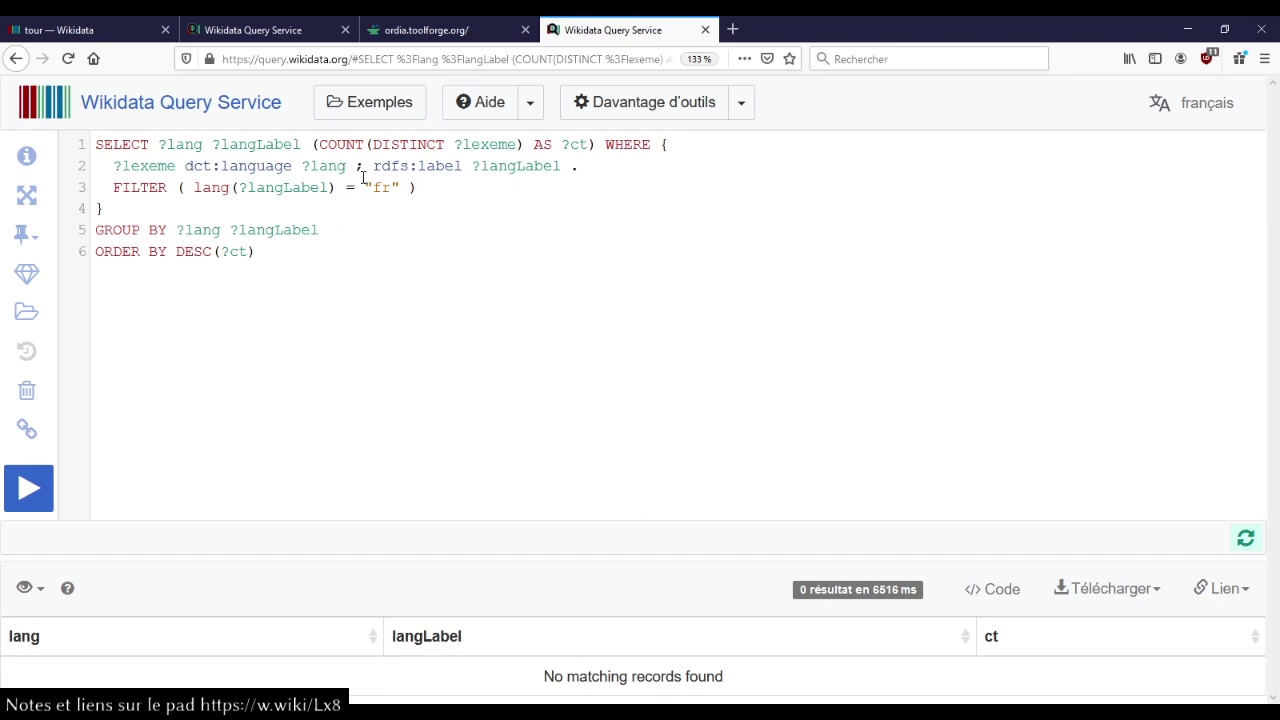
# - Split the pattern into two statements, ending the dct:language line with a period and starting the next with ?lang rdfs:label ?langLabel, and run it
pyautogui.press('Return')
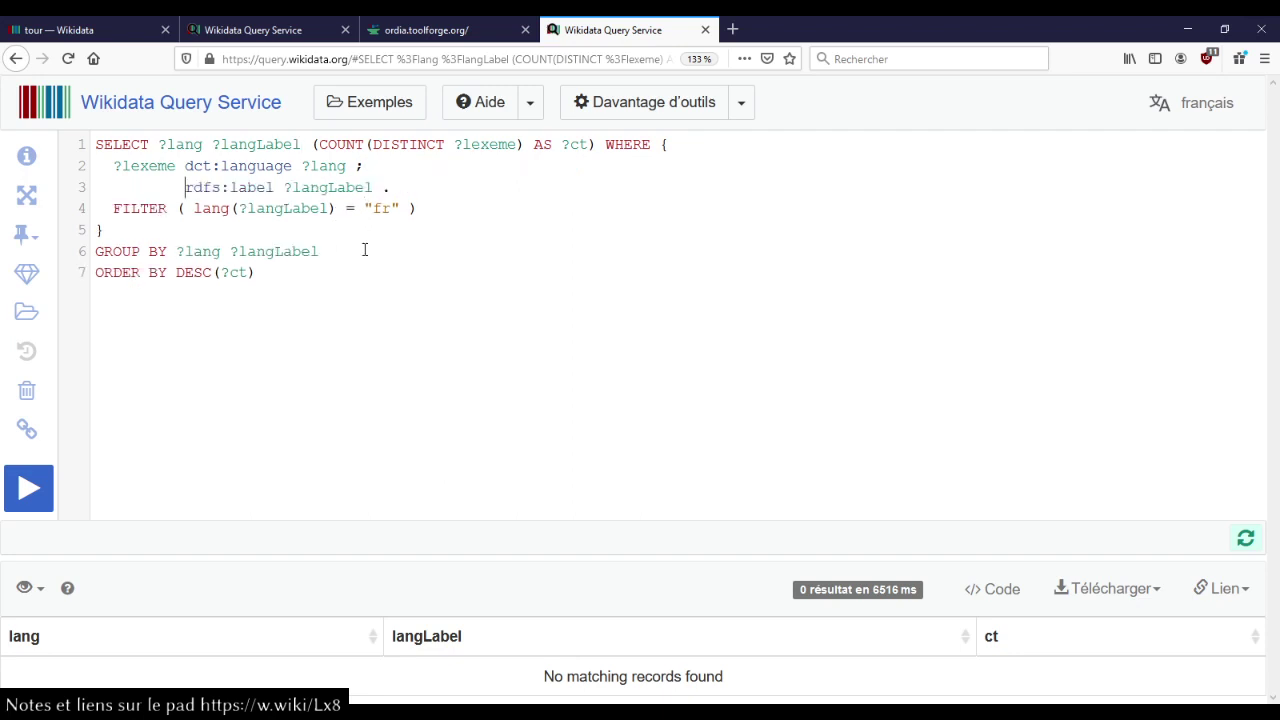
pyautogui.press('BackSpace')
pyautogui.press('BackSpace')
pyautogui.press('BackSpace')
pyautogui.press('BackSpace')
pyautogui.press('BackSpace')
pyautogui.press('BackSpace')
pyautogui.press('BackSpace')
pyautogui.press('BackSpace')
pyautogui.press('BackSpace')
pyautogui.press('BackSpace')
pyautogui.press('BackSpace')
pyautogui.press('BackSpace')
pyautogui.write('.')
pyautogui.press('Return')
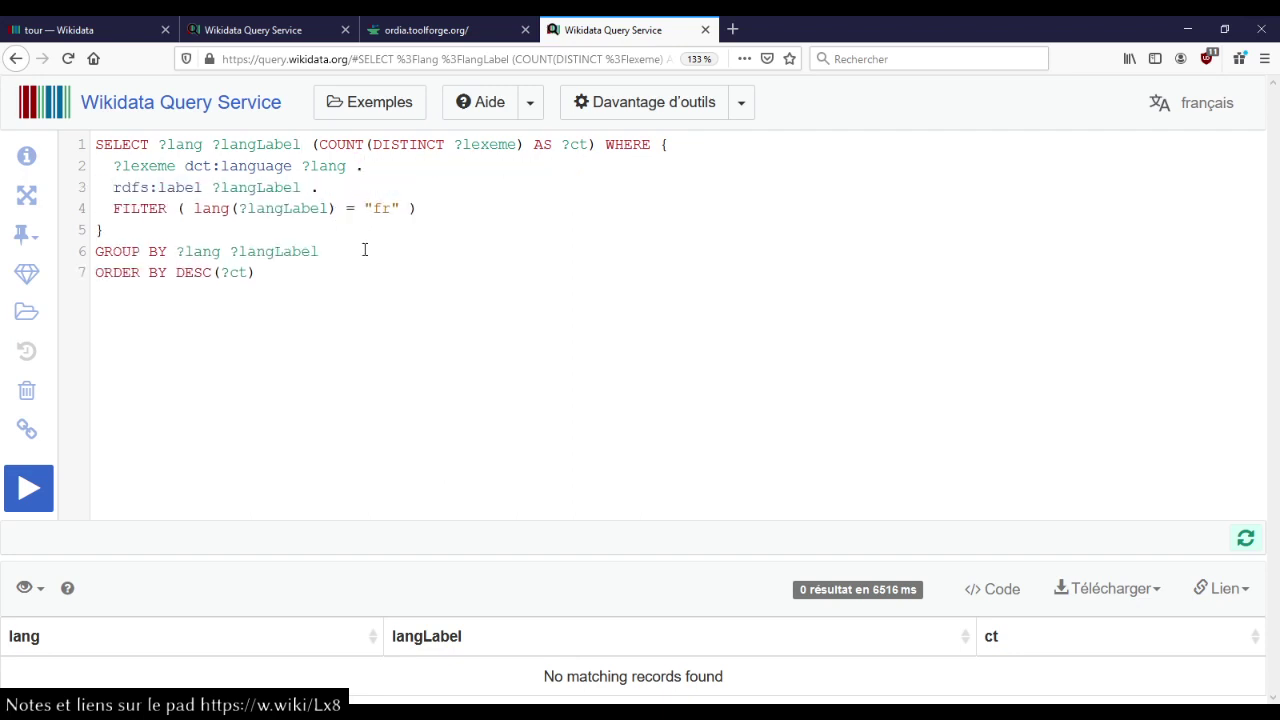
pyautogui.write('?lang')
pyautogui.hotkey('ctrl', 'Return')
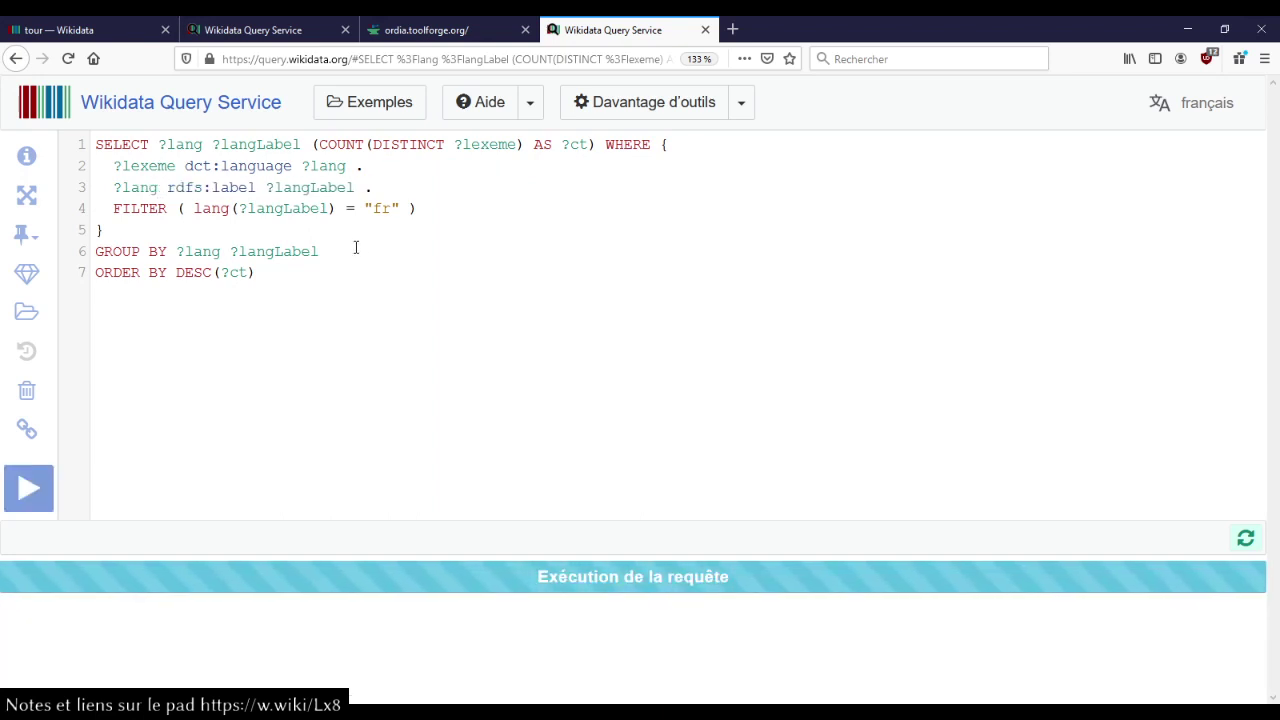
# - Examine the lexeme counts of the leading languages in the results of the original count query
pyautogui.click(265, 24)
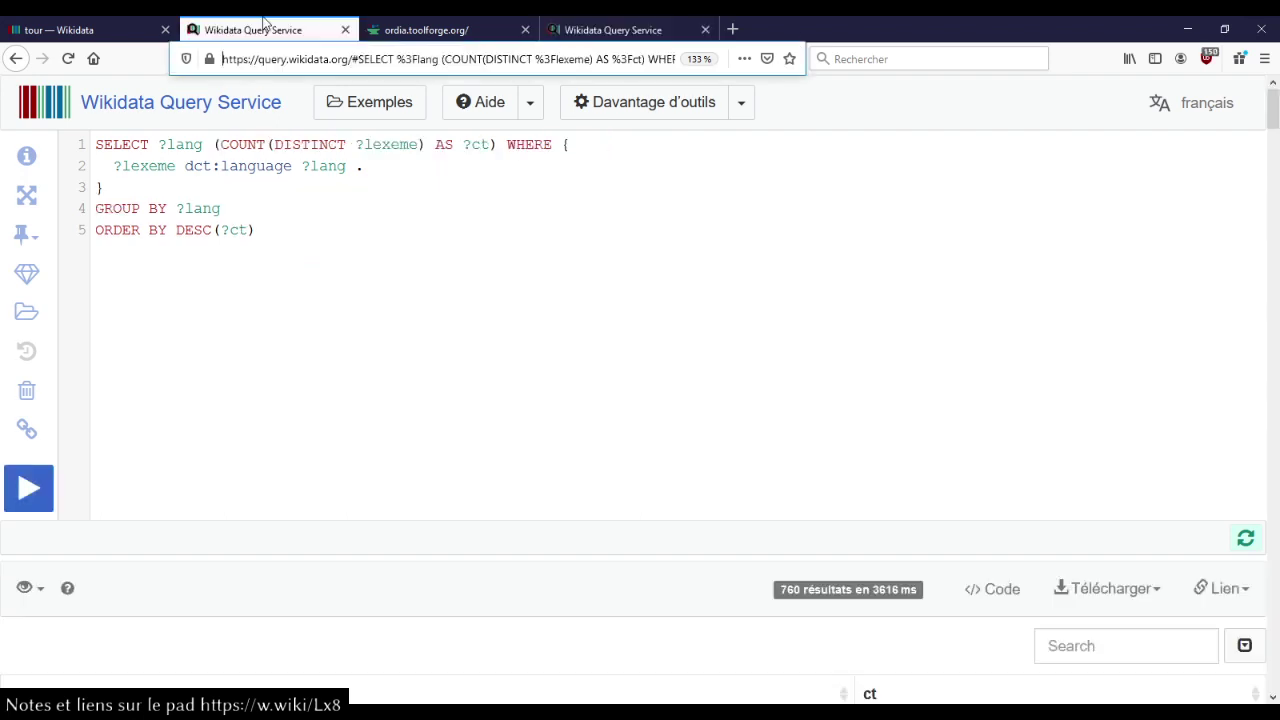
pyautogui.scroll(-3, 516, 442)
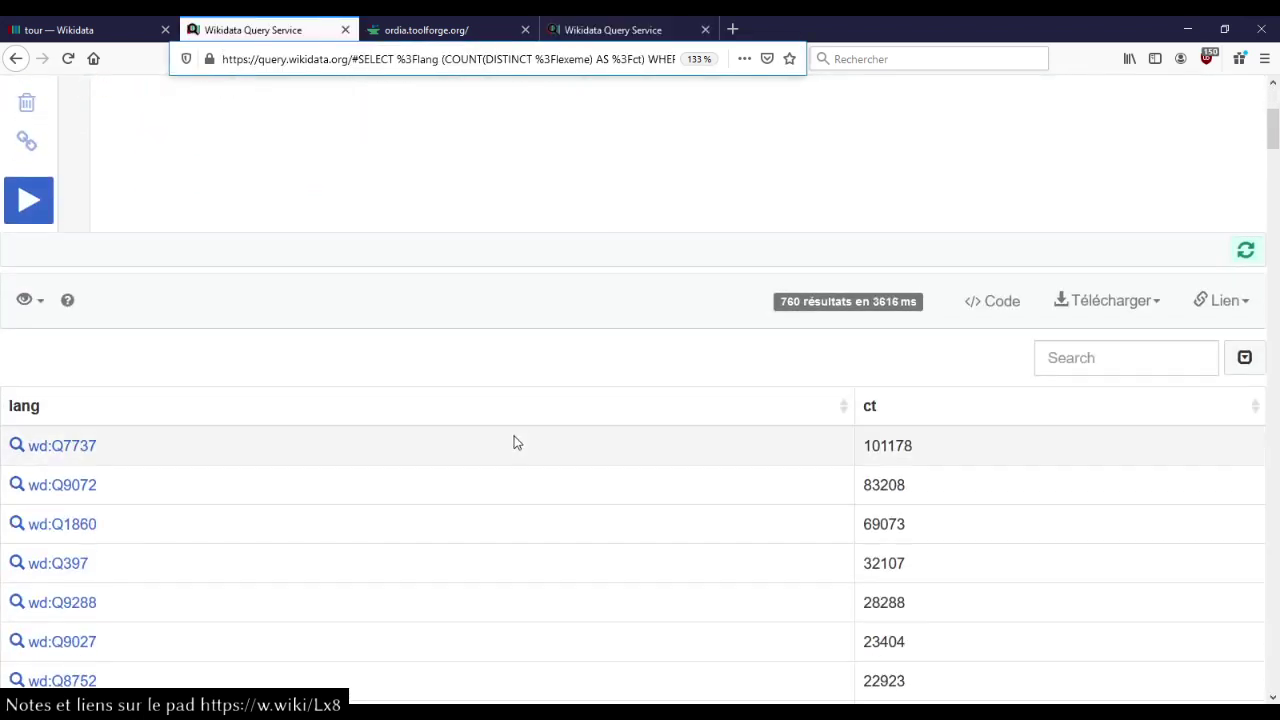
pyautogui.scroll(-1, 516, 442)
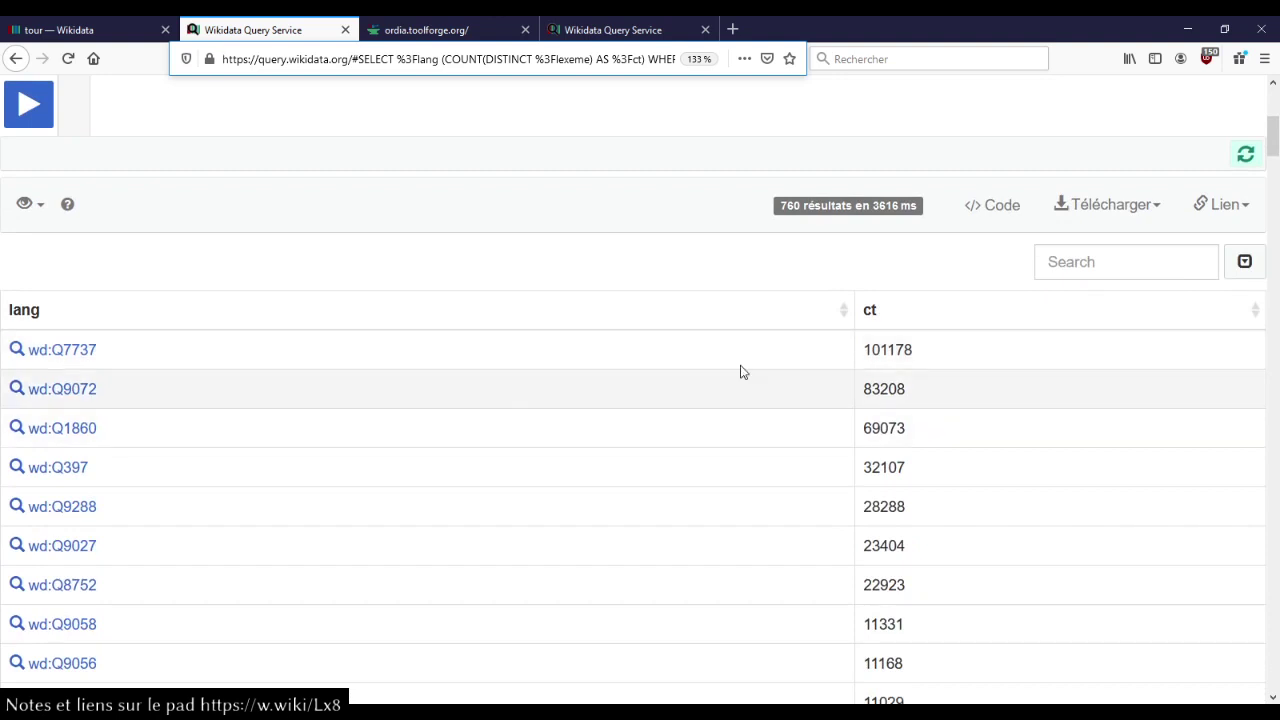
pyautogui.moveTo(866, 351); pyautogui.dragTo(914, 359)
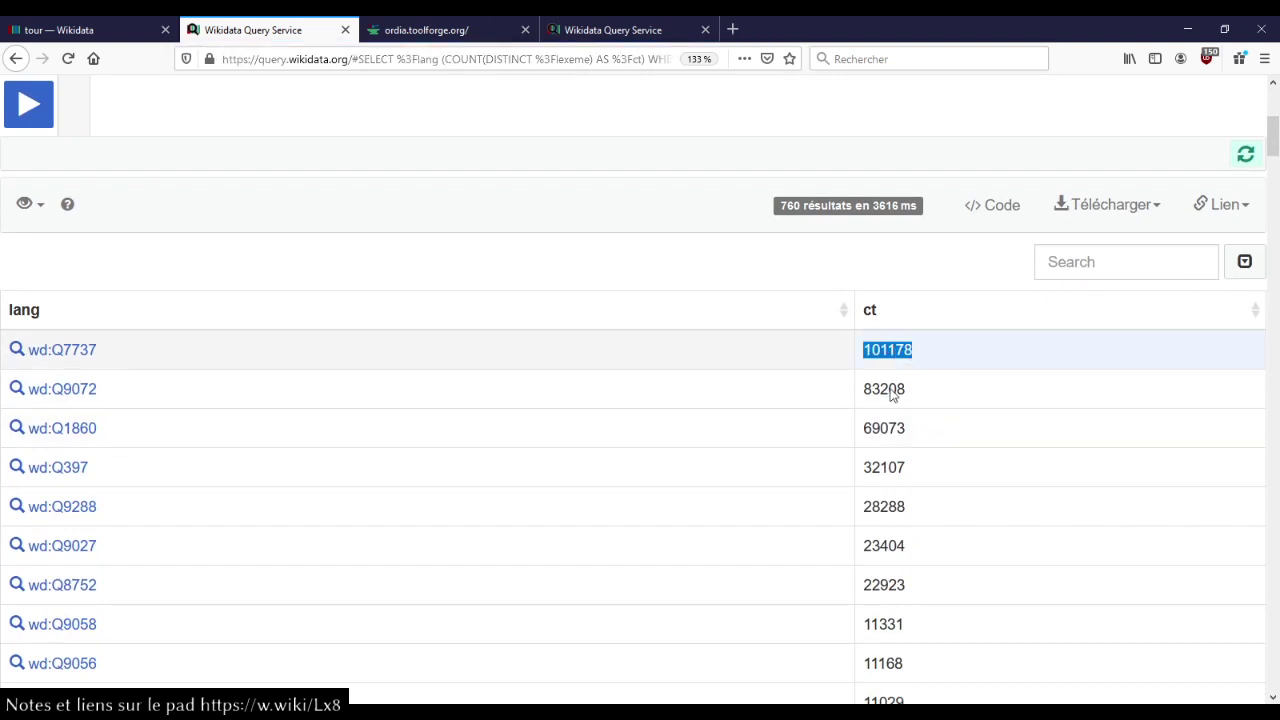
pyautogui.click(886, 394)
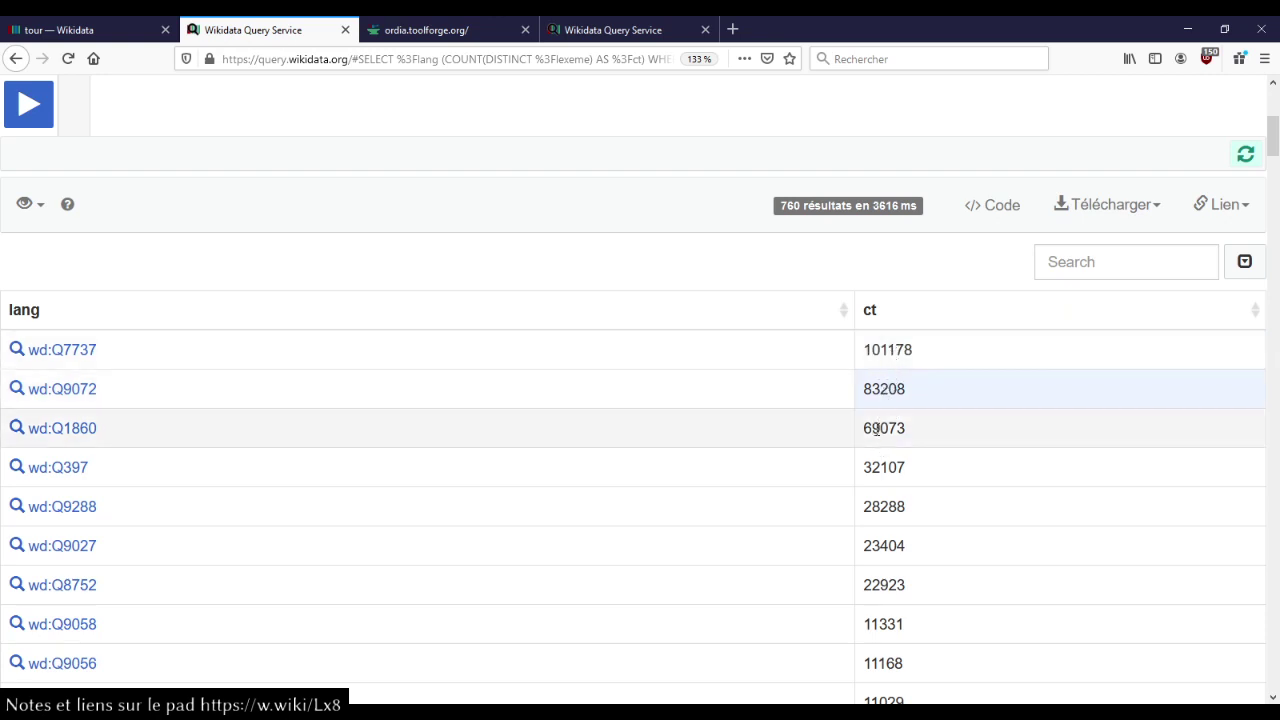
pyautogui.scroll(-2, 886, 486)
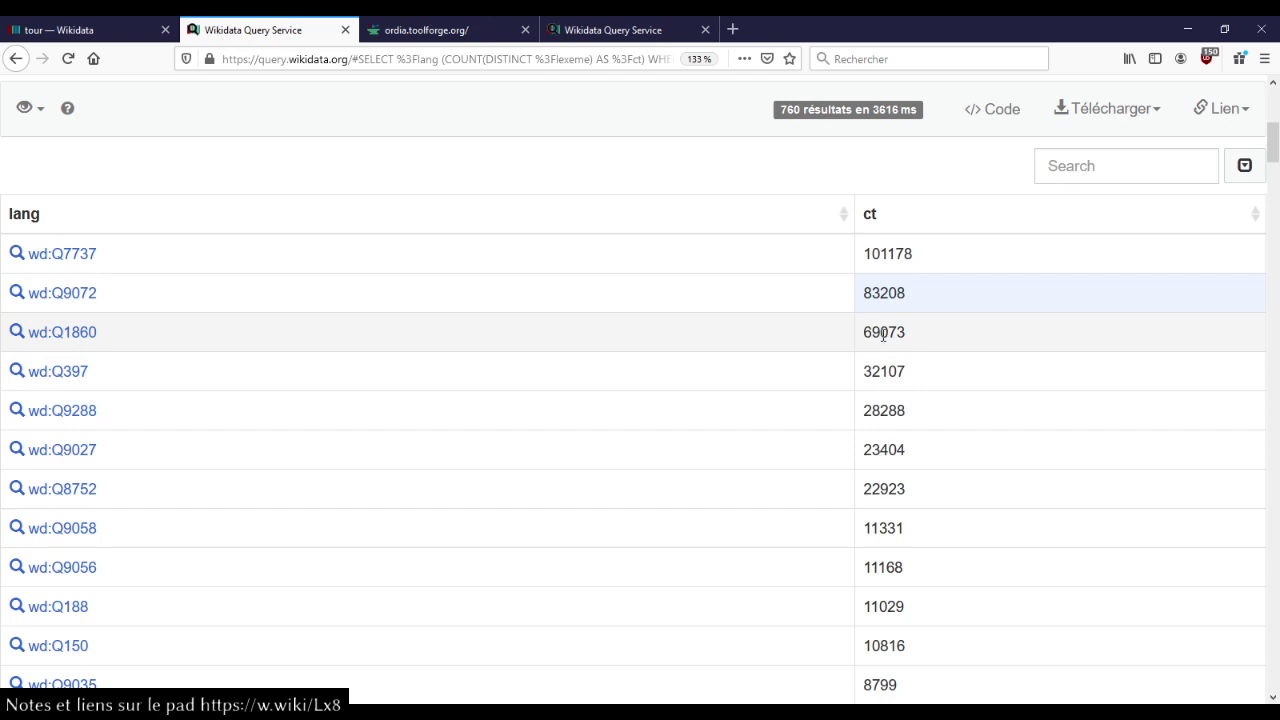
pyautogui.scroll(-2, 883, 334)
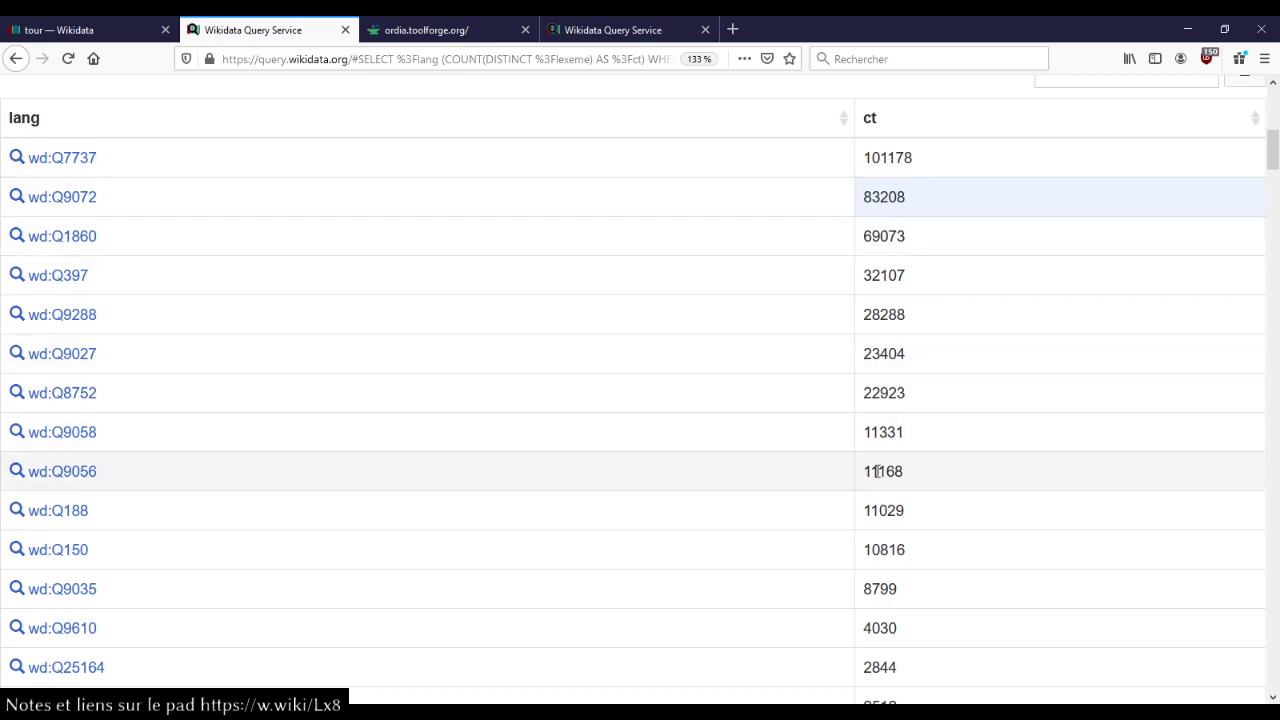
# - Check the total number of languages returned and the lowest lexeme counts on the first page of results
pyautogui.scroll(5, 806, 470)
pyautogui.doubleClick(789, 493)
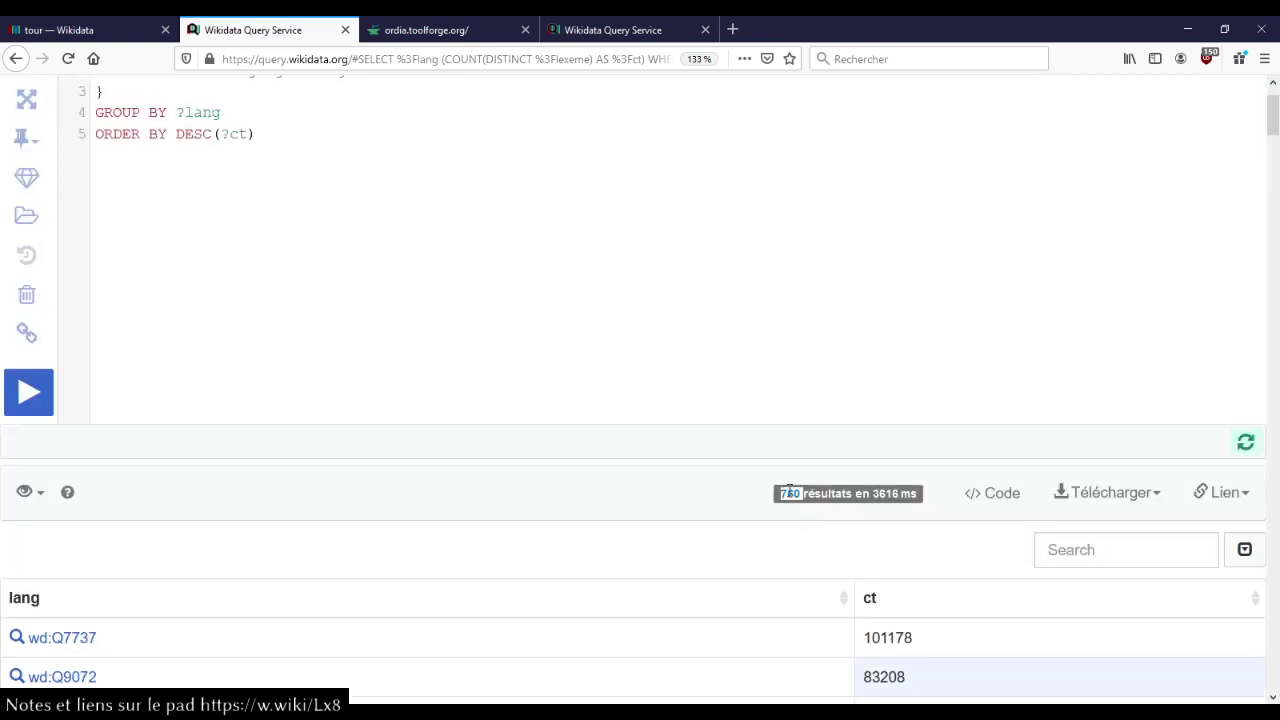
pyautogui.scroll(-5, 789, 493)
pyautogui.moveTo(1270, 150); pyautogui.dragTo(1270, 672)
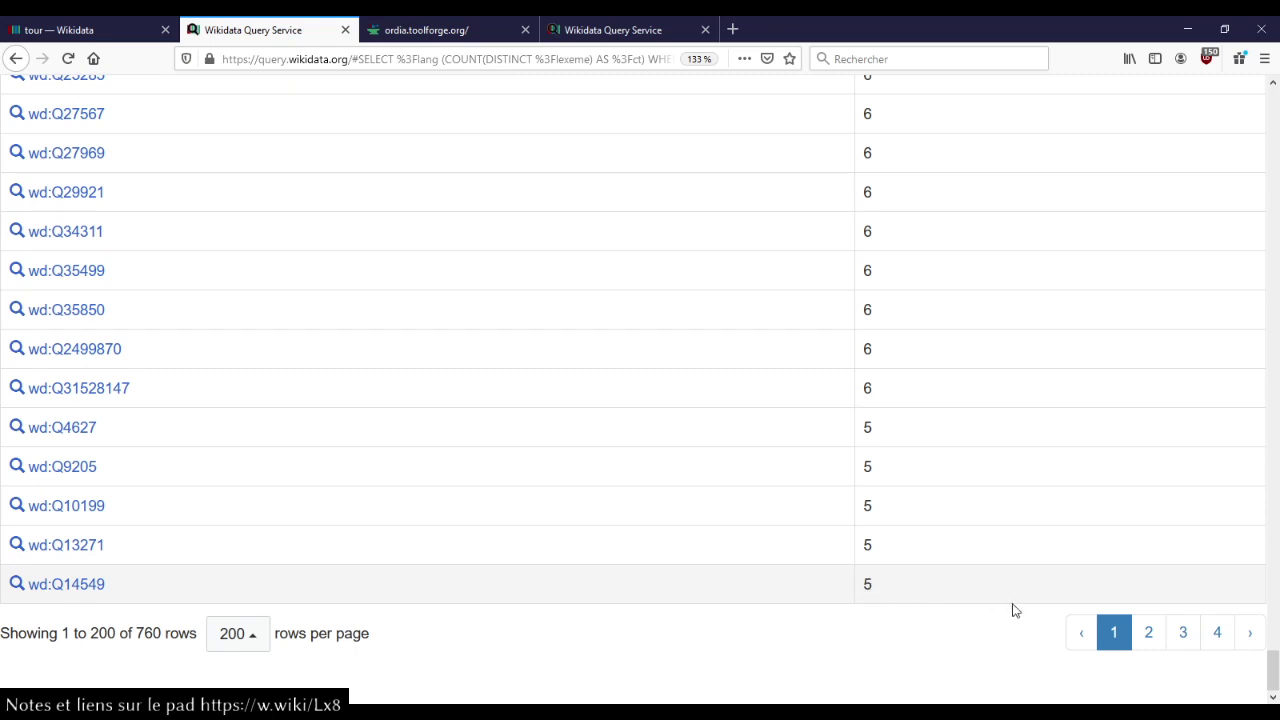
pyautogui.scroll(15, 781, 553)
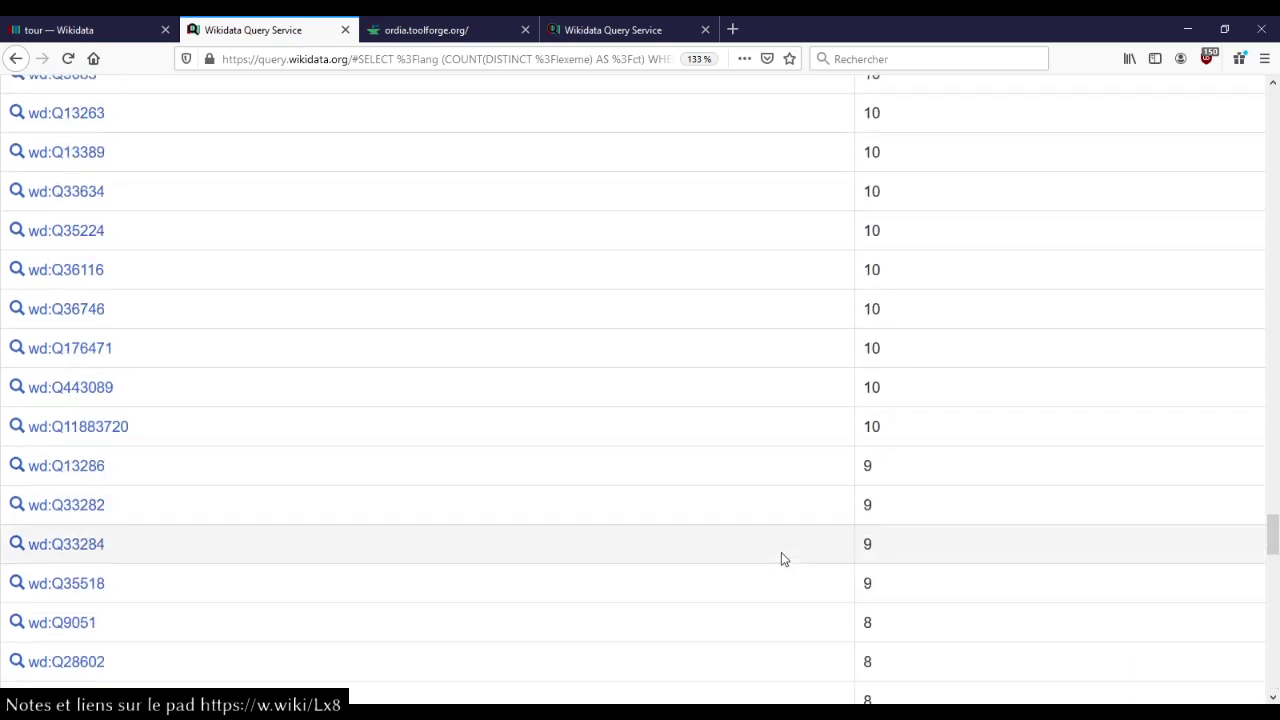
pyautogui.scroll(20, 781, 552)
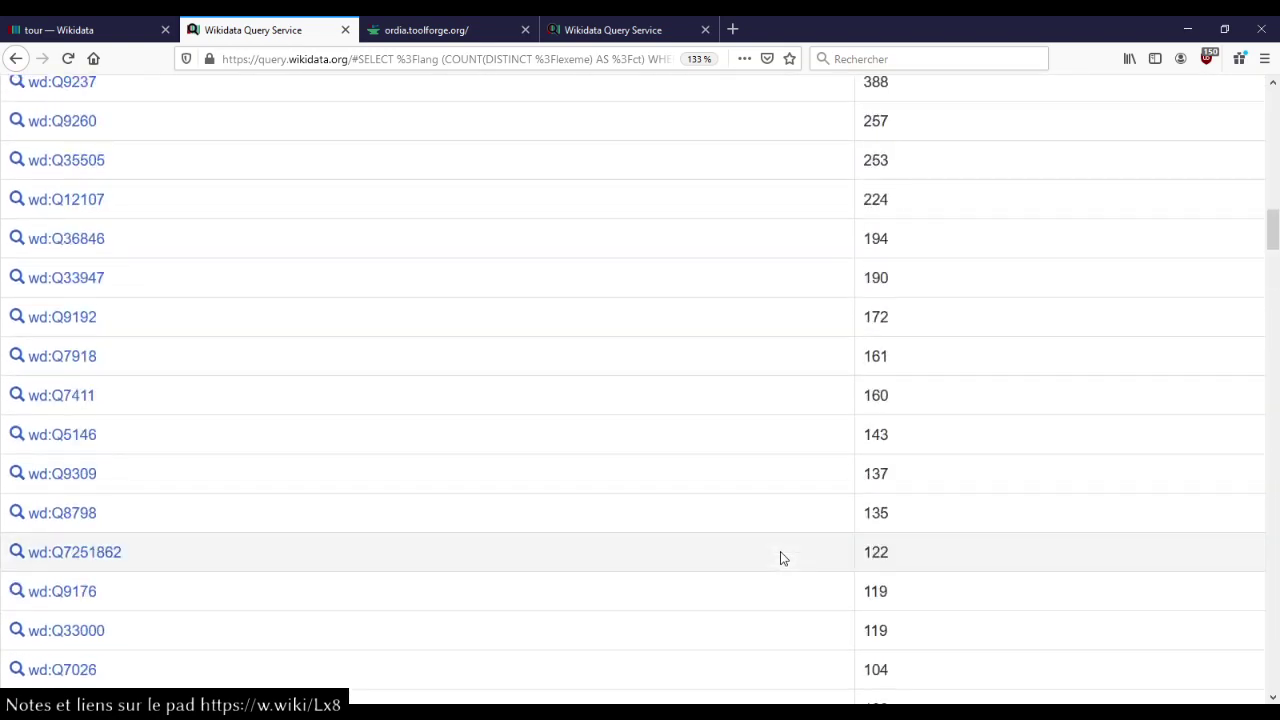
pyautogui.scroll(20, 783, 558)
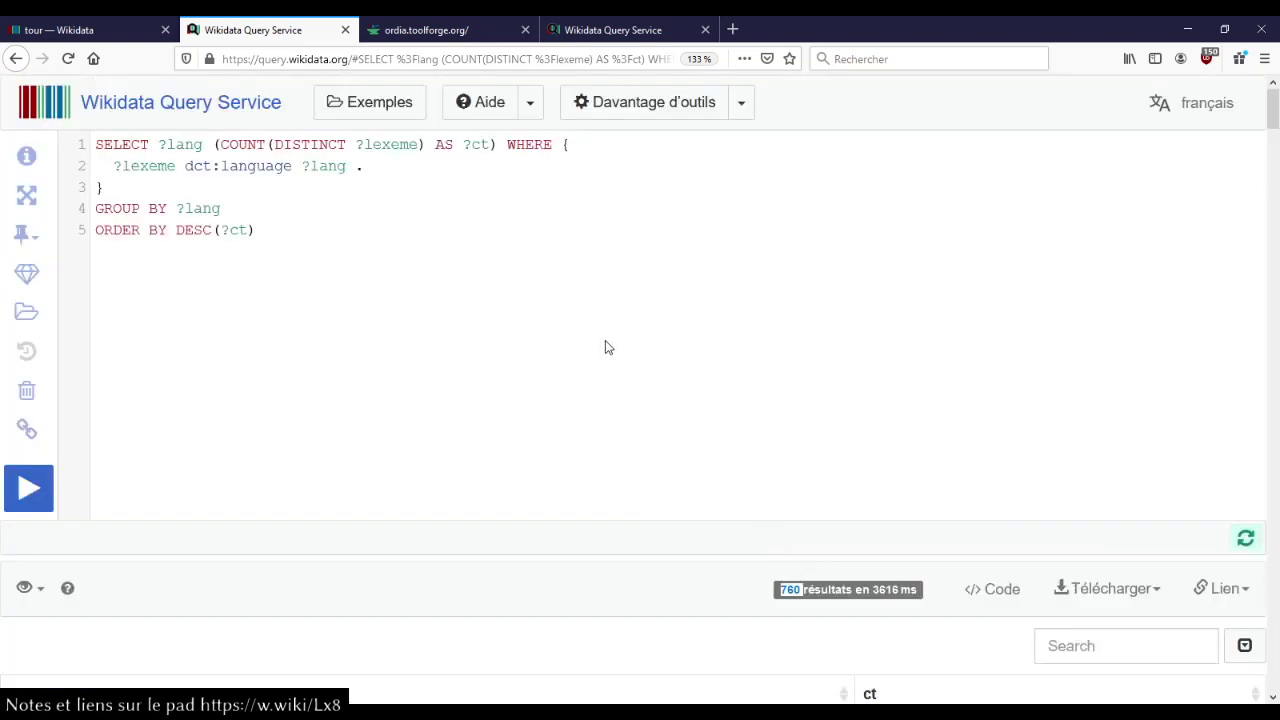
pyautogui.click(605, 340)
# - Close the query page with French labels, generate a short link for the original count query and select it for copying
pyautogui.click(610, 32)
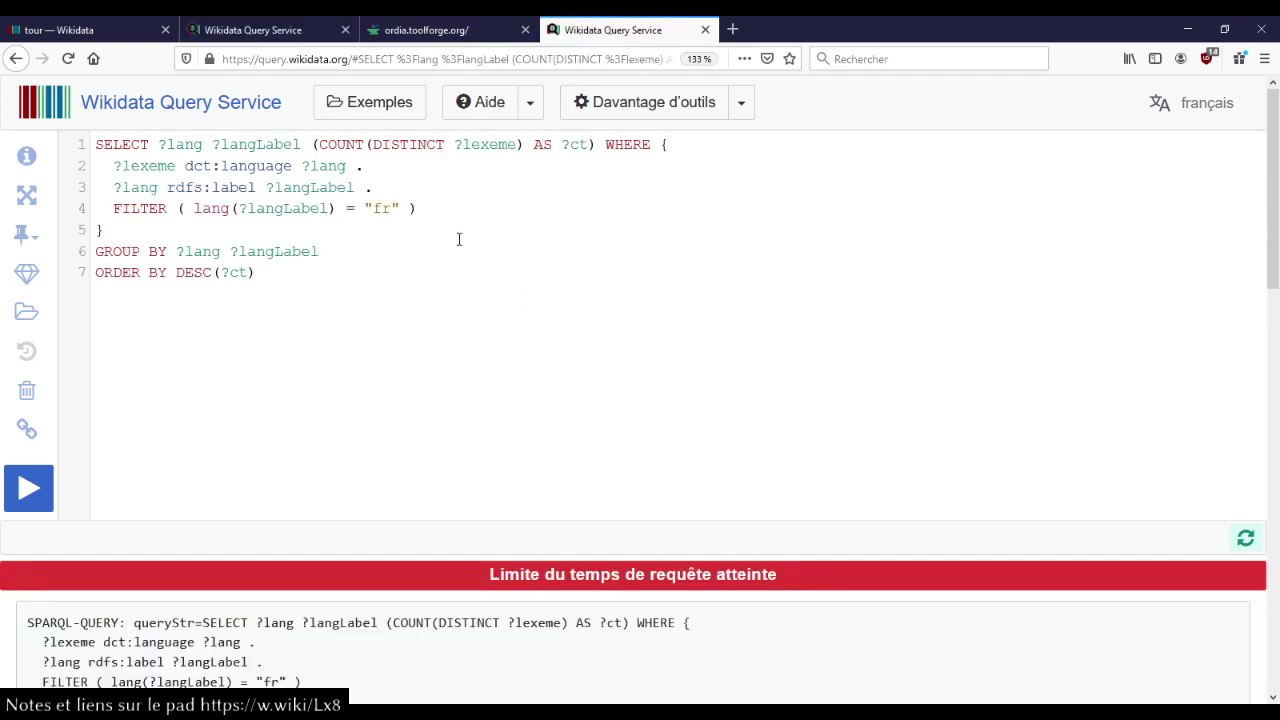
pyautogui.middleClick(610, 36)
pyautogui.click(237, 24)
pyautogui.click(30, 438)
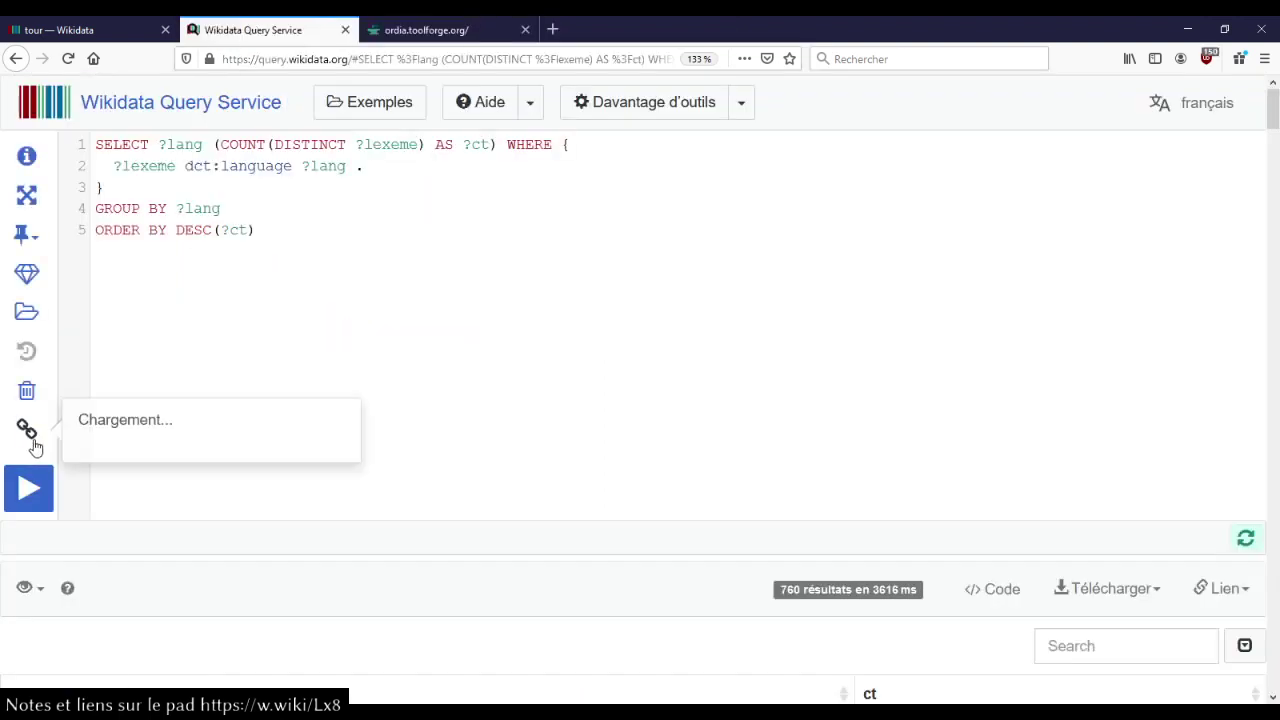
pyautogui.moveTo(255, 437); pyautogui.dragTo(58, 436)
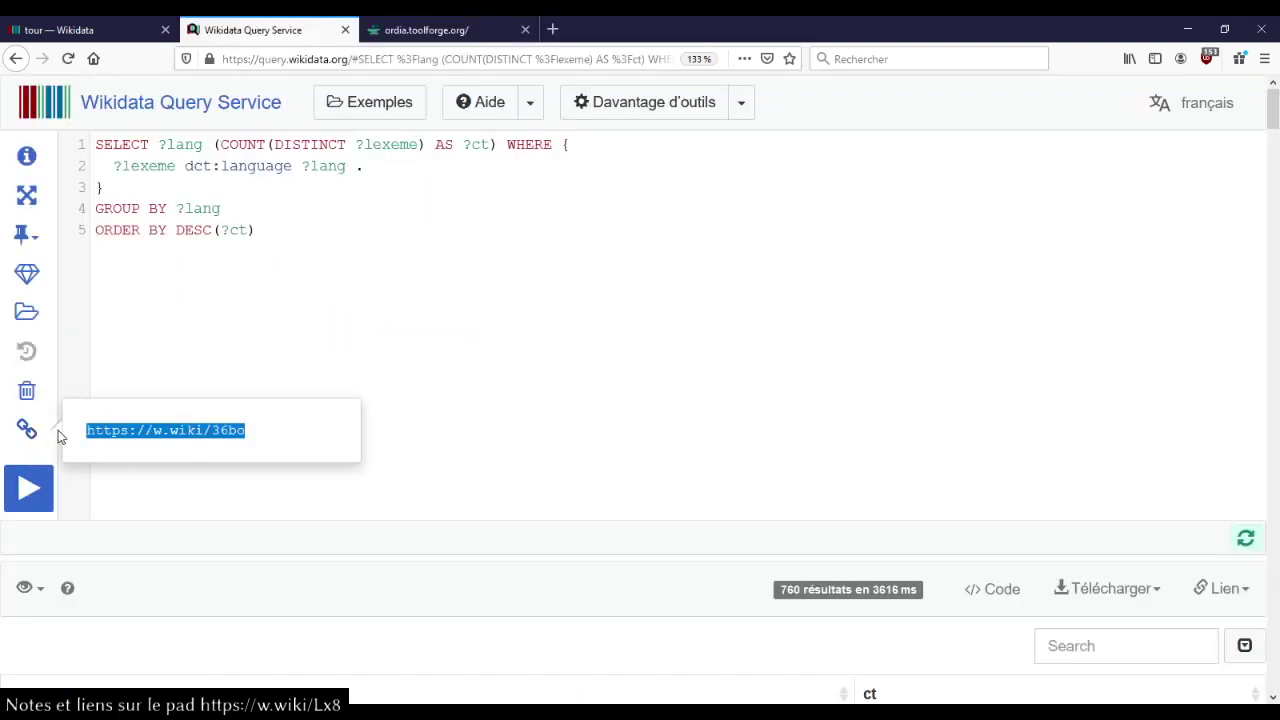
pyautogui.press('Escape')
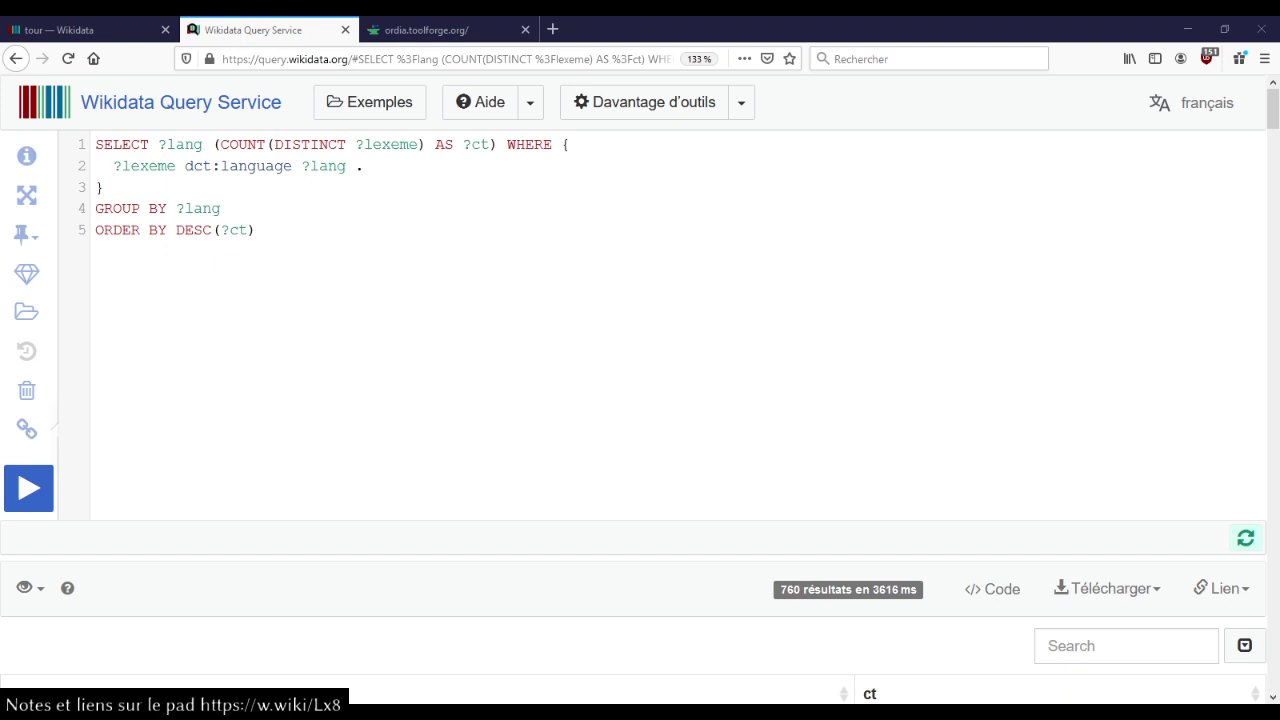
# - Switch to Ordia and open its overview of languages by number of lexemes
pyautogui.click(463, 29)
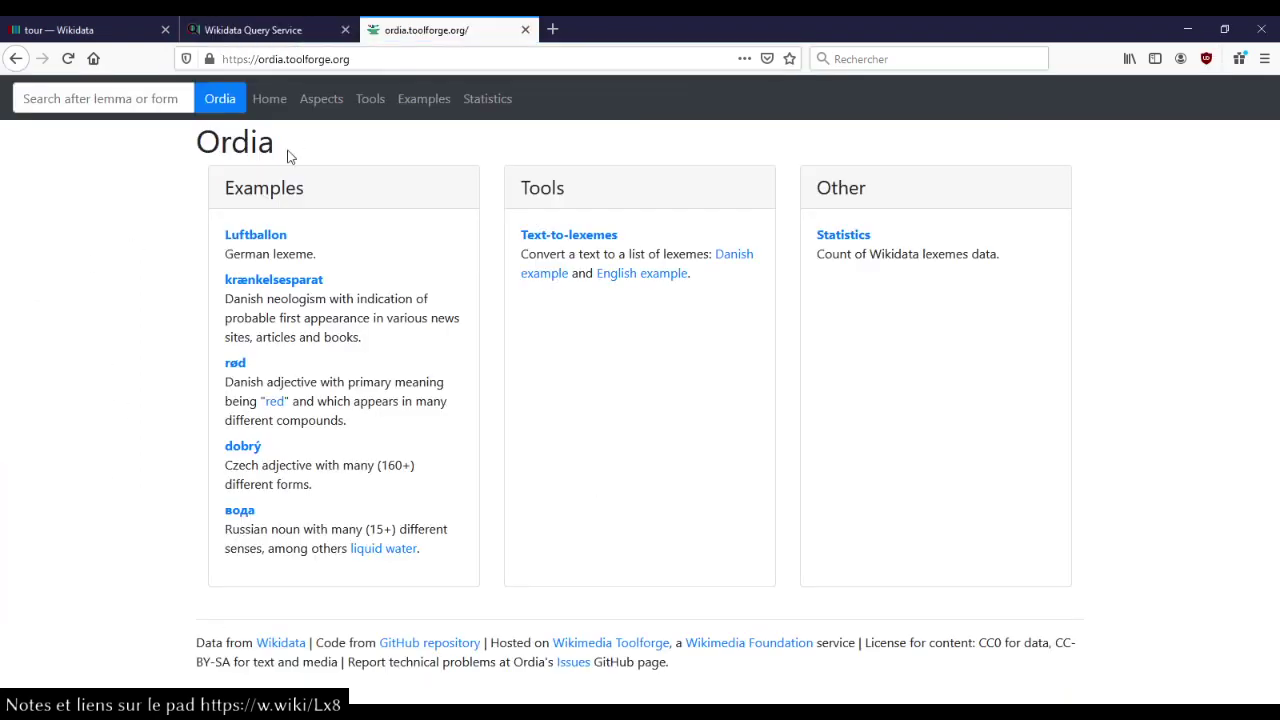
pyautogui.click(320, 95)
pyautogui.click(384, 100)
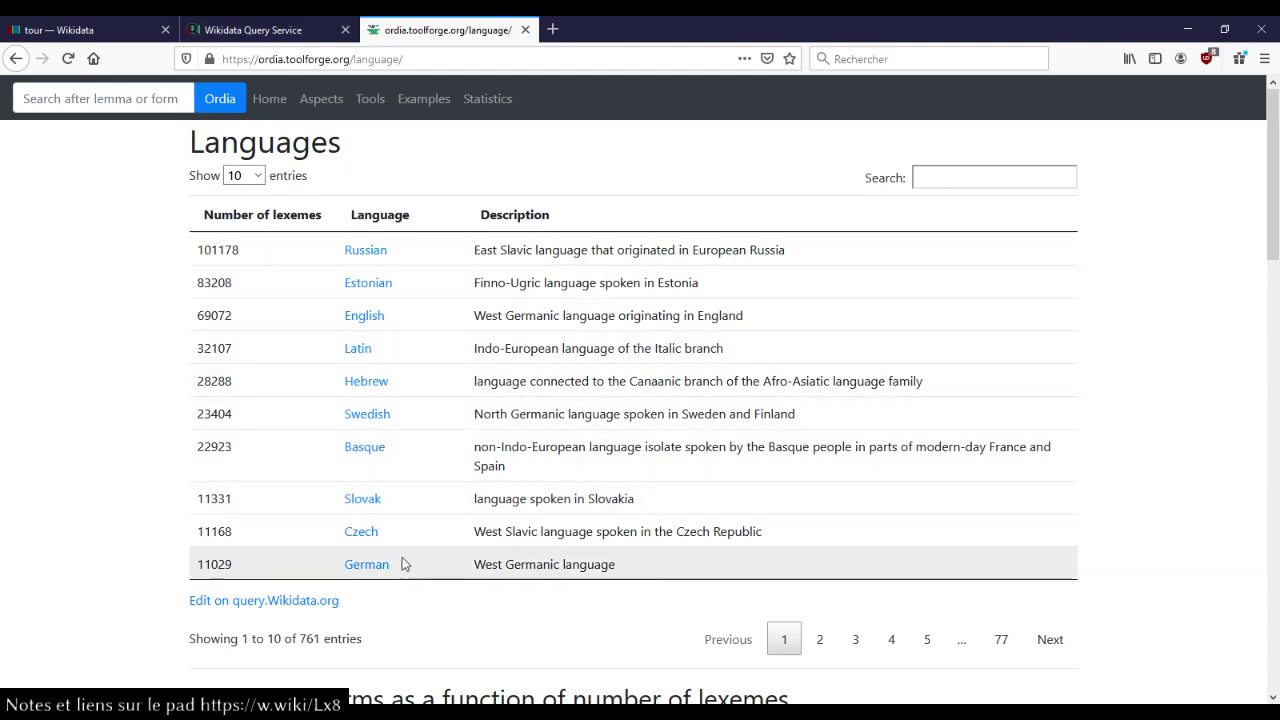
# - Examine the chart of forms as a function of lexemes, checking the points with the most lexemes and the most forms
pyautogui.scroll(-3, 60, 349)
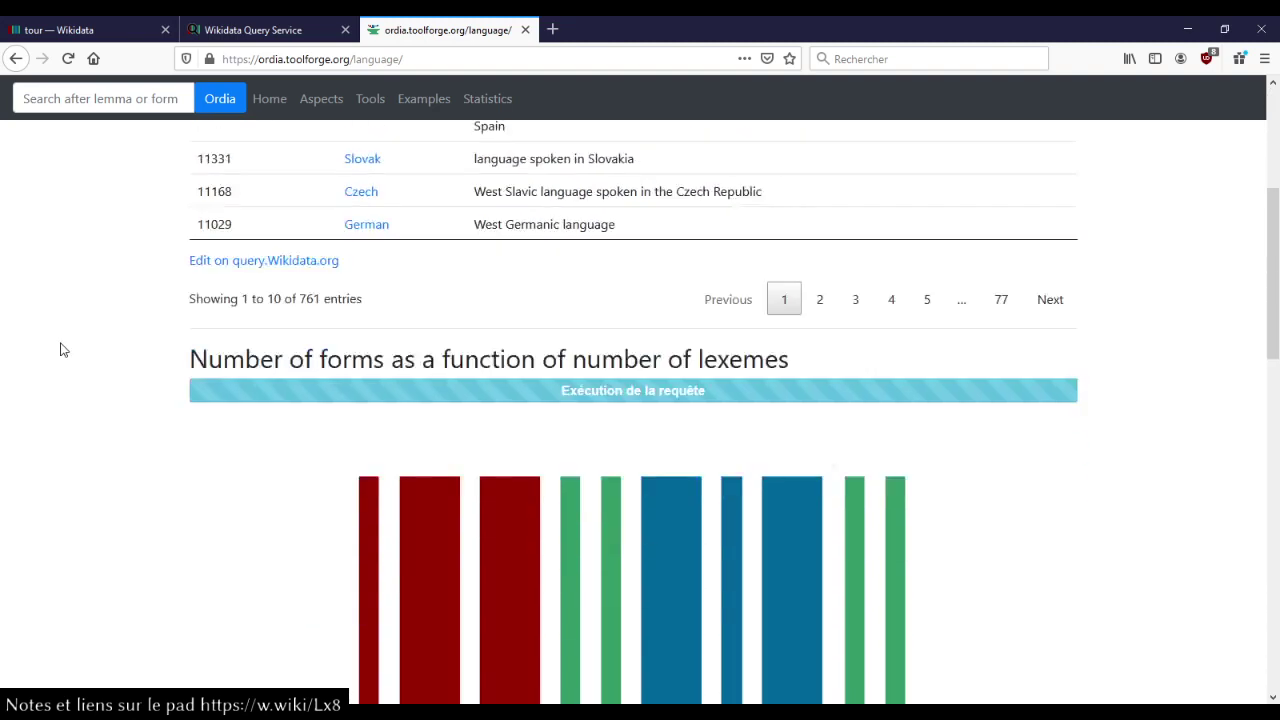
pyautogui.scroll(-2, 60, 349)
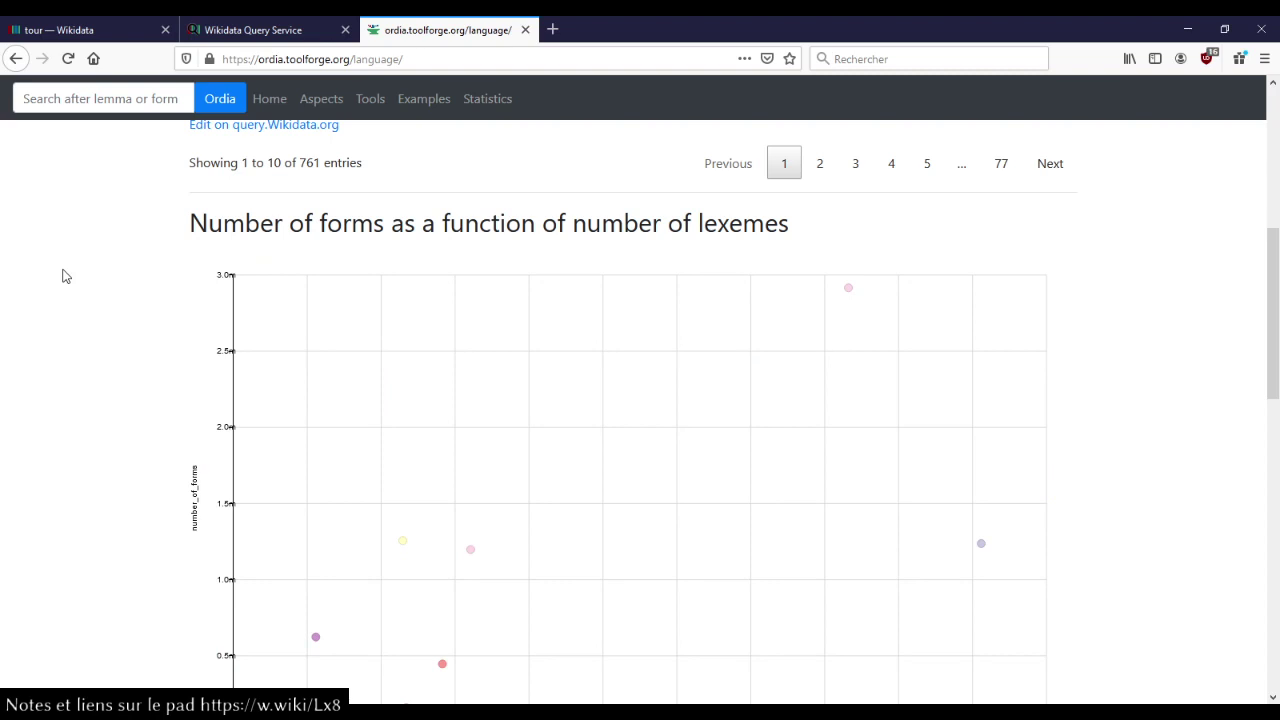
pyautogui.scroll(-1, 62, 276)
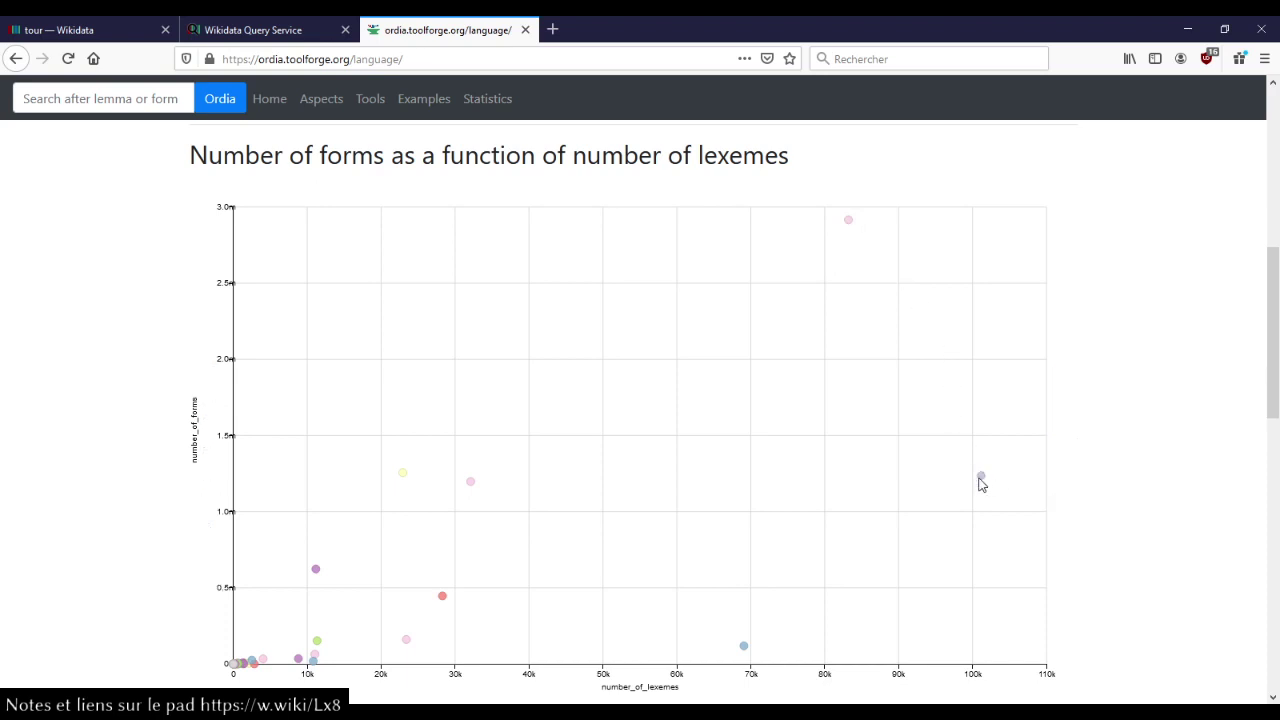
pyautogui.moveTo(981, 484)
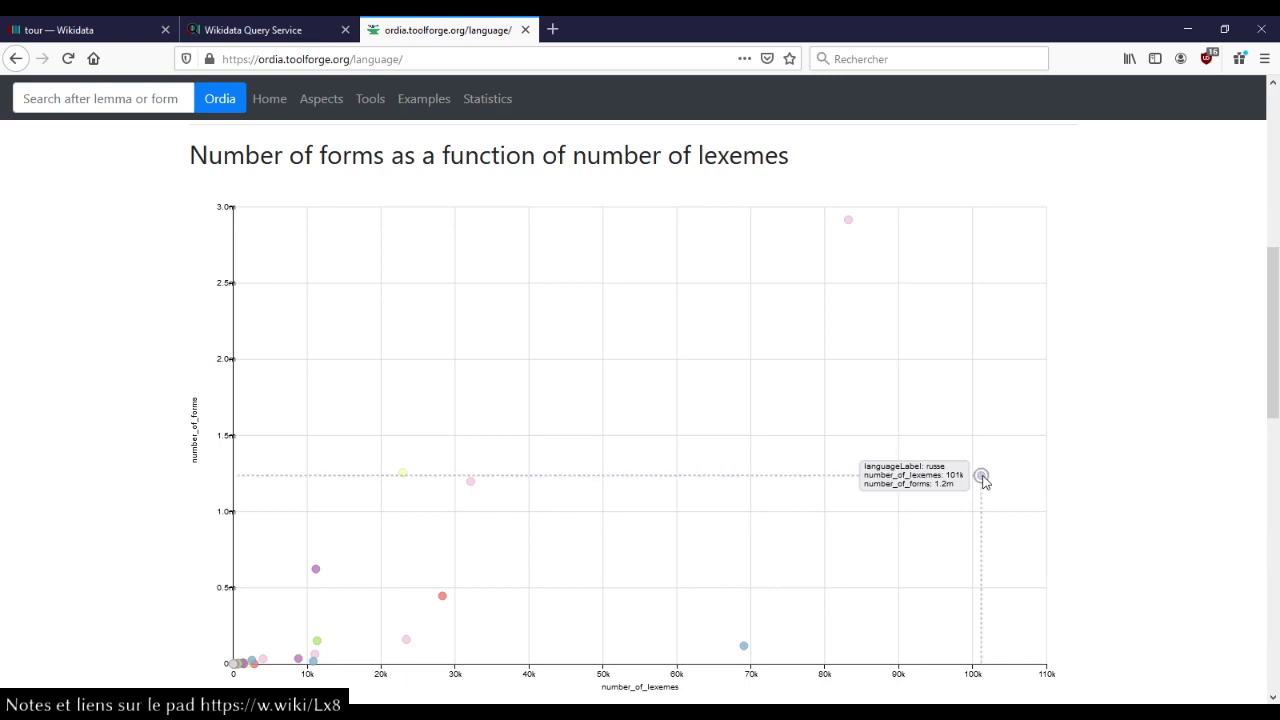
pyautogui.moveTo(848, 224)
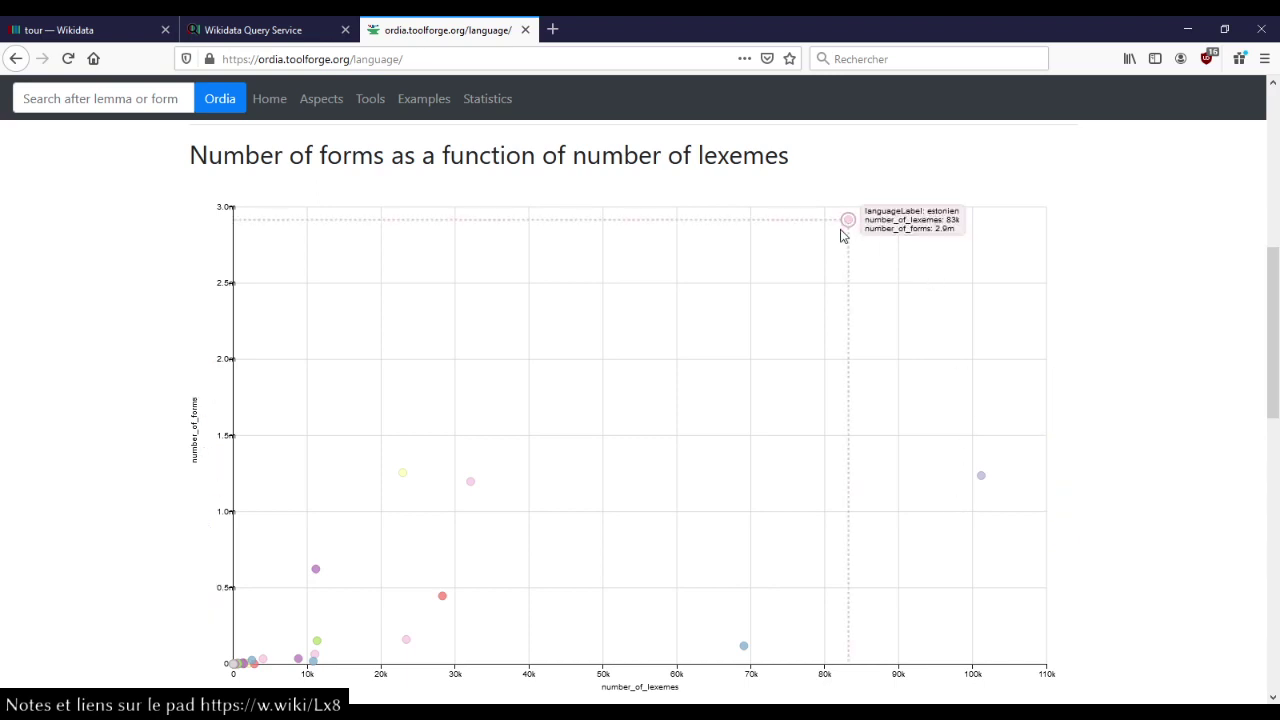
pyautogui.moveTo(743, 650)
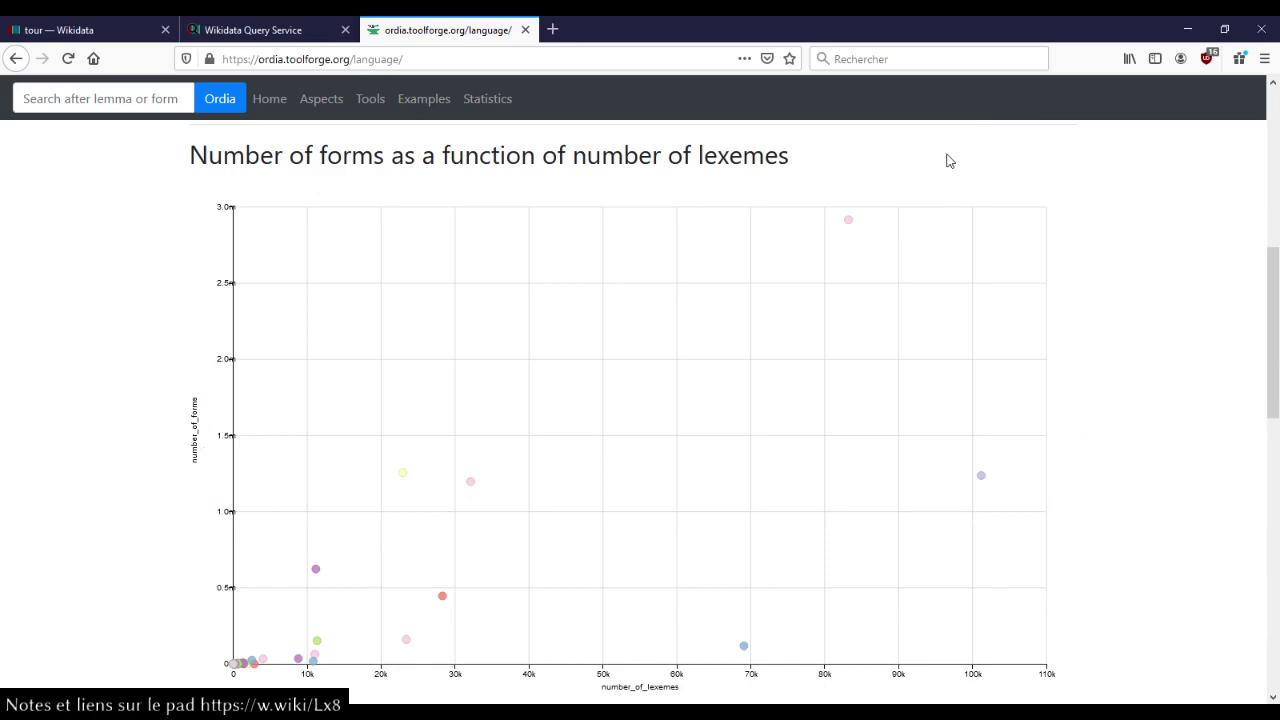
# - Examine the chart of senses as a function of lexemes, checking the point for Estonian
pyautogui.scroll(-5, 791, 274)
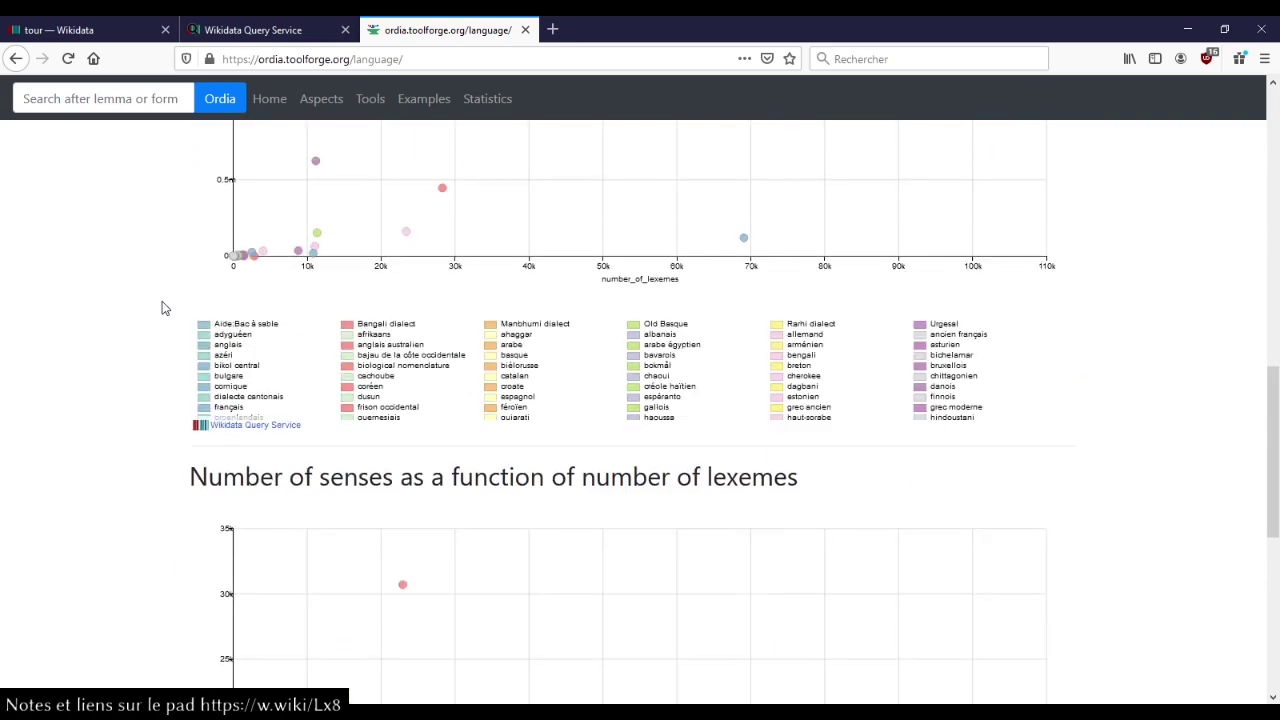
pyautogui.scroll(-3, 165, 308)
pyautogui.moveTo(1048, 287)
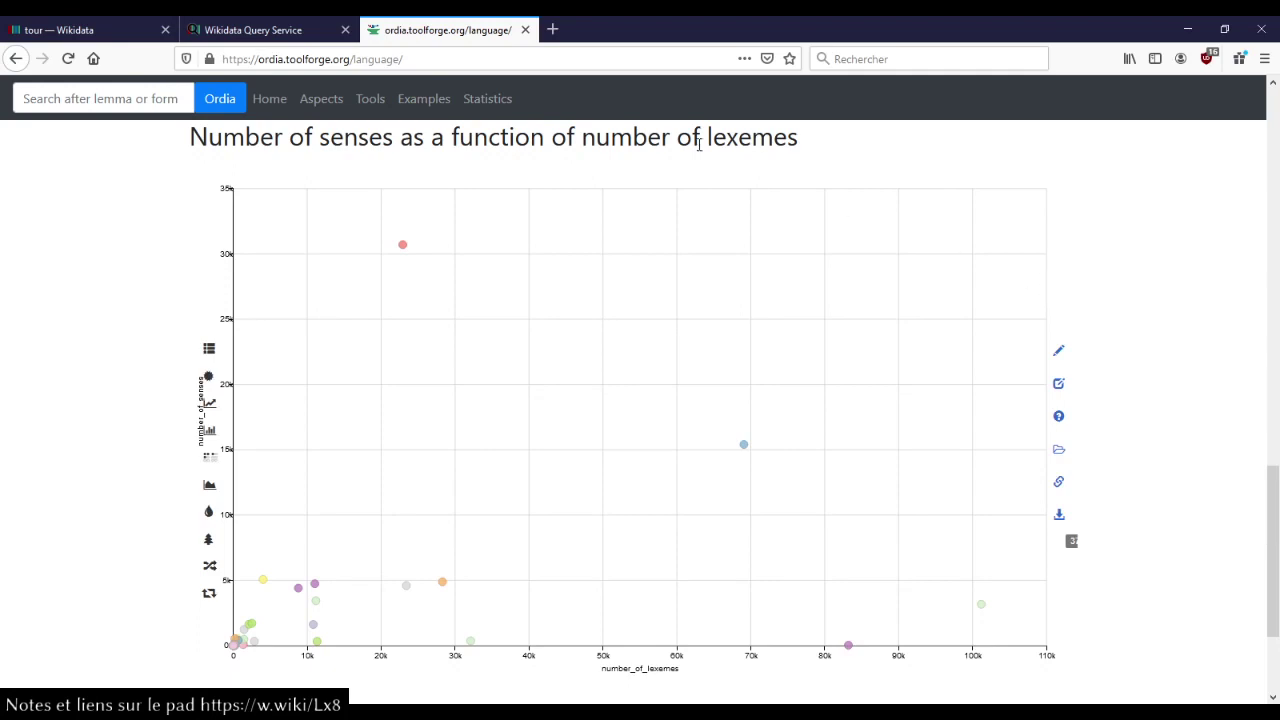
pyautogui.moveTo(851, 650)
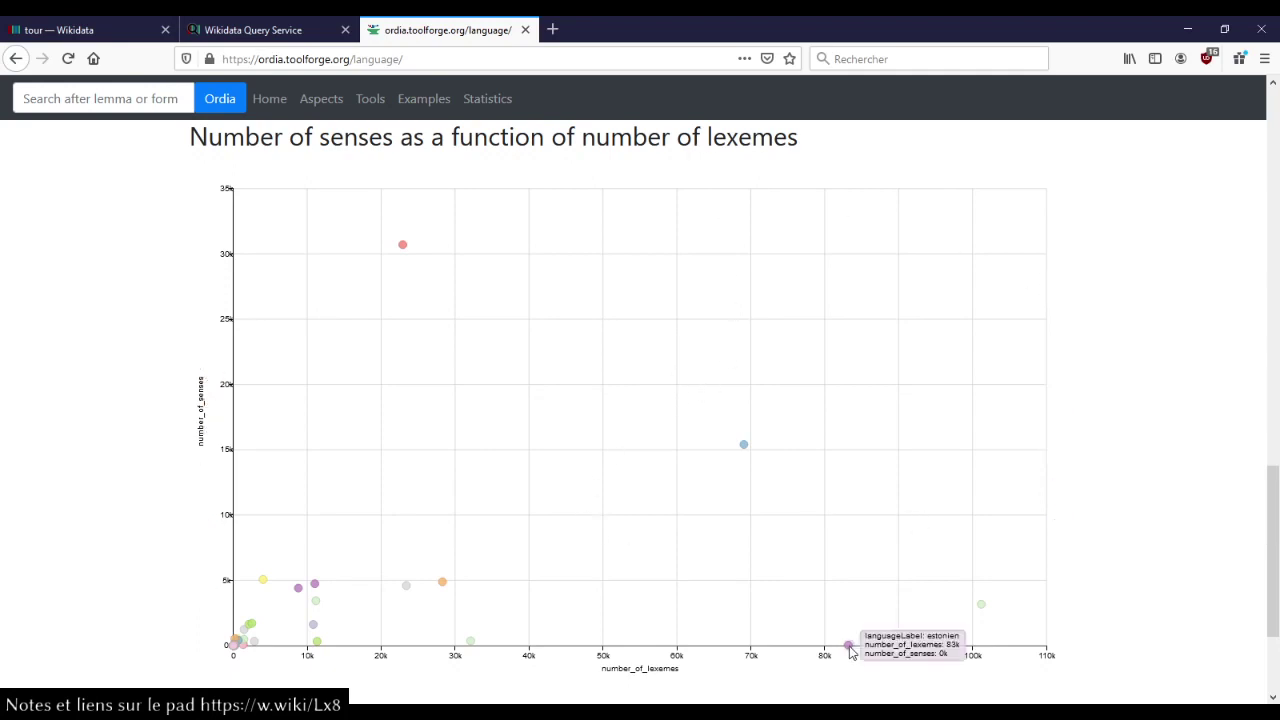
# - Compare Estonian's point in the forms-by-lexemes chart with its point in the senses-by-lexemes chart
pyautogui.moveTo(965, 640)
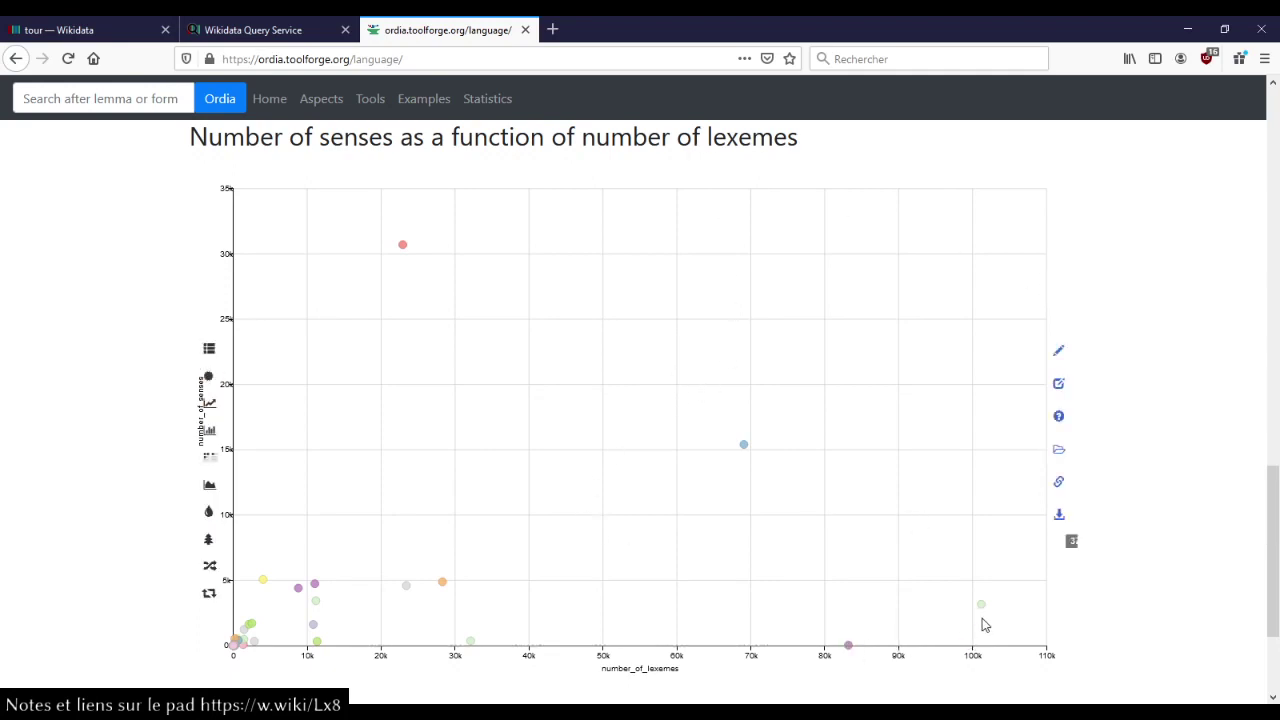
pyautogui.moveTo(984, 614)
pyautogui.scroll(-8, 877, 551)
pyautogui.scroll(1, 806, 118)
pyautogui.moveTo(849, 155)
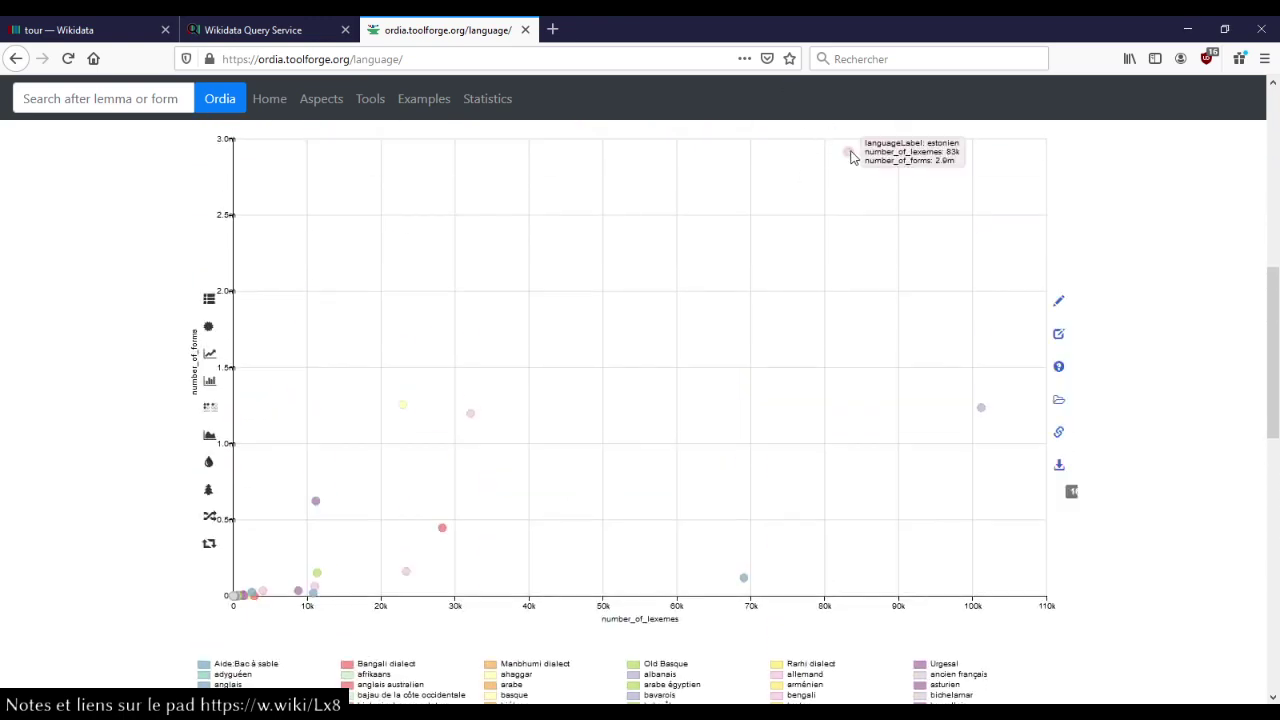
pyautogui.scroll(-7, 834, 300)
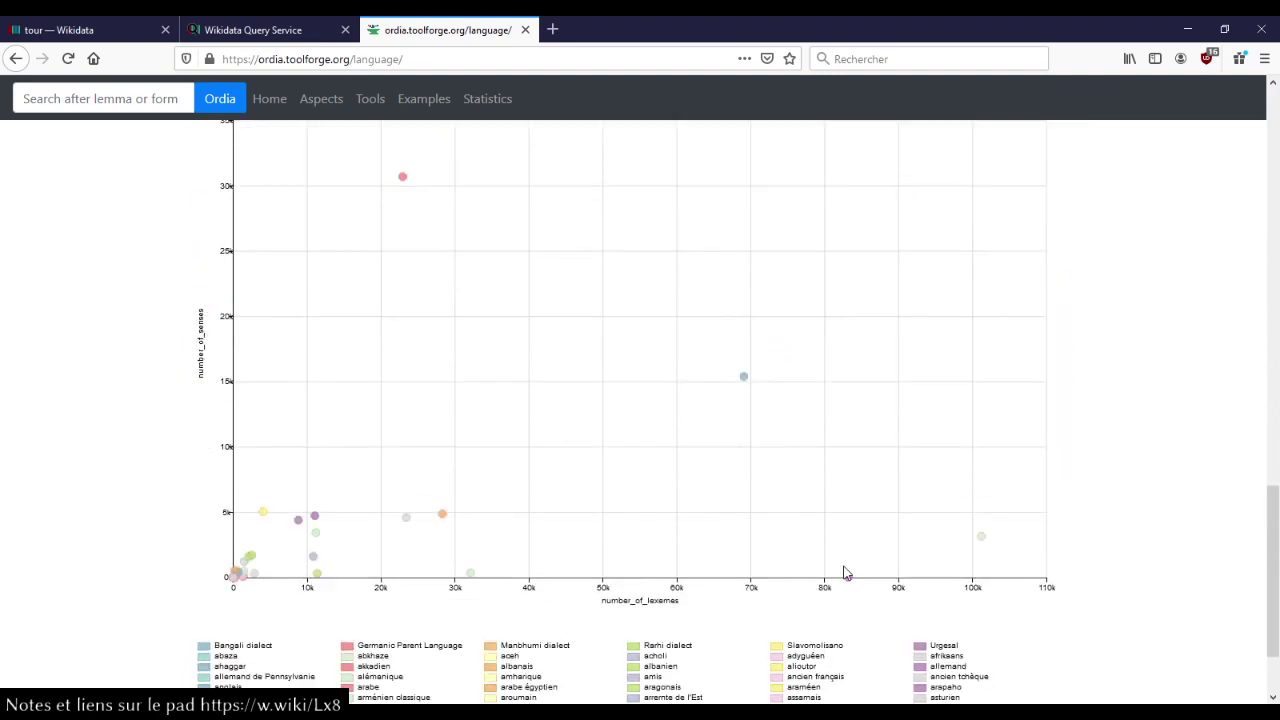
pyautogui.moveTo(848, 579)
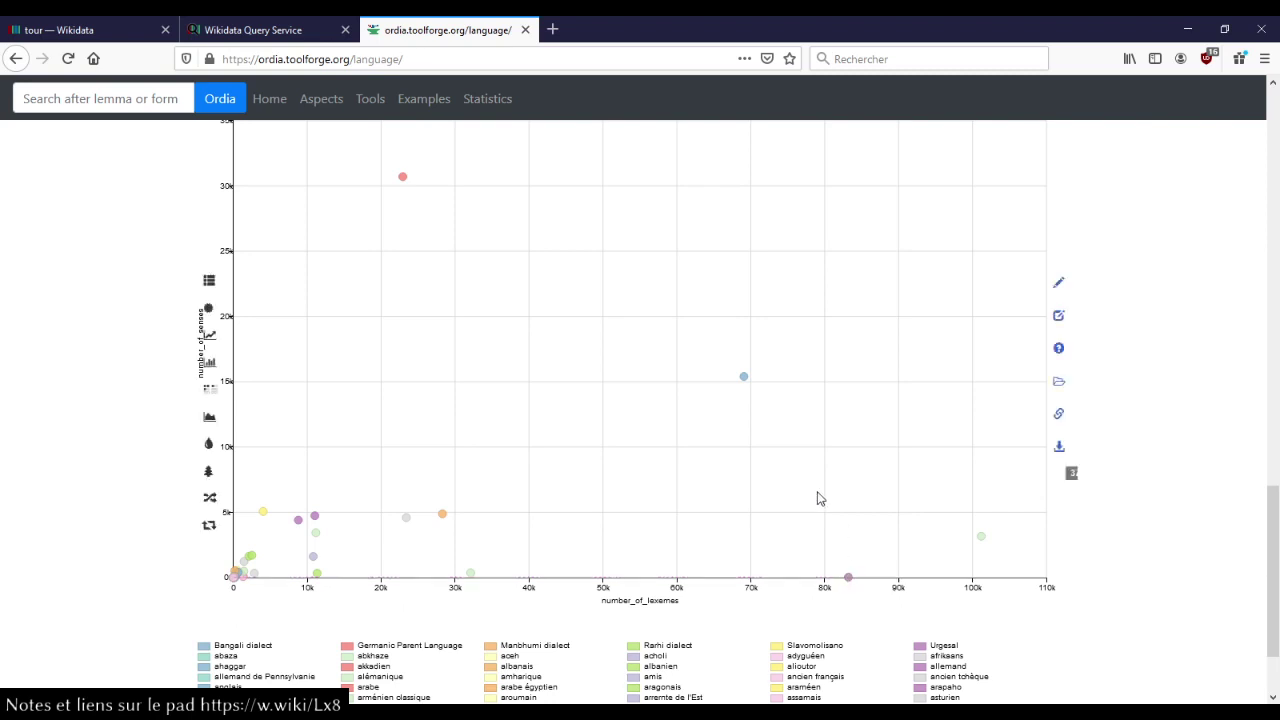
pyautogui.scroll(1, 737, 429)
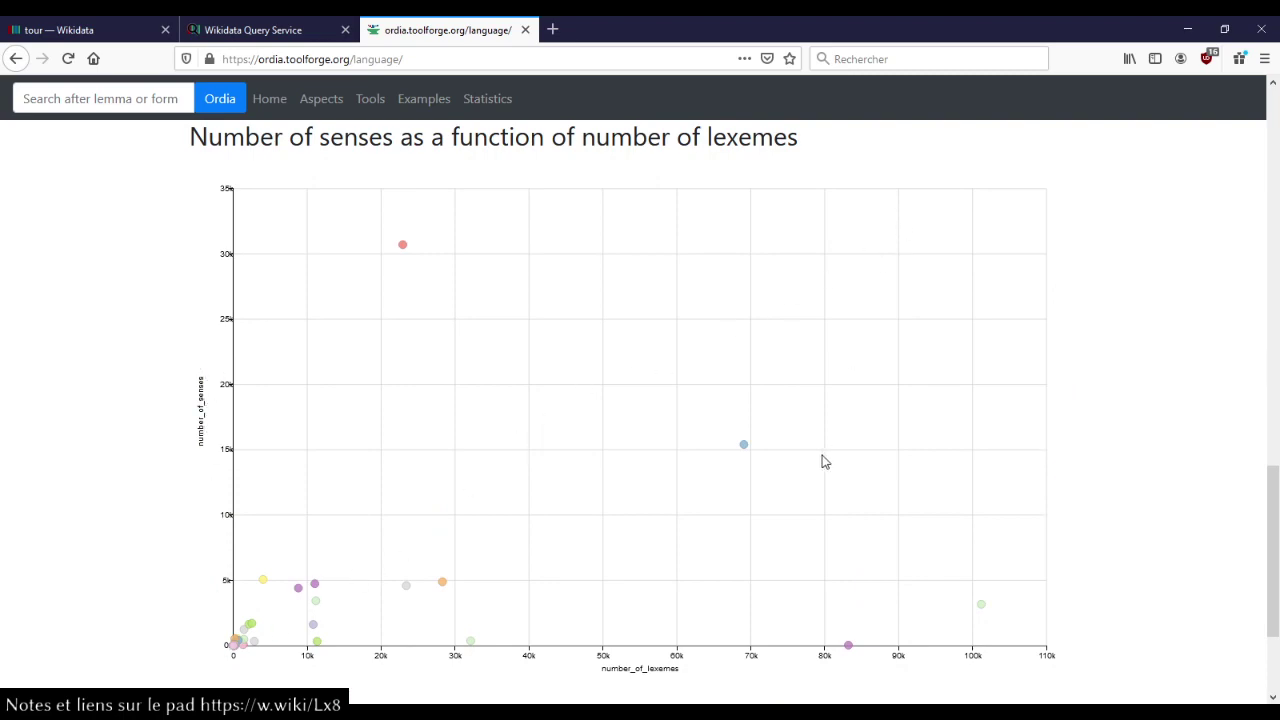
pyautogui.scroll(8, 622, 378)
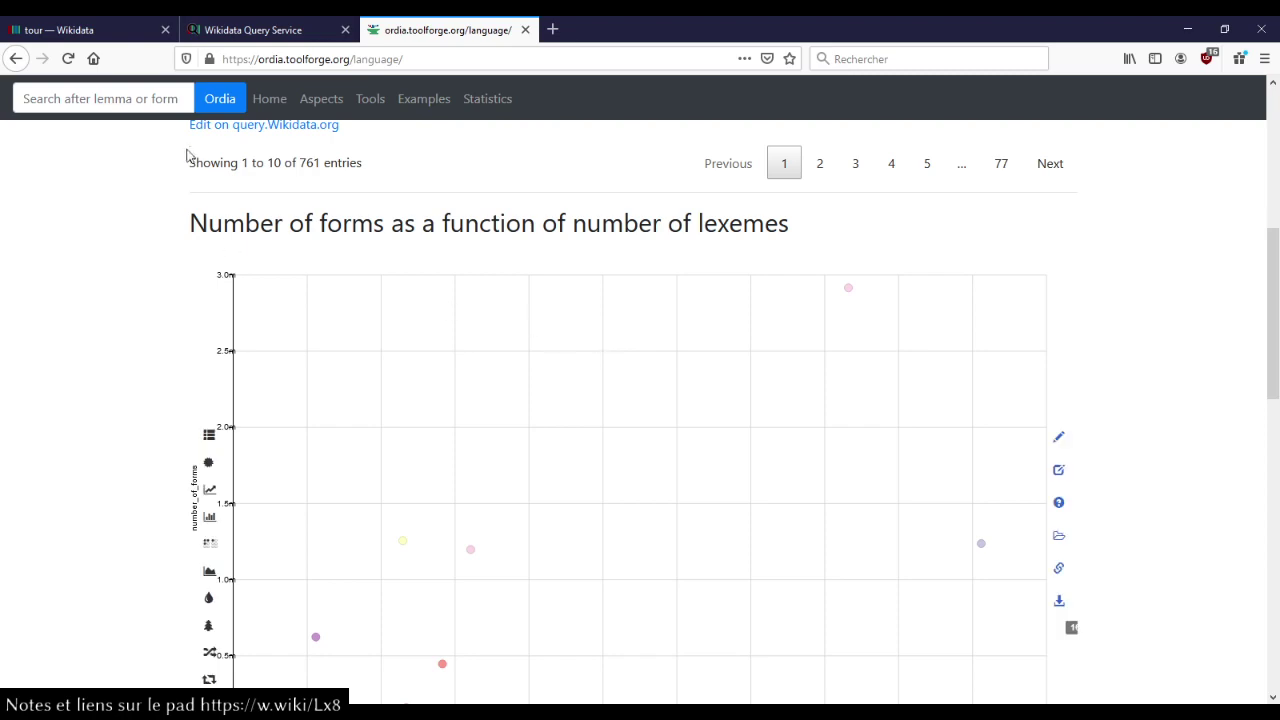
# - Switch to the Wikidata lexeme "tour" and review its senses and its singular and plural forms
pyautogui.click(124, 30)
pyautogui.scroll(15, 152, 324)
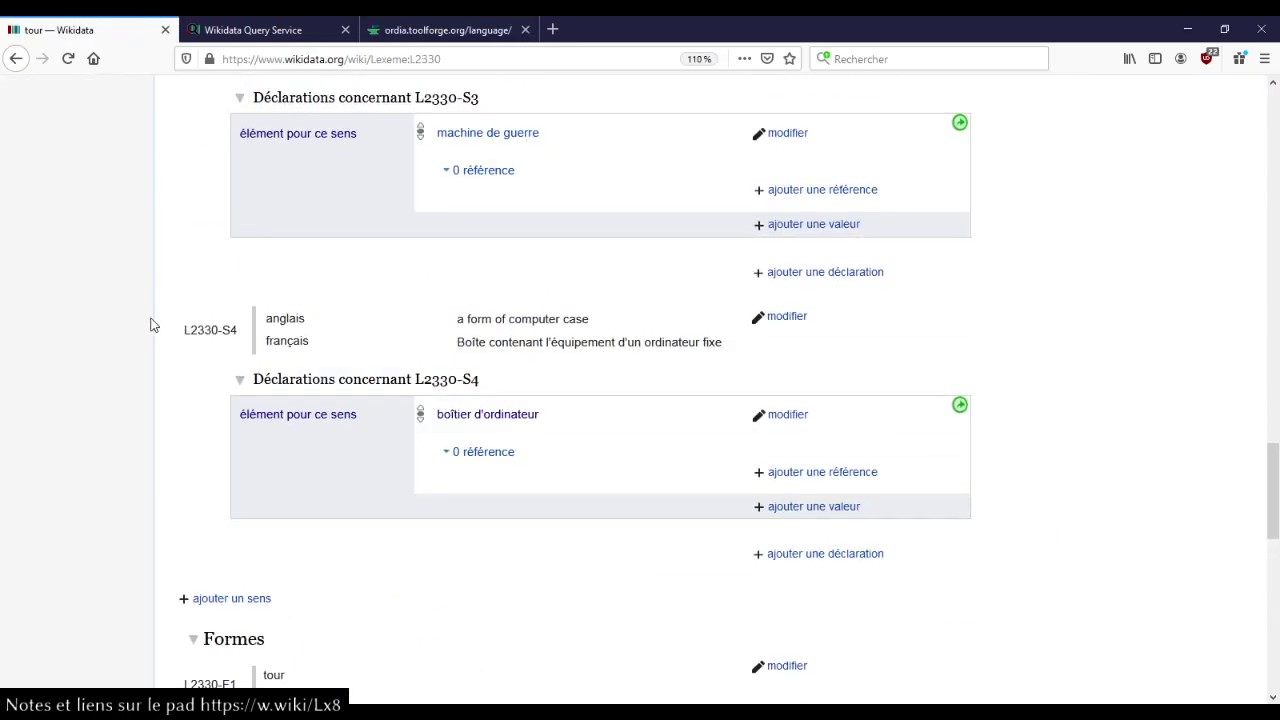
pyautogui.scroll(-15, 152, 324)
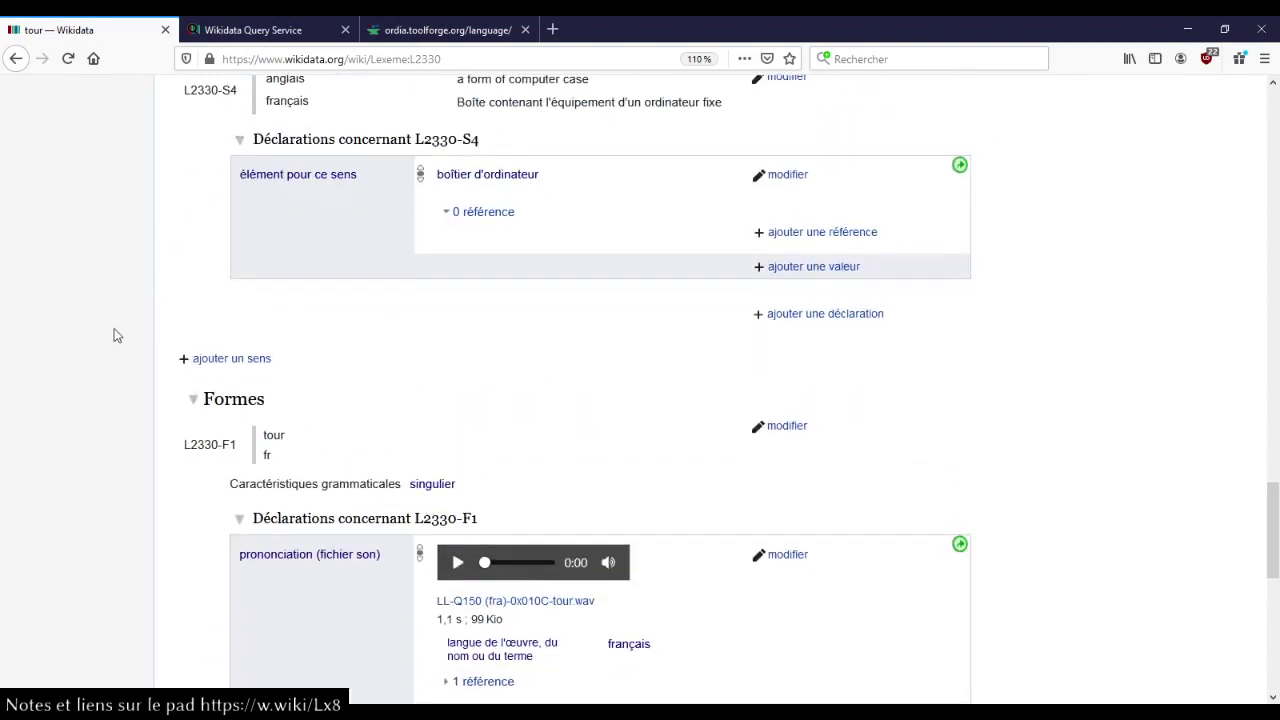
pyautogui.scroll(-5, 118, 336)
pyautogui.scroll(2, 166, 447)
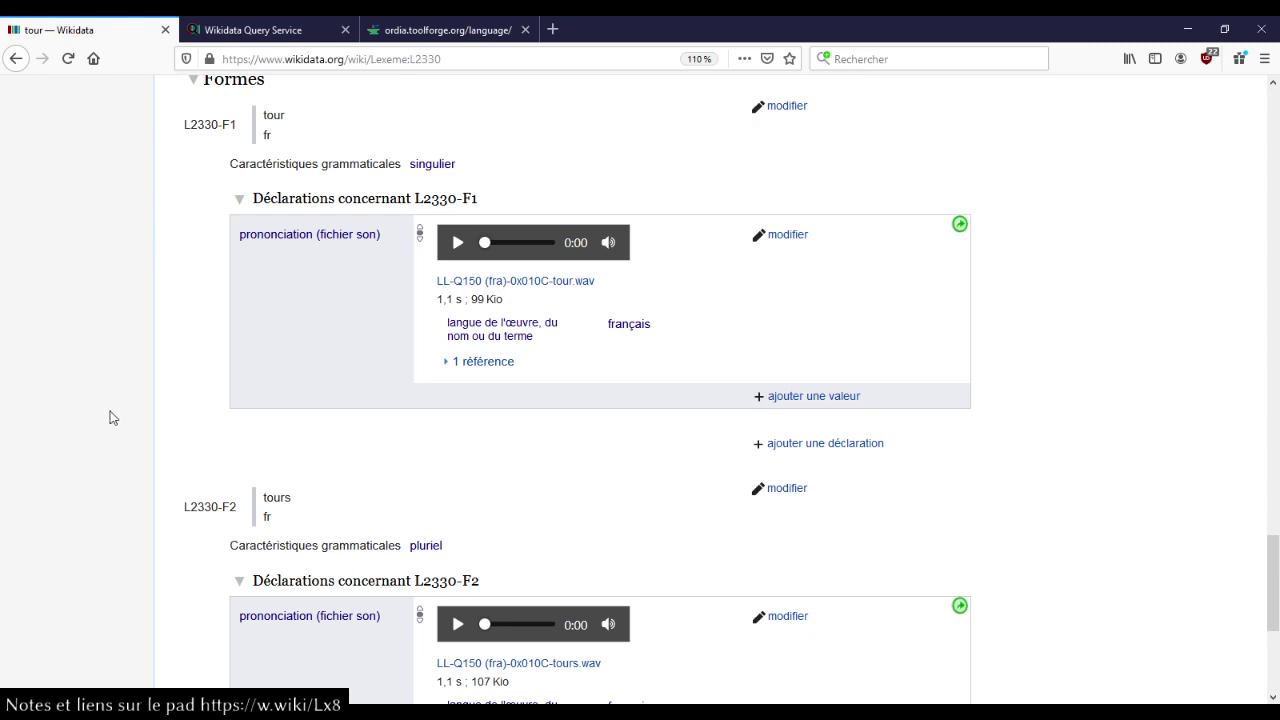
# - Return to Ordia's language overview and look over both charts and the table of lexeme counts
pyautogui.click(507, 28)
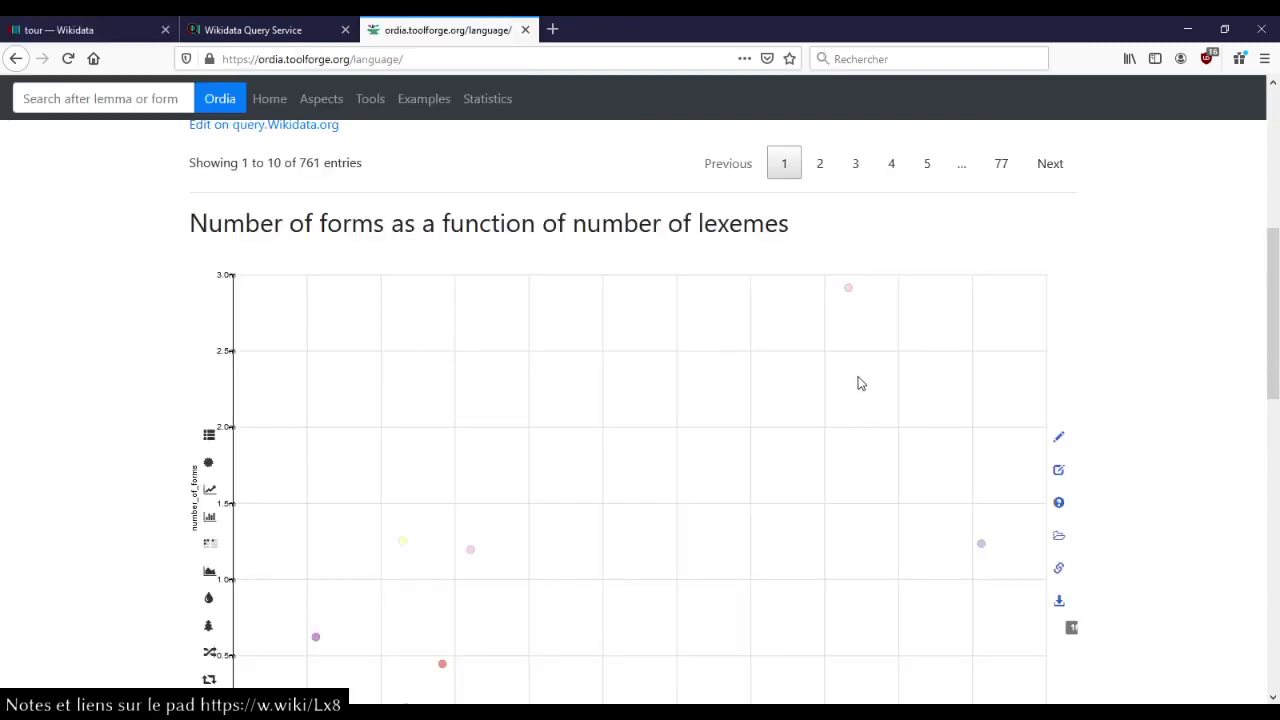
pyautogui.scroll(-7, 857, 383)
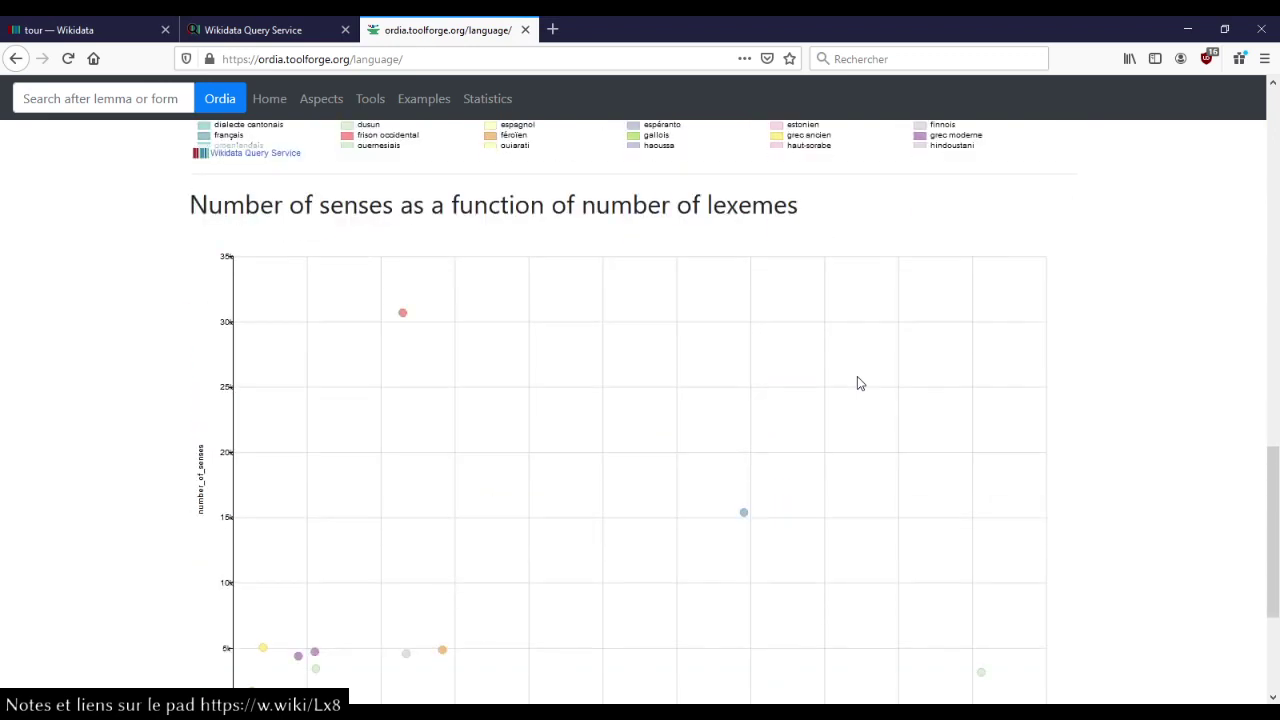
pyautogui.scroll(4, 857, 383)
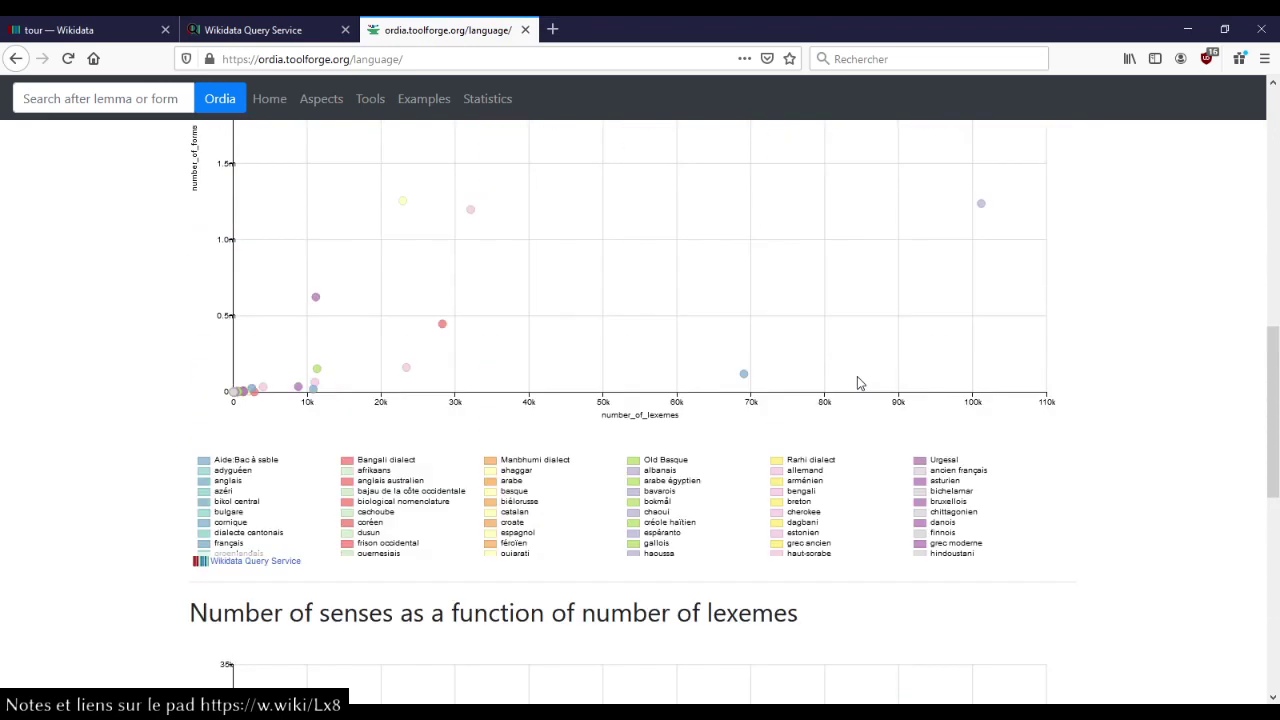
pyautogui.scroll(6, 857, 383)
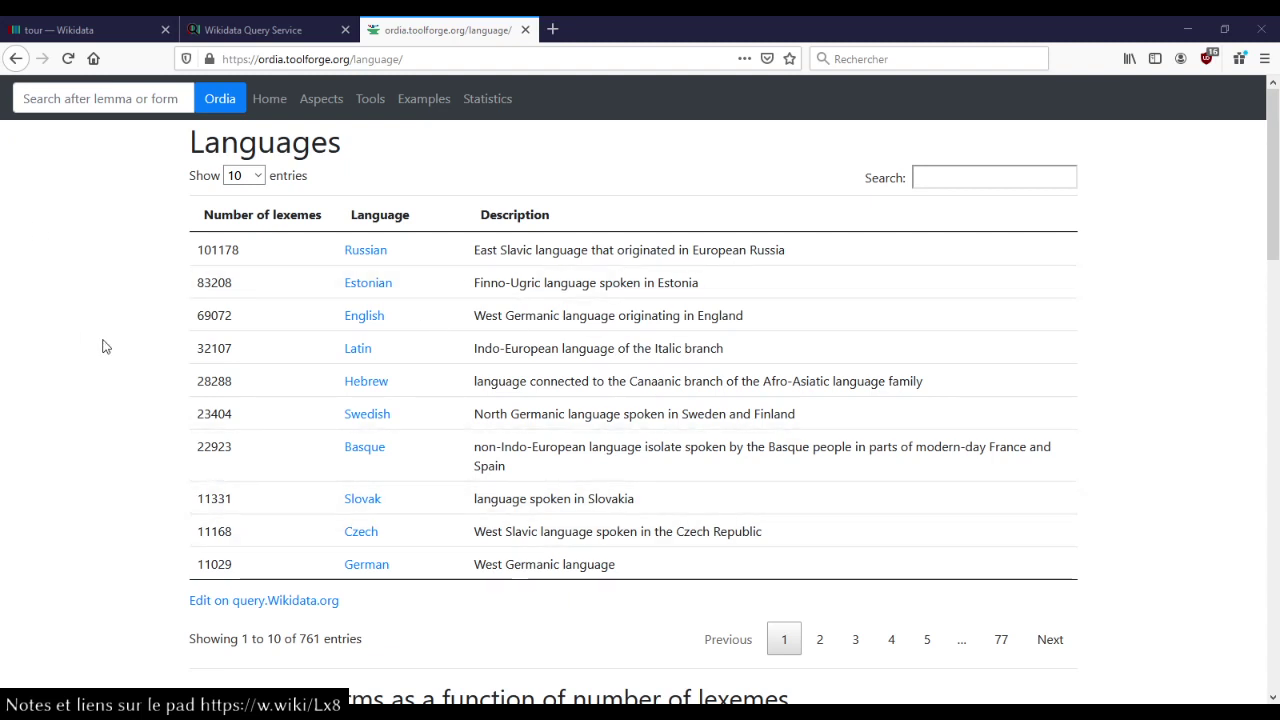
# - Open the Wikidata statistics page "Count of lexemes, forms, and senses by language" alongside the existing pages
pyautogui.hotkey('ctrl', 't')
pyautogui.write('https://www.wikidata.org/wiki/Wikidata:Lexicographical_data/Statistics/Count_of_lexemes,_forms,_and_senses_by_language')
pyautogui.press('Return')
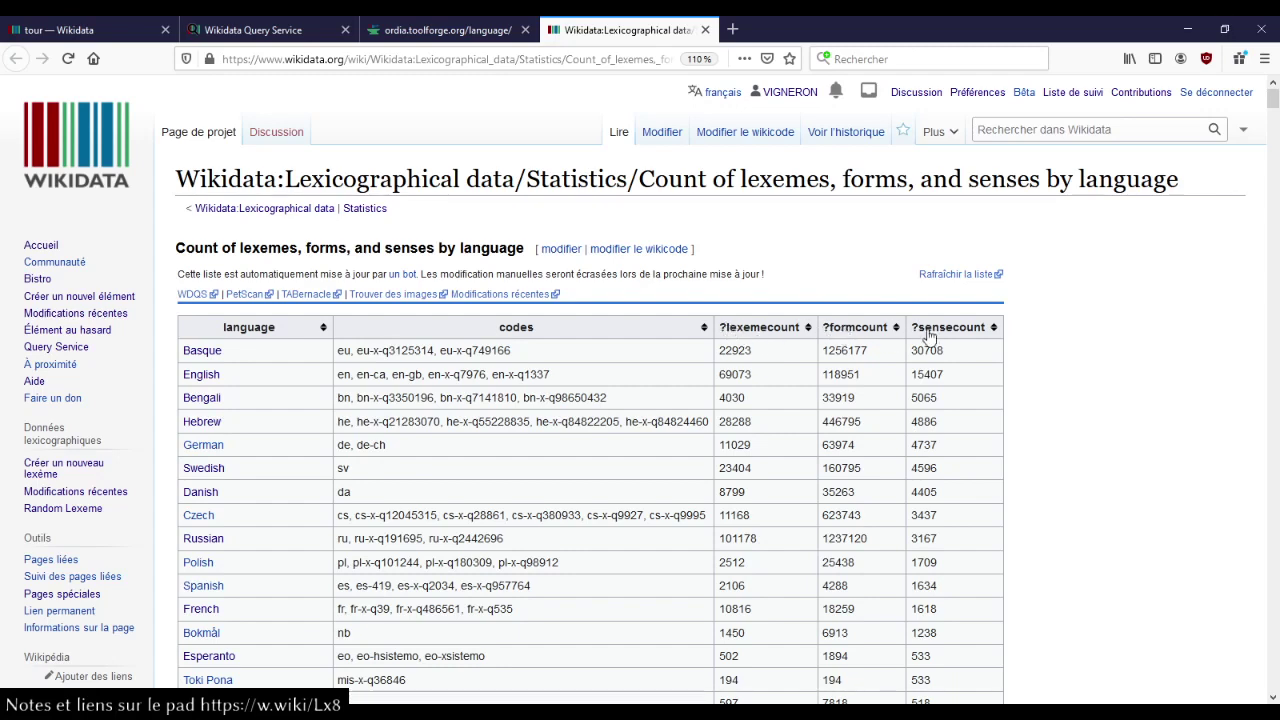
# - Check Ordia's forms-by-lexemes chart again and return to the Wikidata table of counts by language
pyautogui.click(455, 22)
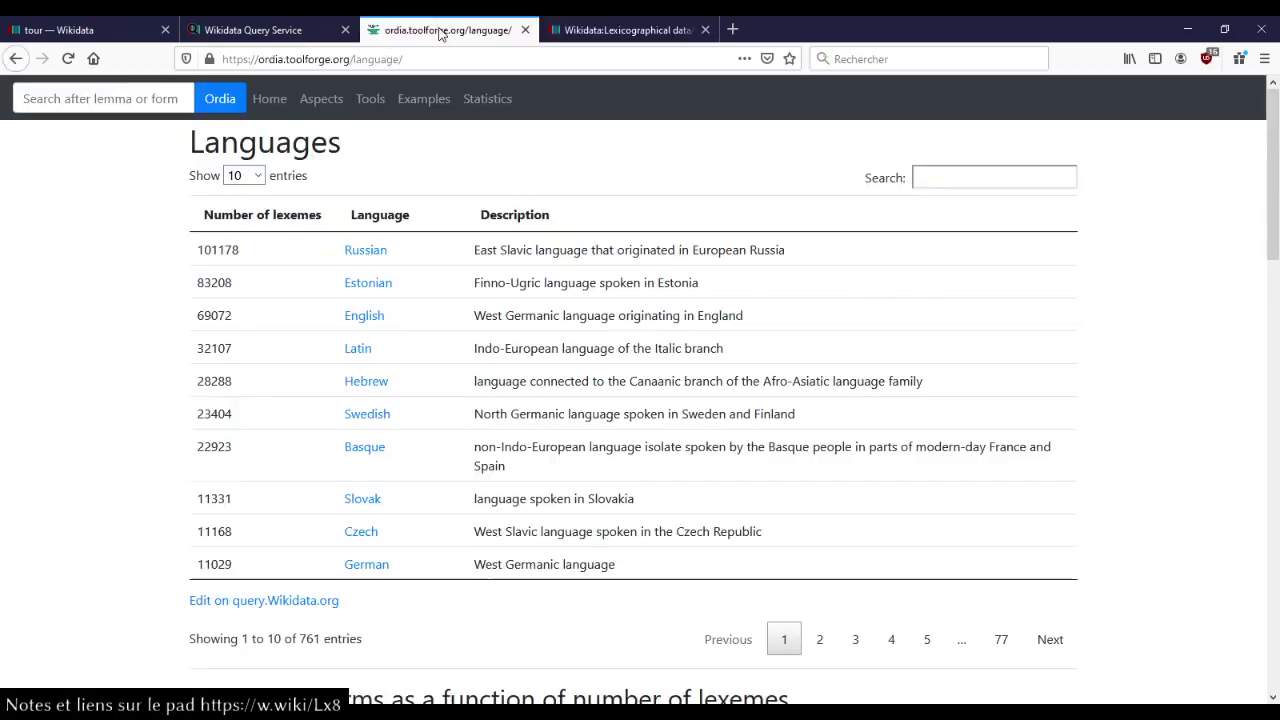
pyautogui.scroll(-5, 763, 431)
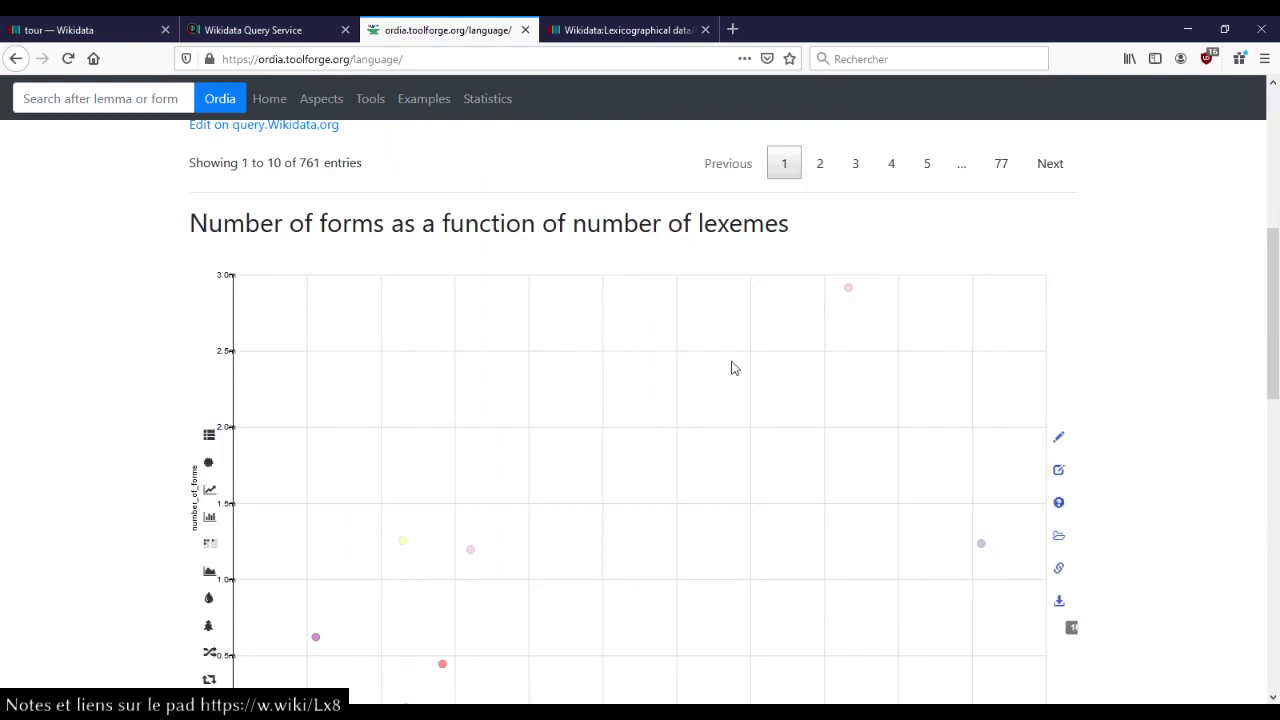
pyautogui.scroll(-2, 731, 366)
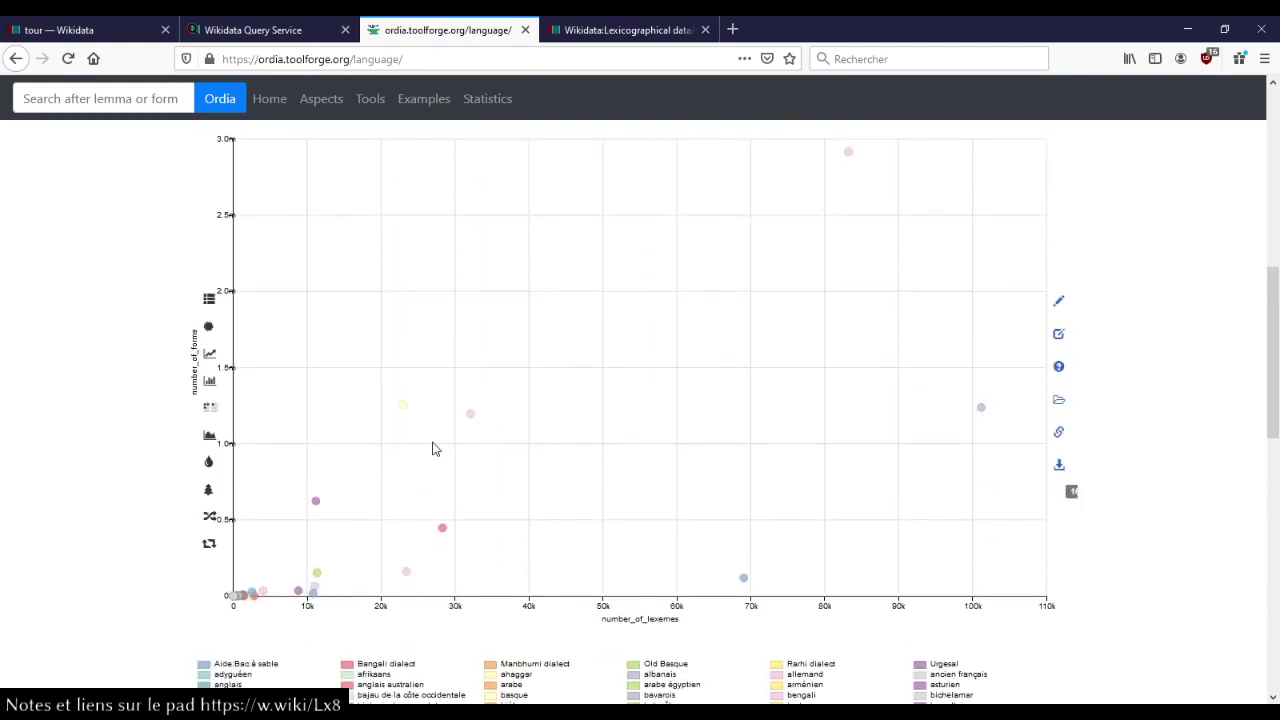
pyautogui.click(590, 33)
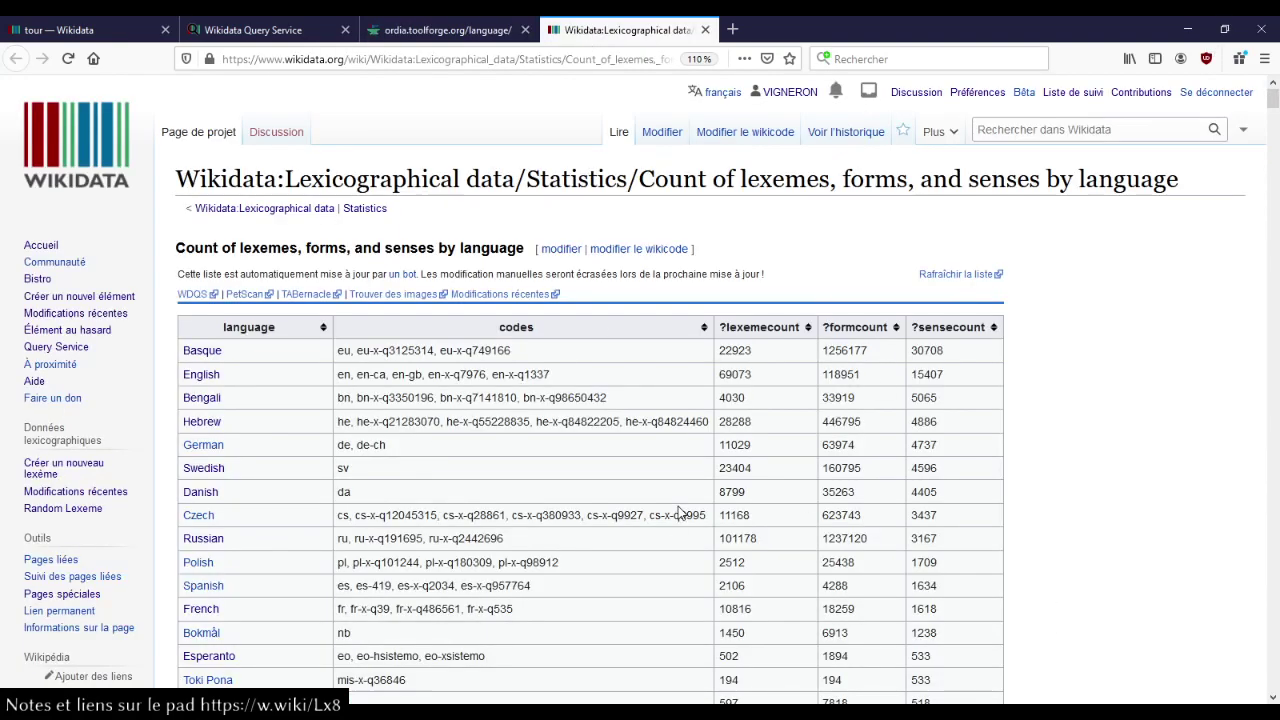
# - Examine the sense counts of the first languages in the table, plus Russian's sense and lexeme counts
pyautogui.scroll(-1, 678, 512)
pyautogui.scroll(-1, 678, 506)
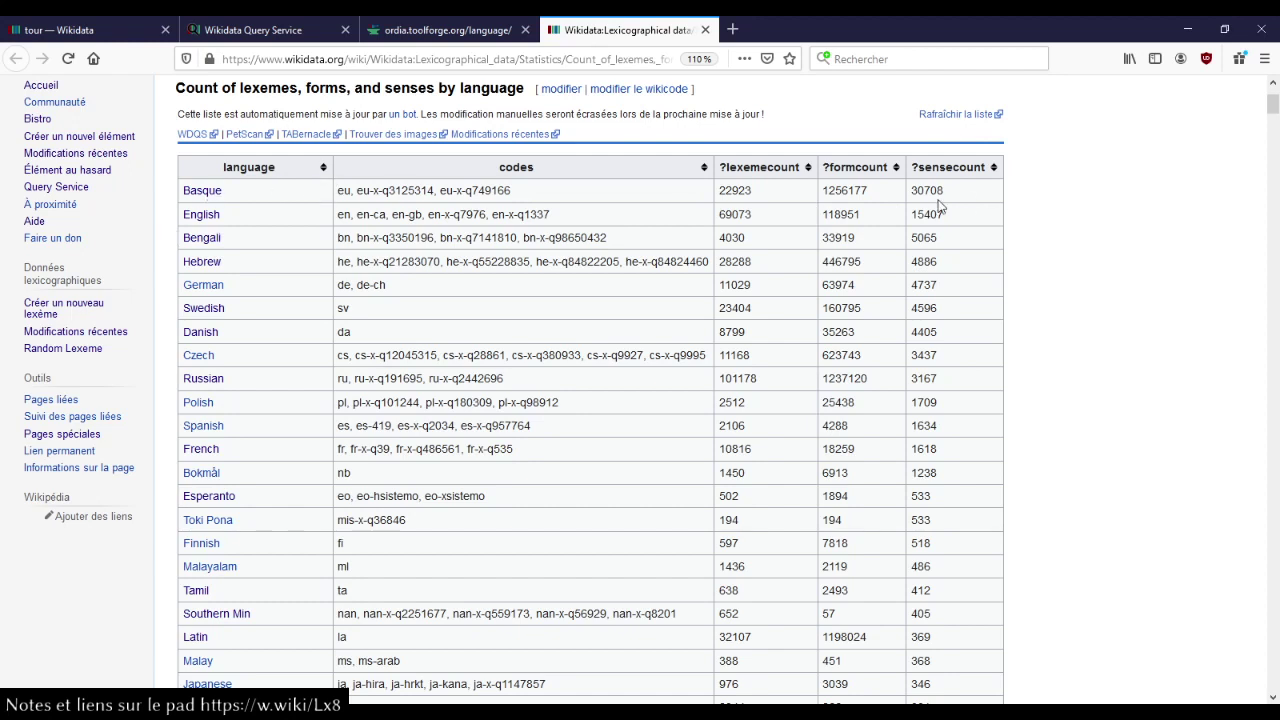
pyautogui.moveTo(917, 199); pyautogui.dragTo(950, 247)
pyautogui.moveTo(913, 376); pyautogui.dragTo(940, 378)
pyautogui.moveTo(725, 378); pyautogui.dragTo(760, 378)
# - Sort the table by form count in descending order and check Estonian's lexeme, form and sense counts
pyautogui.click(862, 170)
pyautogui.click(864, 172)
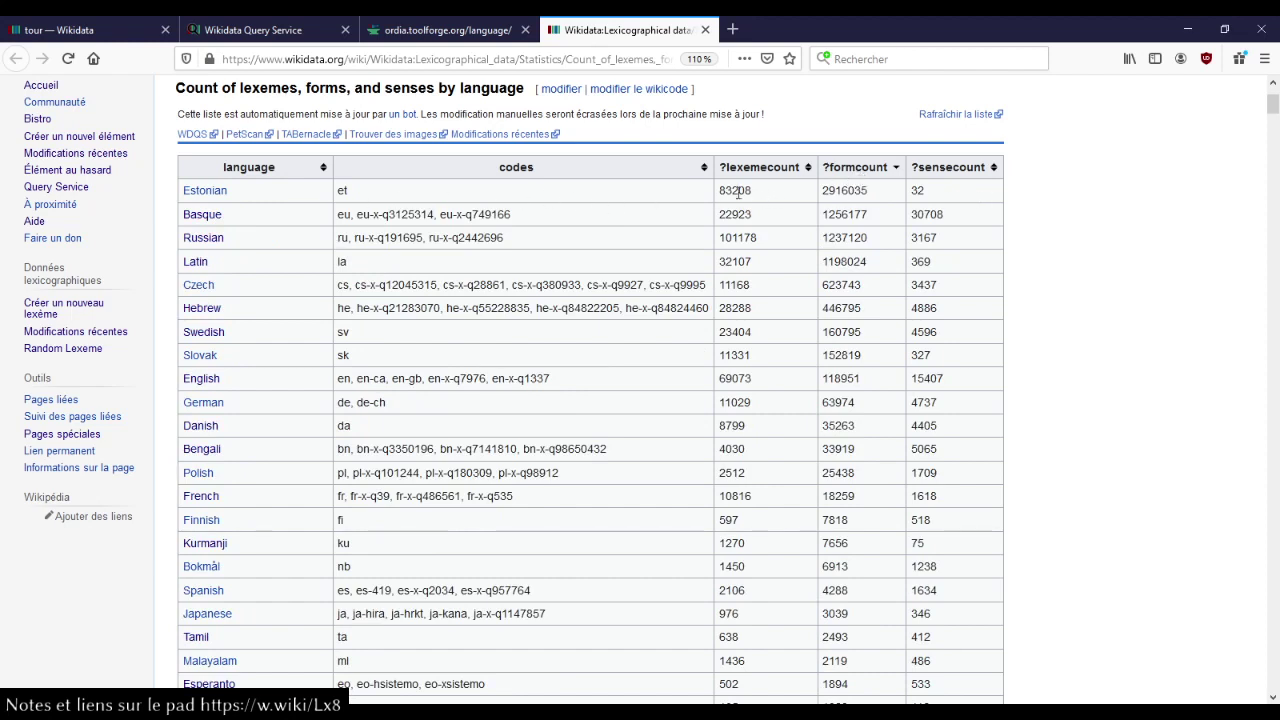
pyautogui.moveTo(729, 191); pyautogui.dragTo(960, 191)
pyautogui.click(1144, 220)
pyautogui.doubleClick(735, 188)
pyautogui.doubleClick(856, 186)
pyautogui.doubleClick(932, 192)
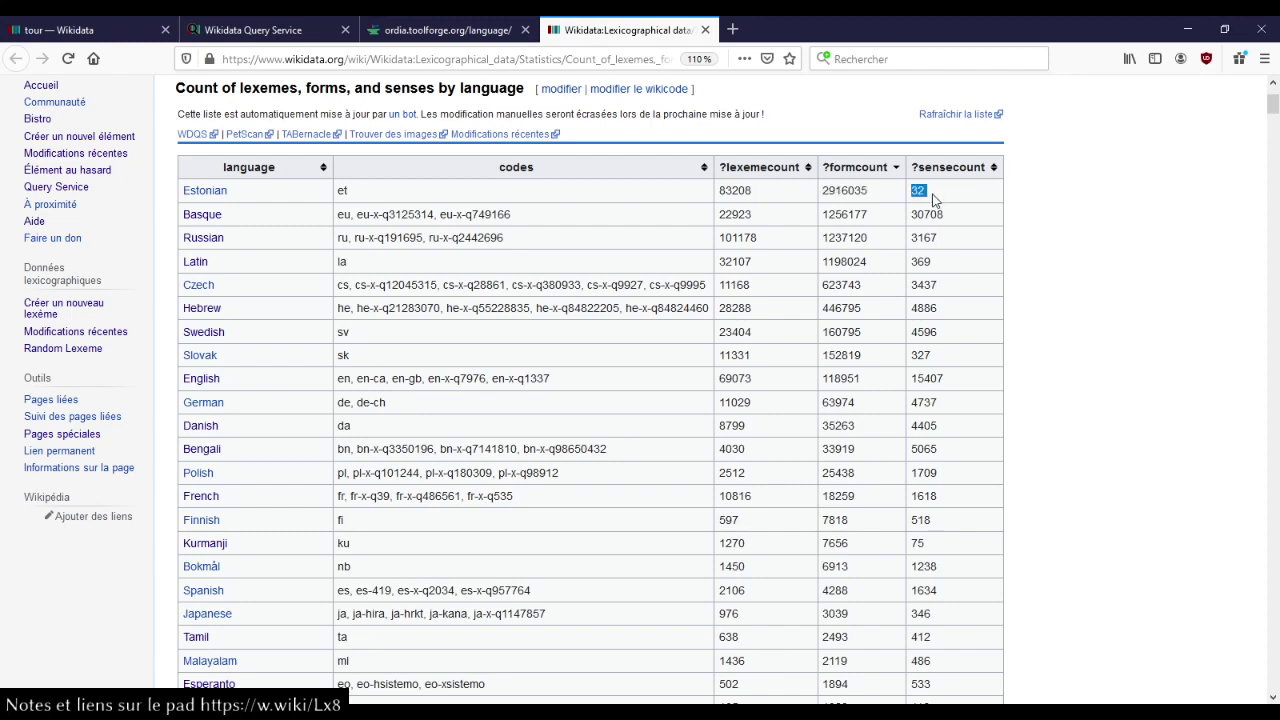
pyautogui.click(1112, 246)
pyautogui.doubleClick(916, 191)
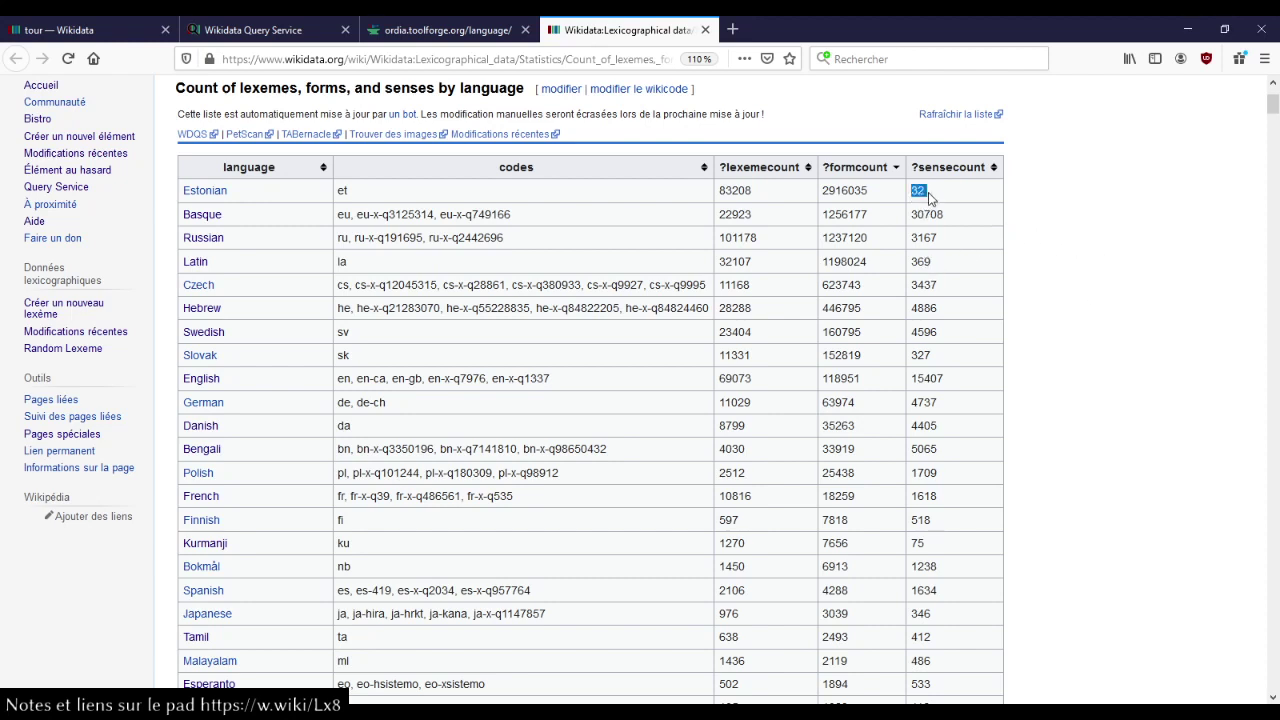
pyautogui.doubleClick(731, 192)
pyautogui.click(731, 197)
# - Open the parent Statistics page of Wikidata's lexicographical data
pyautogui.scroll(3, 1050, 240)
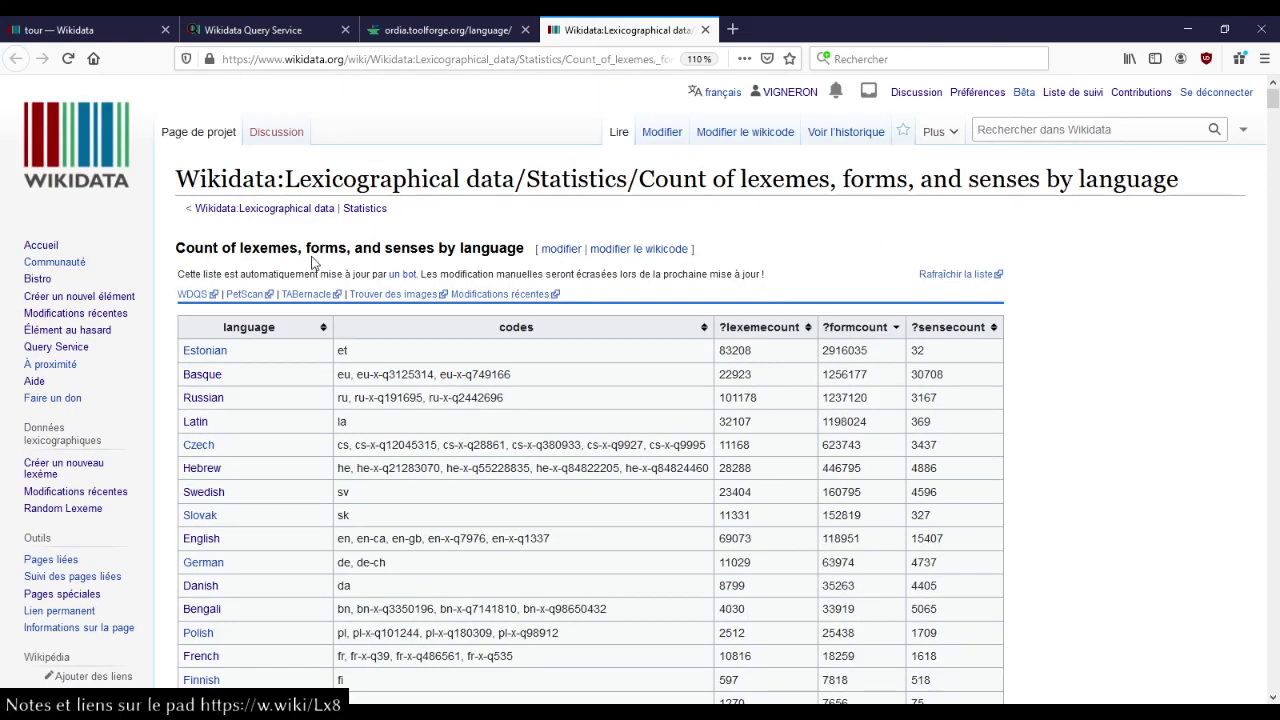
pyautogui.moveTo(366, 218)
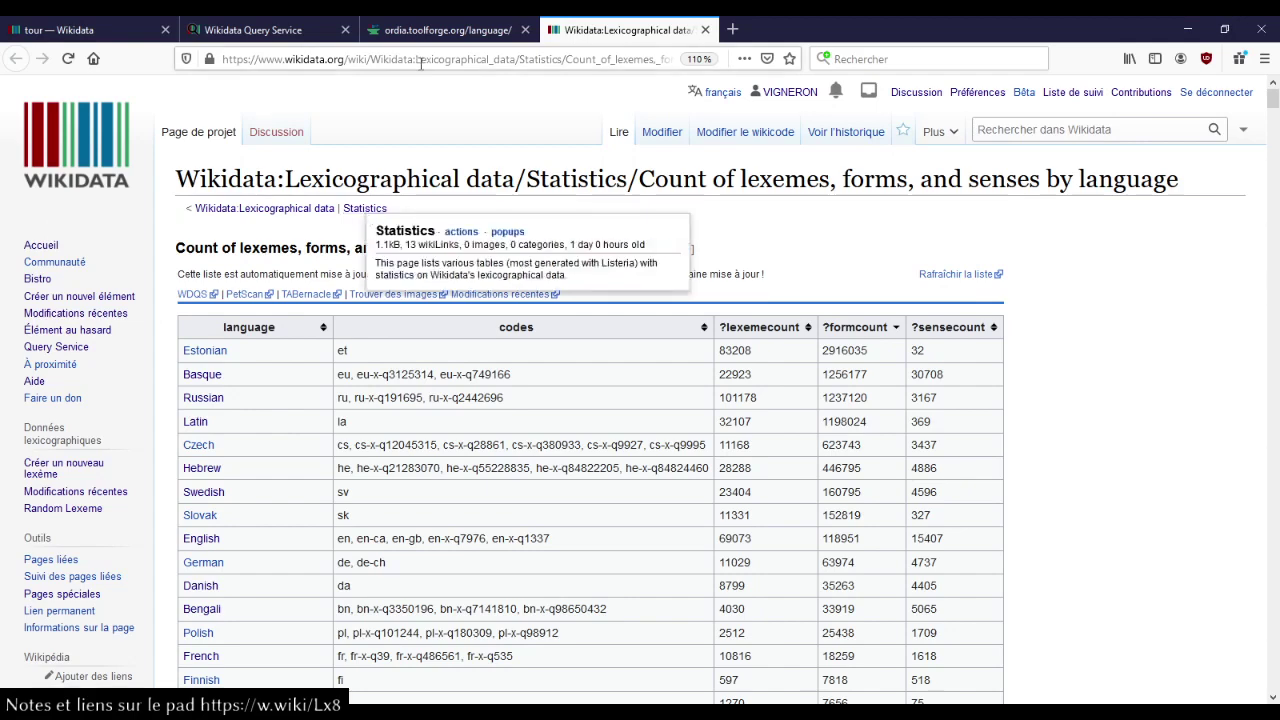
pyautogui.click(450, 59)
pyautogui.click(1169, 251)
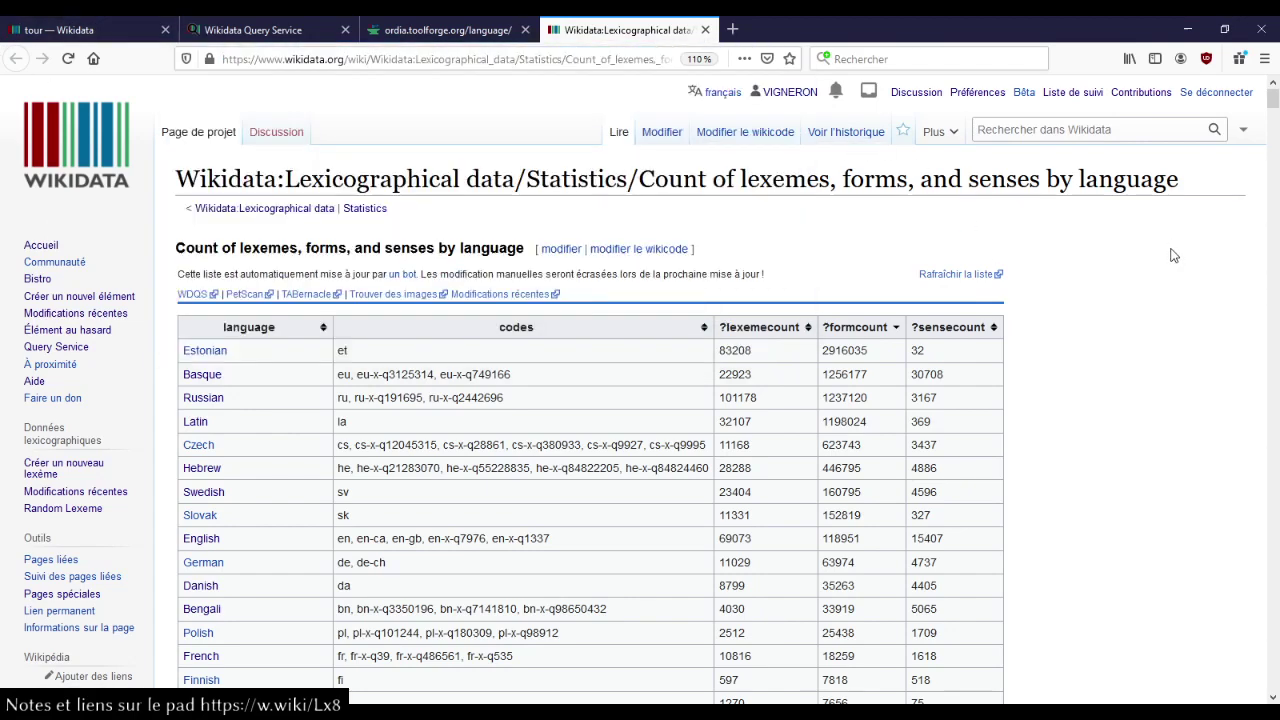
pyautogui.click(376, 213)
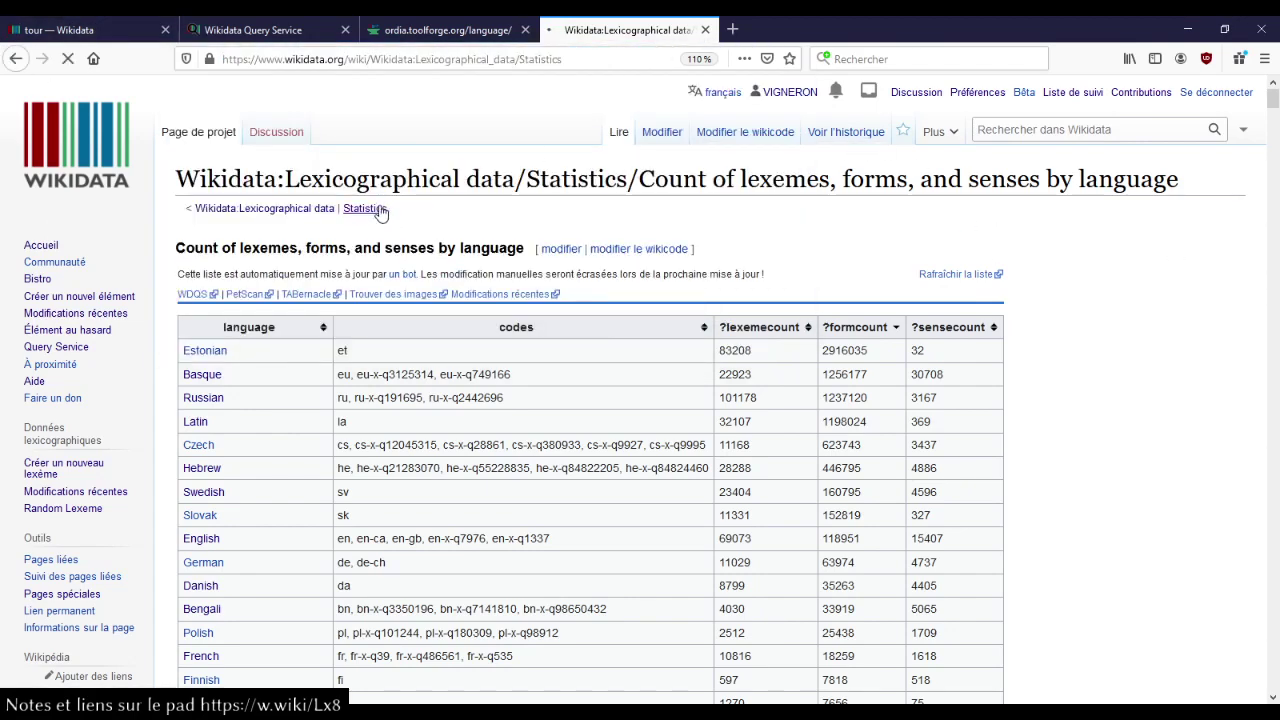
# - Look through the available statistics tables and open "Count of forms by grammatical feature"
pyautogui.scroll(-5, 491, 216)
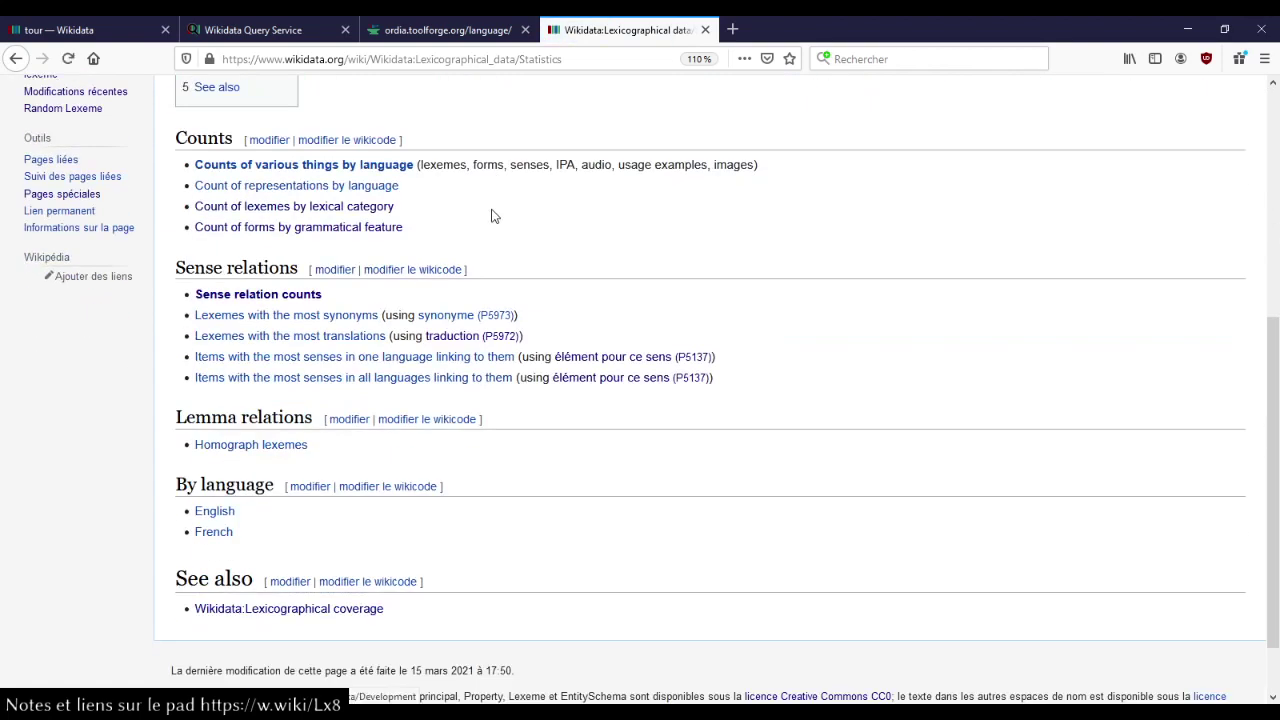
pyautogui.scroll(2, 470, 456)
pyautogui.scroll(3, 470, 456)
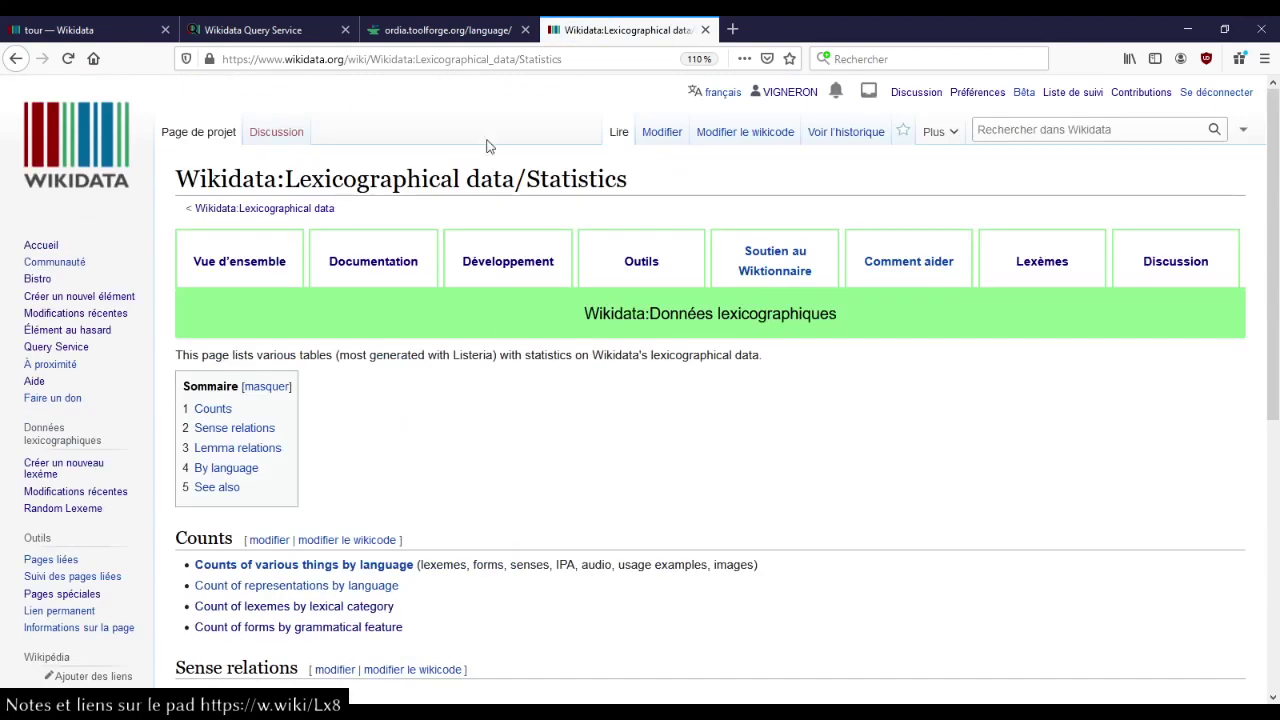
pyautogui.moveTo(349, 182); pyautogui.dragTo(725, 196)
pyautogui.click(606, 410)
pyautogui.scroll(-3, 606, 410)
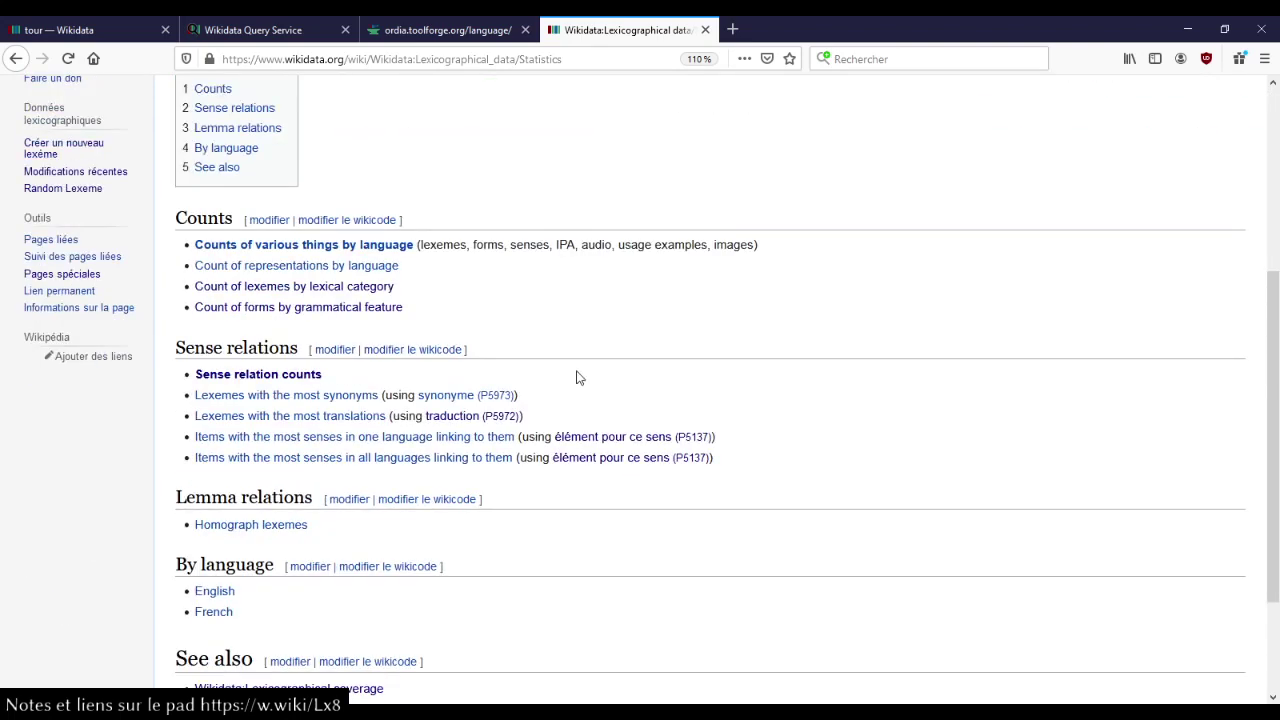
pyautogui.click(312, 316)
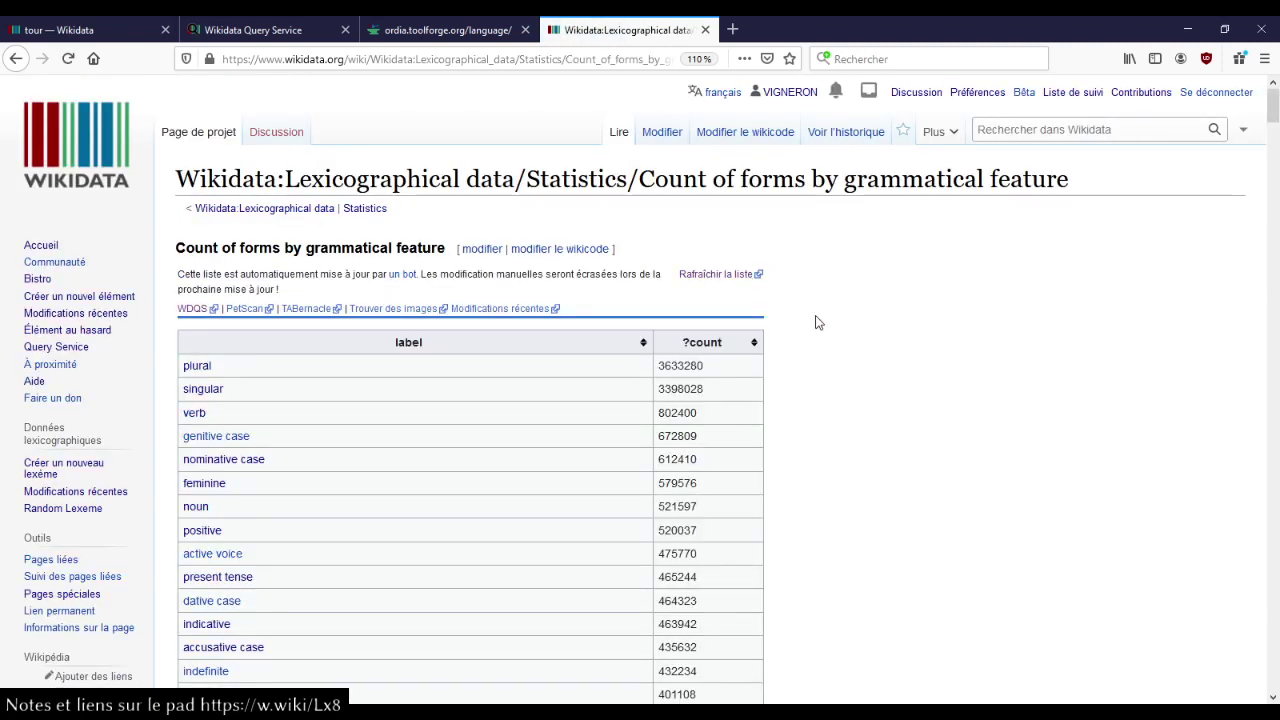
# - Review the form counts by grammatical feature and open the table's underlying query in Wikidata Query Service
pyautogui.scroll(-1, 814, 320)
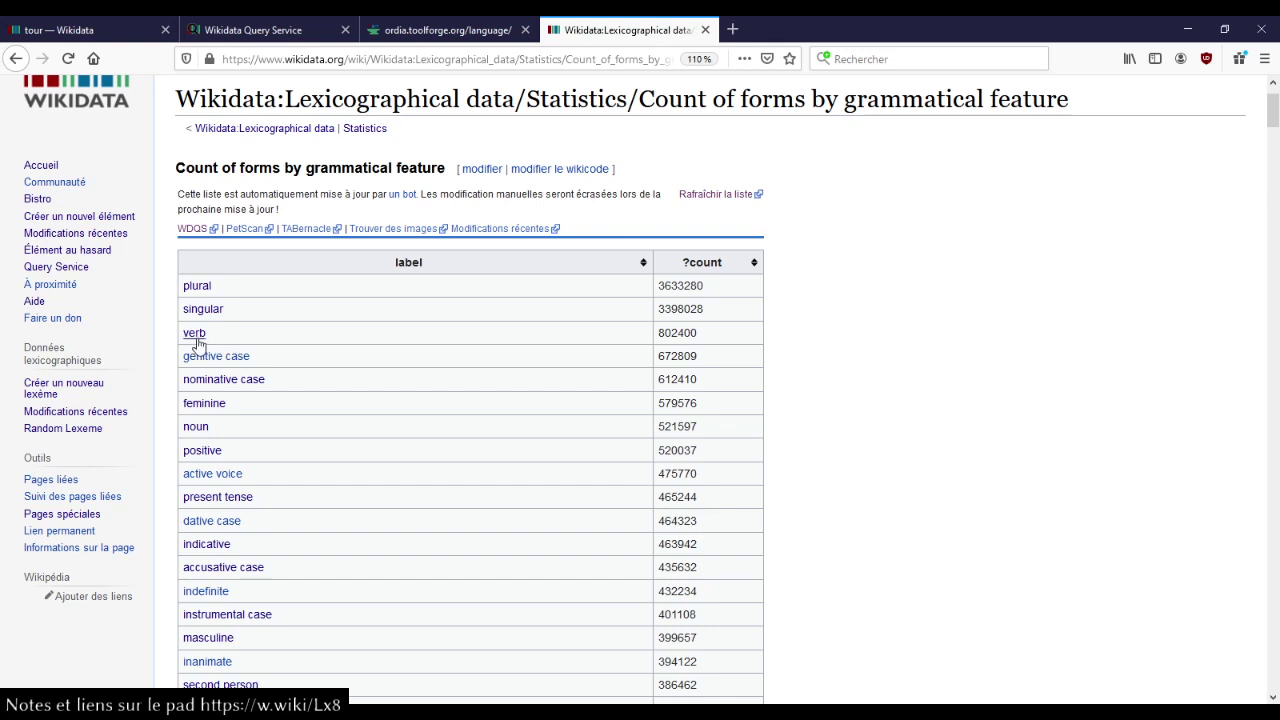
pyautogui.moveTo(197, 343)
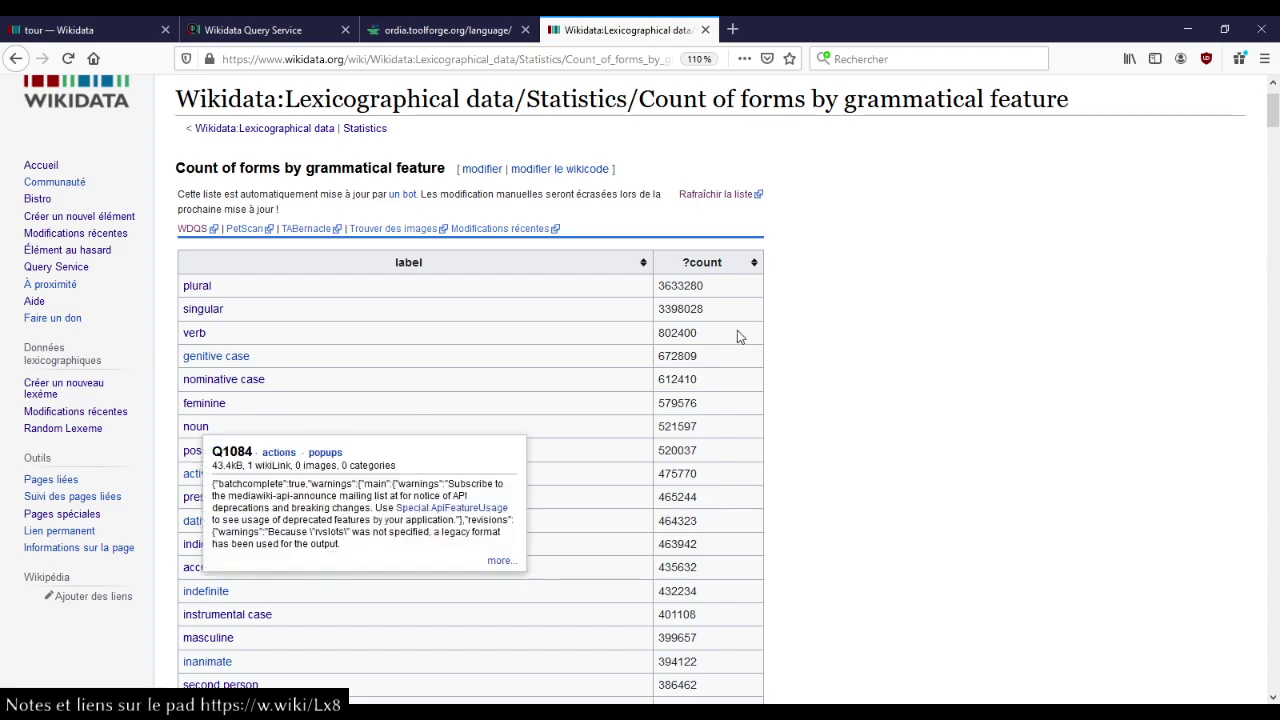
pyautogui.scroll(-3, 922, 351)
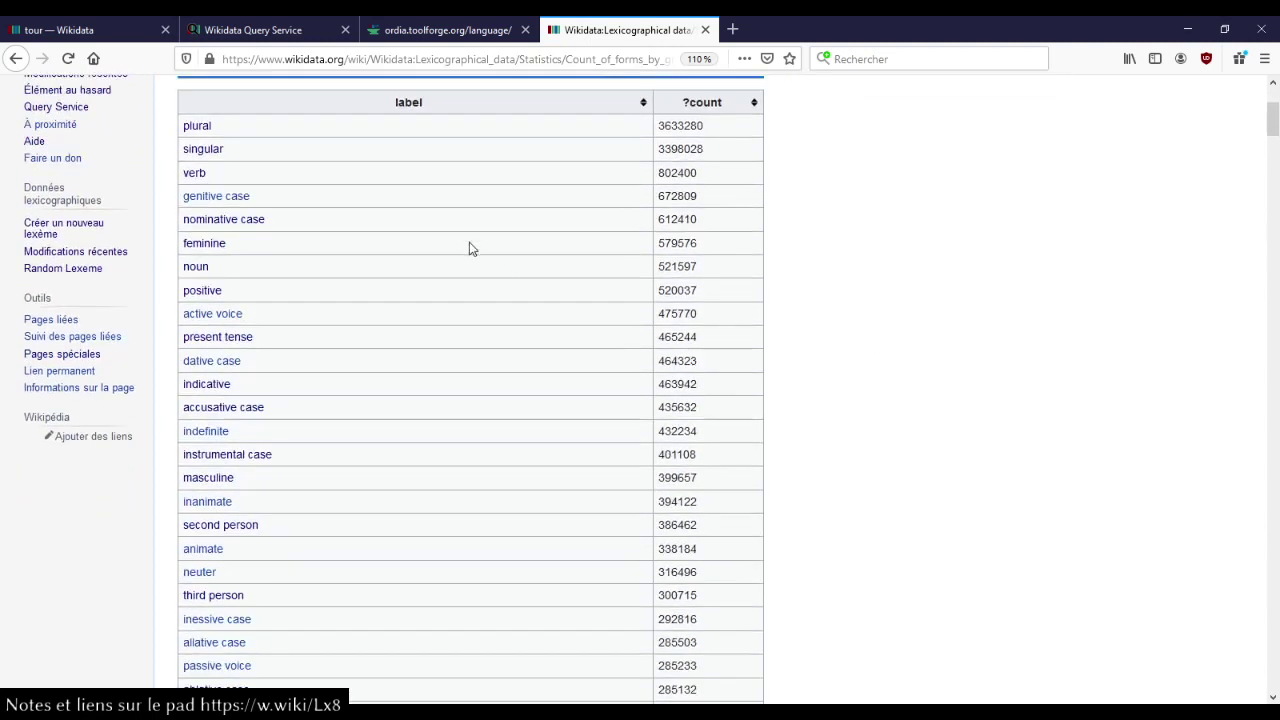
pyautogui.scroll(-3, 402, 302)
pyautogui.scroll(6, 402, 302)
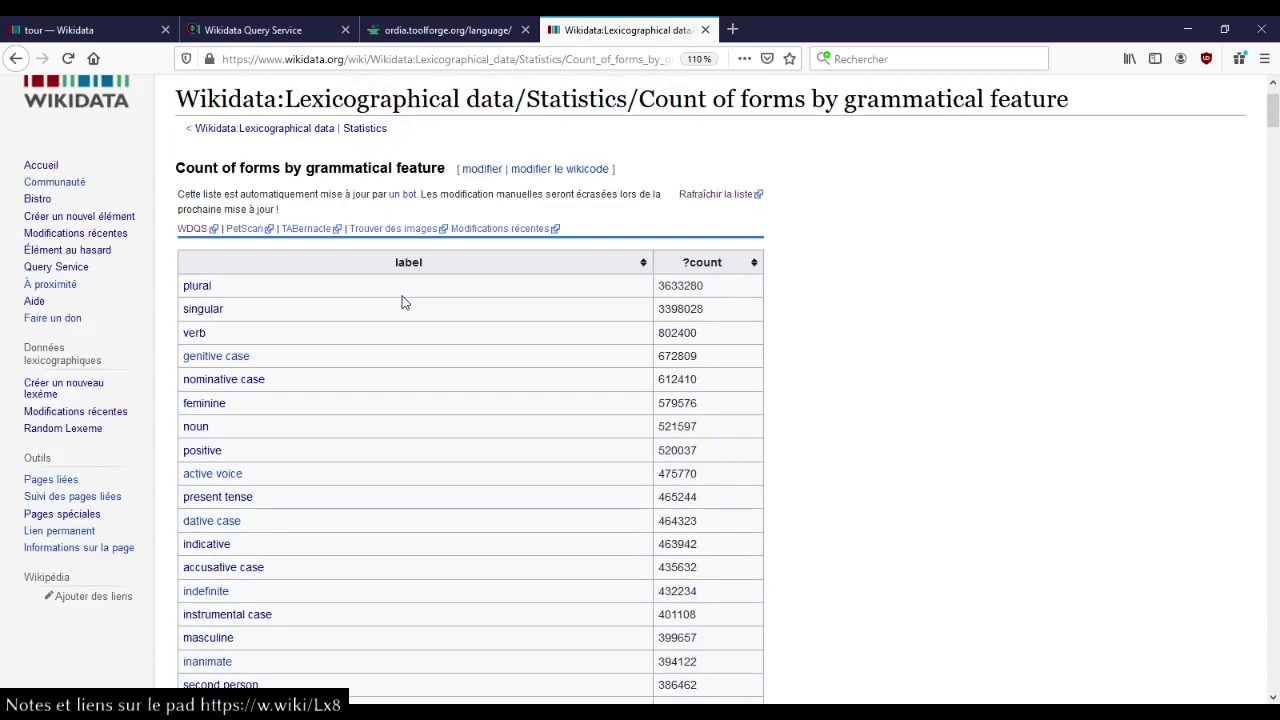
pyautogui.click(190, 230)
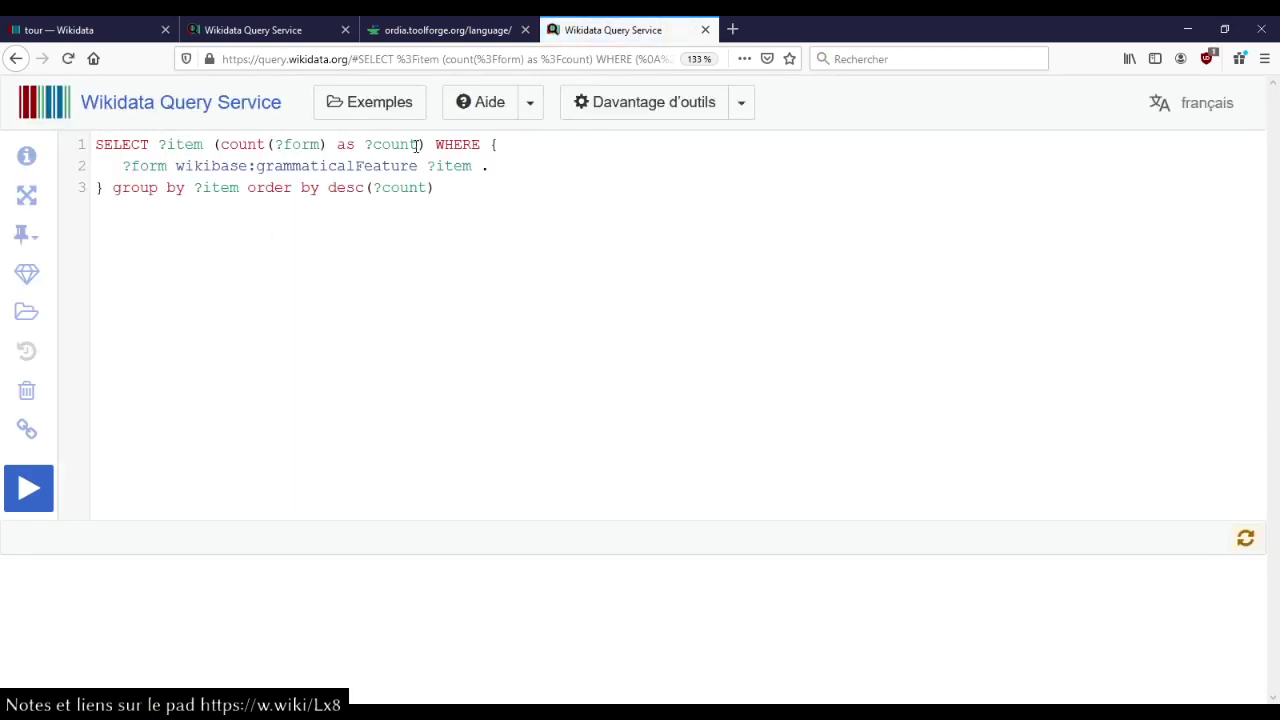
# - Close the grammatical-feature query and the Ordia language chart to return to the query counting lexemes per language
pyautogui.middleClick(636, 37)
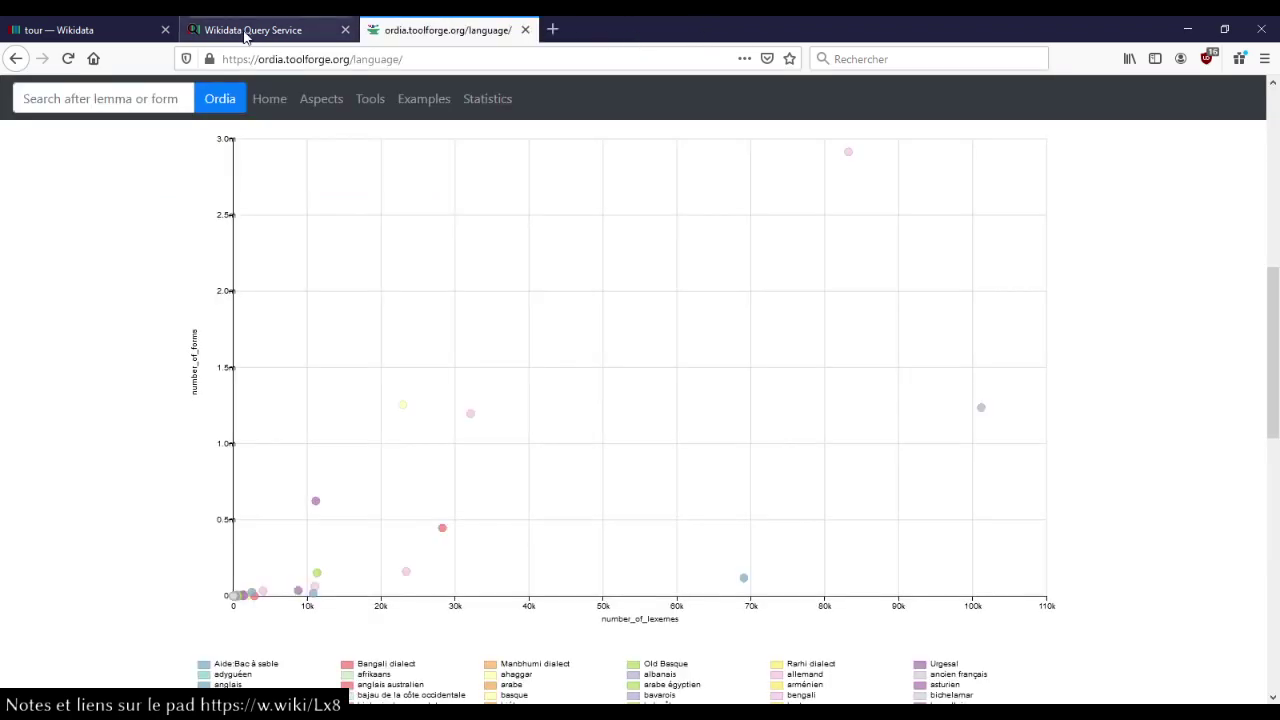
pyautogui.middleClick(436, 30)
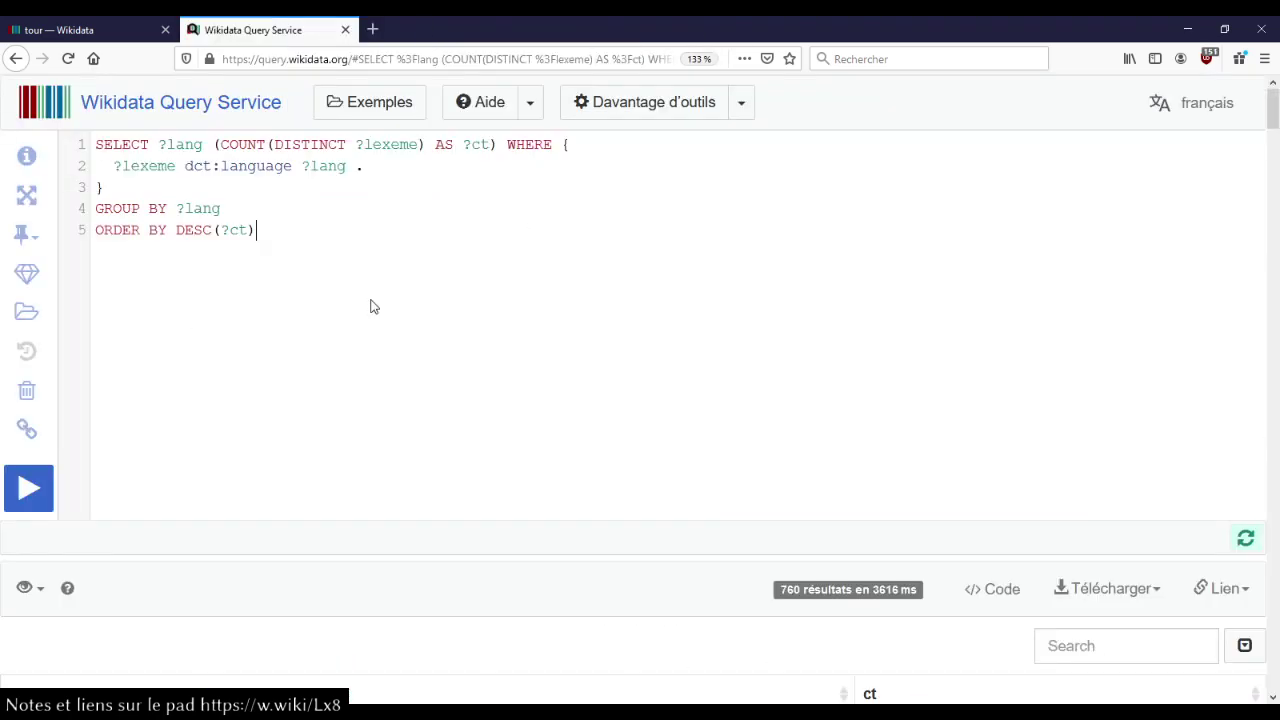
pyautogui.scroll(-5, 371, 306)
pyautogui.scroll(5, 371, 306)
# - Restrict the lexeme language in the query to French by replacing ?lang in the dct:language pattern with wd:Q150
pyautogui.doubleClick(333, 167)
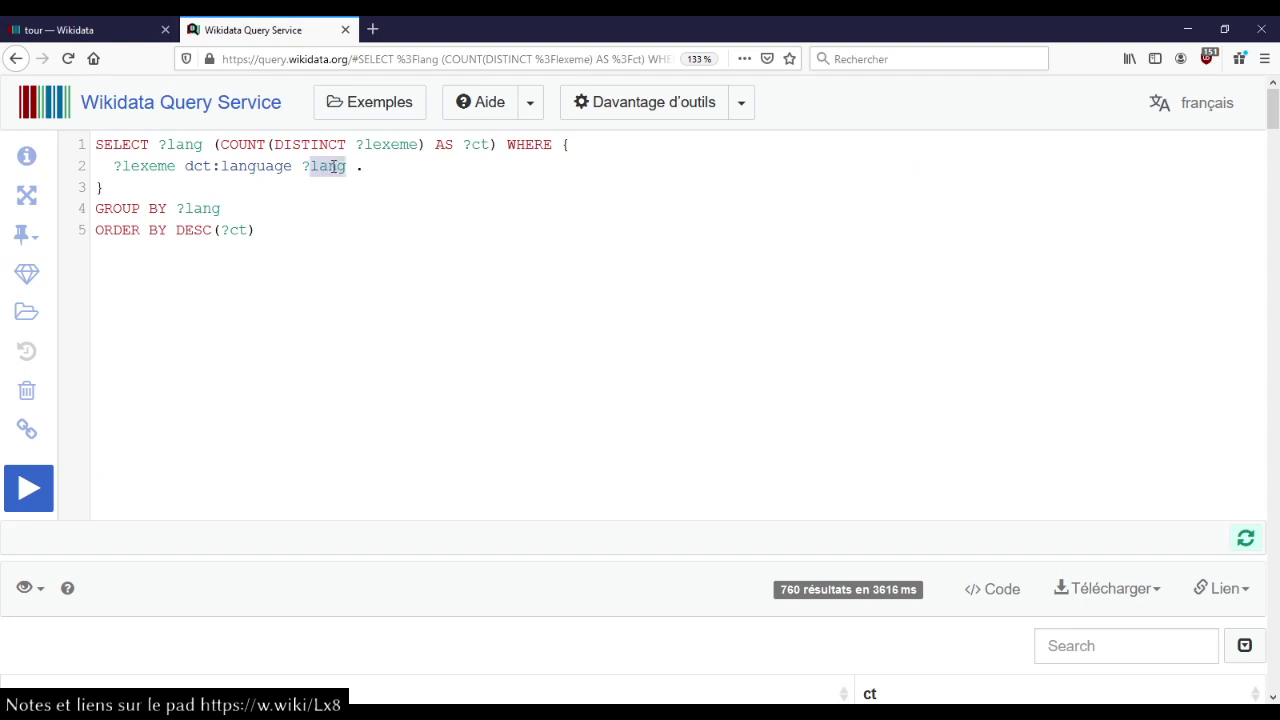
pyautogui.write('wdl')
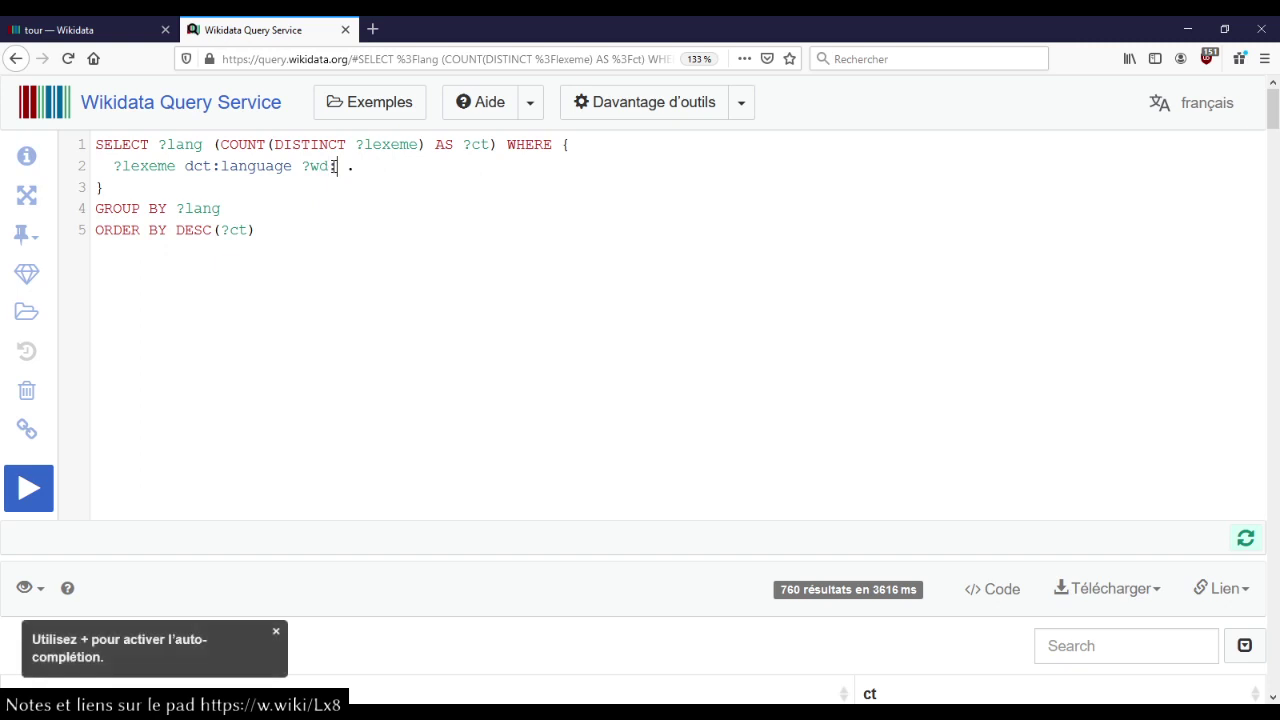
pyautogui.write(':')
pyautogui.press('Left')
pyautogui.press('Left')
pyautogui.press('Left')
pyautogui.press('BackSpace')
pyautogui.hotkey('ctrl', 'space')
pyautogui.write('fran')
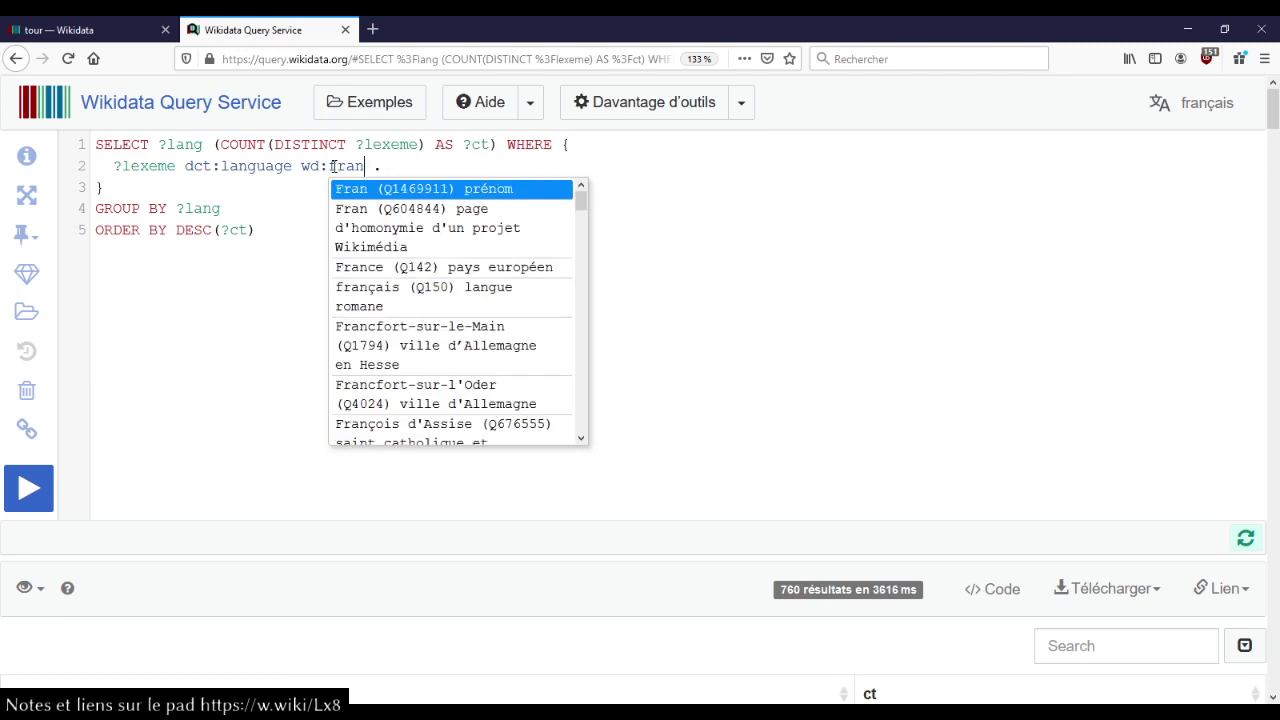
pyautogui.write('çais')
pyautogui.click(434, 201)
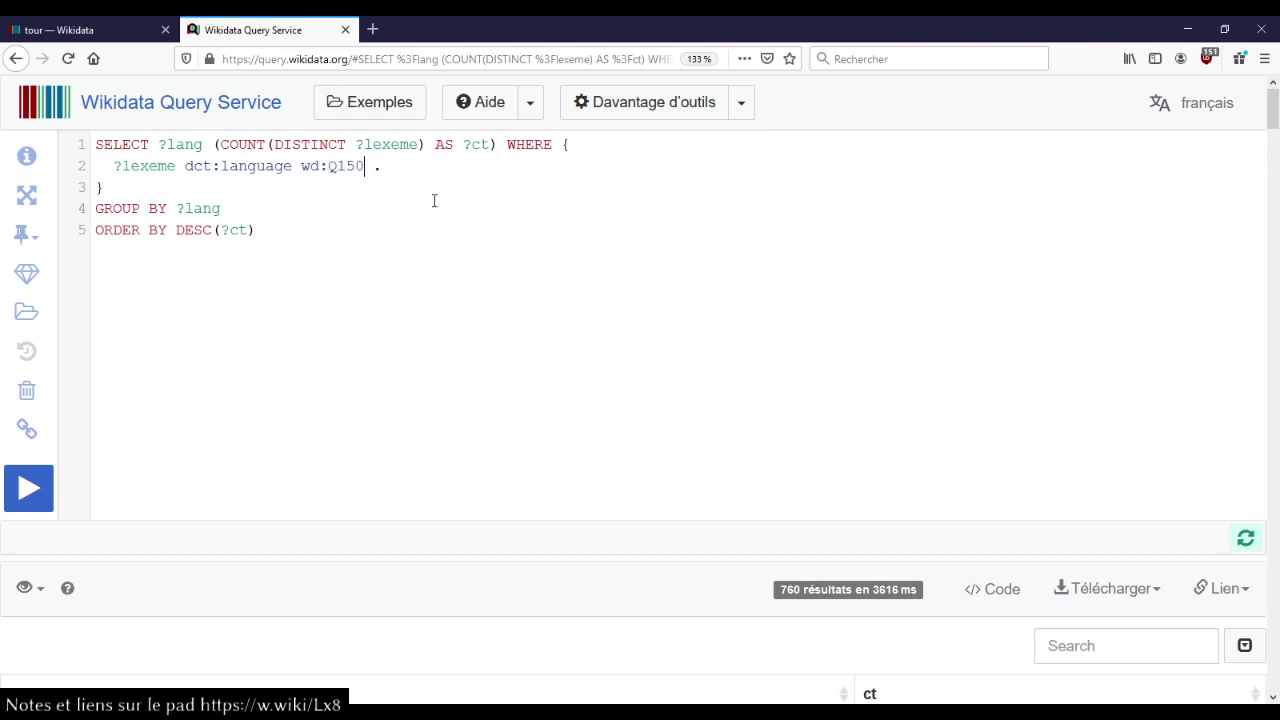
# - Add the pattern "?lexeme wikibase:lexicalCategory ?nature ." below the language line of the query
pyautogui.press('Return')
pyautogui.write('?lexem')
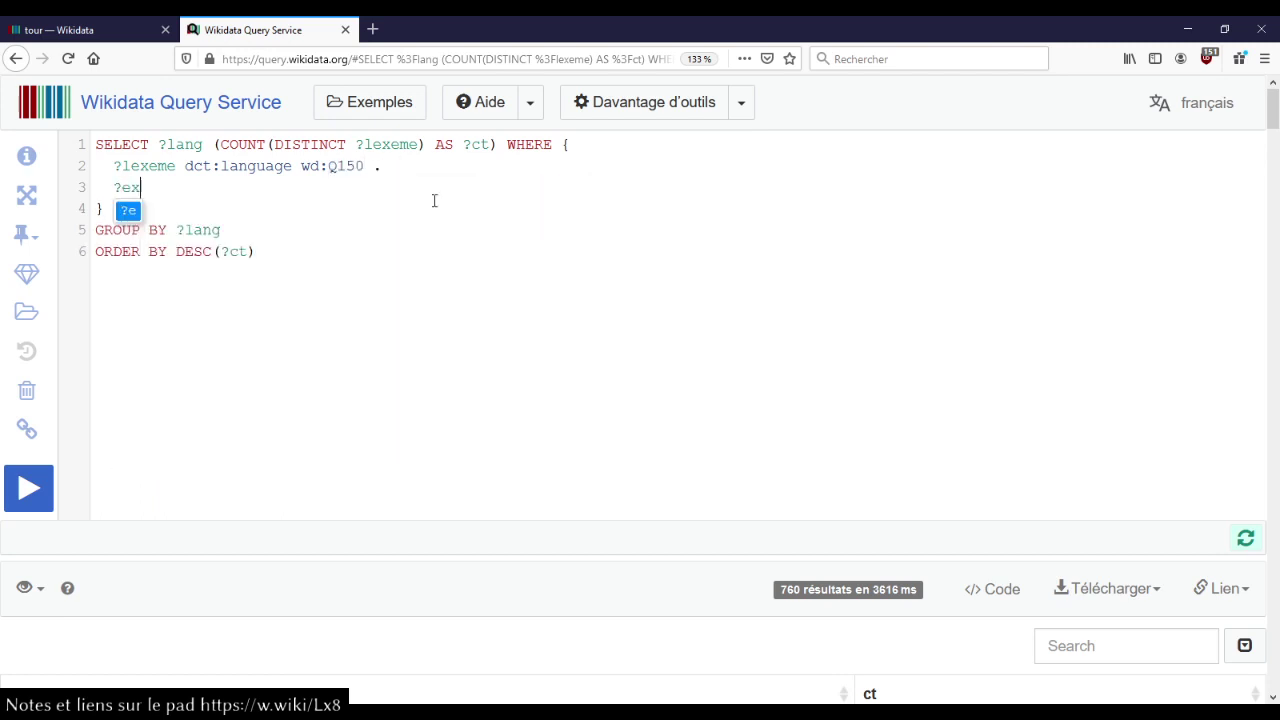
pyautogui.write('e')
pyautogui.press('Left')
pyautogui.press('Left')
pyautogui.press('Left')
pyautogui.press('Left')
pyautogui.press('Left')
pyautogui.write('l')
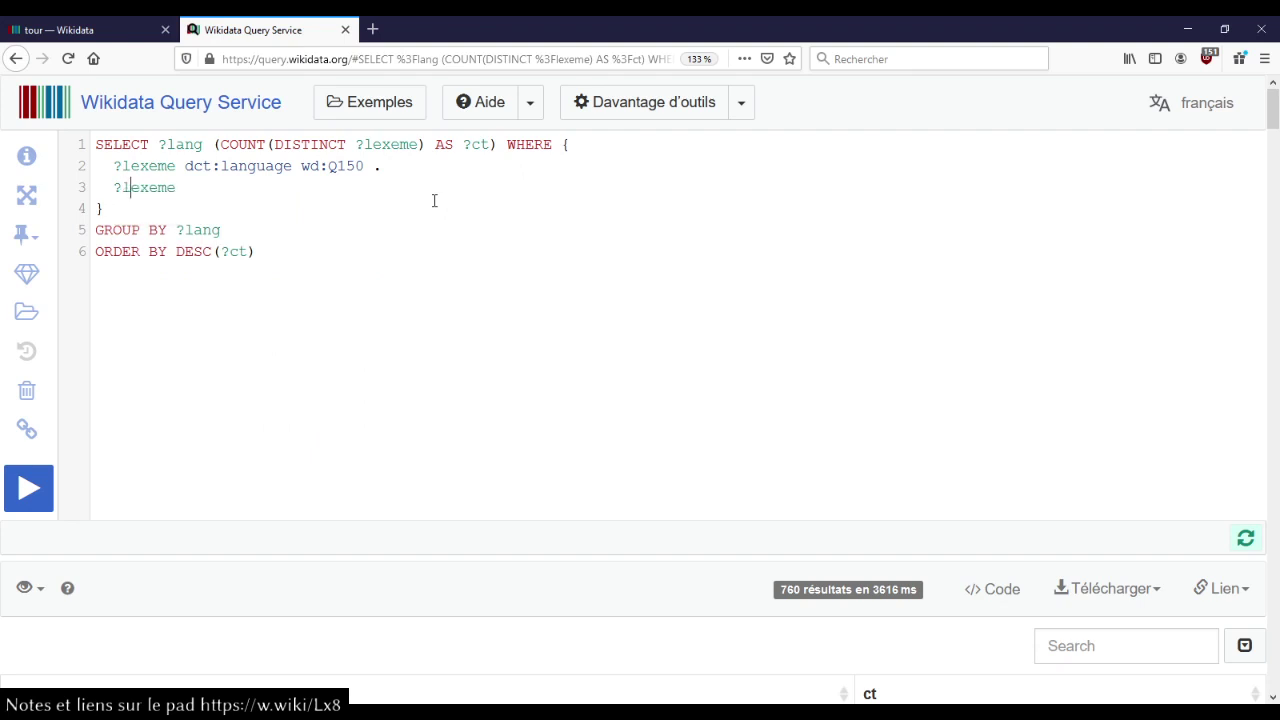
pyautogui.press('BackSpace')
pyautogui.write('wikibase:')
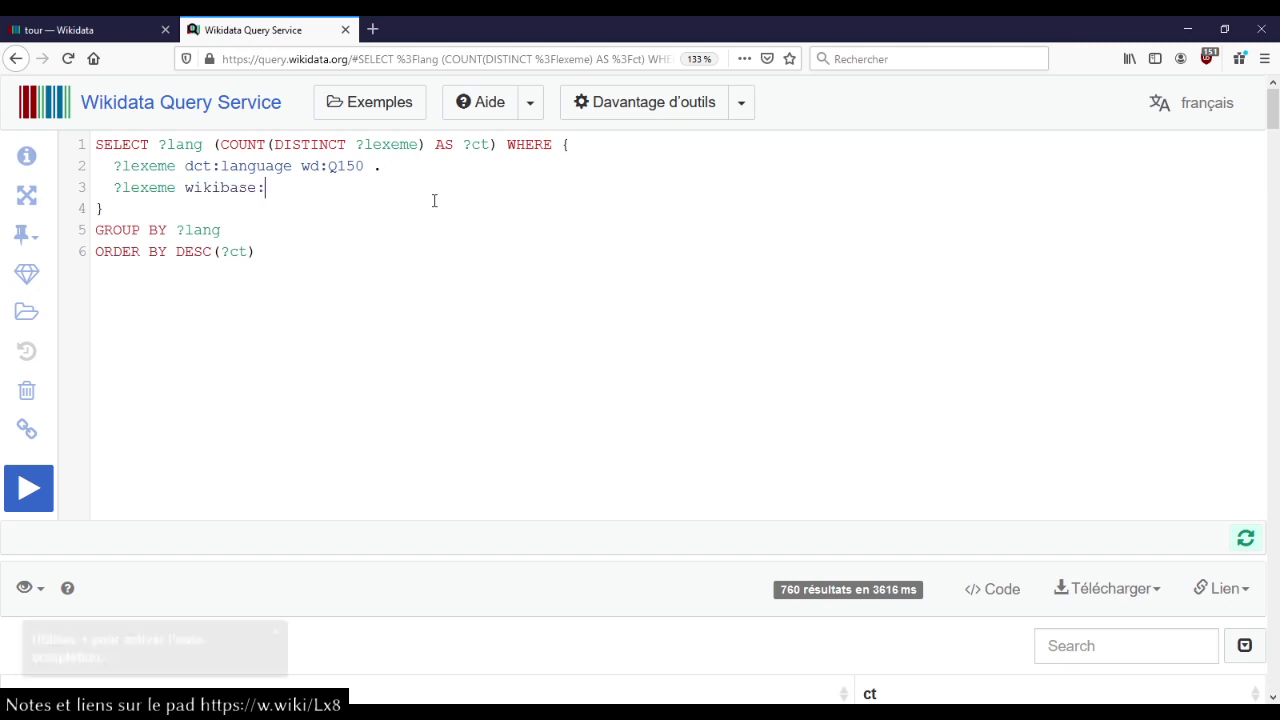
pyautogui.hotkey('ctrl', 'space')
pyautogui.write('l')
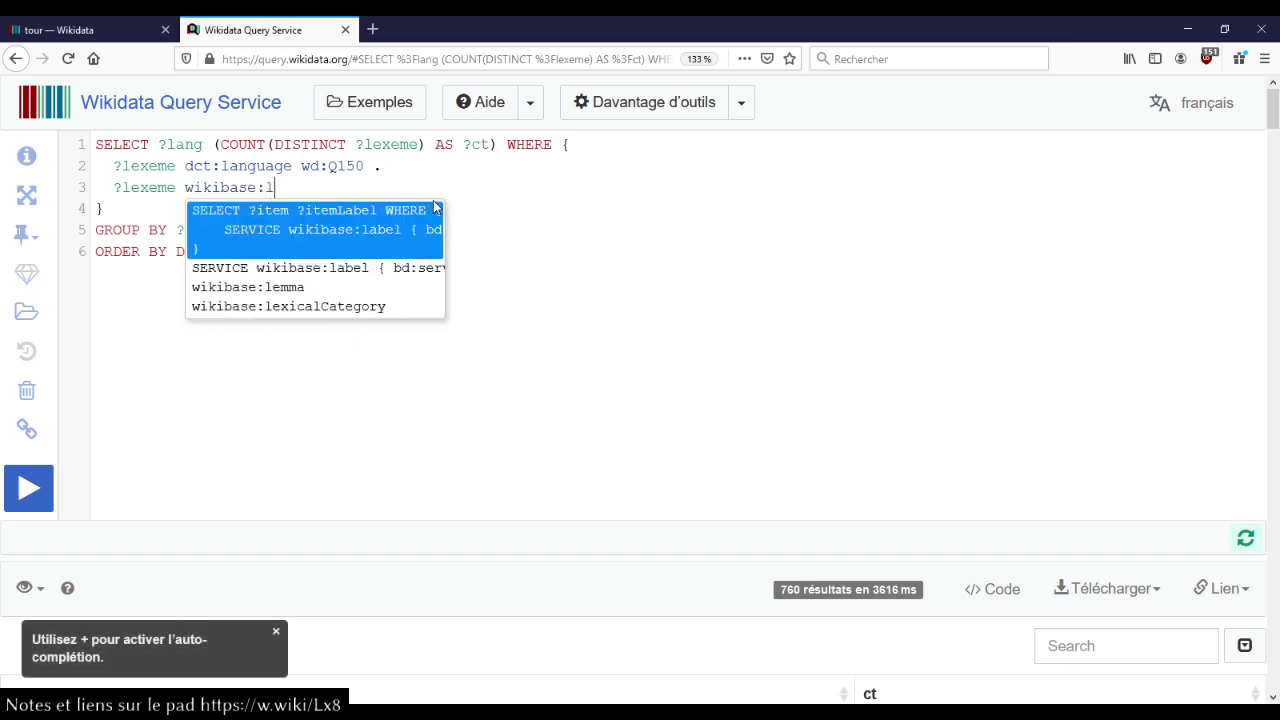
pyautogui.press('Down')
pyautogui.press('Down')
pyautogui.press('Down')
pyautogui.press('Return')
pyautogui.write('?')
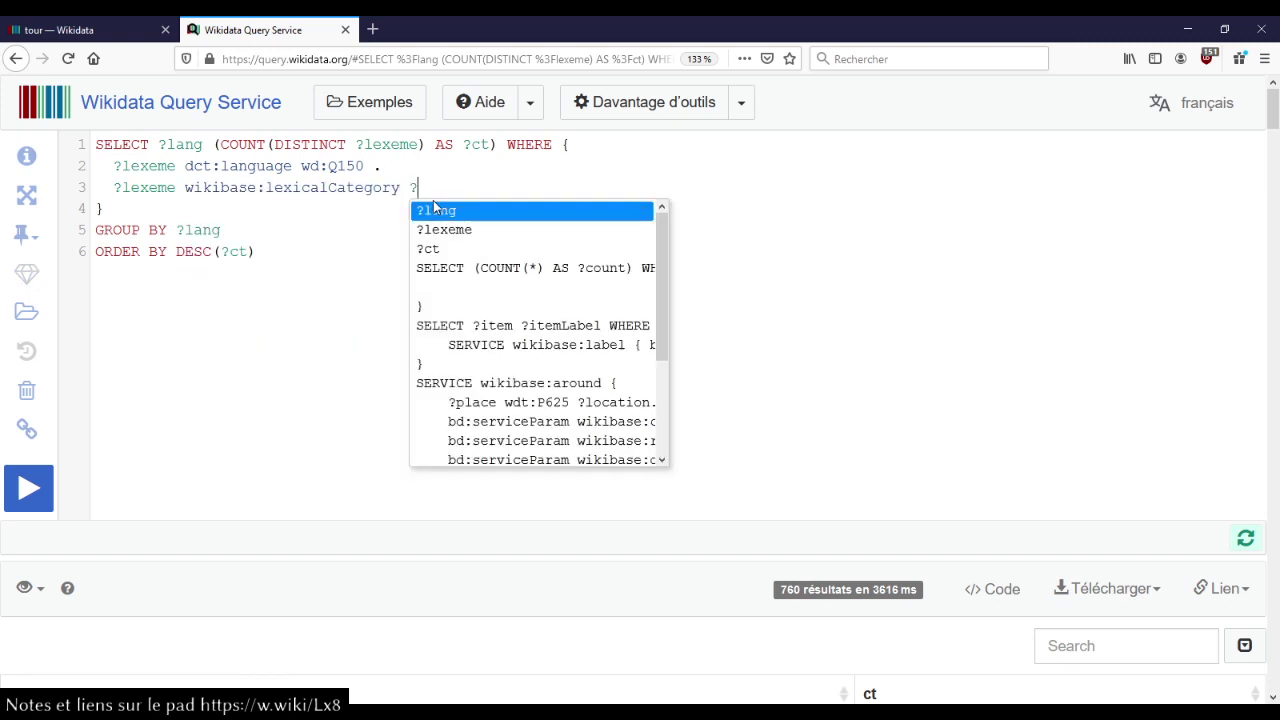
pyautogui.write('nature .')
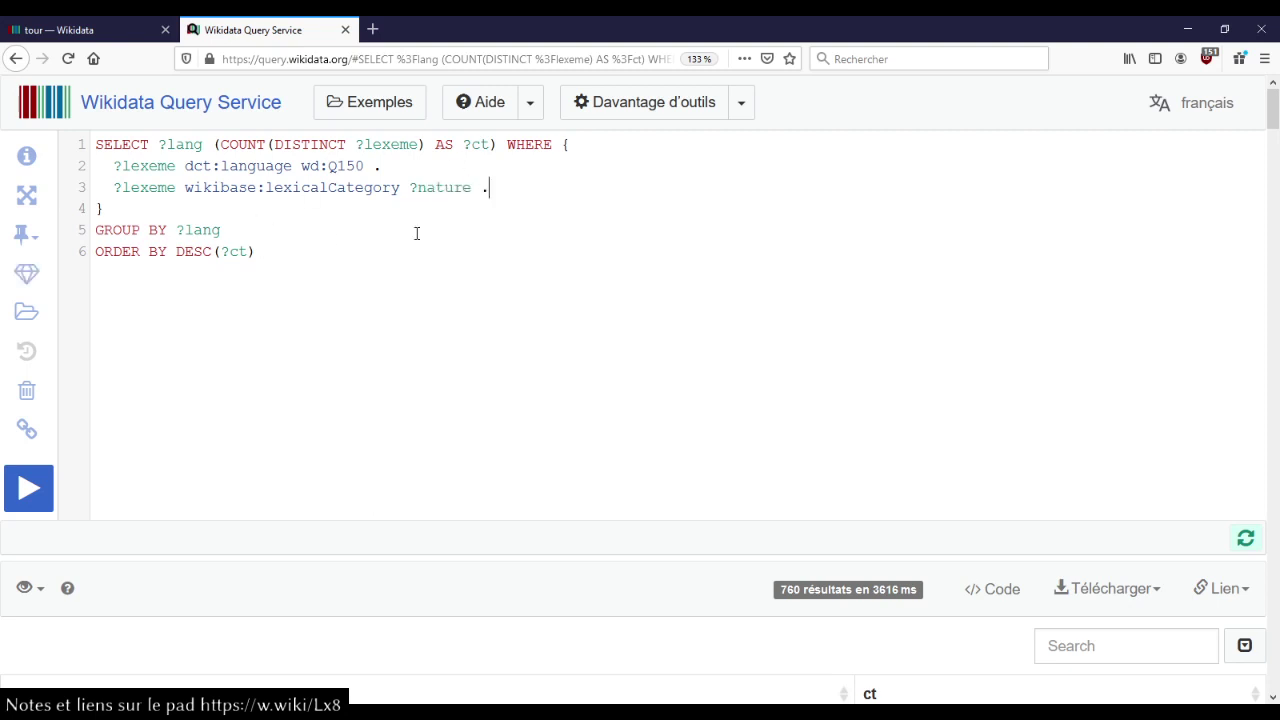
# - Change the GROUP BY clause to group by ?nature and ?natureLabel instead of ?lang
pyautogui.press('Left')
pyautogui.hotkey('ctrl', 'shift', 'Left')
pyautogui.hotkey('ctrl', 'c')
pyautogui.press('Down')
pyautogui.press('Down')
pyautogui.press('Down')
pyautogui.press('Up')
pyautogui.hotkey('ctrl', 'shift', 'Left')
pyautogui.hotkey('ctrl', 'v')
pyautogui.write('?natureLabel')
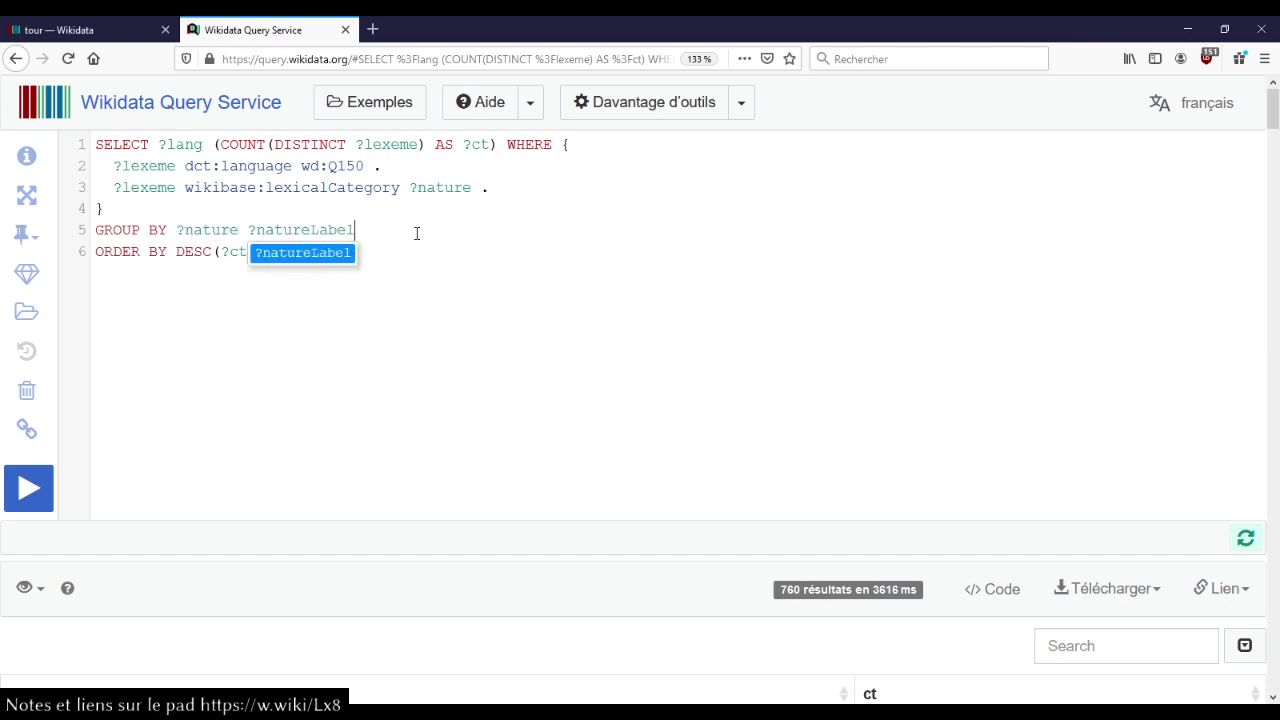
pyautogui.press('Escape')
# - Insert the wikibase:label service line with "[AUTO_LANGUAGE],en" after the lexical category pattern
pyautogui.press('Up')
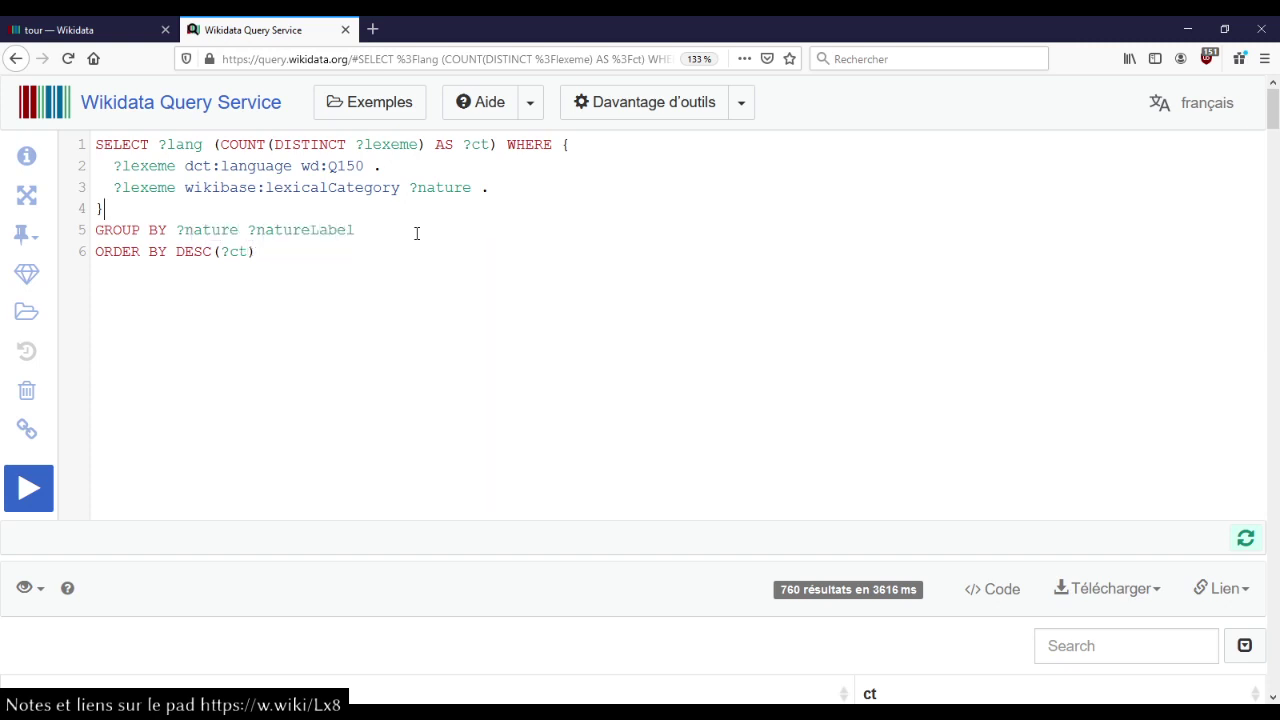
pyautogui.press('End')
pyautogui.press('Return')
pyautogui.write('serv')
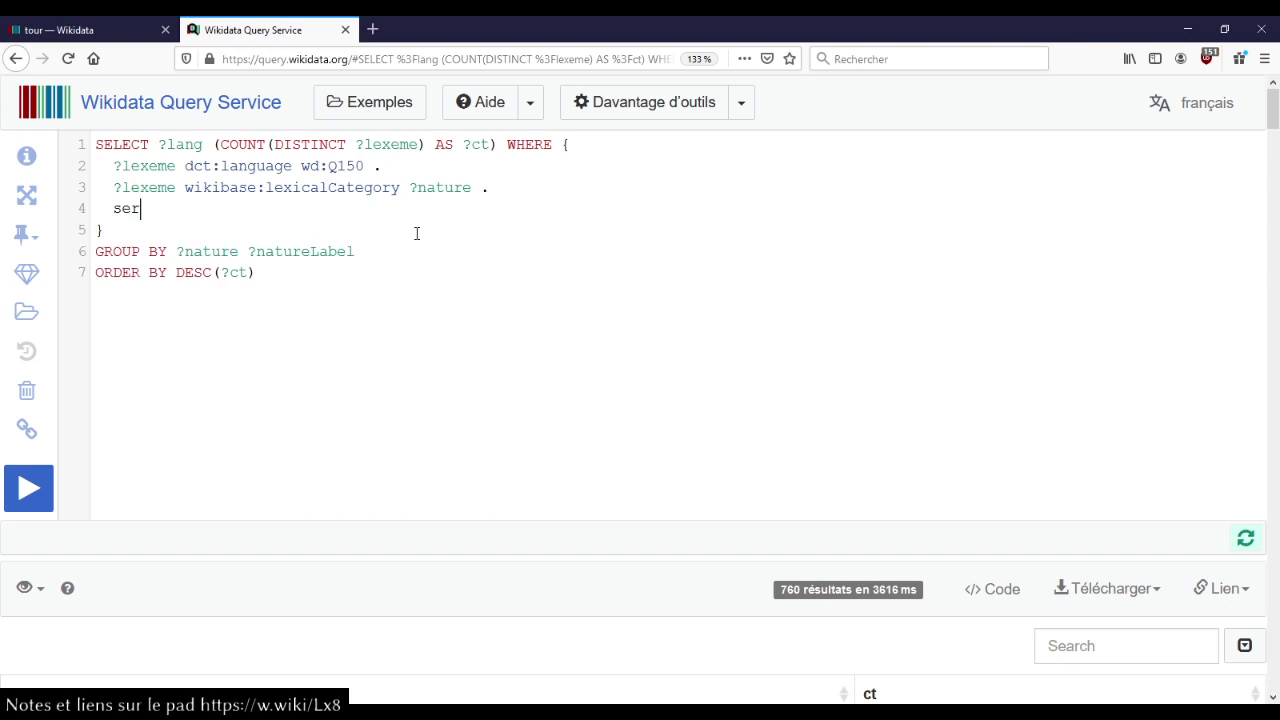
pyautogui.press('Down')
pyautogui.press('Down')
pyautogui.press('Return')
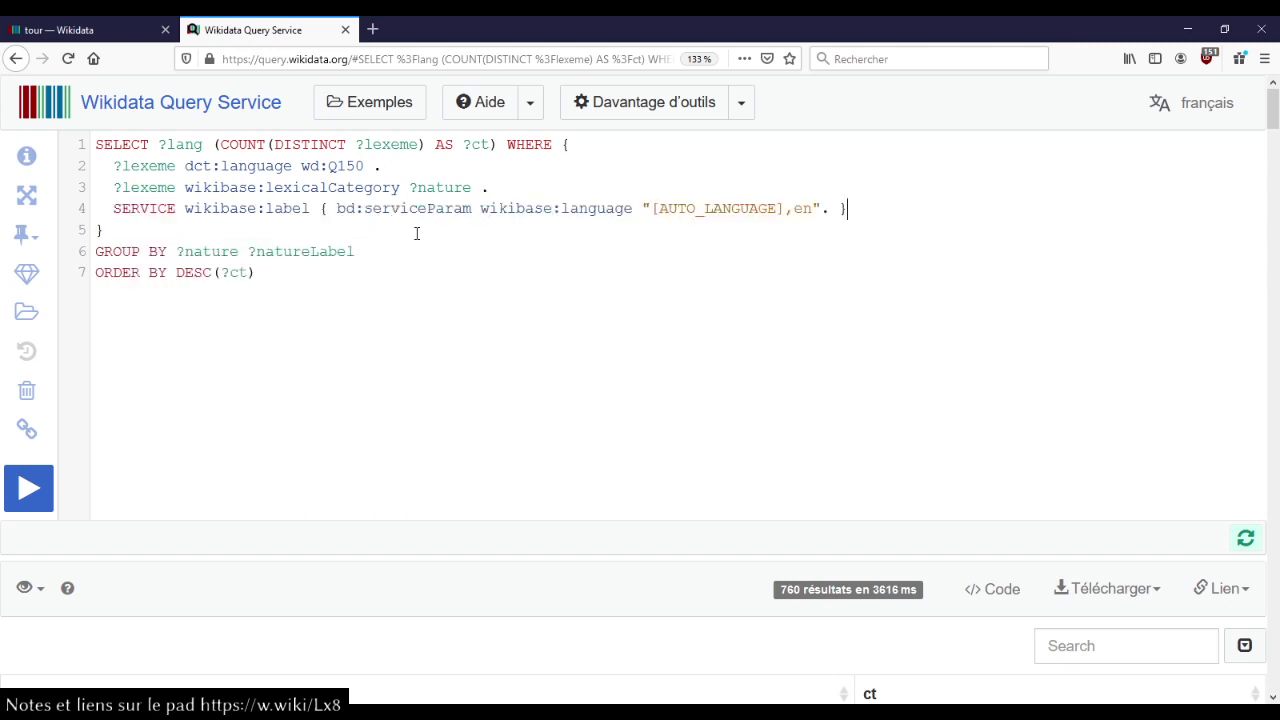
# - Replace ?lang in the SELECT clause with ?nature and ?natureLabel, and run the query
pyautogui.hotkey('ctrl', 'shift', 'Right')
pyautogui.press('Delete')
pyautogui.write('naut')
pyautogui.press('BackSpace')
pyautogui.press('BackSpace')
pyautogui.hotkey('ctrl', 'space')
pyautogui.press('Down')
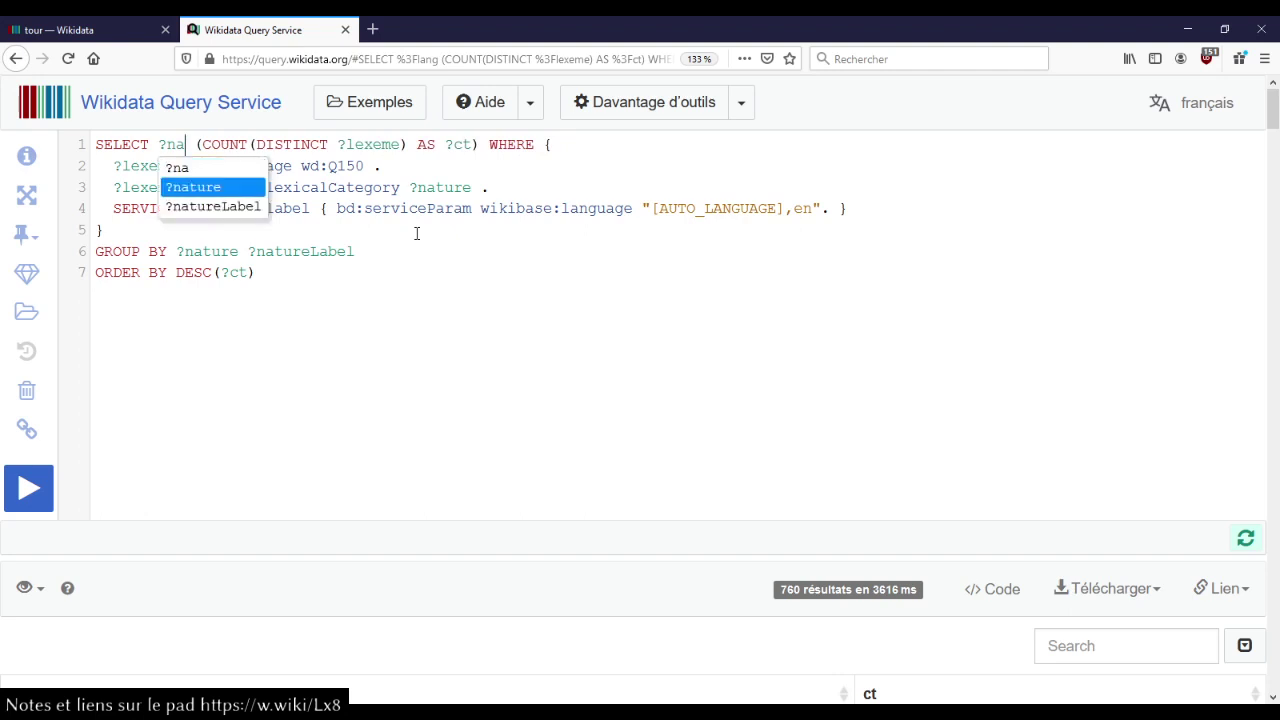
pyautogui.press('Return')
pyautogui.hotkey('ctrl', 'space')
pyautogui.press('Down')
pyautogui.press('Down')
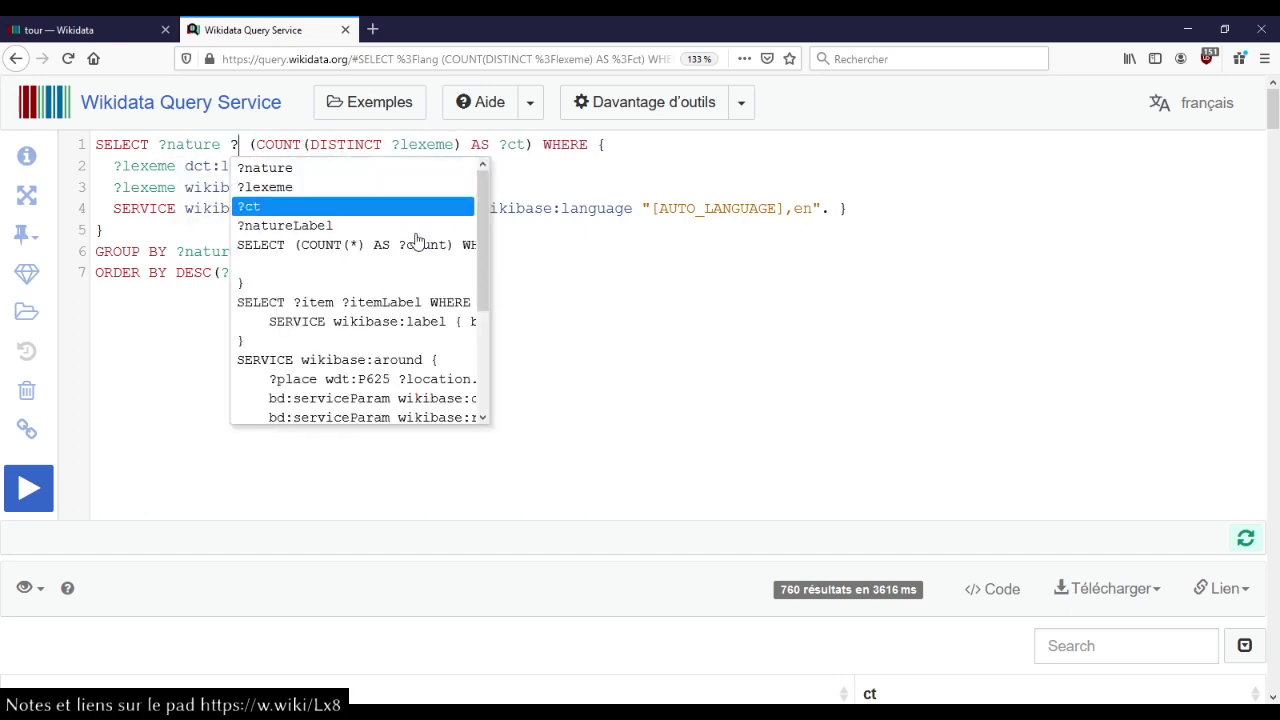
pyautogui.press('Down')
pyautogui.press('Return')
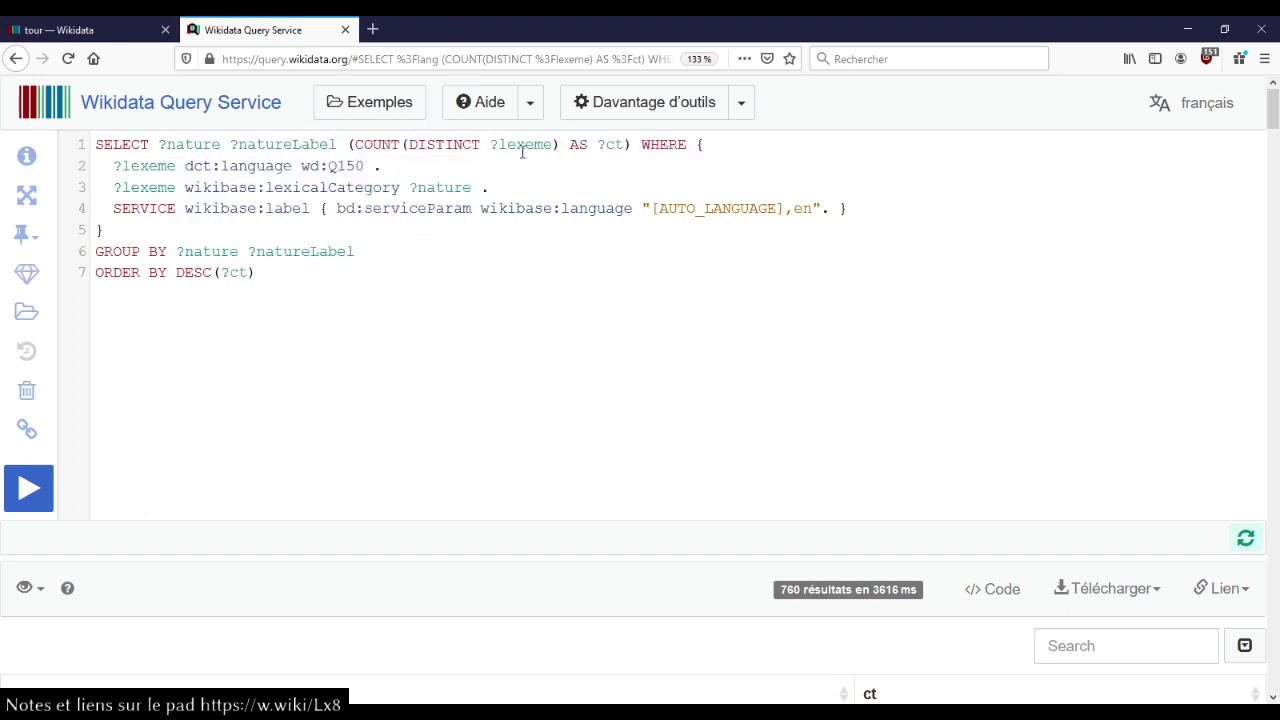
pyautogui.click(465, 274)
pyautogui.hotkey('ctrl', 'Return')
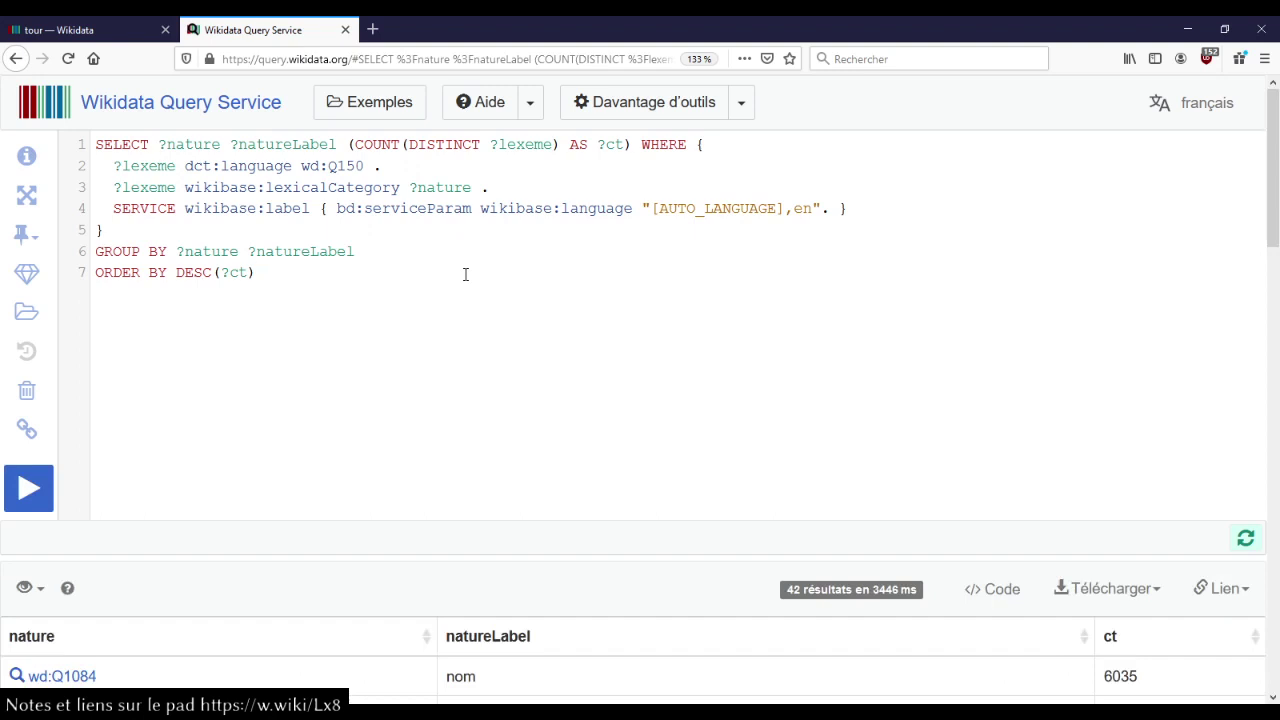
# - Review the French lexical categories and their lexeme counts through the whole result table
pyautogui.scroll(-3, 465, 276)
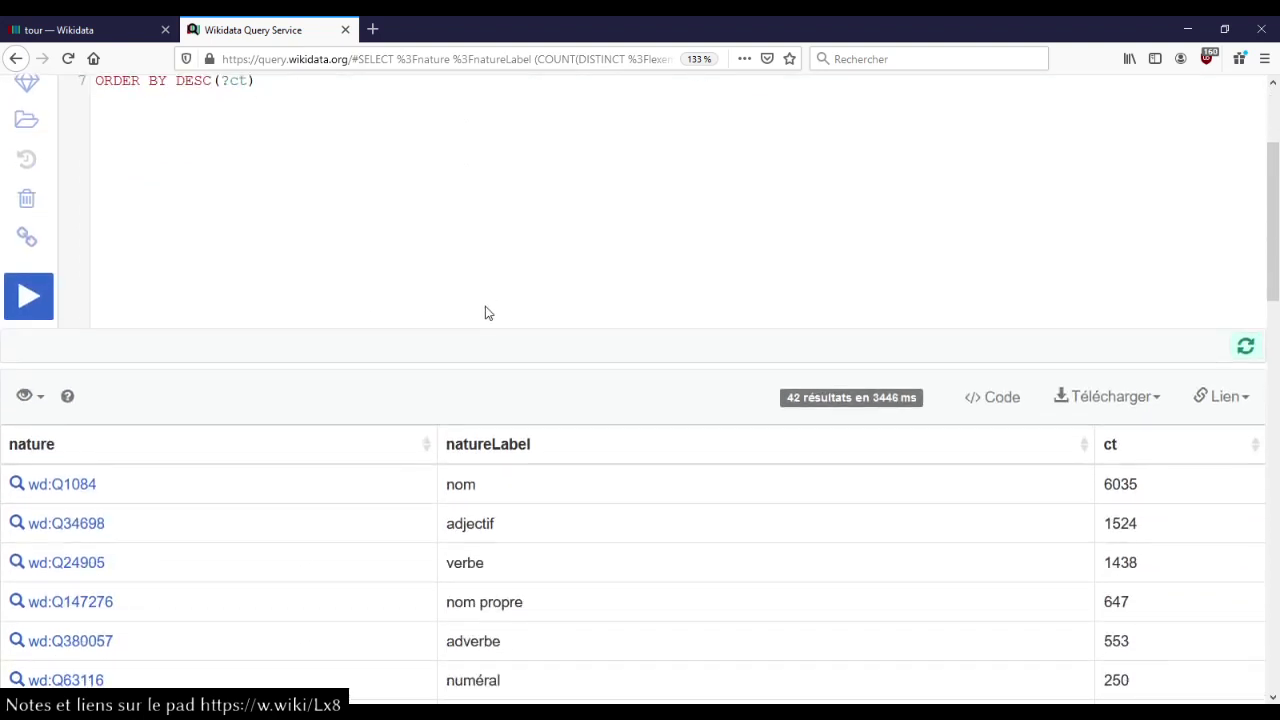
pyautogui.scroll(-1, 486, 312)
pyautogui.scroll(-1, 487, 313)
pyautogui.scroll(-4, 486, 310)
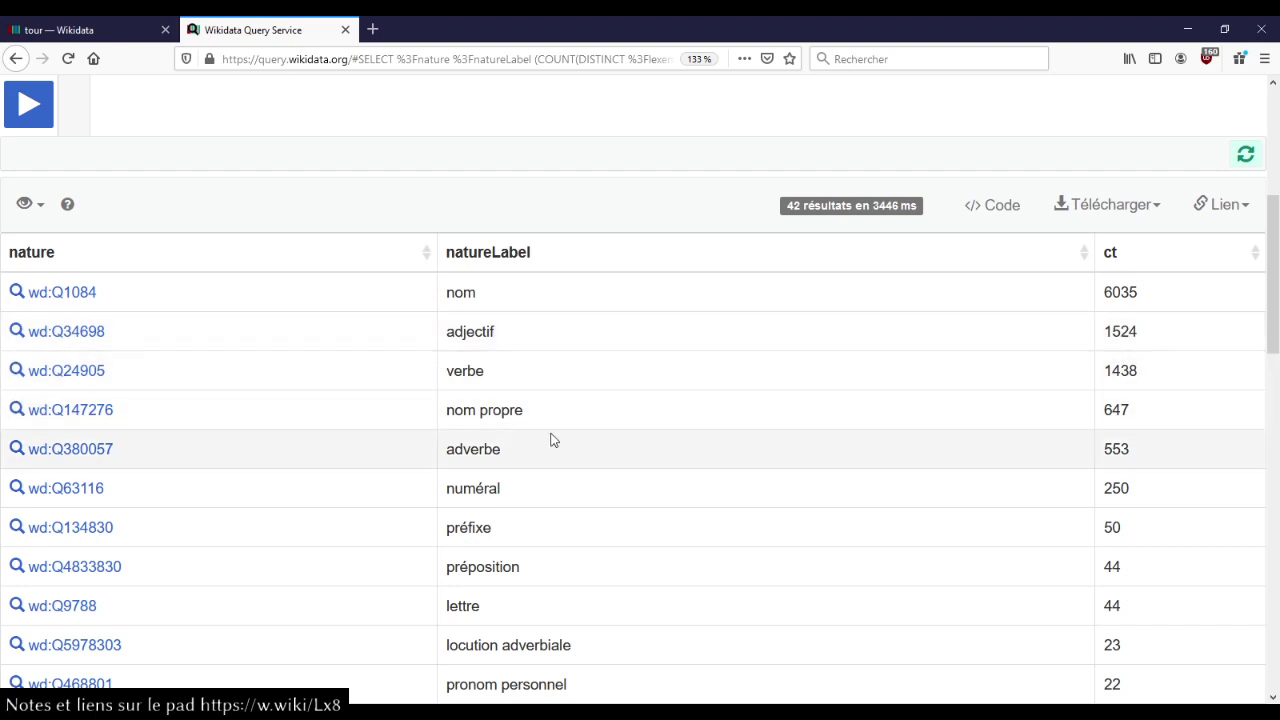
pyautogui.scroll(-2, 548, 443)
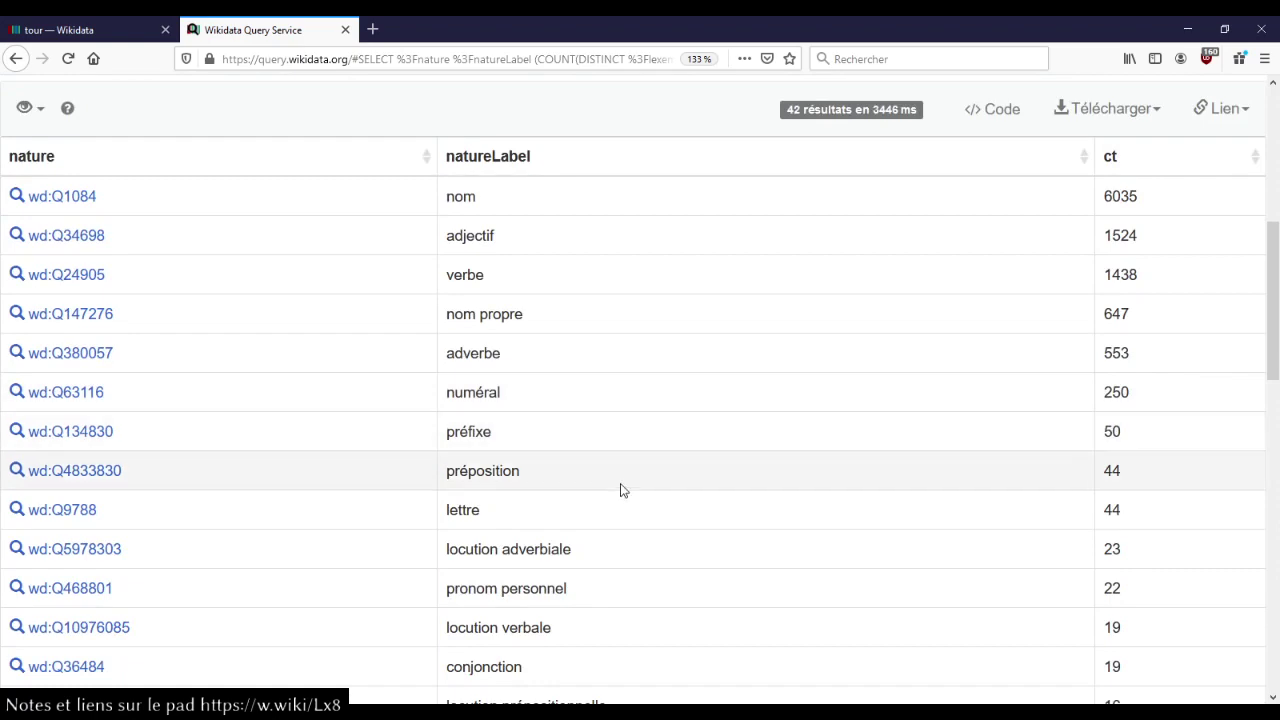
pyautogui.scroll(-2, 620, 489)
pyautogui.scroll(-20, 617, 548)
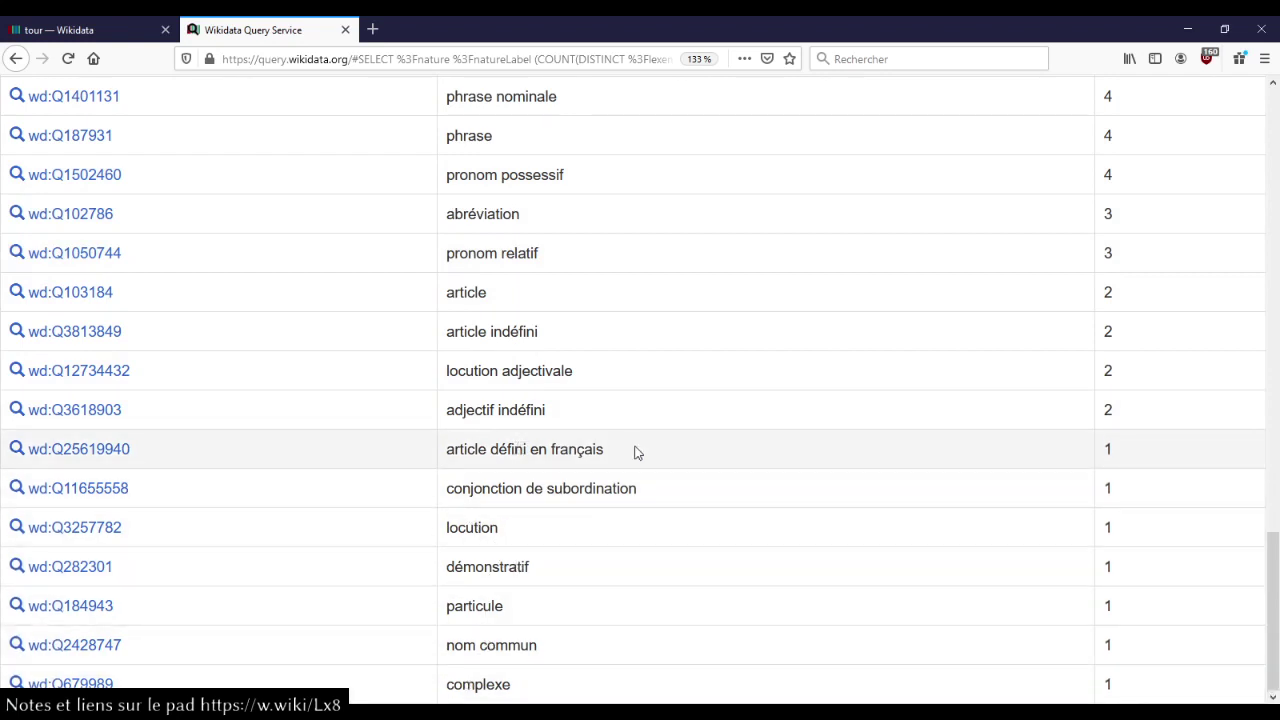
pyautogui.scroll(12, 592, 571)
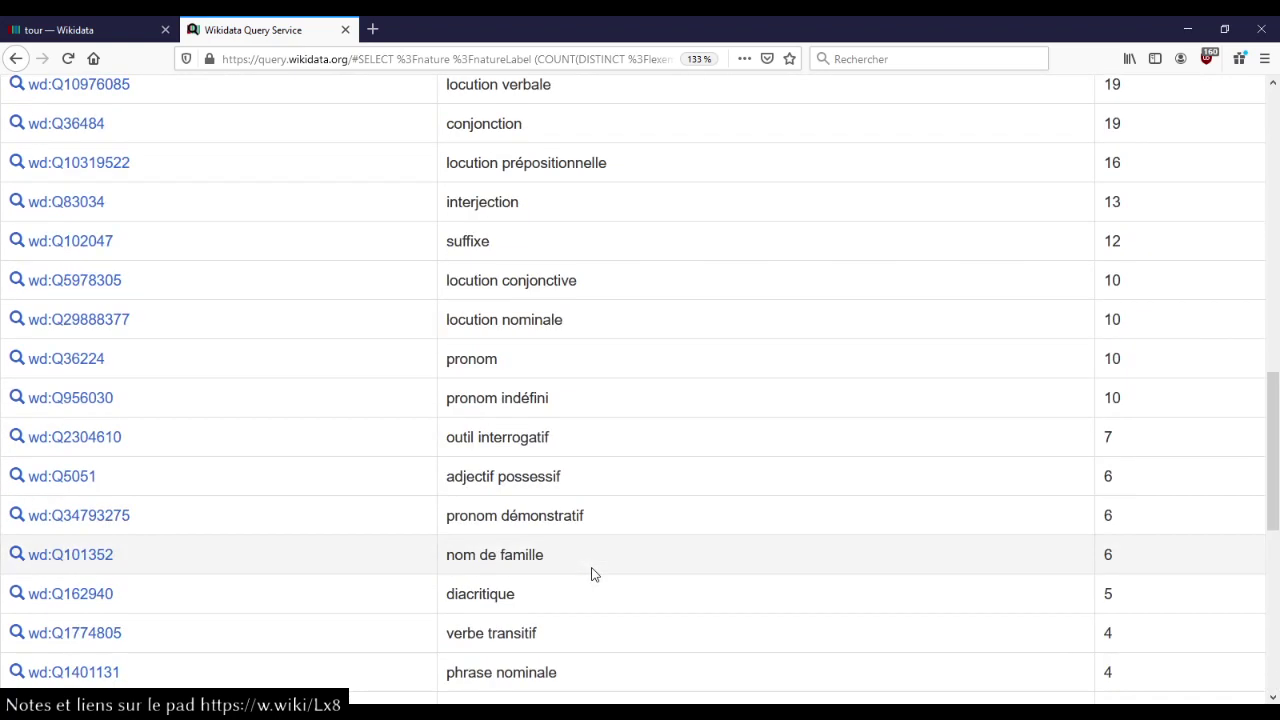
pyautogui.scroll(4, 592, 573)
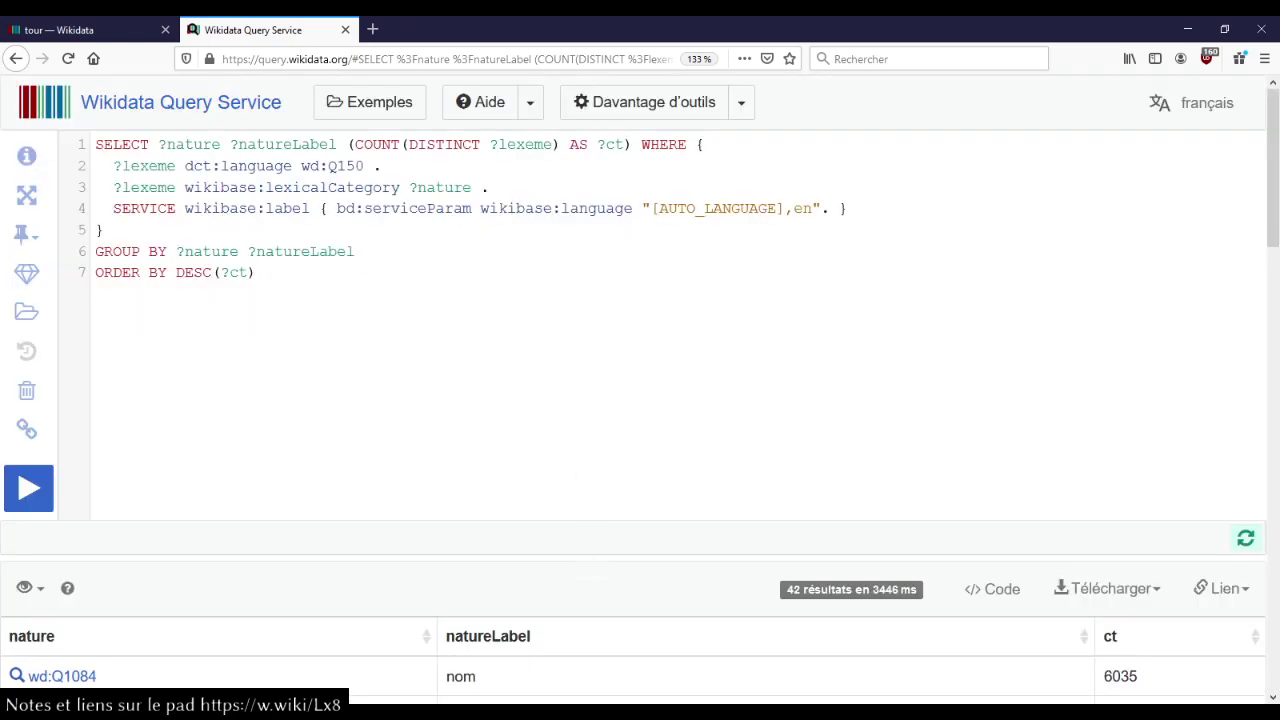
# - Generate a short URL for the query, select the full link and close its pop-up
pyautogui.click(26, 429)
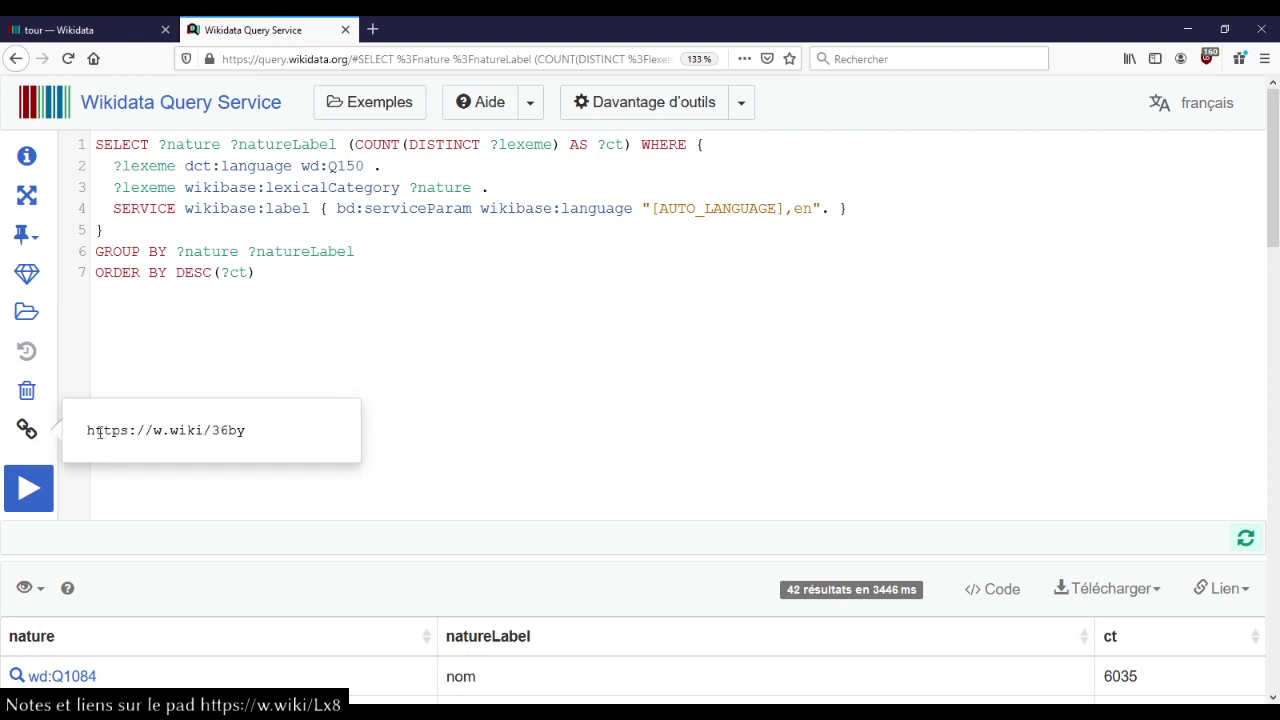
pyautogui.moveTo(84, 432); pyautogui.dragTo(253, 427)
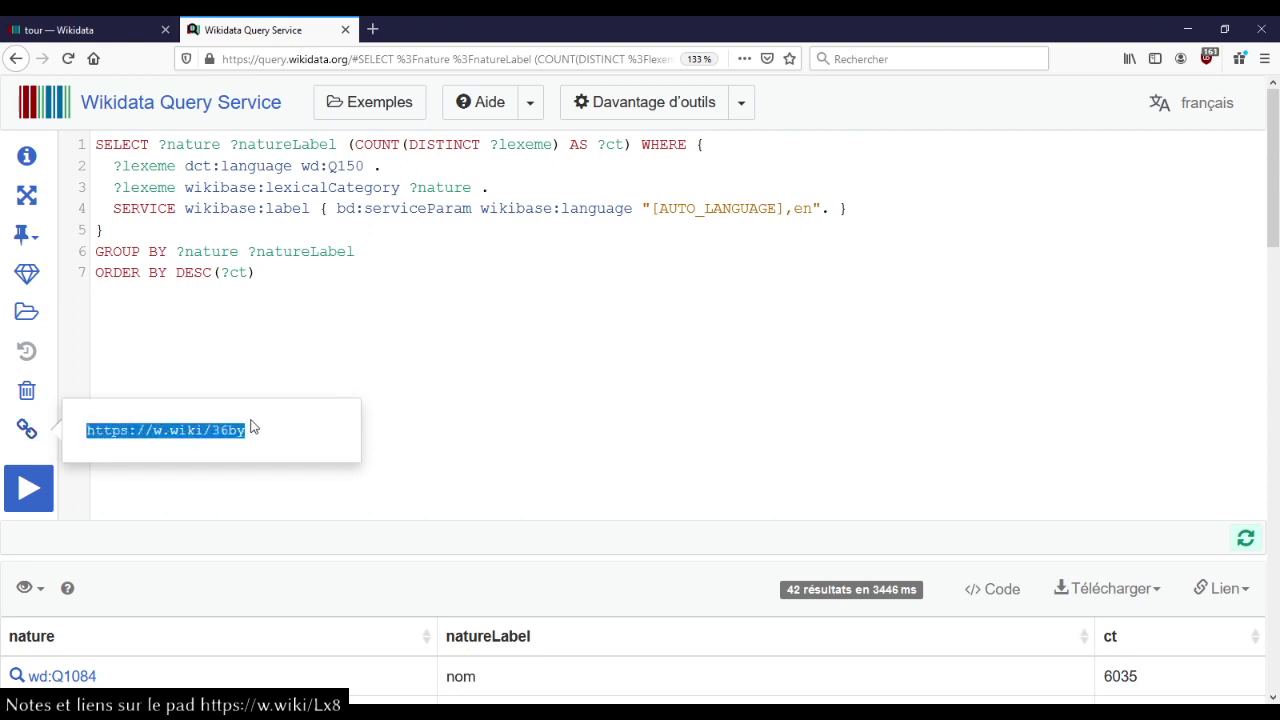
pyautogui.click(43, 299)
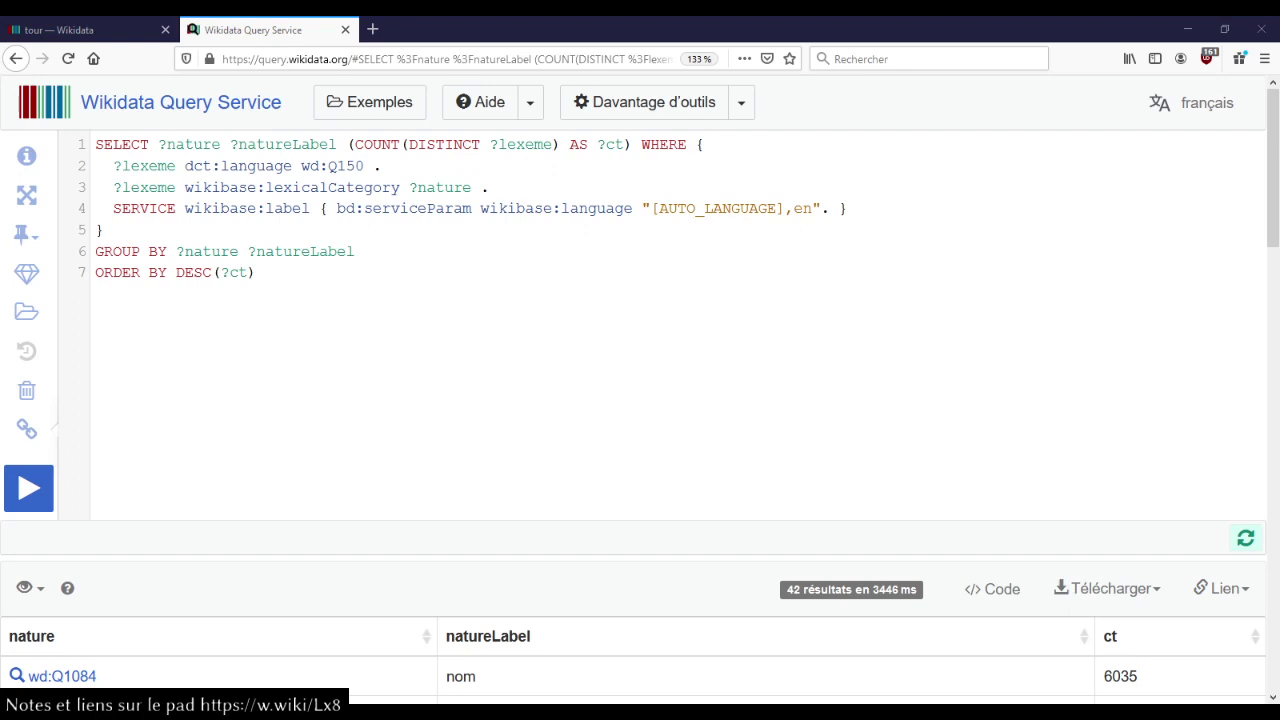
pyautogui.click(492, 371)
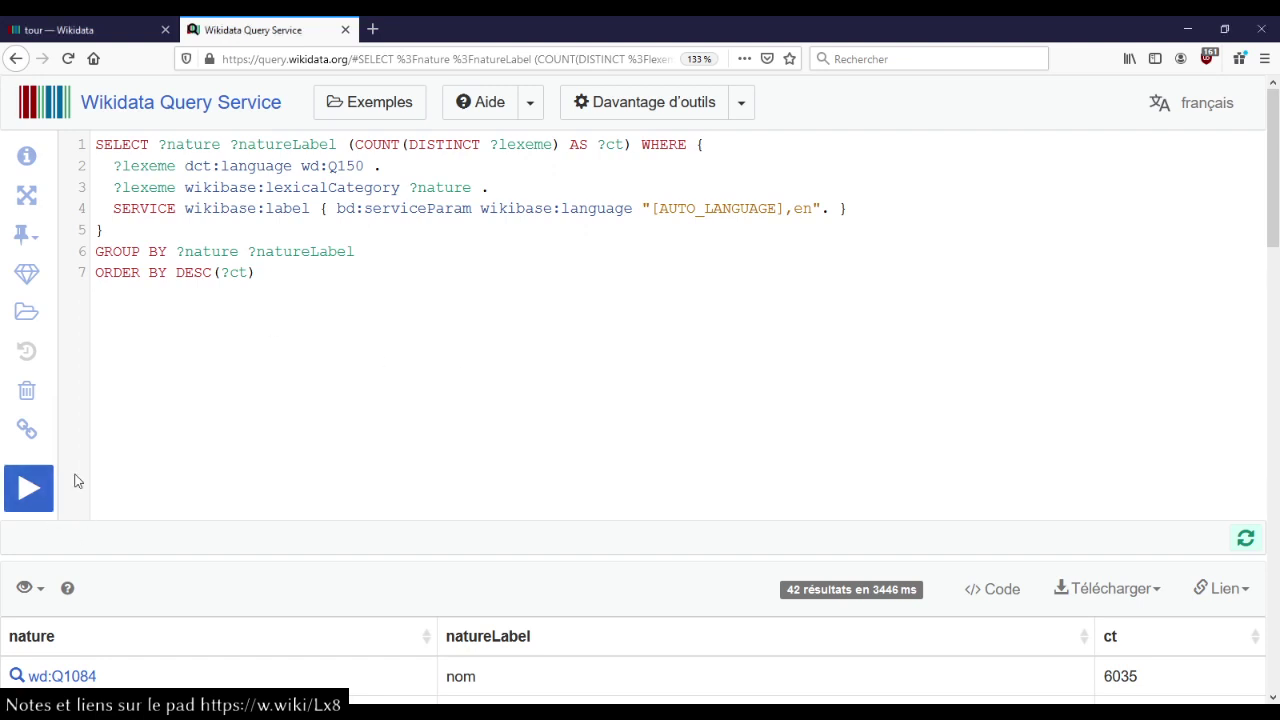
# - Clear the query and insert an empty "SELECT * WHERE { }" template
pyautogui.click(27, 390)
pyautogui.write('sele')
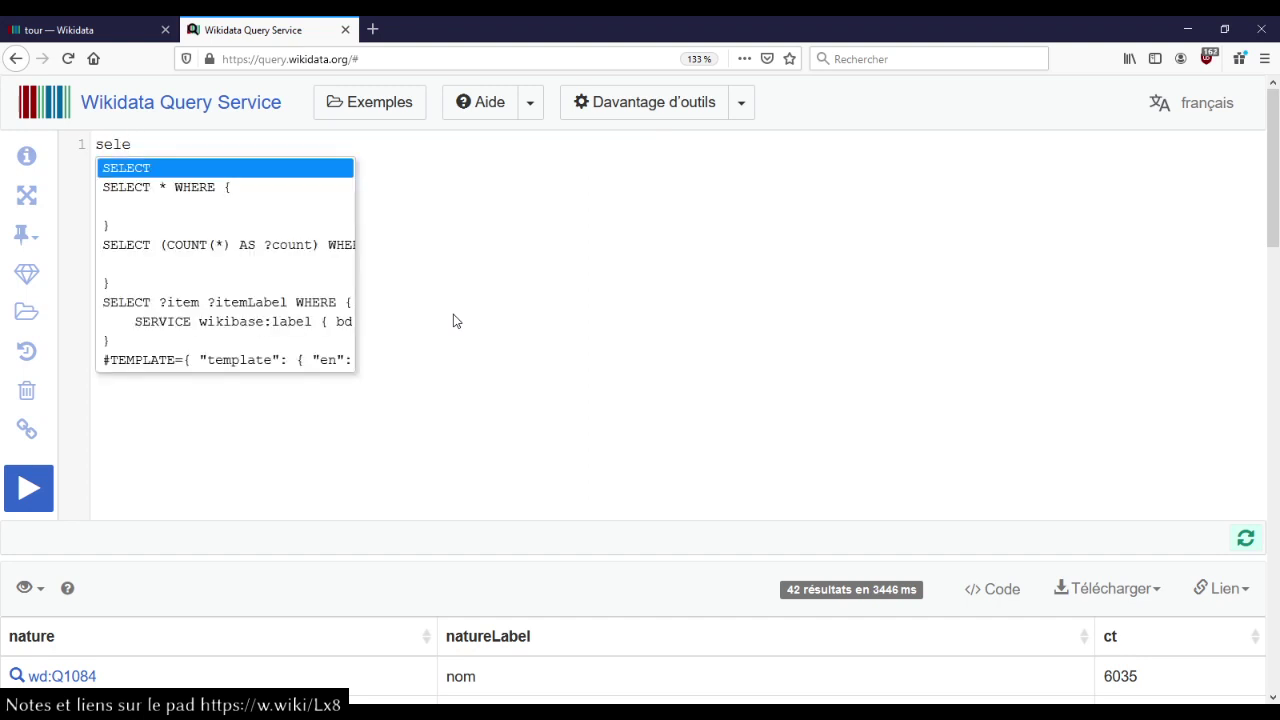
pyautogui.press('Down')
pyautogui.press('Return')
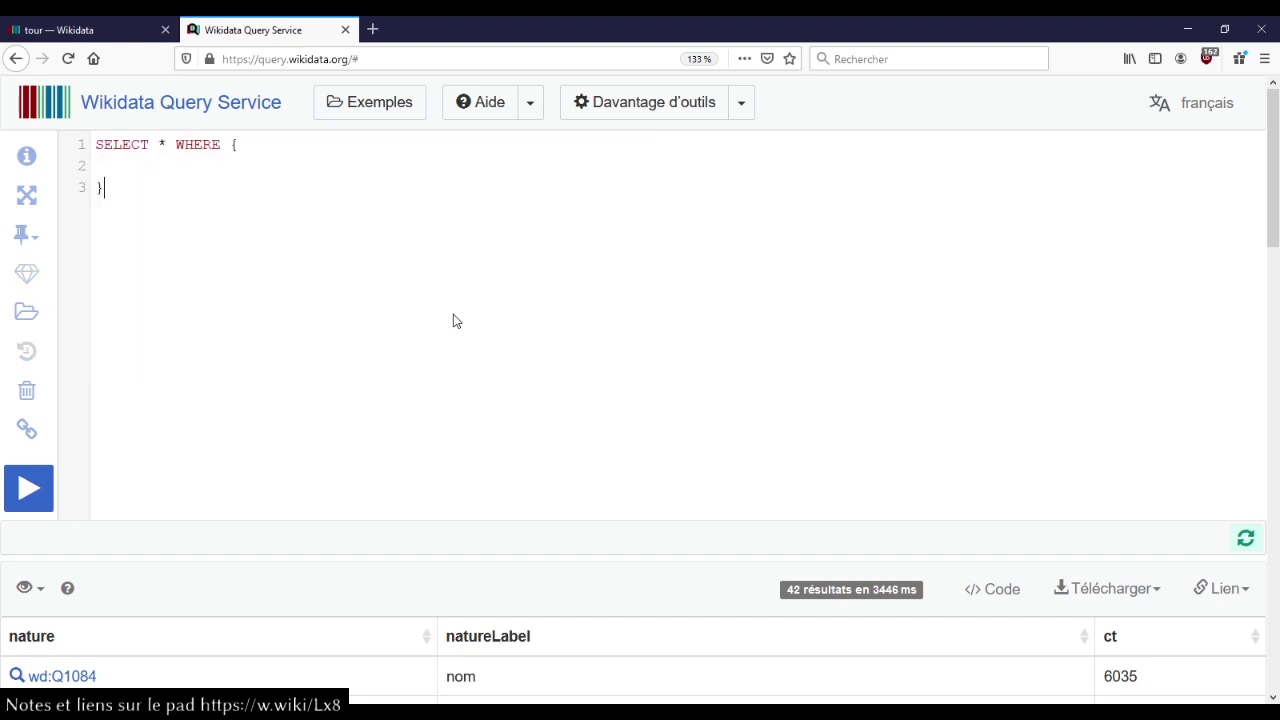
# - Begin a triple inside the WHERE block with ?lexeme and the ontolex:sense predicate, followed by a path slash
pyautogui.press('BackSpace')
pyautogui.hotkey('ctrl', 'space')
pyautogui.write('?l')
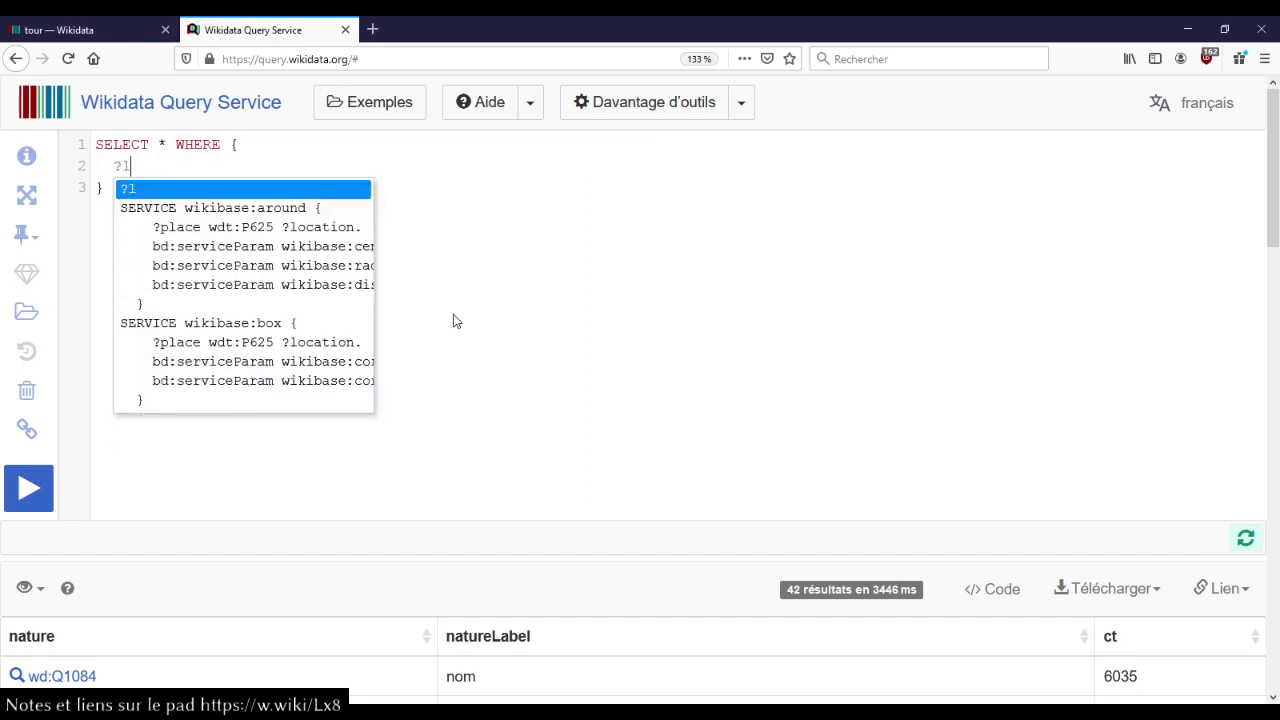
pyautogui.write('exeme wd')
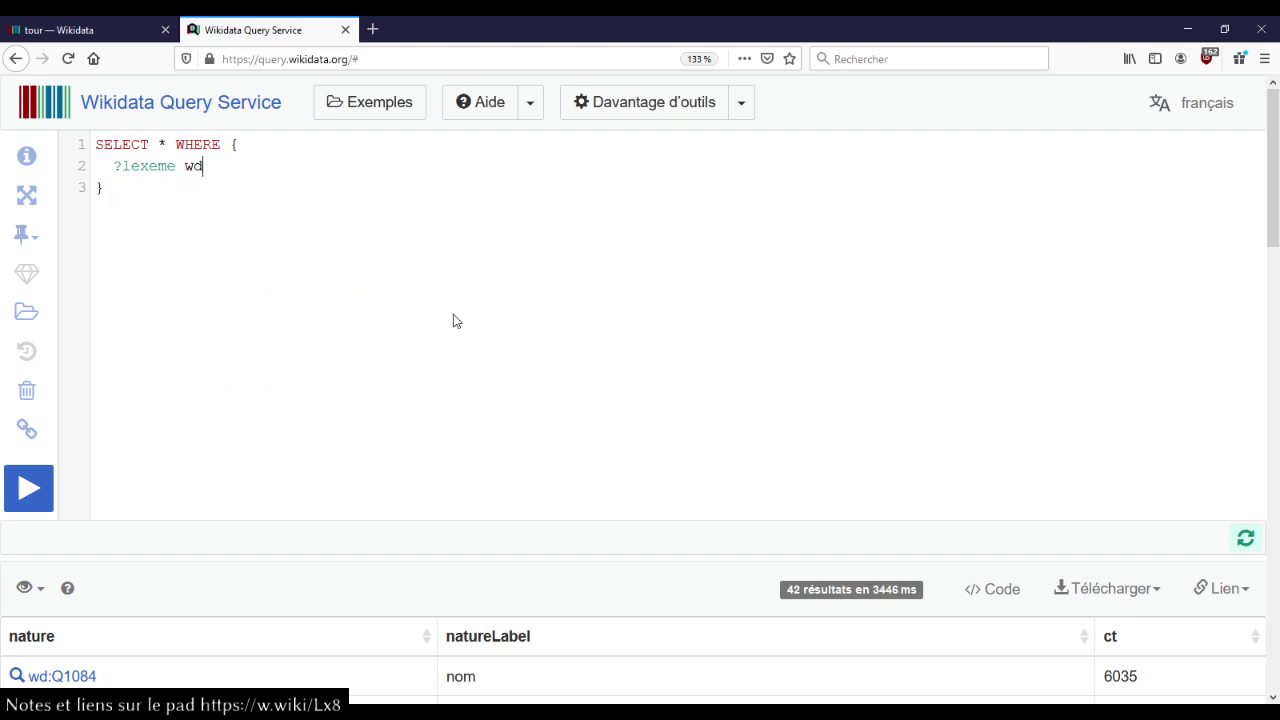
pyautogui.press('BackSpace')
pyautogui.press('BackSpace')
pyautogui.write('ontol')
pyautogui.press('Down')
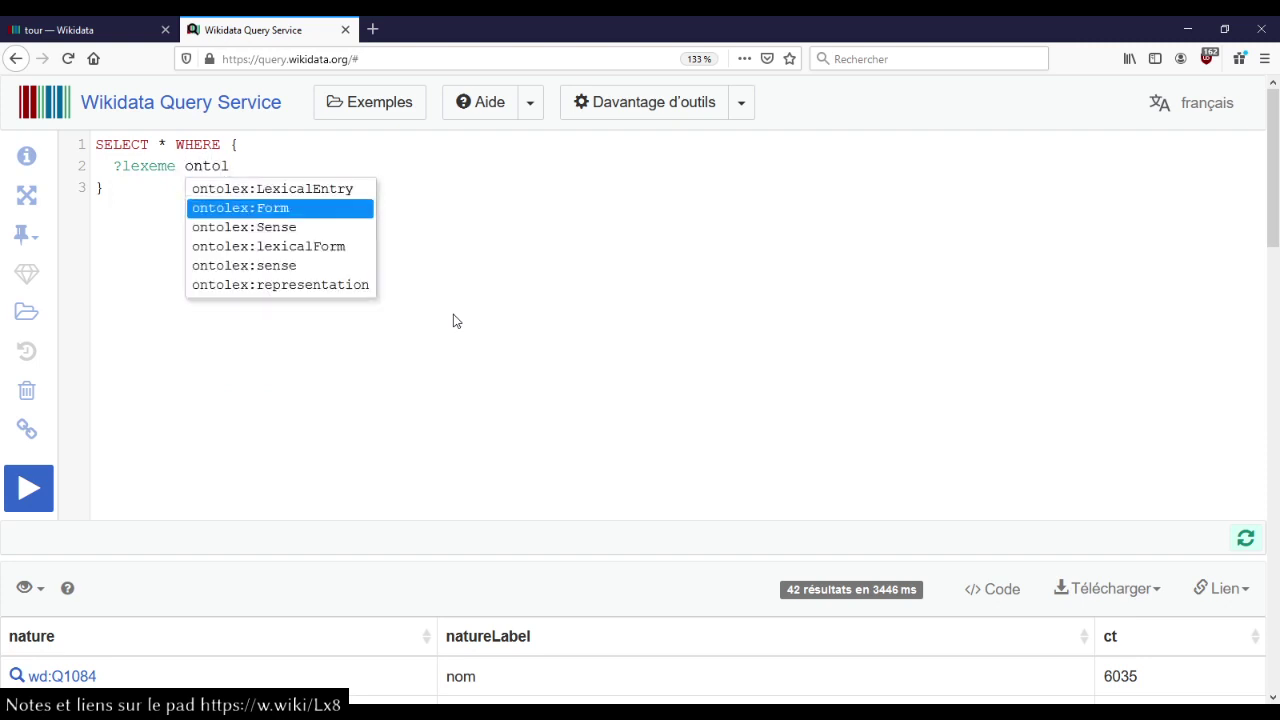
pyautogui.press('Down')
pyautogui.press('Down')
pyautogui.press('Down')
pyautogui.press('Return')
pyautogui.write('/')
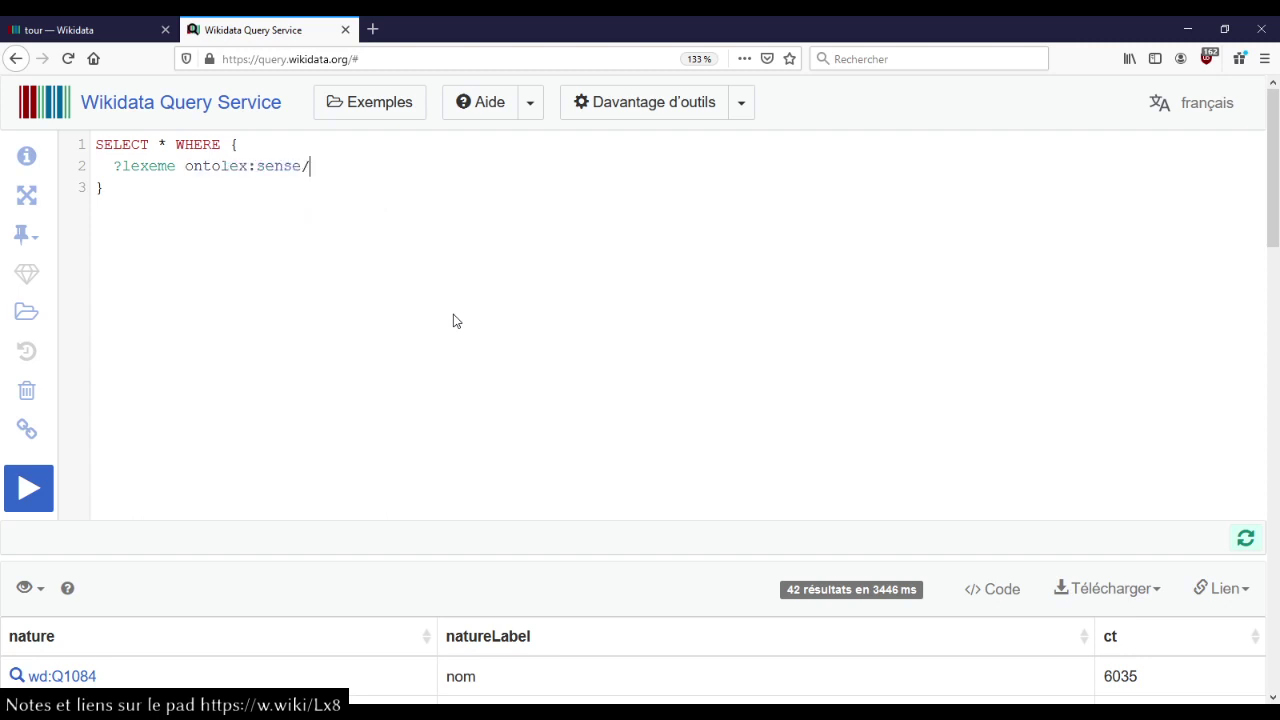
# - Complete the triple with wdt:P5137 (élément pour ce sens) and the item wd:Q146 (chat domestique)
pyautogui.write('wdt:éléme')
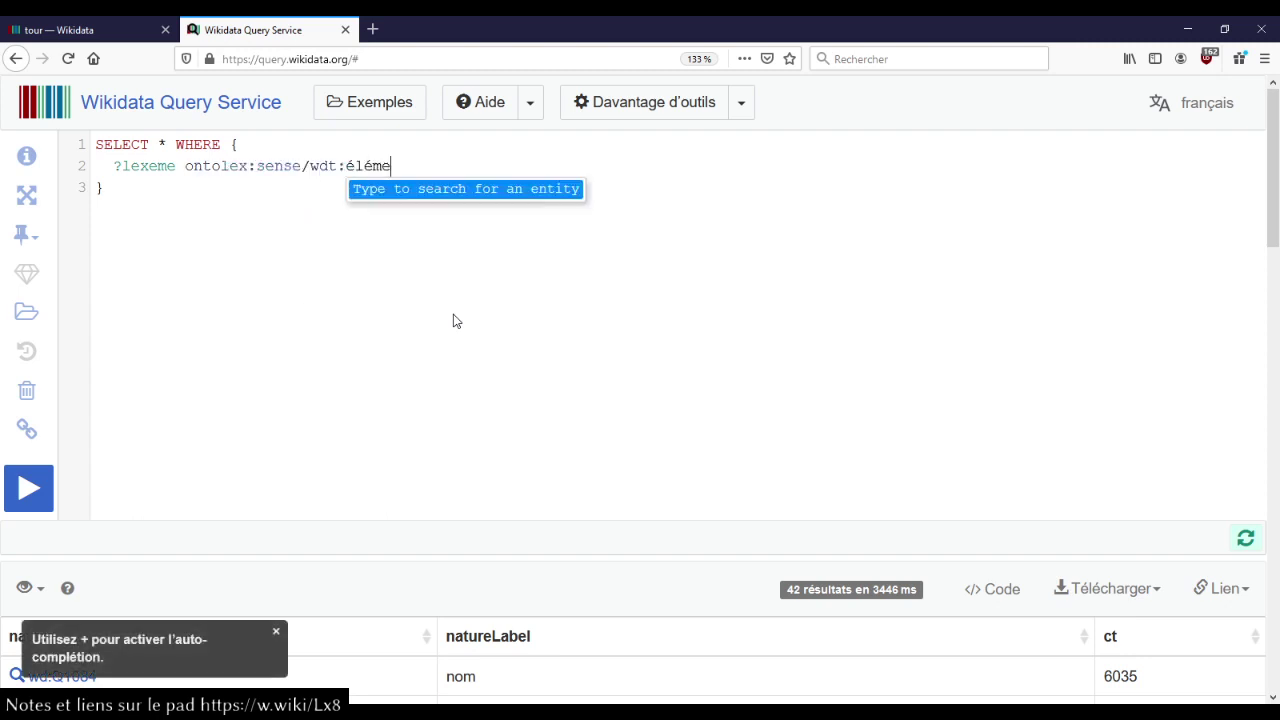
pyautogui.write('nt pour ce')
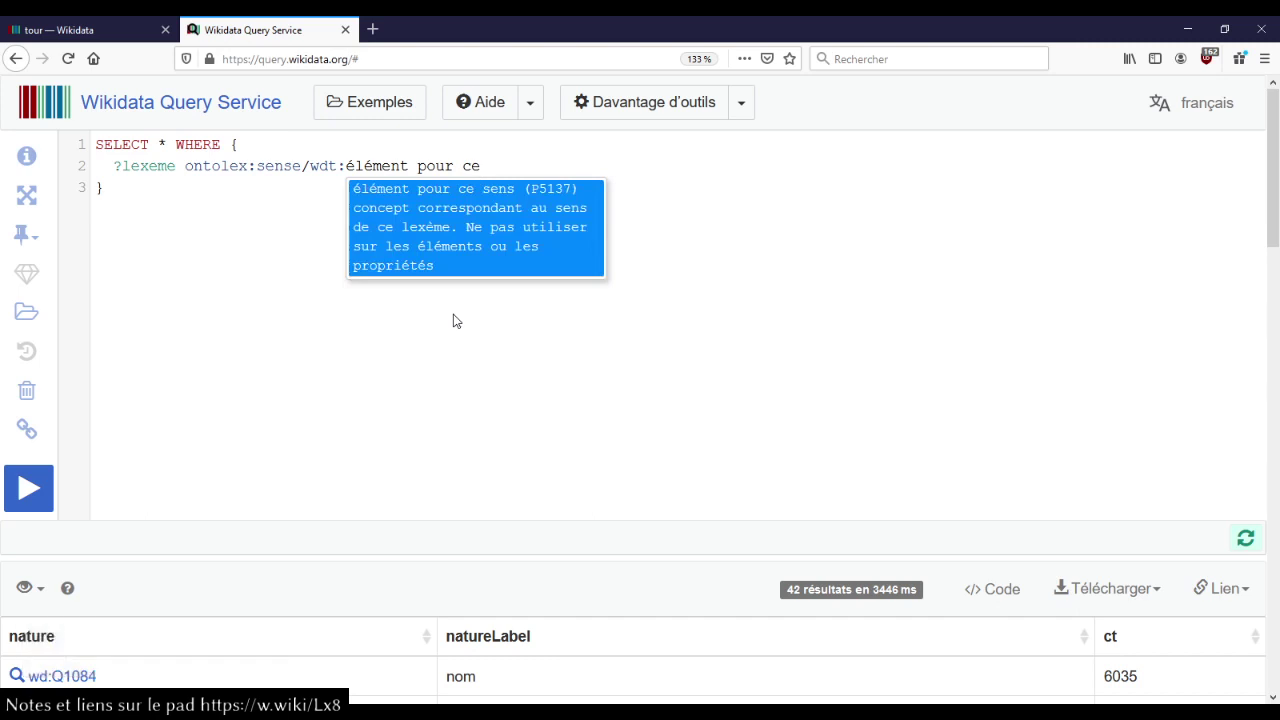
pyautogui.press('Return')
pyautogui.write('wd:')
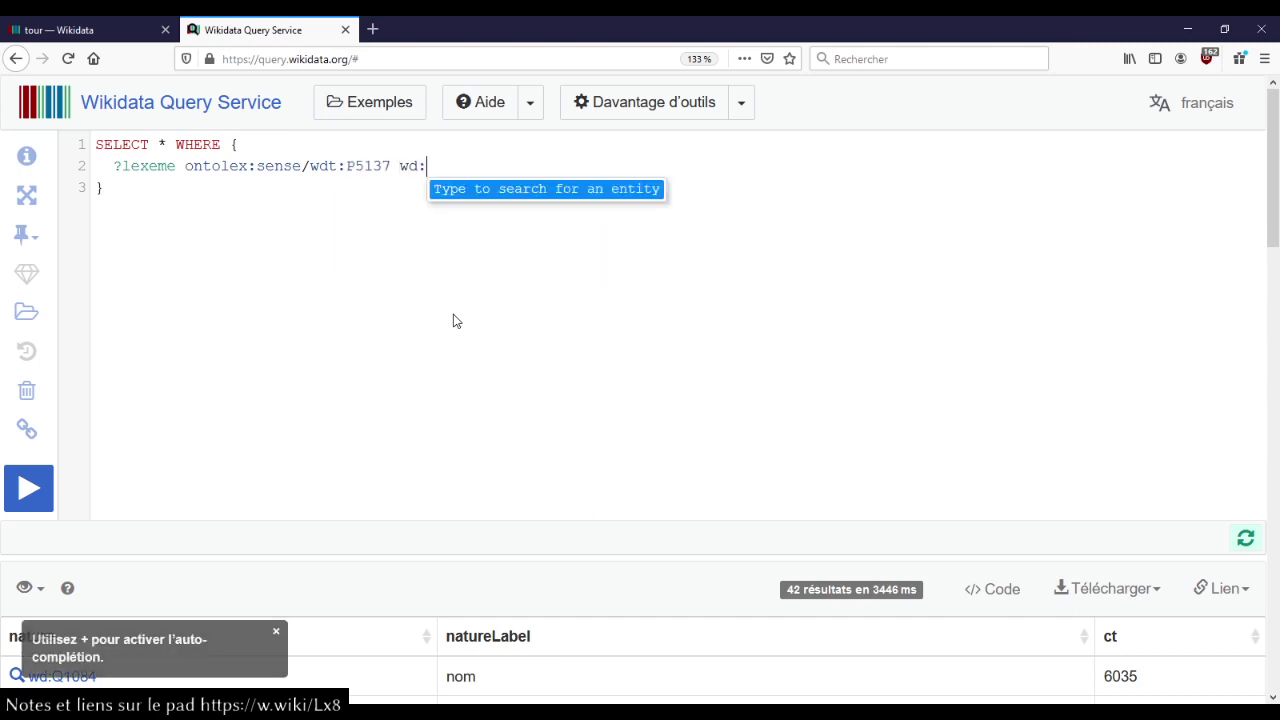
pyautogui.write('chat')
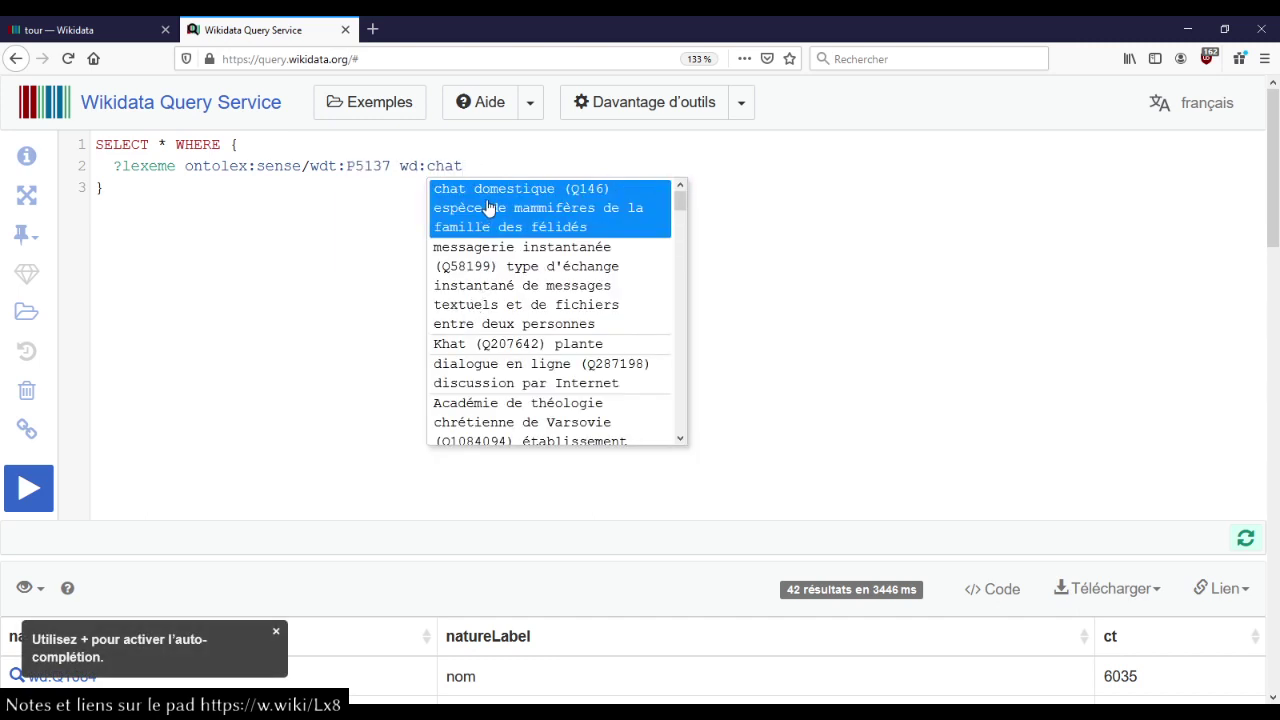
pyautogui.click(489, 207)
pyautogui.write('.')
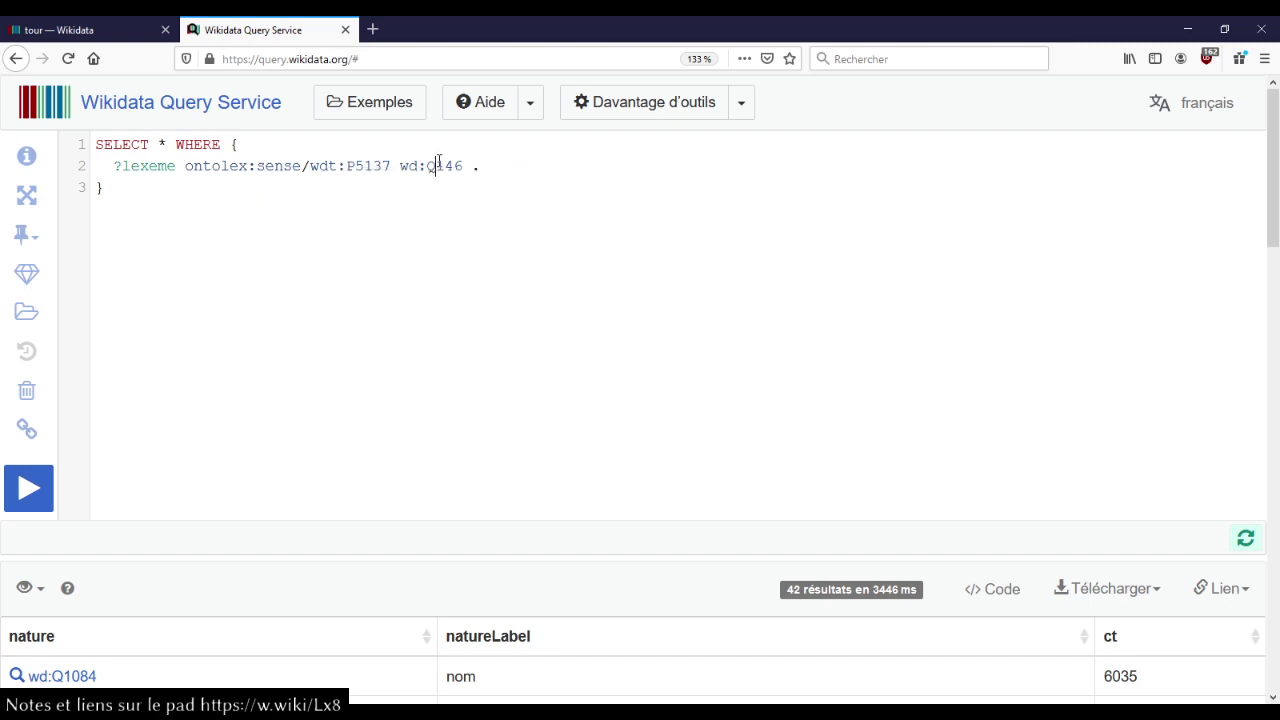
# - Run the query and look through the list of lexemes whose sense is the domestic cat
pyautogui.hotkey('ctrl', 'Return')
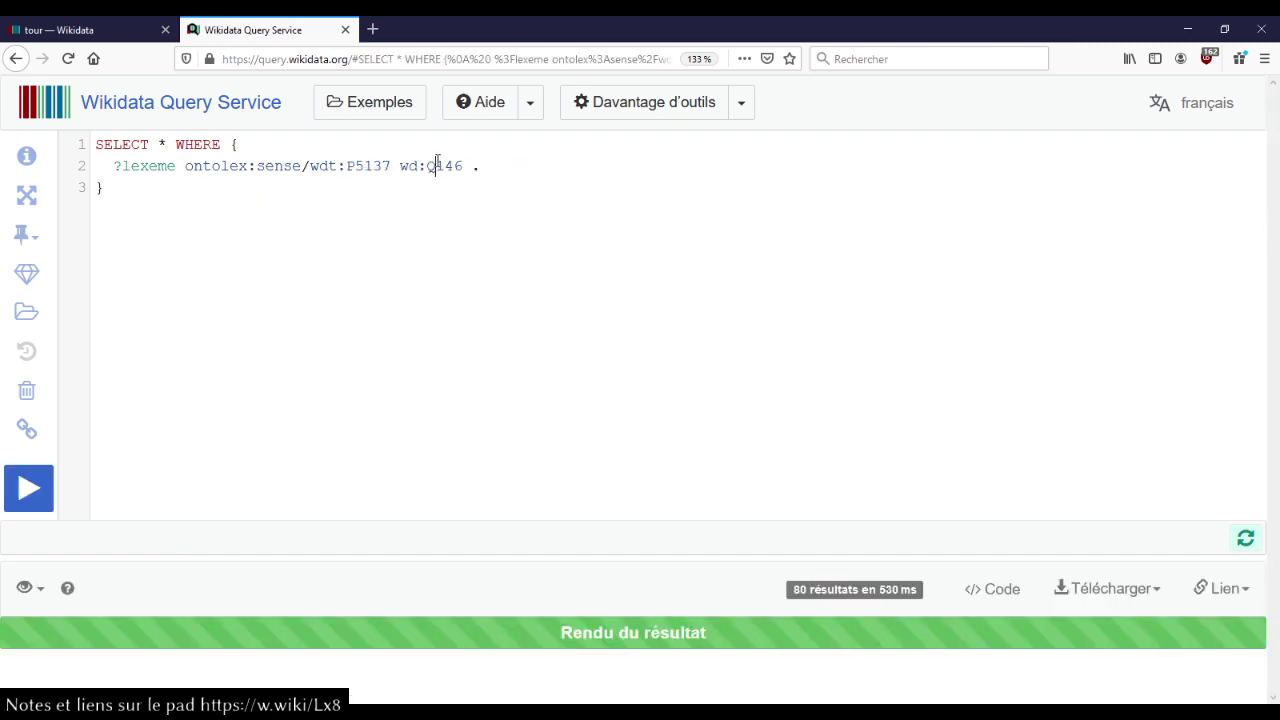
pyautogui.scroll(-5, 575, 298)
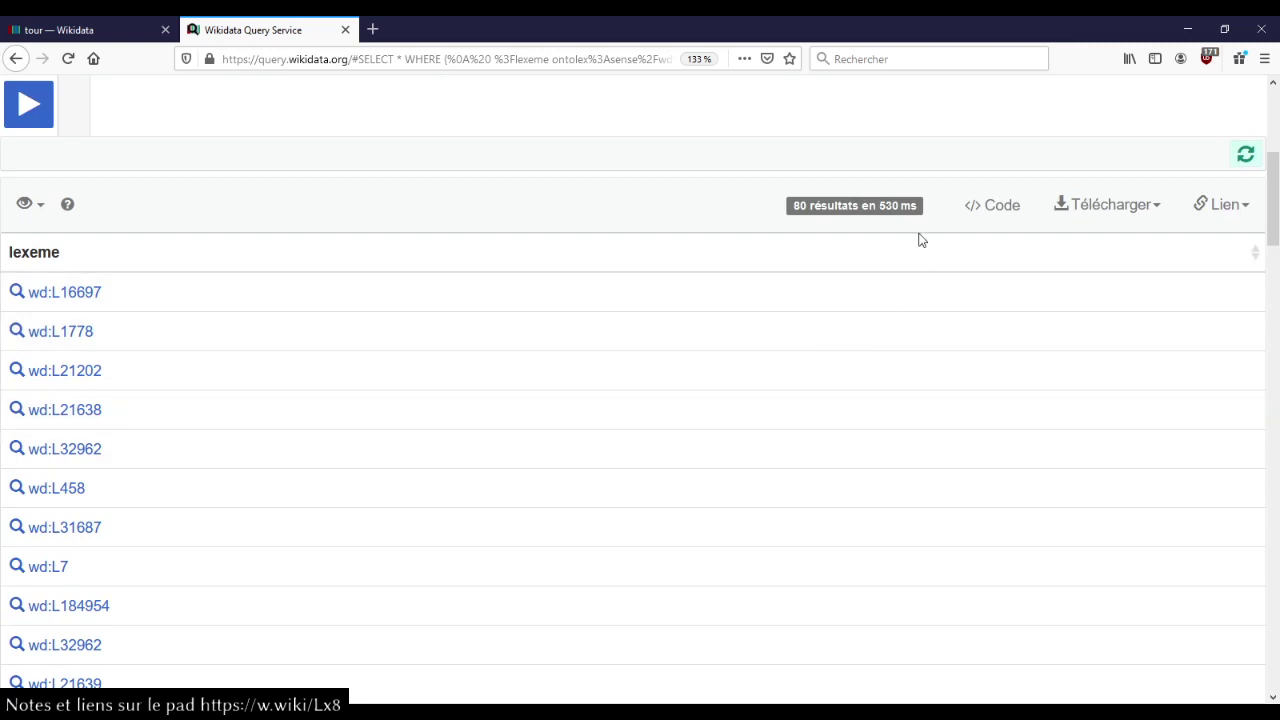
pyautogui.scroll(5, 587, 320)
pyautogui.scroll(-9, 580, 310)
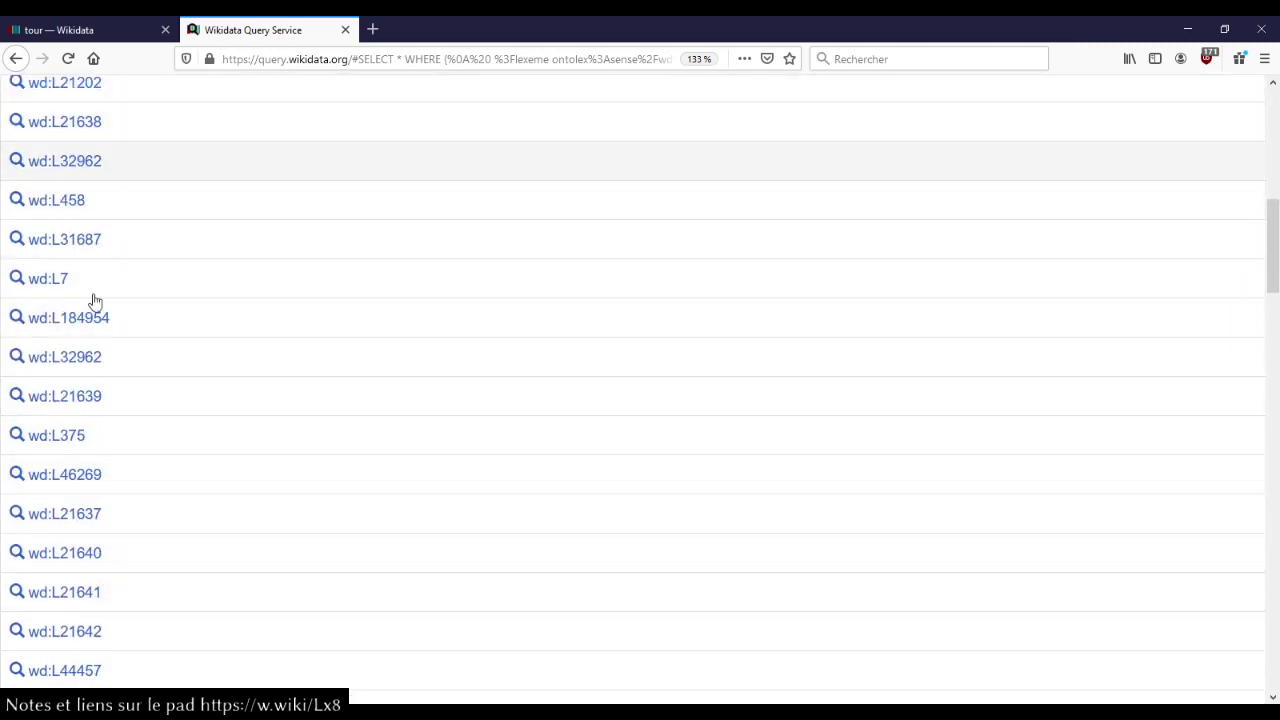
pyautogui.scroll(10, 310, 270)
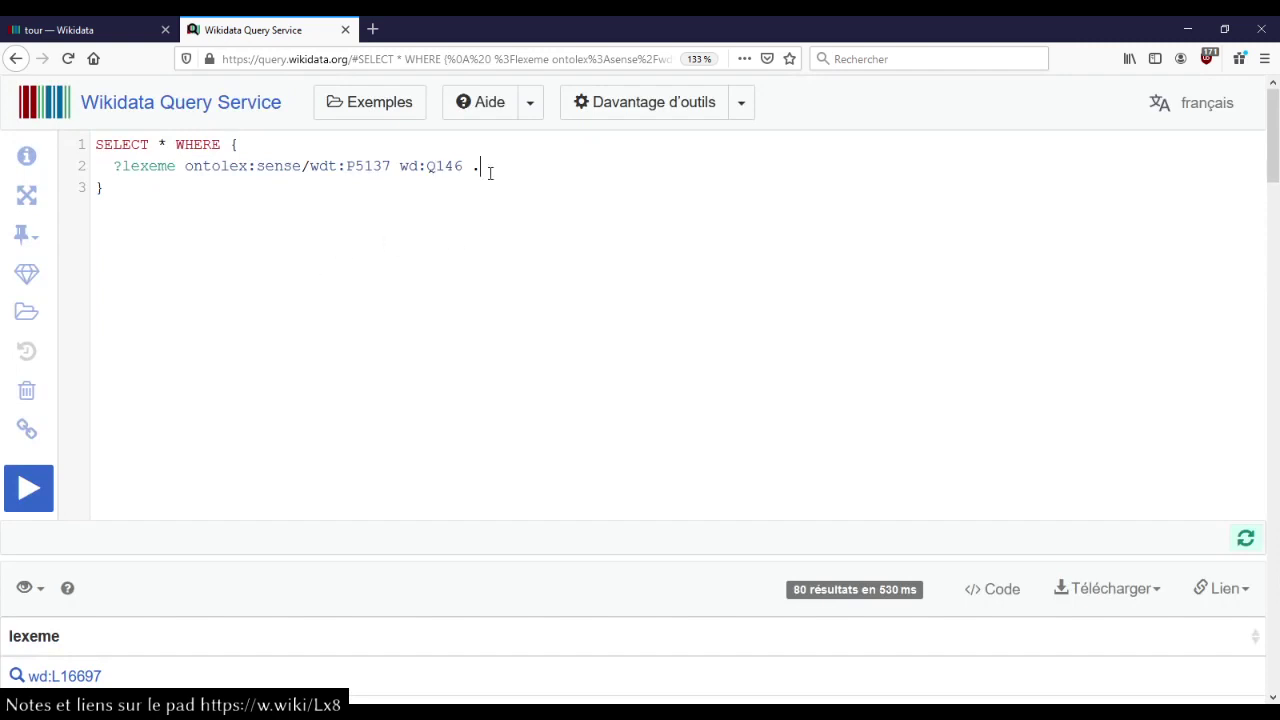
# - Add the line "?lexeme wikibase:lemma ?lemme ." to the query, run it and look at the lemmas
pyautogui.press('Return')
pyautogui.write('?lexeme wikibase:lem')
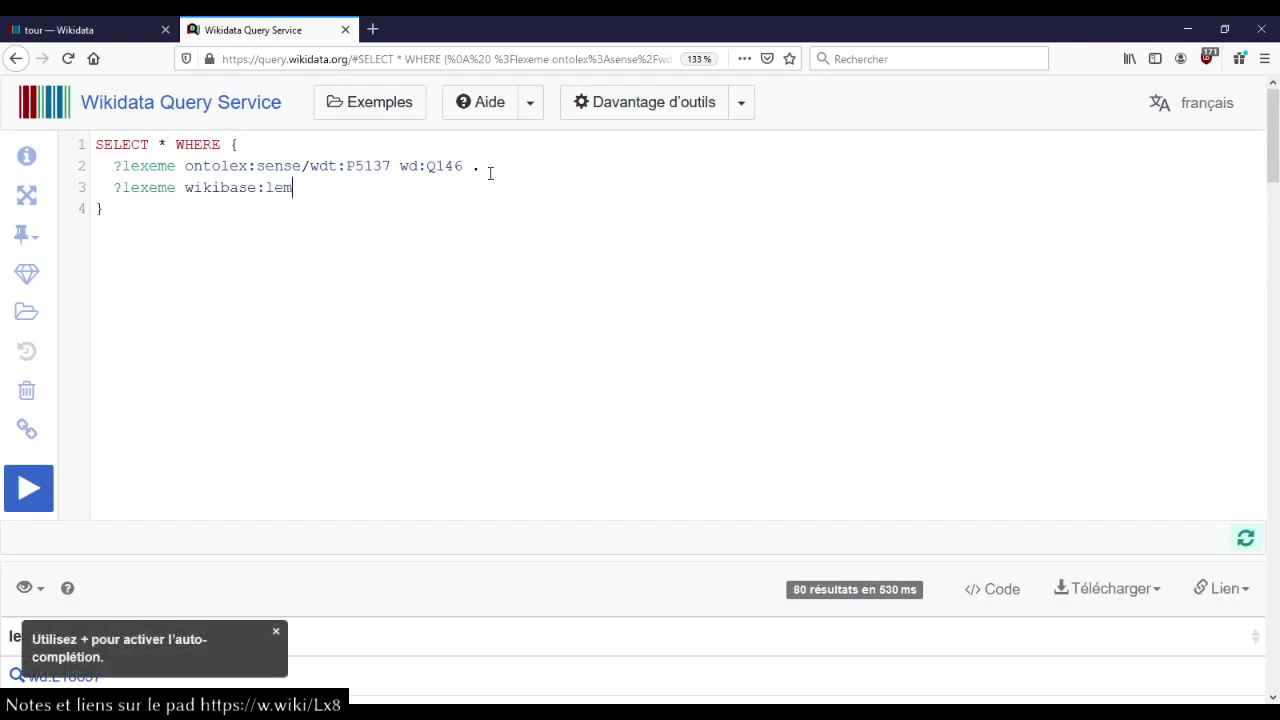
pyautogui.write('ma ?lemma')
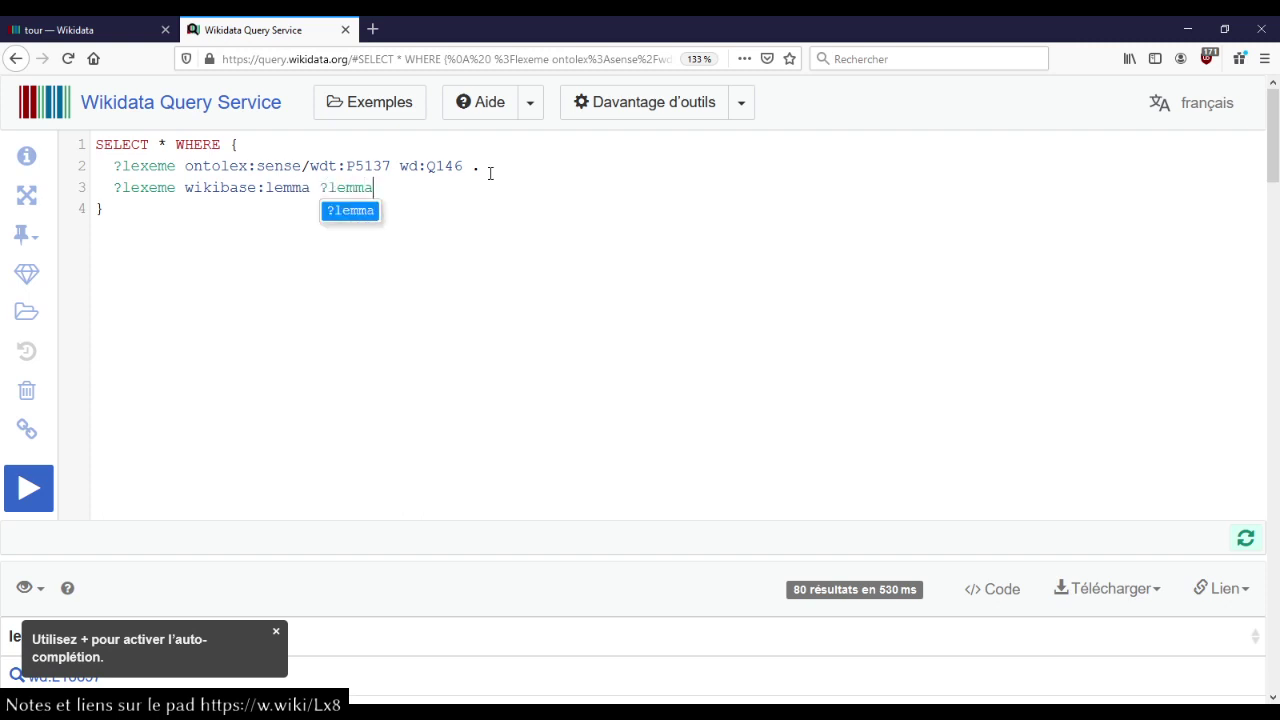
pyautogui.write('ta .')
pyautogui.press('Left')
pyautogui.press('Left')
pyautogui.write('ta')
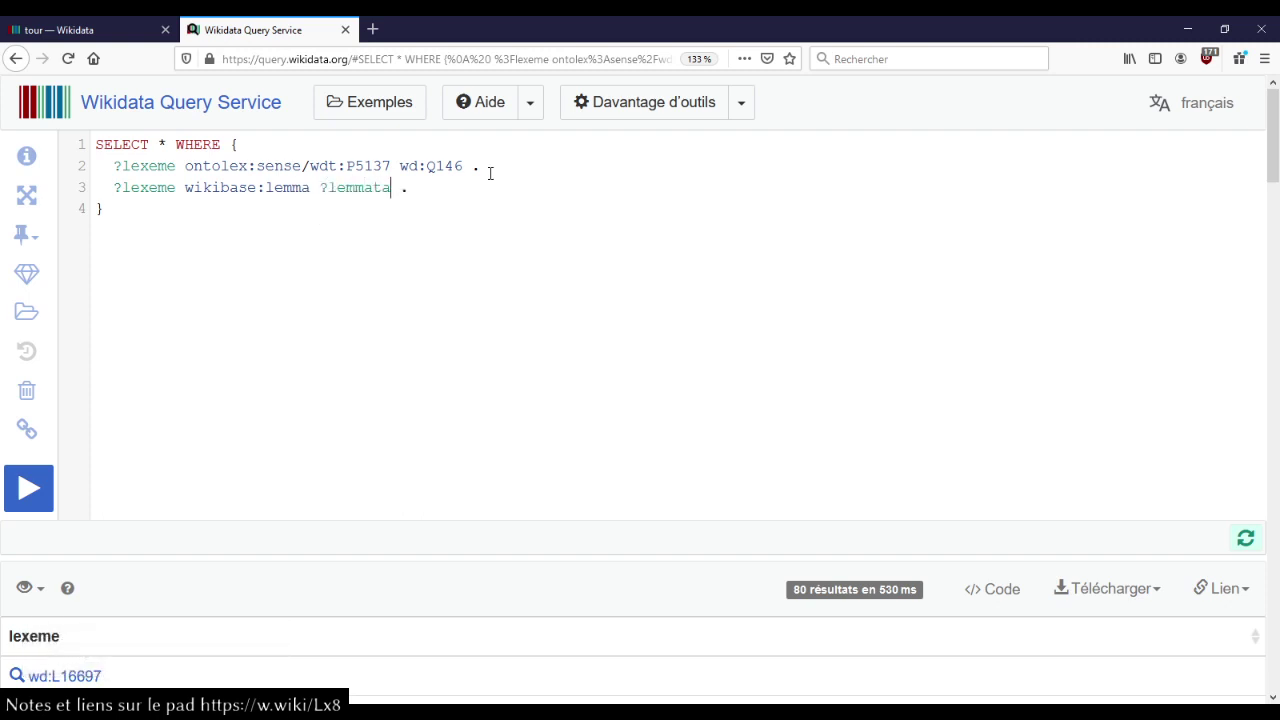
pyautogui.press('BackSpace')
pyautogui.press('BackSpace')
pyautogui.press('Return')
pyautogui.press('BackSpace')
pyautogui.press('BackSpace')
pyautogui.hotkey('ctrl', 'Return')
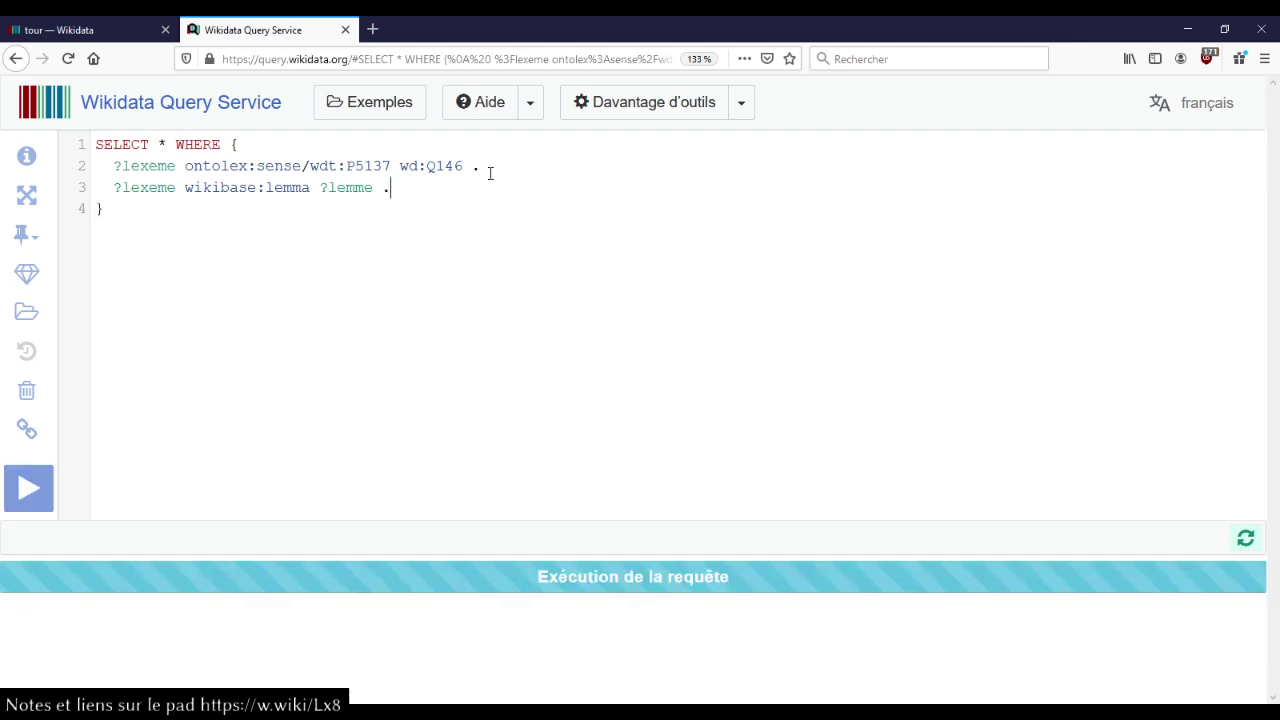
pyautogui.scroll(-3, 323, 255)
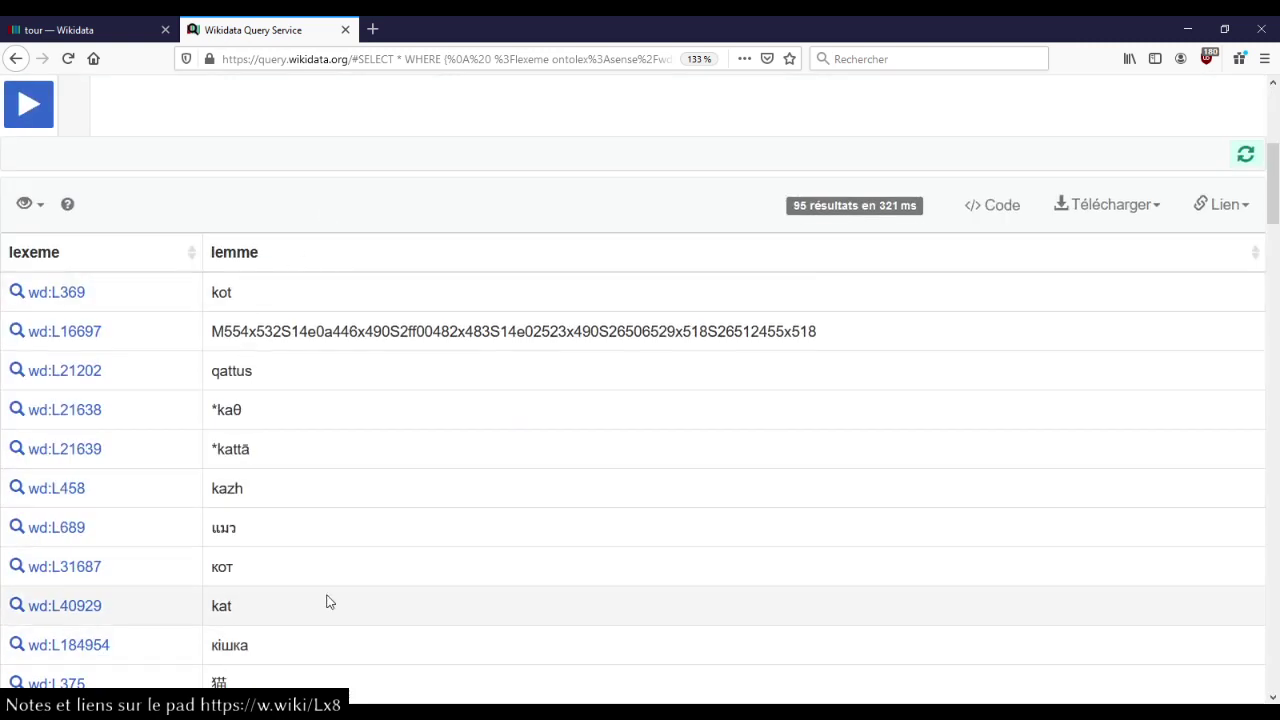
# - Add the line "?lexeme dct:language ?lang ." below the lemma line and run the query
pyautogui.scroll(3, 328, 560)
pyautogui.write('?l')
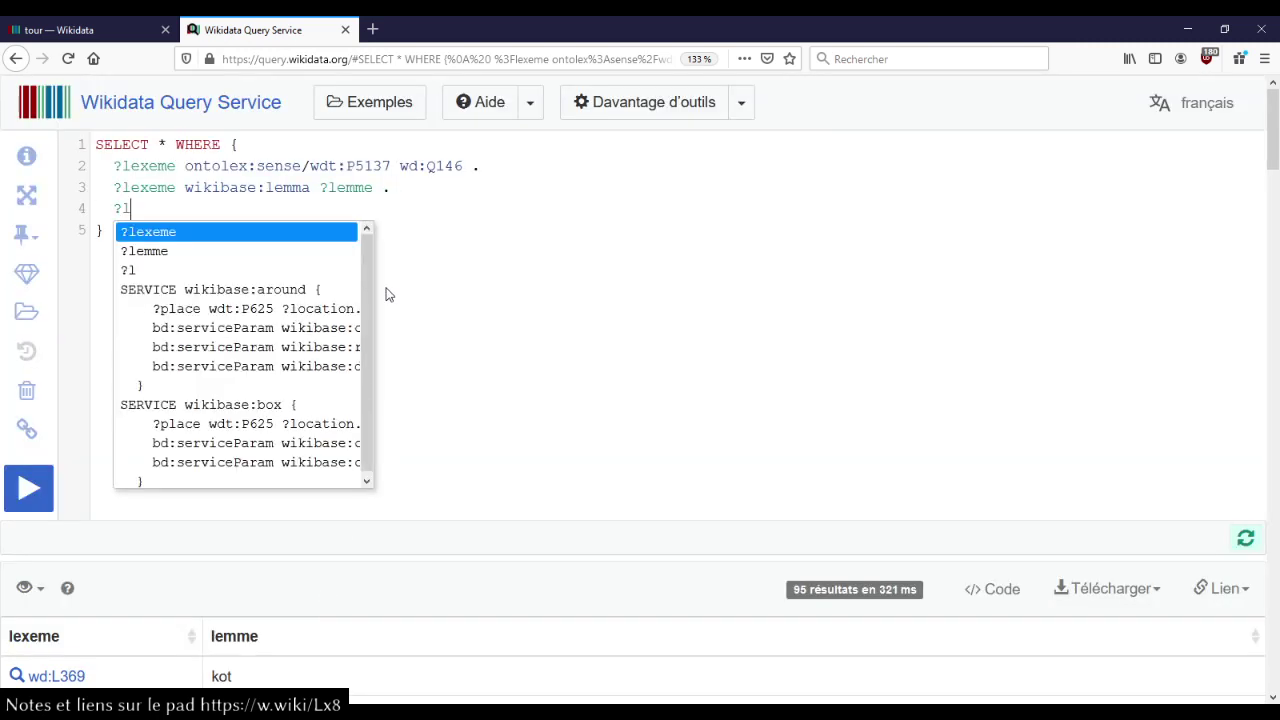
pyautogui.write('exeme dct:')
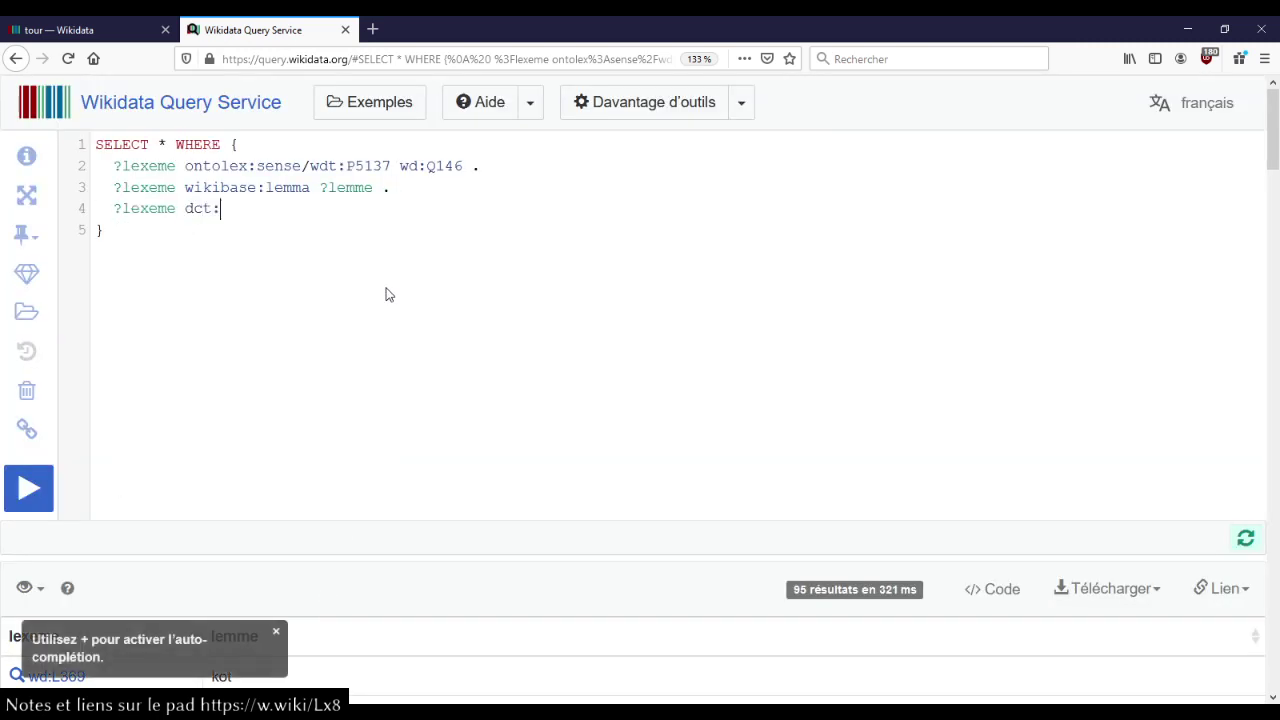
pyautogui.press('Return')
pyautogui.write('?lang .')
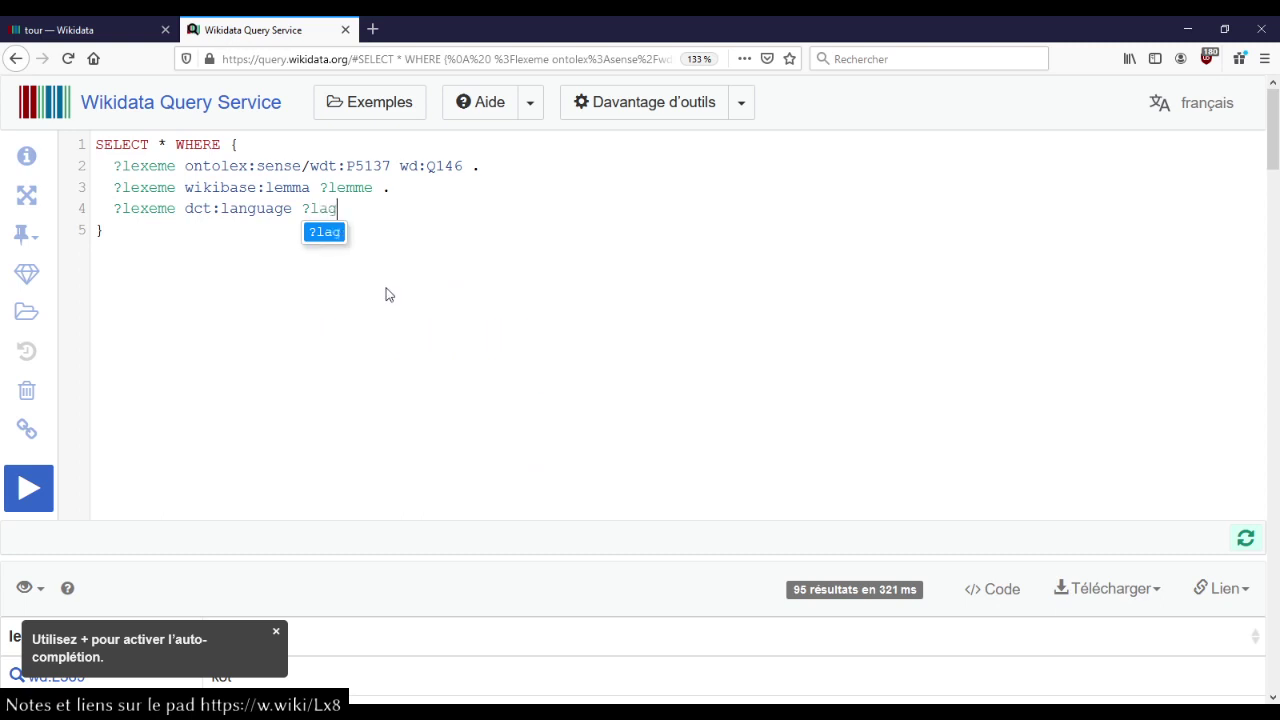
pyautogui.hotkey('ctrl', 'Return')
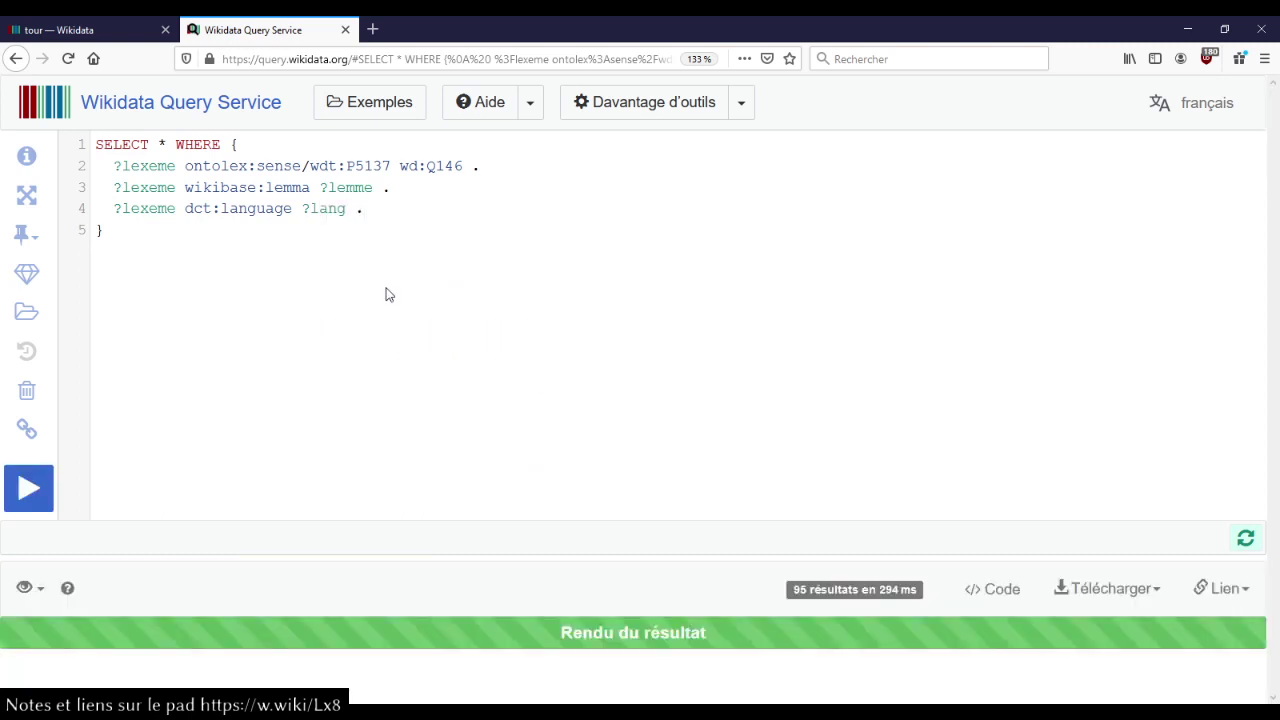
# - Insert the SERVICE wikibase:label line with "[AUTO_LANGUAGE],en" after the language triple
pyautogui.press('Return')
pyautogui.write('serv')
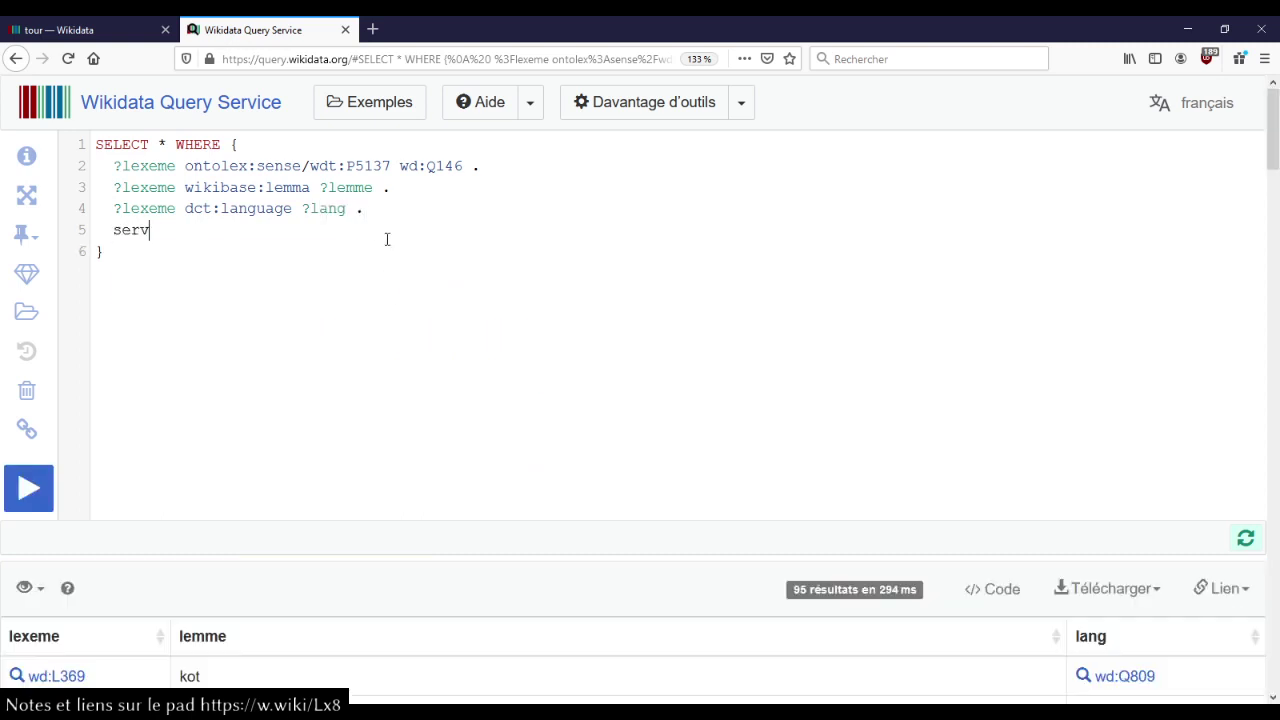
pyautogui.hotkey('ctrl', 'space')
pyautogui.press('Down')
pyautogui.press('Down')
pyautogui.press('Return')
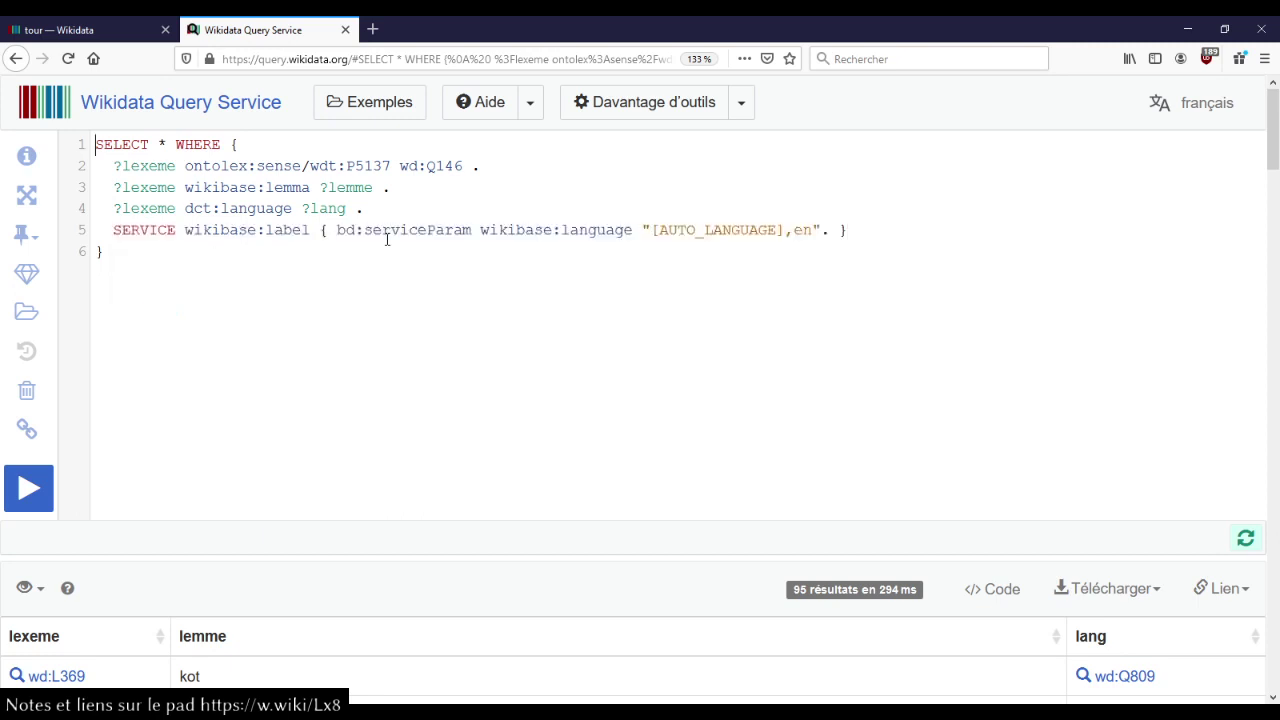
# - Replace the asterisk in the SELECT clause with ?lemme and ?langLabel
pyautogui.press('BackSpace')
pyautogui.write('?')
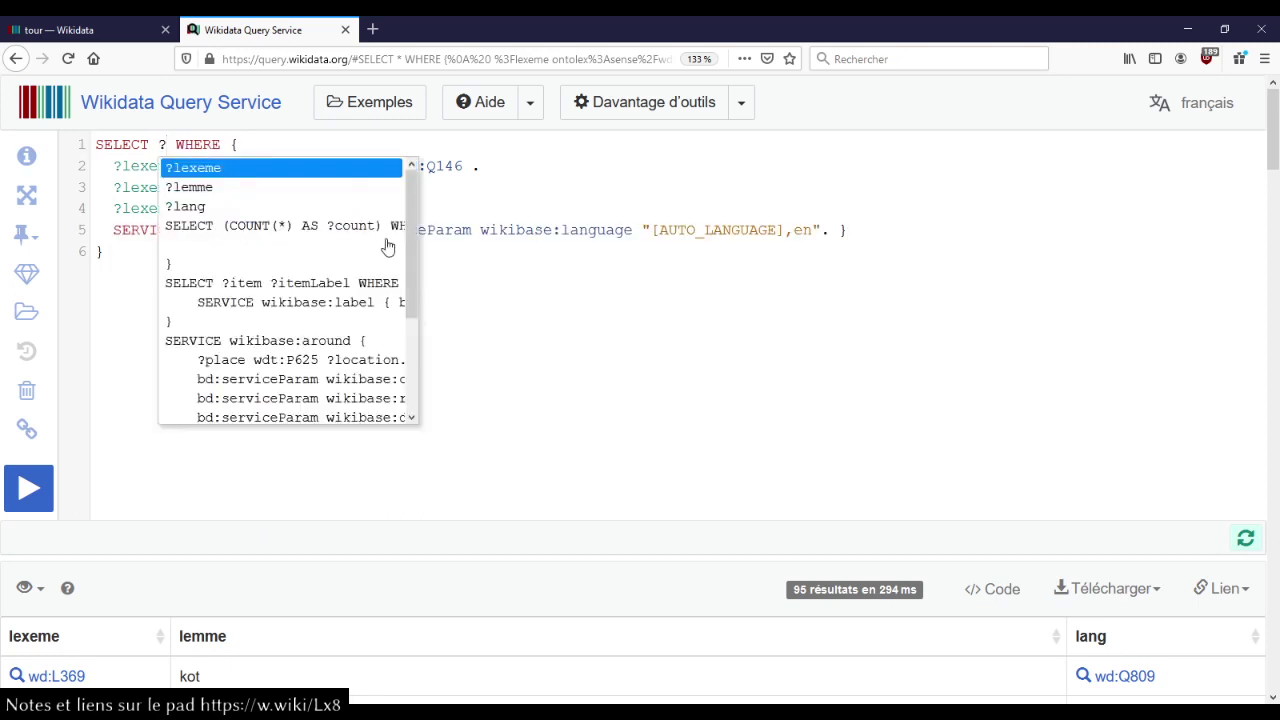
pyautogui.press('Down')
pyautogui.press('Return')
pyautogui.write('?')
pyautogui.press('Down')
pyautogui.press('Down')
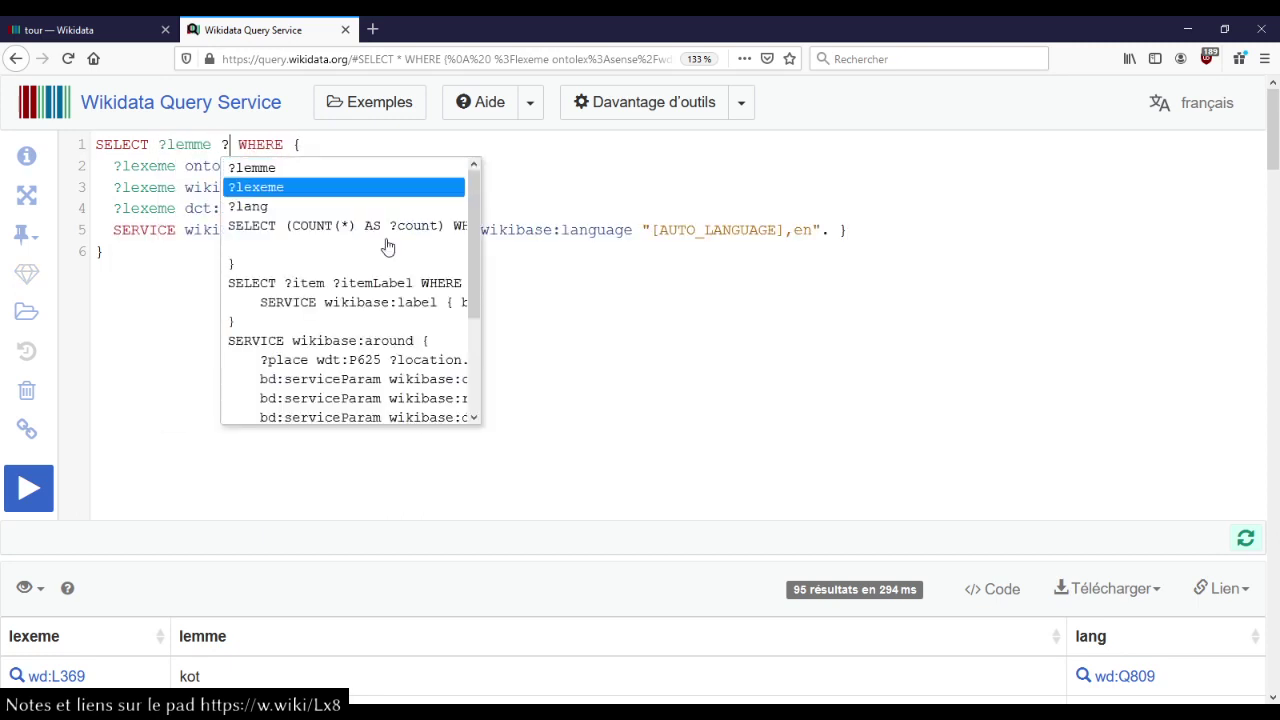
pyautogui.press('Return')
pyautogui.write('Label')
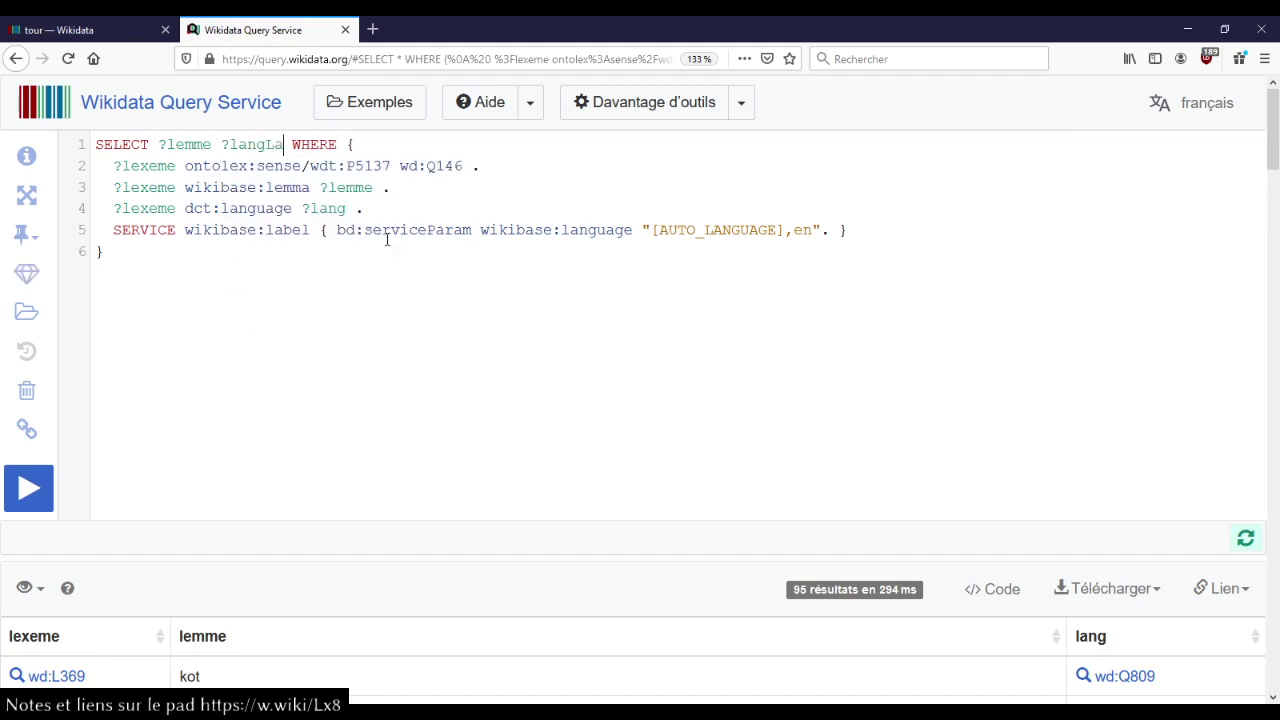
# - Run the query and sort the lemma results in ascending order by langLabel
pyautogui.hotkey('ctrl', 'Return')
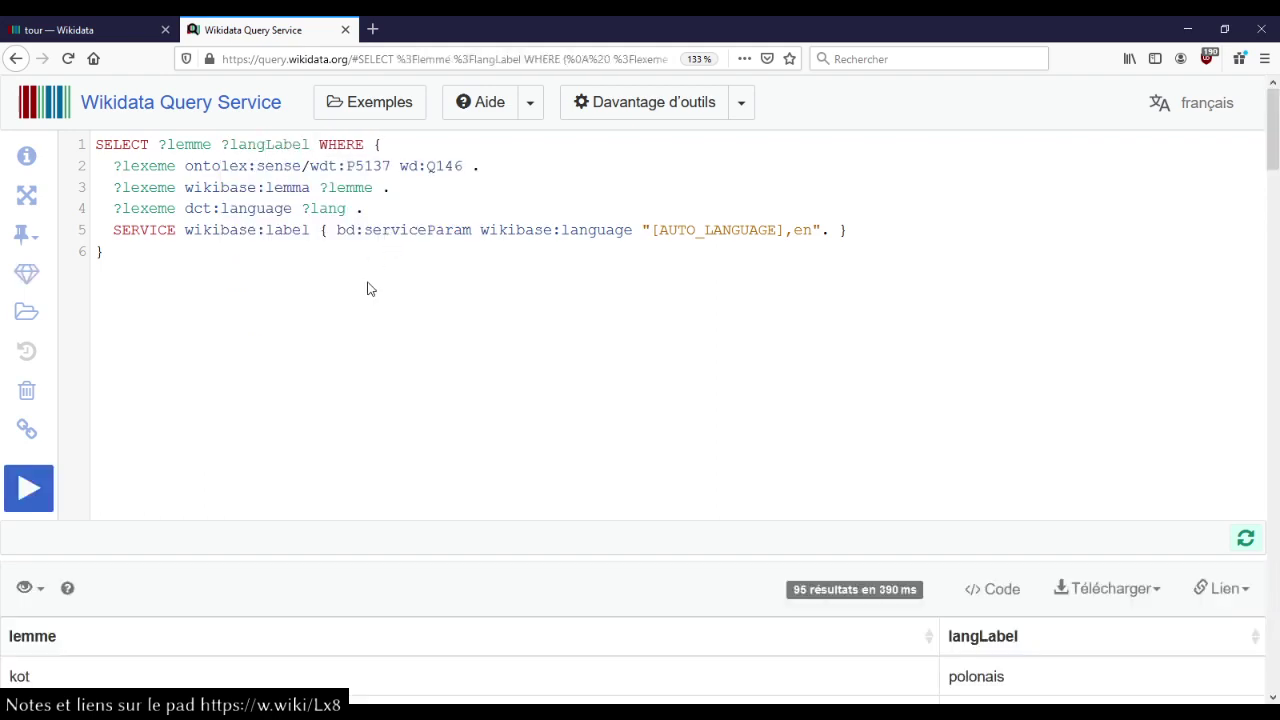
pyautogui.scroll(-3, 367, 288)
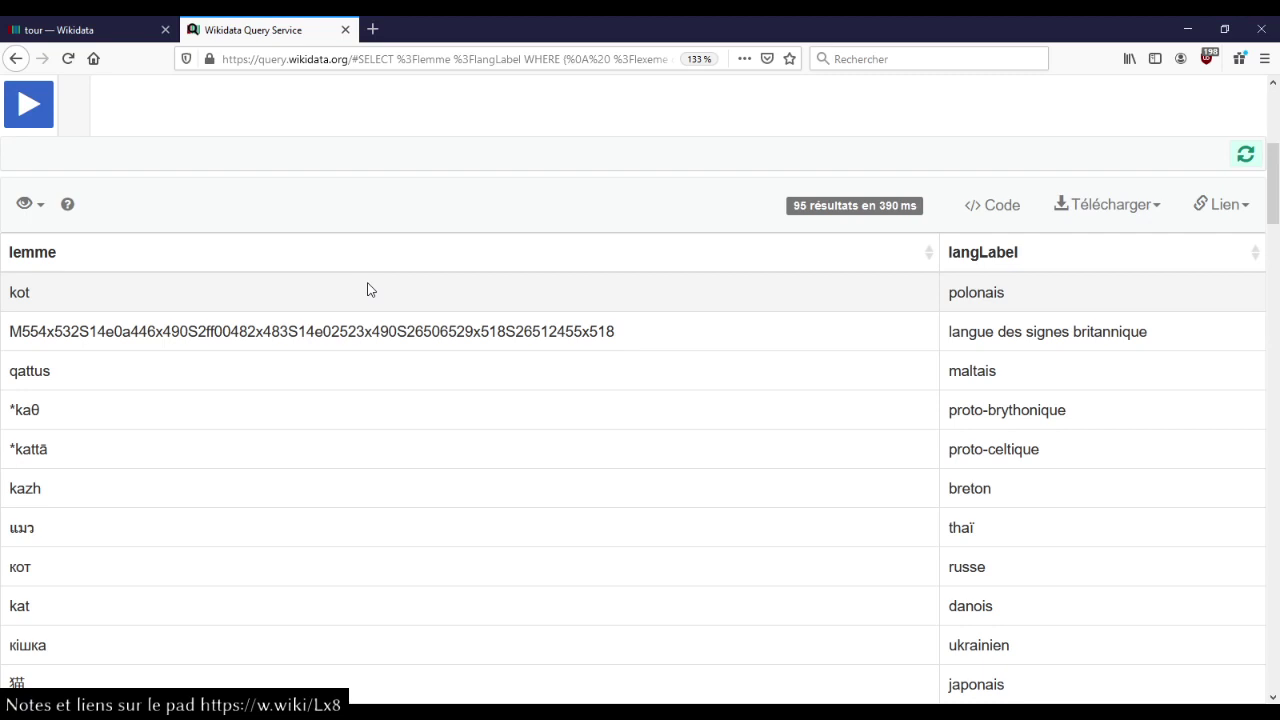
pyautogui.click(1014, 258)
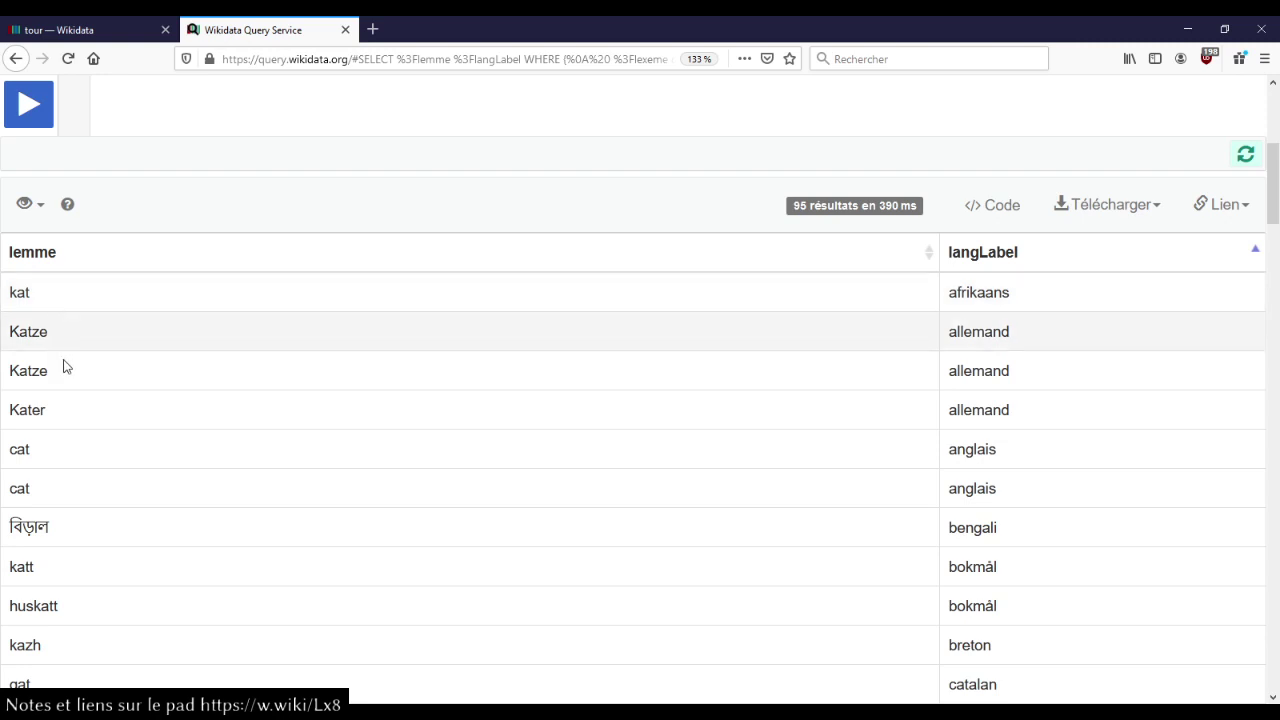
# - Add the DISTINCT keyword before ?lemme in the SELECT clause
pyautogui.scroll(5, 104, 505)
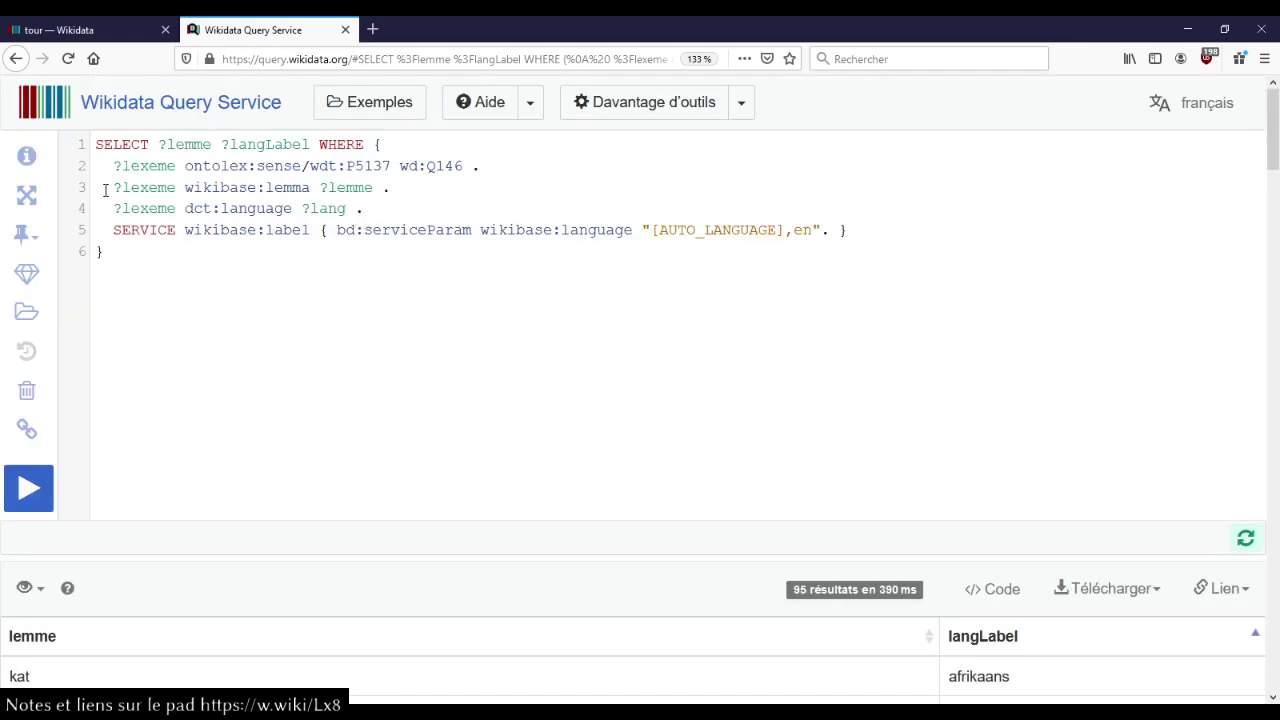
pyautogui.click(155, 145)
pyautogui.write('DISTINCT')
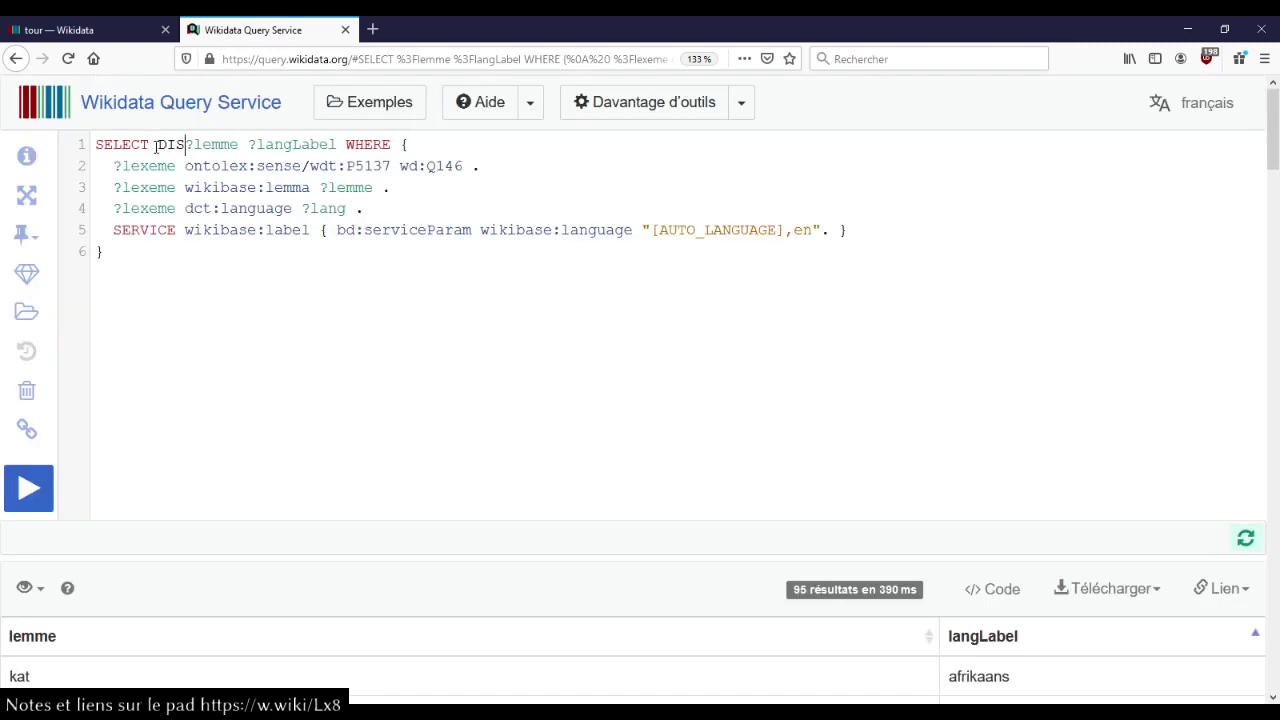
# - Rerun the query with DISTINCT and order its result rows alphabetically by langLabel
pyautogui.hotkey('ctrl', 'Return')
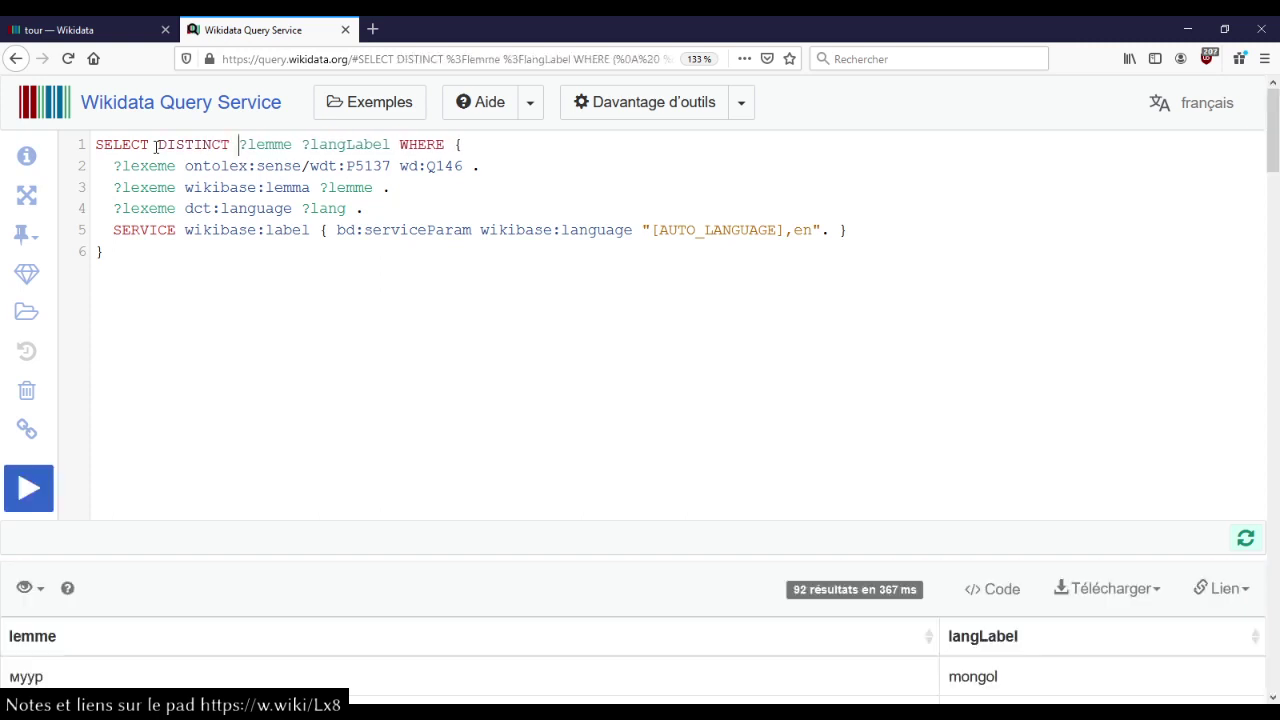
pyautogui.scroll(-3, 530, 300)
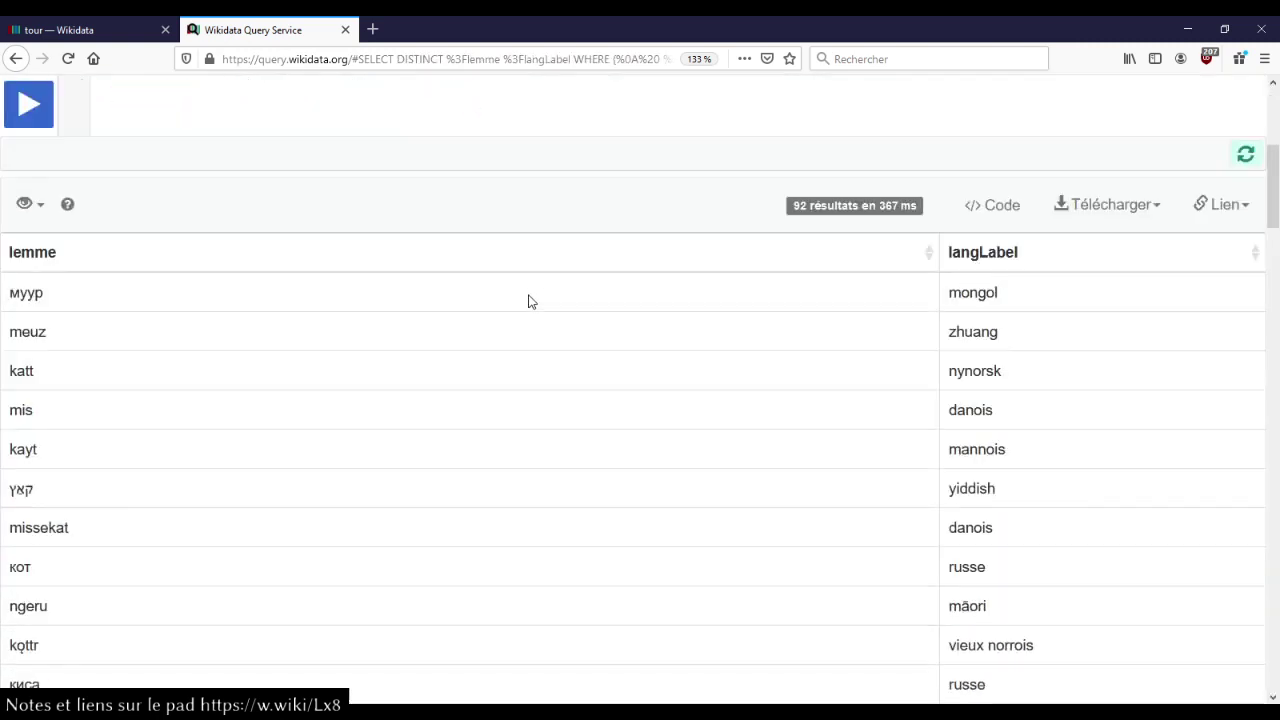
pyautogui.click(972, 255)
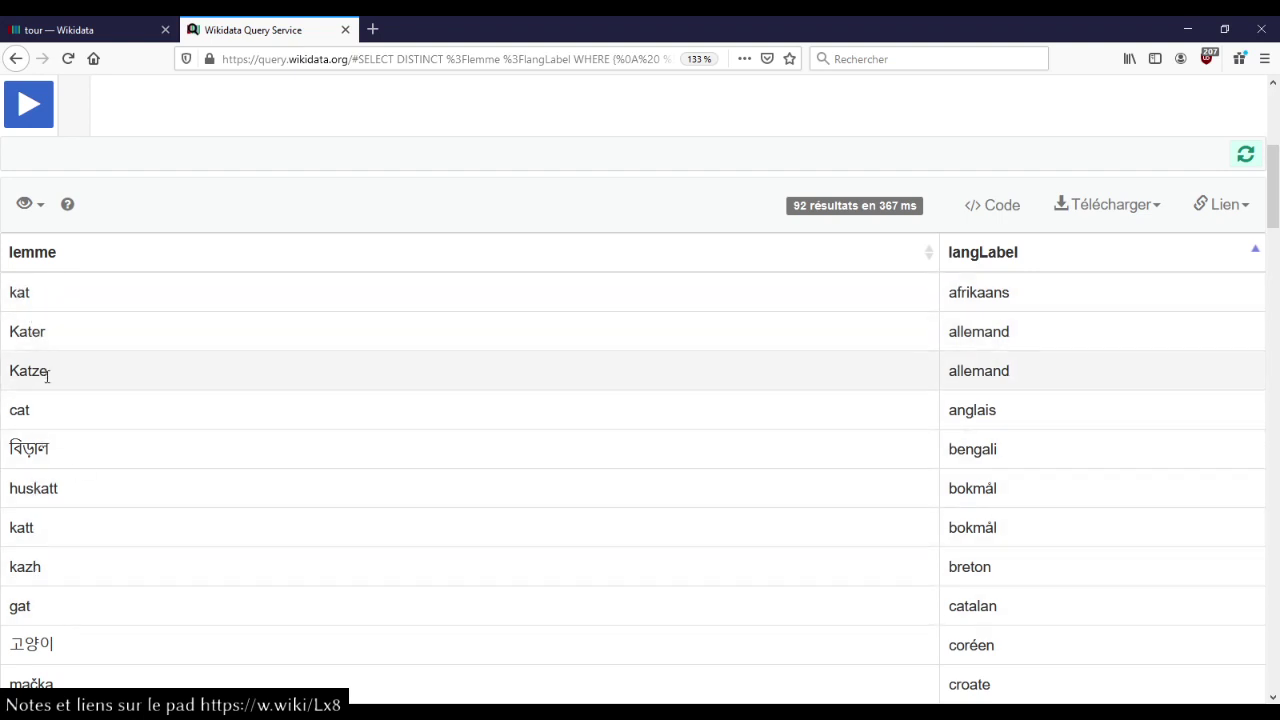
# - Examine the sorted list of cat lemmas across languages, including the several Danish, Japanese and Min Nan entries
pyautogui.scroll(-2, 46, 375)
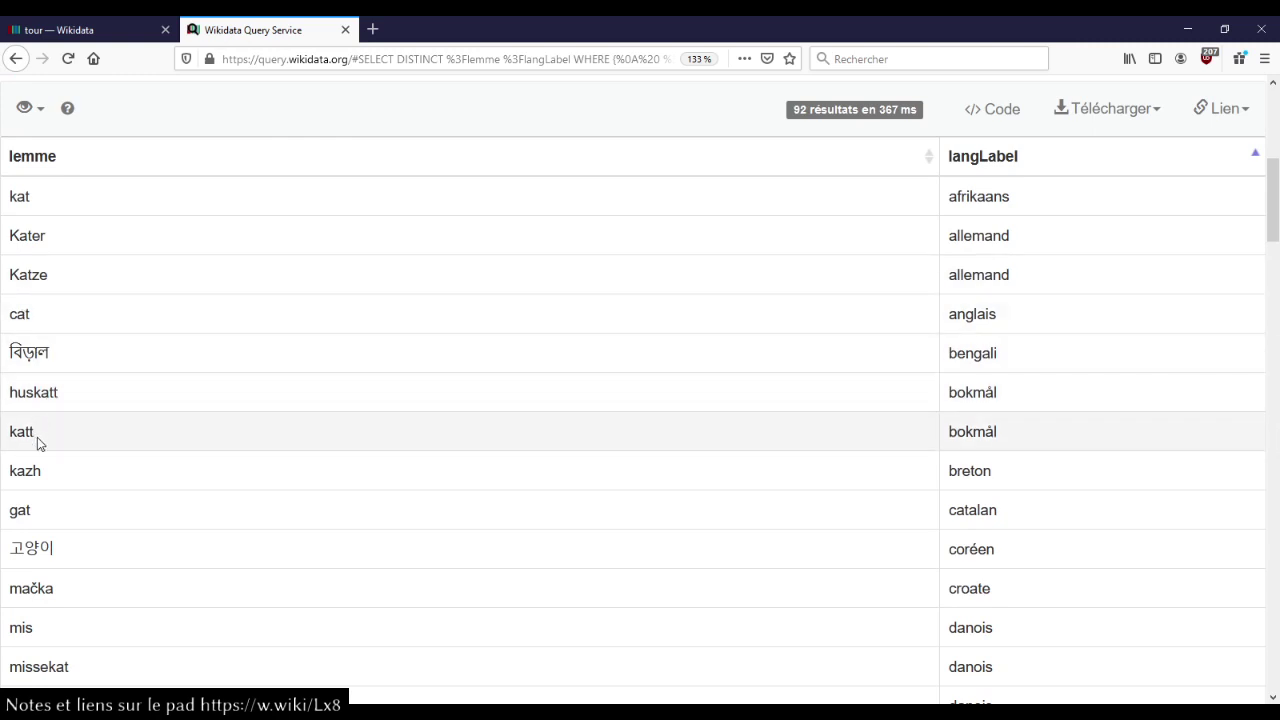
pyautogui.scroll(-2, 37, 437)
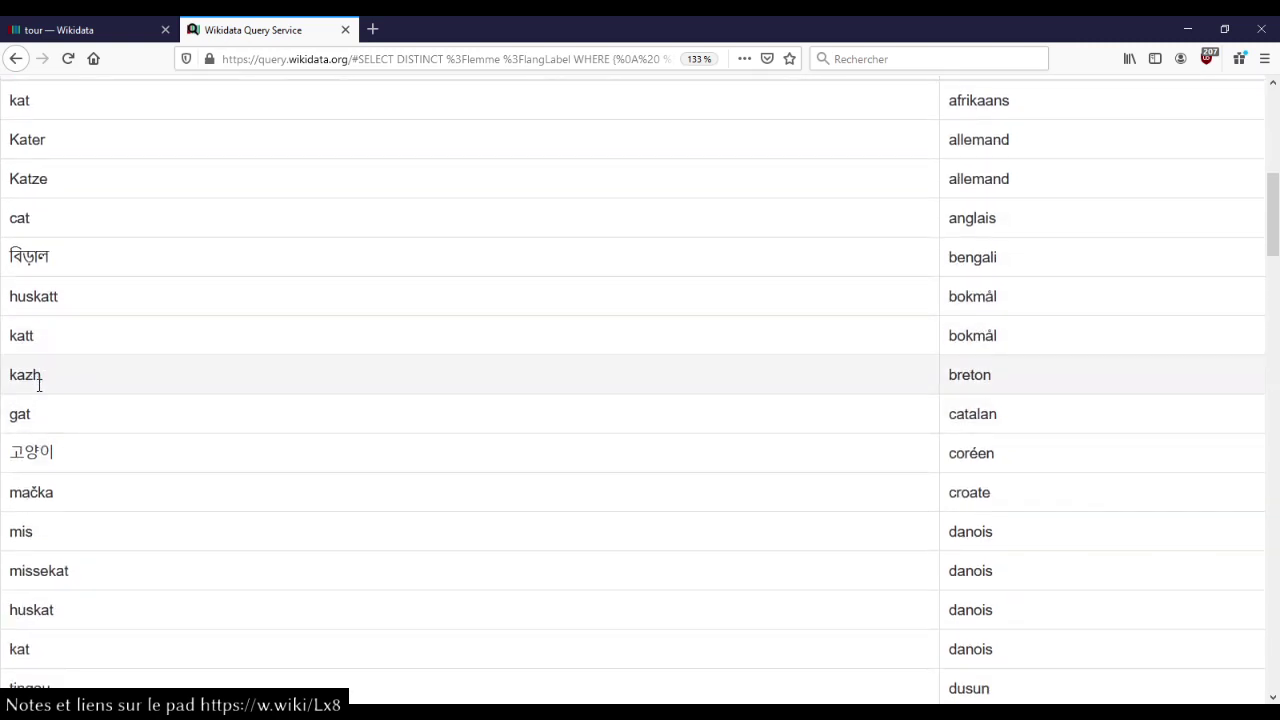
pyautogui.scroll(-2, 74, 522)
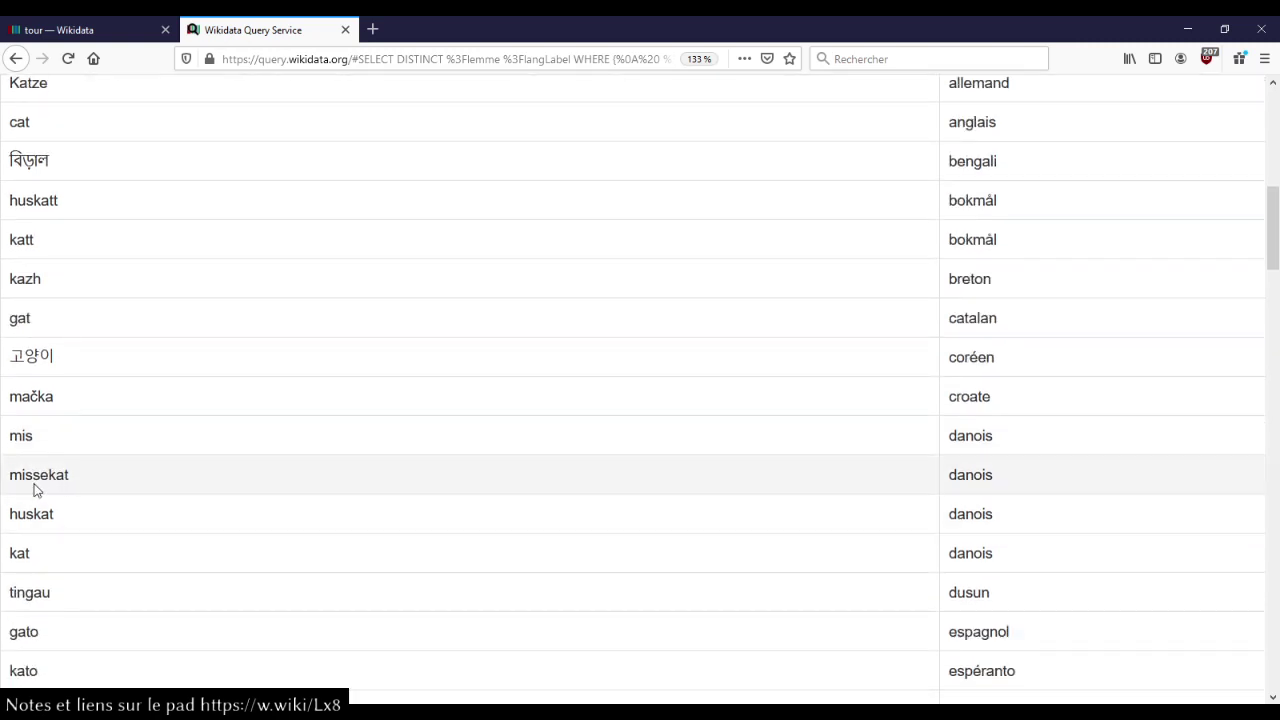
pyautogui.moveTo(46, 476); pyautogui.dragTo(57, 513)
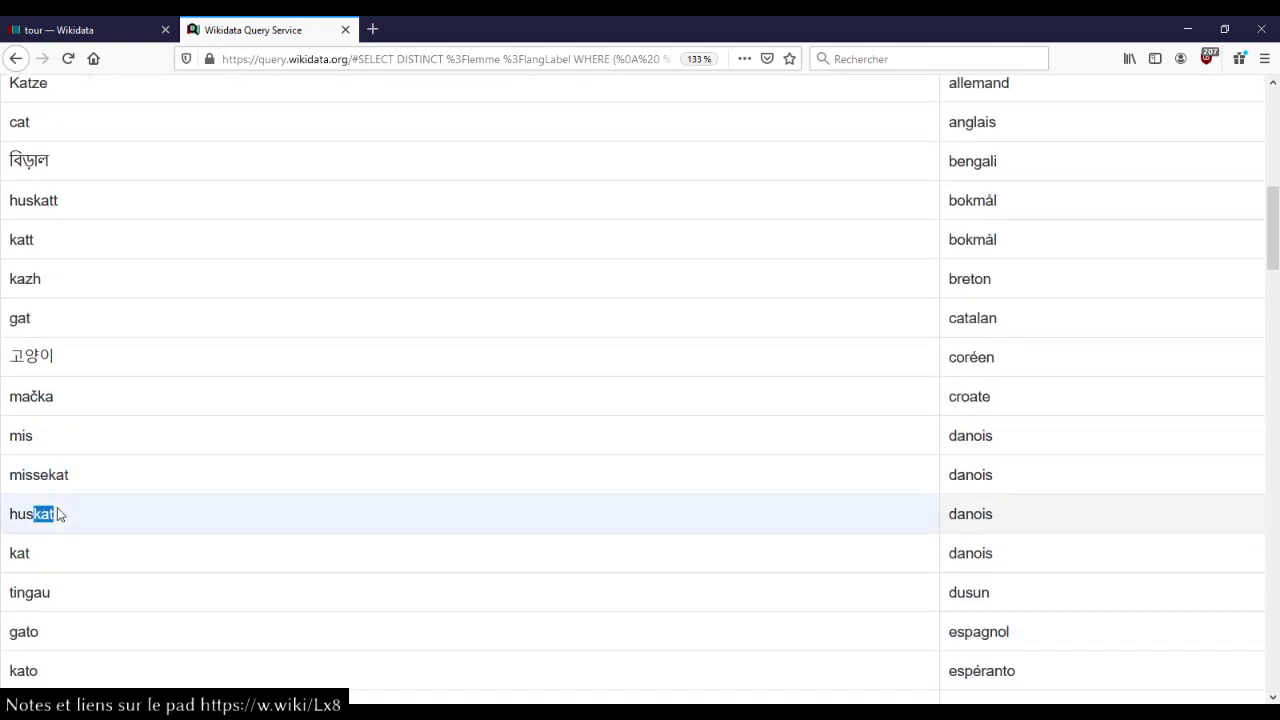
pyautogui.scroll(-2, 60, 480)
pyautogui.click(30, 465)
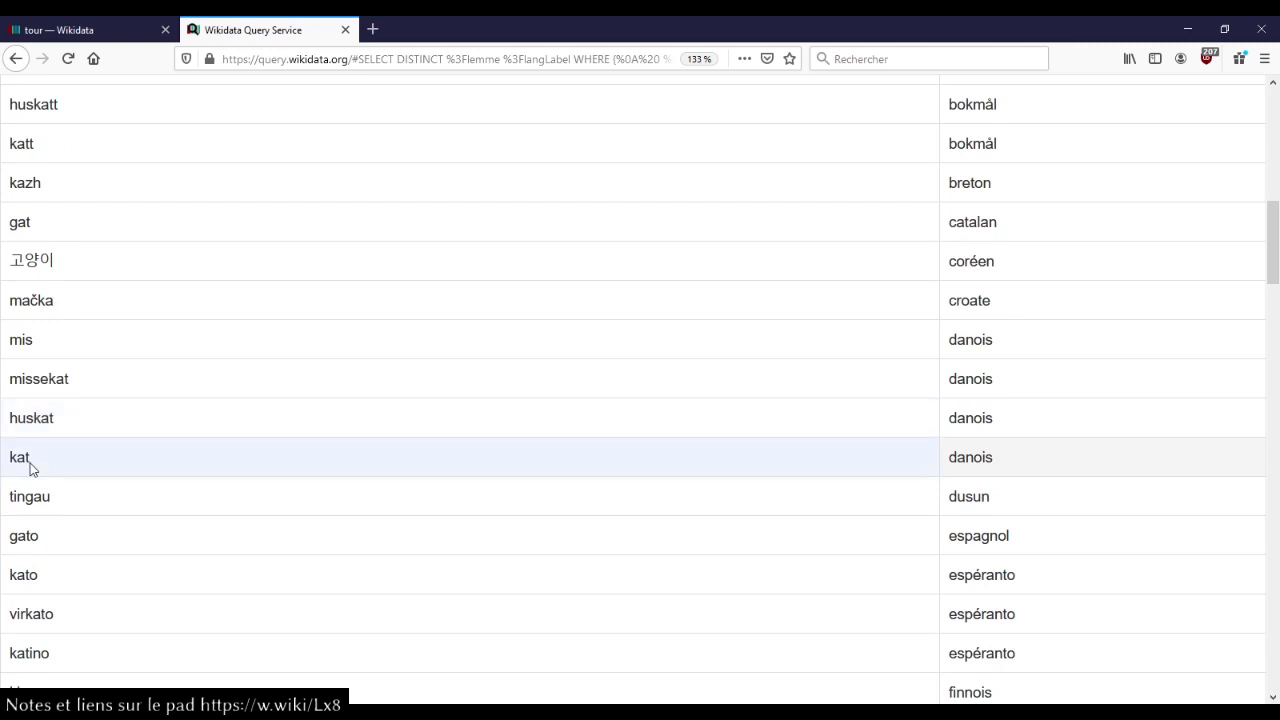
pyautogui.scroll(-8, 106, 451)
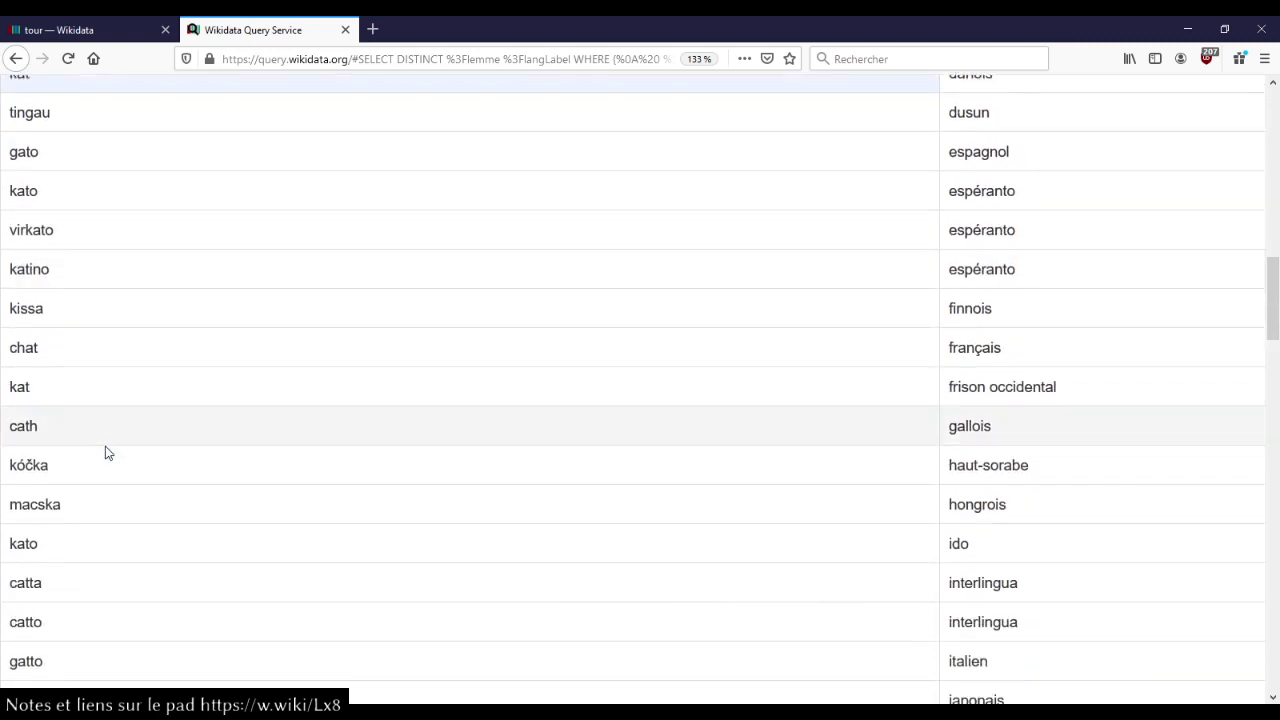
pyautogui.scroll(-12, 106, 453)
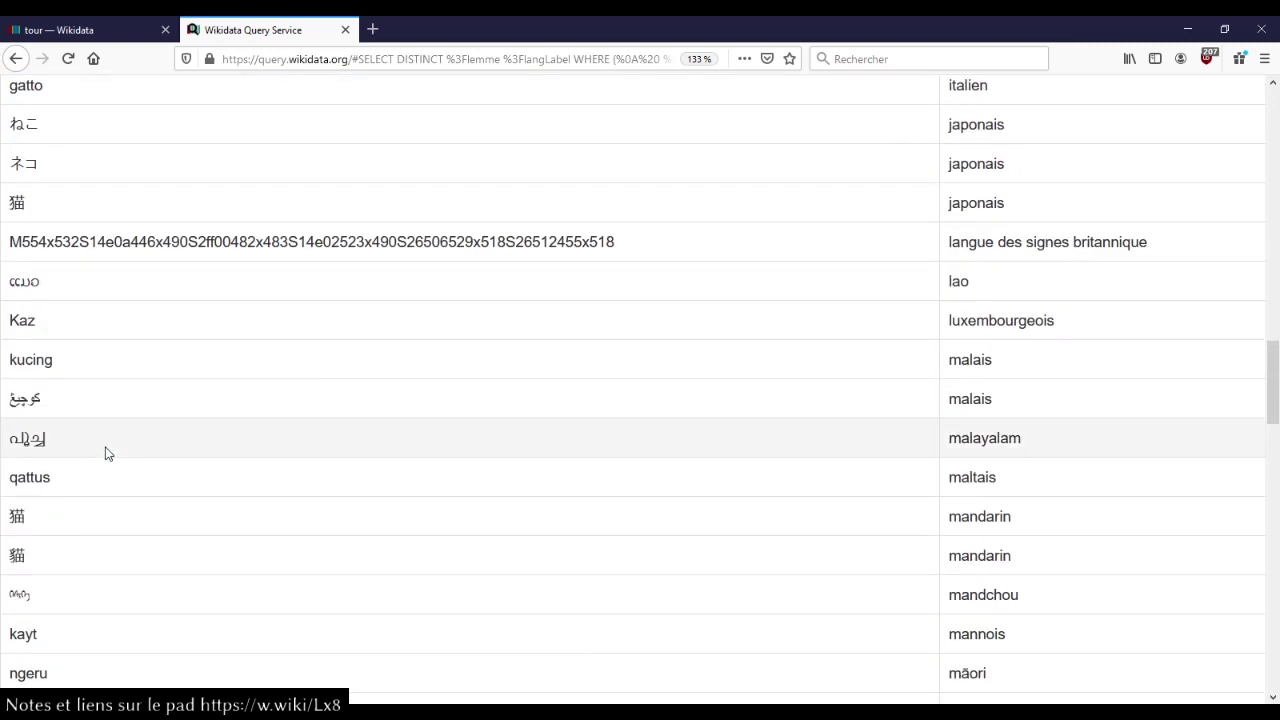
pyautogui.scroll(-2, 106, 453)
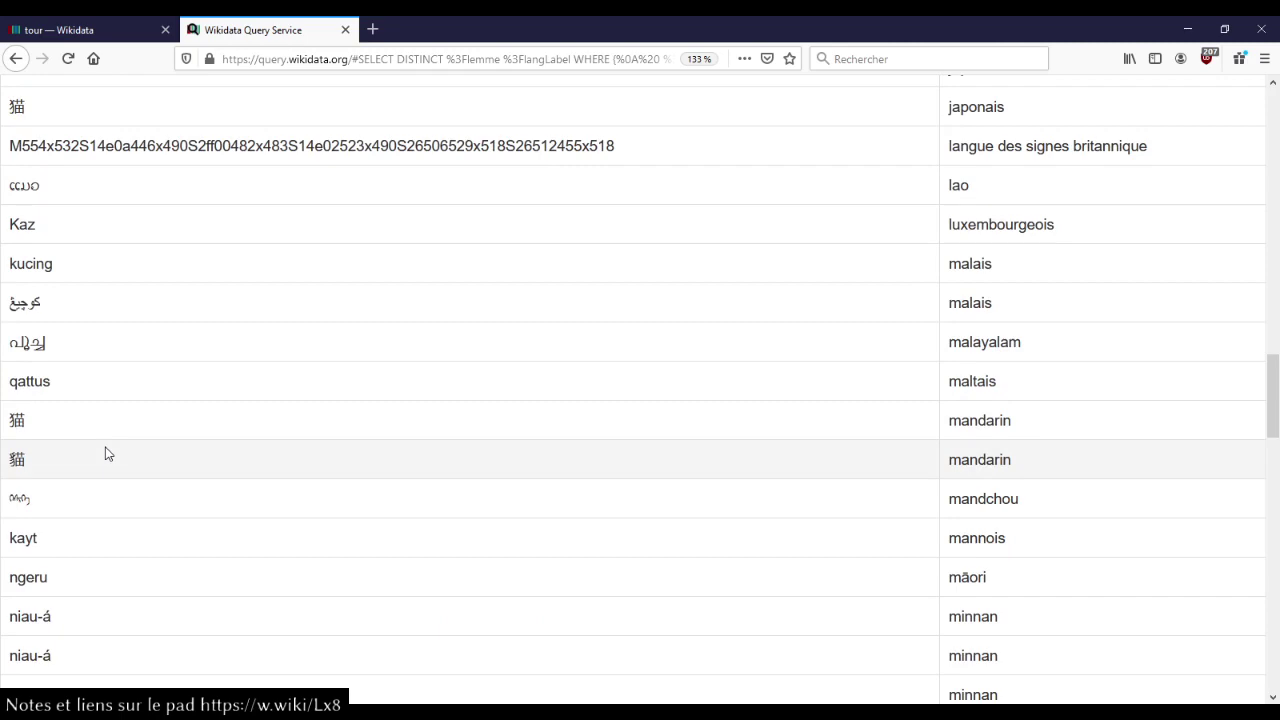
pyautogui.scroll(-2, 106, 453)
pyautogui.scroll(-18, 106, 453)
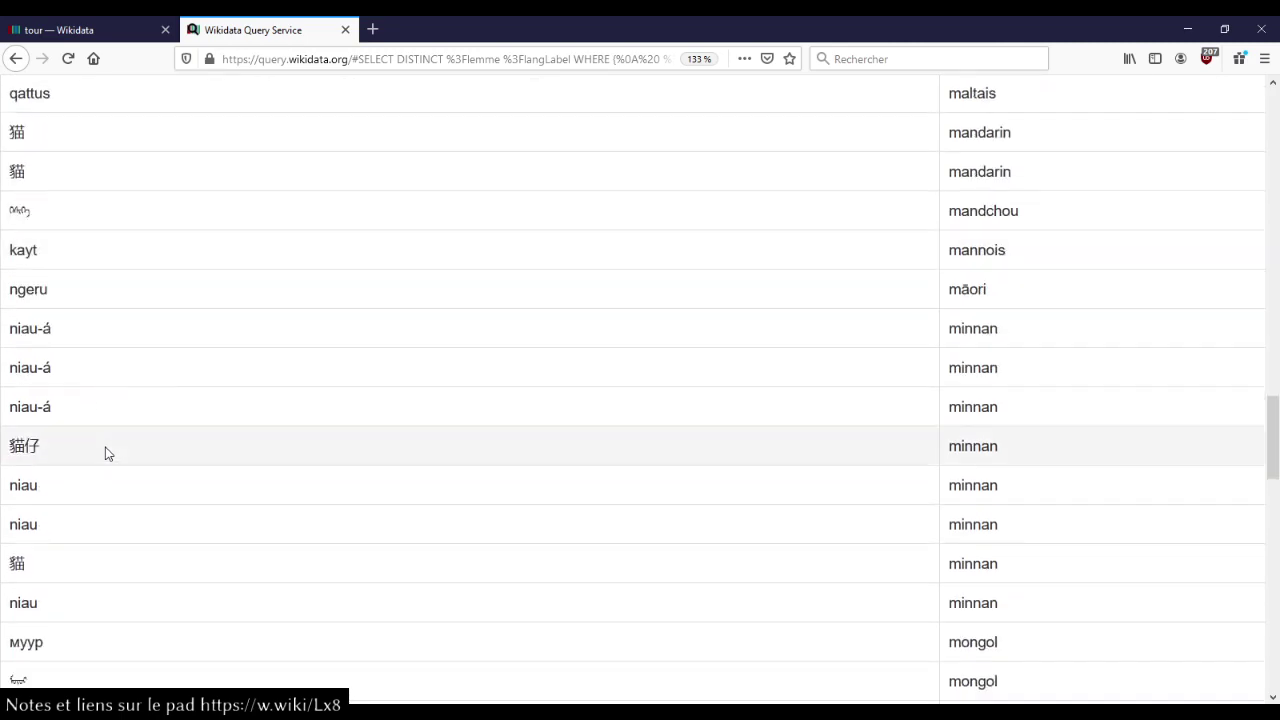
pyautogui.scroll(20, 108, 446)
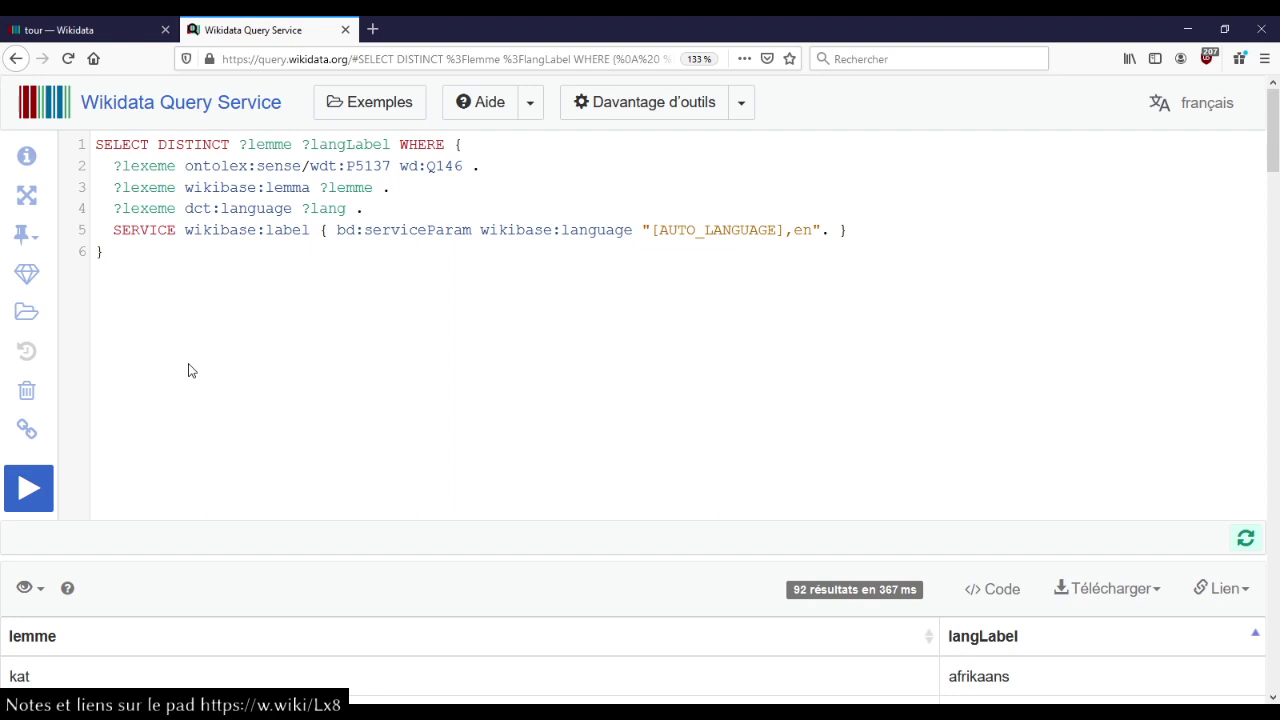
pyautogui.scroll(-3, 190, 370)
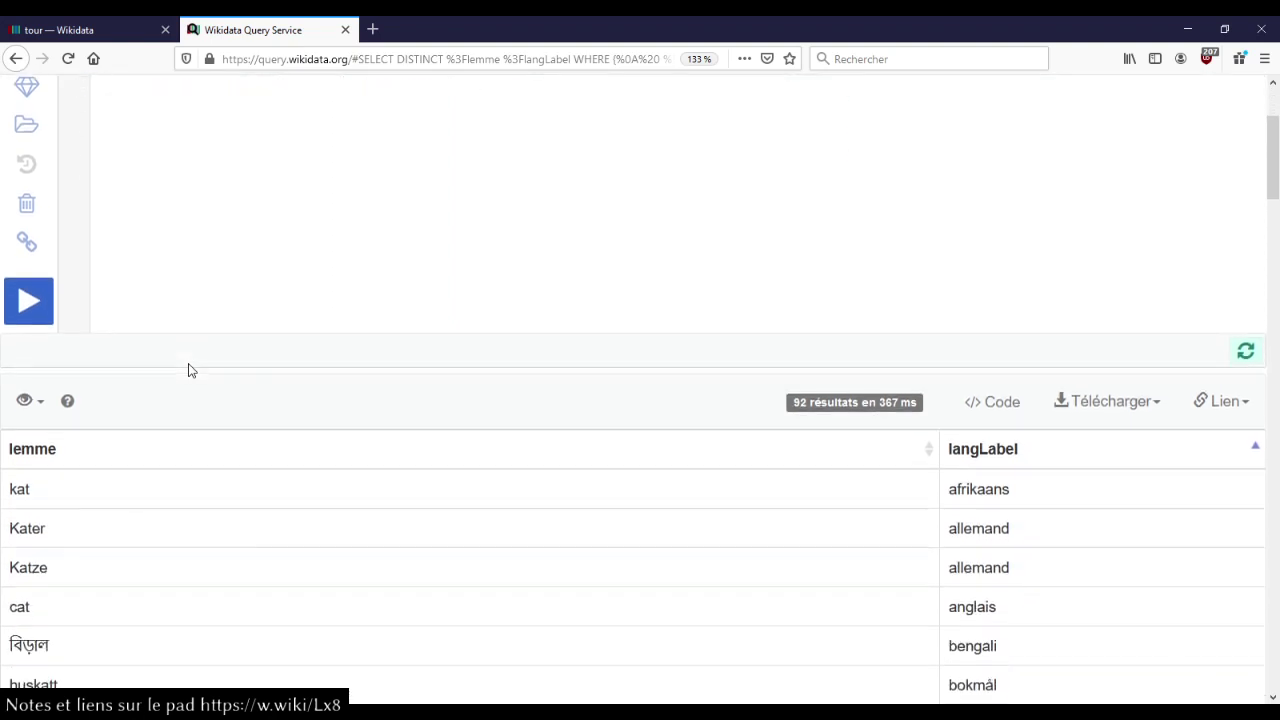
pyautogui.scroll(3, 188, 370)
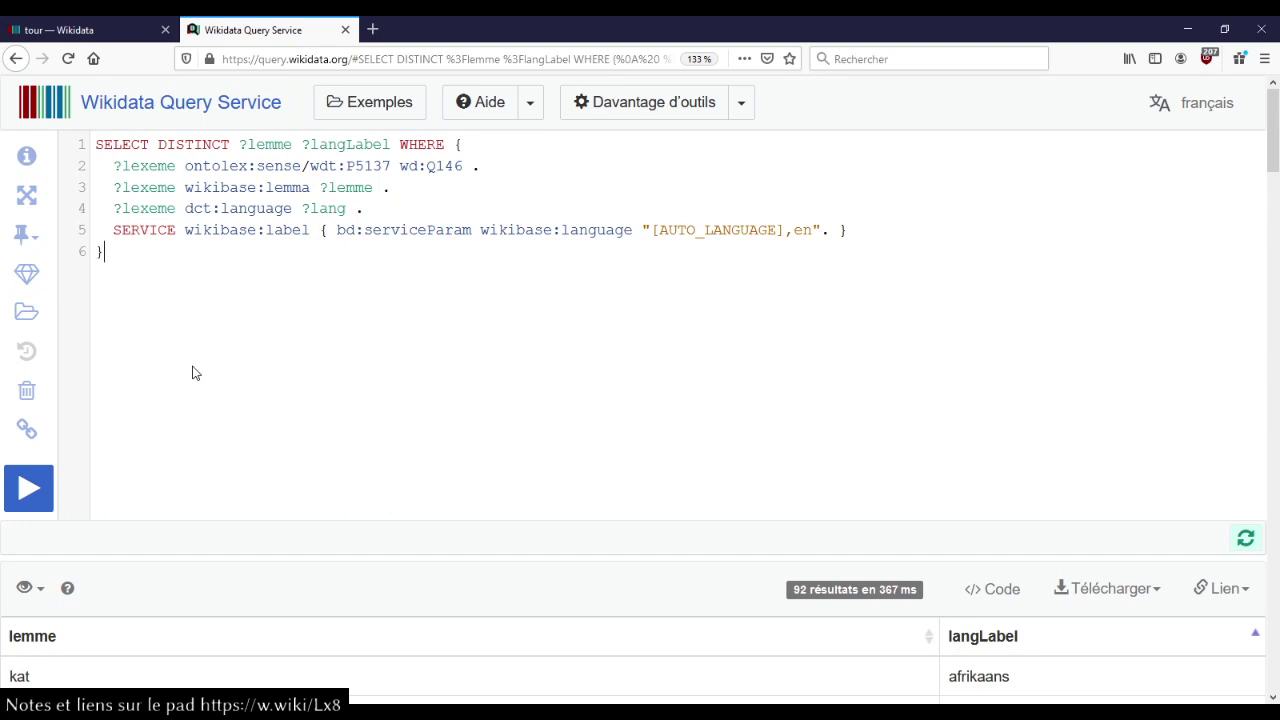
# - Generate a short URL for the cat lemma query and copy it
pyautogui.click(197, 366)
pyautogui.click(26, 430)
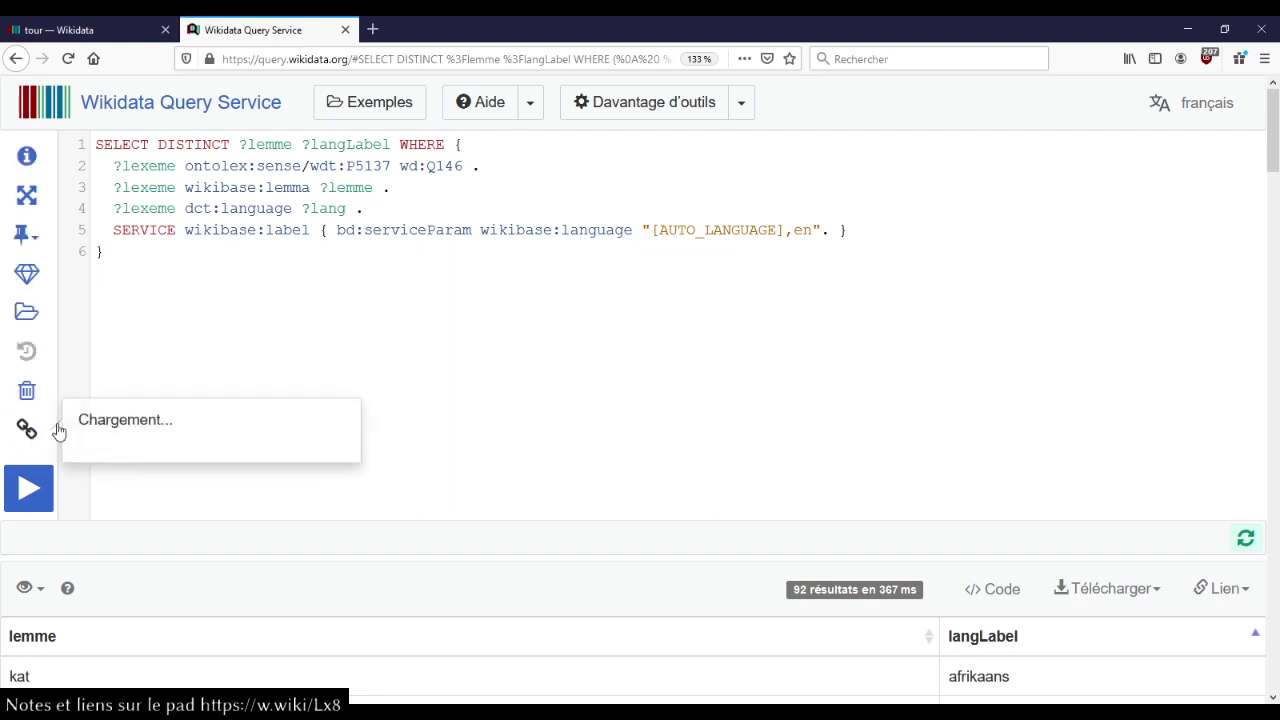
pyautogui.moveTo(250, 430); pyautogui.dragTo(82, 430)
pyautogui.hotkey('ctrl', 'c')
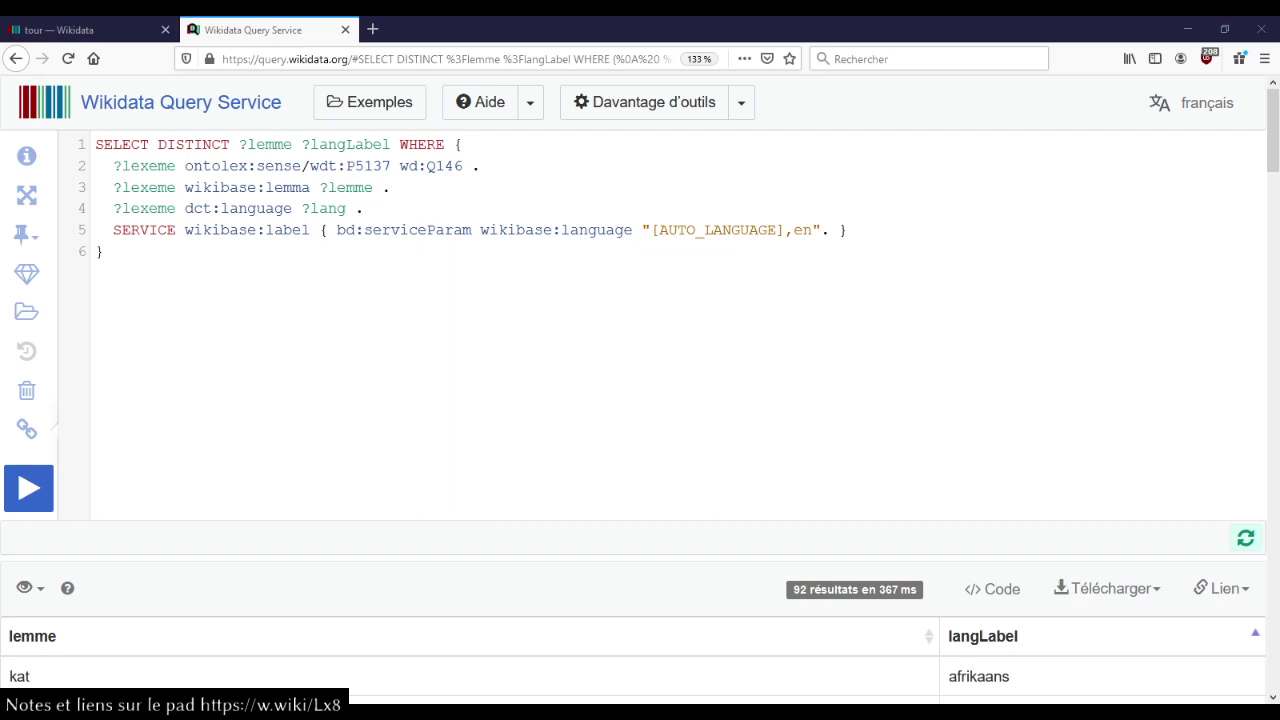
pyautogui.click(457, 391)
# - Compare the Danish lemma huskat with the Bokmål lemma huskatt in the query results
pyautogui.scroll(-3, 426, 509)
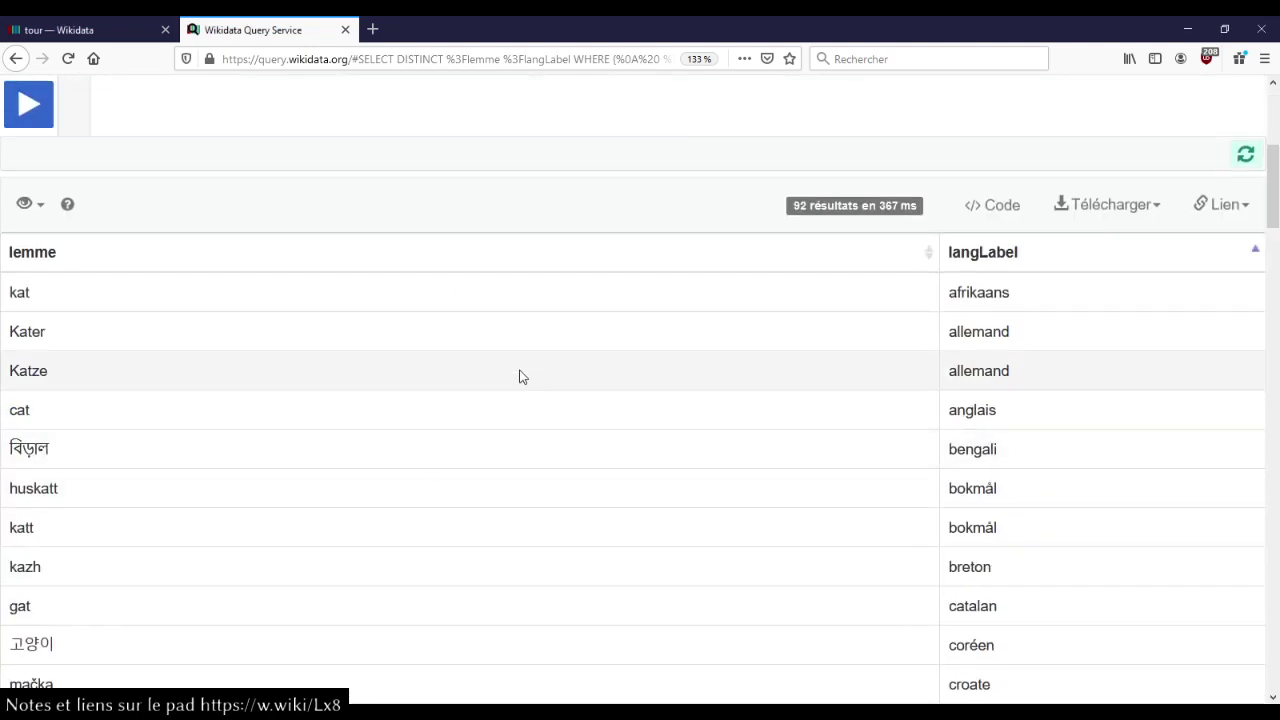
pyautogui.scroll(-2, 517, 374)
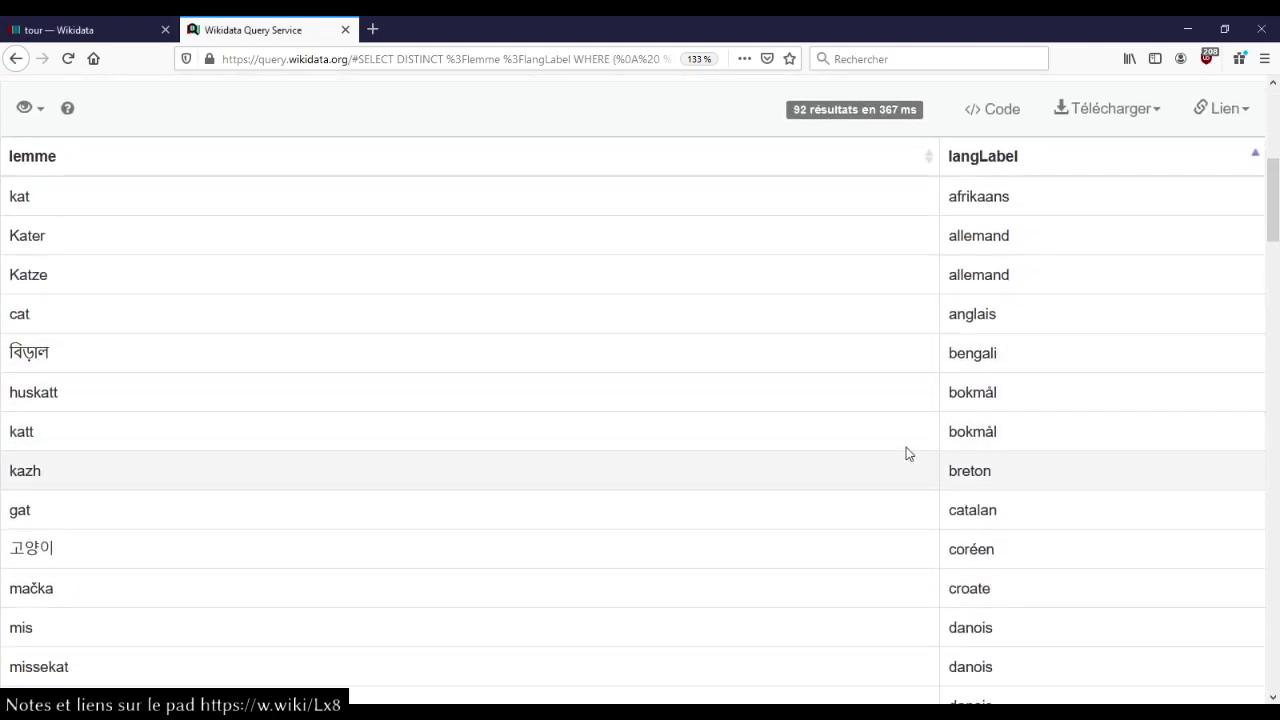
pyautogui.scroll(-2, 784, 445)
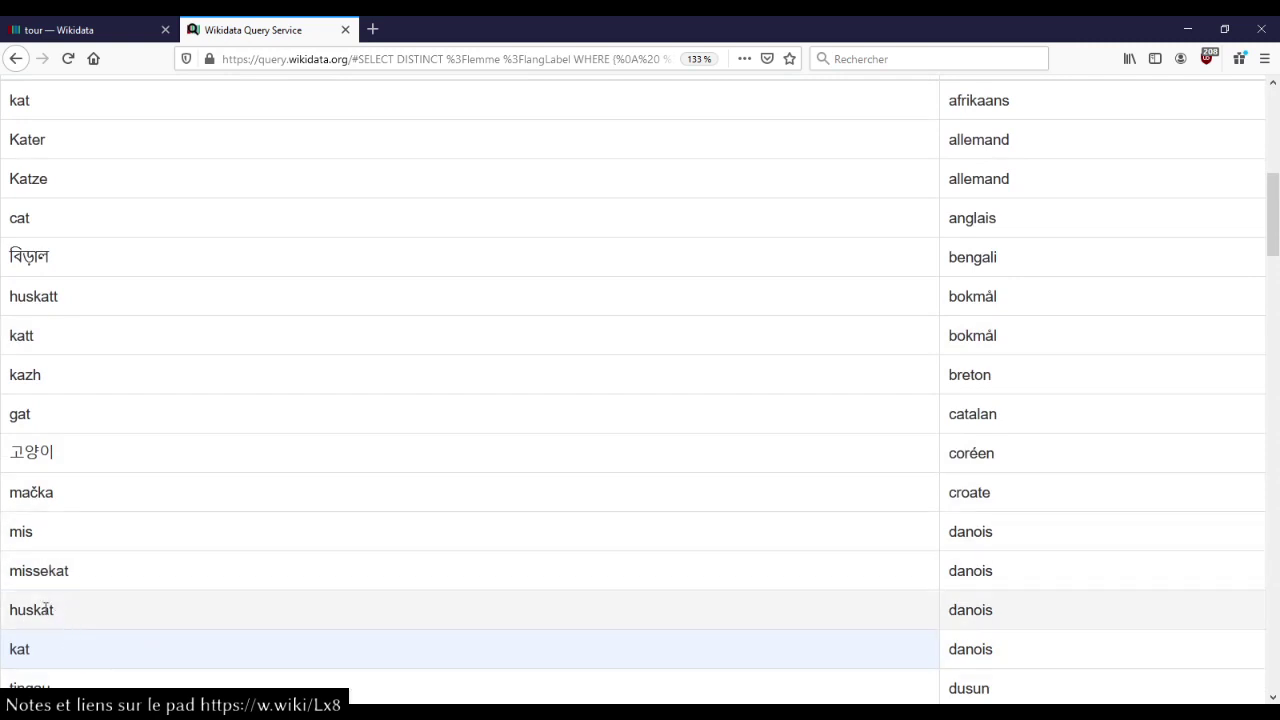
pyautogui.moveTo(55, 612); pyautogui.dragTo(7, 614)
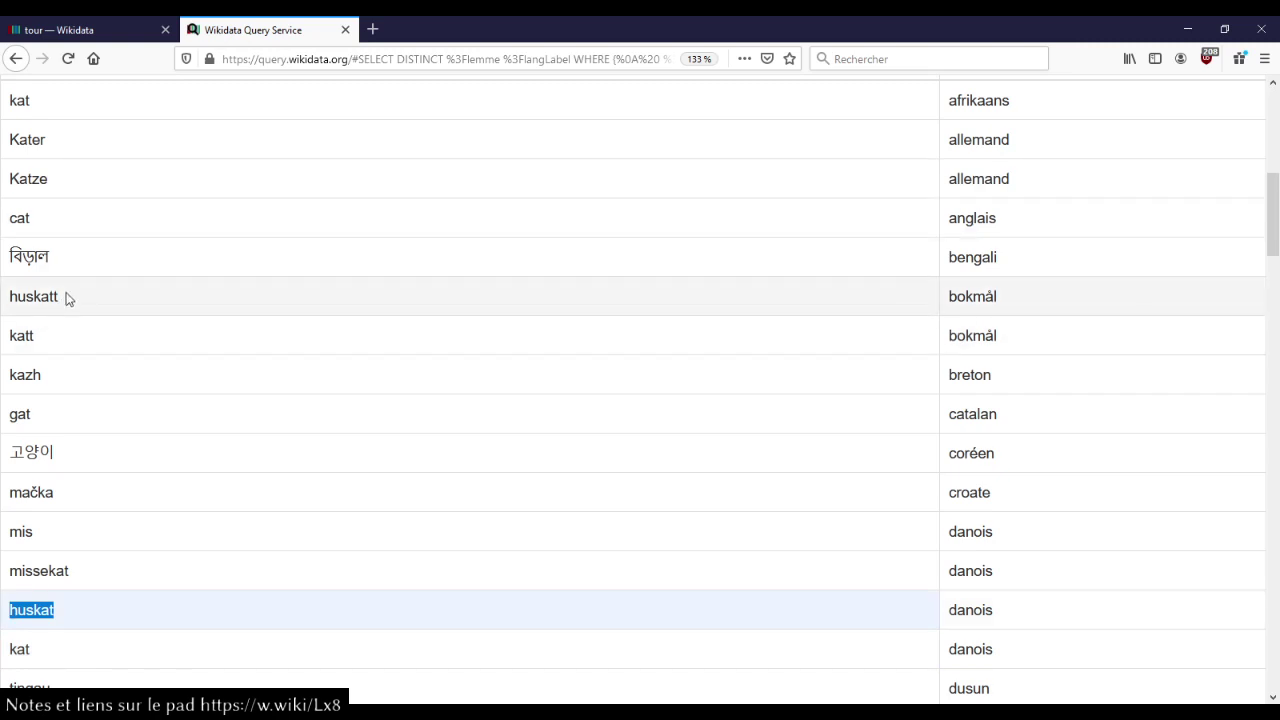
pyautogui.moveTo(68, 296); pyautogui.dragTo(3, 298)
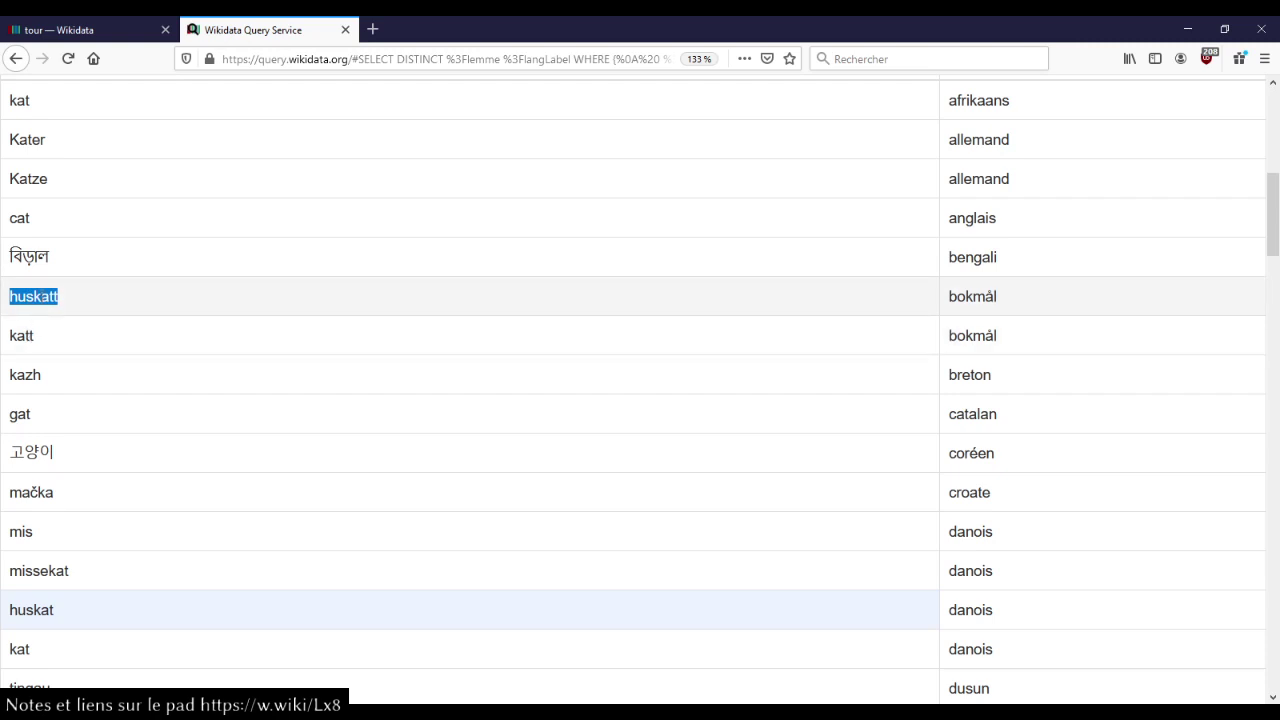
pyautogui.scroll(5, 37, 300)
# - Replace the cat entity in the P5137 triple with chien (Q144), run the query and look over the dog lemmas
pyautogui.click(191, 248)
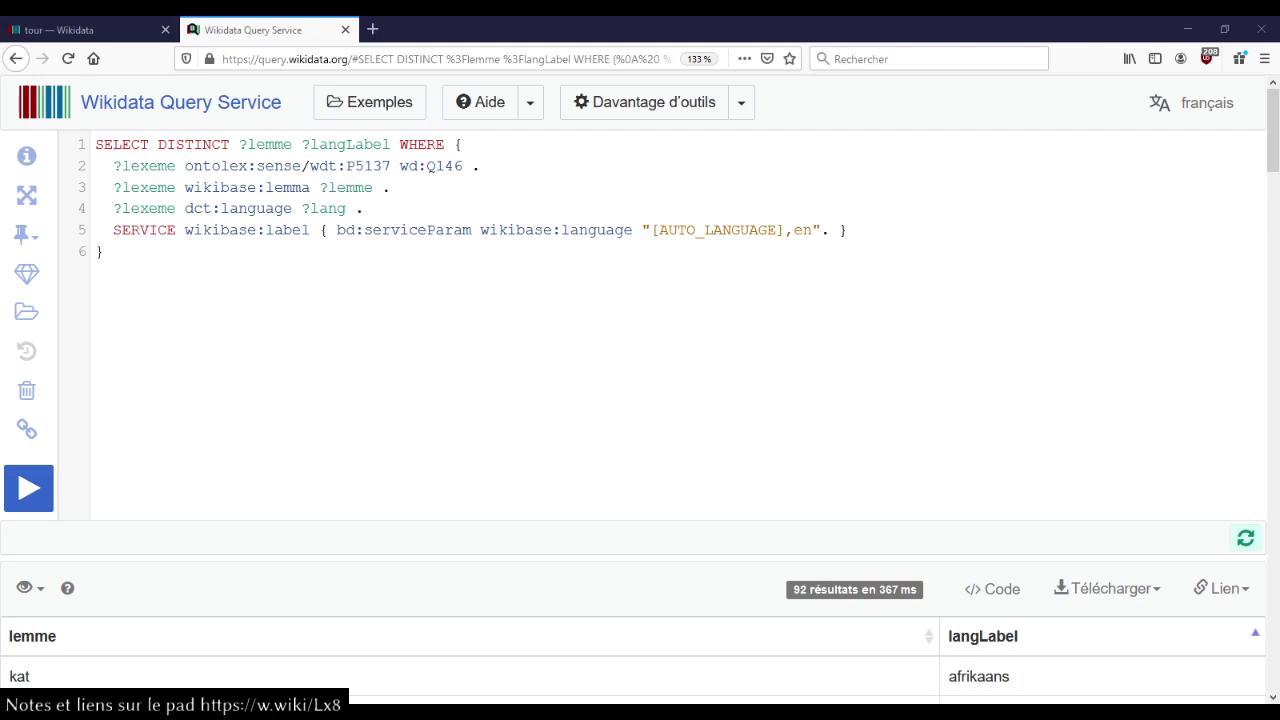
pyautogui.click(297, 286)
pyautogui.doubleClick(446, 168)
pyautogui.press('BackSpace')
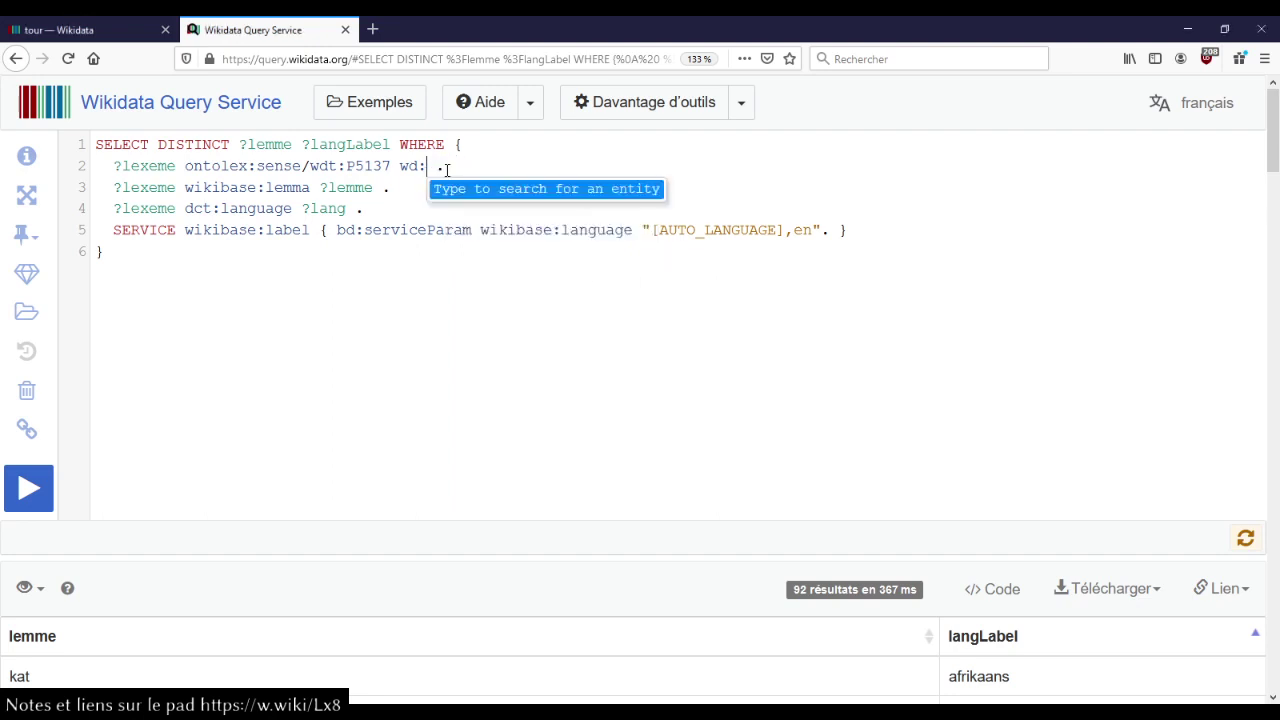
pyautogui.write('chien')
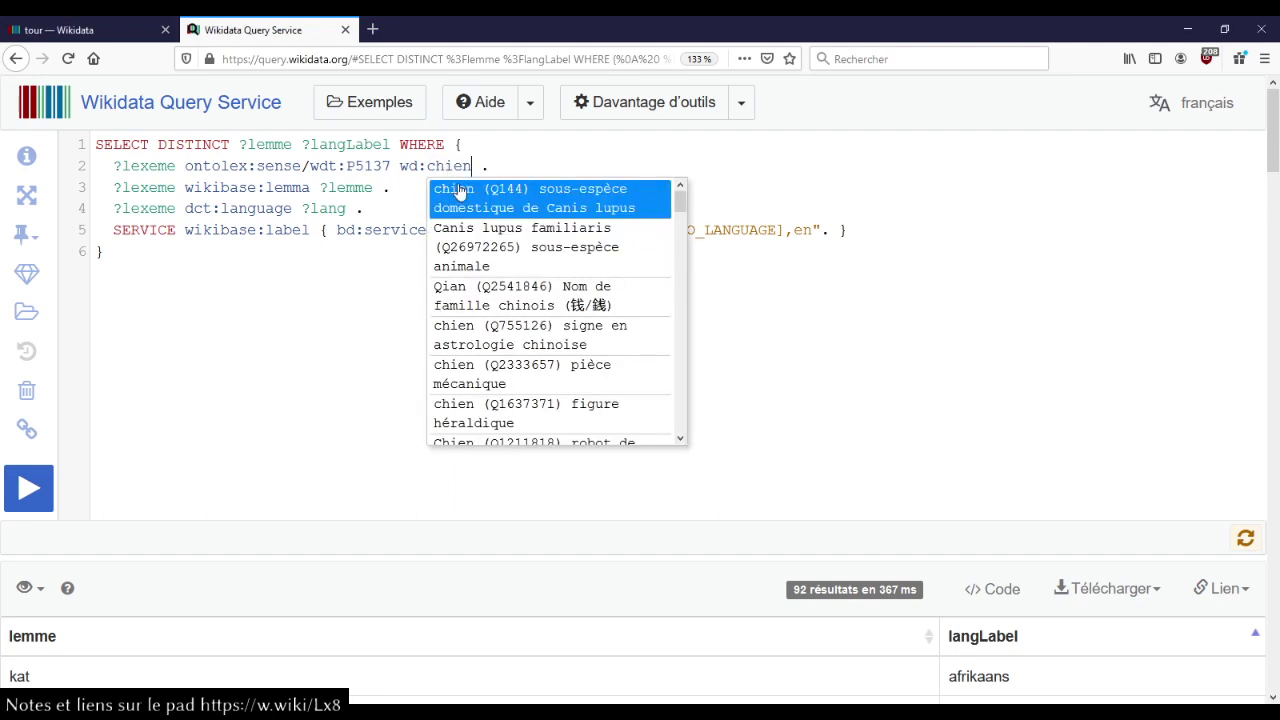
pyautogui.click(459, 184)
pyautogui.hotkey('ctrl', 'Return')
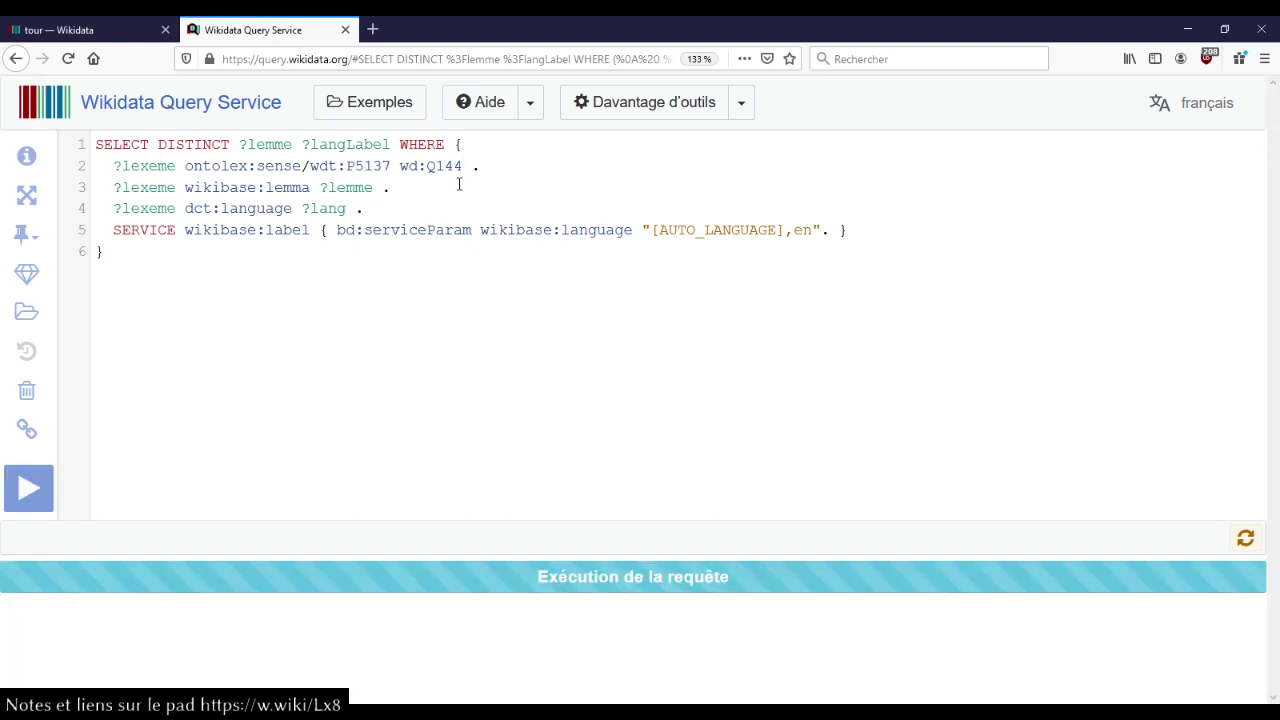
pyautogui.scroll(-4, 450, 245)
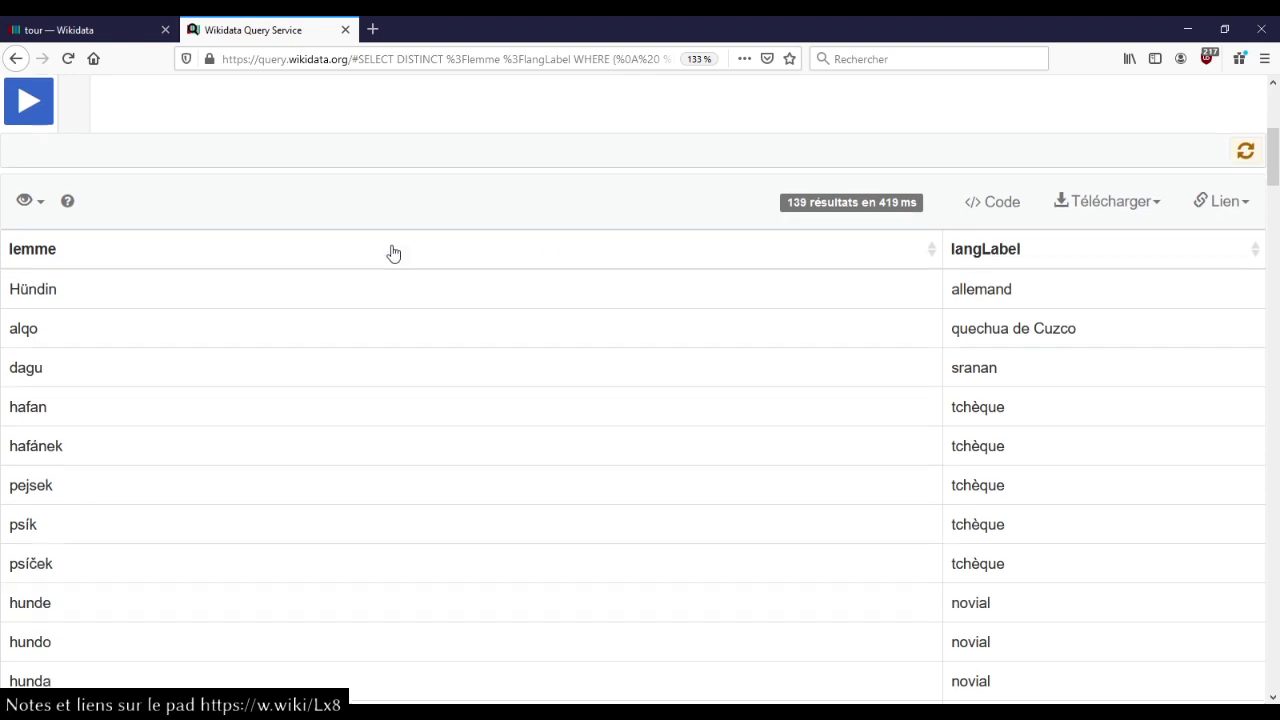
pyautogui.scroll(-1, 337, 477)
# - Replace the dog entity with Allemagne (Q183), run the query and look through the country's lemmas by language
pyautogui.scroll(5, 383, 437)
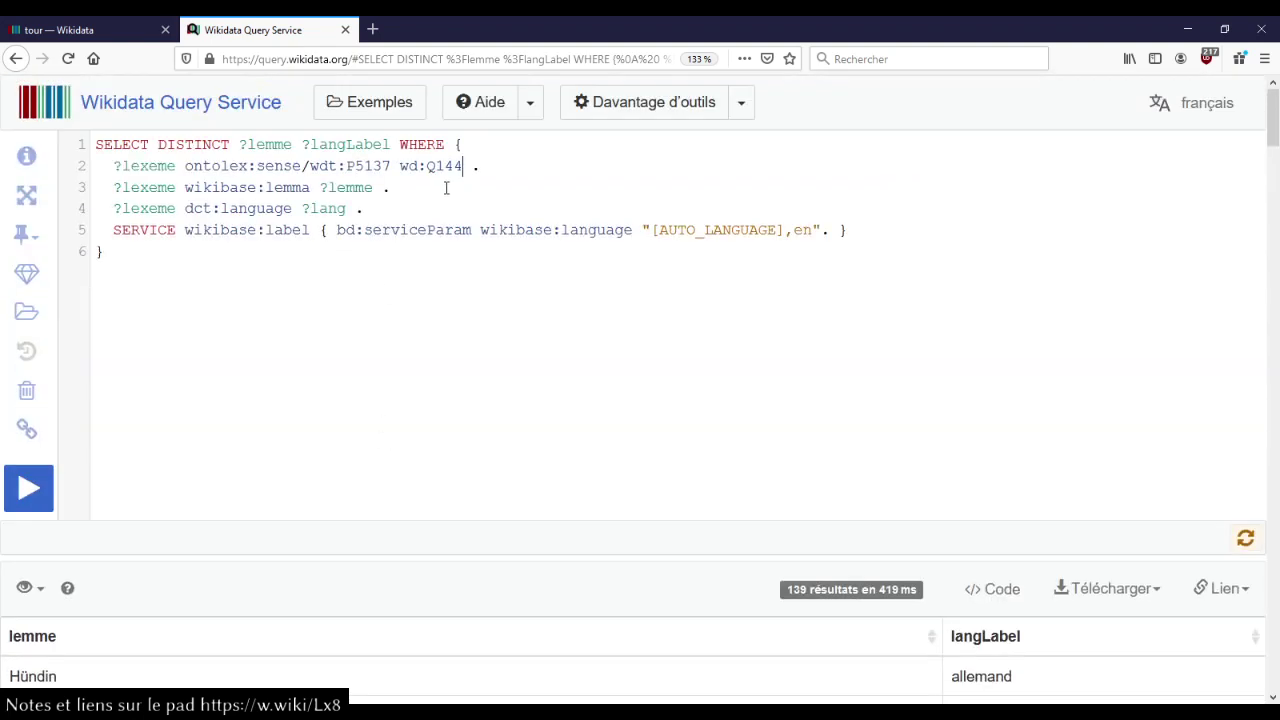
pyautogui.press('BackSpace')
pyautogui.press('BackSpace')
pyautogui.press('BackSpace')
pyautogui.press('BackSpace')
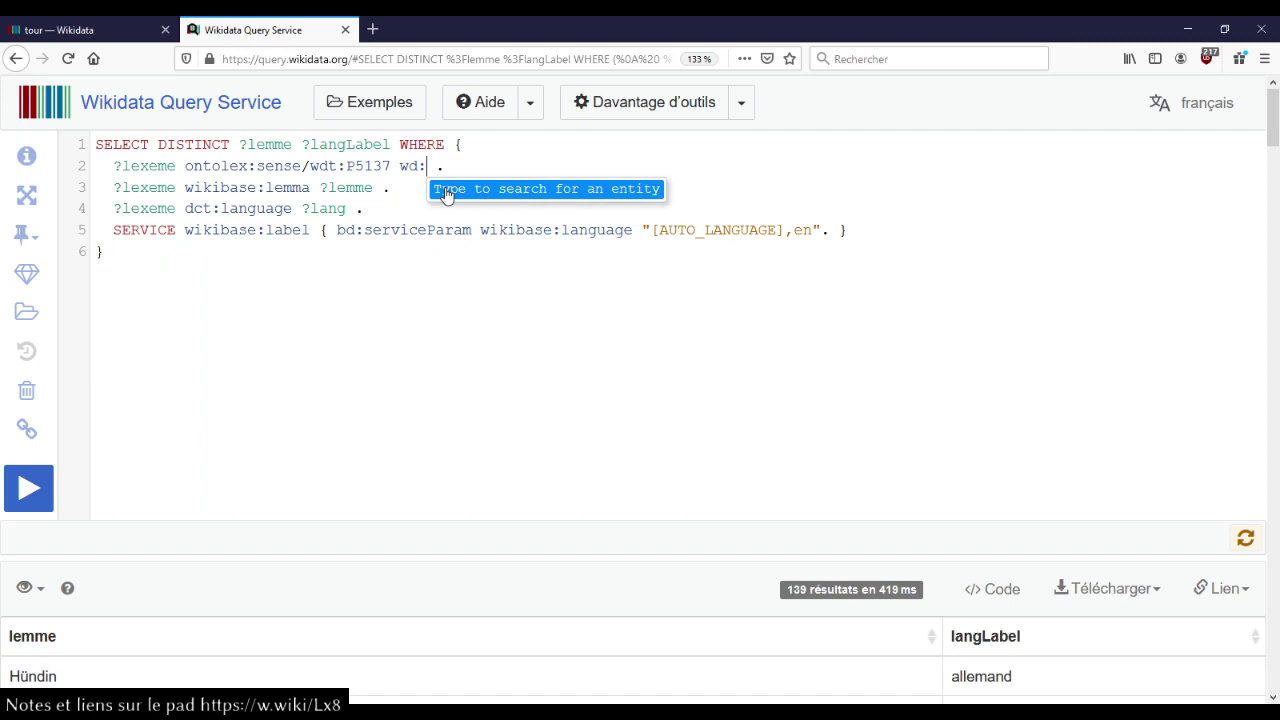
pyautogui.write('Allema')
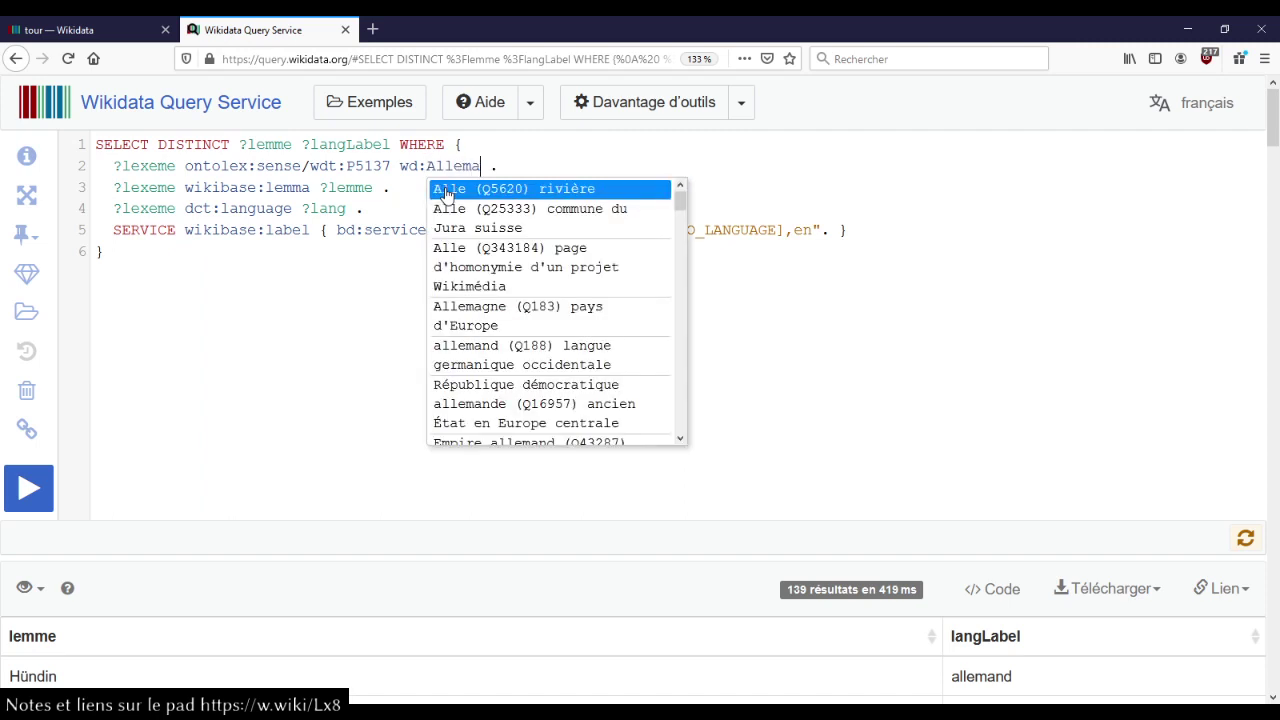
pyautogui.scroll(-2, 447, 194)
pyautogui.click(447, 190)
pyautogui.hotkey('ctrl', 'Return')
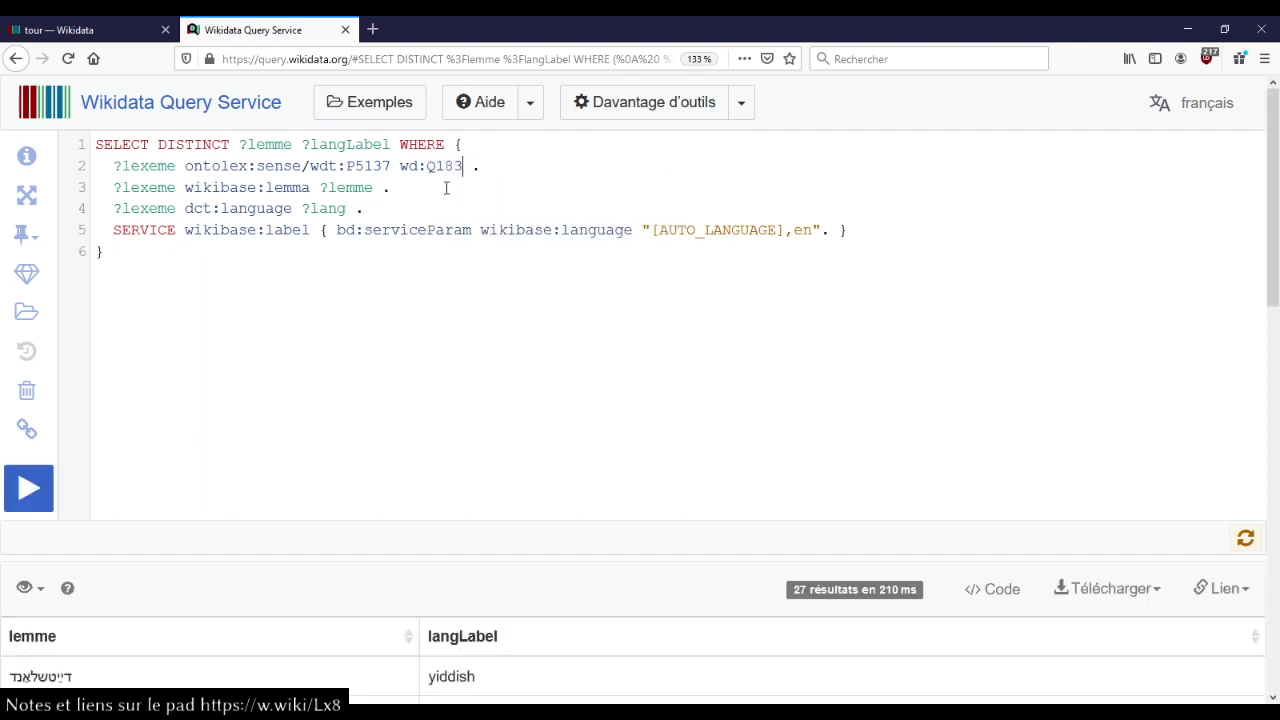
pyautogui.scroll(-3, 480, 343)
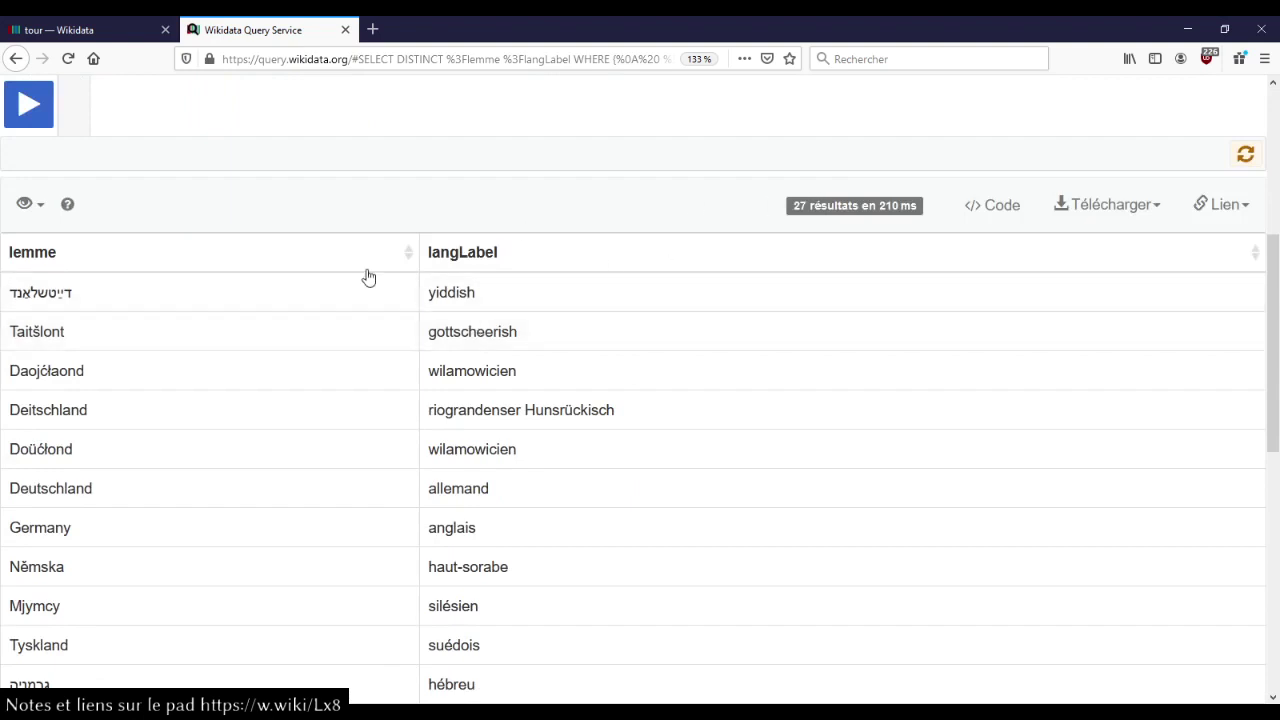
pyautogui.scroll(-2, 400, 283)
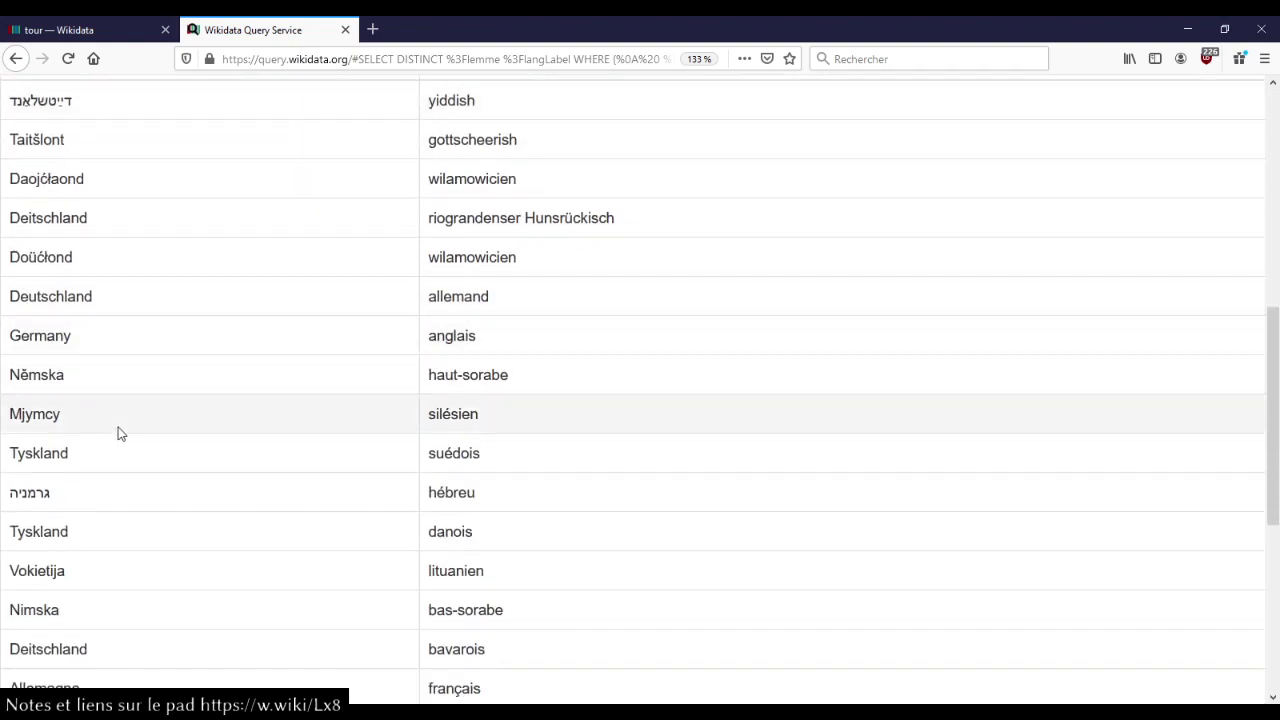
pyautogui.scroll(-1, 130, 400)
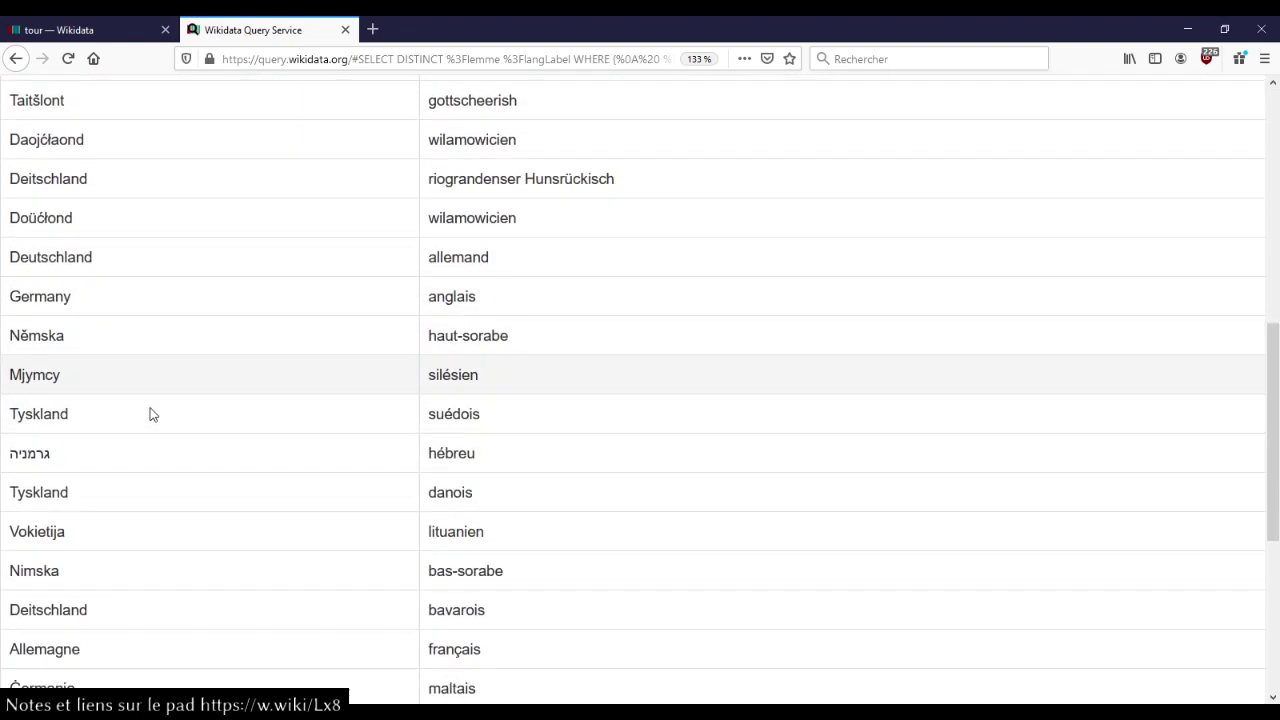
pyautogui.scroll(-4, 151, 414)
# - Replace the Allemagne entity in the P5137 triple with Mars (Q111)
pyautogui.scroll(10, 151, 414)
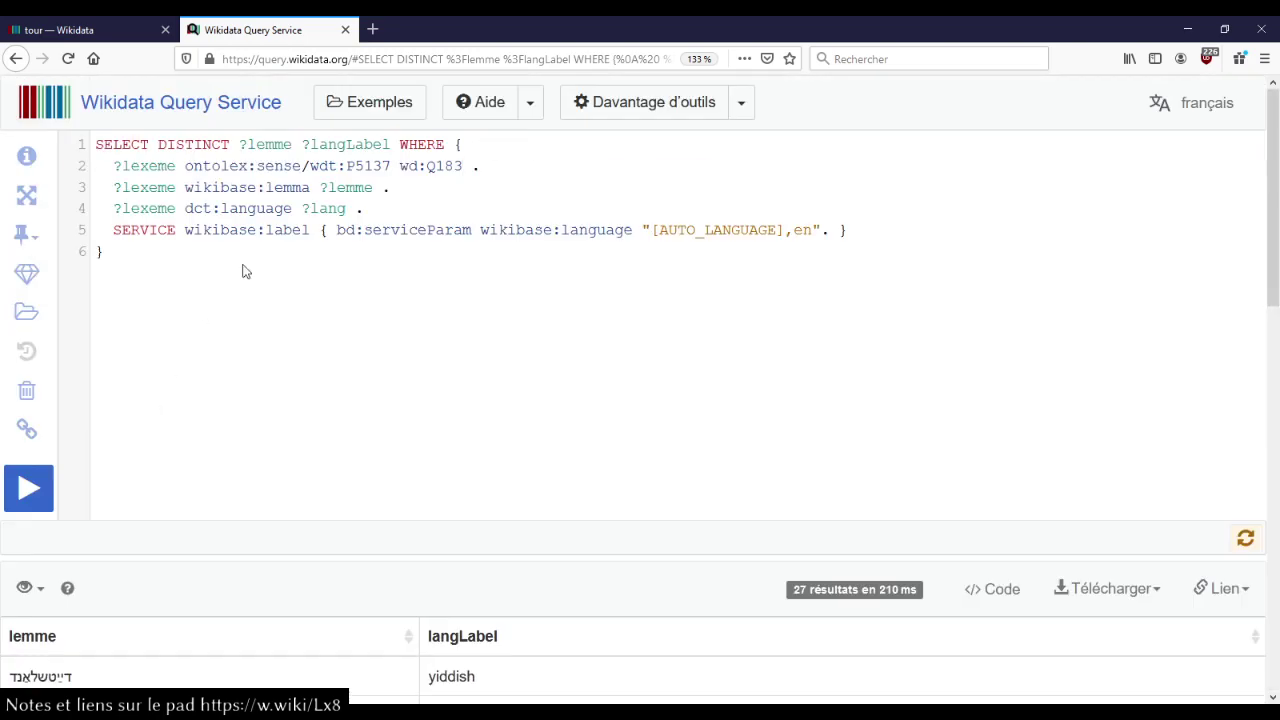
pyautogui.doubleClick(453, 166)
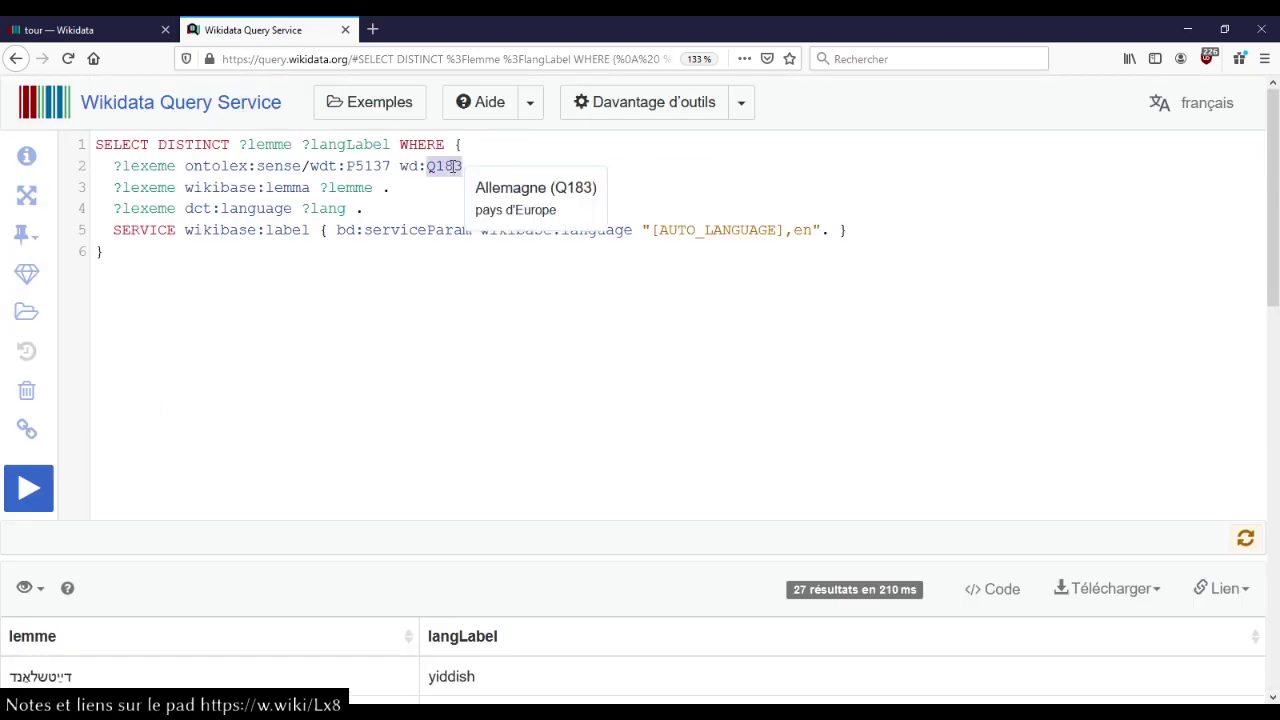
pyautogui.press('BackSpace')
pyautogui.write('mars')
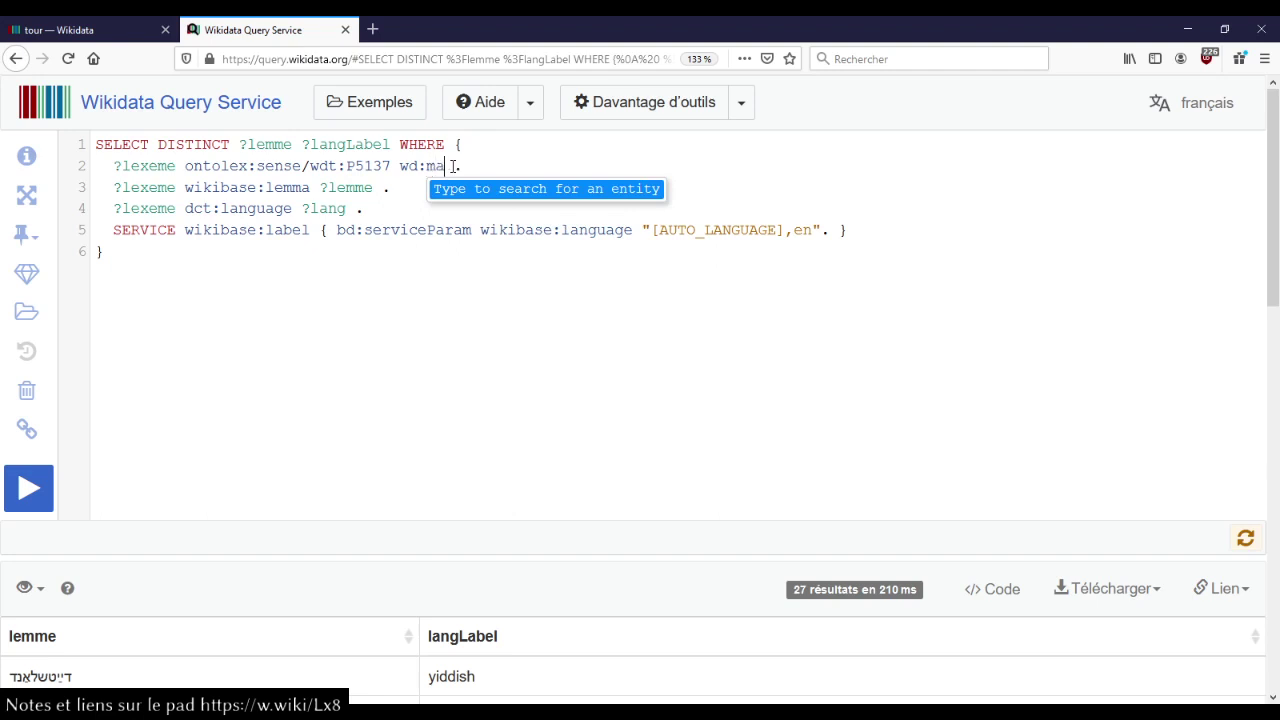
pyautogui.click(456, 193)
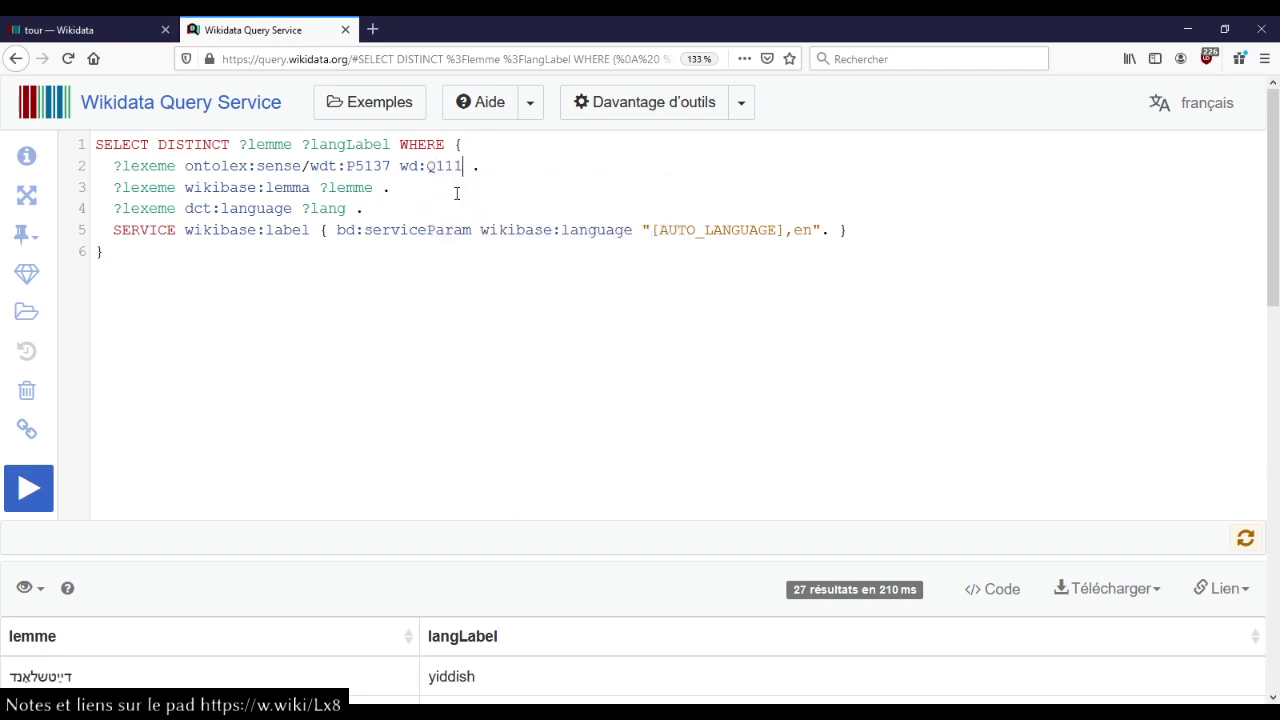
# - Run the Mars query, sort the results by lemma and look through the lemmas by language
pyautogui.hotkey('ctrl', 'Return')
pyautogui.scroll(-5, 434, 346)
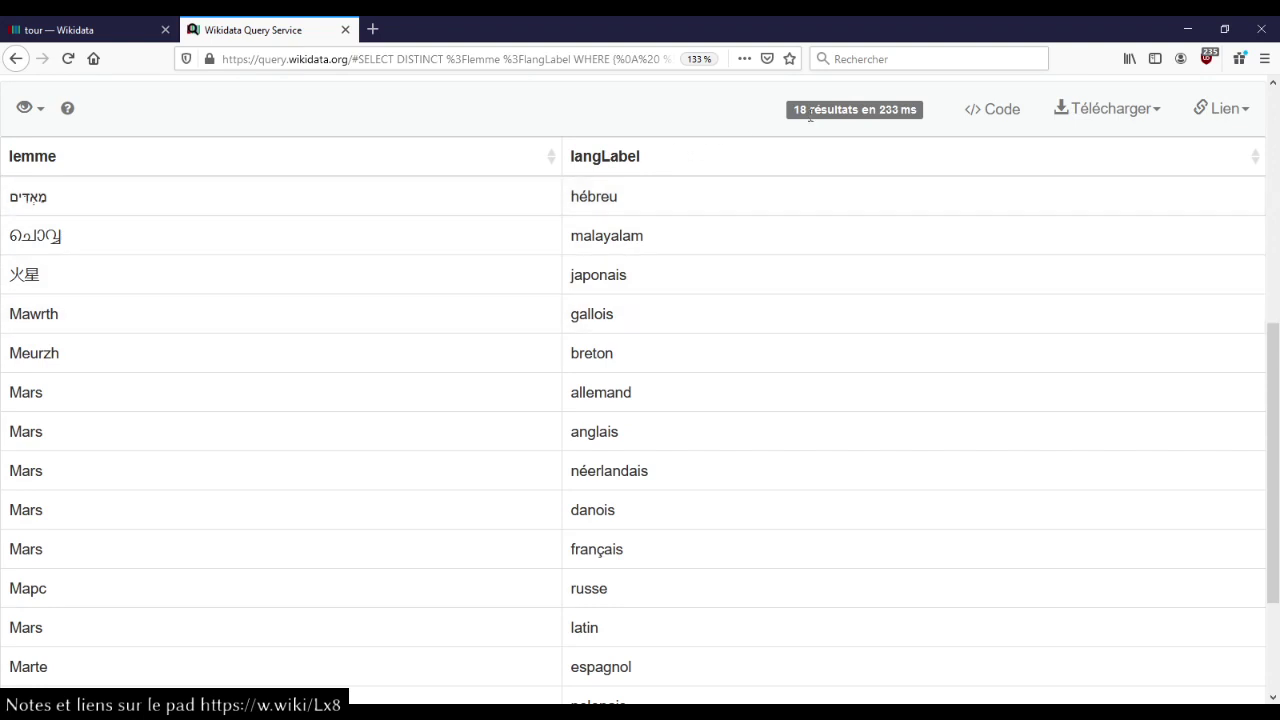
pyautogui.scroll(-3, 325, 265)
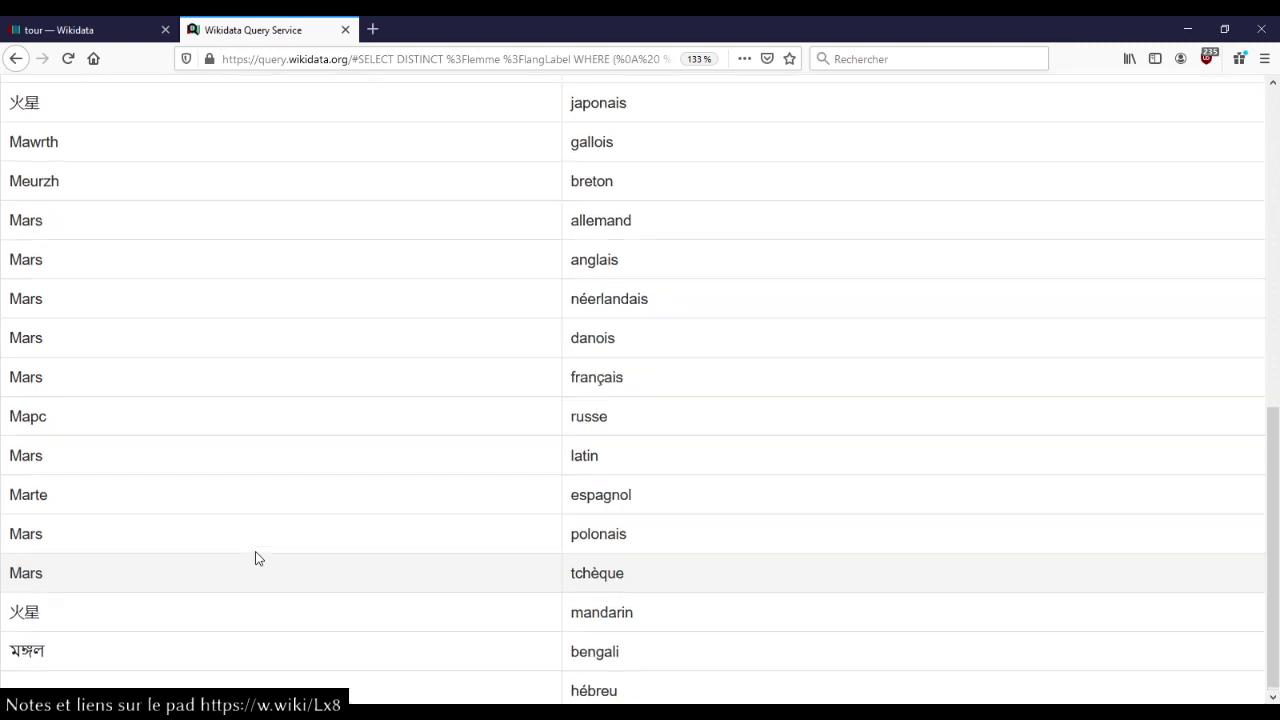
pyautogui.scroll(5, 255, 557)
pyautogui.click(318, 376)
pyautogui.scroll(-4, 320, 372)
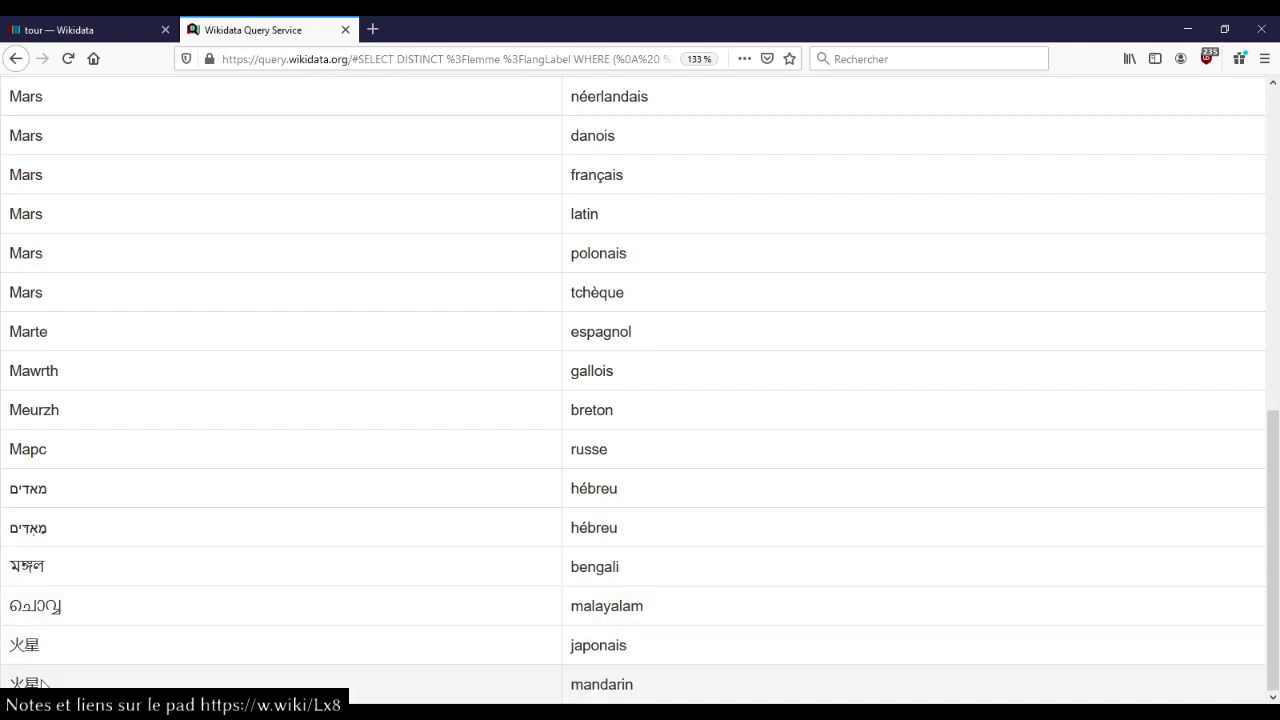
# - Highlight the Japanese lemma 火星 and its individual characters to compare it with the Mandarin lemma
pyautogui.doubleClick(30, 645)
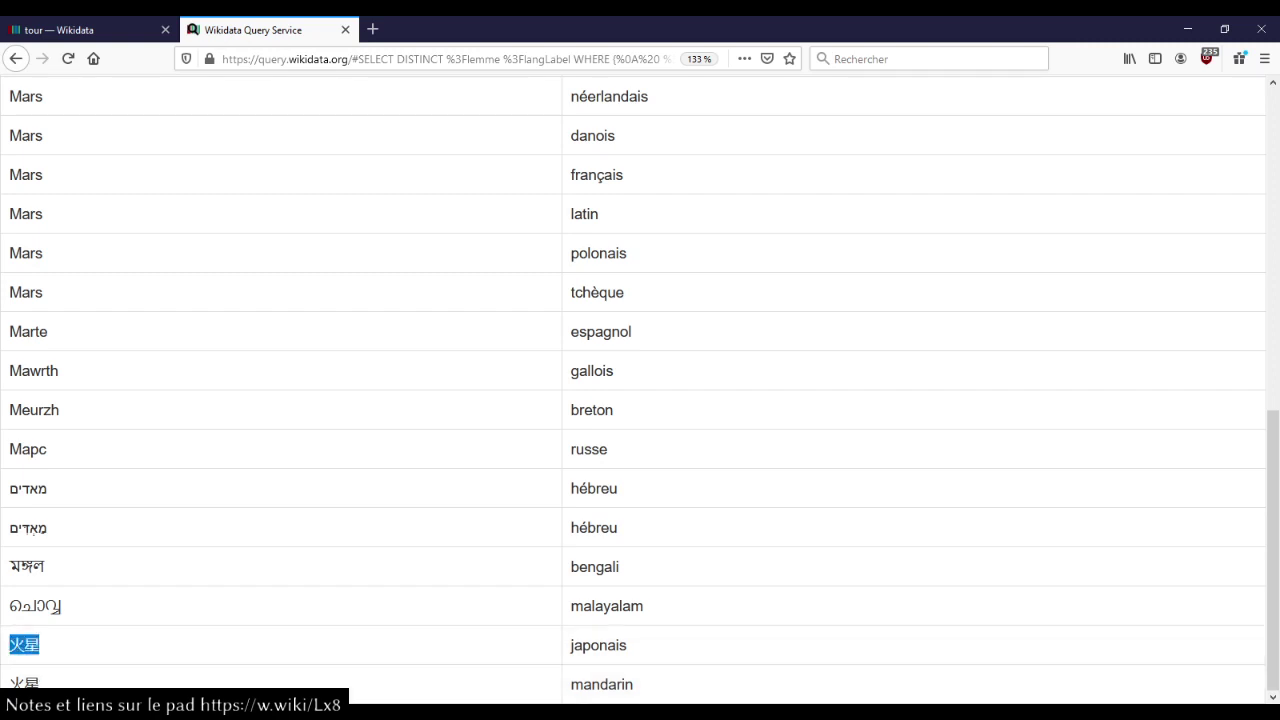
pyautogui.click(74, 632)
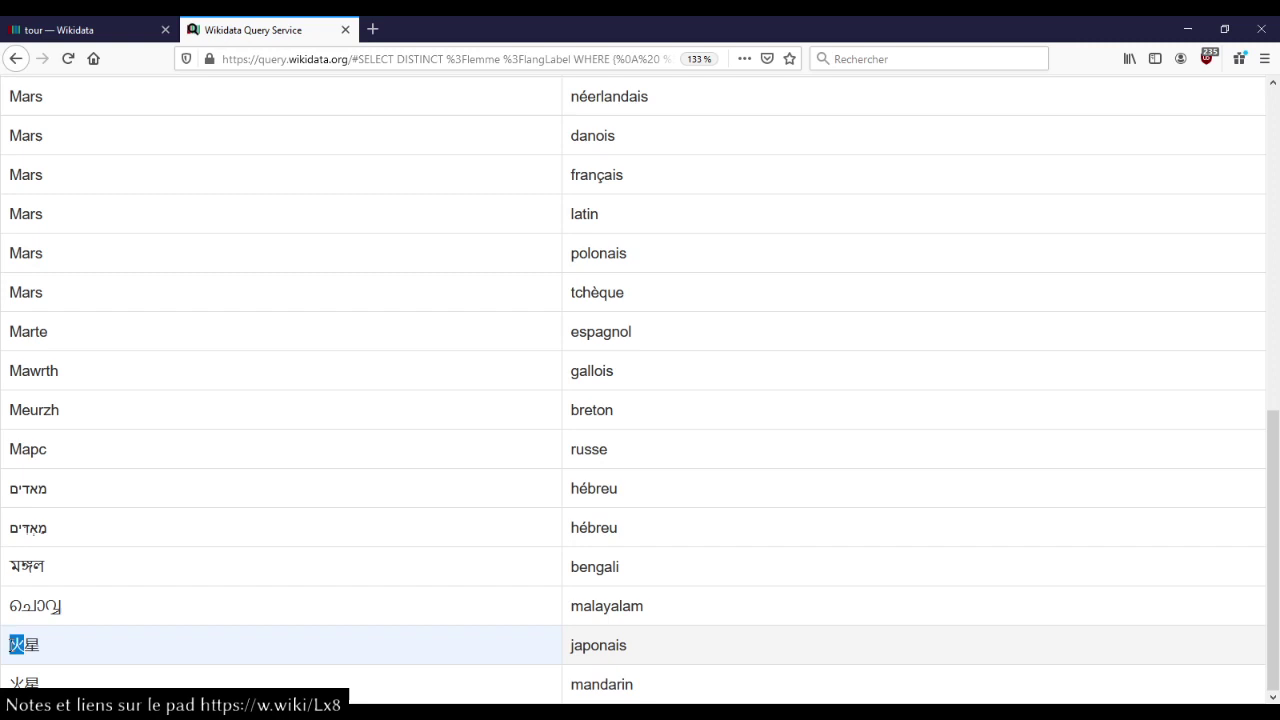
pyautogui.click(88, 648)
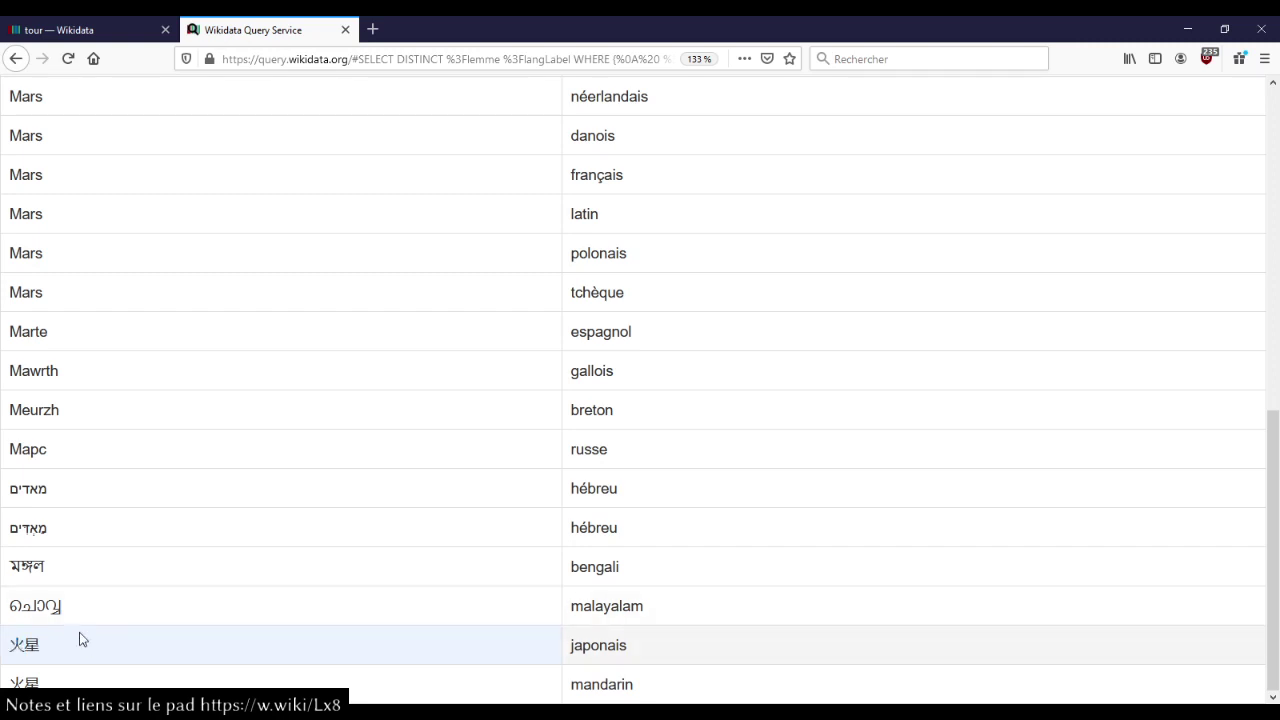
pyautogui.moveTo(25, 647); pyautogui.dragTo(46, 651)
pyautogui.click(46, 651)
pyautogui.moveTo(26, 647); pyautogui.dragTo(64, 648)
pyautogui.click(66, 648)
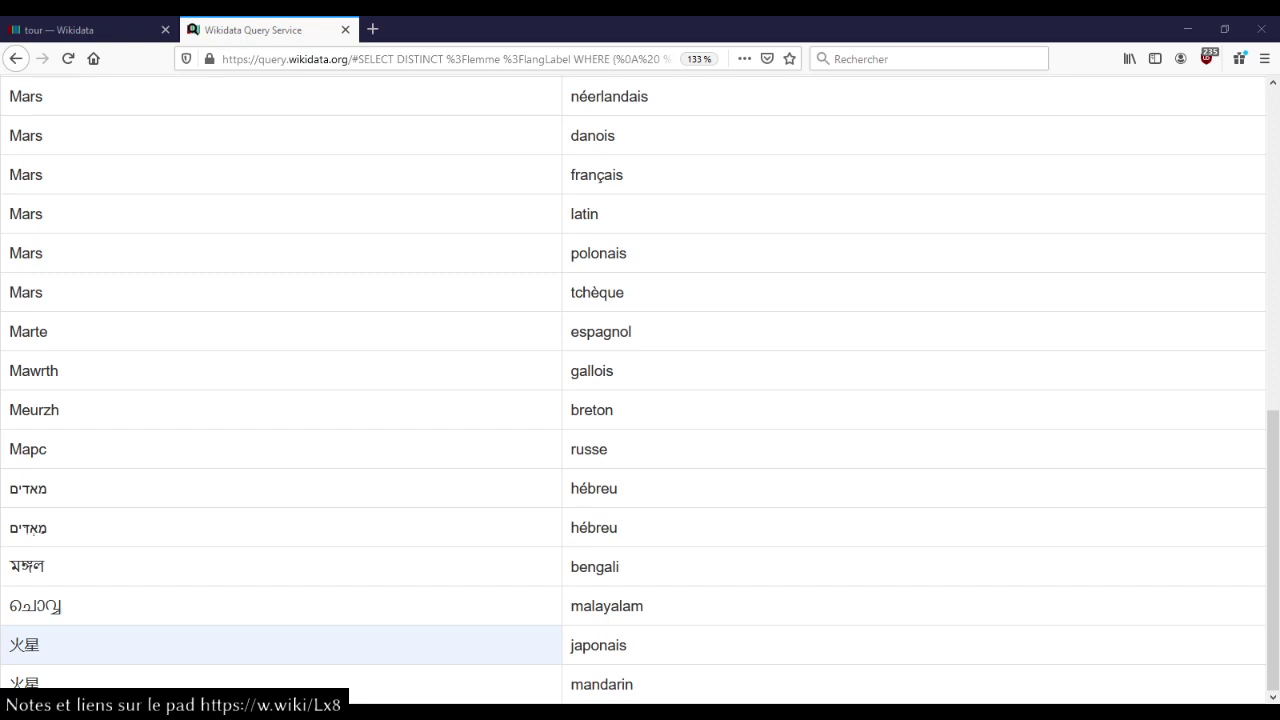
# - Clear the whole Mars query and insert an empty SELECT * WHERE { } template
pyautogui.scroll(10, 137, 349)
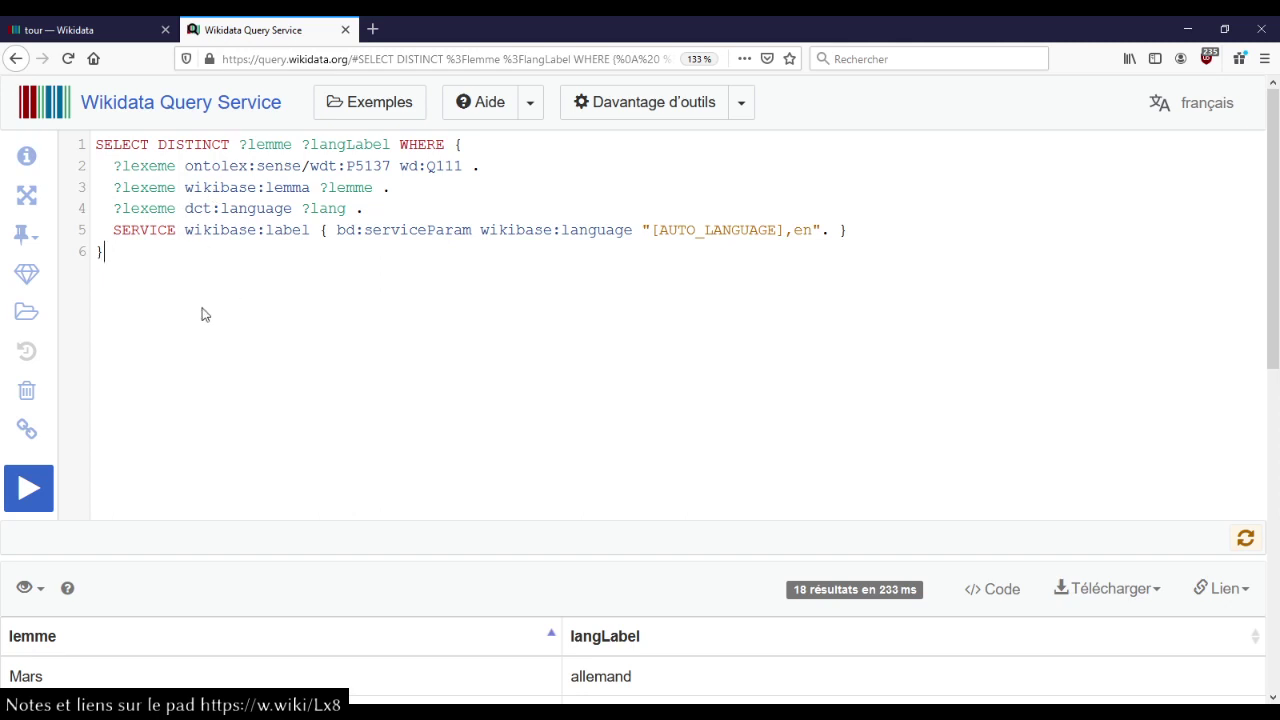
pyautogui.hotkey('ctrl', 'a')
pyautogui.press('BackSpace')
pyautogui.write('sele')
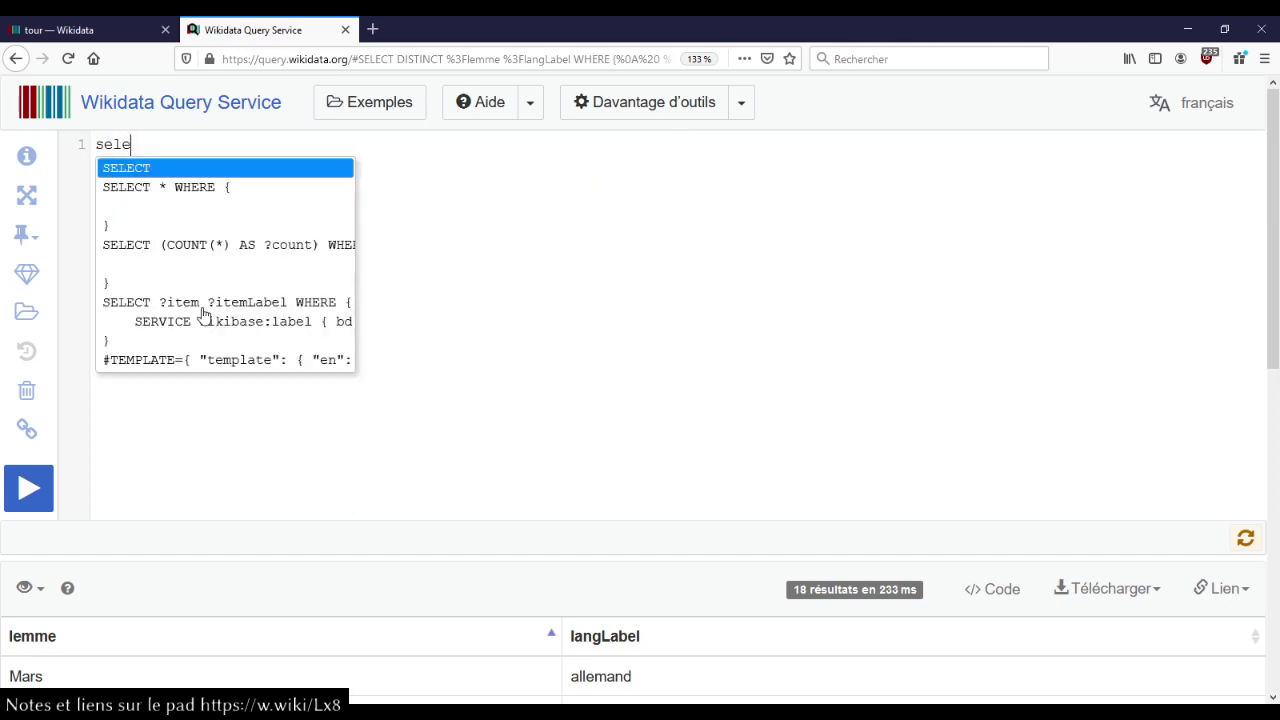
pyautogui.press('Down')
pyautogui.press('Return')
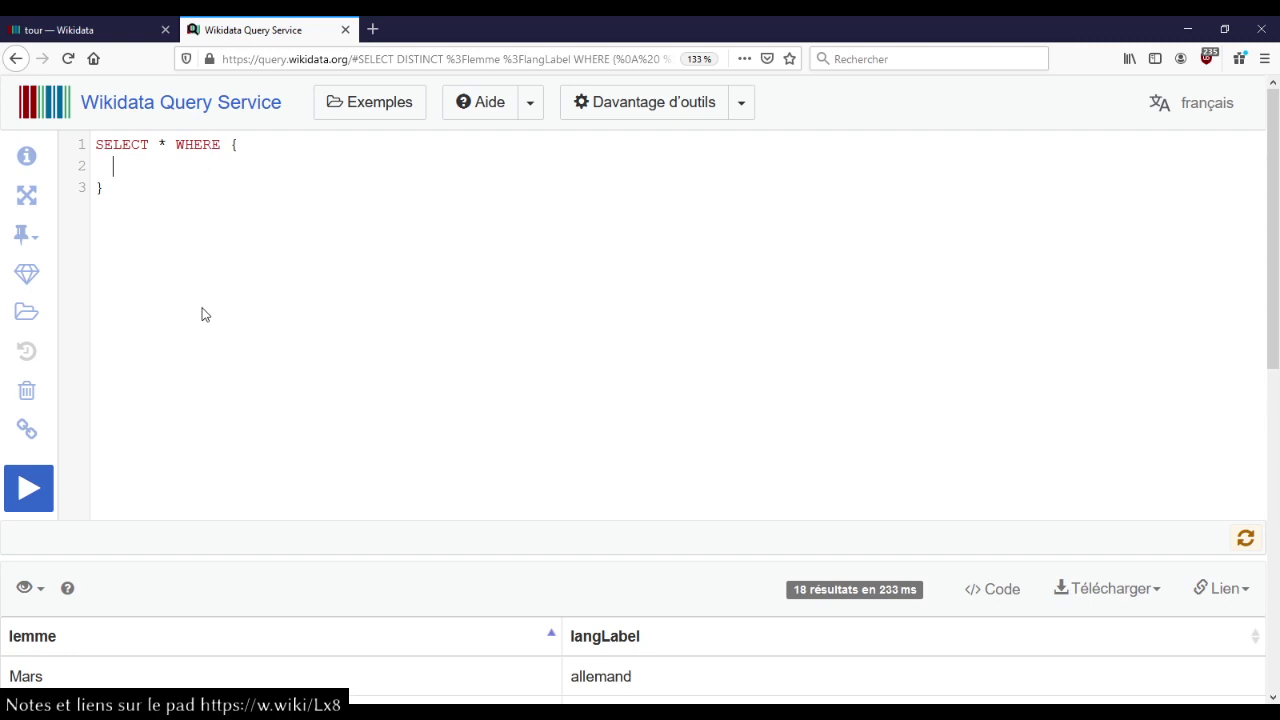
# - Begin the first triple in the WHERE block with ?verb dct:language
pyautogui.write('?verb wdt:')
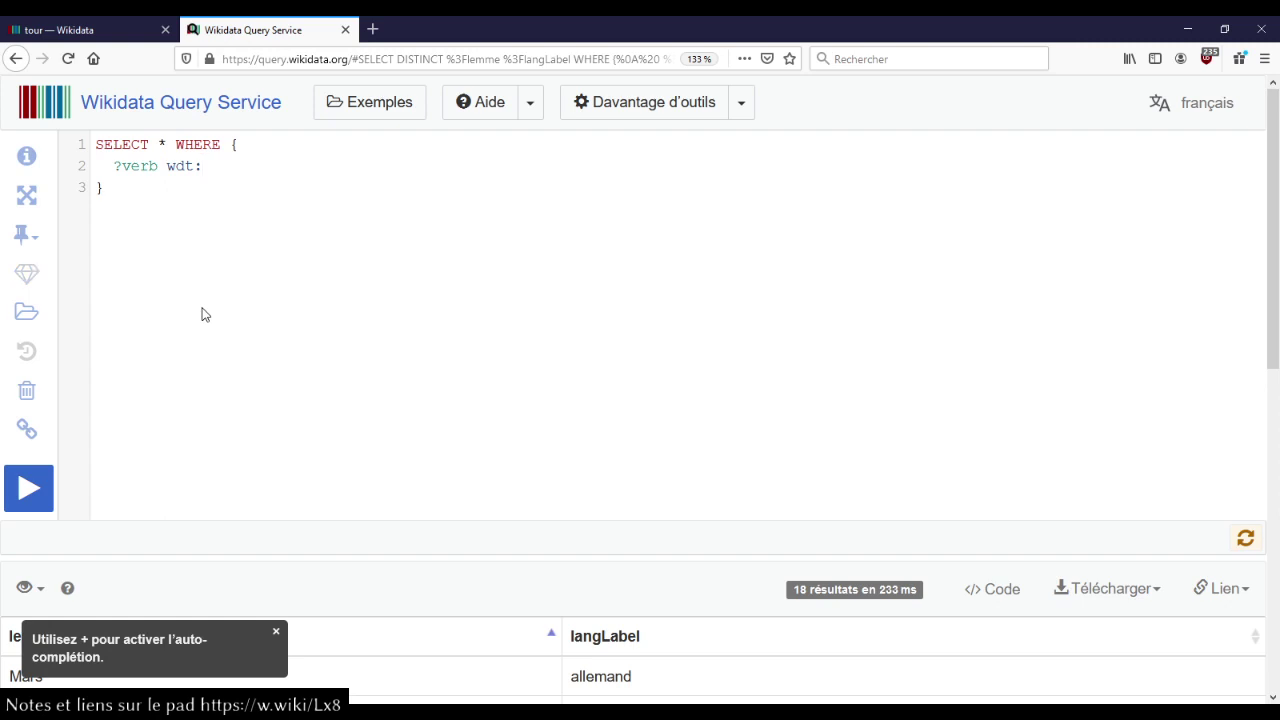
pyautogui.hotkey('ctrl', 'shift', 'Left')
pyautogui.hotkey('ctrl', 'shift', 'Left')
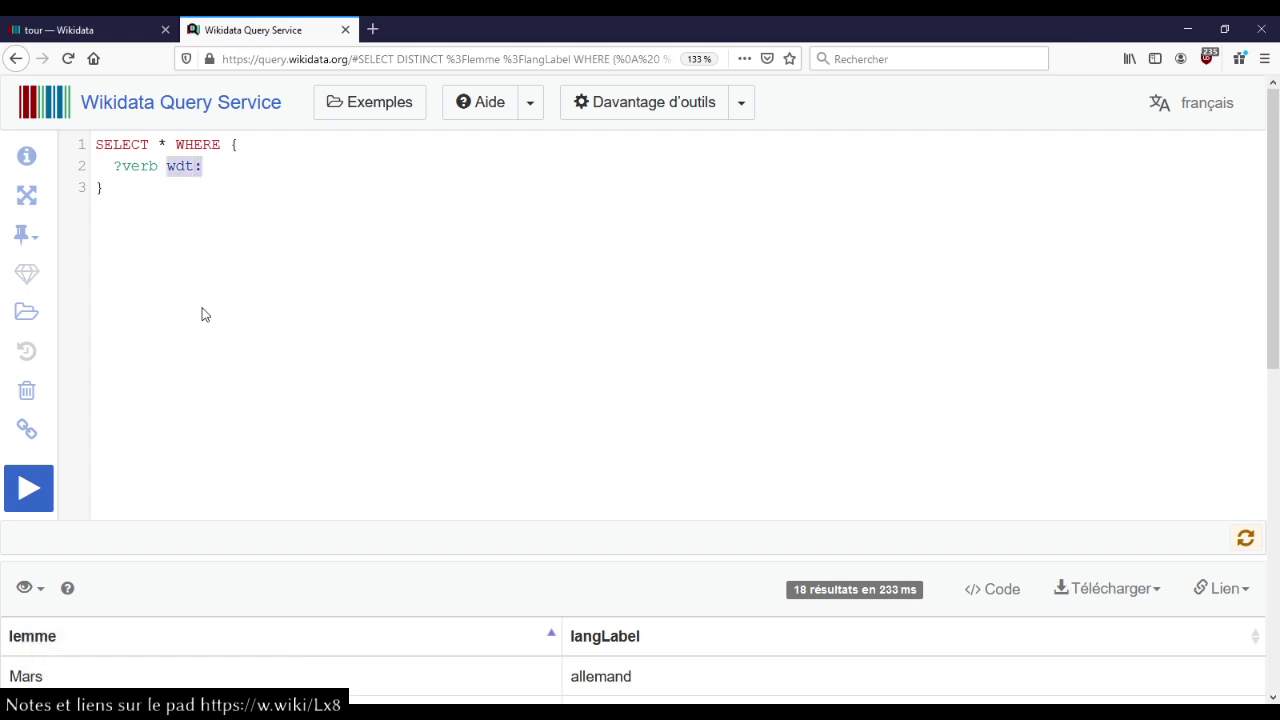
pyautogui.press('BackSpace')
pyautogui.write('dct:')
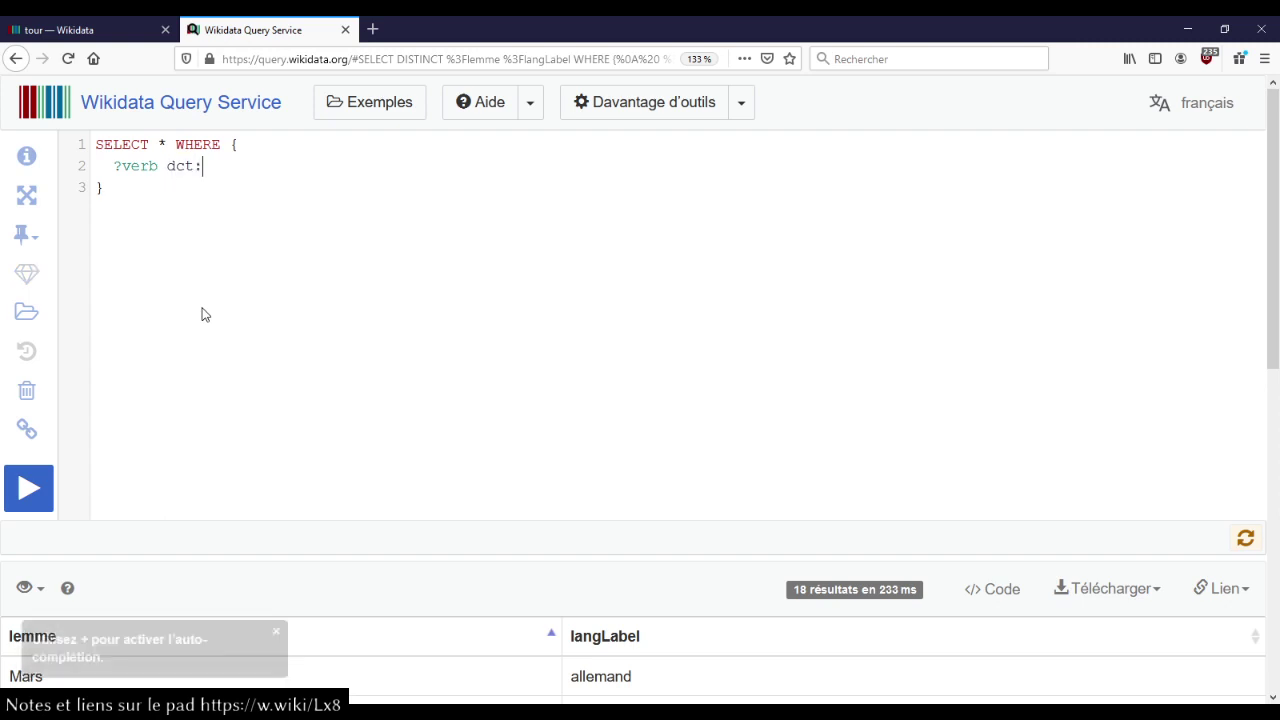
pyautogui.hotkey('ctrl', 'space')
pyautogui.press('Return')
# - Complete the dct:language triple with the French-language entity français, wd:Q150
pyautogui.write('?')
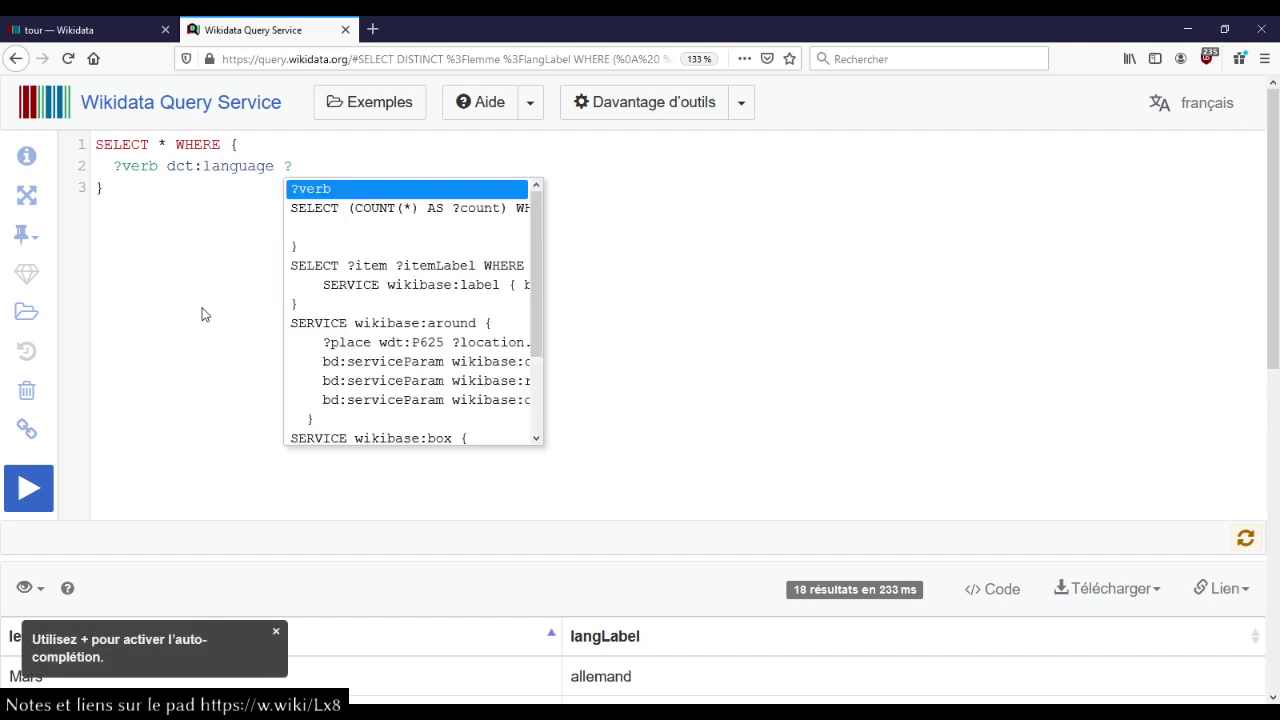
pyautogui.press('BackSpace')
pyautogui.write('wd:')
pyautogui.hotkey('ctrl', 'space')
pyautogui.write('fran')
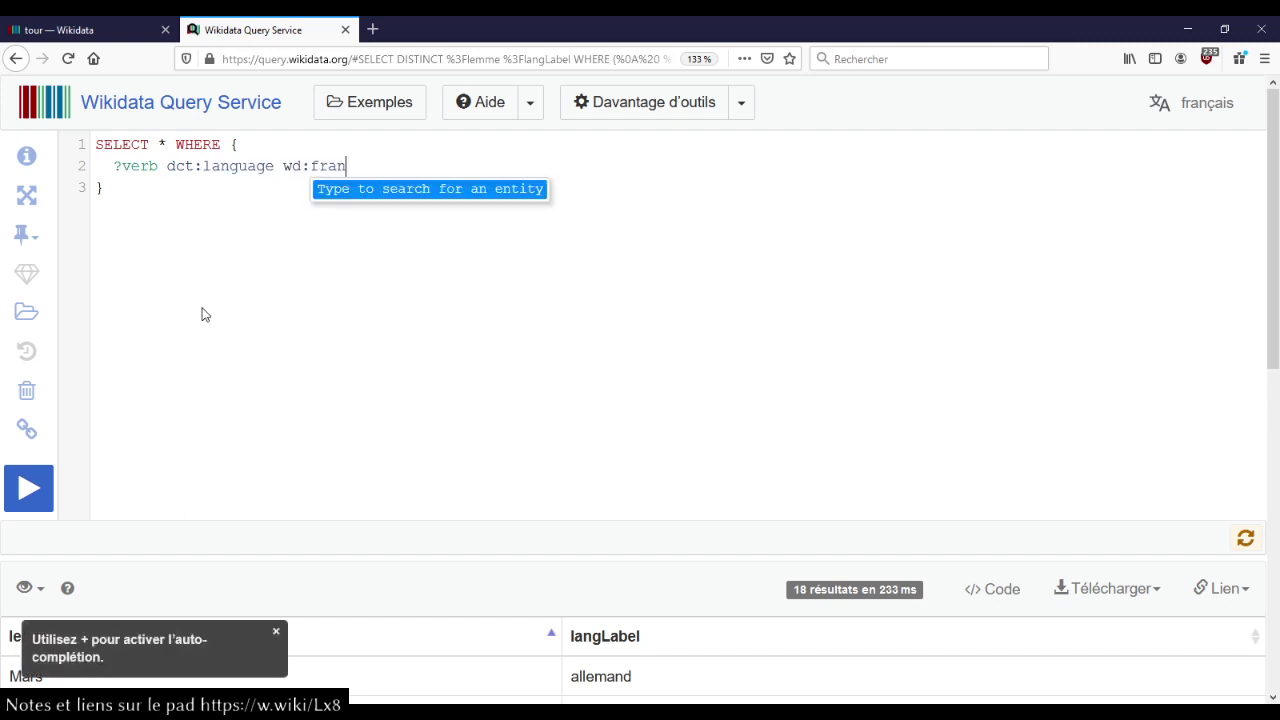
pyautogui.write('c')
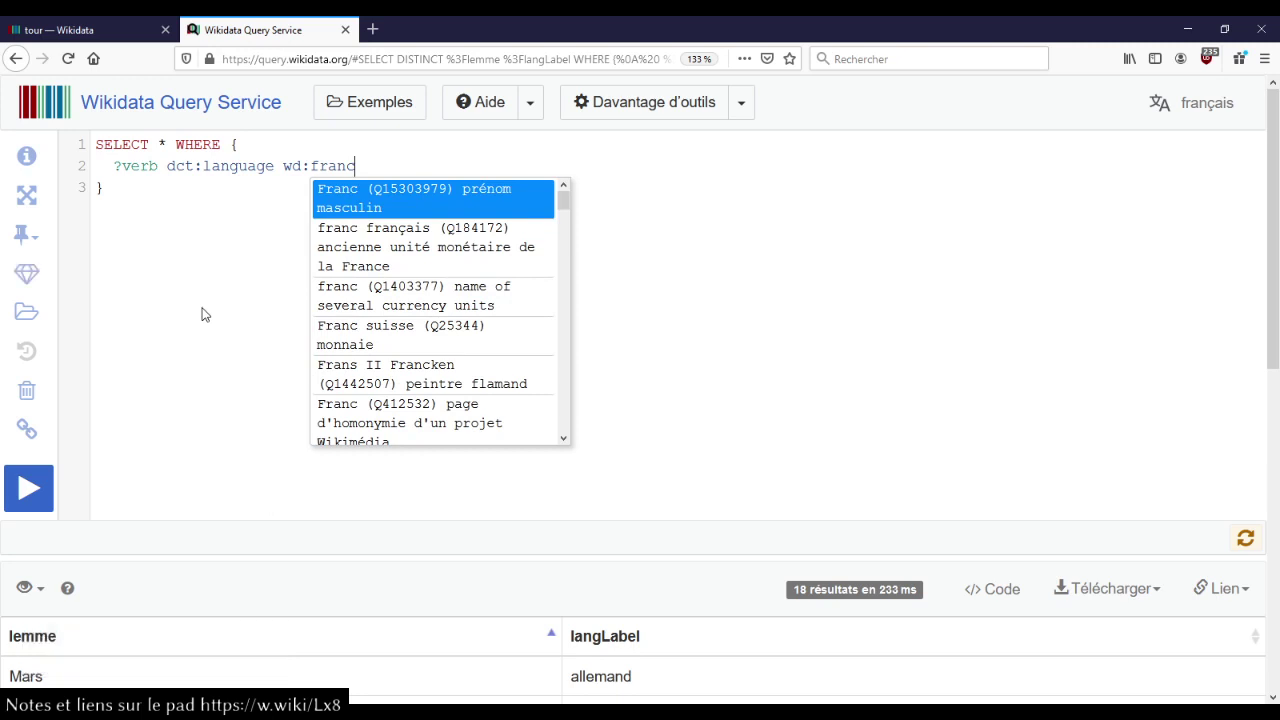
pyautogui.write('ais')
pyautogui.click(418, 199)
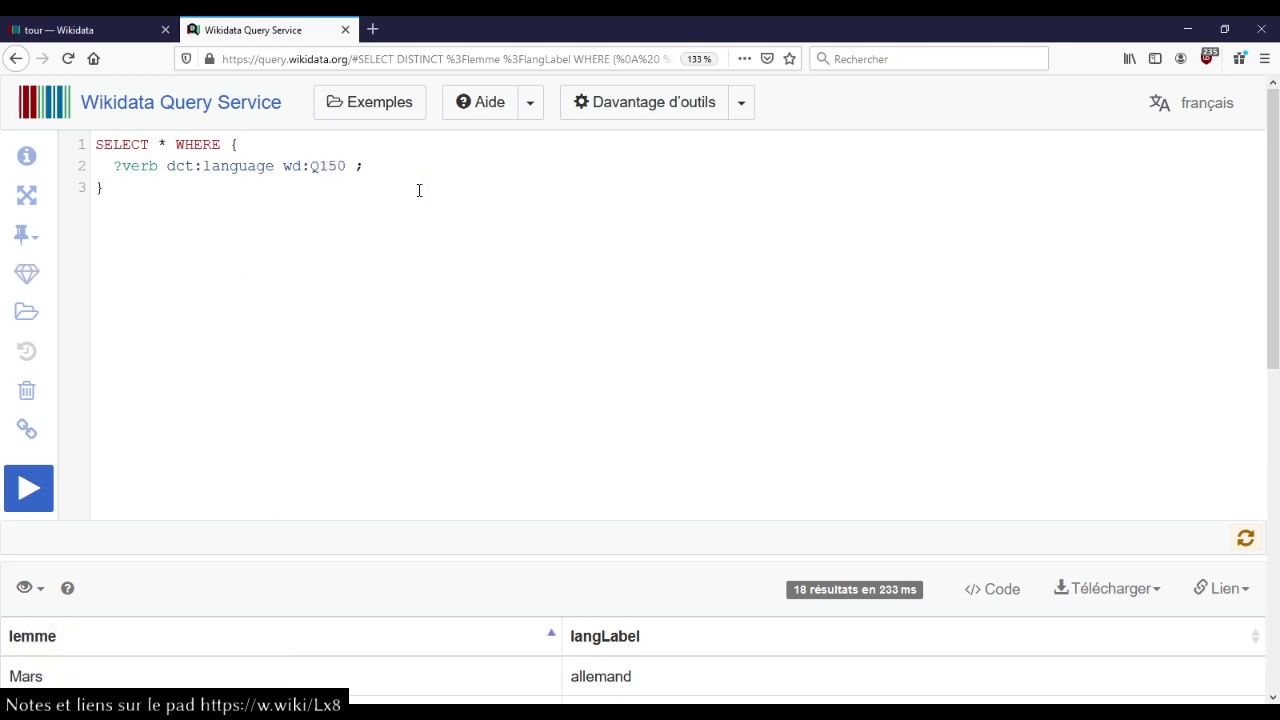
# - Add the condition wikibase:lexicalCategory wd:Q24905 (verbe) to ?verb and end the triple with a period
pyautogui.write('; wikibase:l')
pyautogui.hotkey('ctrl', 'space')
pyautogui.press('Down')
pyautogui.press('Down')
pyautogui.press('Down')
pyautogui.press('Return')
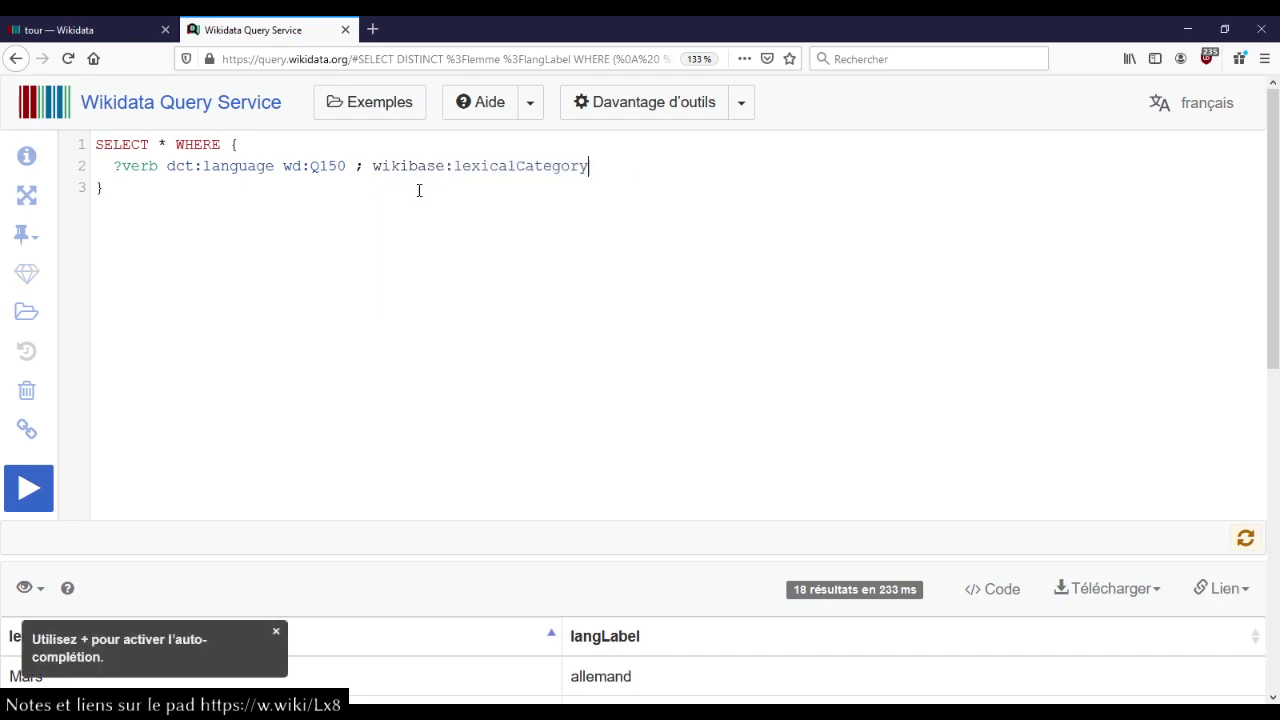
pyautogui.write('wd:verbe')
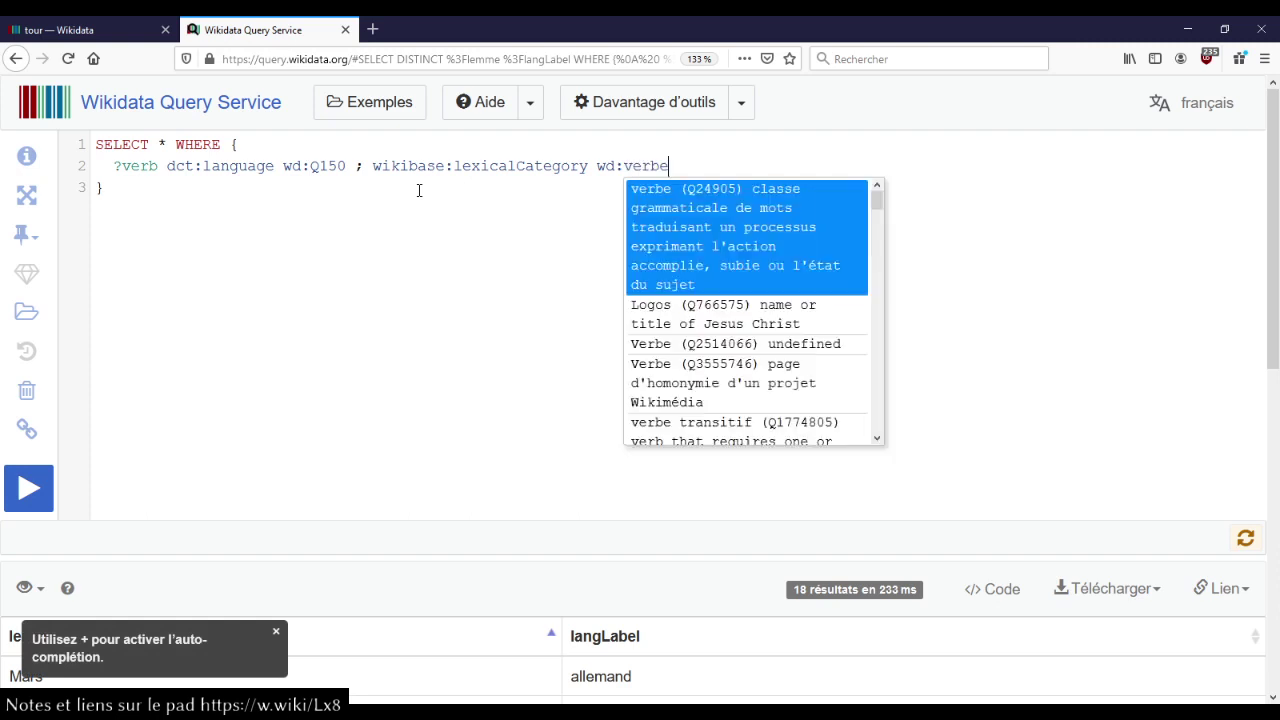
pyautogui.click(730, 250)
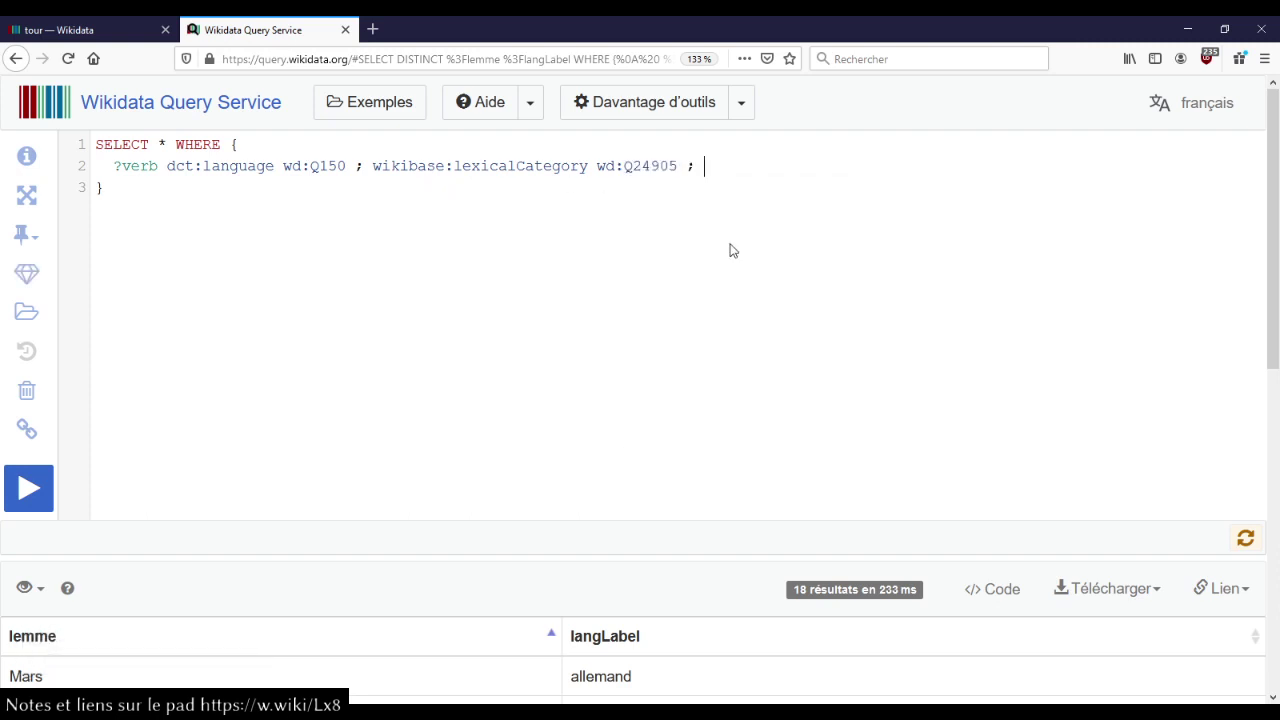
pyautogui.press('BackSpace')
pyautogui.write('.')
# - Add a second line to the query with the triple ?verb ontolex:lexicalForm ?f
pyautogui.press('Return')
pyautogui.write('?ve')
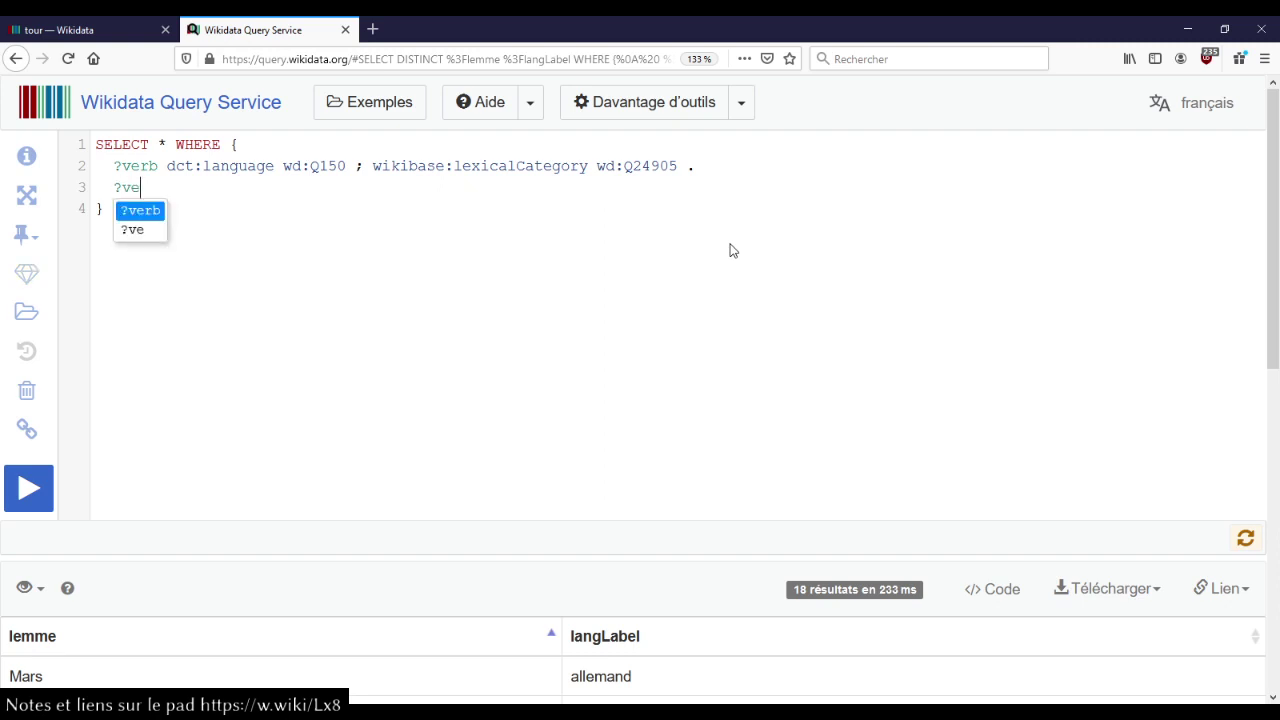
pyautogui.write('rb')
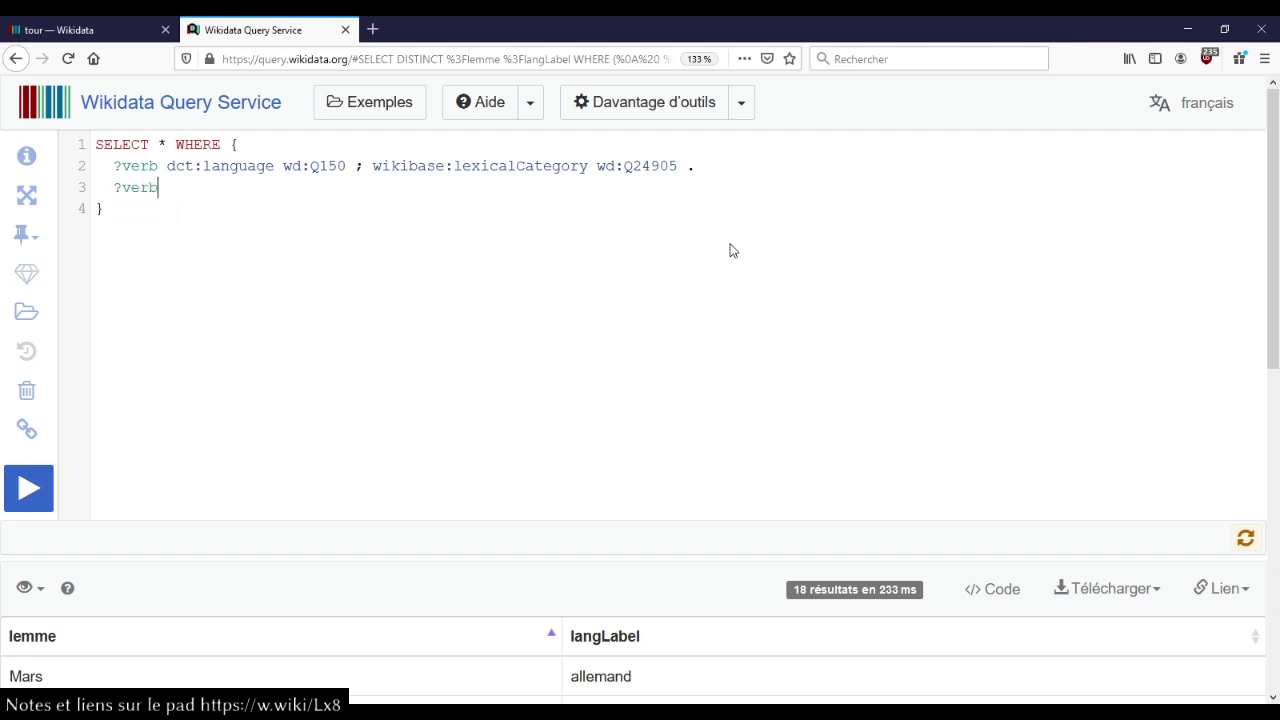
pyautogui.write(' ontole')
pyautogui.press('Down')
pyautogui.press('Down')
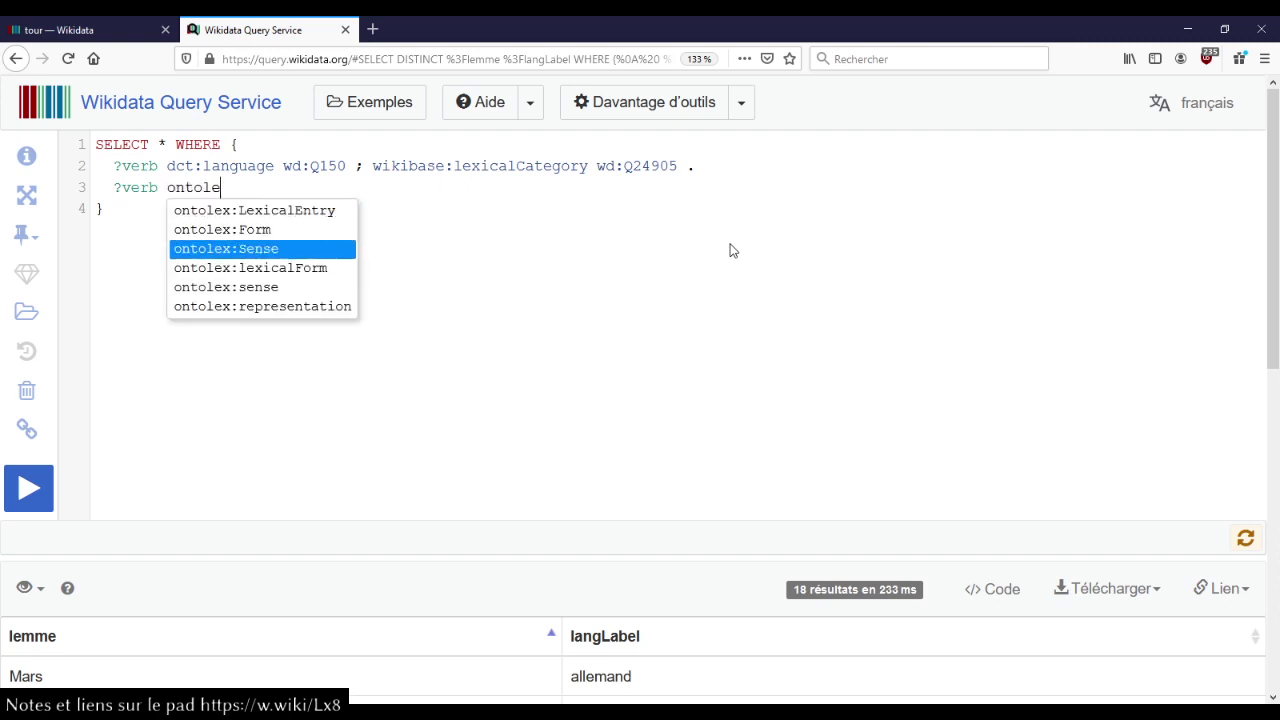
pyautogui.press('Down')
pyautogui.press('Return')
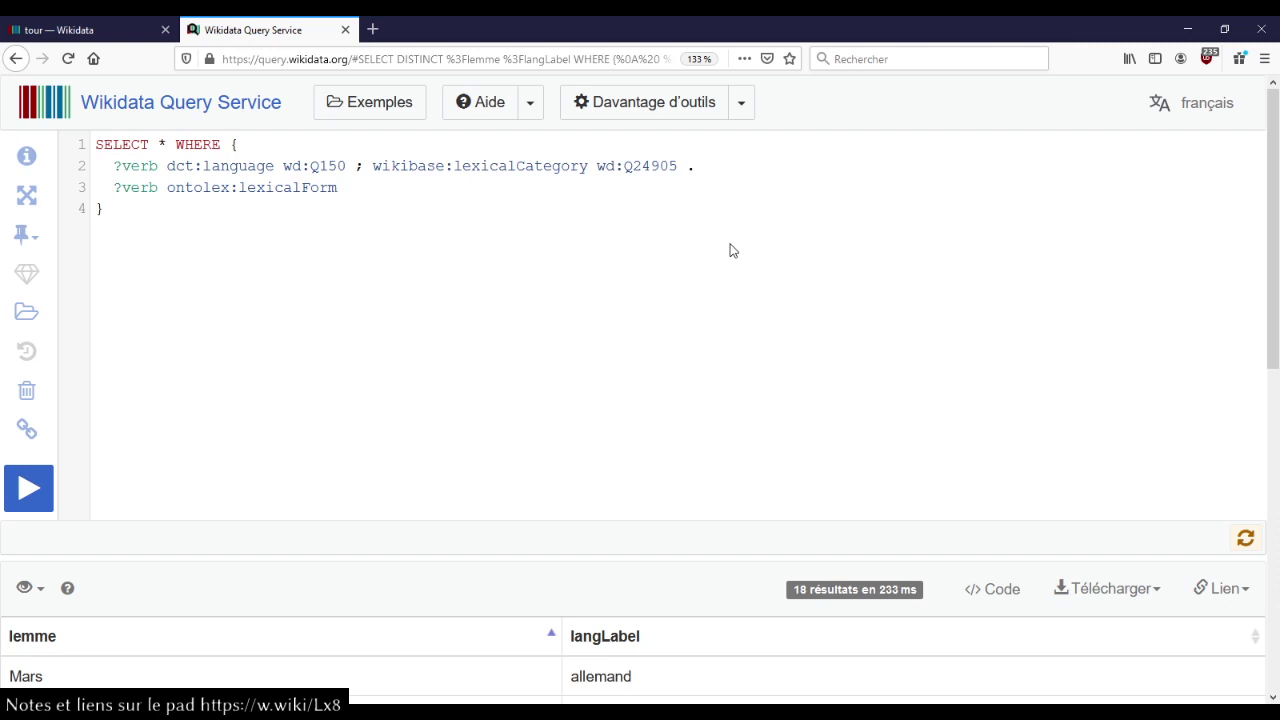
pyautogui.write('?f .')
# - Append wikibase:lemma ?lemme to the French verb conditions, run the query and look over the verbs and forms
pyautogui.press('Up')
pyautogui.press('End')
pyautogui.write('; wikibase:lemm')
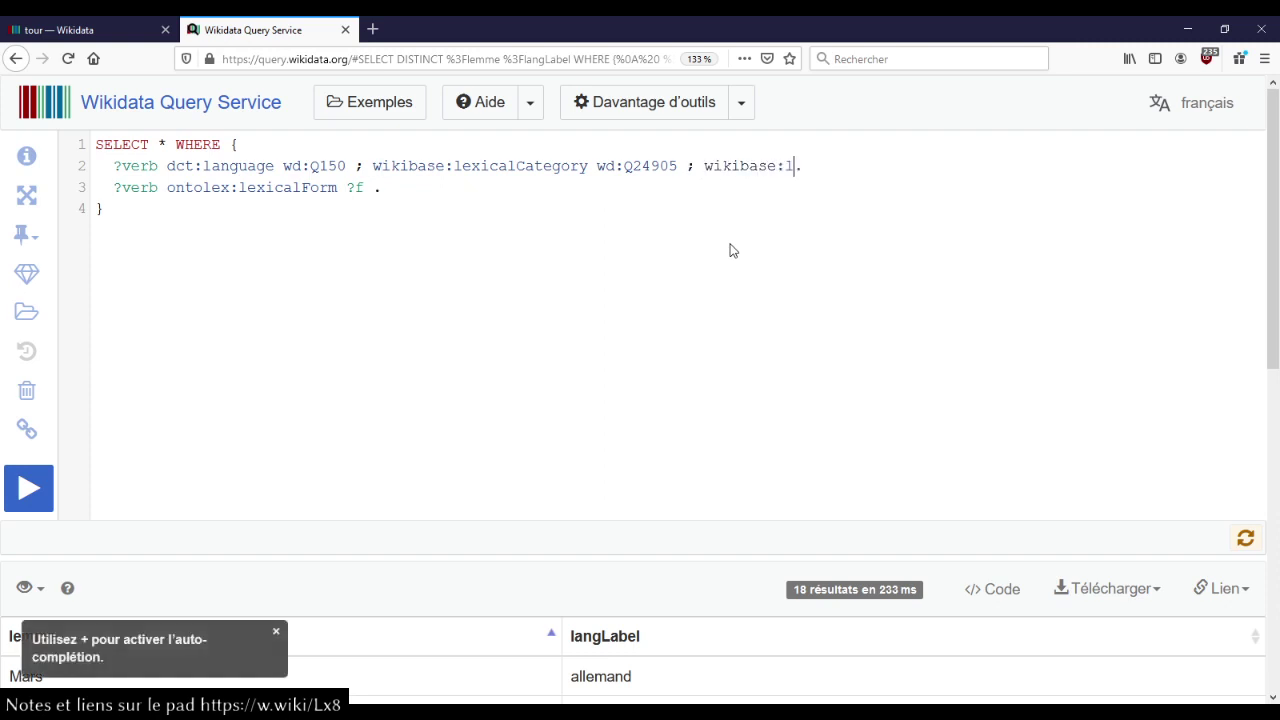
pyautogui.write('a ?lemme')
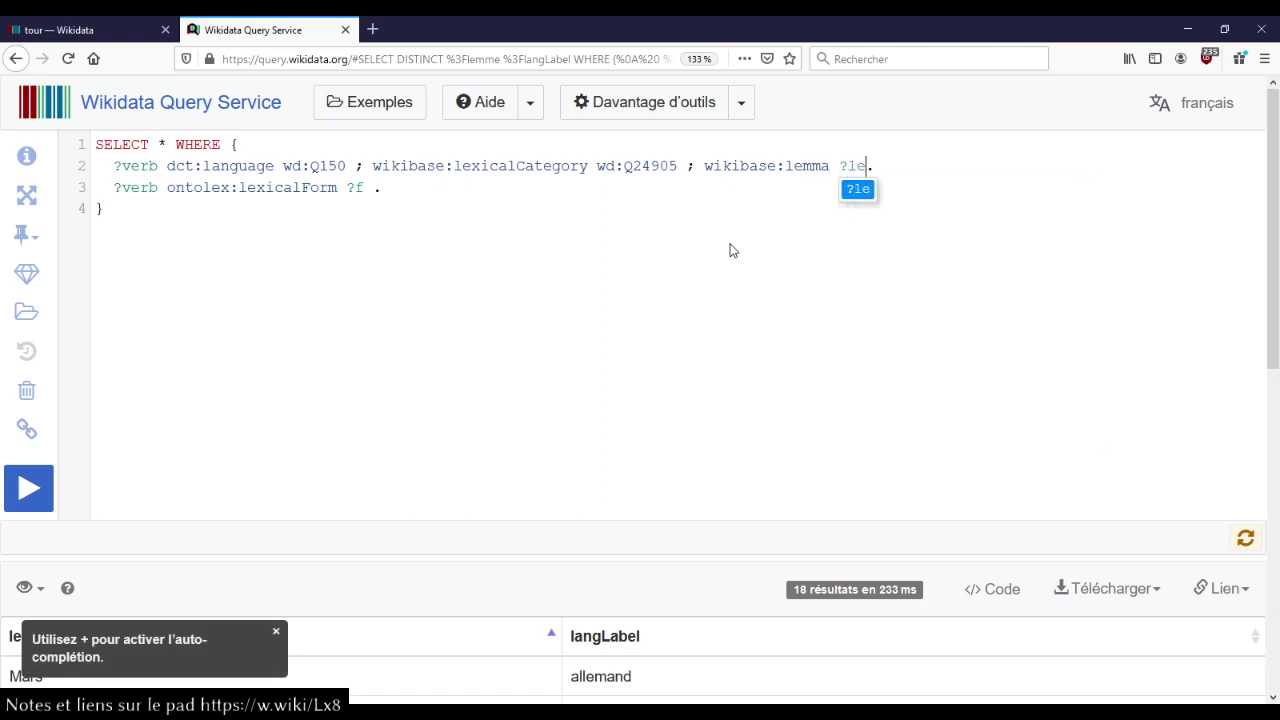
pyautogui.hotkey('ctrl', 'Return')
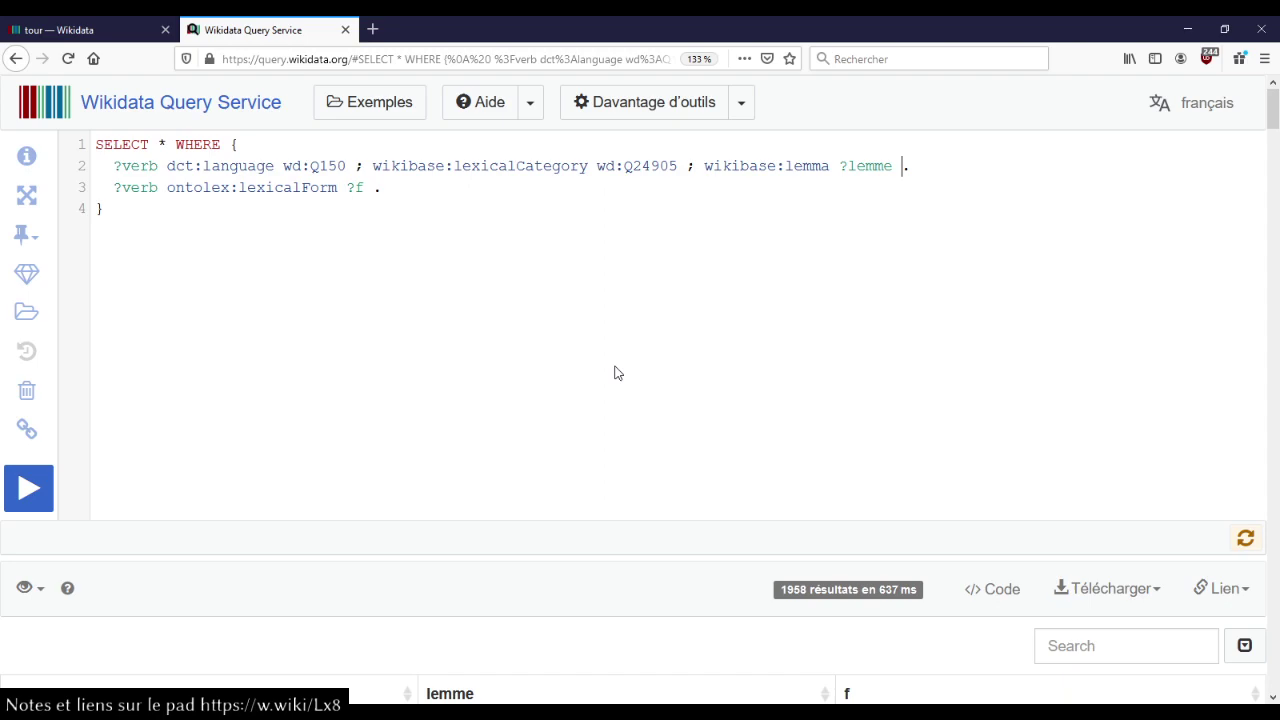
pyautogui.scroll(-3, 531, 310)
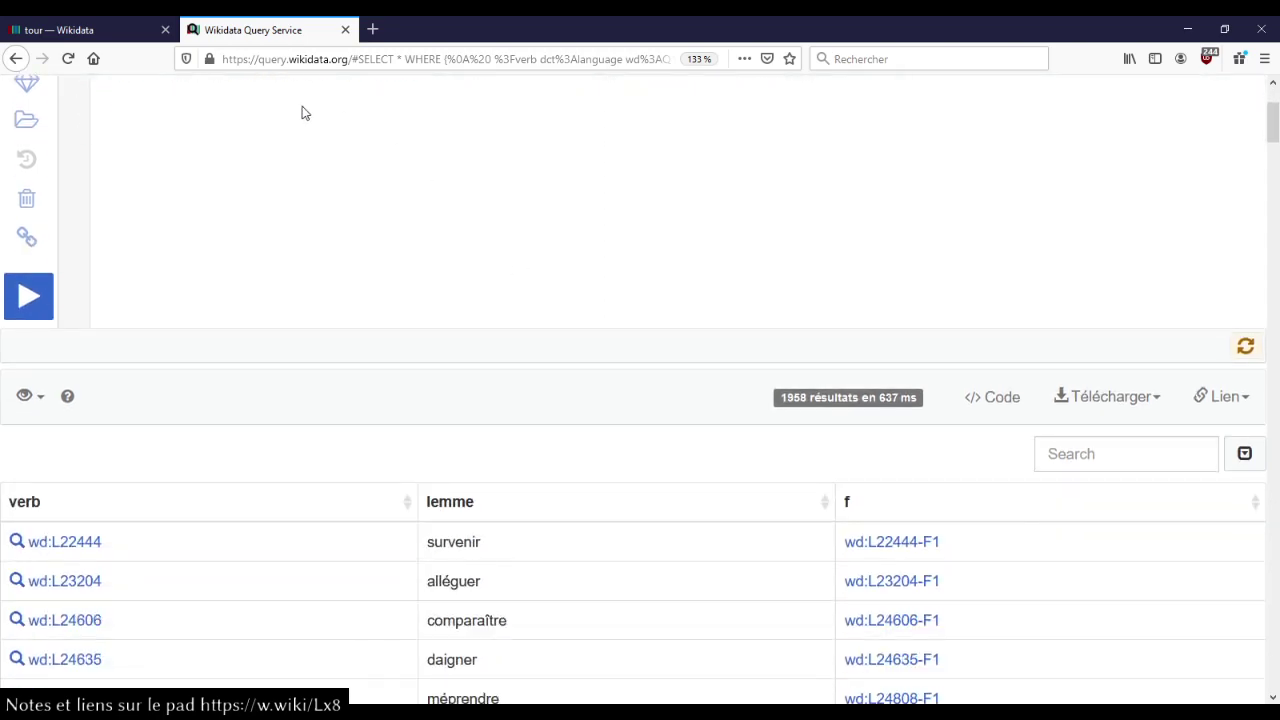
# - Switch to the Wikidata tab, search for imparfait, open the item imparfait de l'indicatif and examine its labels and statements
pyautogui.click(137, 30)
pyautogui.scroll(5, 1137, 202)
pyautogui.scroll(10, 1137, 204)
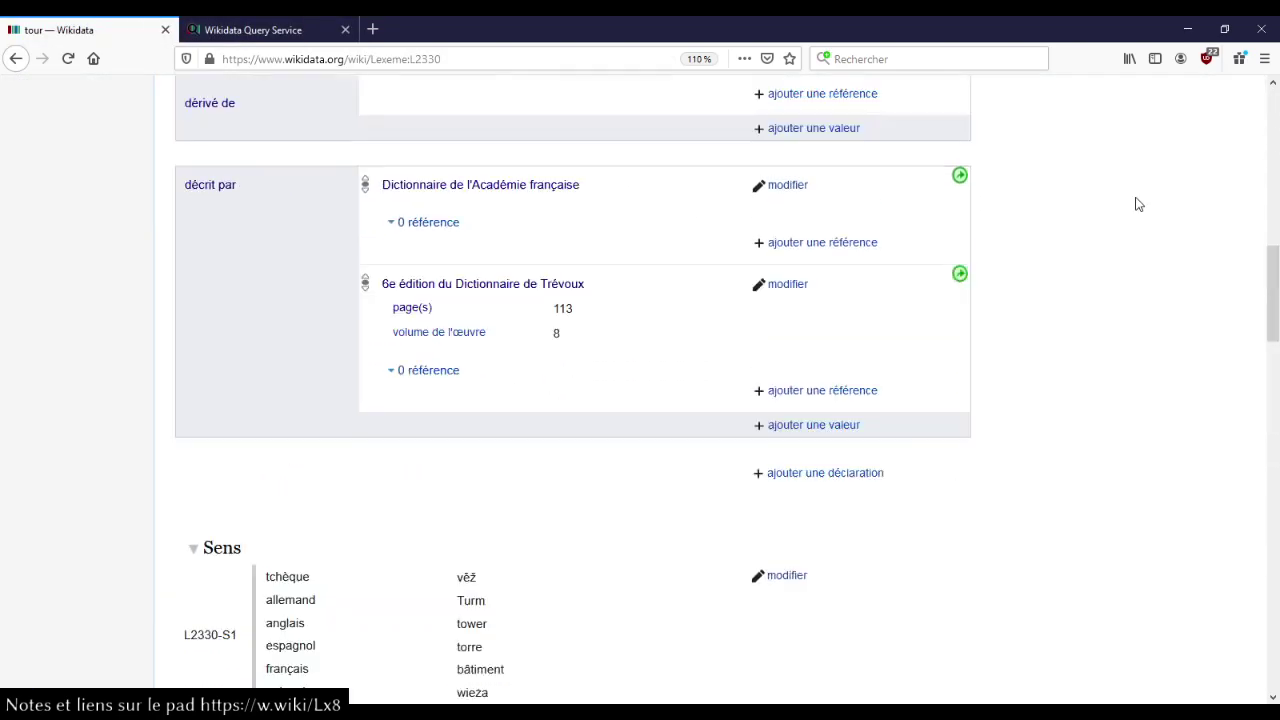
pyautogui.click(1099, 127)
pyautogui.write('i')
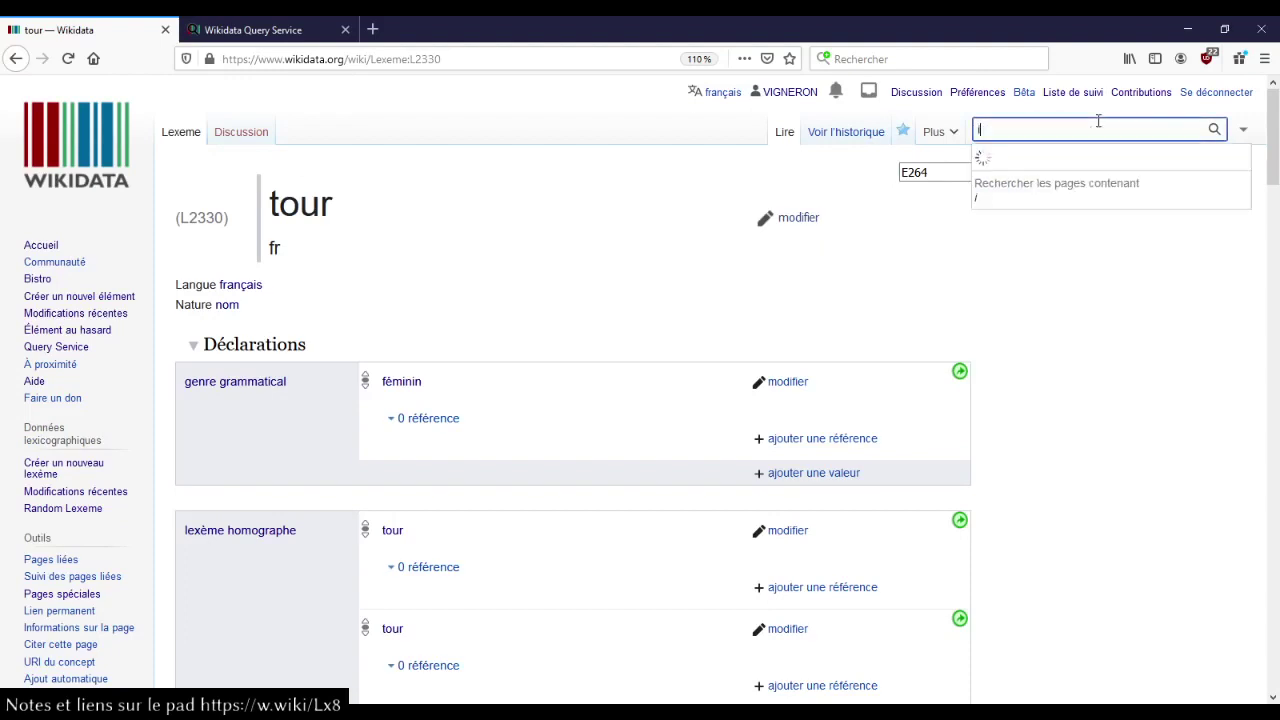
pyautogui.write('mparfait')
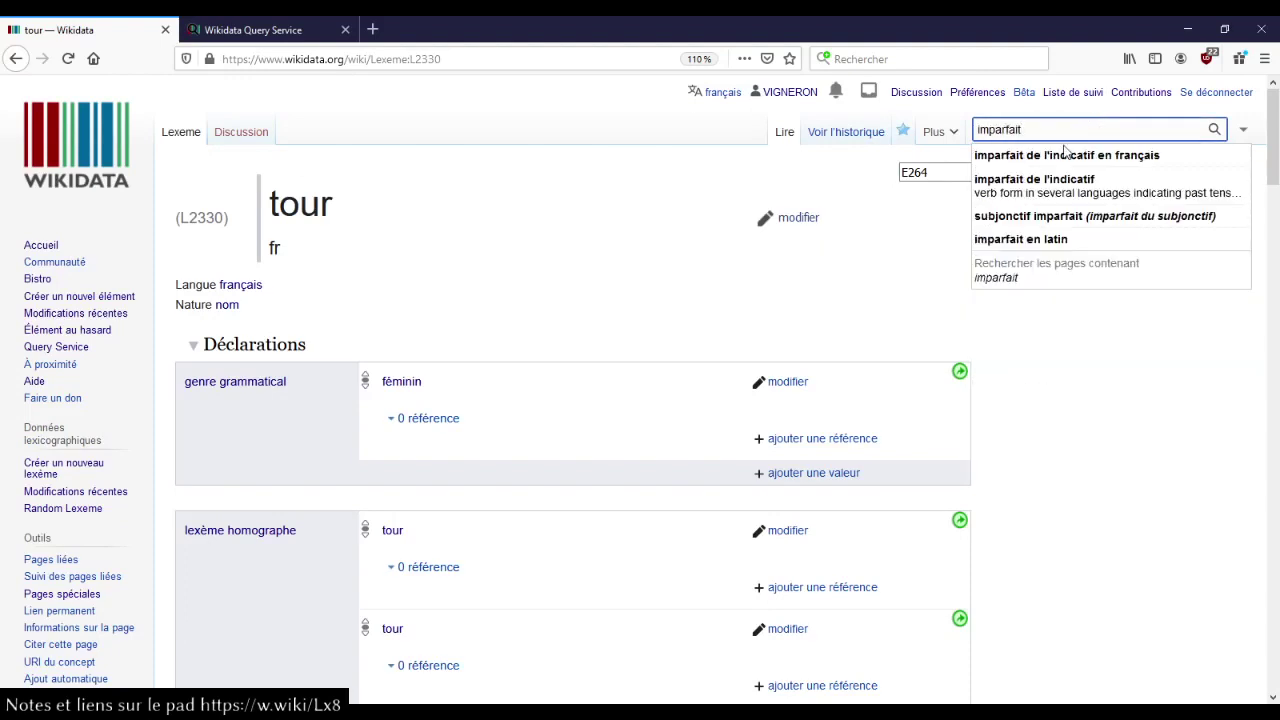
pyautogui.click(1034, 190)
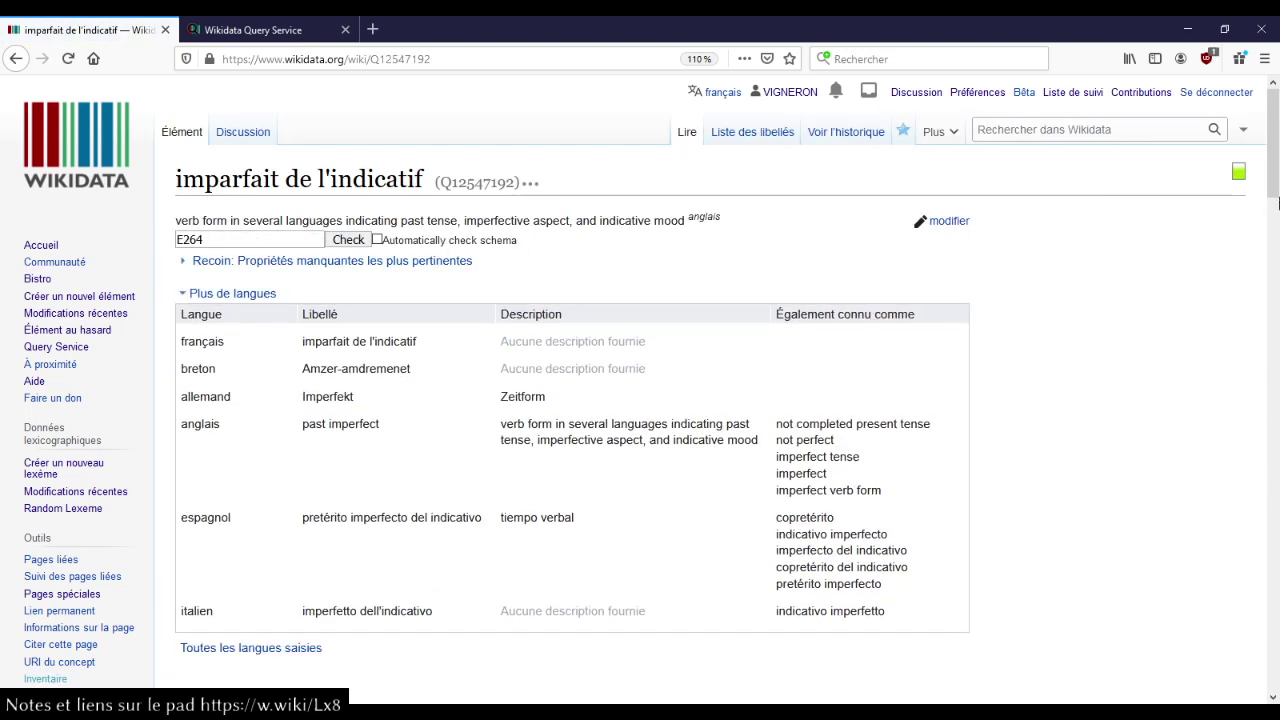
pyautogui.hotkey('ctrl', '-')
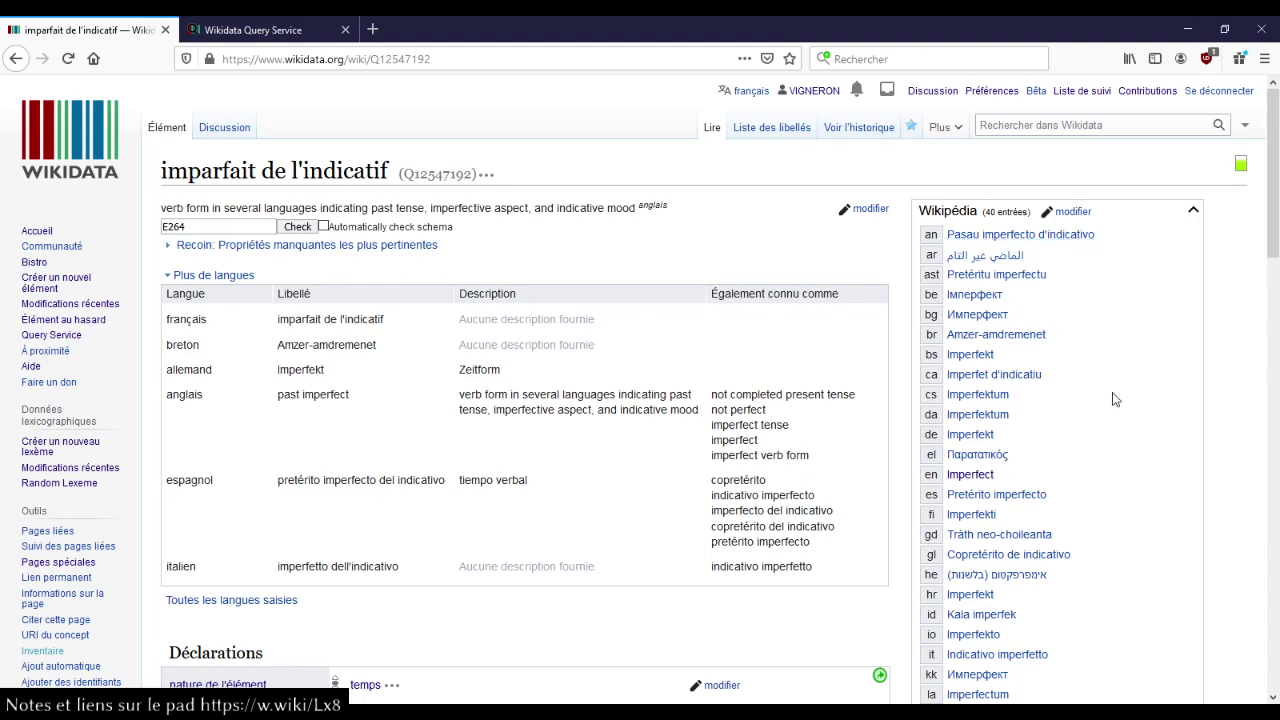
pyautogui.scroll(-3, 1110, 420)
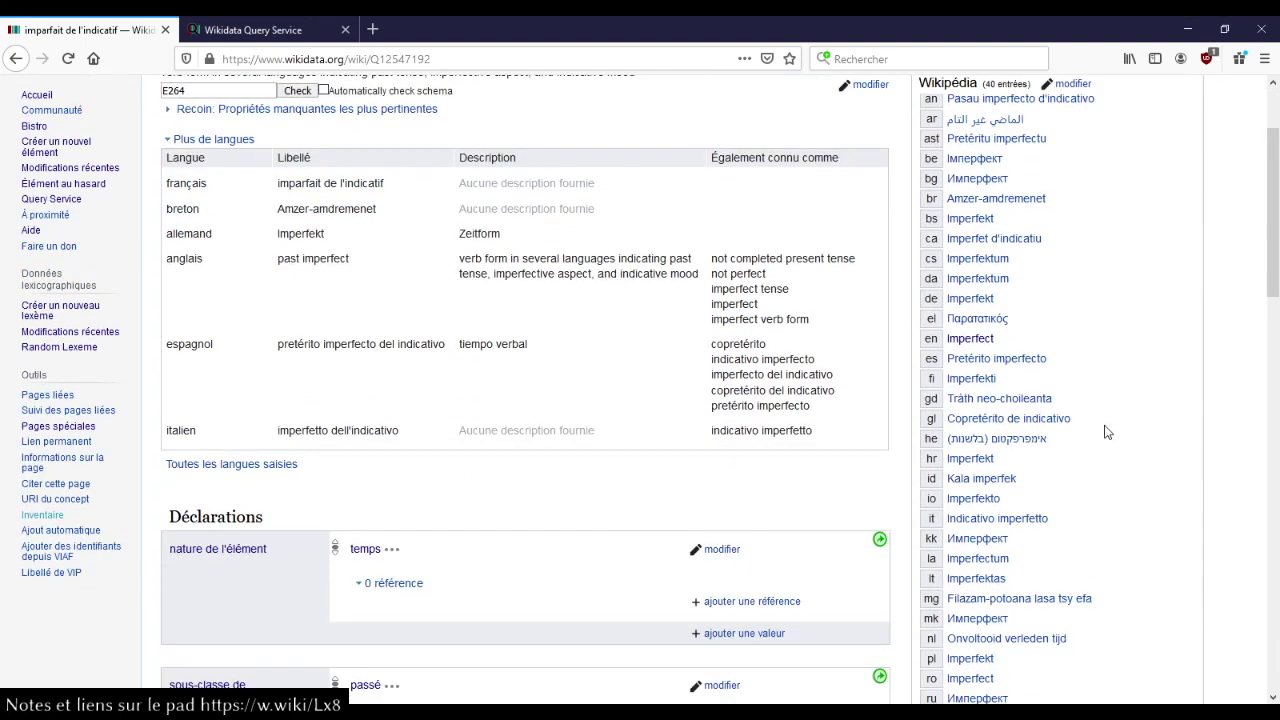
pyautogui.scroll(-1, 1107, 432)
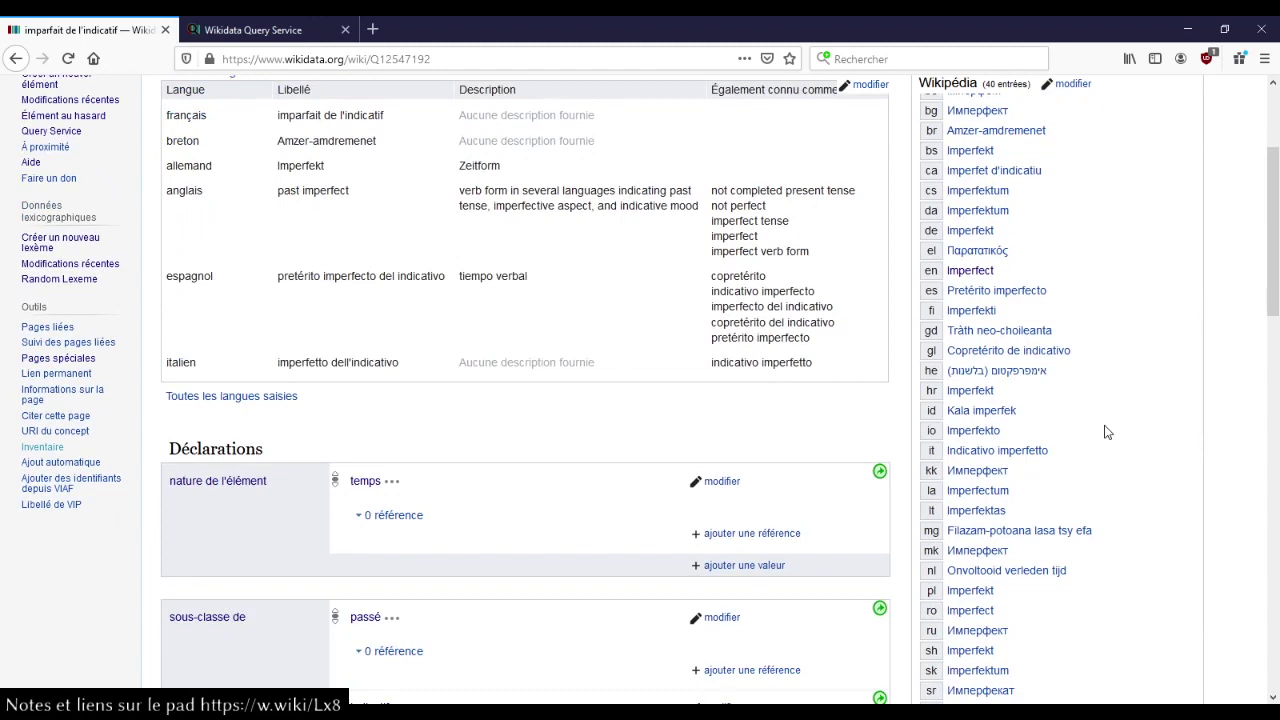
# - Switch to the Wikidata Query Service tab and look over the French verbs and their forms in the results
pyautogui.click(300, 30)
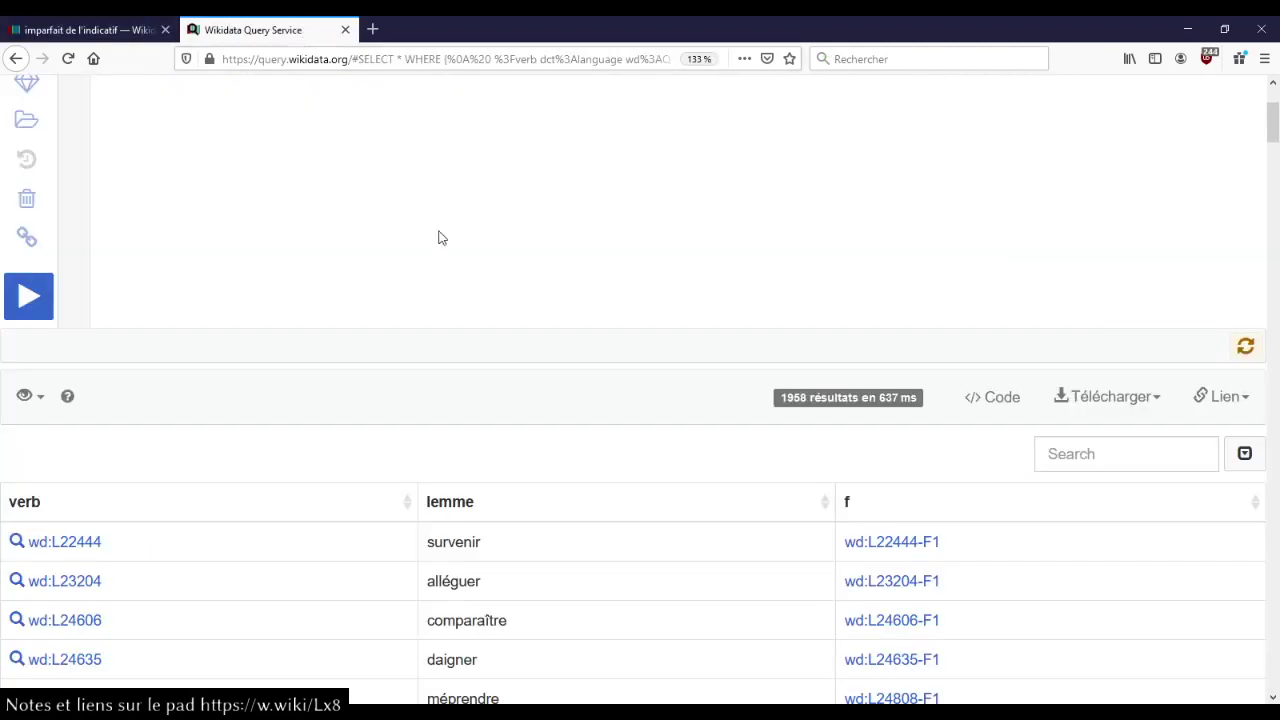
pyautogui.scroll(2, 440, 238)
pyautogui.scroll(-6, 440, 238)
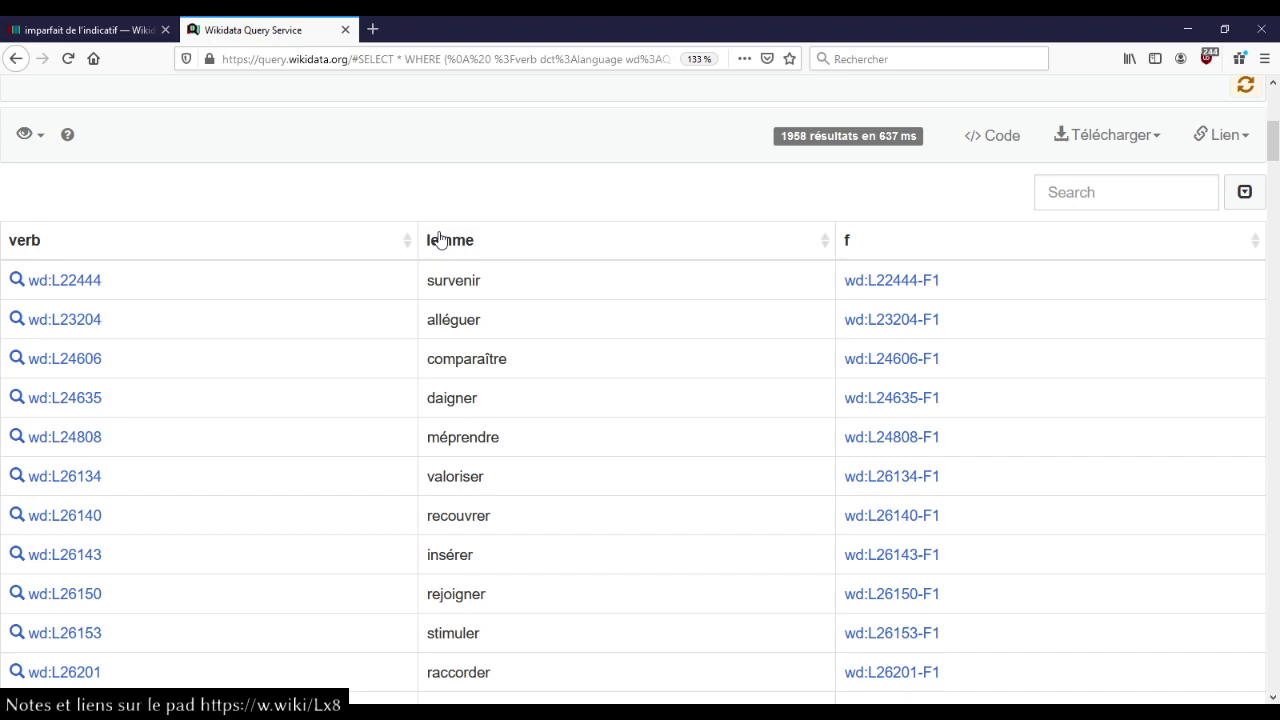
pyautogui.scroll(6, 440, 238)
# - Switch to the Wikidata tab, search for L:bezan and open the Breton verb lexeme bezañ (L3396)
pyautogui.click(86, 30)
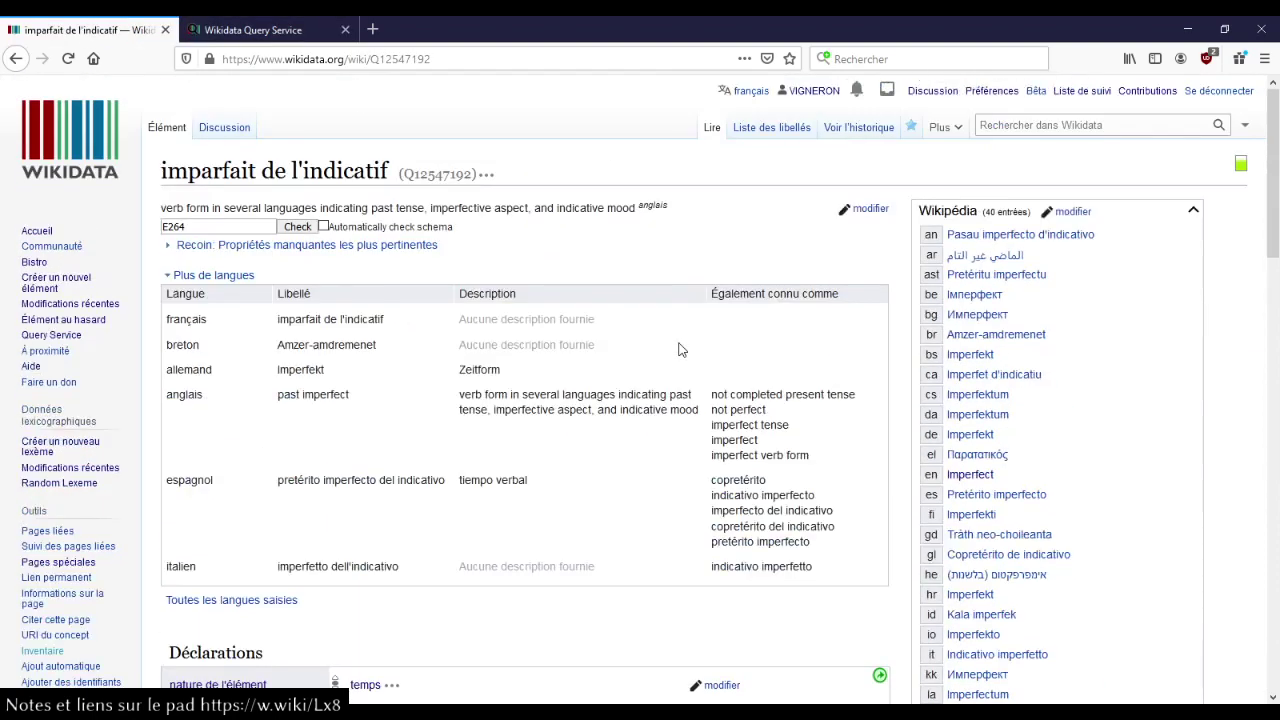
pyautogui.click(1006, 127)
pyautogui.write('L')
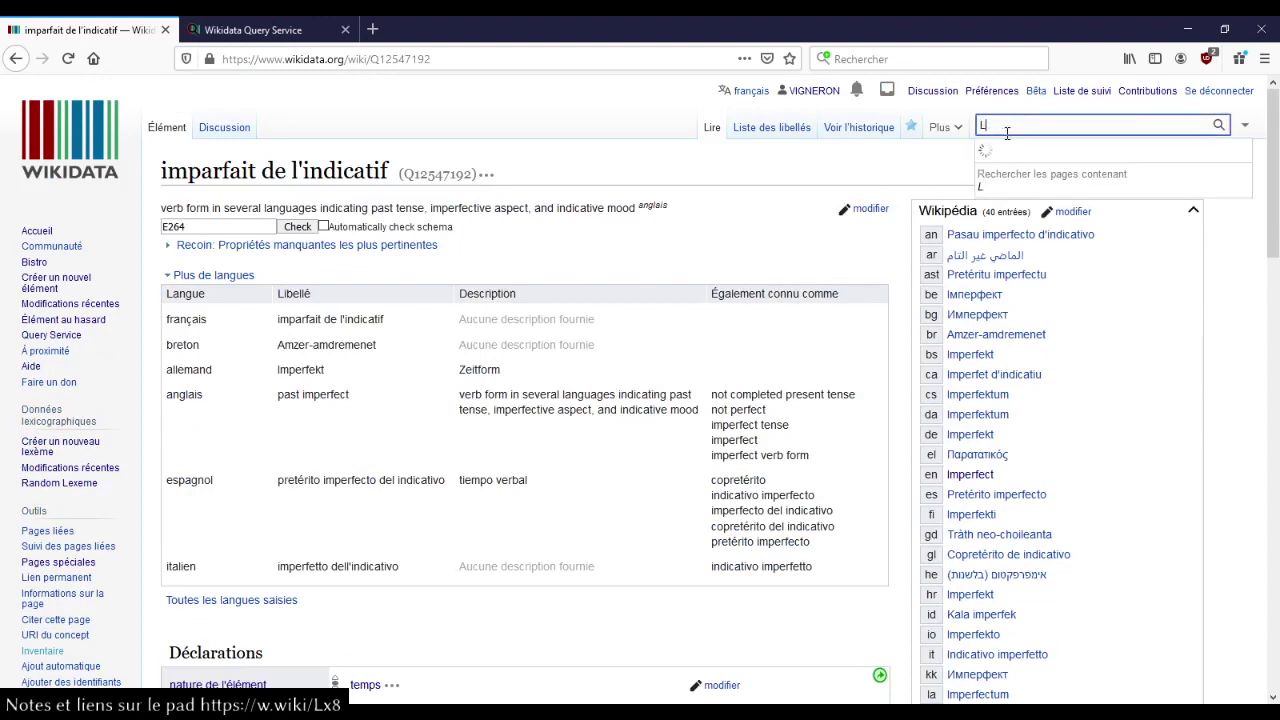
pyautogui.write(':bezan')
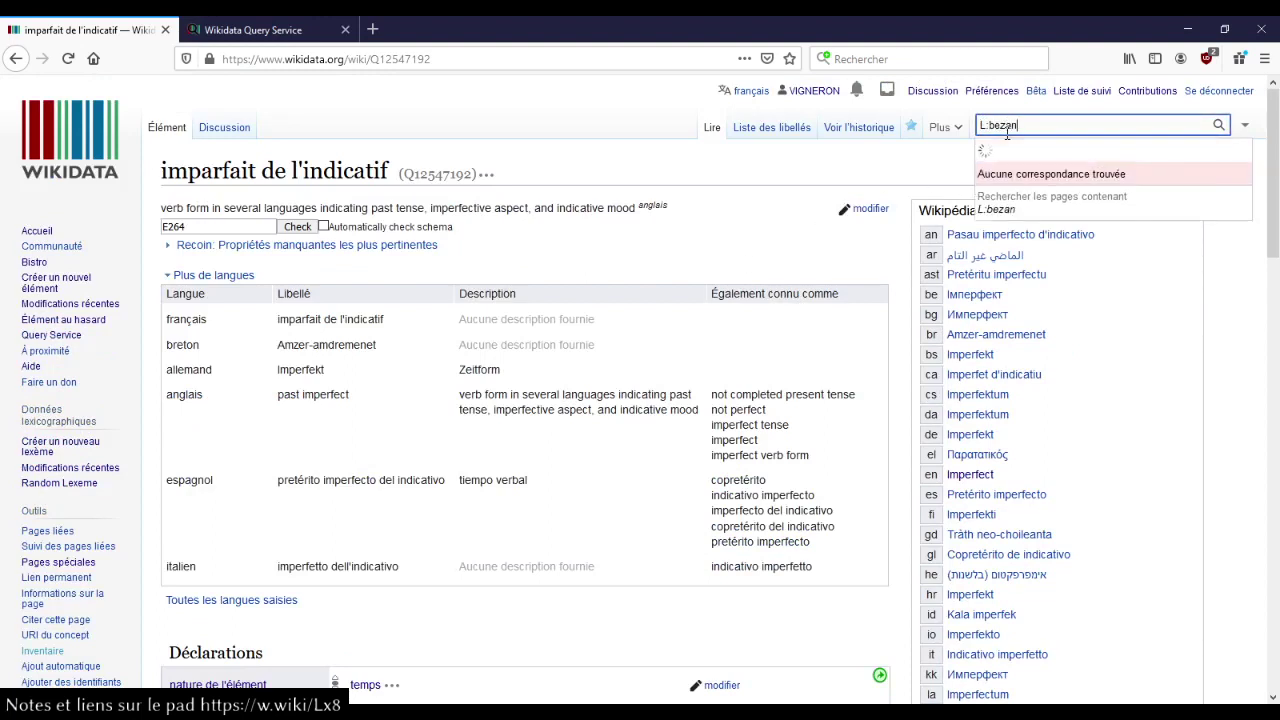
pyautogui.click(1004, 186)
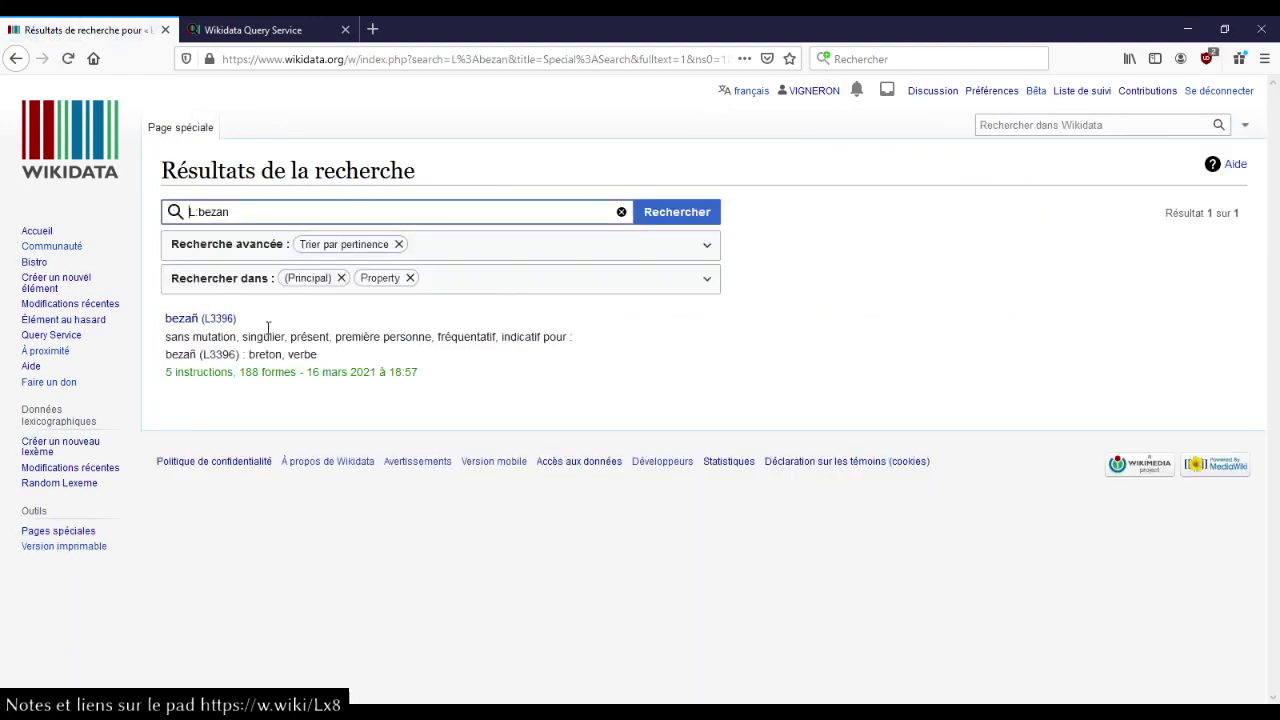
pyautogui.click(220, 319)
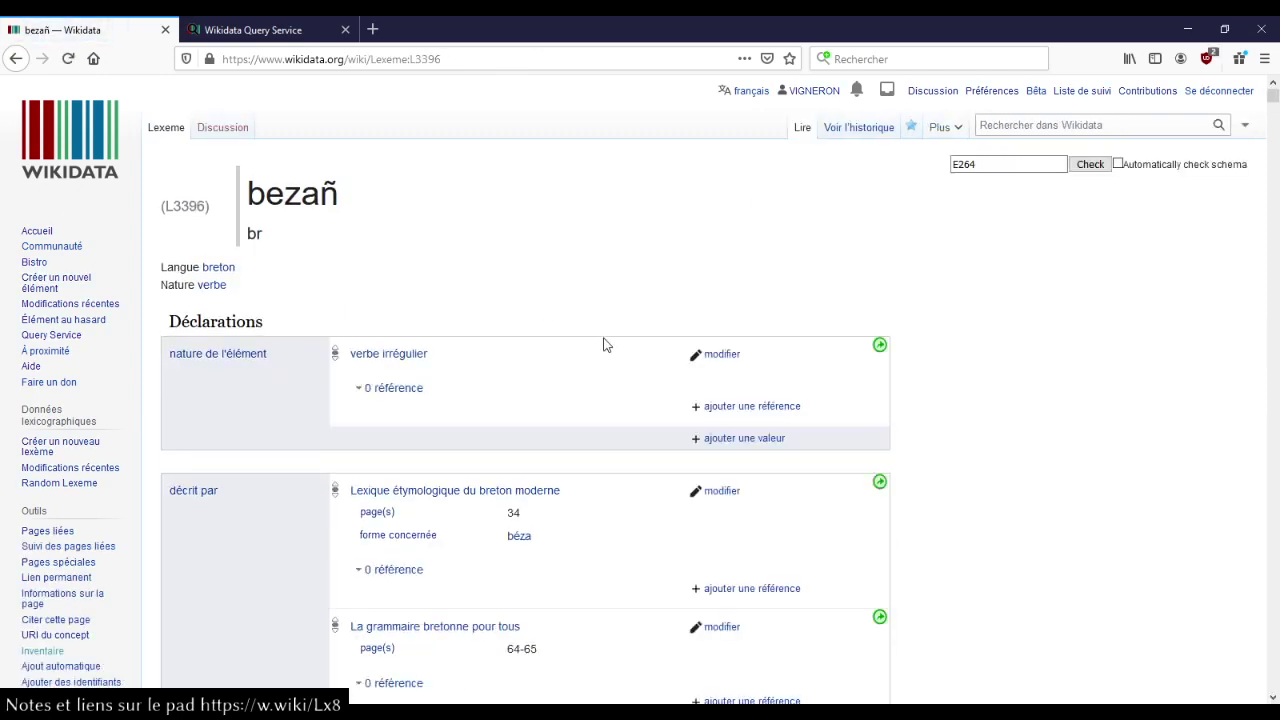
# - Examine the statements, senses and forms of the bezañ lexeme down to its last form, L3396-F188
pyautogui.moveTo(428, 357)
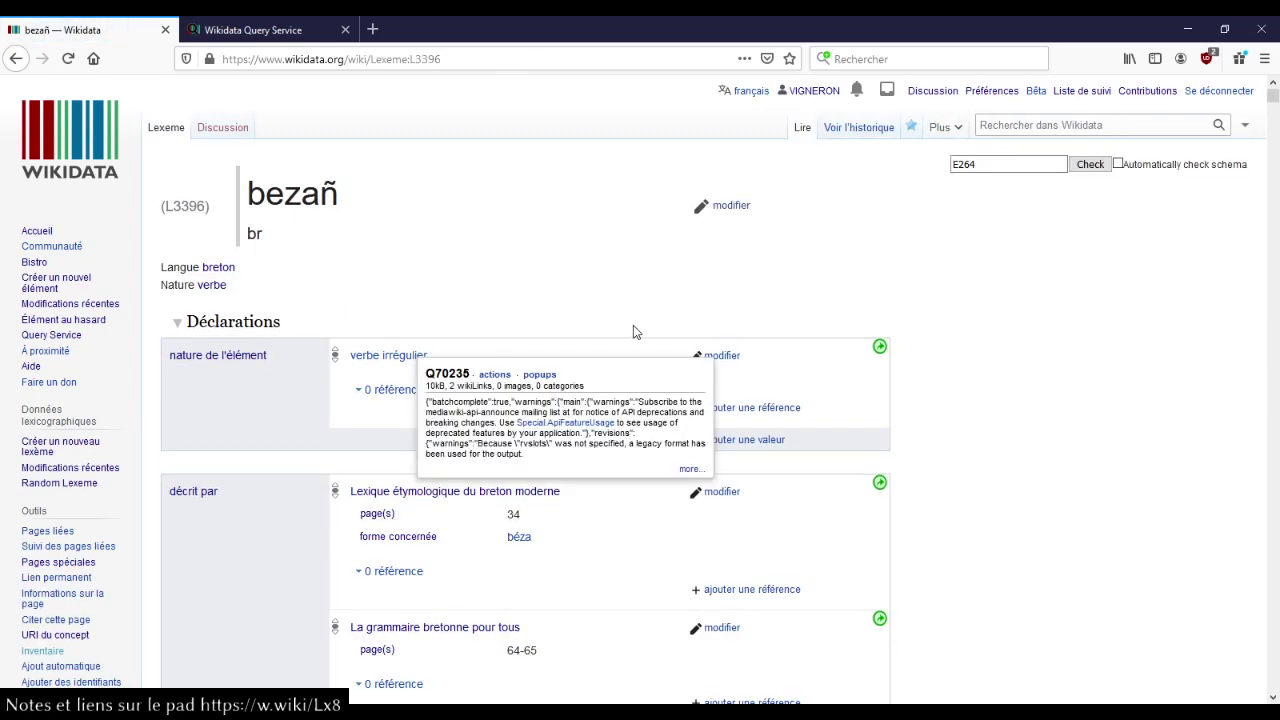
pyautogui.scroll(-5, 633, 328)
pyautogui.scroll(-11, 633, 325)
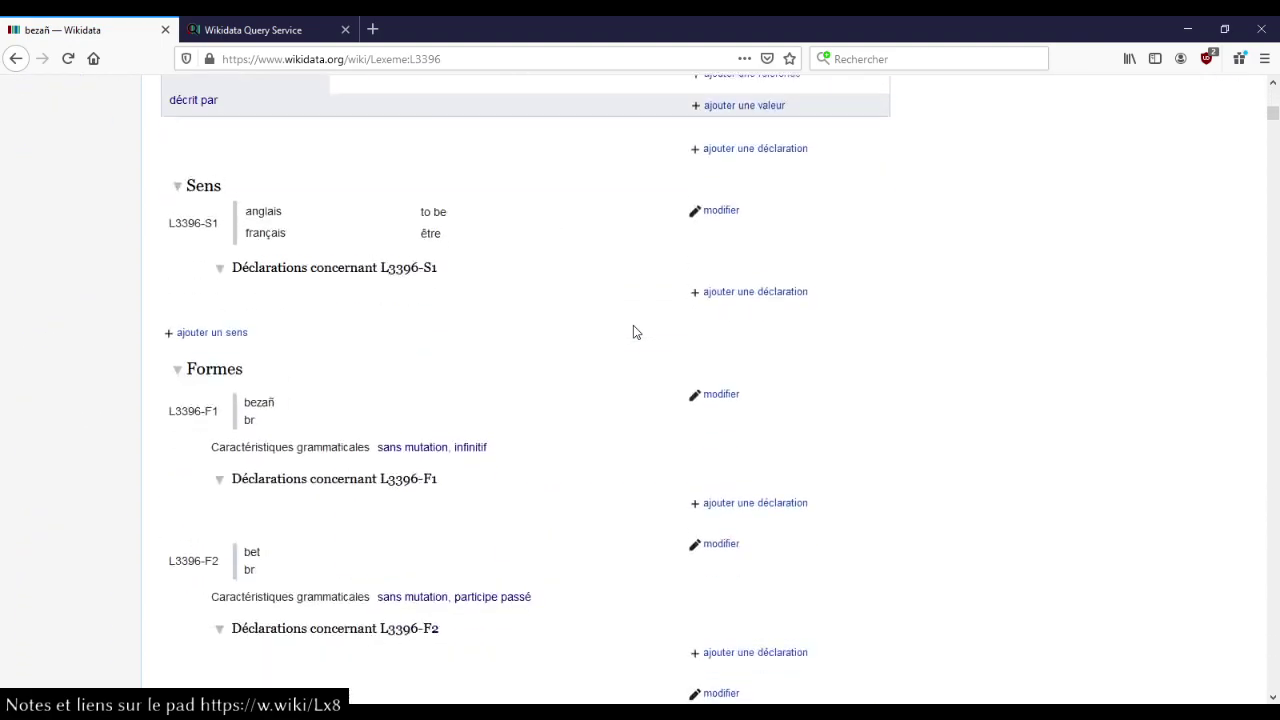
pyautogui.scroll(-20, 633, 330)
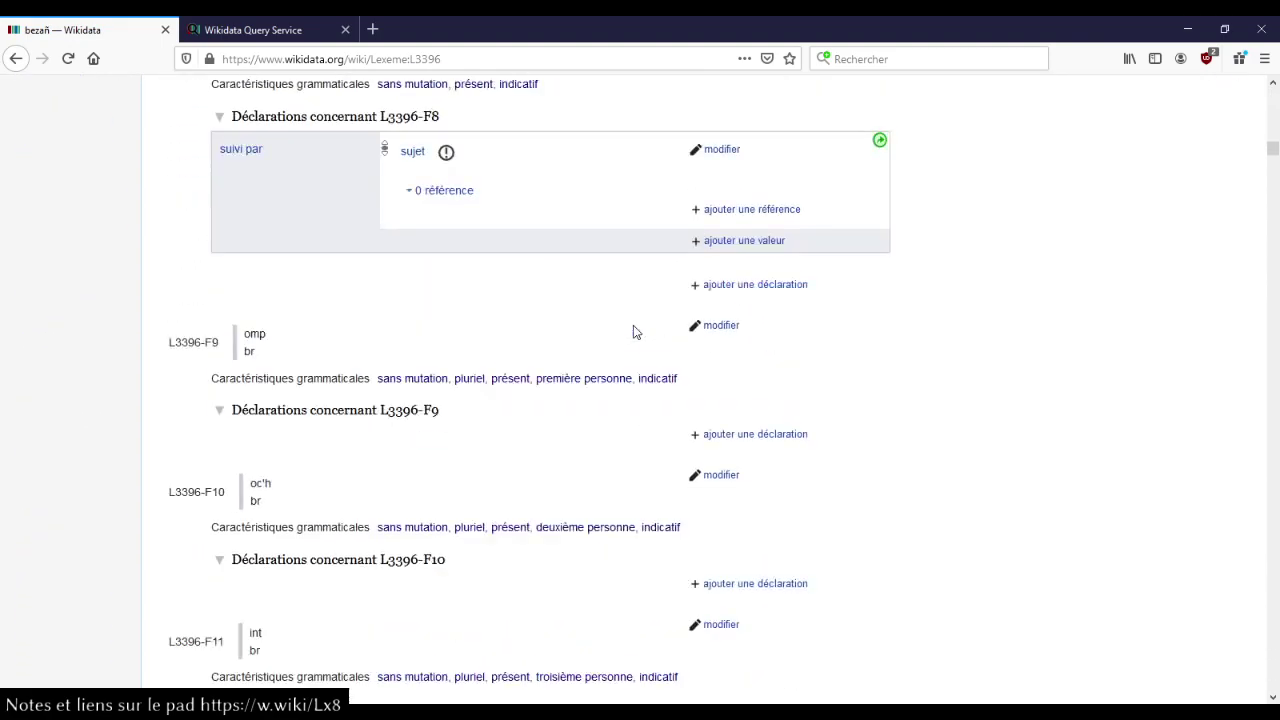
pyautogui.scroll(-20, 633, 330)
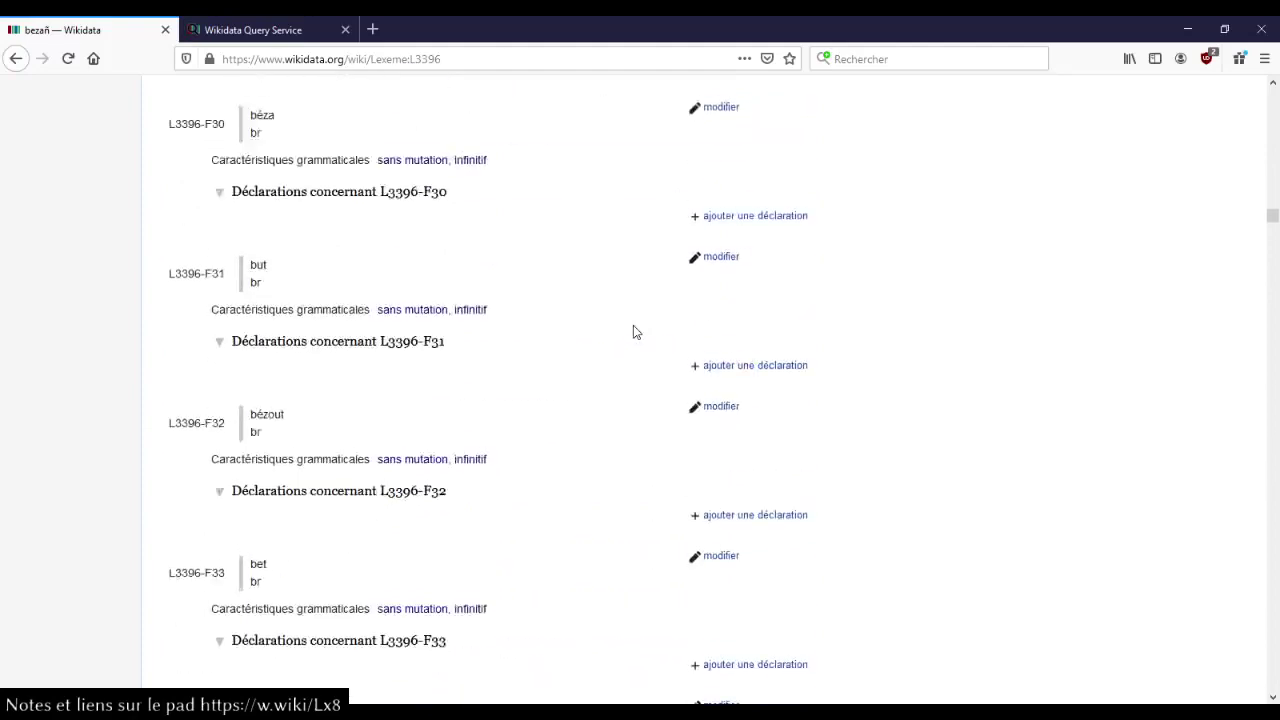
pyautogui.scroll(-20, 633, 330)
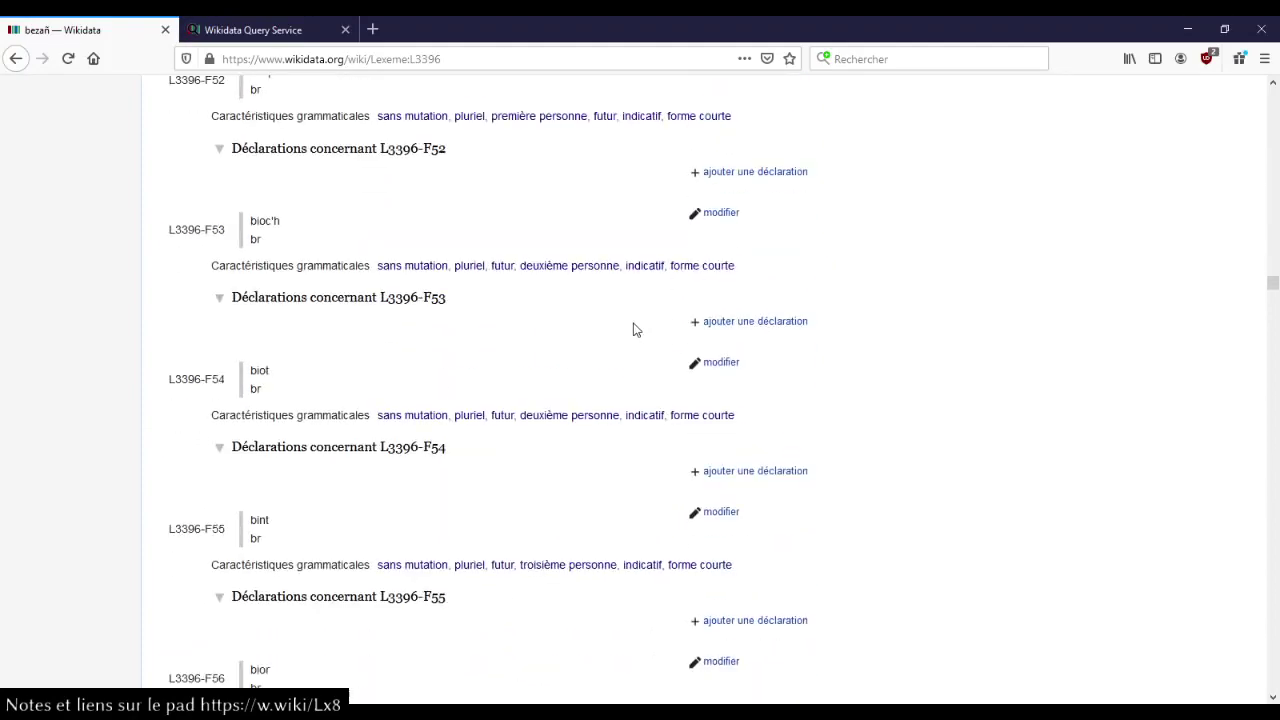
pyautogui.scroll(-20, 633, 328)
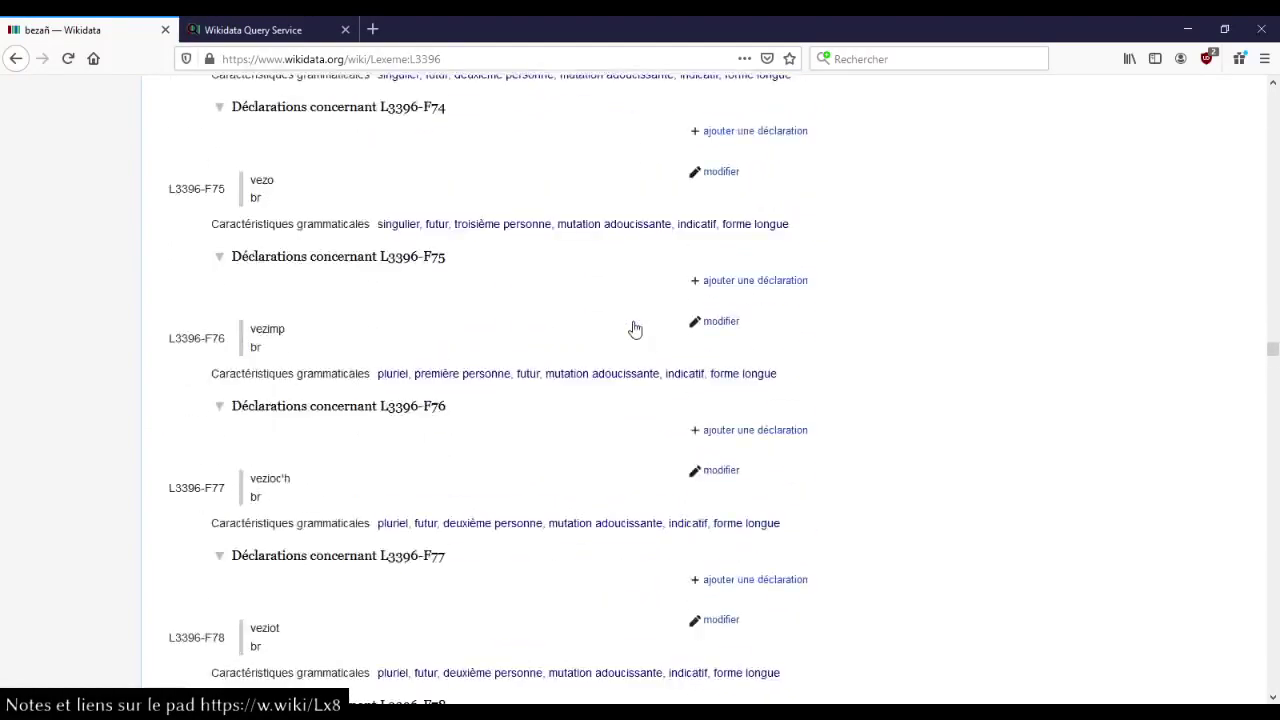
pyautogui.scroll(-20, 633, 327)
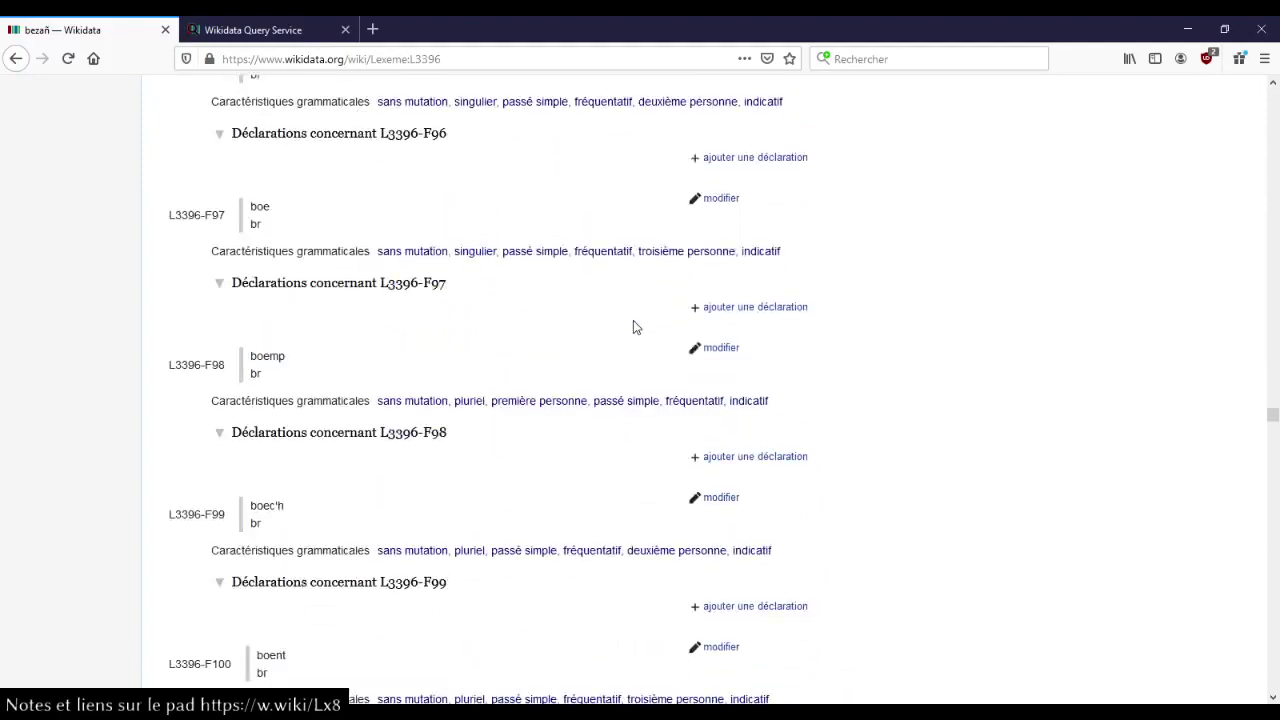
pyautogui.scroll(-20, 633, 327)
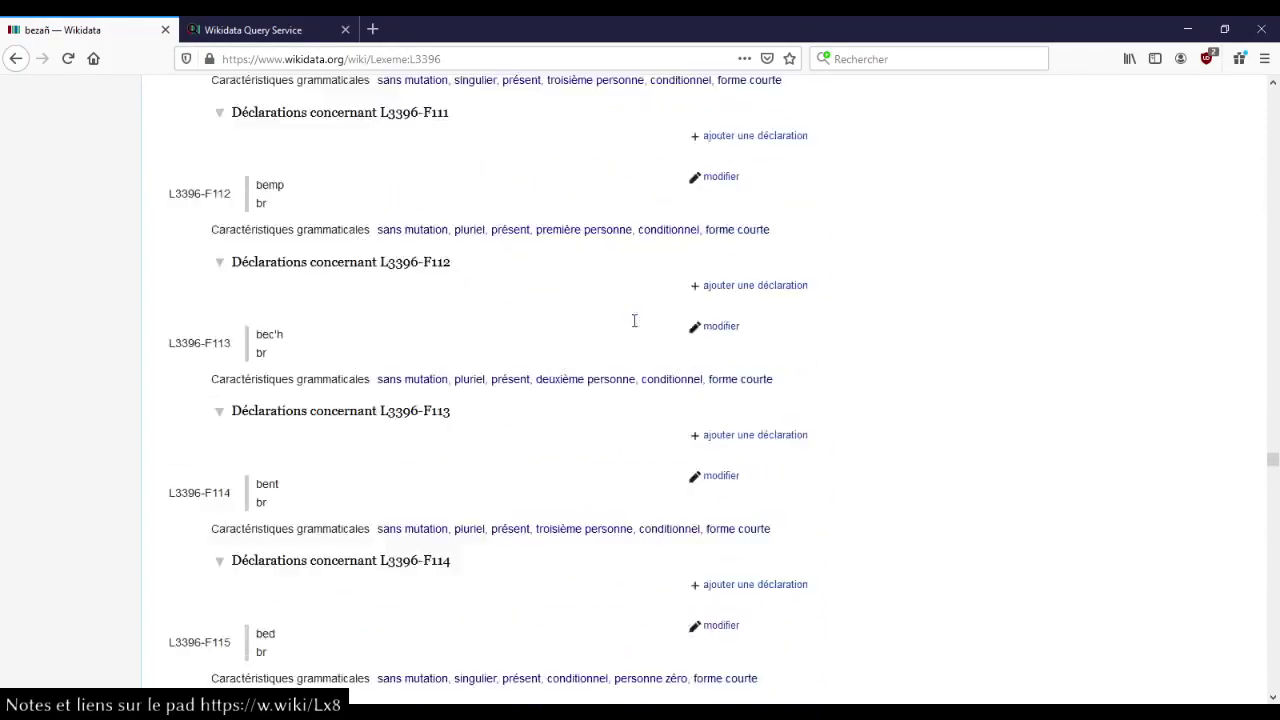
pyautogui.scroll(-20, 633, 327)
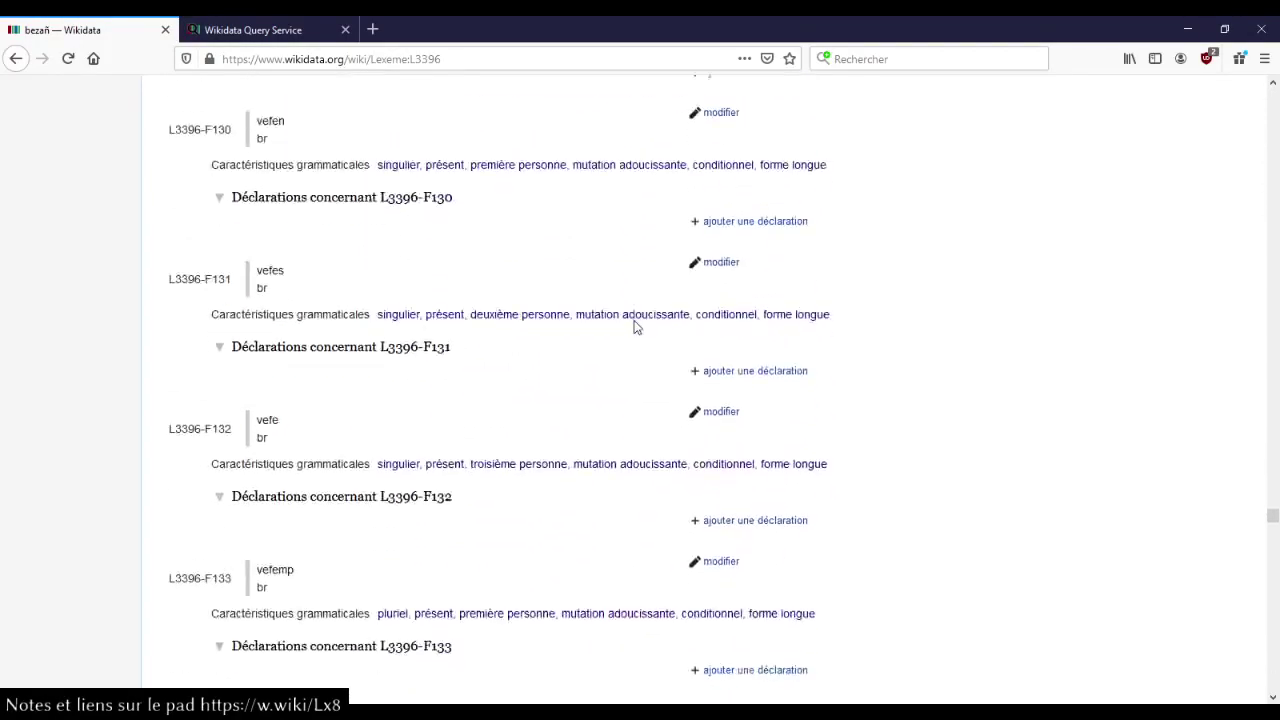
pyautogui.scroll(-20, 633, 327)
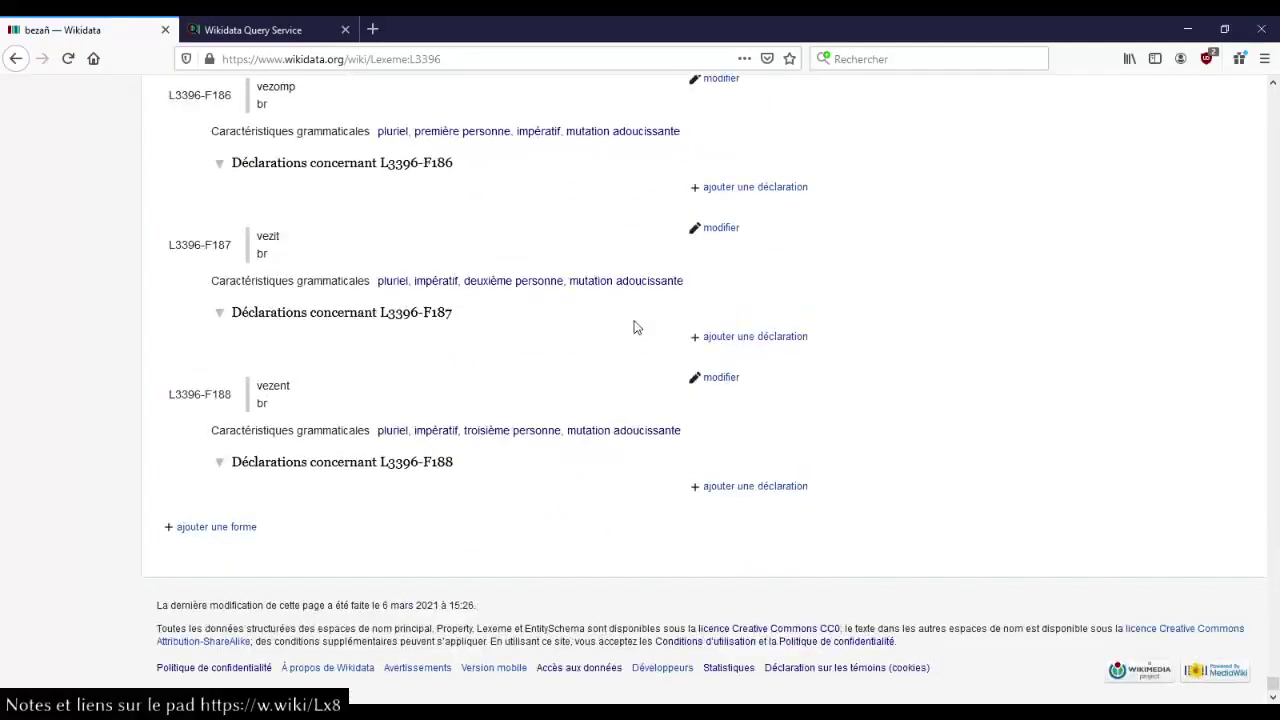
pyautogui.doubleClick(226, 397)
pyautogui.click(318, 394)
pyautogui.scroll(8, 517, 525)
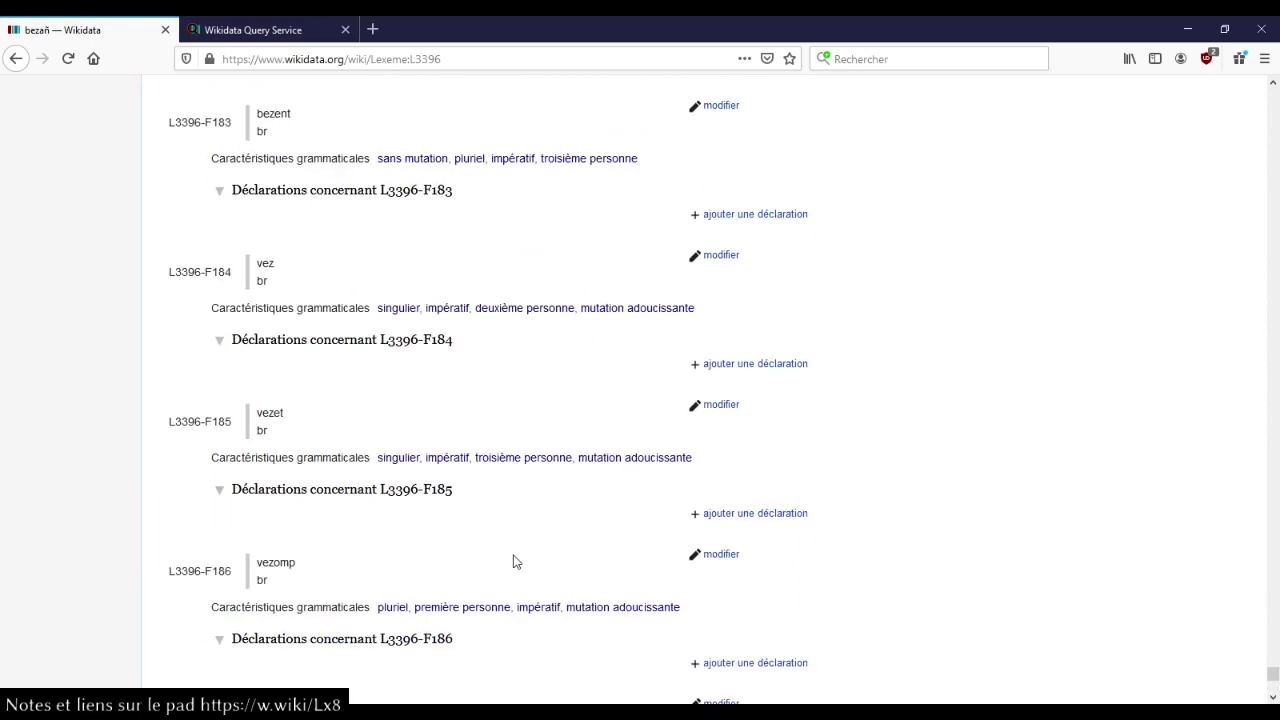
# - Return to the start of the forms and examine bout (L3396-F3) with its variété de la forme statements
pyautogui.press('Home')
pyautogui.scroll(-8, 513, 562)
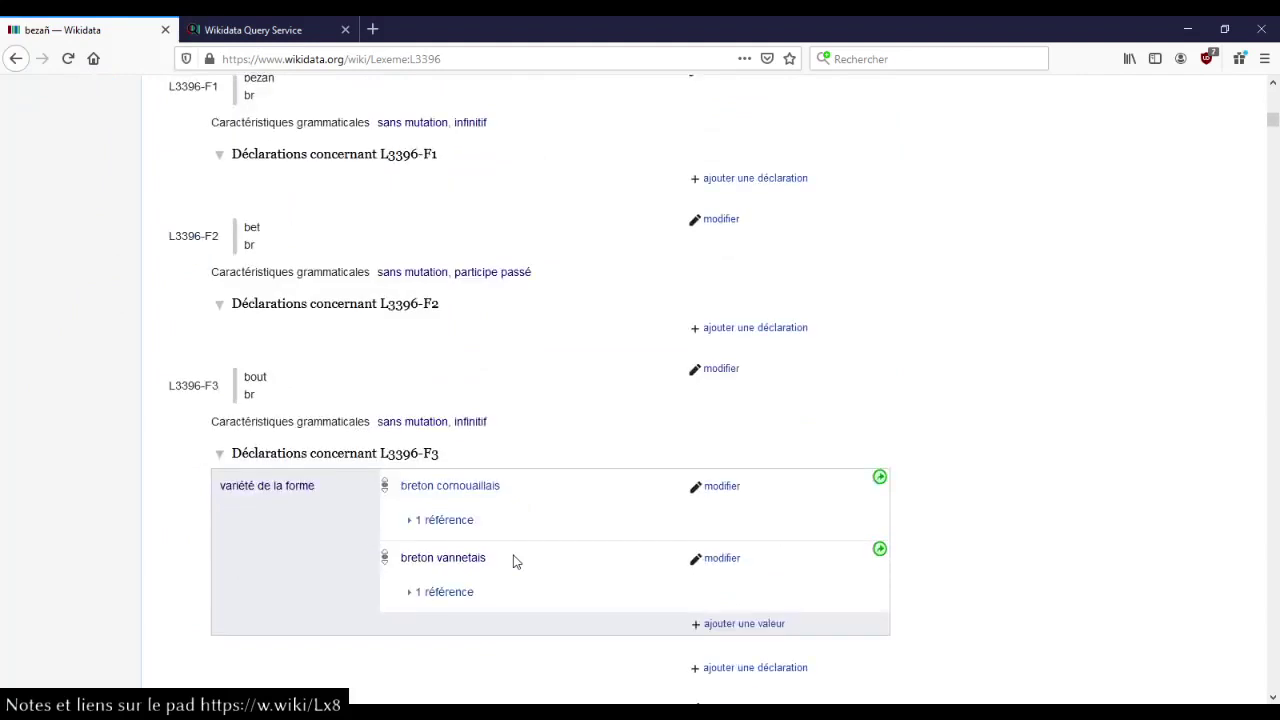
pyautogui.scroll(-2, 513, 562)
pyautogui.doubleClick(258, 172)
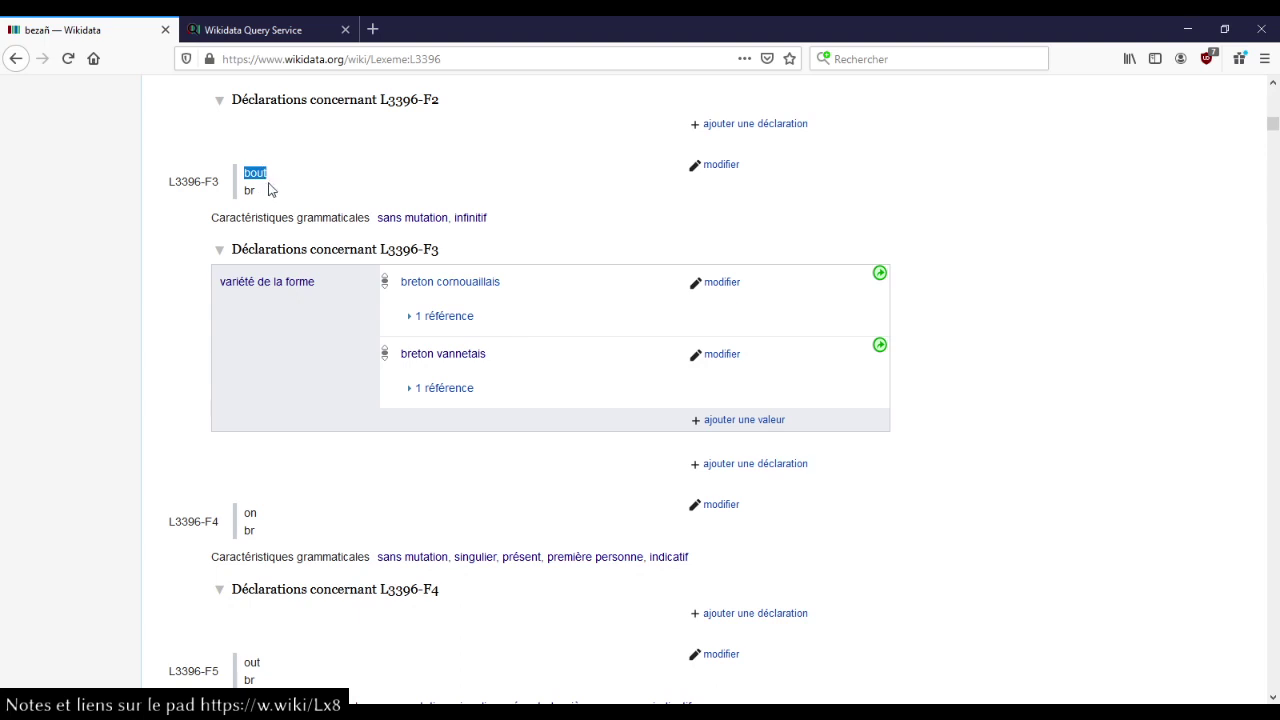
pyautogui.click(272, 190)
pyautogui.doubleClick(258, 173)
pyautogui.click(123, 374)
# - Examine the grammatical features and statements of zo (L3396-F7) and eus (L3396-F8), continuing to the imperfect forms oan and oas
pyautogui.scroll(-1, 123, 374)
pyautogui.scroll(-5, 123, 374)
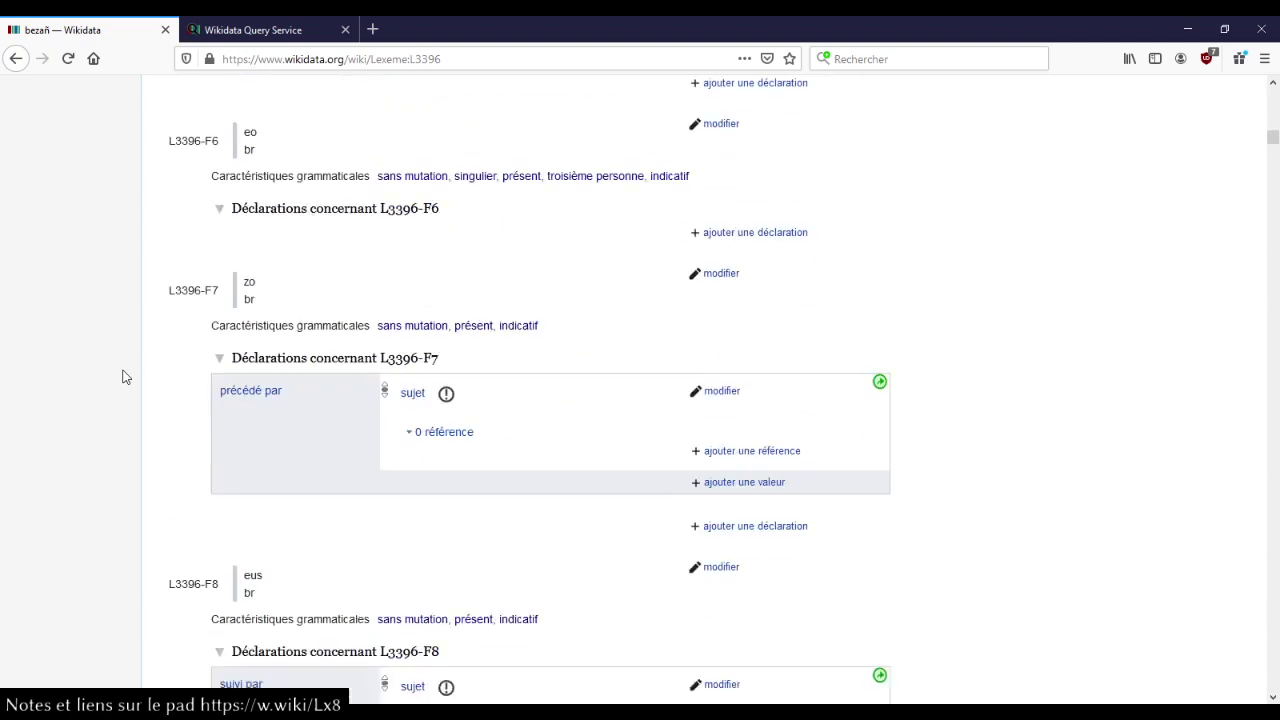
pyautogui.scroll(-1, 123, 374)
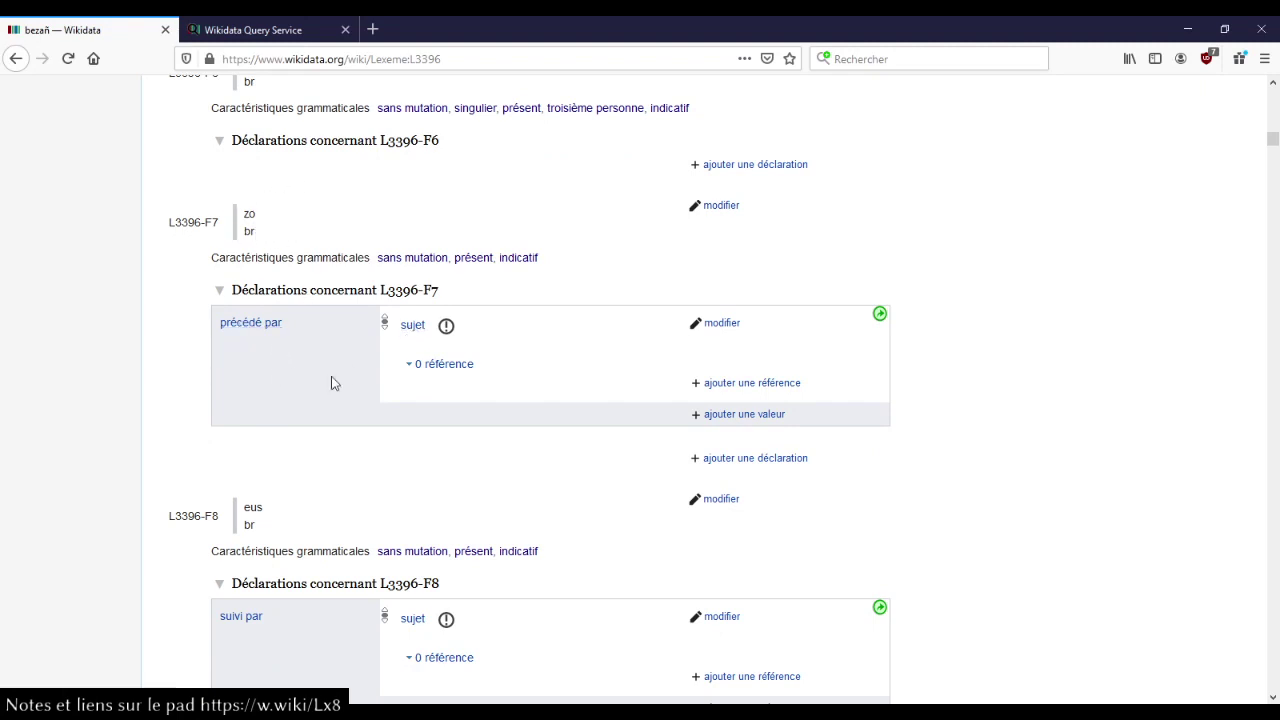
pyautogui.scroll(-1, 246, 571)
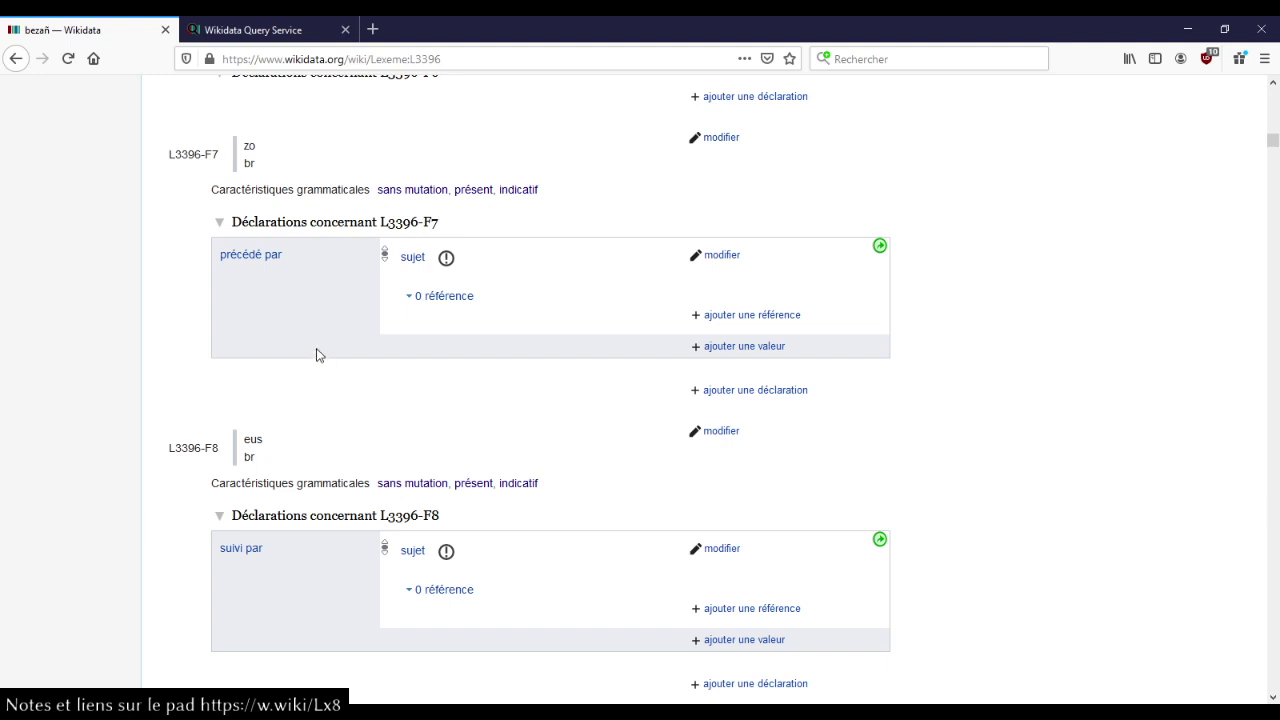
pyautogui.moveTo(377, 189); pyautogui.dragTo(600, 189)
pyautogui.click(600, 189)
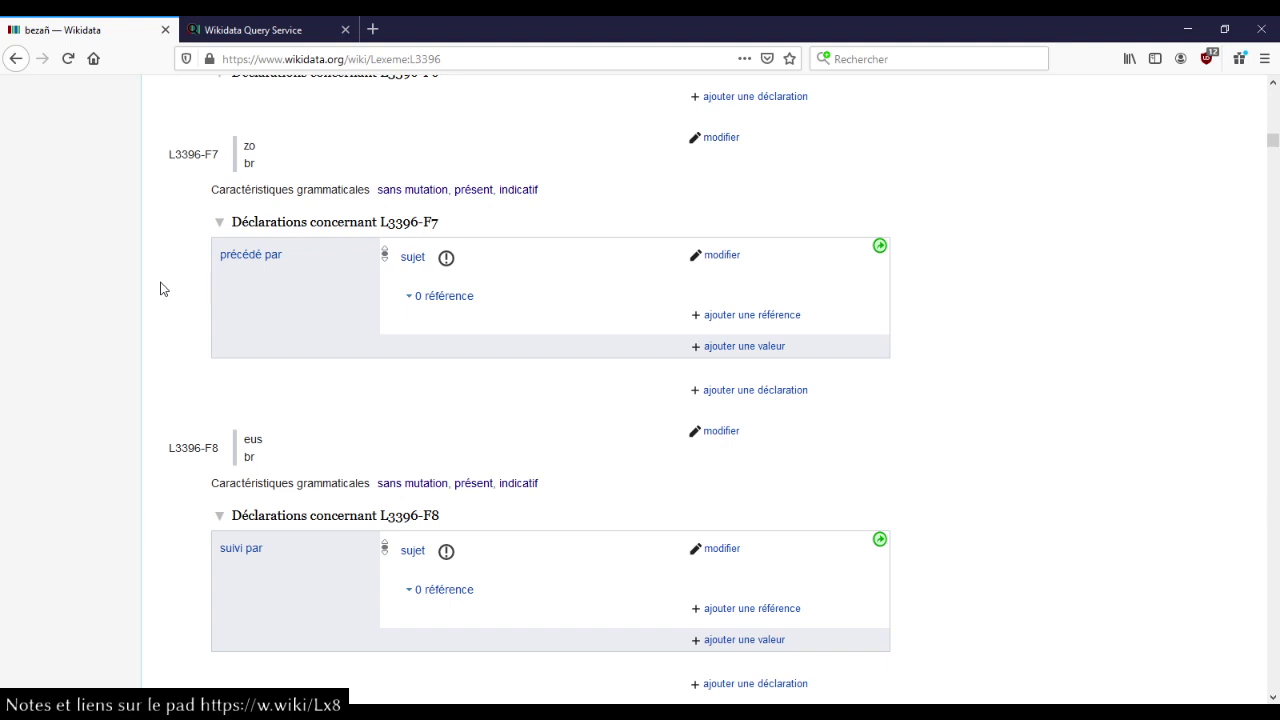
pyautogui.scroll(-4, 608, 375)
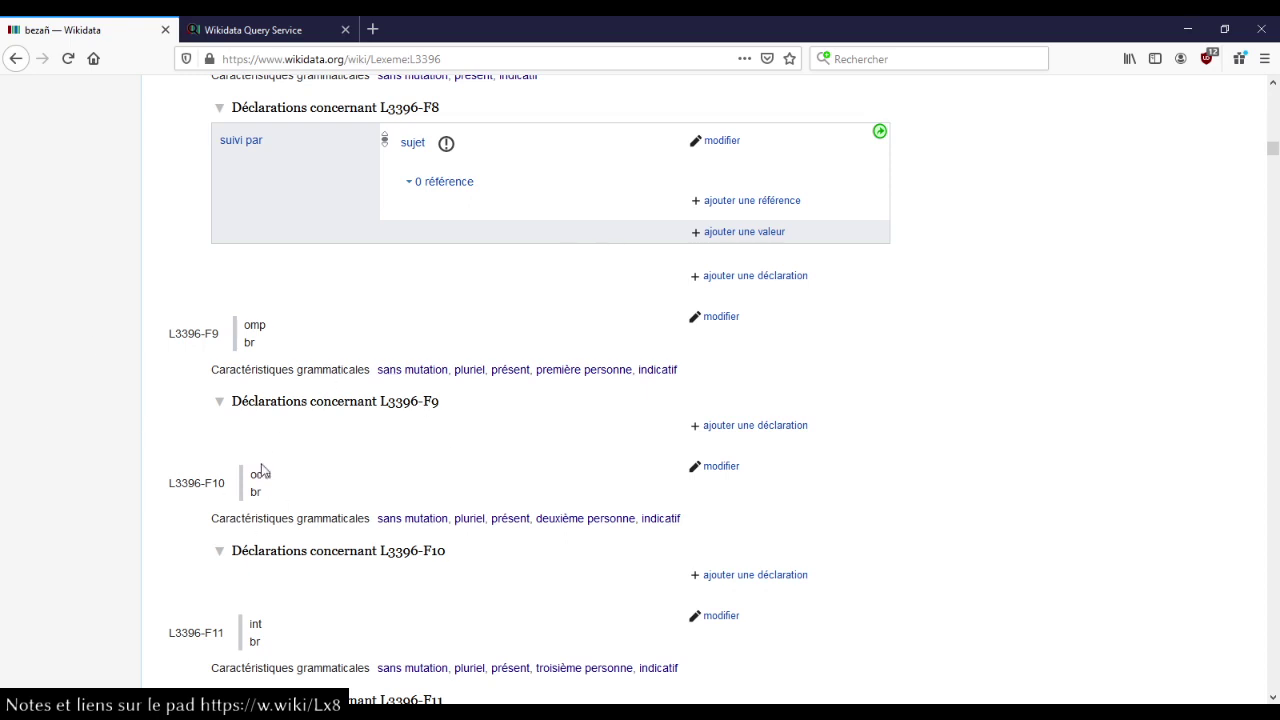
pyautogui.scroll(-3, 341, 470)
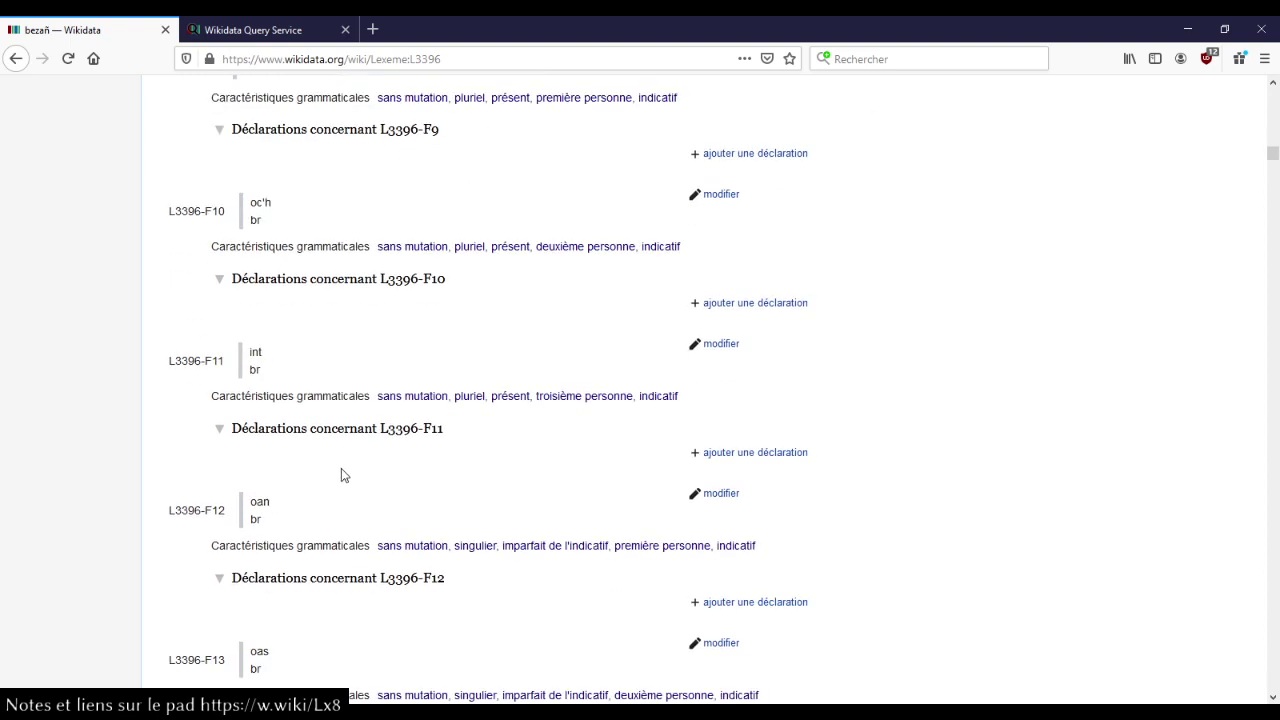
# - Return to the Wikidata Query Service tab and compare the verb query with its lemme and f result columns
pyautogui.hotkey('ctrl', 'Tab')
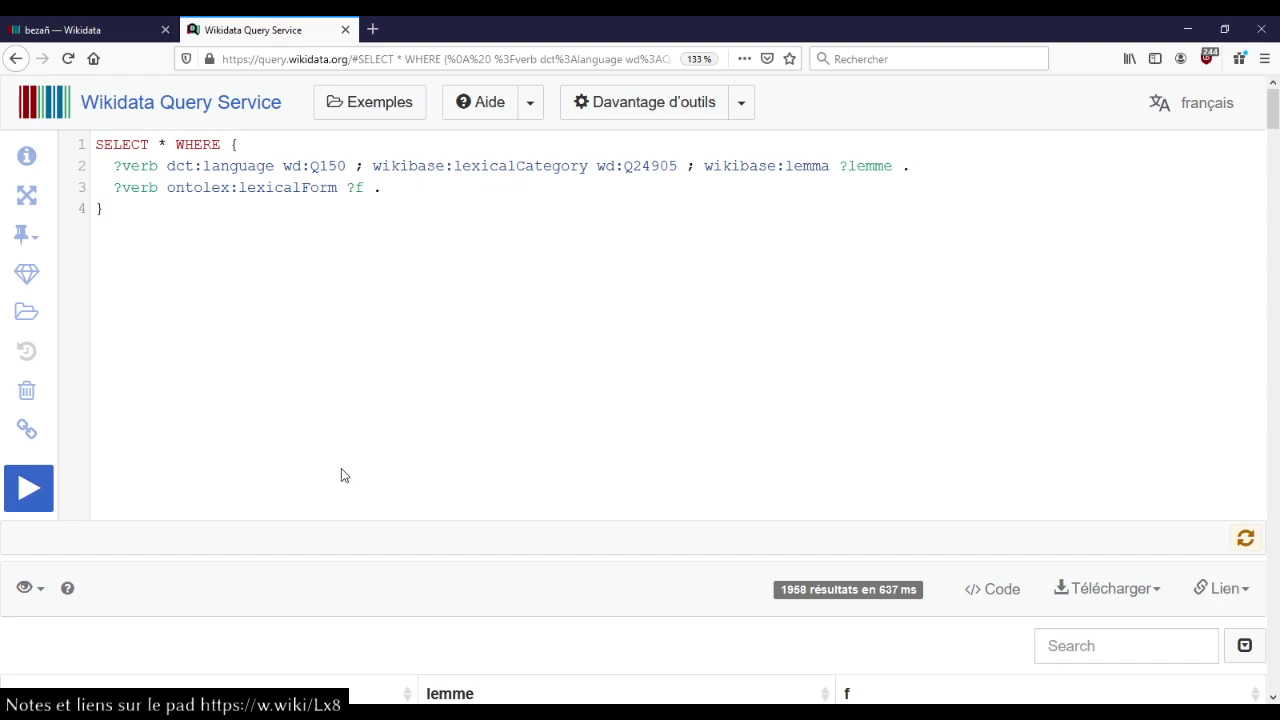
pyautogui.scroll(-5, 341, 470)
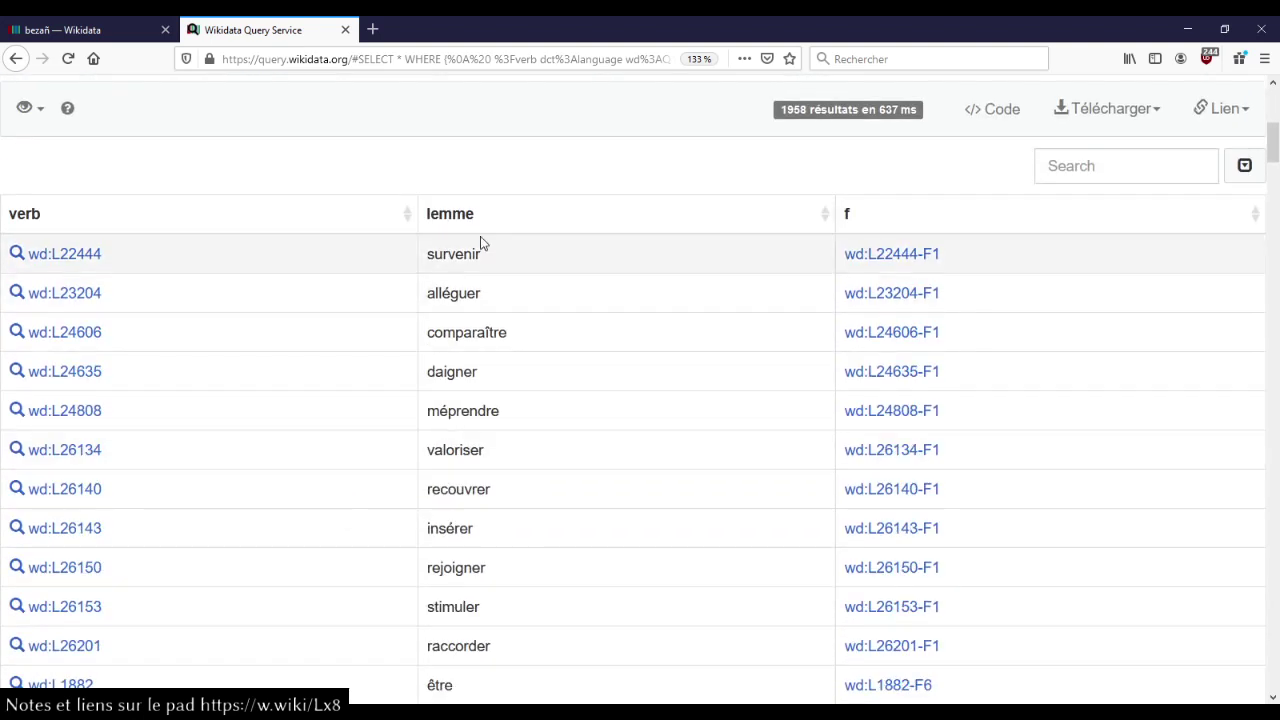
pyautogui.scroll(1, 806, 202)
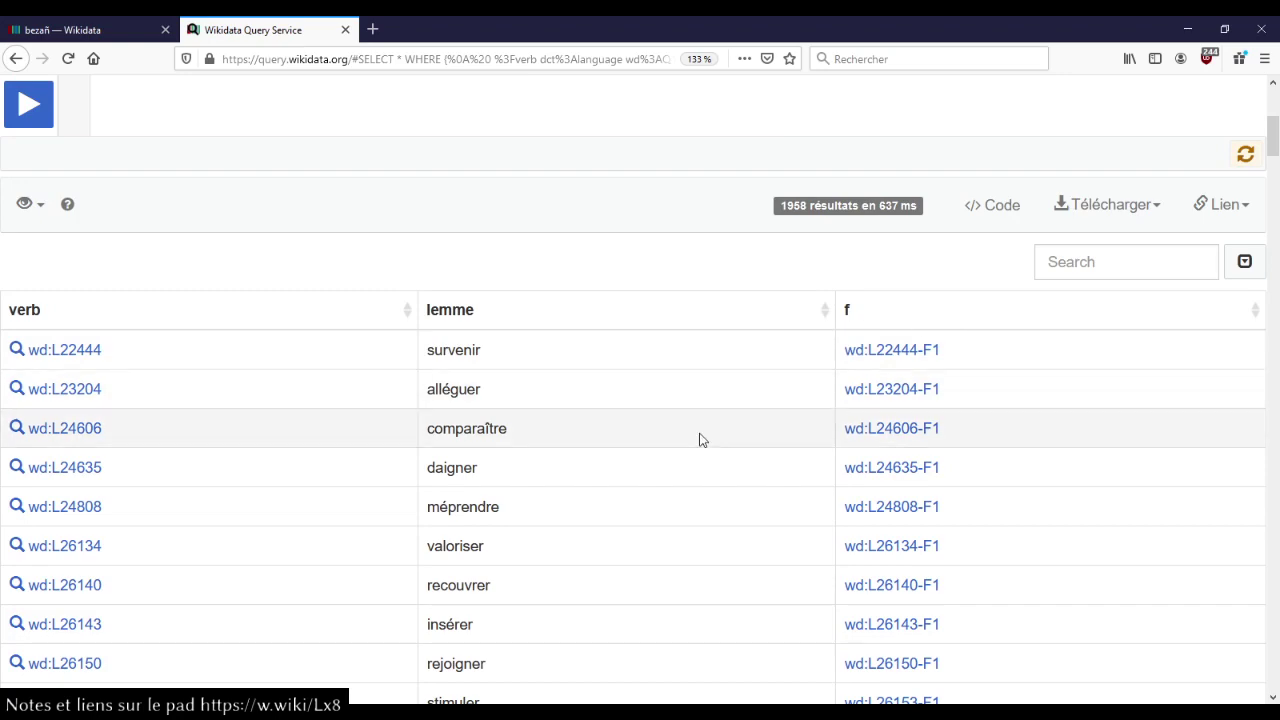
pyautogui.scroll(-6, 700, 440)
pyautogui.scroll(10, 700, 440)
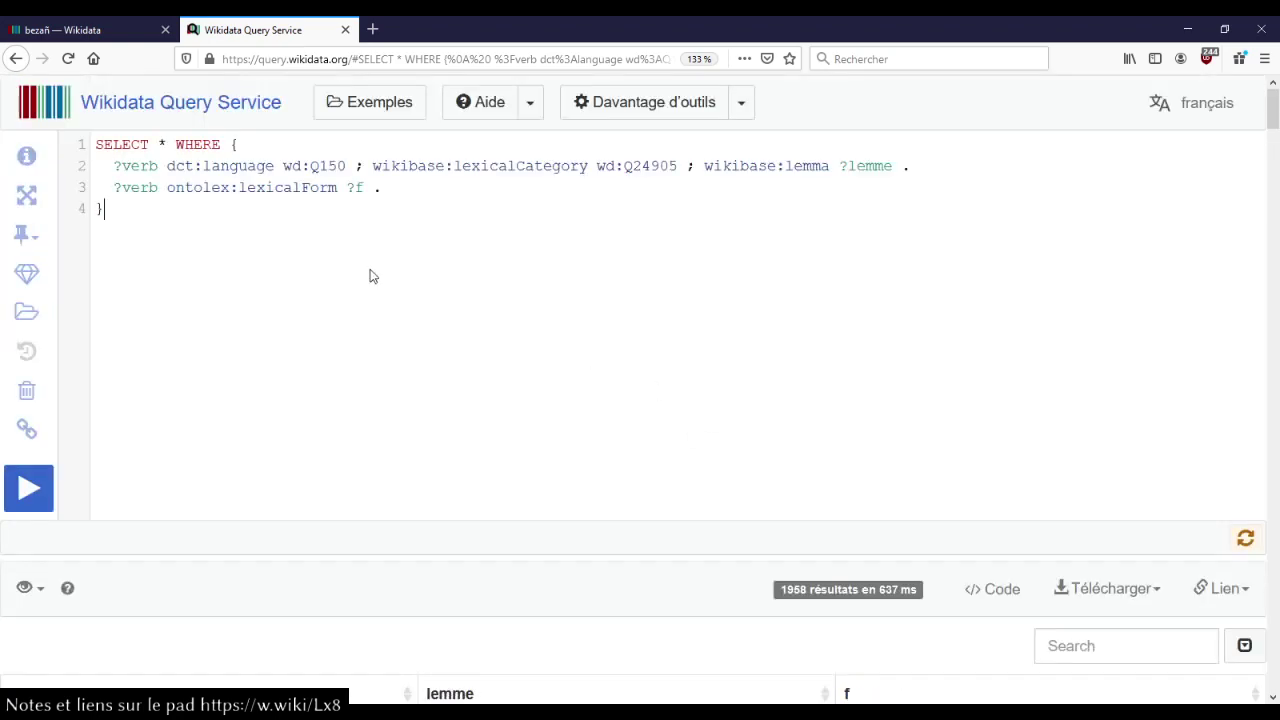
pyautogui.scroll(-6, 470, 333)
pyautogui.scroll(6, 470, 333)
pyautogui.click(430, 180)
pyautogui.scroll(-2, 498, 286)
pyautogui.scroll(1, 203, 177)
pyautogui.scroll(2, 203, 177)
# - Extend the ontolex:lexicalForm path with /ontolex:representation, run the query and compare the lemma recevoir with its form reçois
pyautogui.click(341, 187)
pyautogui.write('/ontol')
pyautogui.press('Down')
pyautogui.press('Down')
pyautogui.press('Down')
pyautogui.press('Down')
pyautogui.press('Down')
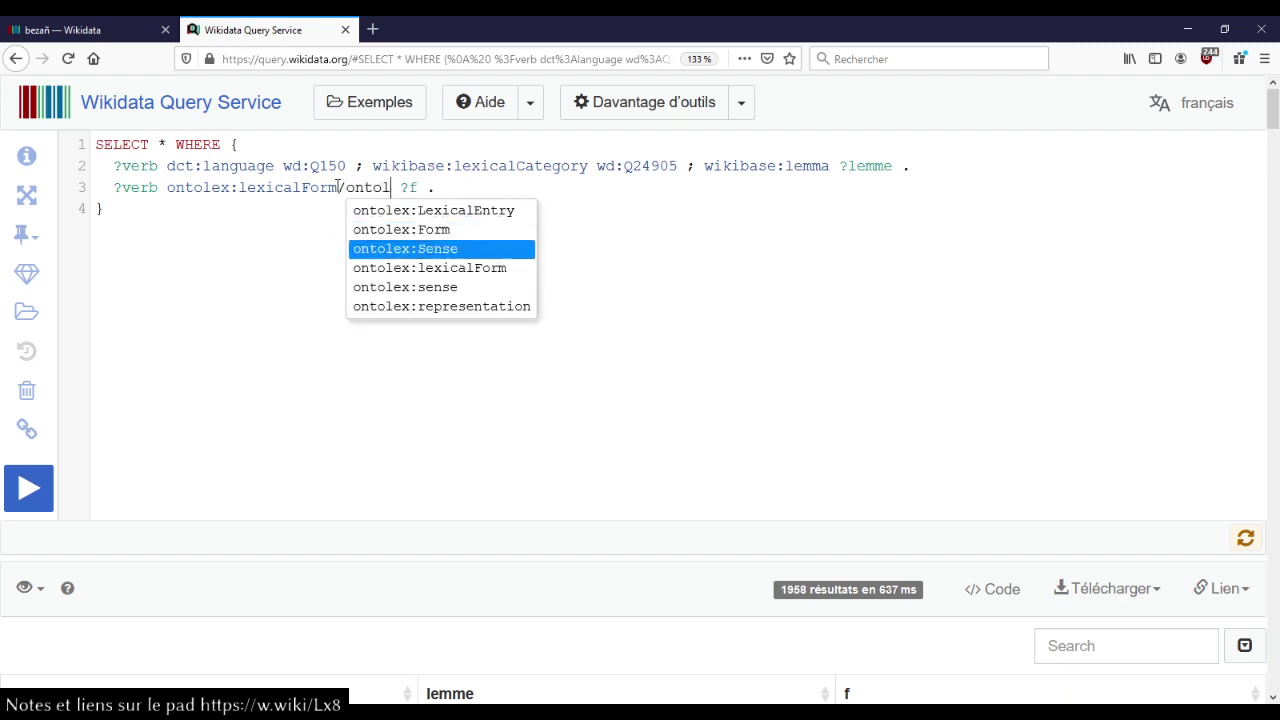
pyautogui.press('Return')
pyautogui.hotkey('ctrl', 'Return')
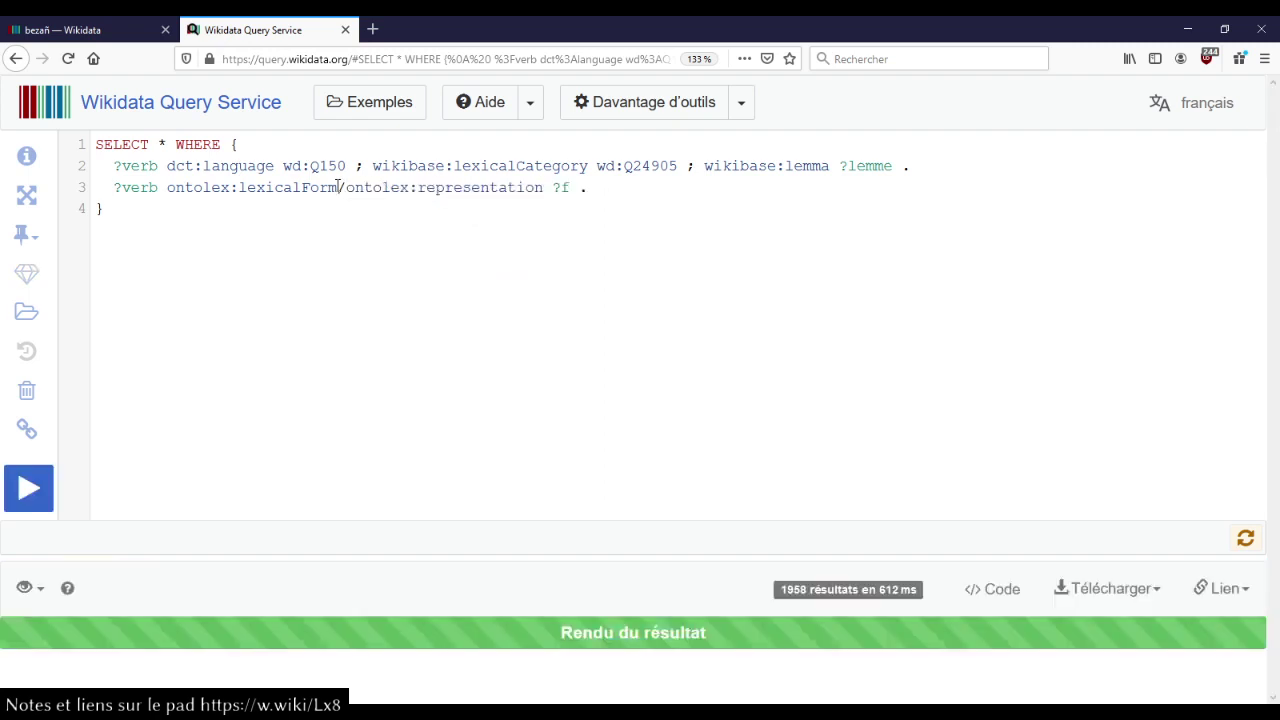
pyautogui.scroll(-5, 505, 230)
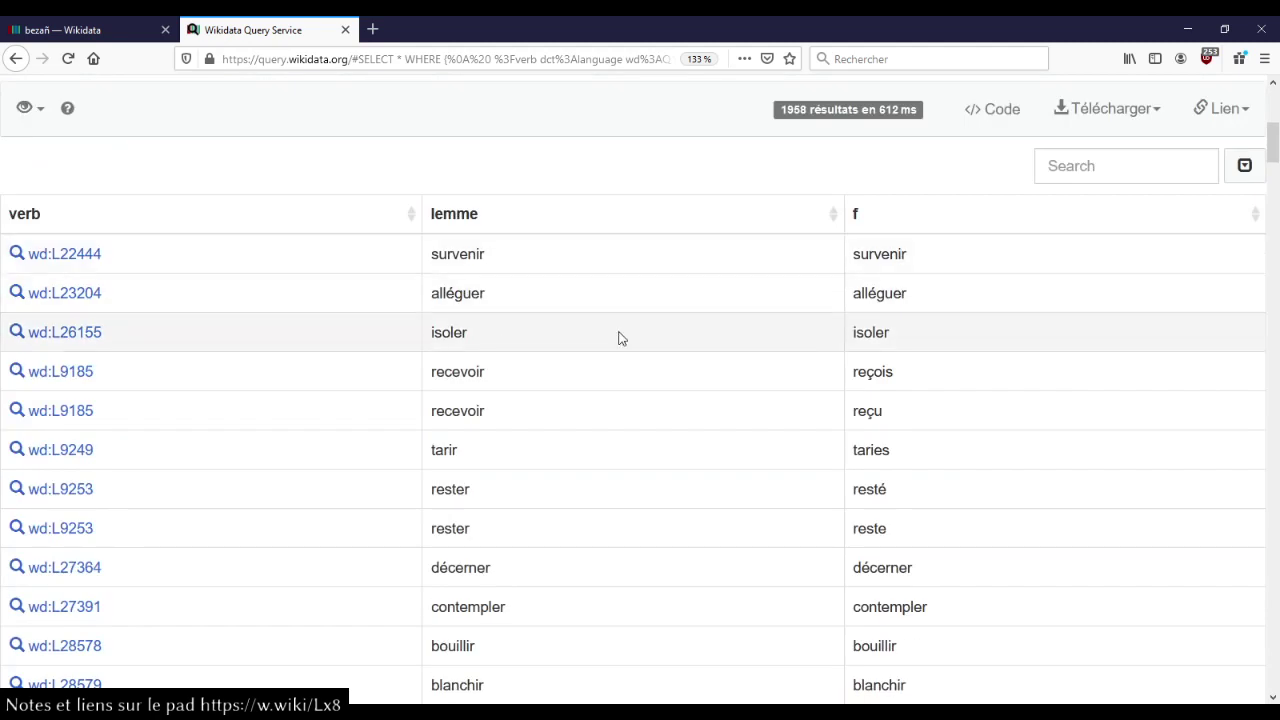
pyautogui.moveTo(435, 380); pyautogui.dragTo(1017, 387)
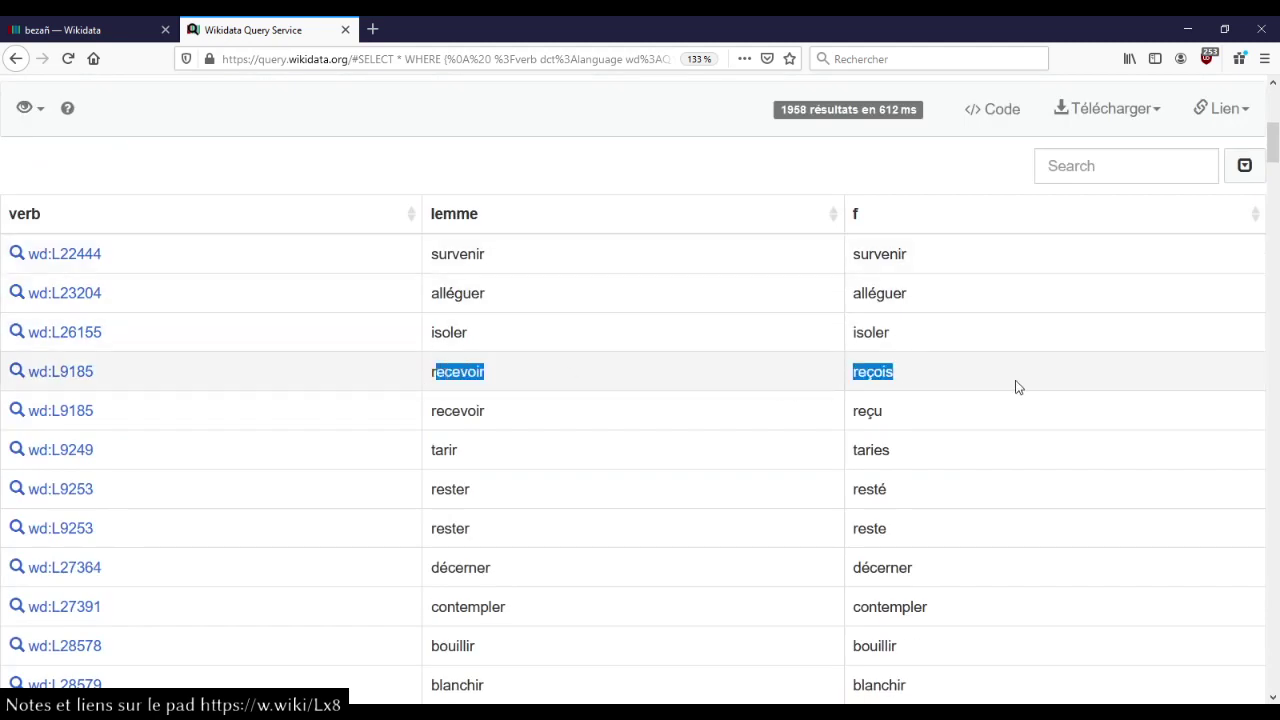
pyautogui.click(883, 372)
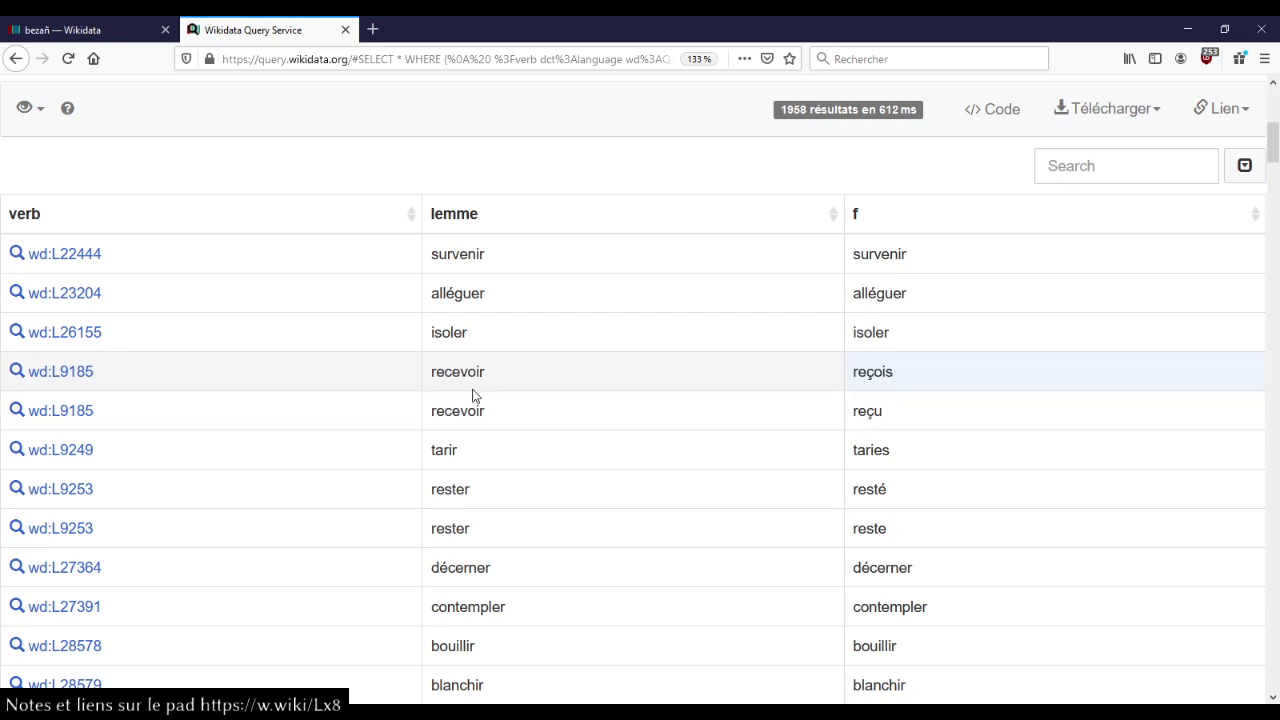
# - Add a GROUP BY ?verb clause after the closing brace of the French verb query
pyautogui.scroll(5, 543, 351)
pyautogui.click(243, 242)
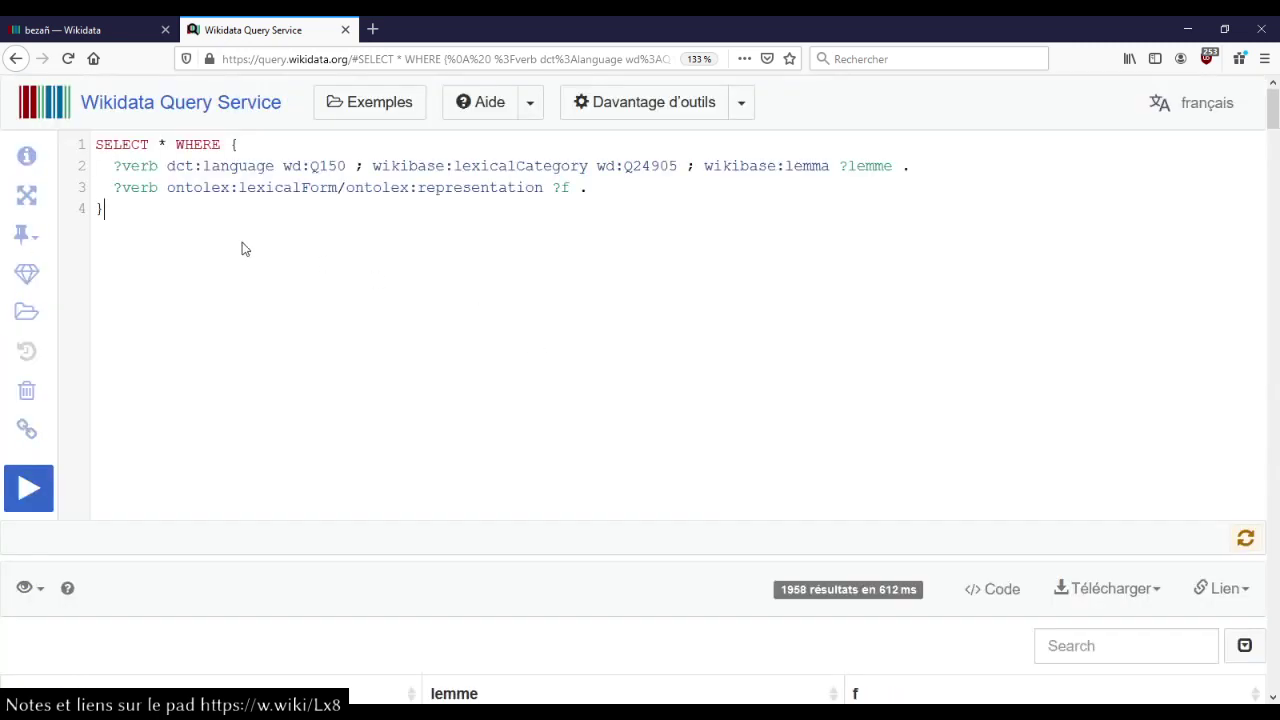
pyautogui.press('Return')
pyautogui.write('GROUP BY ?')
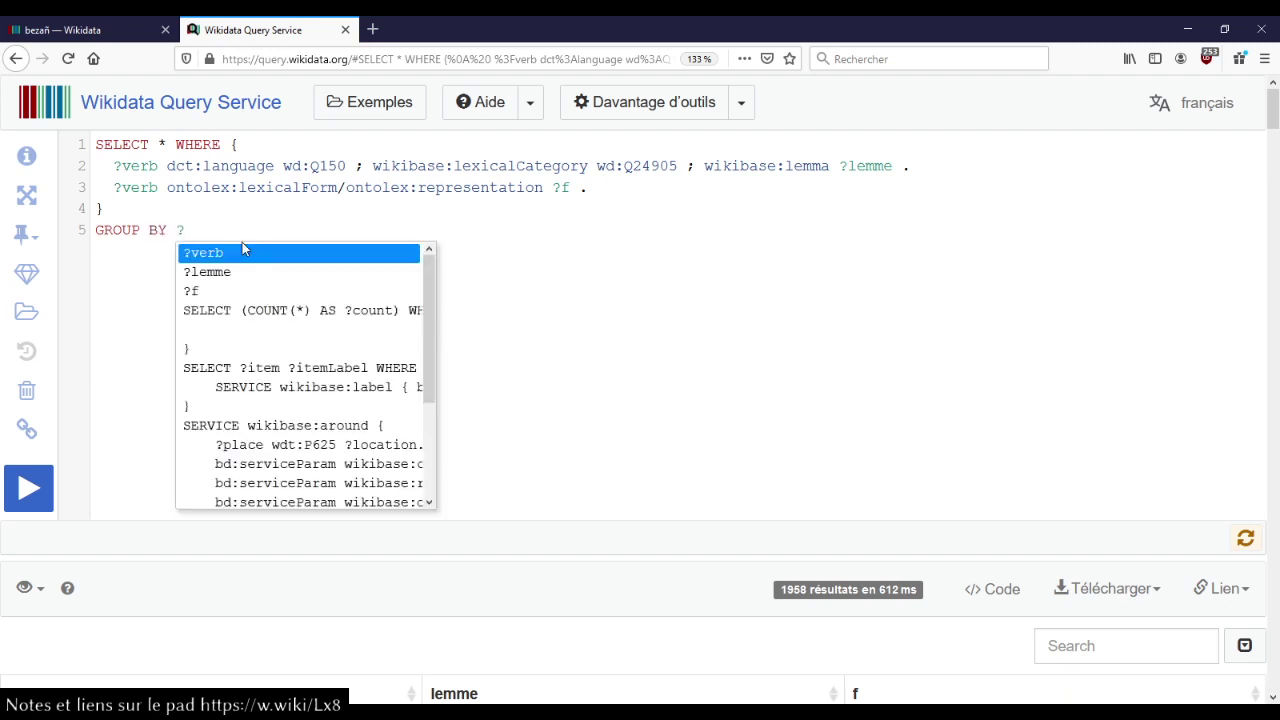
pyautogui.press('Return')
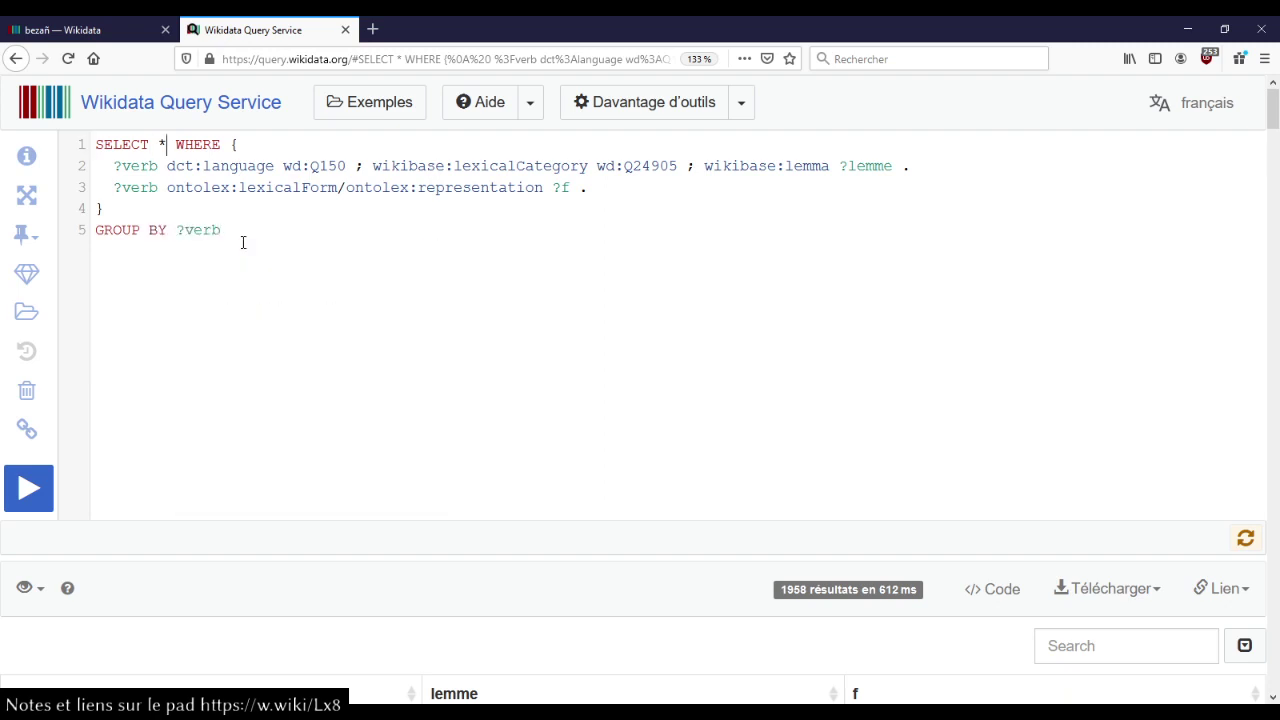
# - Replace the SELECT asterisk with ?verb ?lemme and add ?lemme to the GROUP BY clause
pyautogui.press('BackSpace')
pyautogui.write('?')
pyautogui.press('Return')
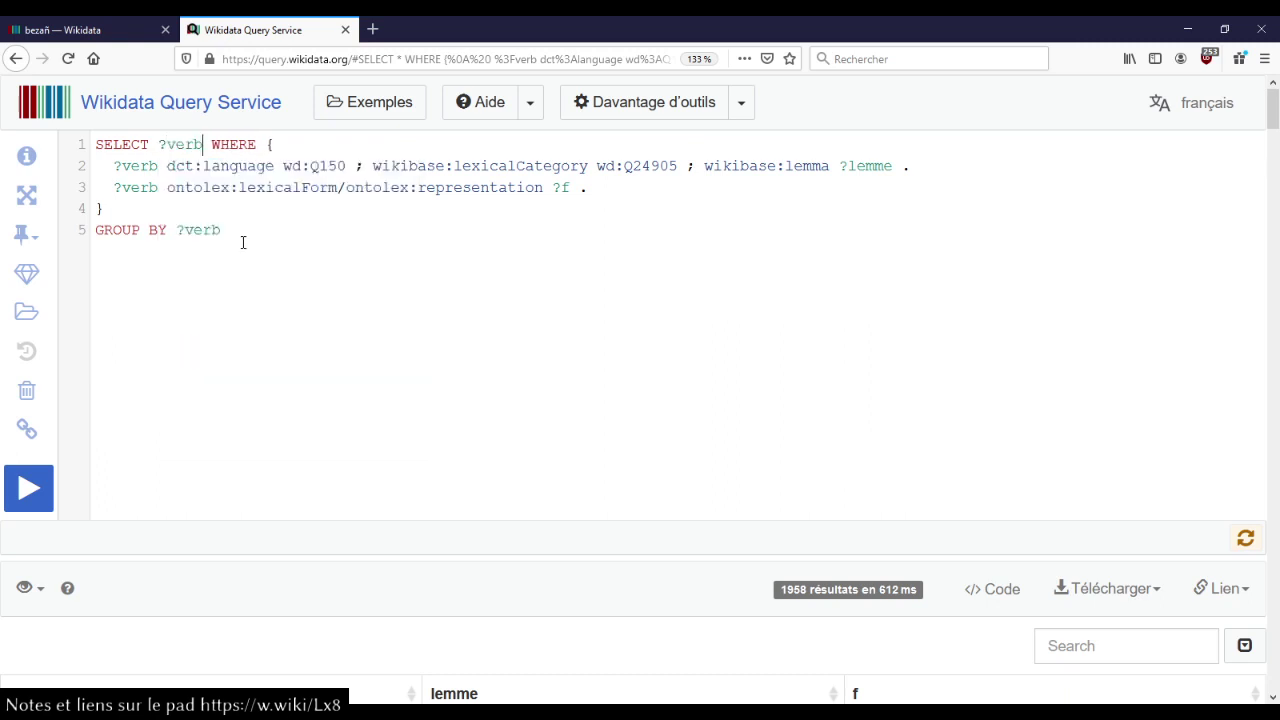
pyautogui.write('?')
pyautogui.press('Down')
pyautogui.press('Return')
pyautogui.write('?')
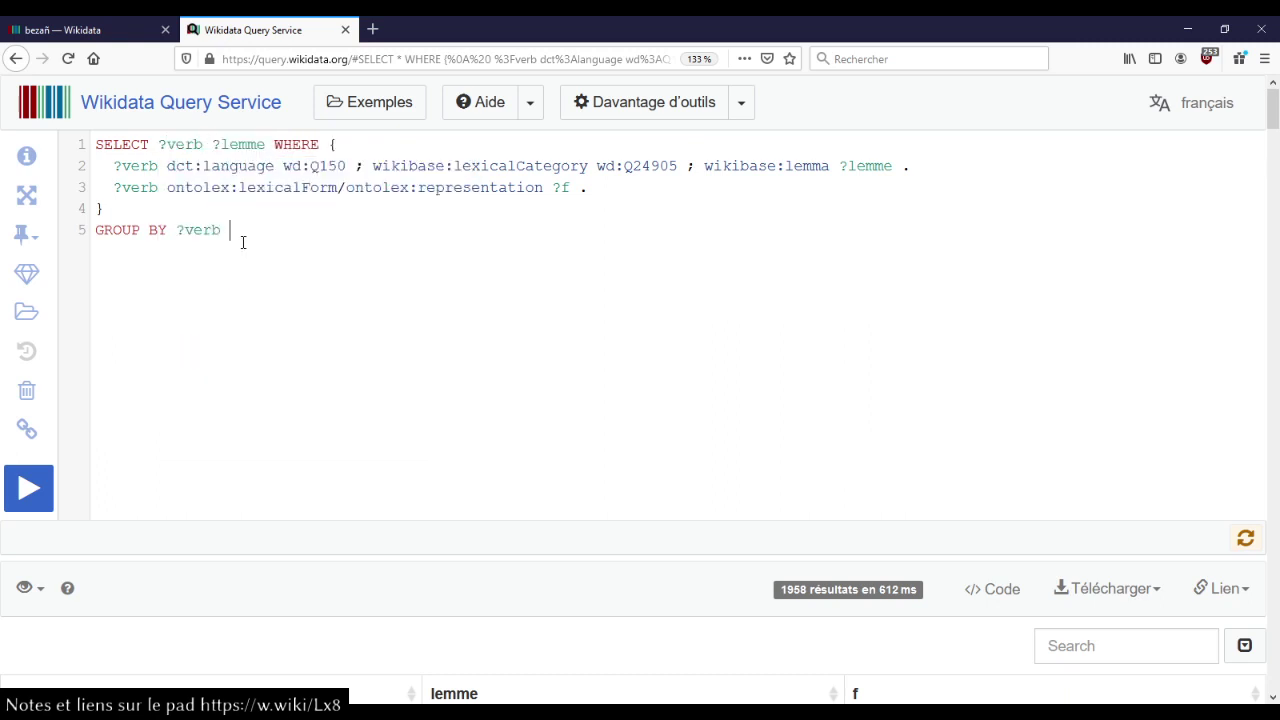
pyautogui.press('Down')
pyautogui.press('Return')
# - Insert a (GROUP_CONCAT() as ) expression after ?lemme in the SELECT line and give it ?f as its argument
pyautogui.write('group')
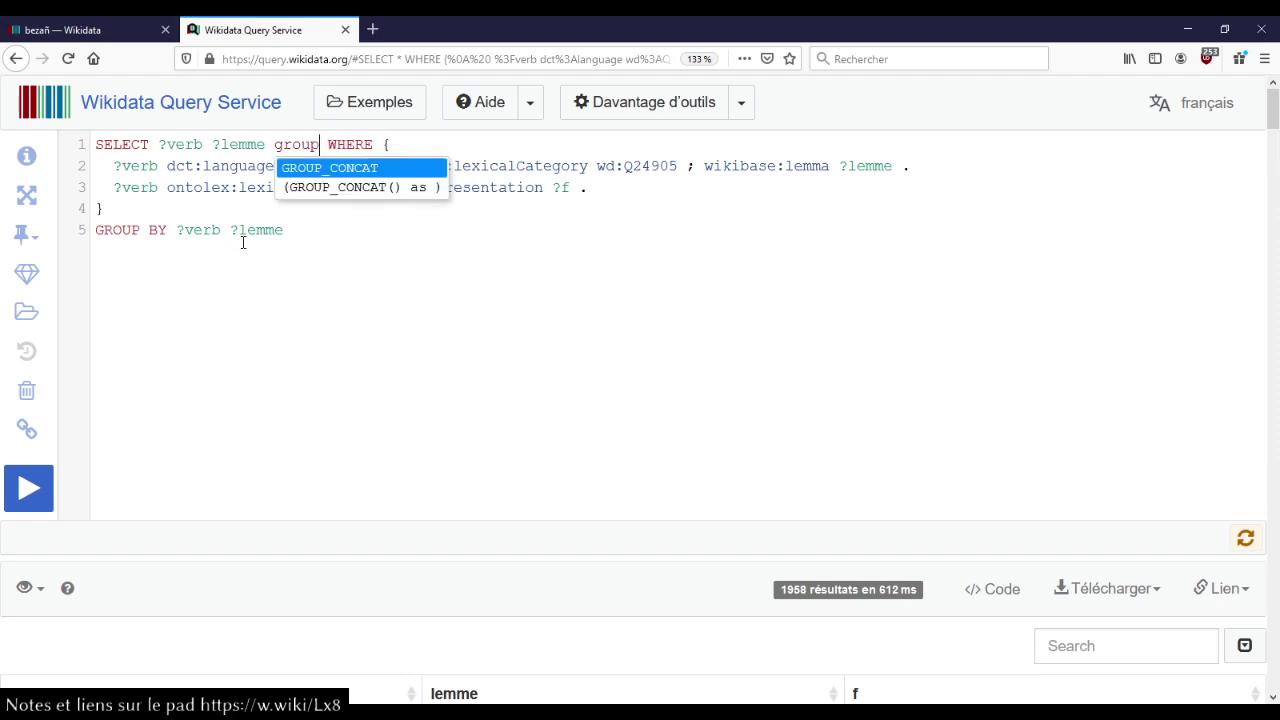
pyautogui.press('Down')
pyautogui.press('Return')
pyautogui.press('Left')
pyautogui.press('Left')
pyautogui.press('Left')
pyautogui.press('Left')
pyautogui.press('Left')
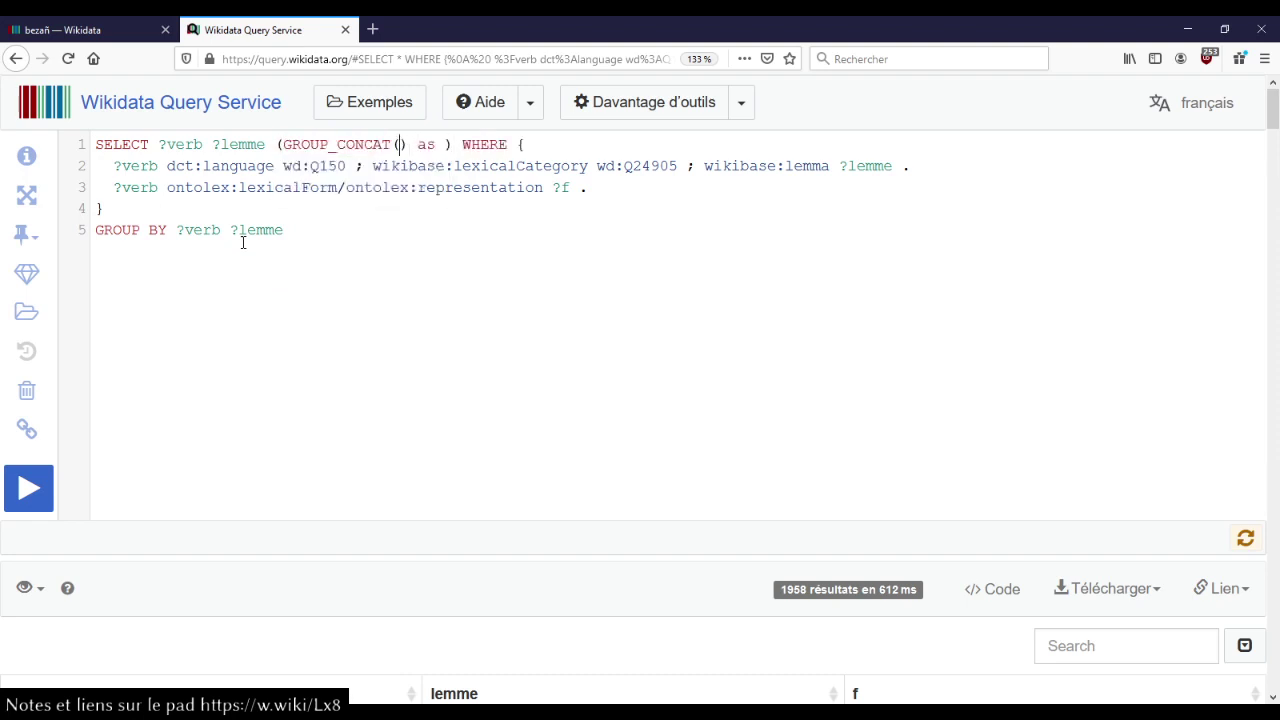
pyautogui.write('?')
pyautogui.press('Down')
pyautogui.press('Down')
pyautogui.press('Return')
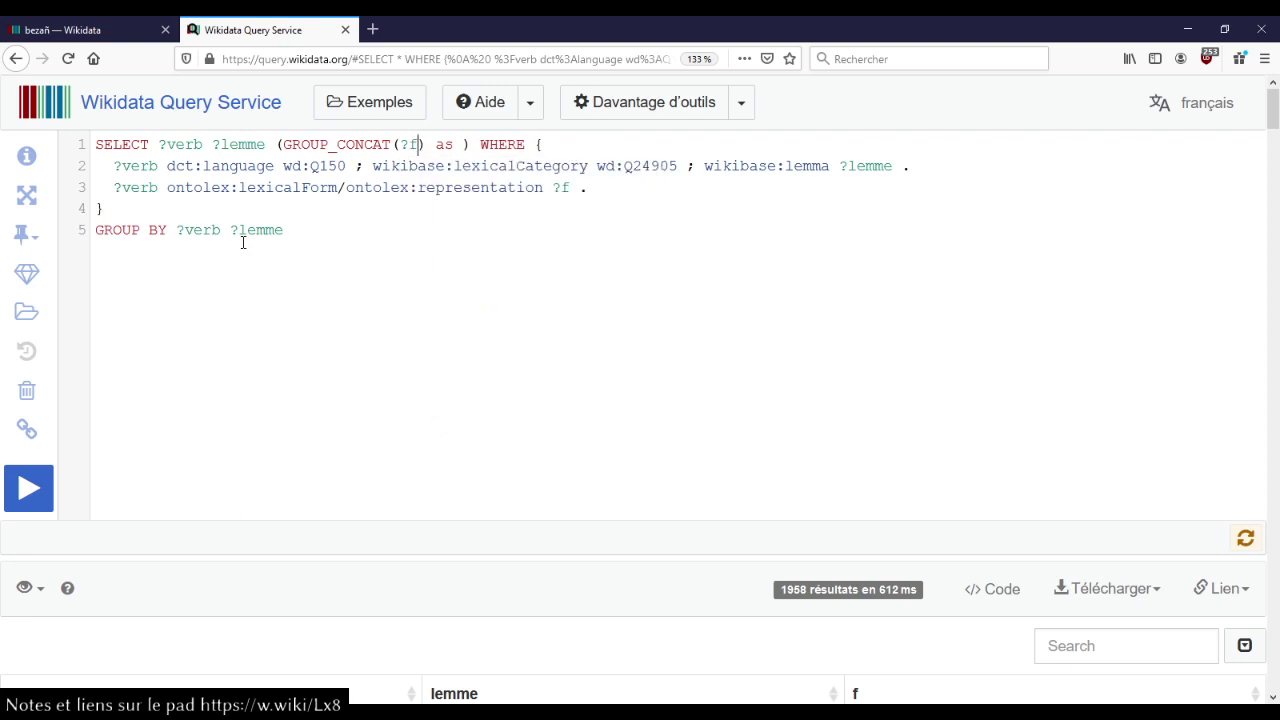
# - Name the GROUP_CONCAT result ?formes and run the query
pyautogui.press('Right')
pyautogui.press('Right')
pyautogui.press('Right')
pyautogui.press('Right')
pyautogui.press('Right')
pyautogui.write('?formes')
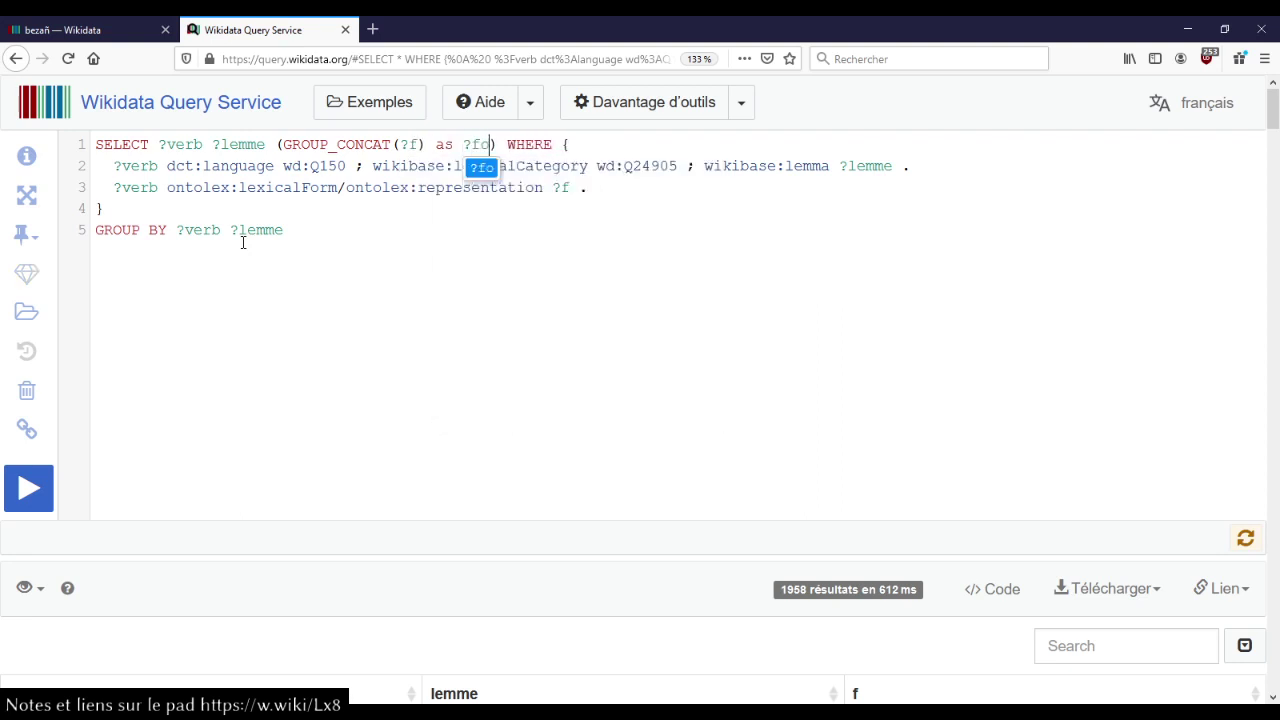
pyautogui.hotkey('ctrl', 'Return')
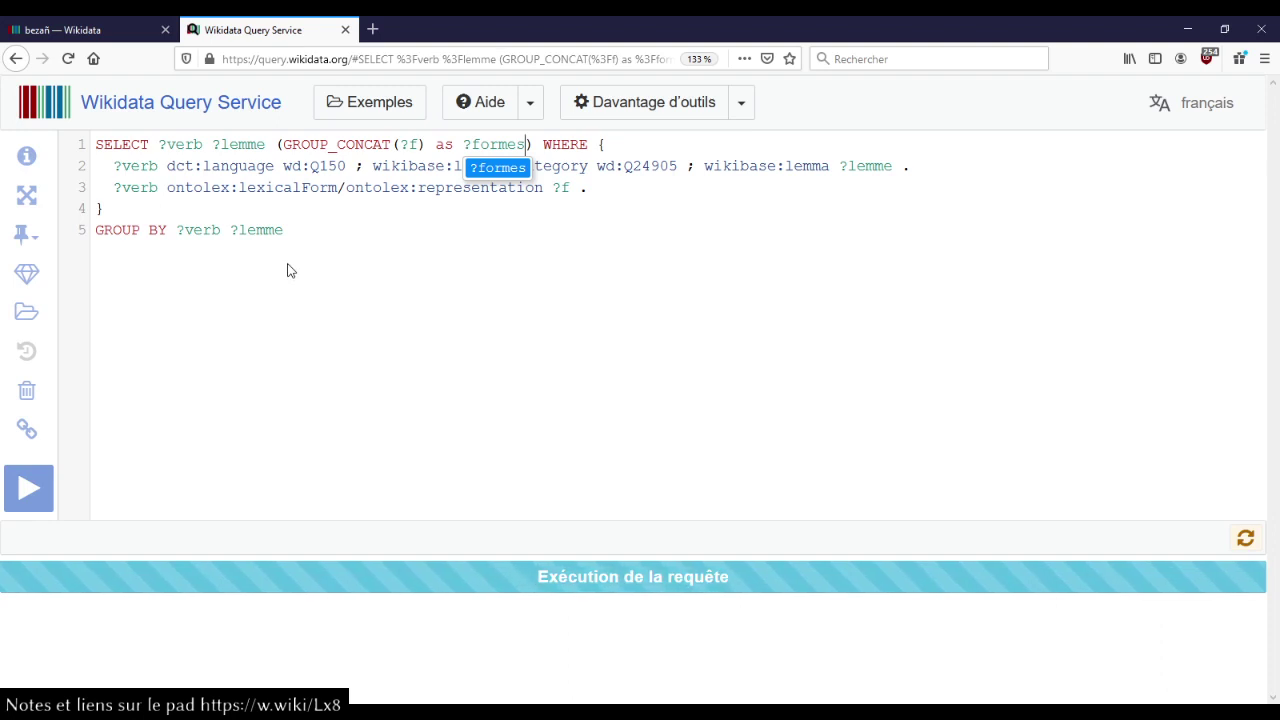
# - Sort the results by the formes column and look through the verbs to the forms listed for aimer (L47)
pyautogui.scroll(-5, 394, 268)
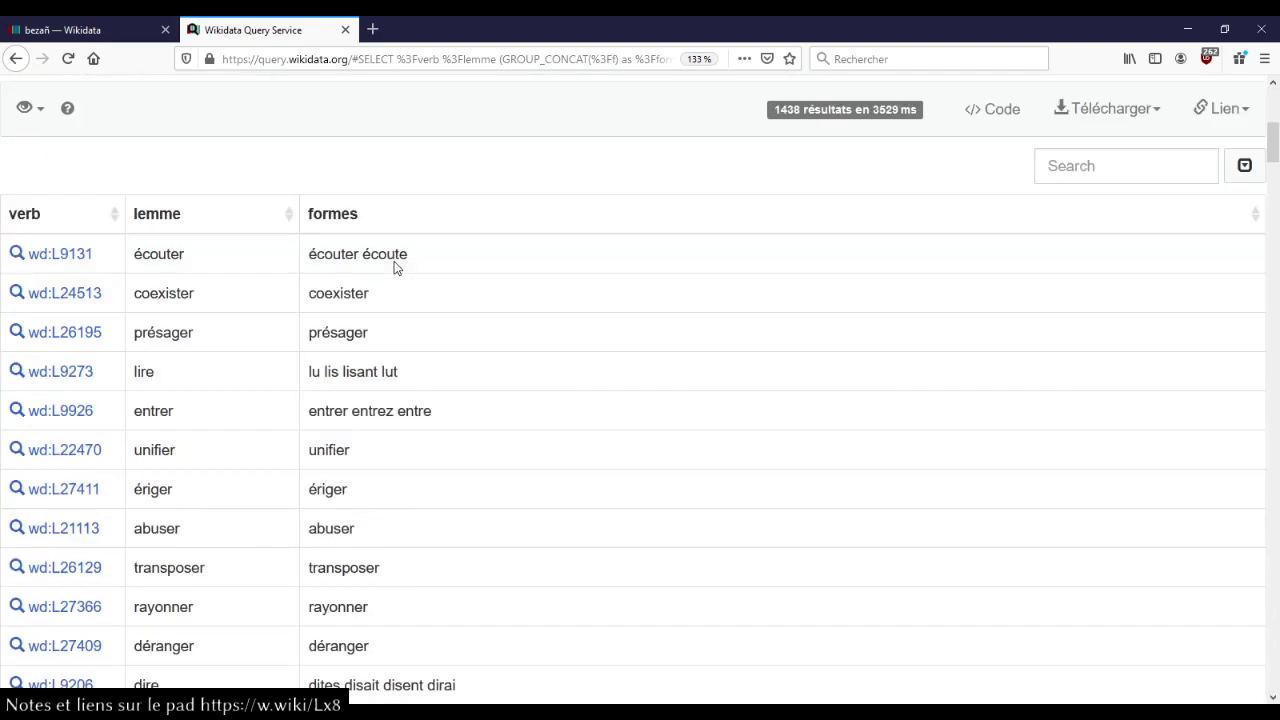
pyautogui.click(399, 221)
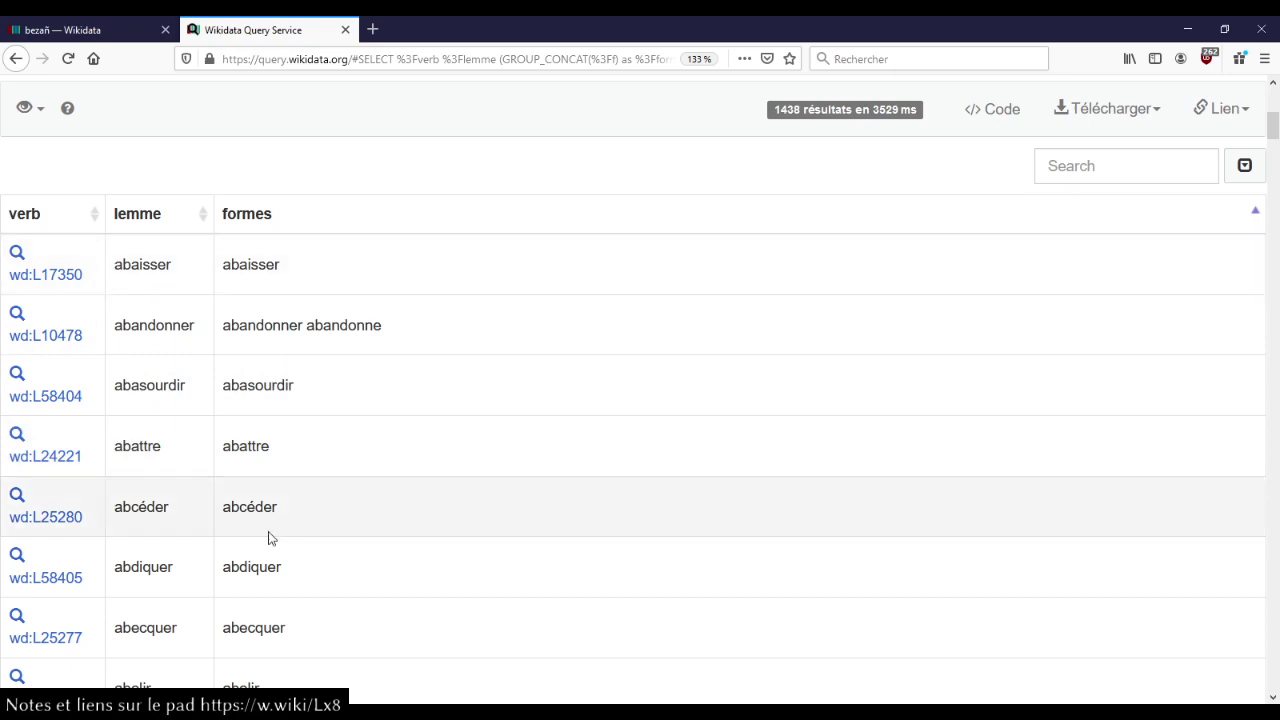
pyautogui.scroll(-10, 335, 447)
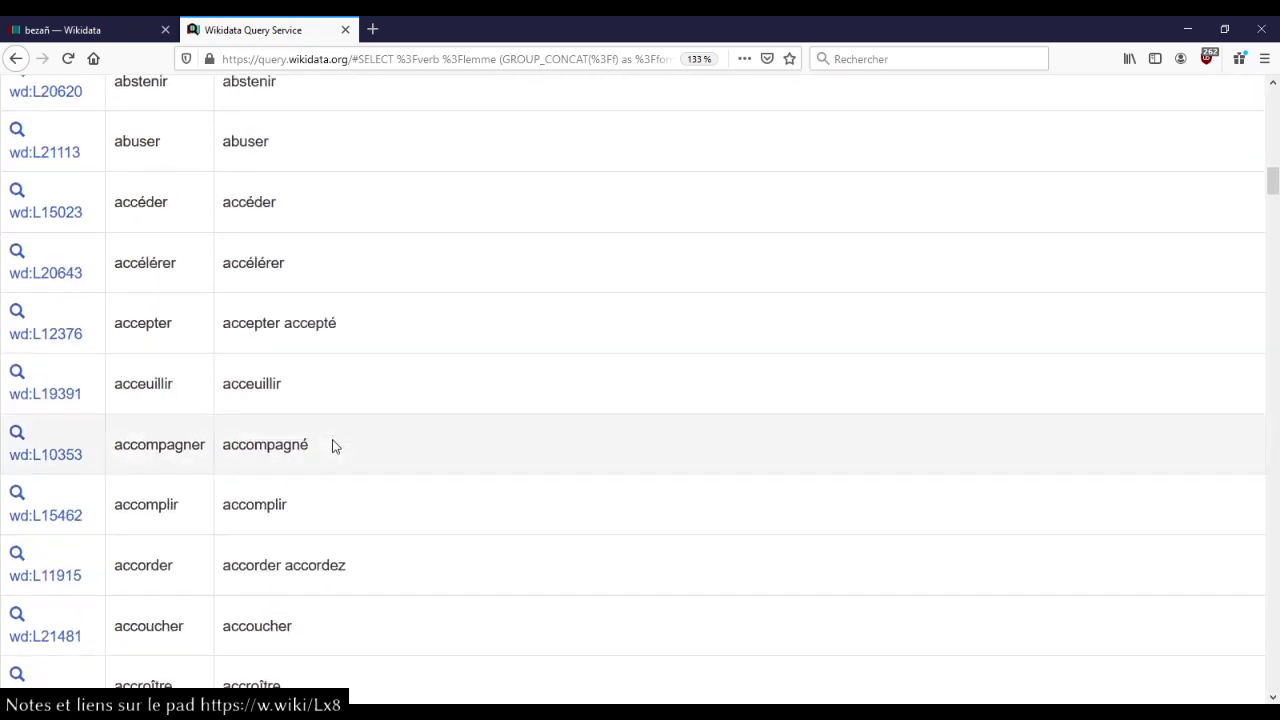
pyautogui.scroll(-10, 335, 447)
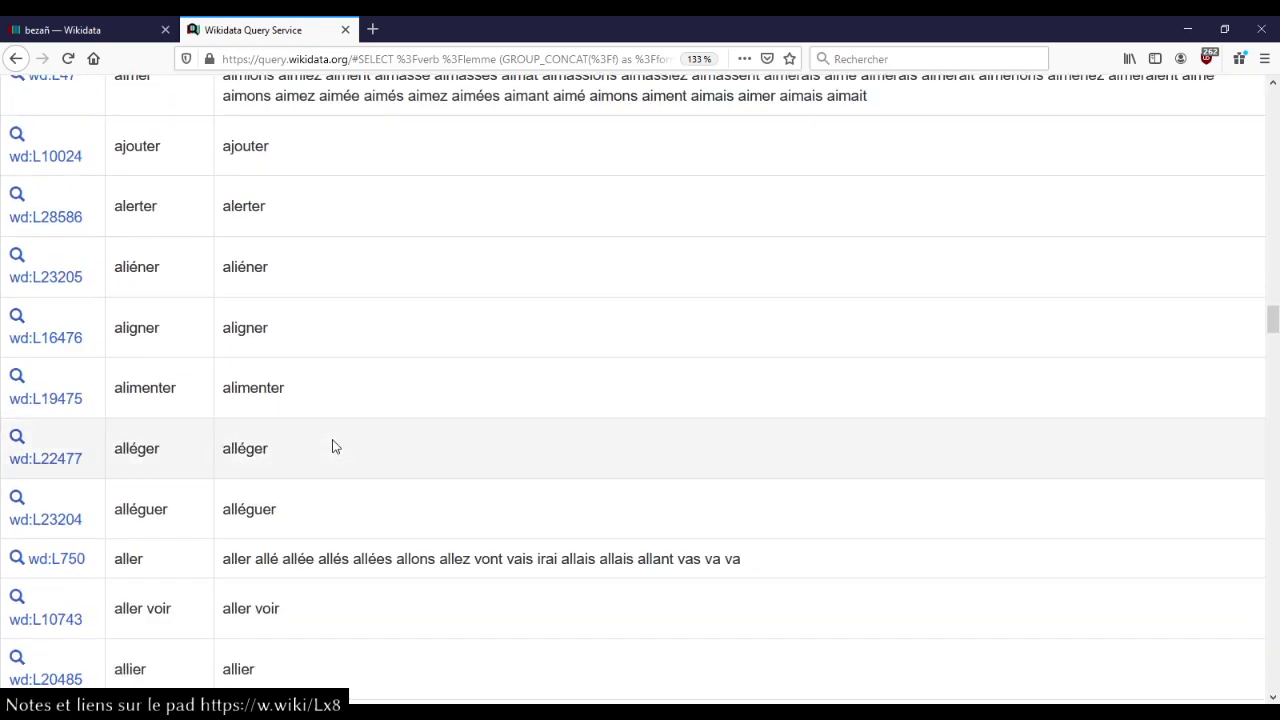
pyautogui.scroll(5, 335, 447)
pyautogui.scroll(-2, 183, 455)
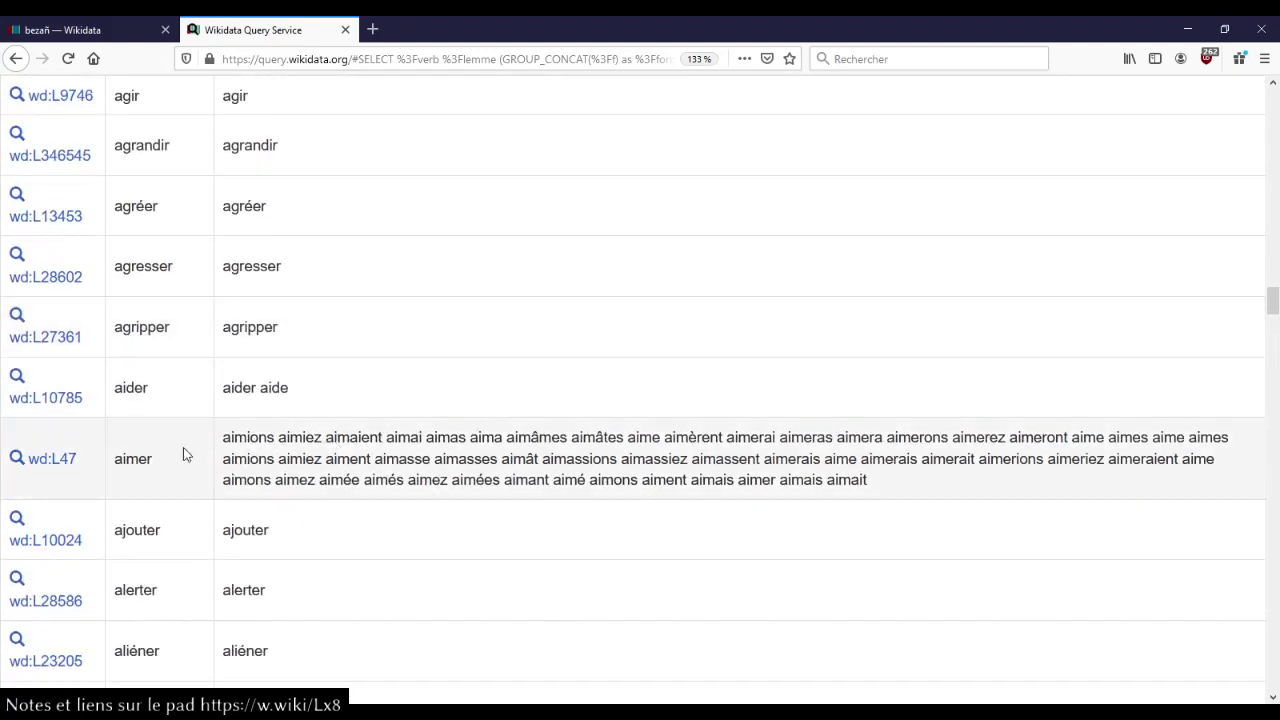